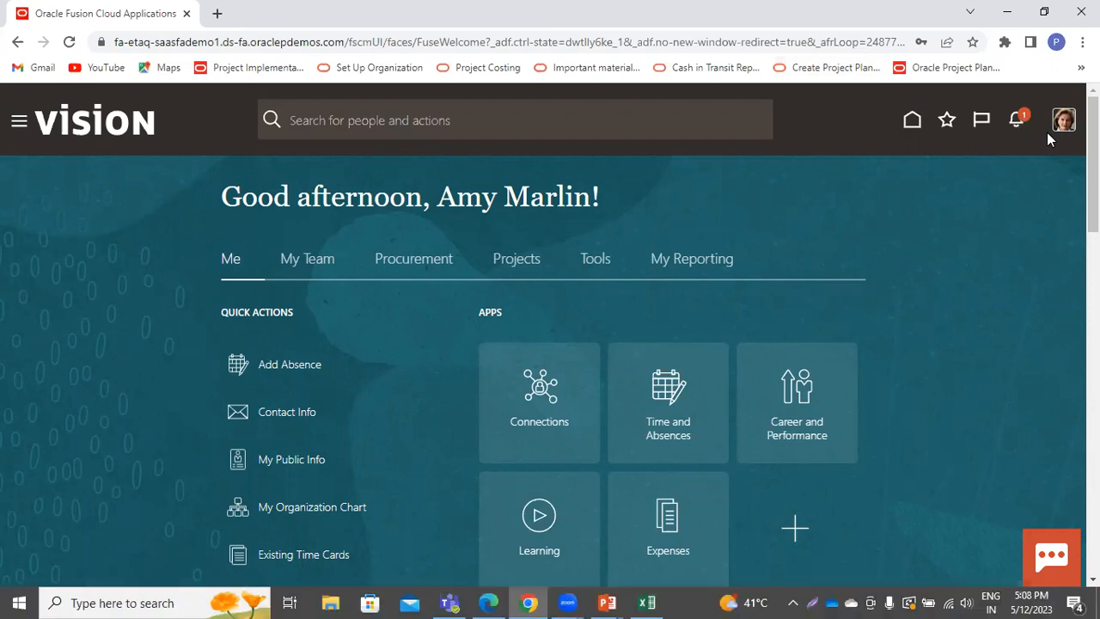
Go to Manage Allocation Rules in the Projects Costs work area and start creating a new allocation rule
click(513, 264)
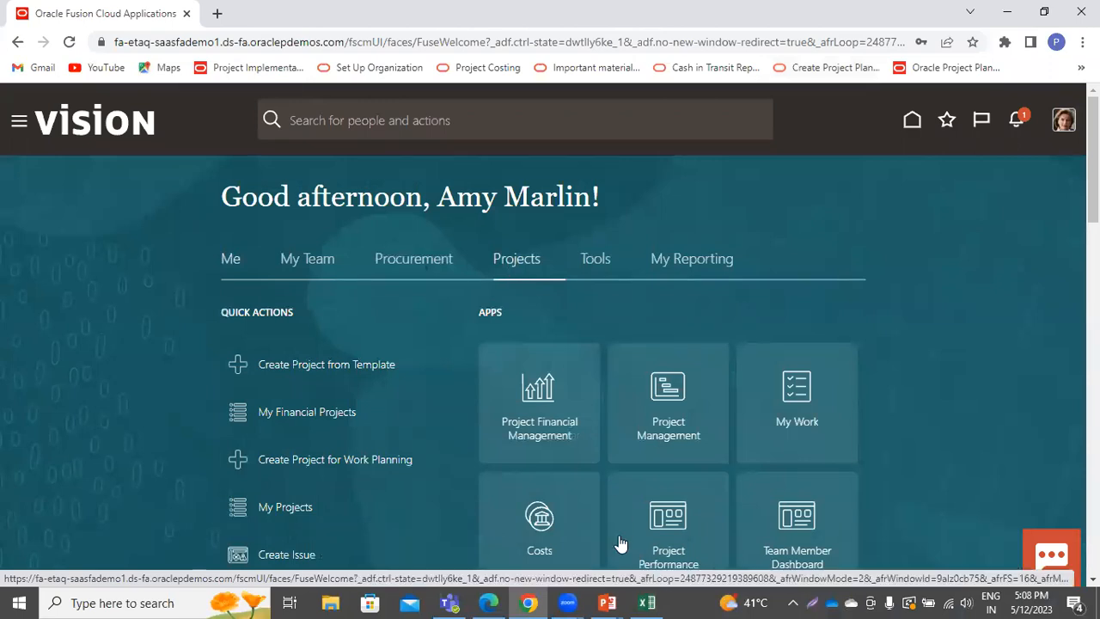
click(526, 518)
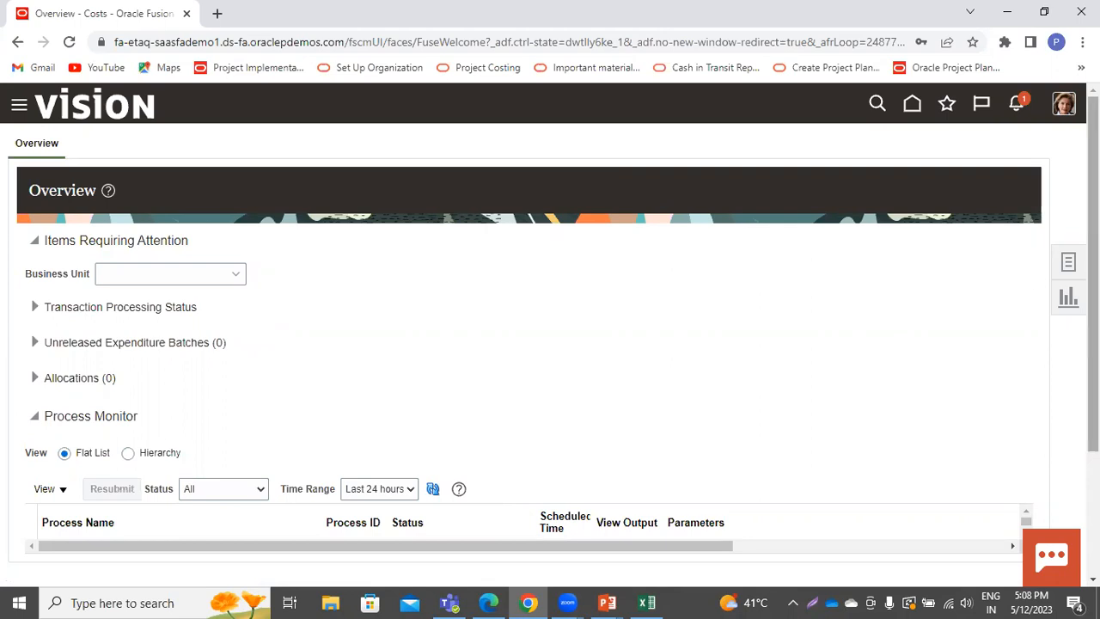
click(1069, 265)
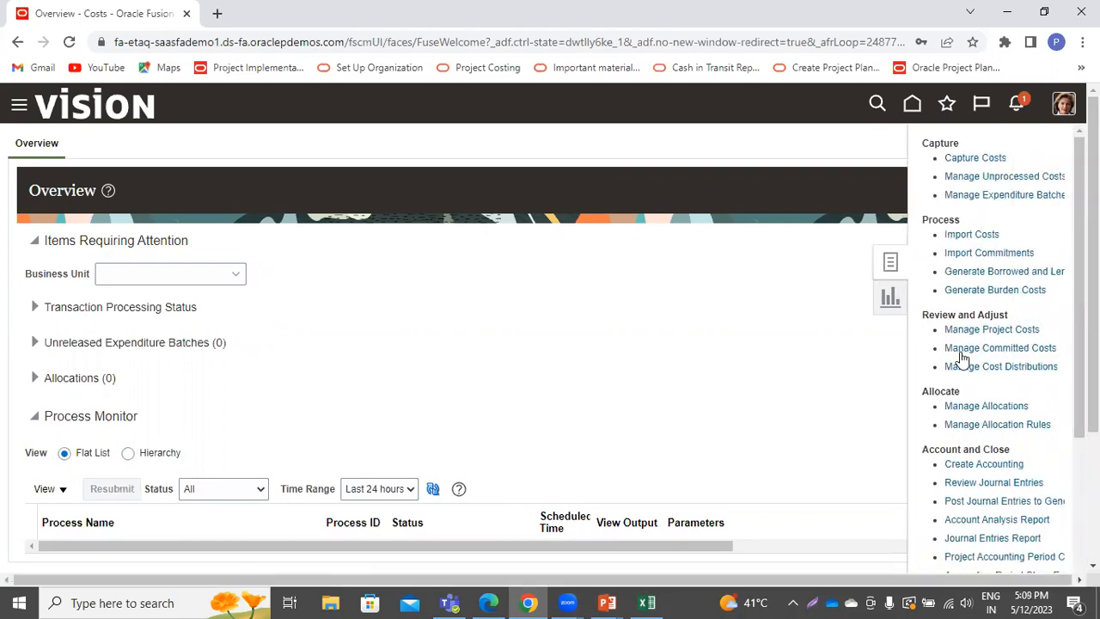
click(971, 423)
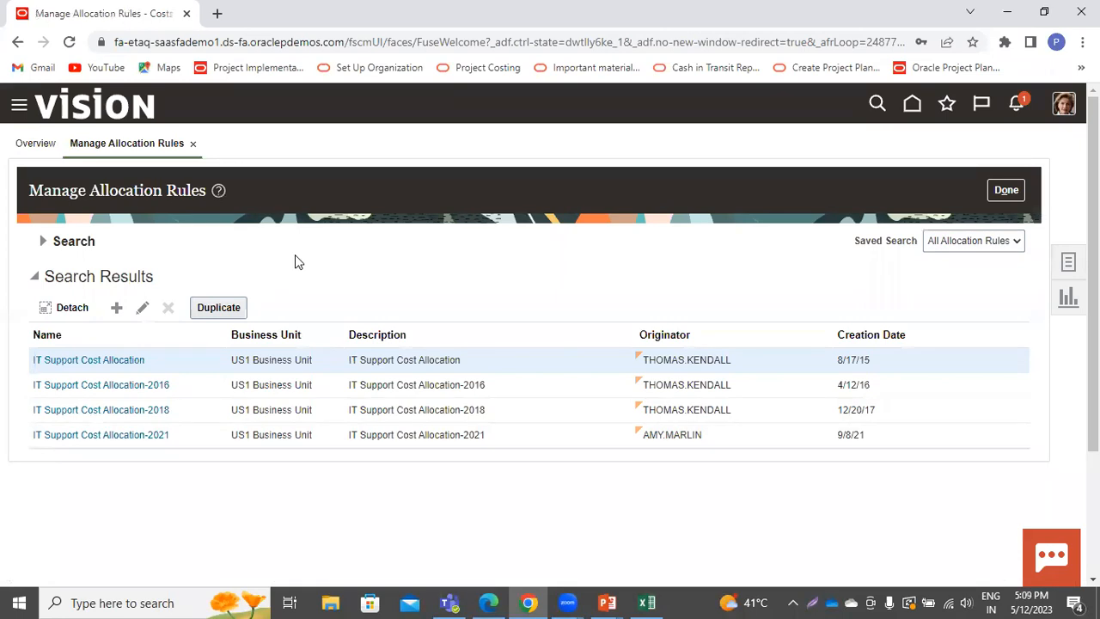
click(117, 313)
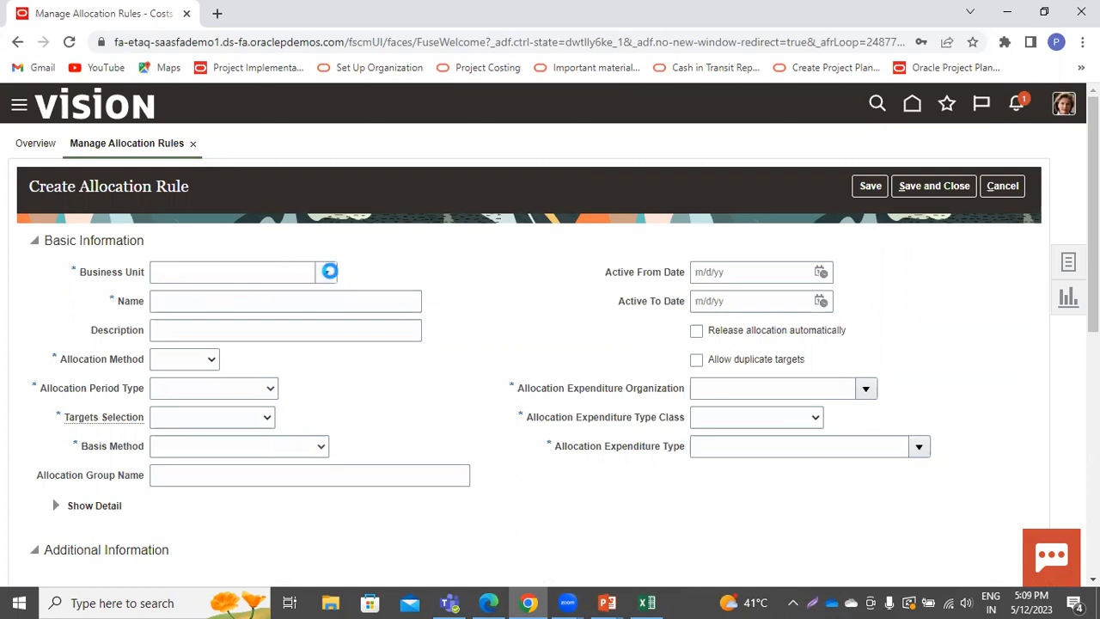
Set the rule's business unit to US1 Business Unit and enter PPM Allocation Rule as both its name and description
click(327, 273)
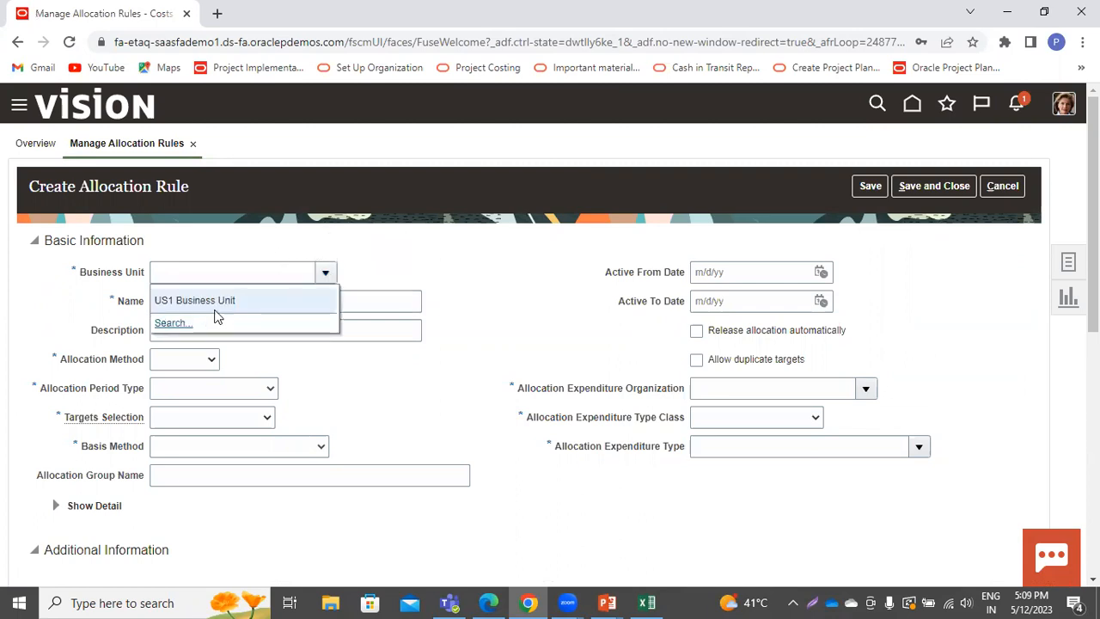
click(224, 300)
click(215, 304)
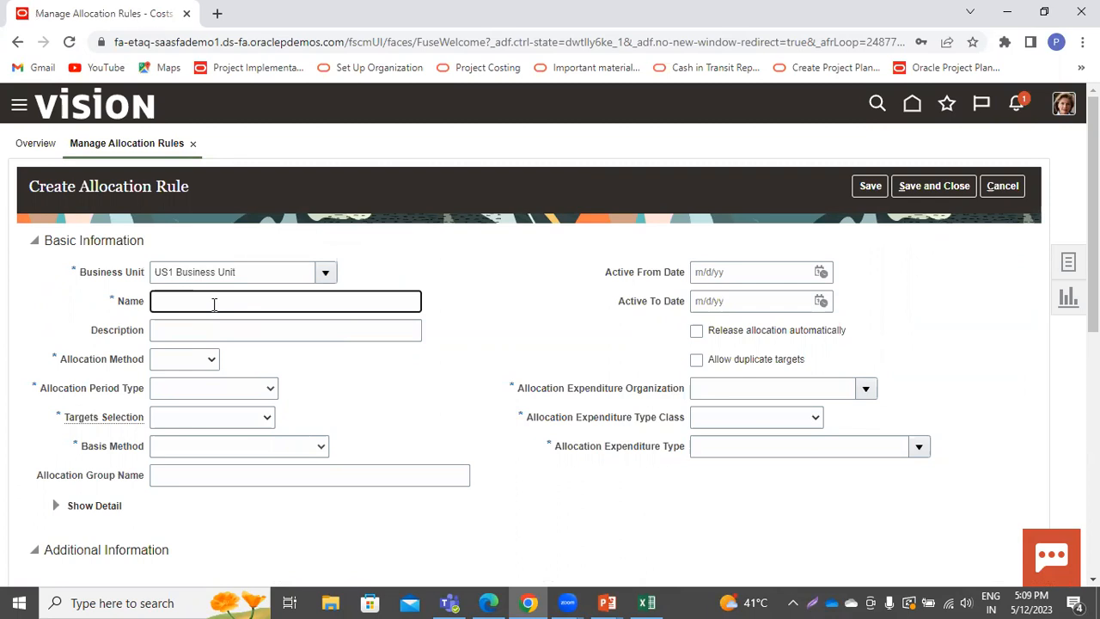
text(PPM Allocation Rule)
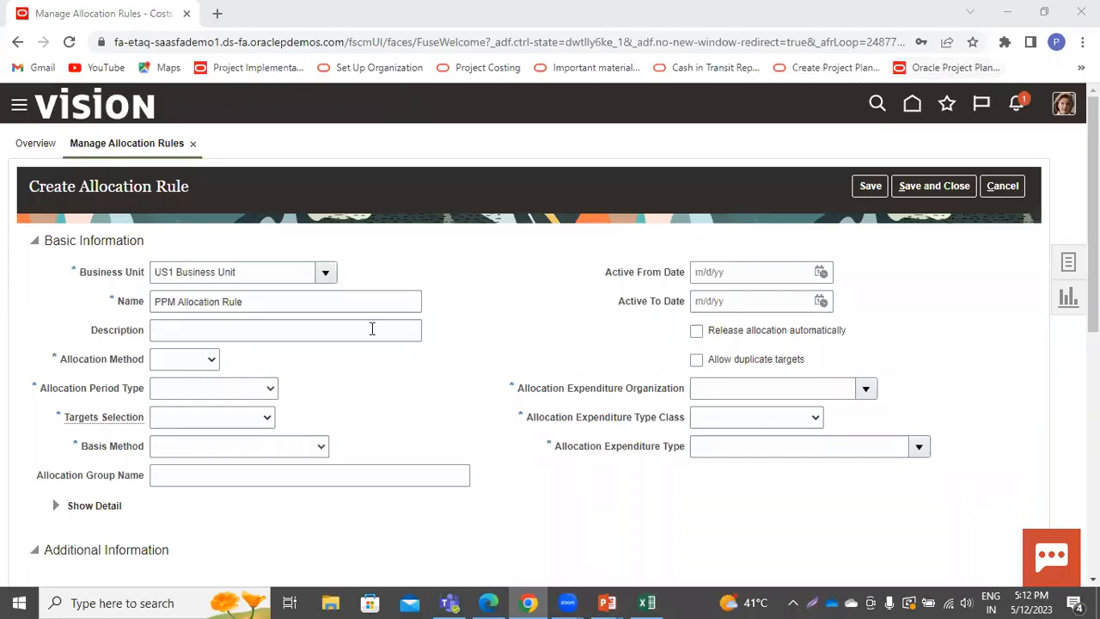
click(310, 298)
key(ctrl+c)
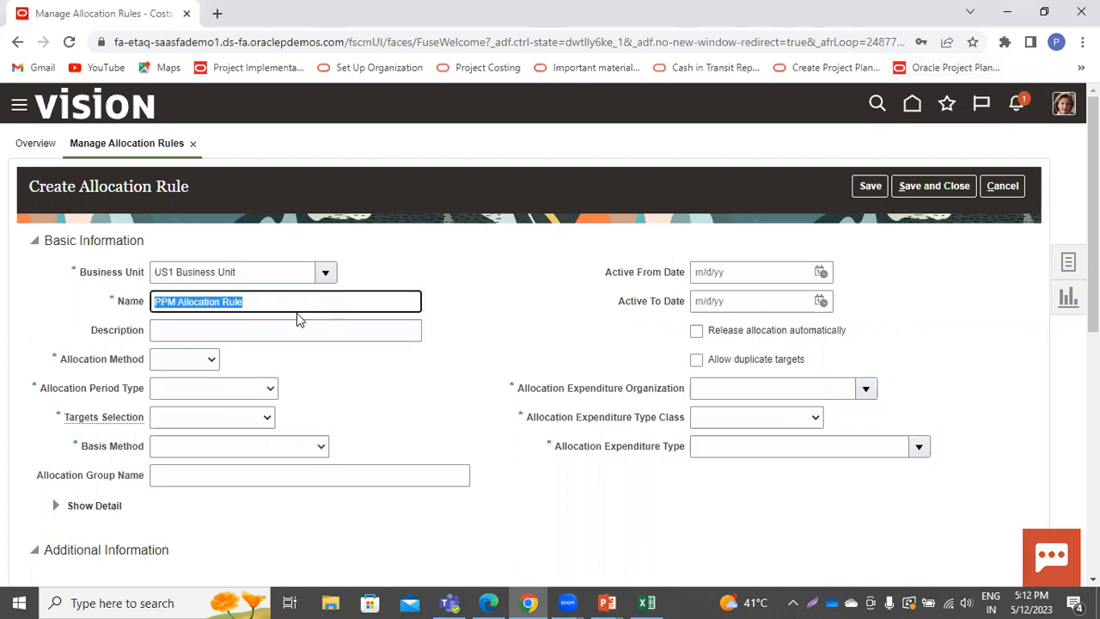
click(295, 324)
key(ctrl+v)
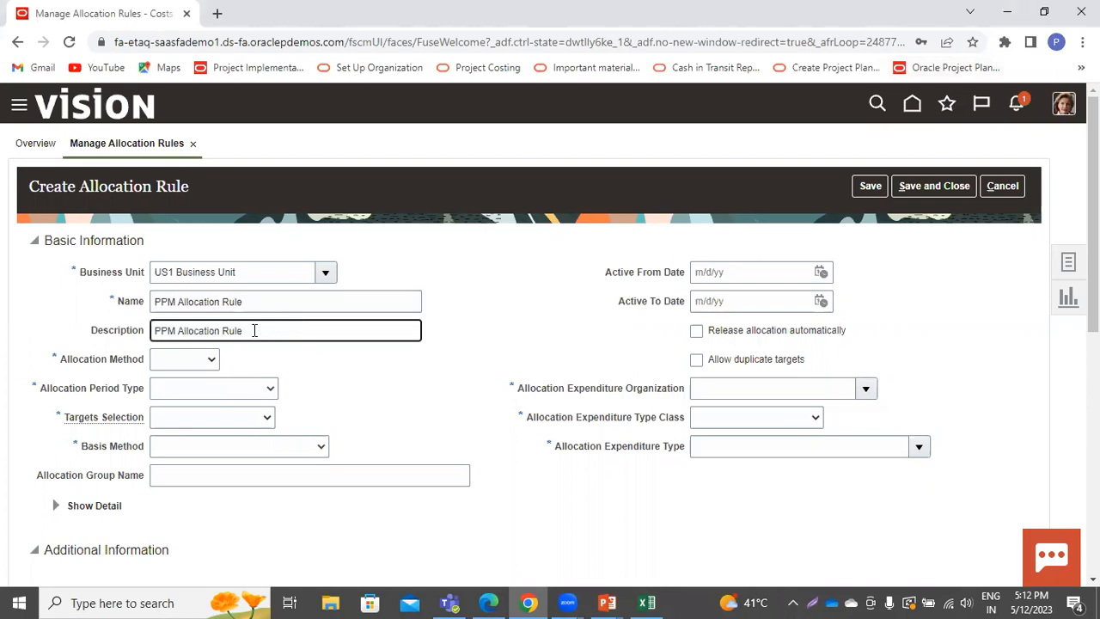
Set the allocation method to Full and the allocation period type to Accounting period
click(189, 363)
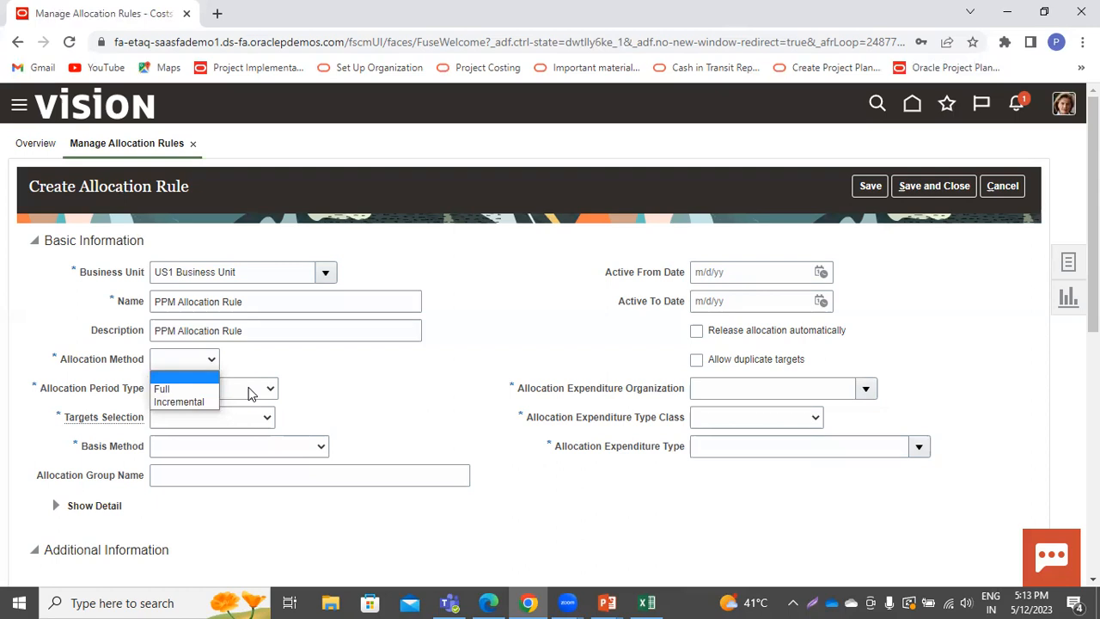
click(181, 389)
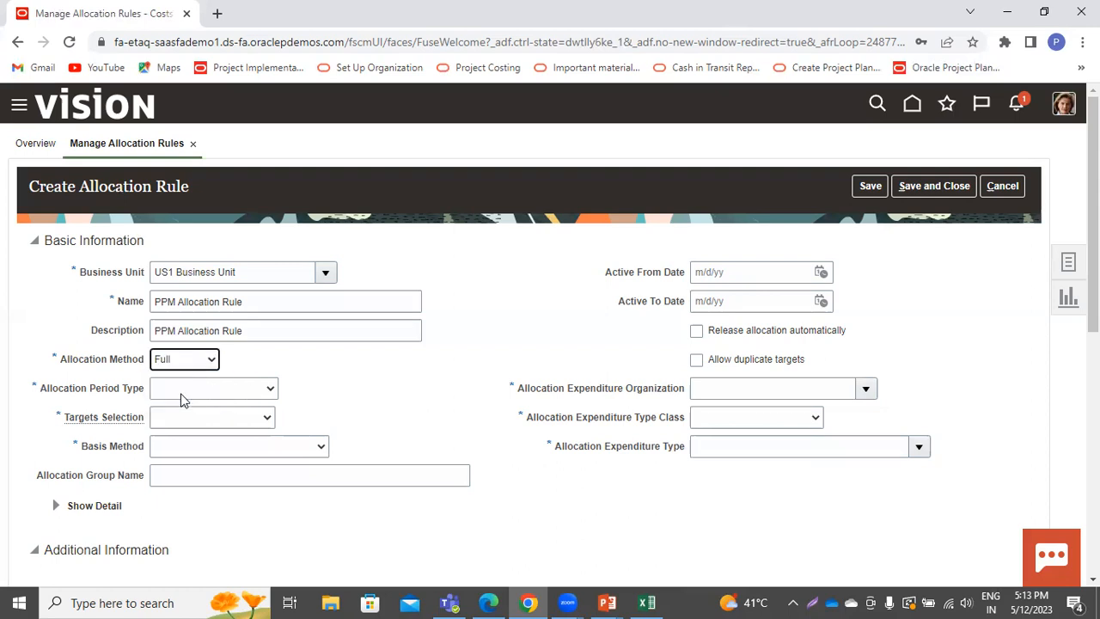
click(181, 391)
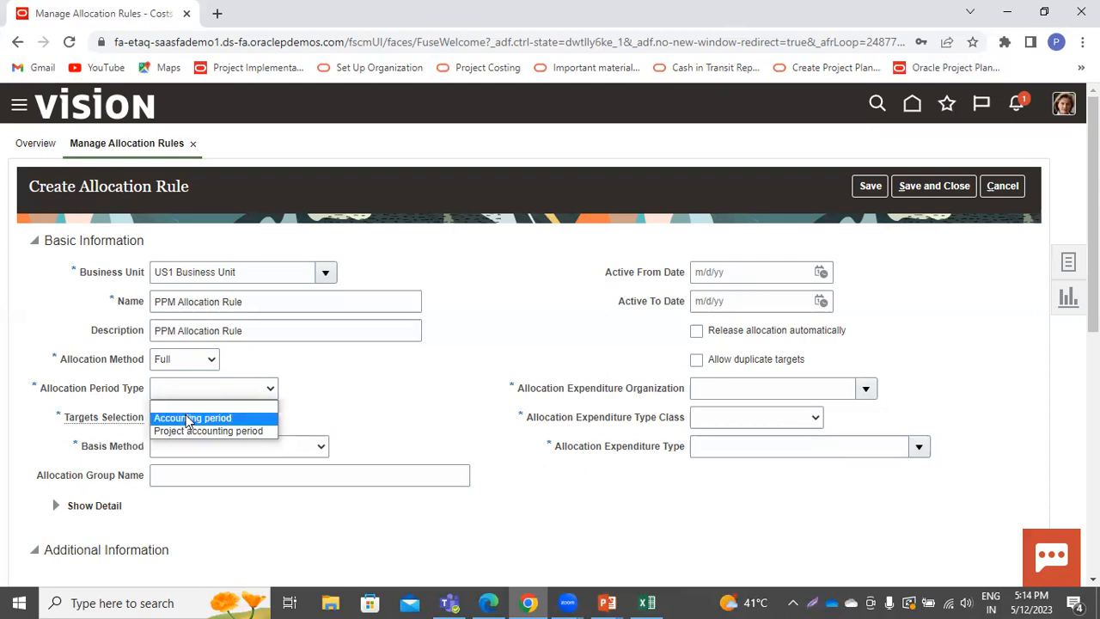
click(188, 419)
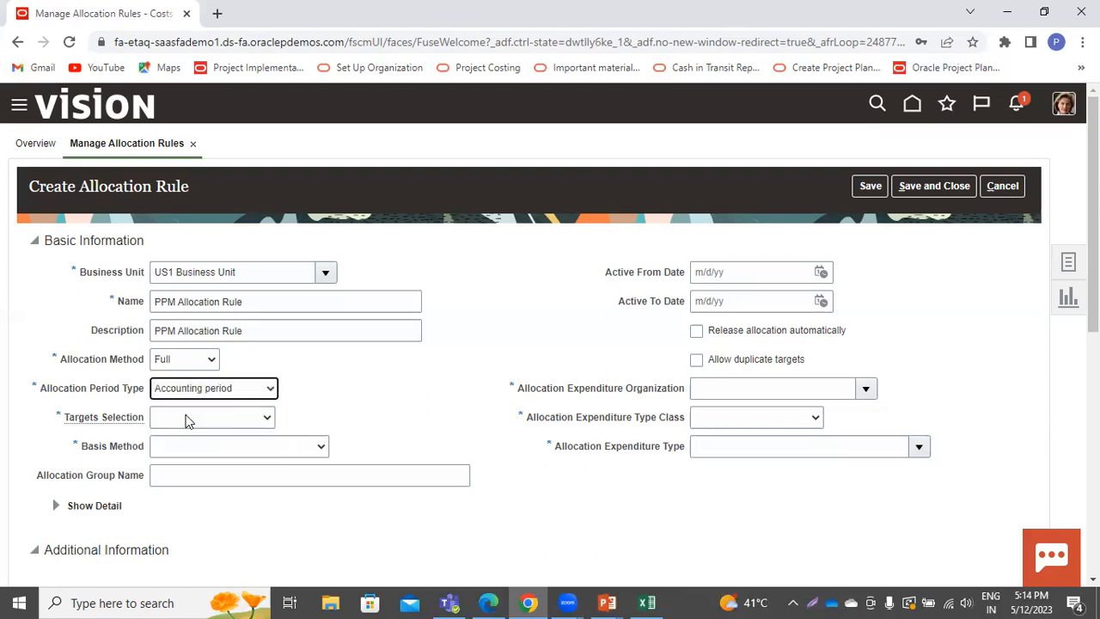
Set the targets selection to Within business unit and the basis method to Spread evenly
click(188, 421)
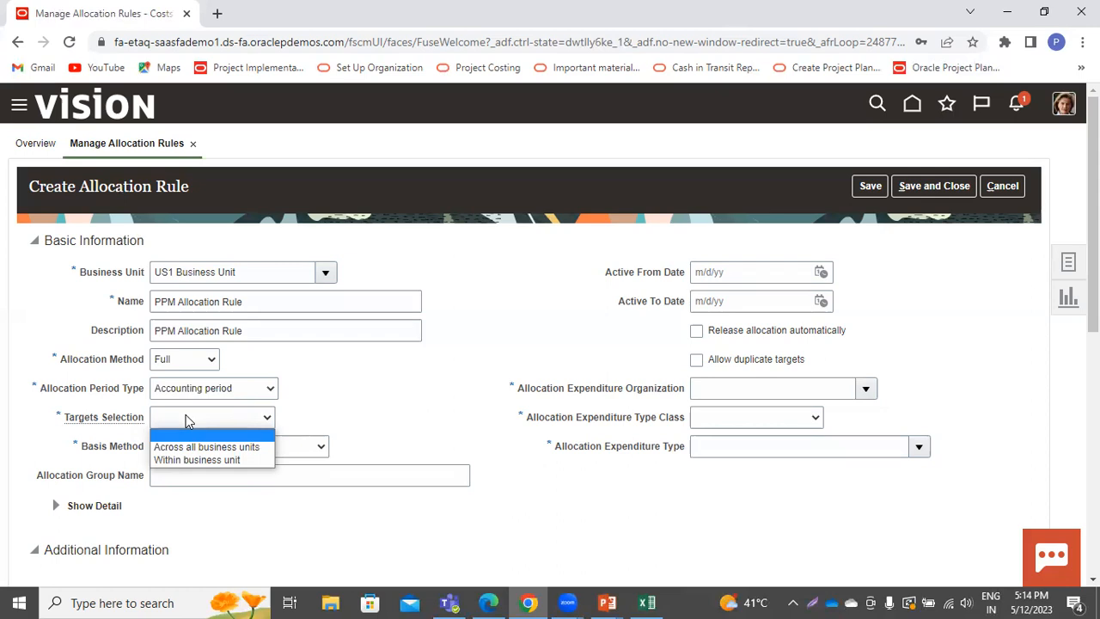
click(177, 459)
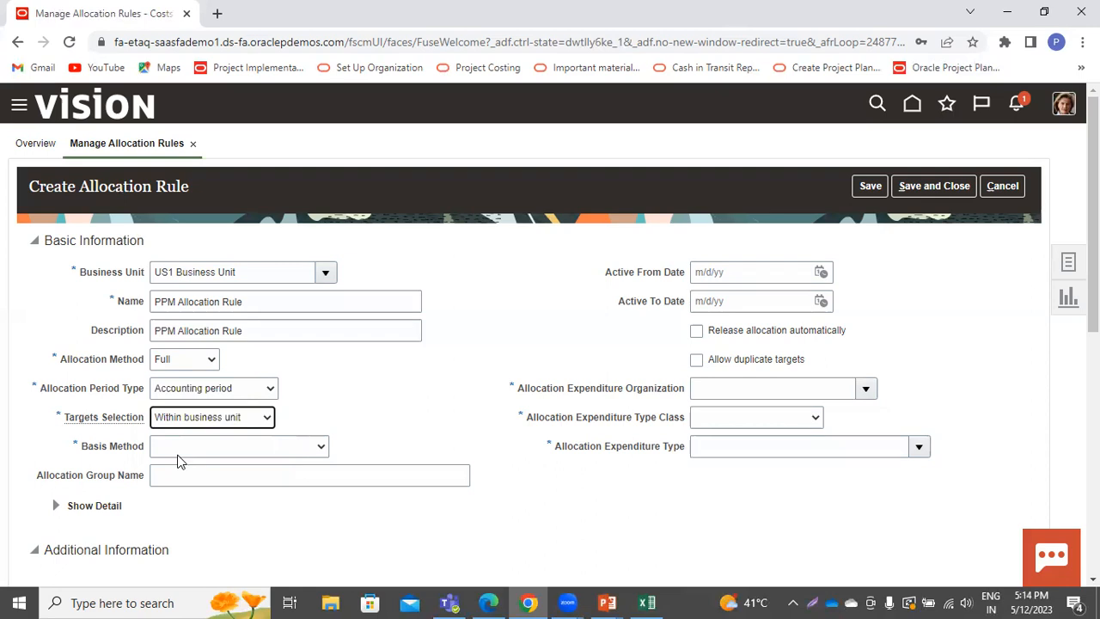
click(212, 421)
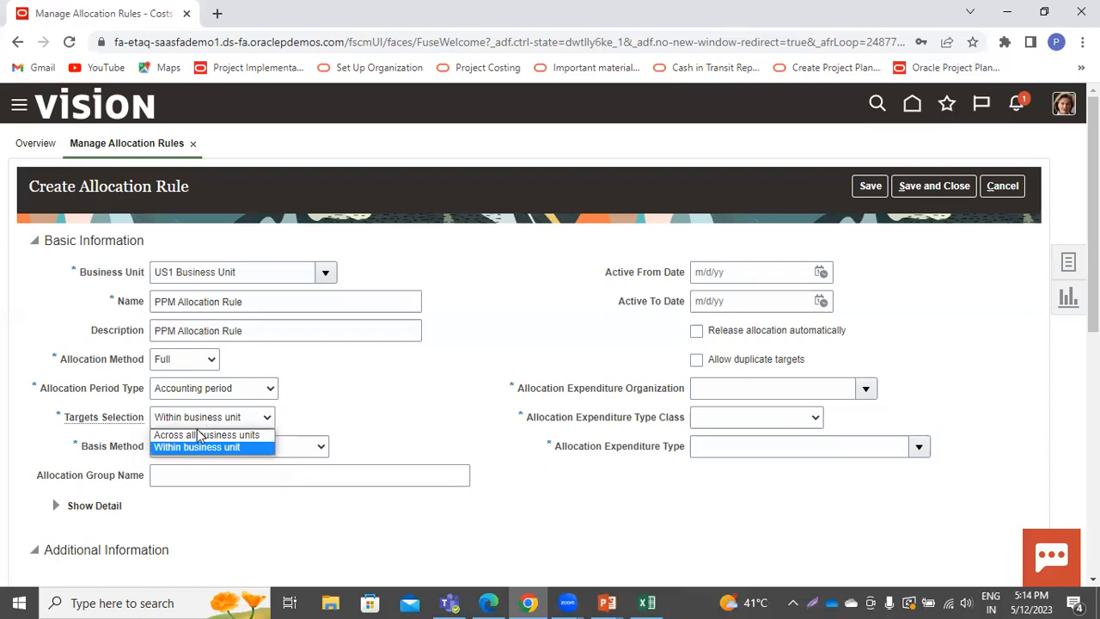
click(182, 448)
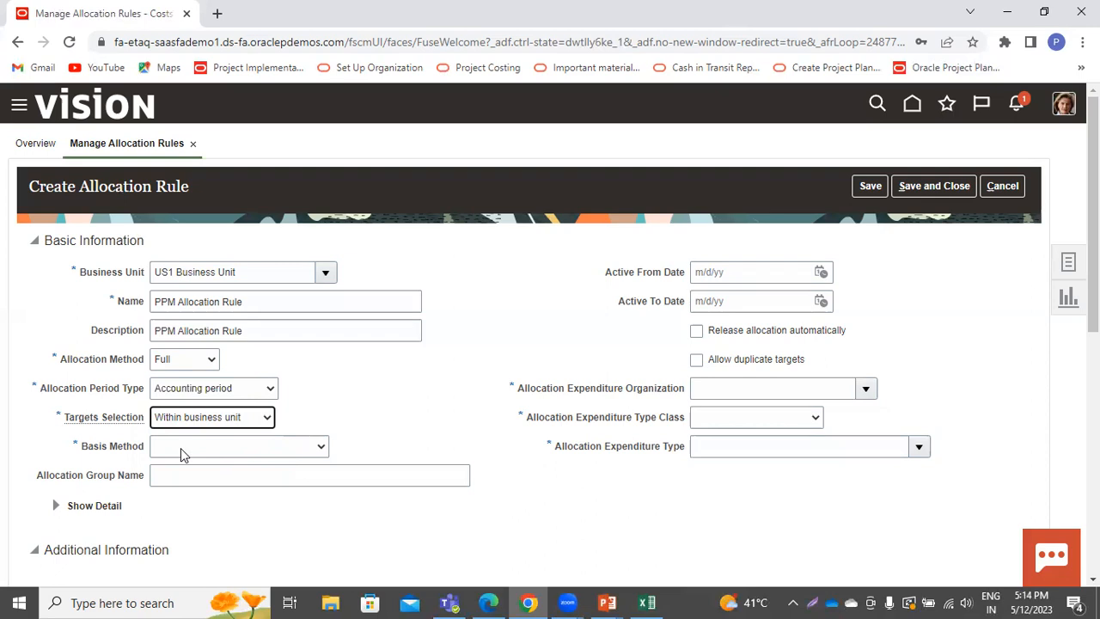
click(182, 449)
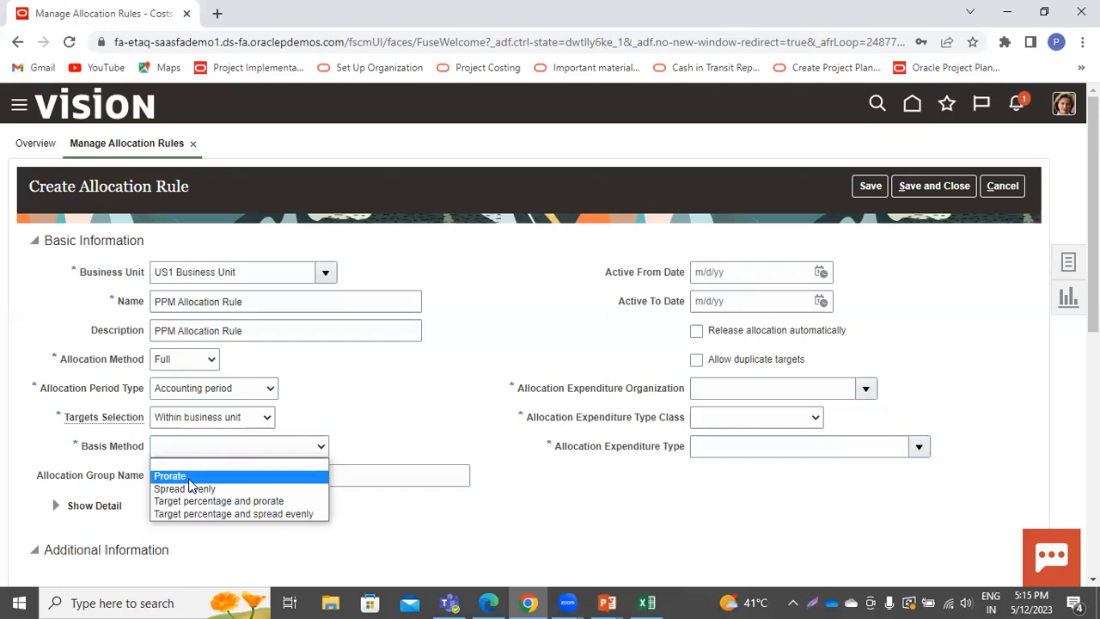
click(189, 488)
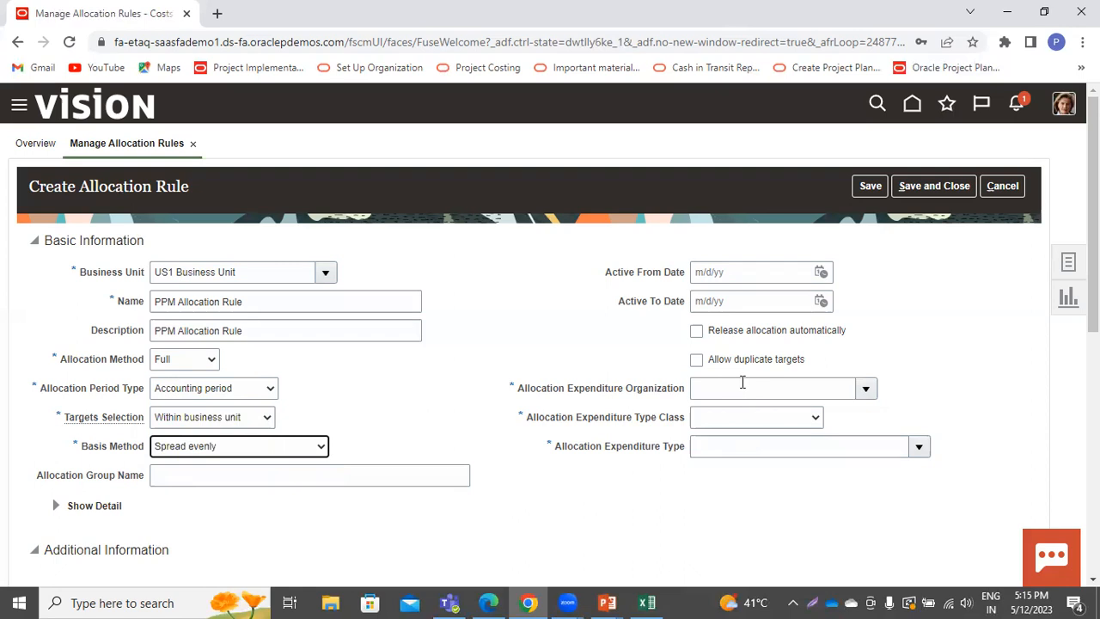
Look up Consulting East US in the full organization list and assign it as the allocation expenditure organization
click(866, 389)
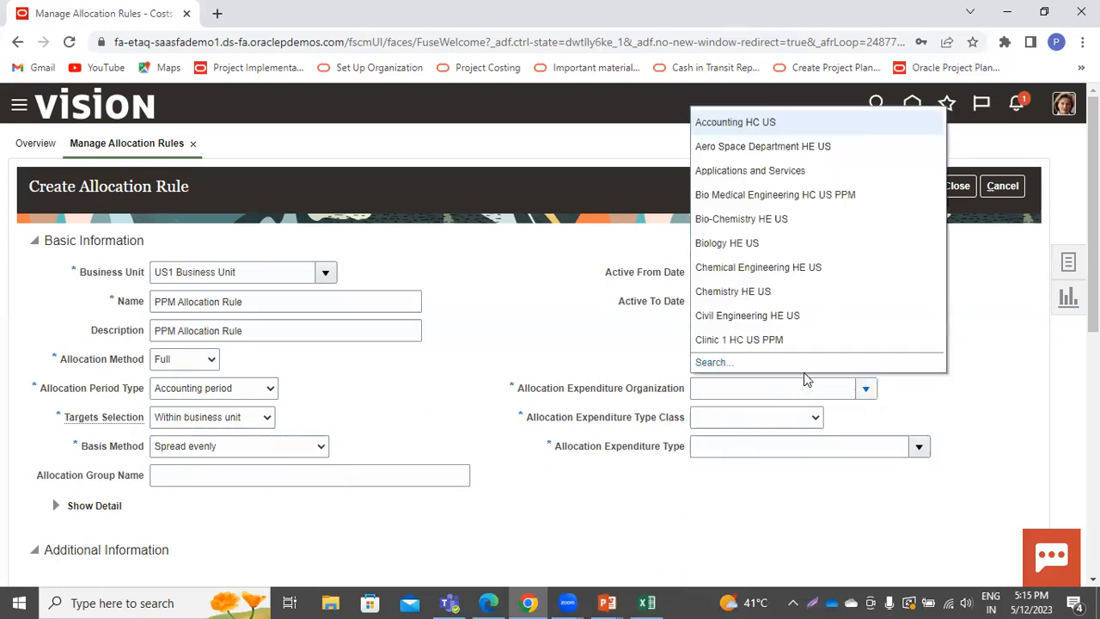
click(711, 363)
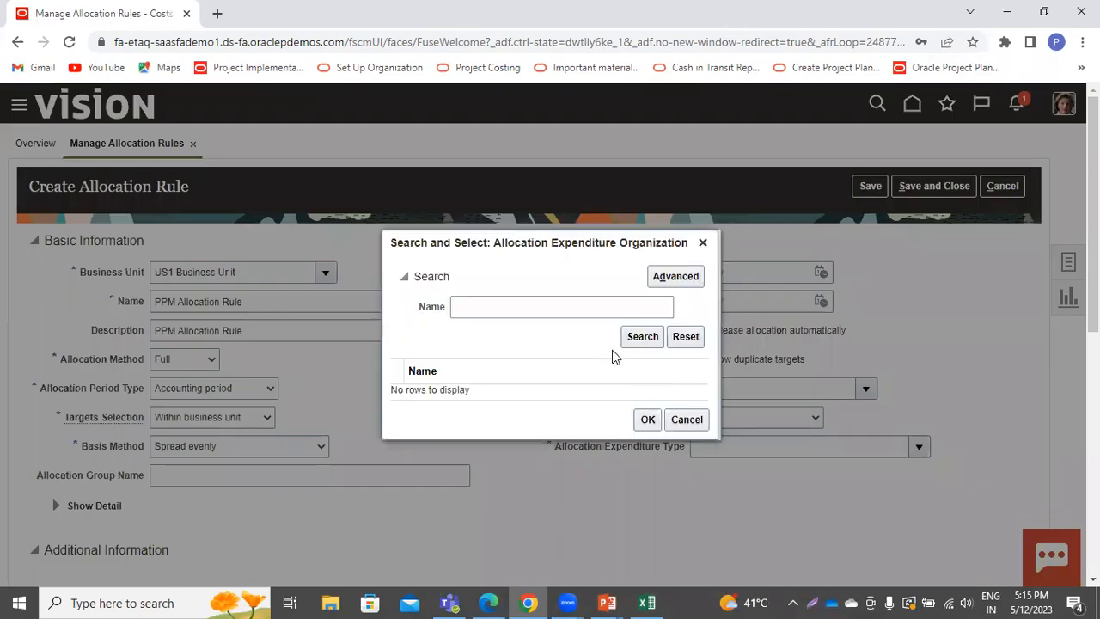
click(637, 338)
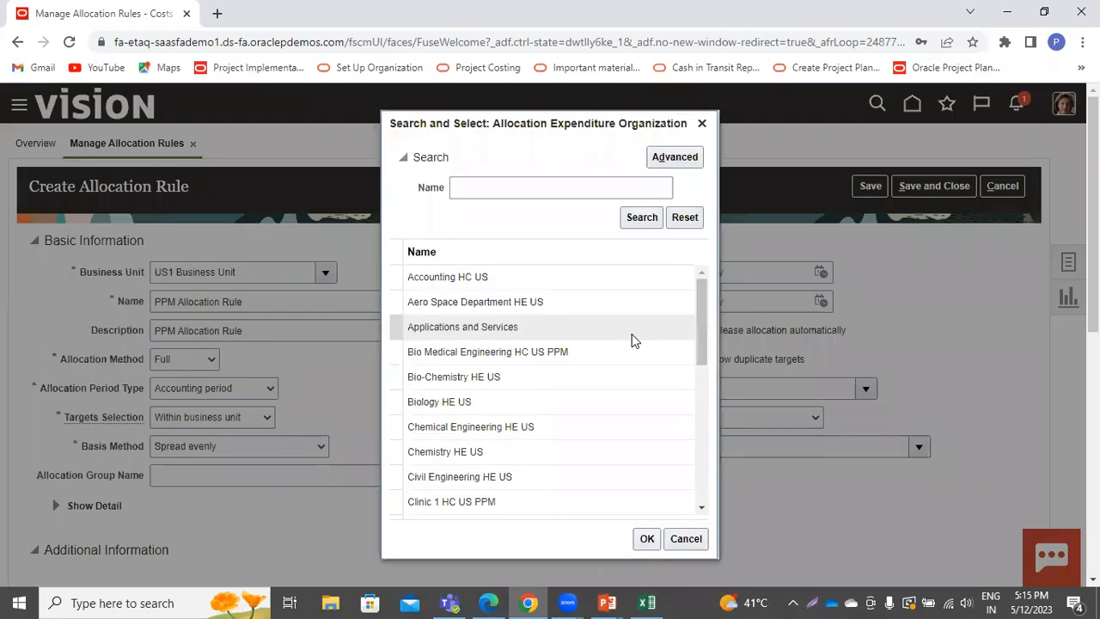
scroll(702, 511, down, 2)
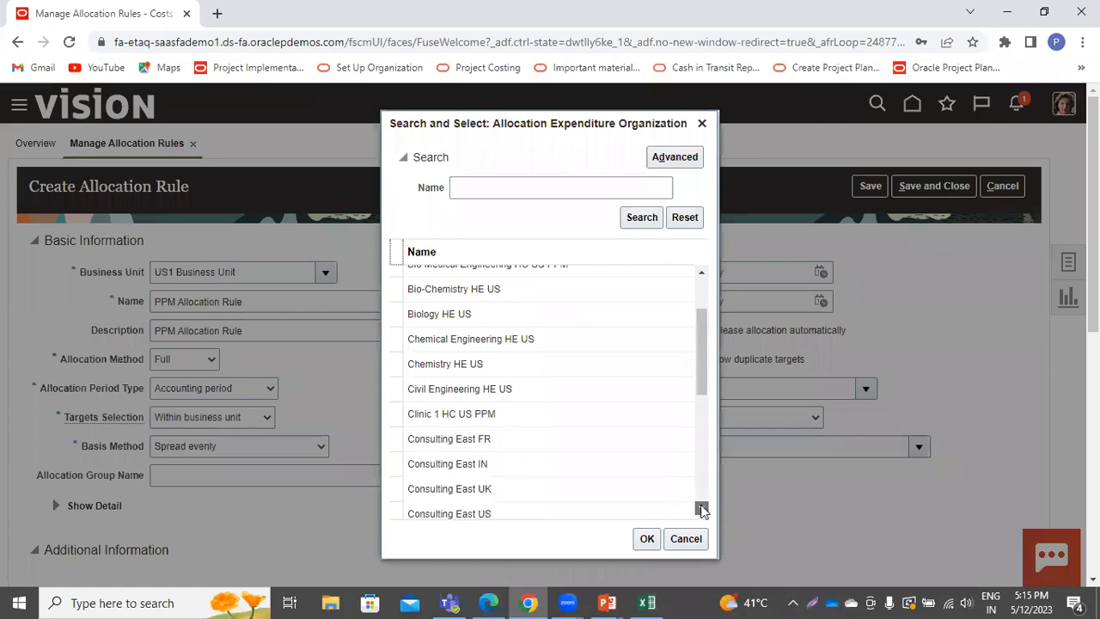
click(590, 448)
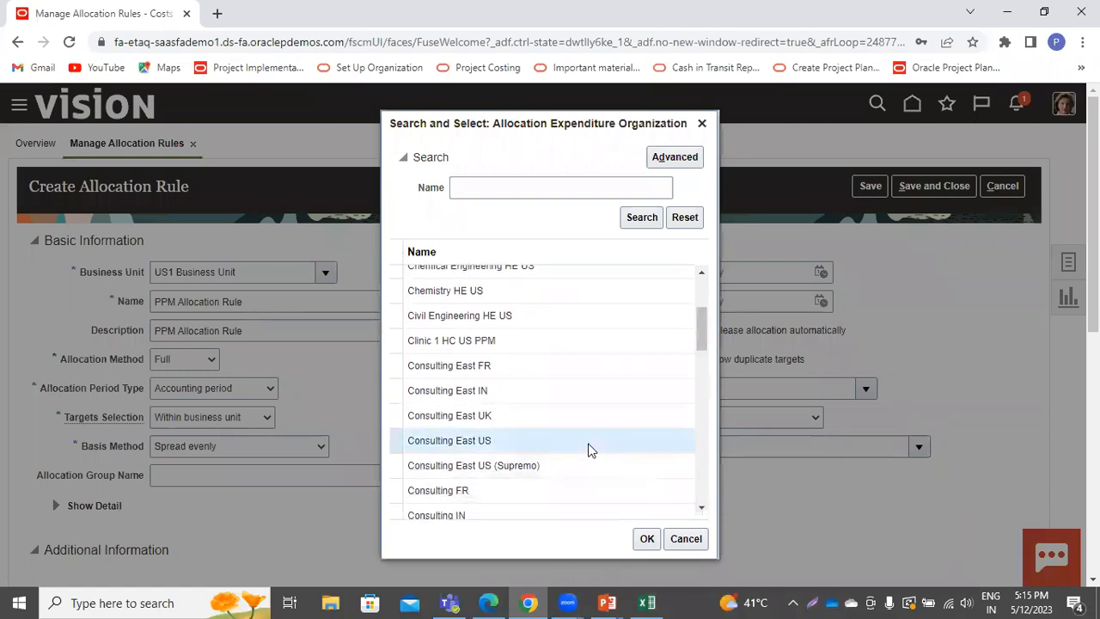
click(647, 539)
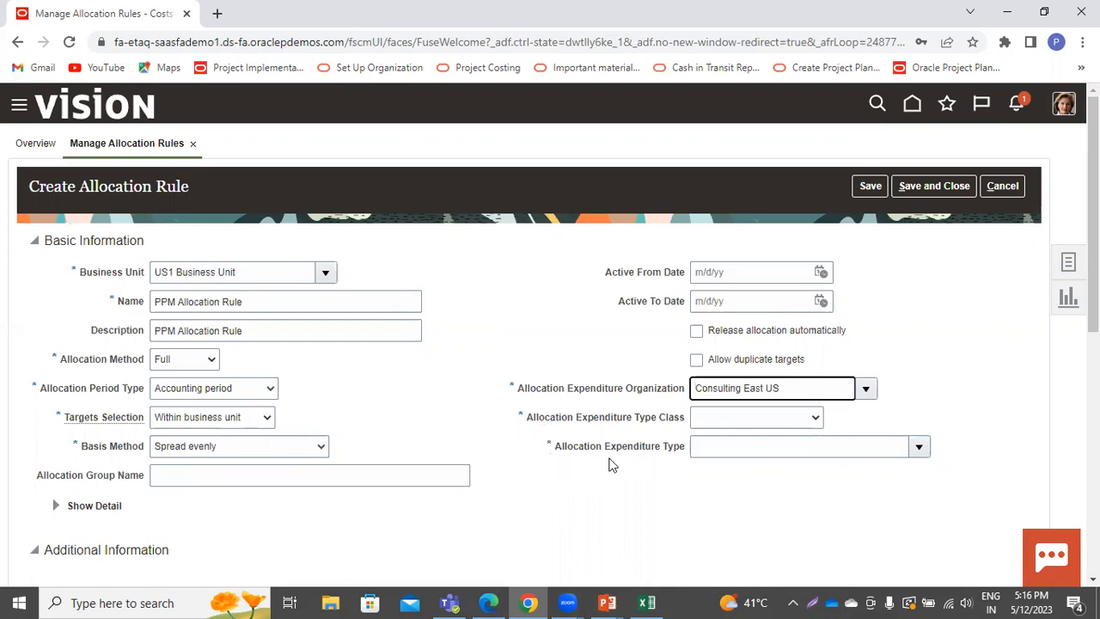
Set the allocation expenditure type class to Miscellaneous Transaction, and find the expenditure type Miscellaneous by searching for "Misc" and assign it
click(720, 423)
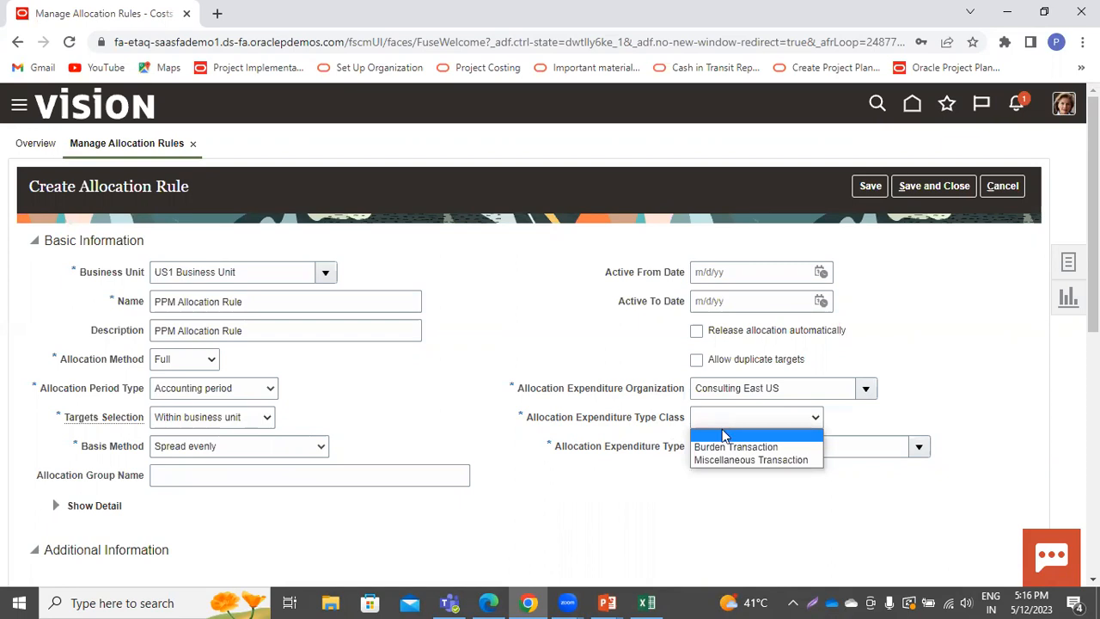
click(725, 460)
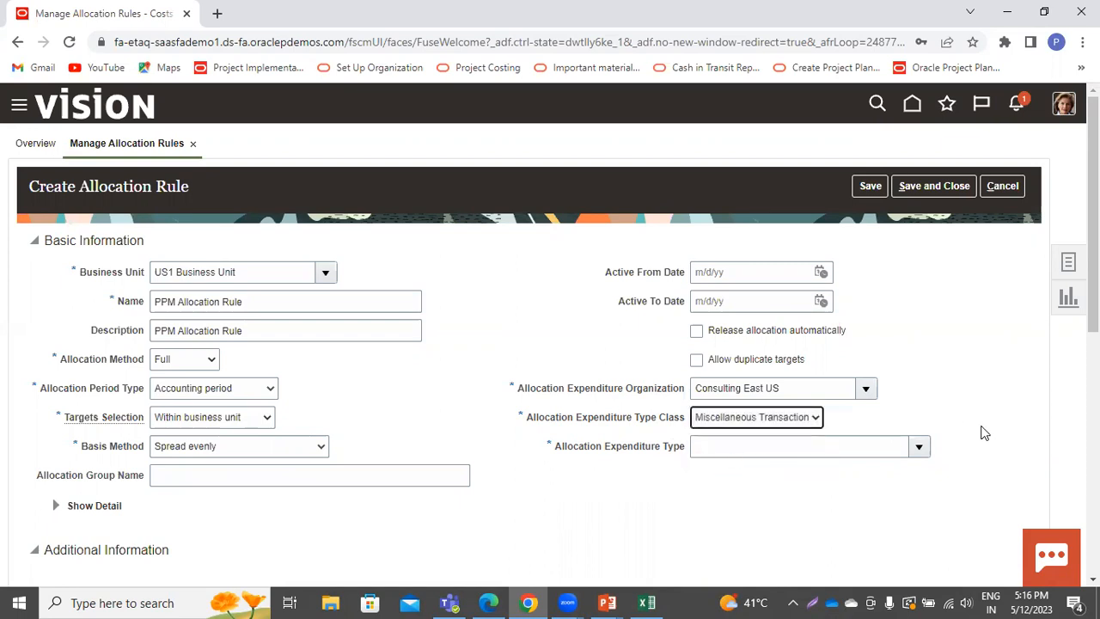
click(920, 448)
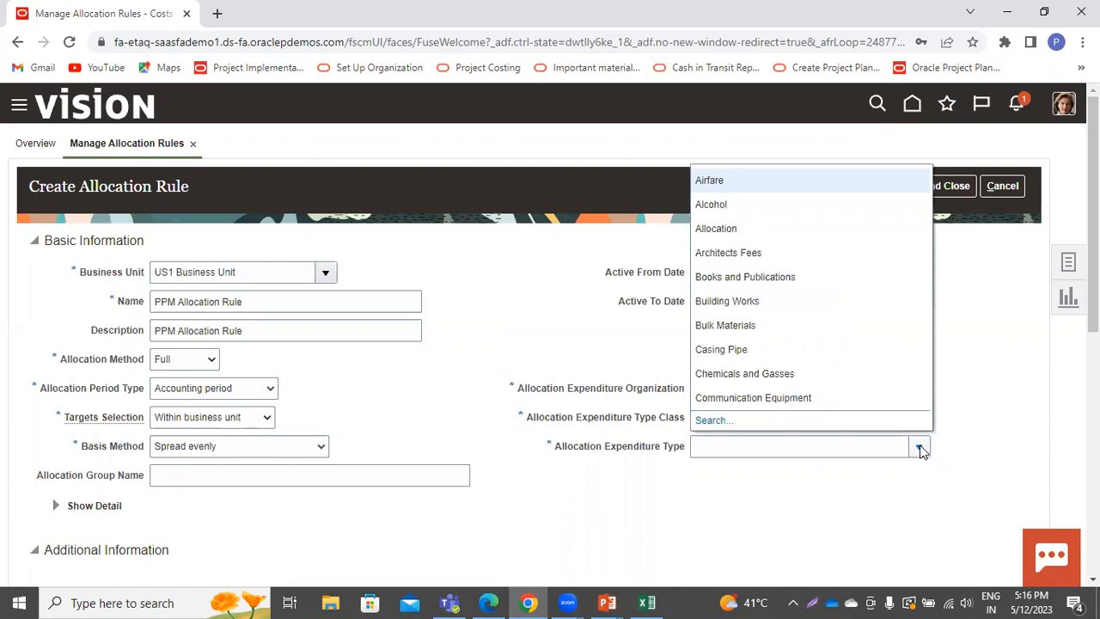
click(714, 419)
click(332, 271)
text(Misc)
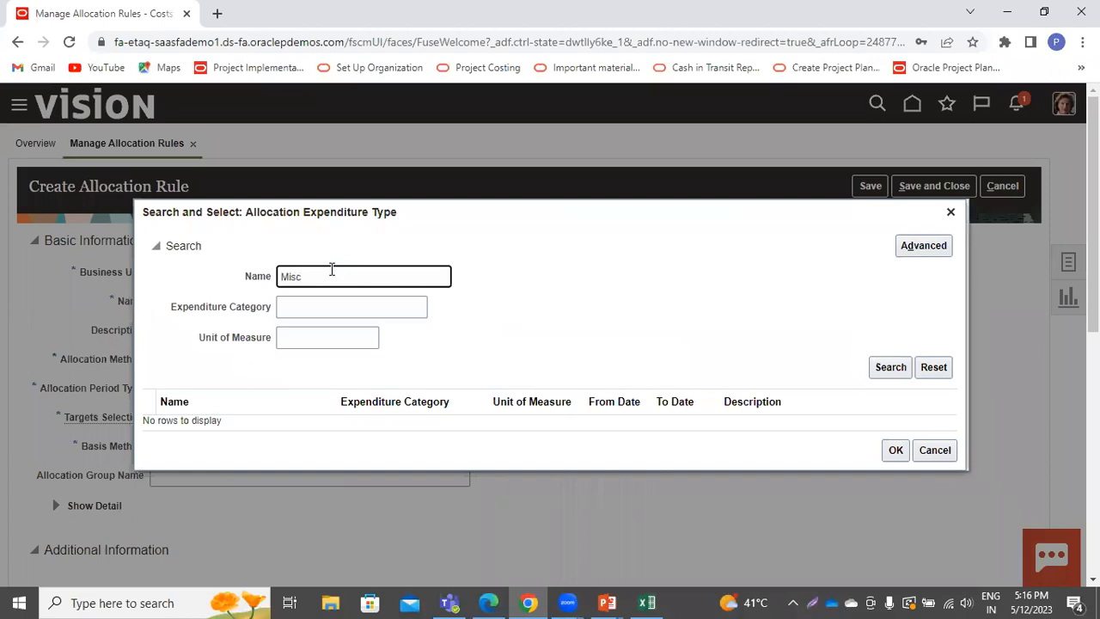
key(Return)
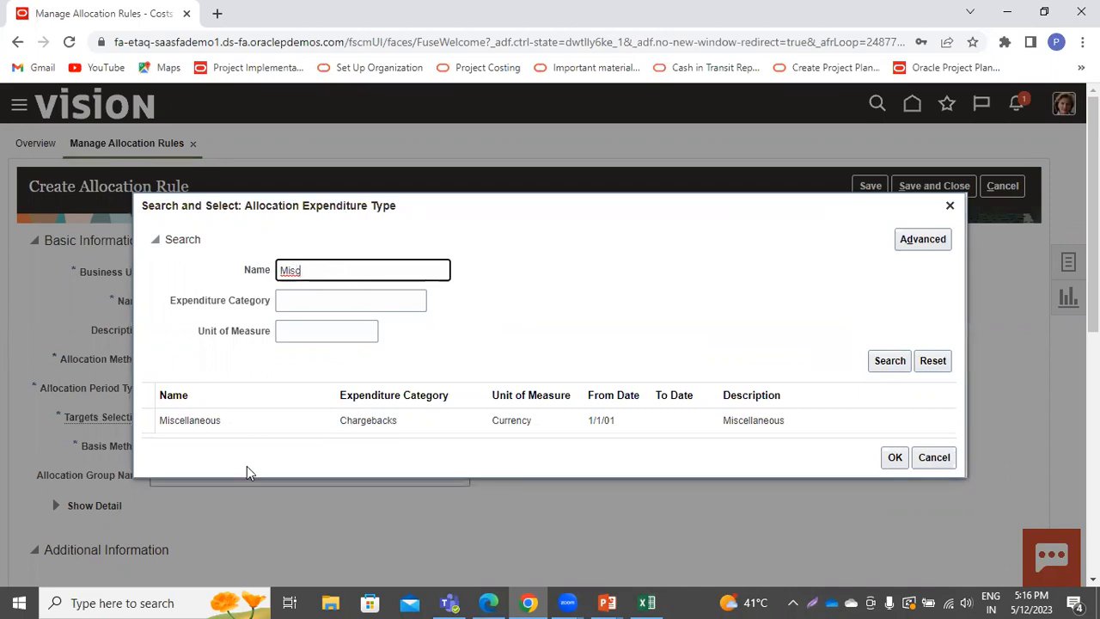
click(232, 423)
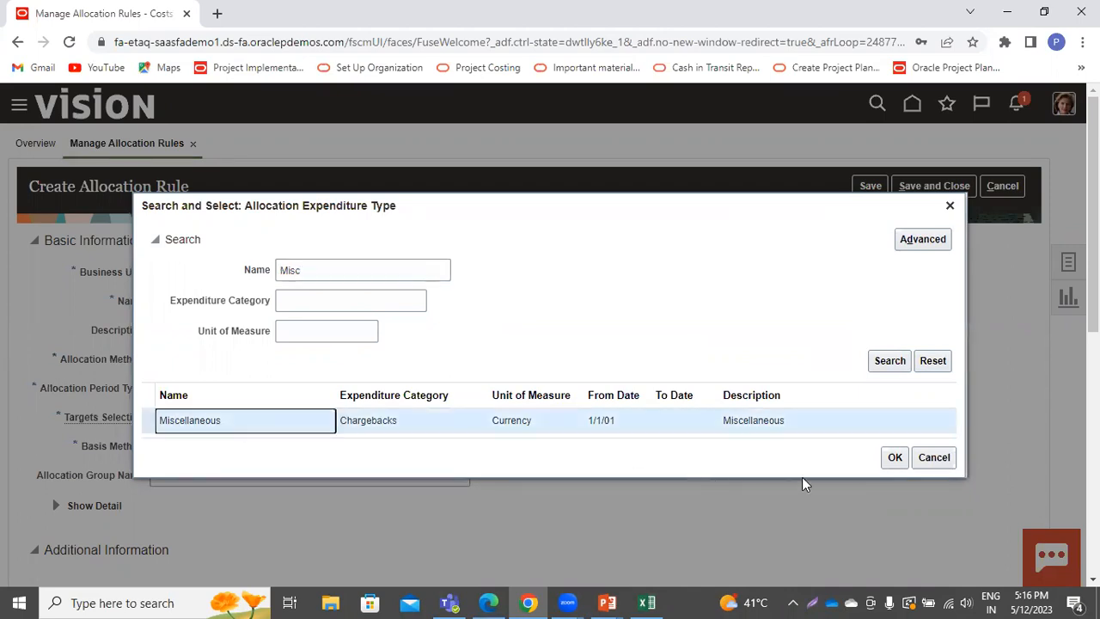
click(893, 460)
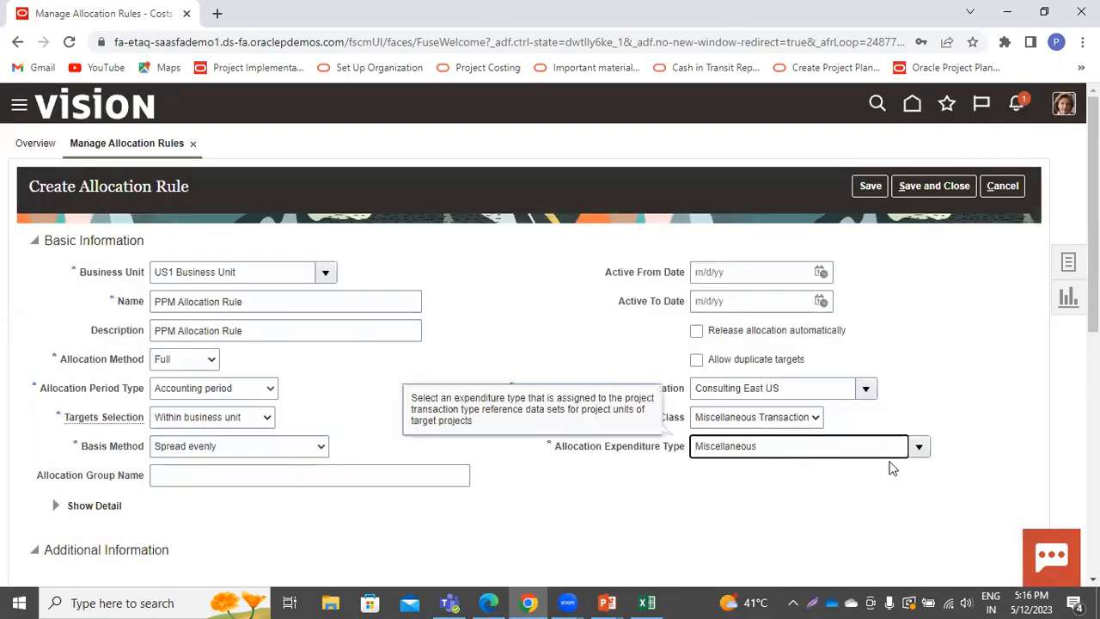
click(839, 507)
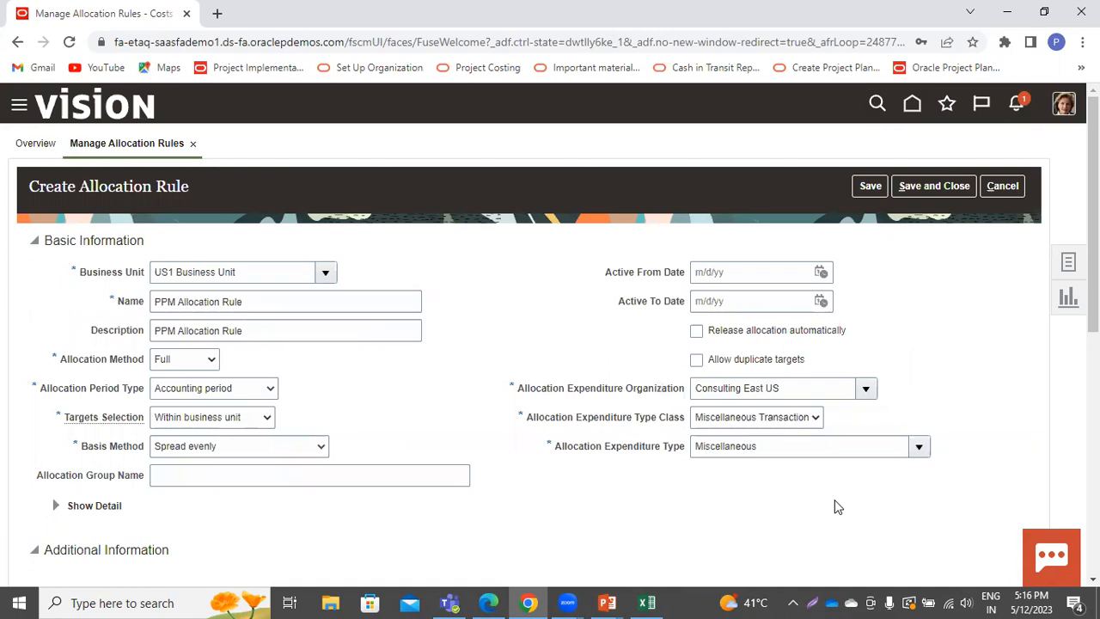
scroll(838, 508, down, 4)
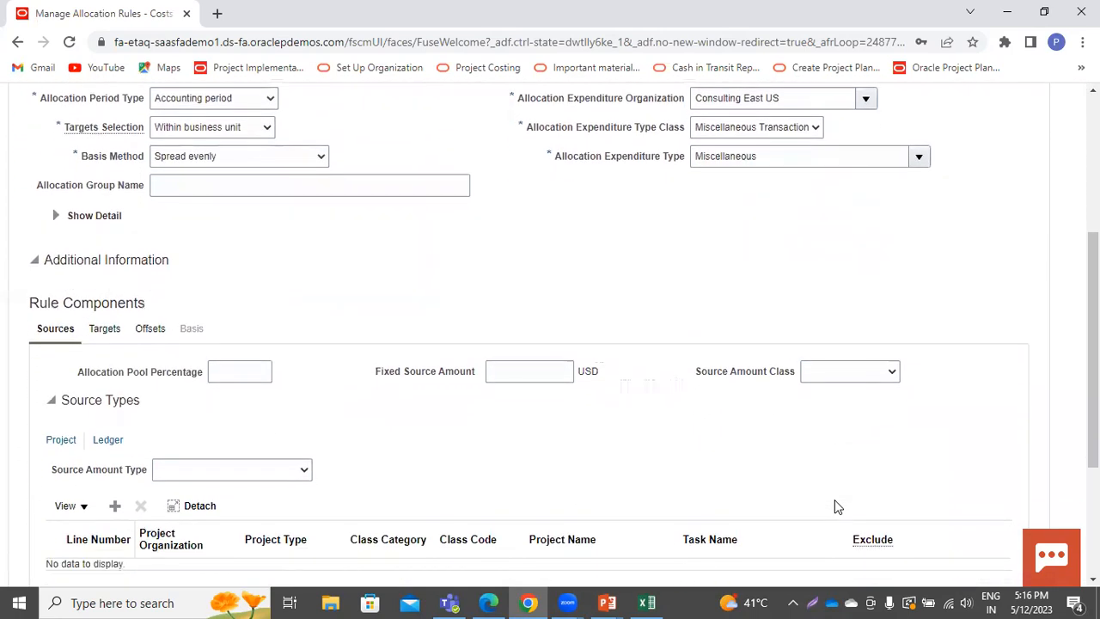
In the rule's Sources component, set the allocation pool percentage to 100 and the source amount class to Period-to-date
scroll(839, 507, down, 1)
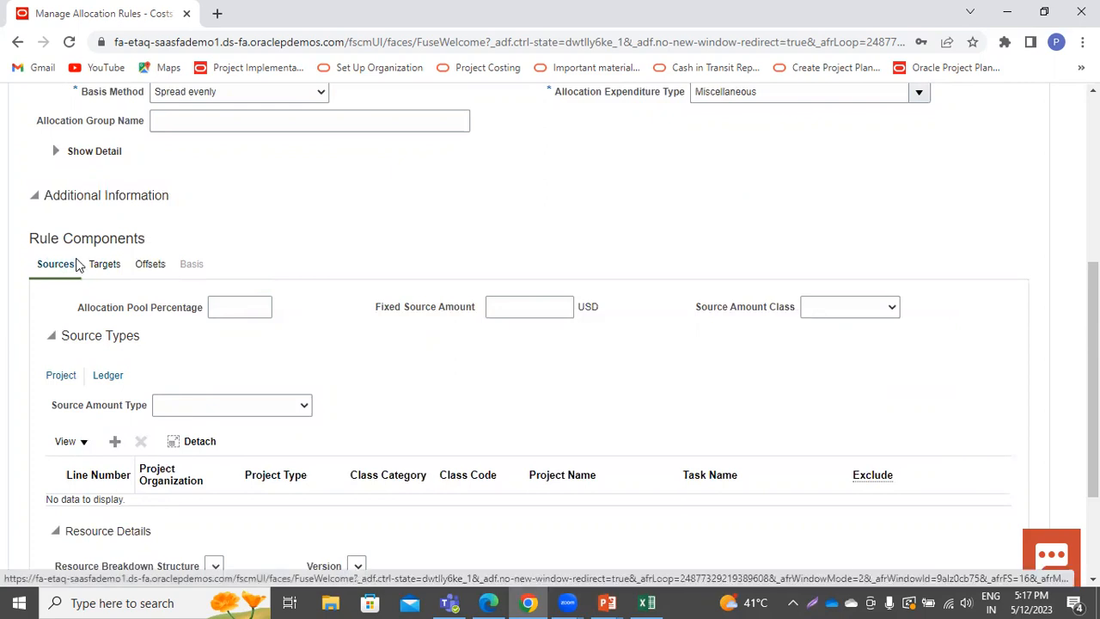
click(241, 300)
text(100)
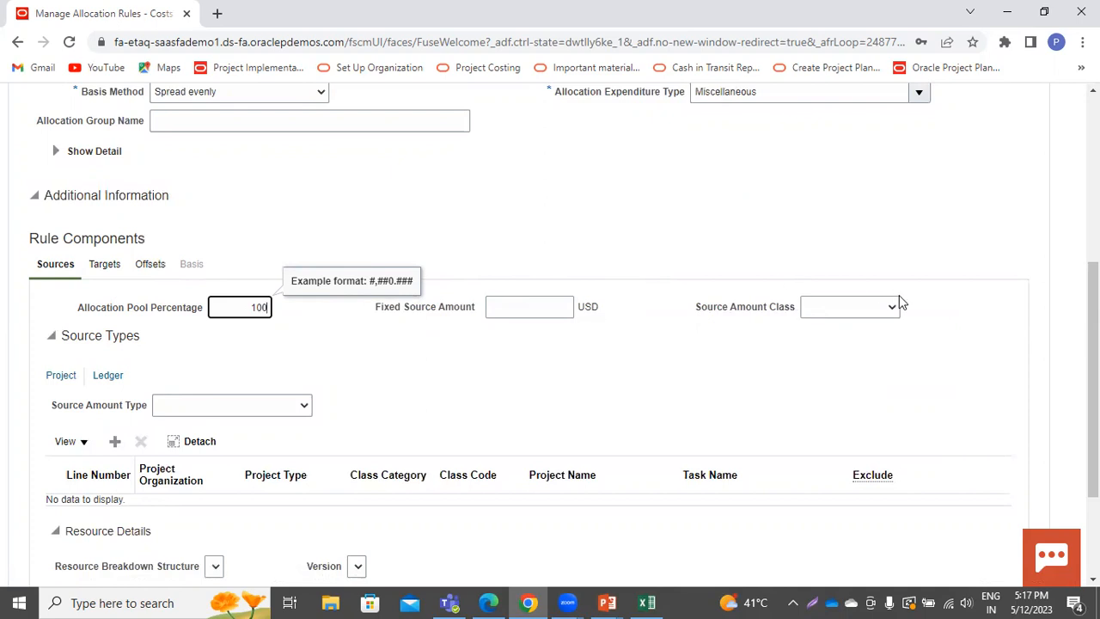
click(833, 310)
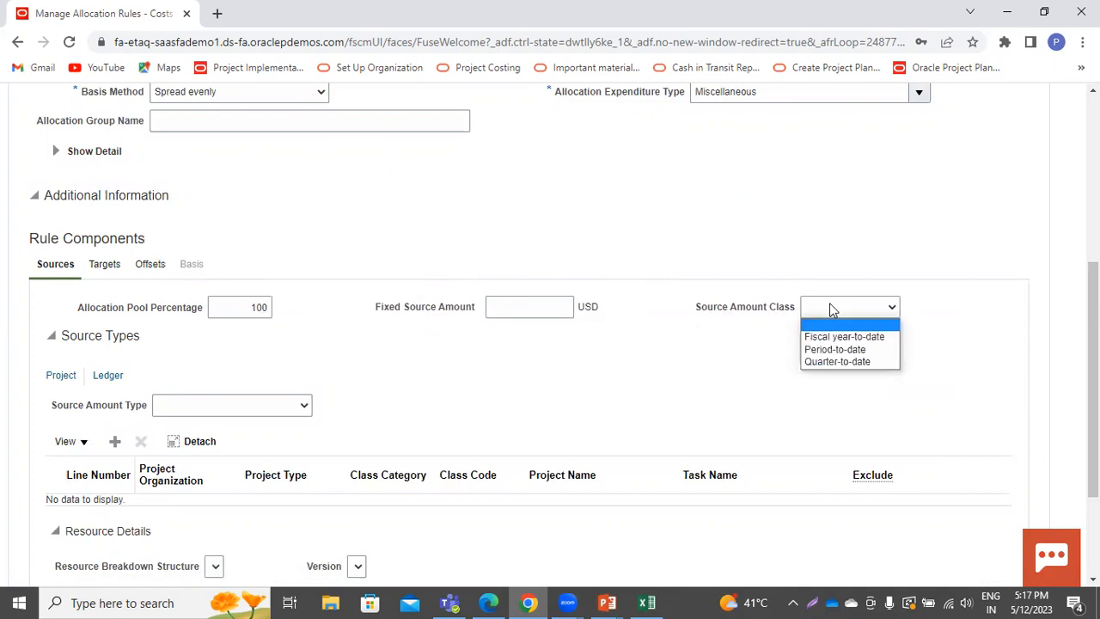
click(832, 346)
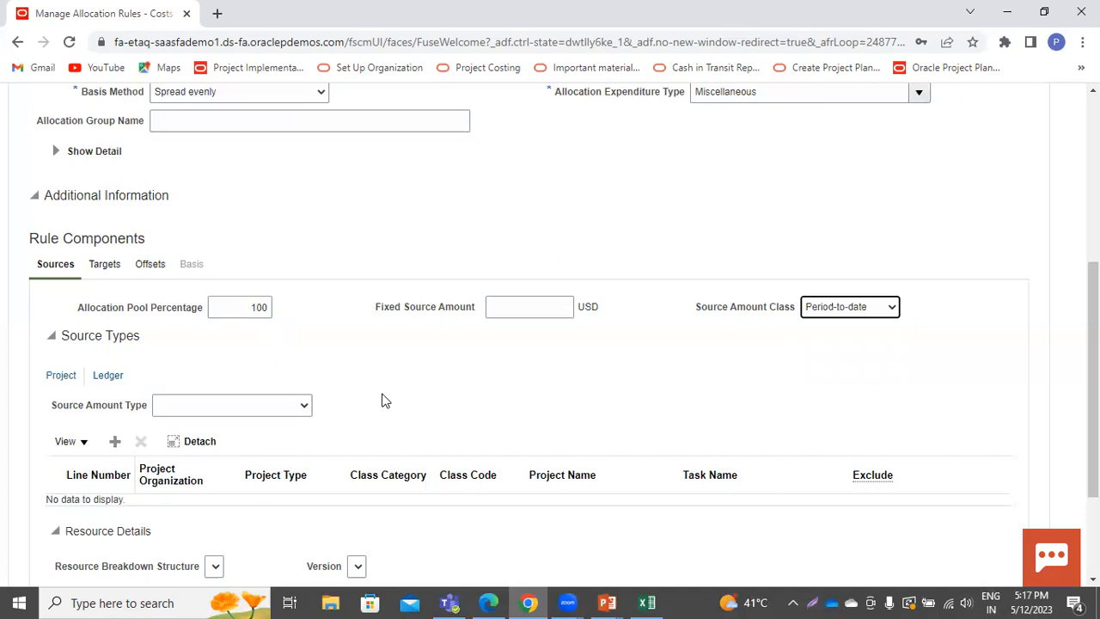
For the Project source type, set the source amount type to Total raw cost and add a new source line
scroll(384, 402, down, 1)
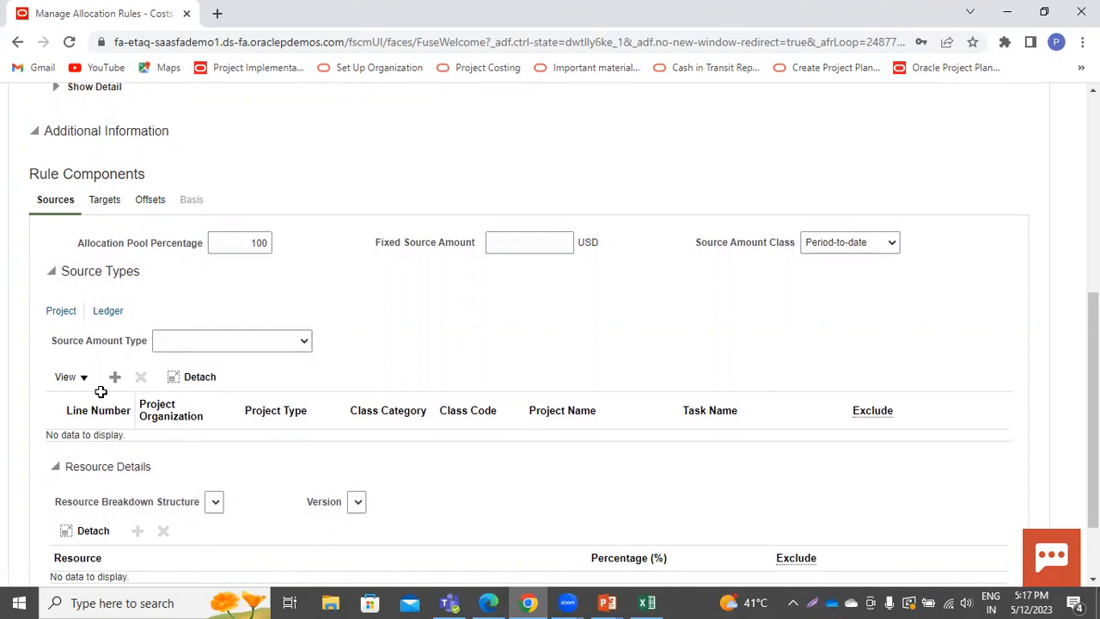
click(61, 311)
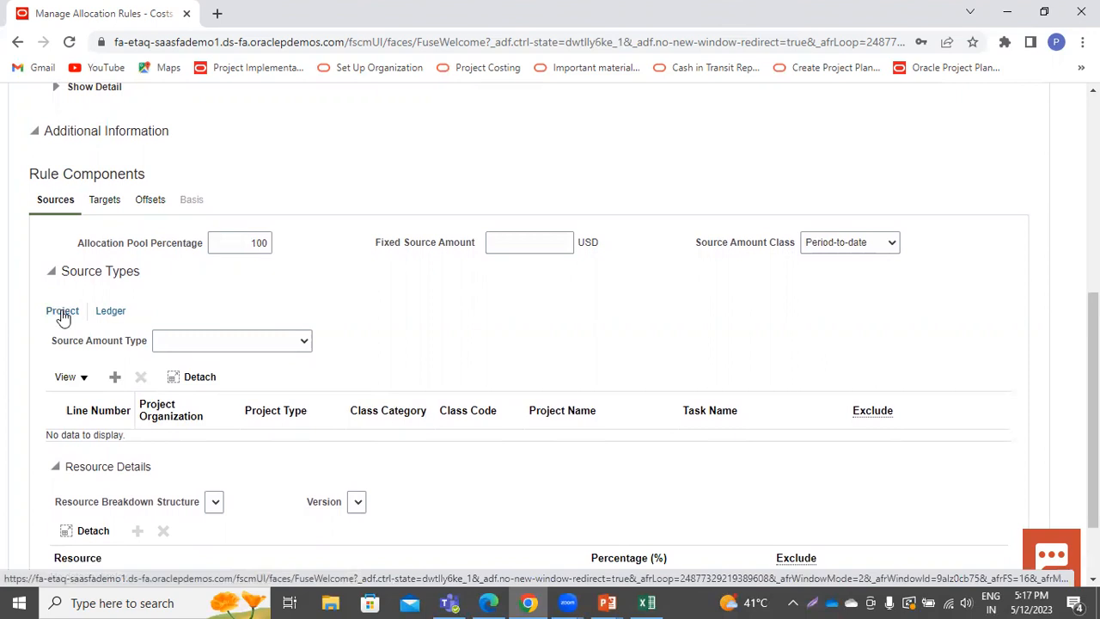
click(206, 340)
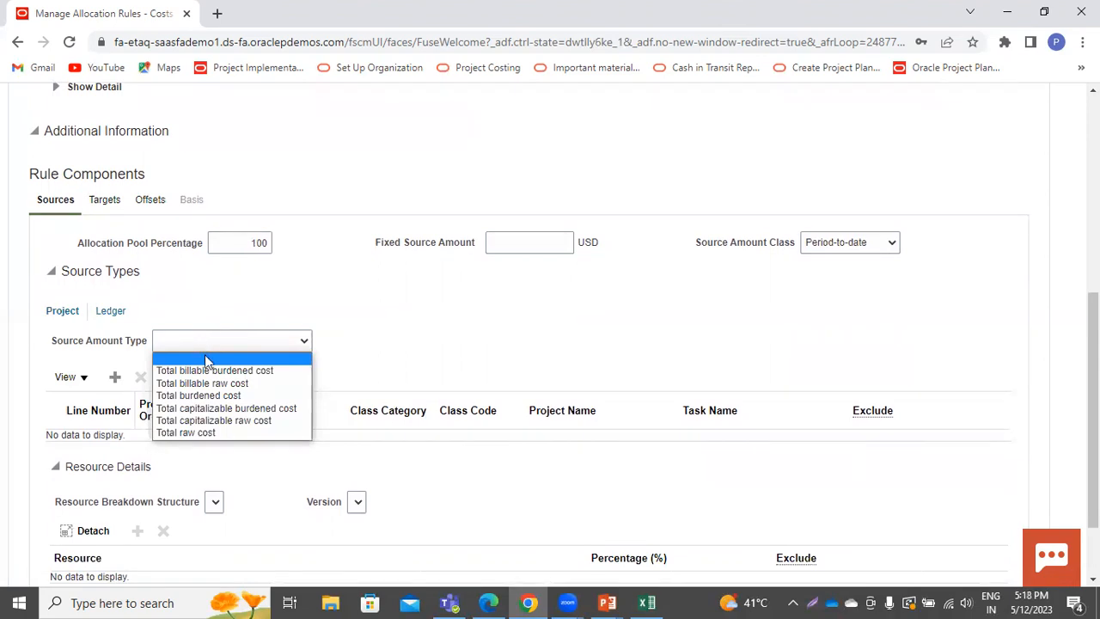
click(182, 436)
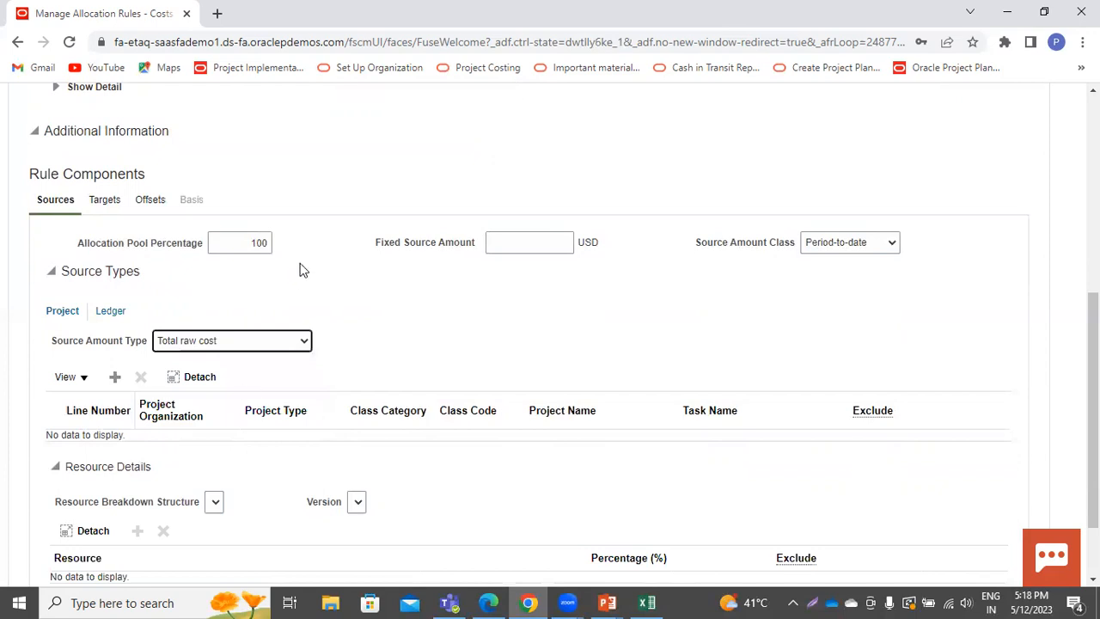
click(116, 383)
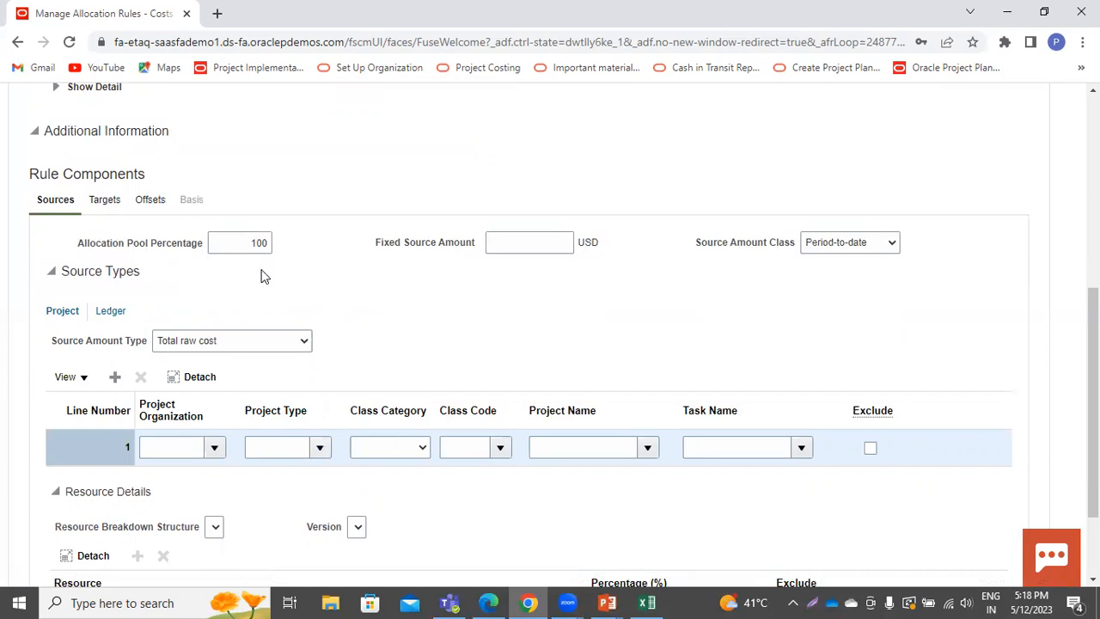
click(214, 447)
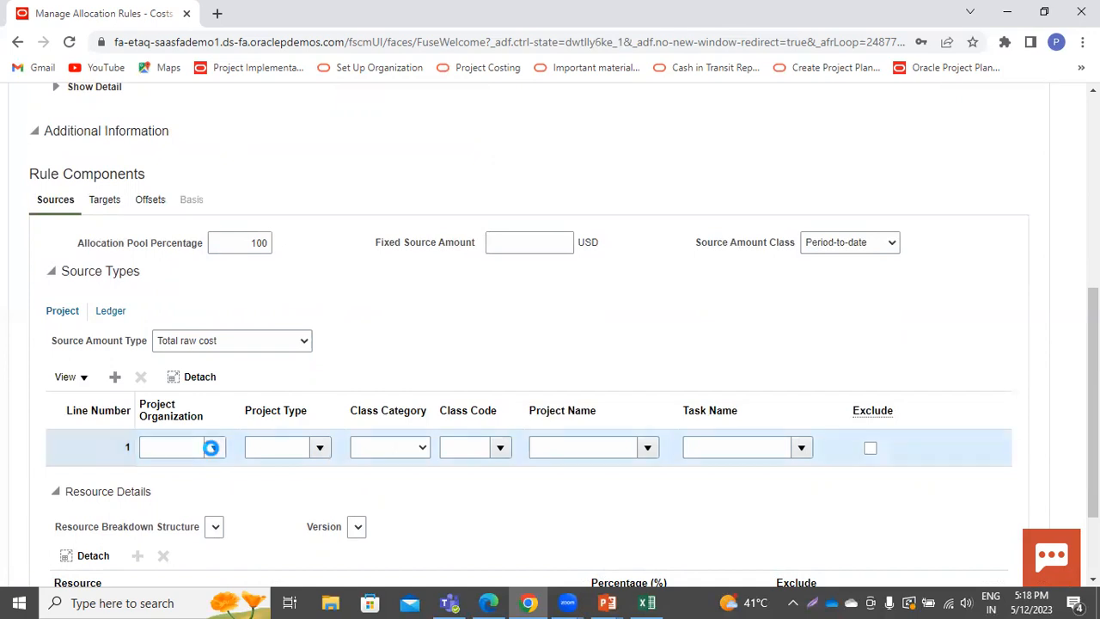
click(511, 299)
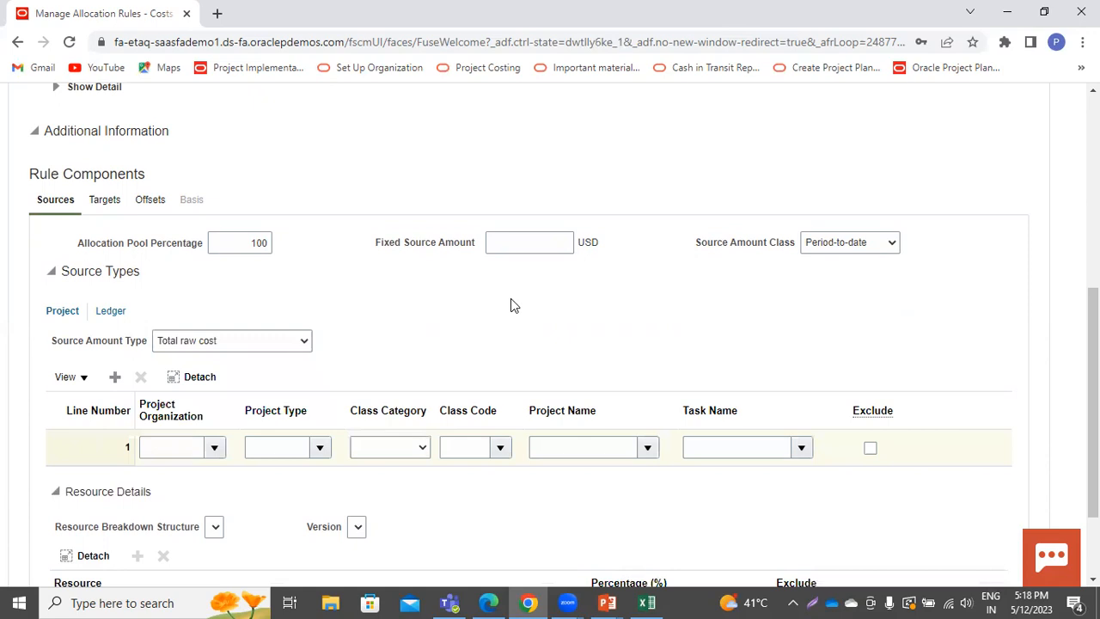
Duplicate the browser tab and, in the copy, leave the unsaved rule page and open Project Financial Management from the home page
right_click(110, 17)
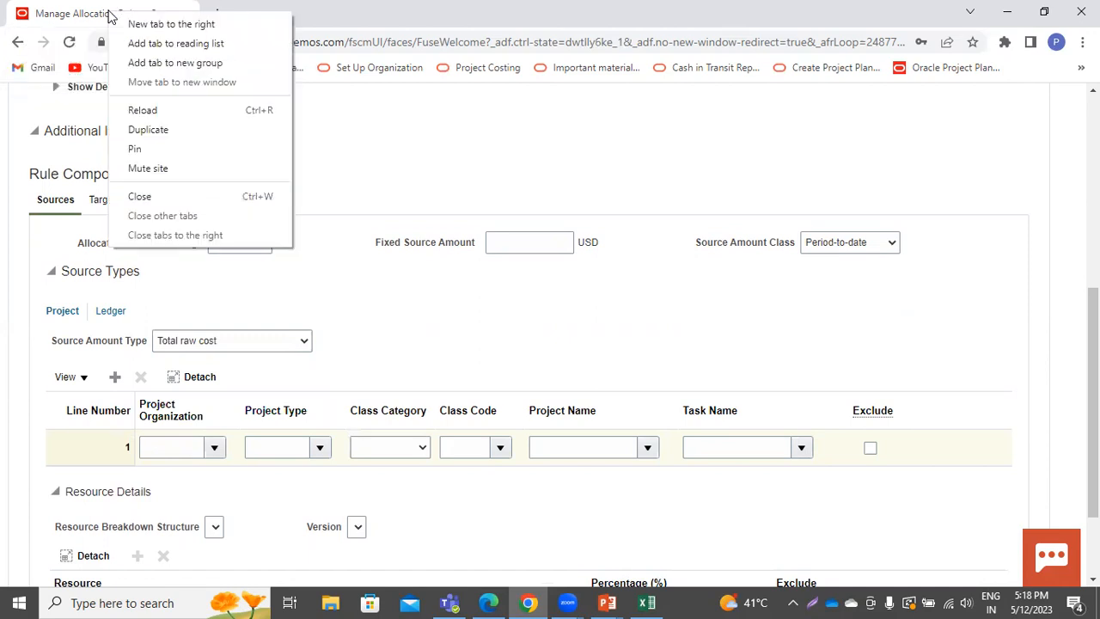
click(150, 133)
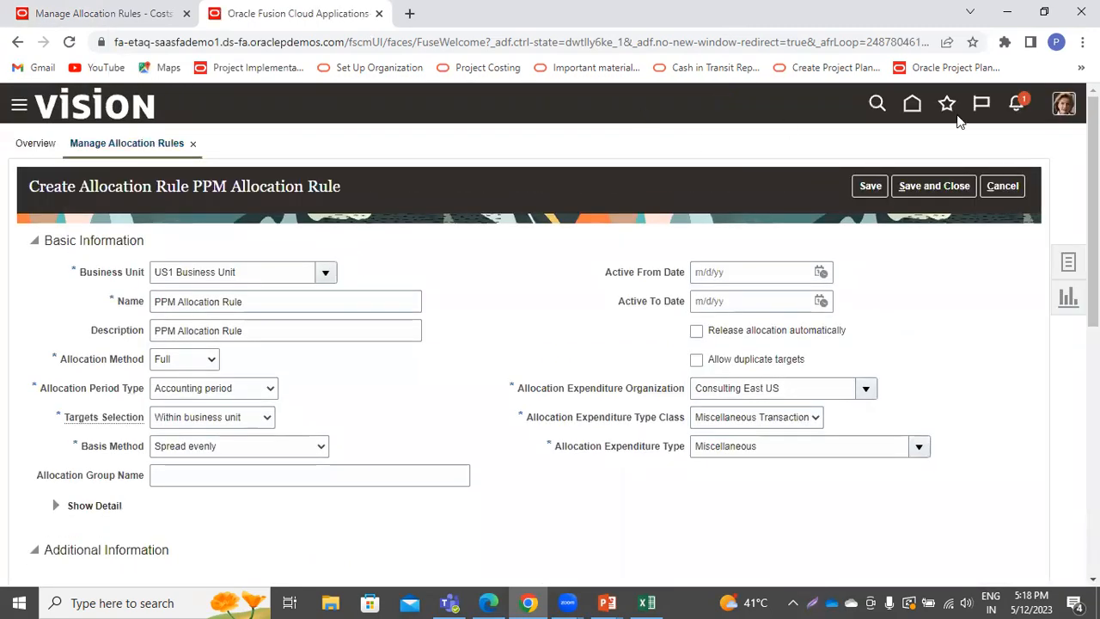
click(914, 104)
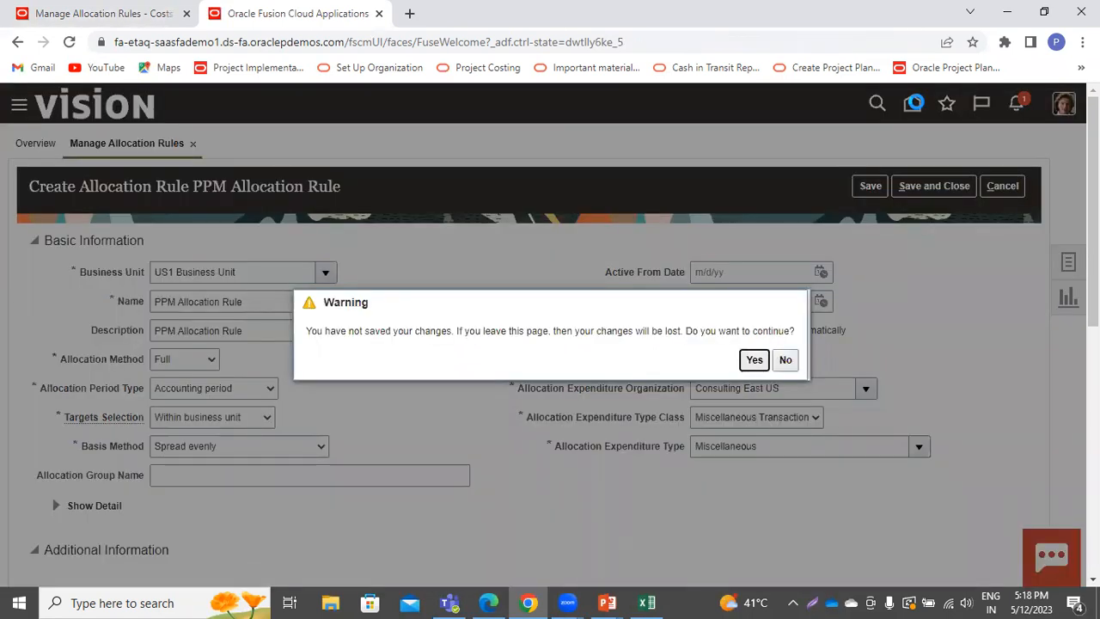
click(754, 361)
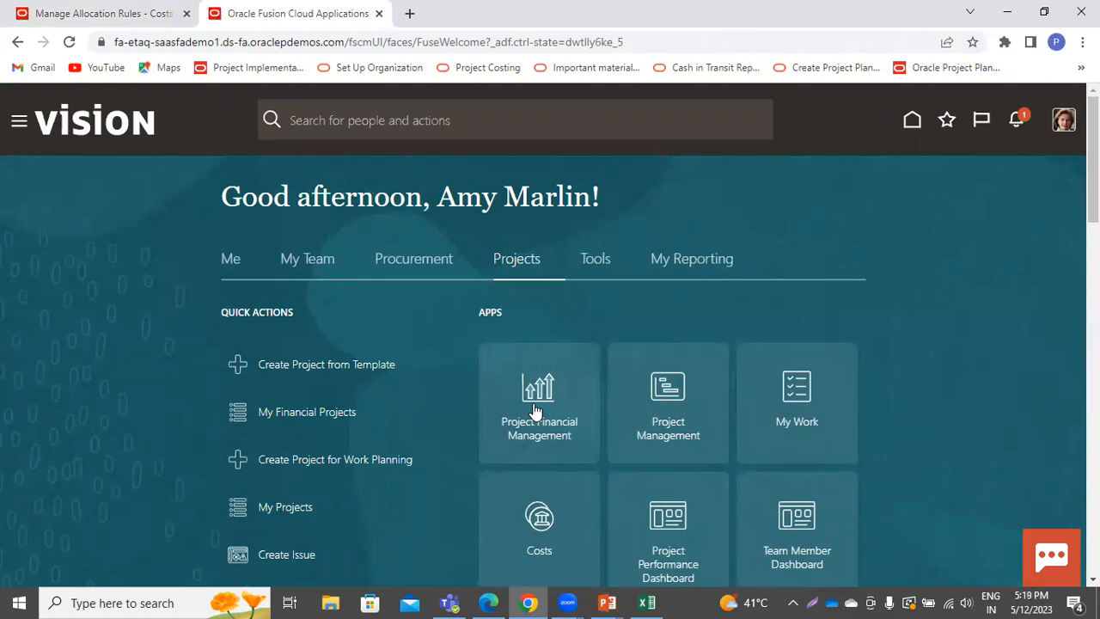
click(534, 411)
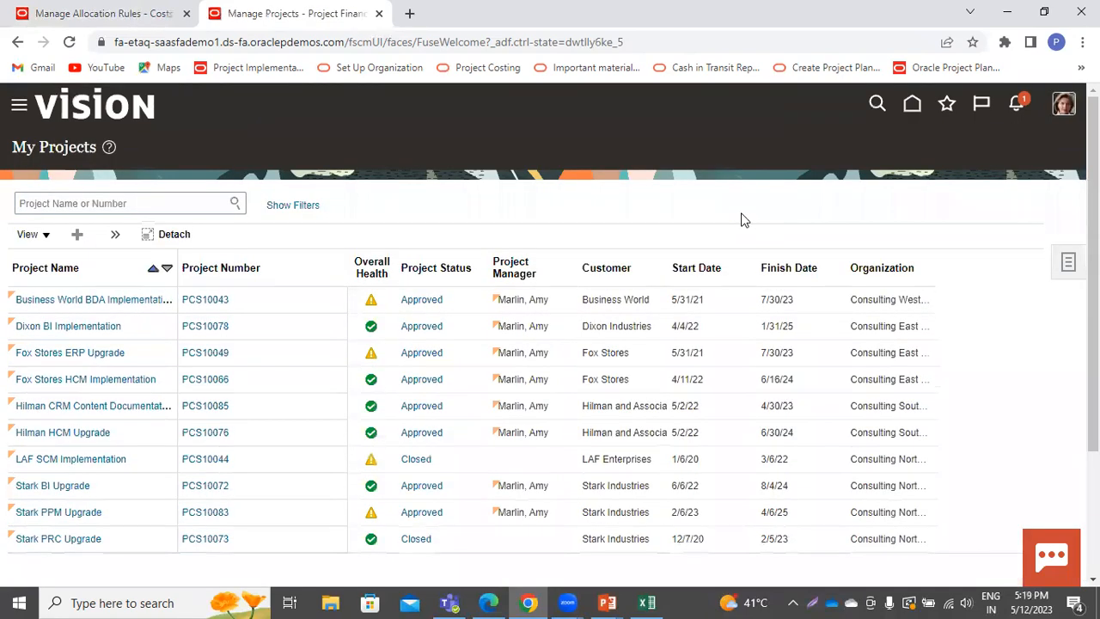
Start creating a new project from the source template US1 Billable no Burden
click(78, 237)
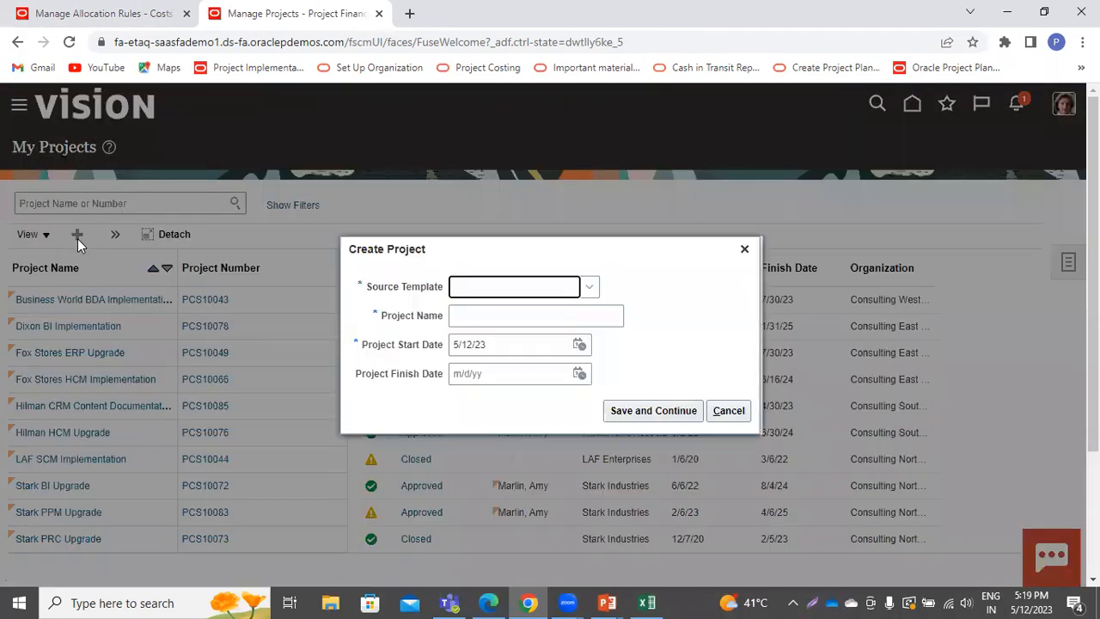
click(588, 290)
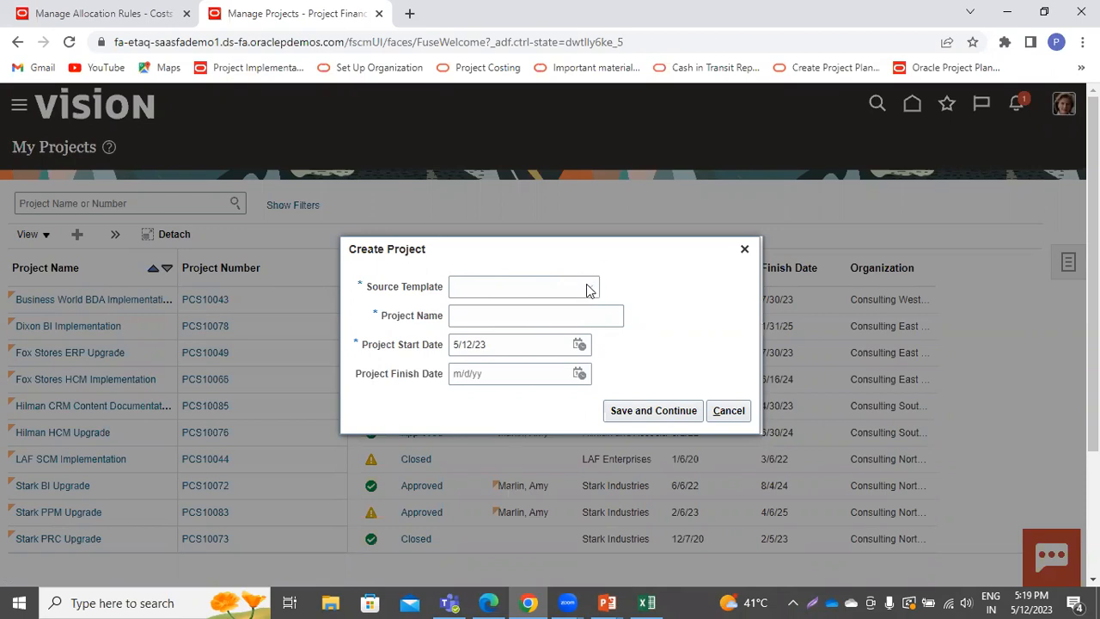
click(588, 289)
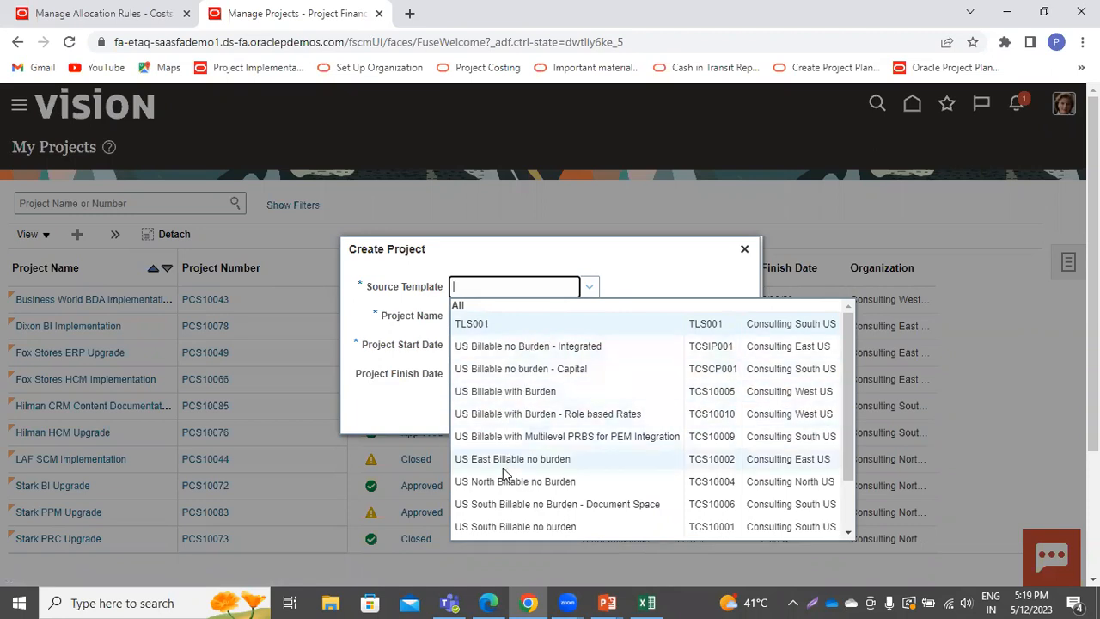
click(847, 533)
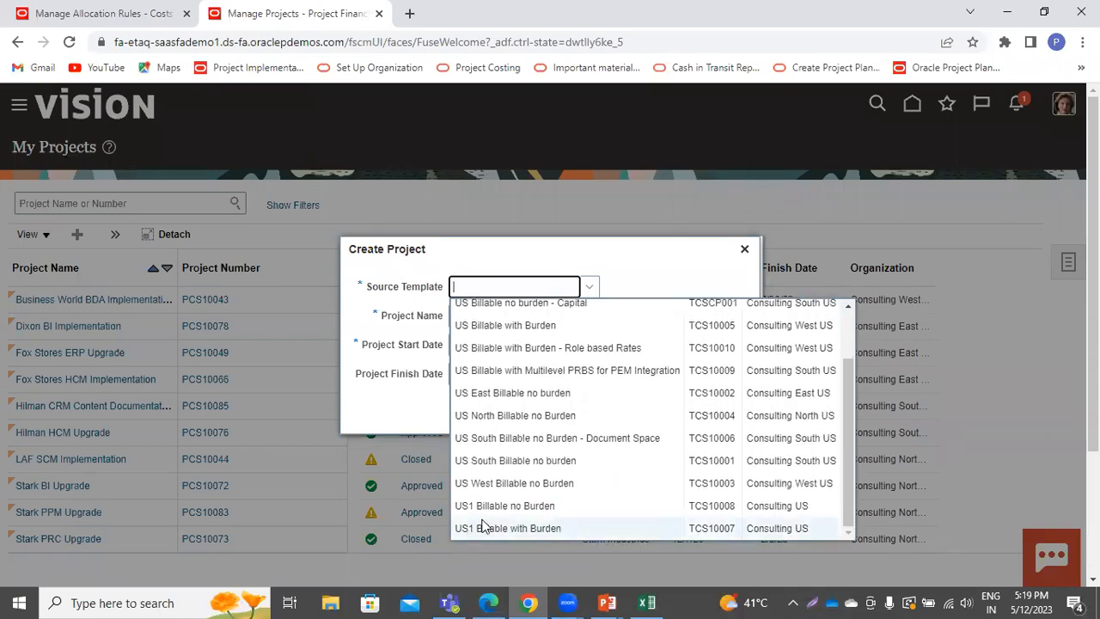
click(508, 505)
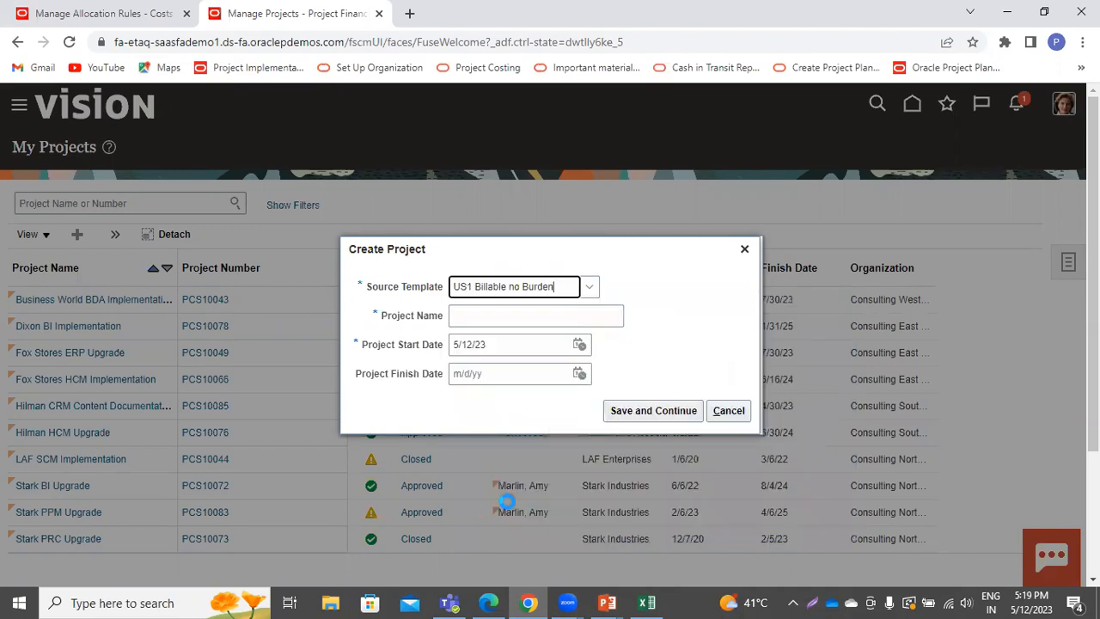
Enter PPM Allocation-01 as both the project name and the project number
click(554, 313)
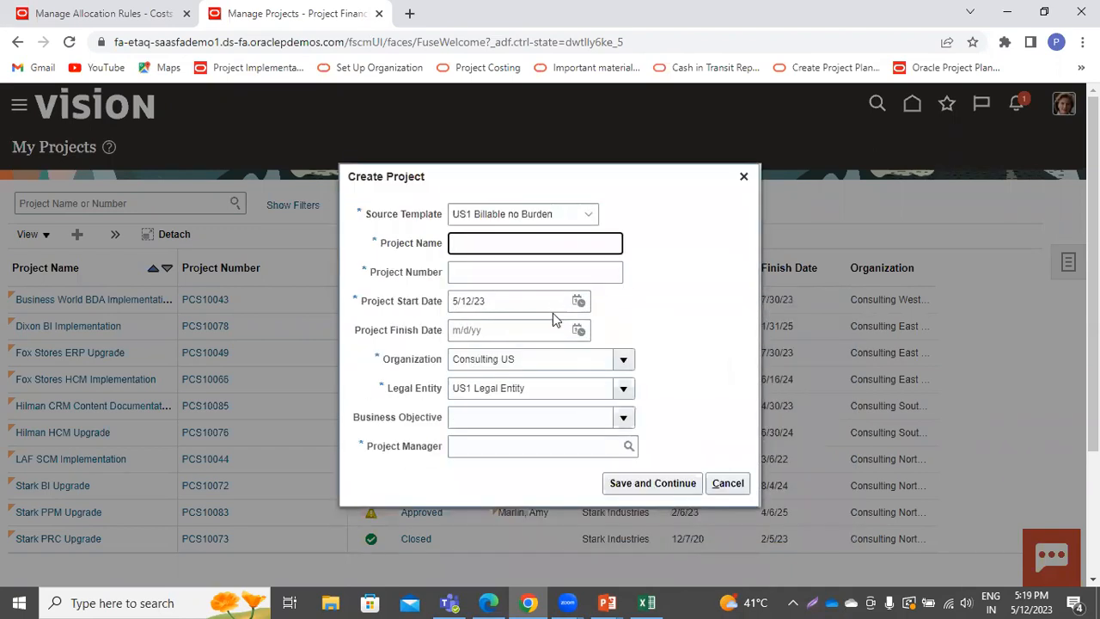
text(PPM Allocation-01)
triple_click(566, 241)
key(ctrl+c)
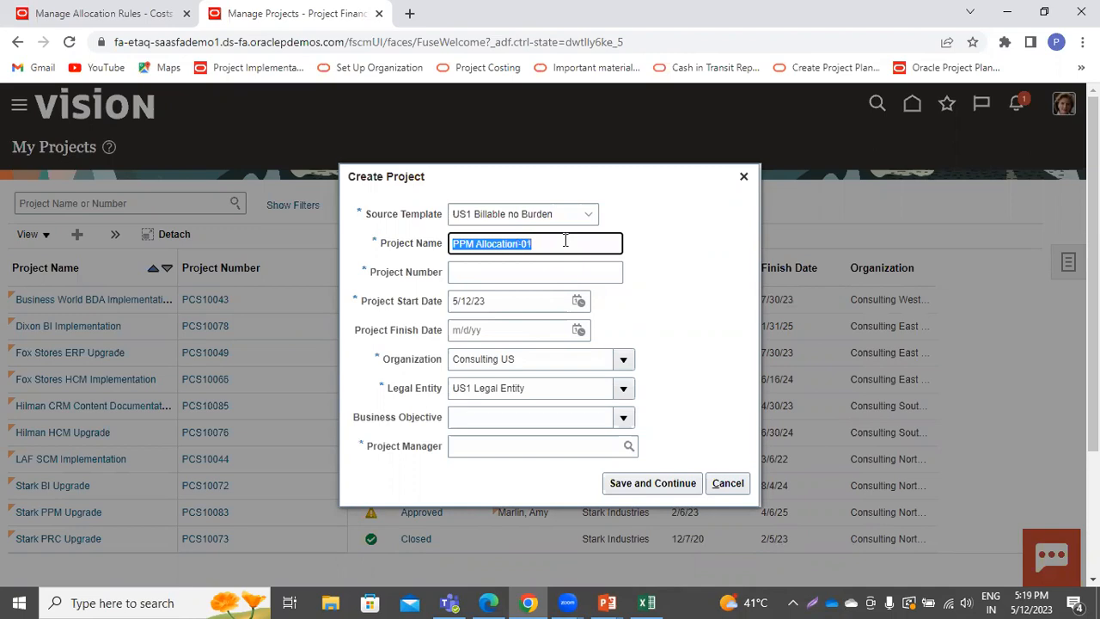
click(563, 272)
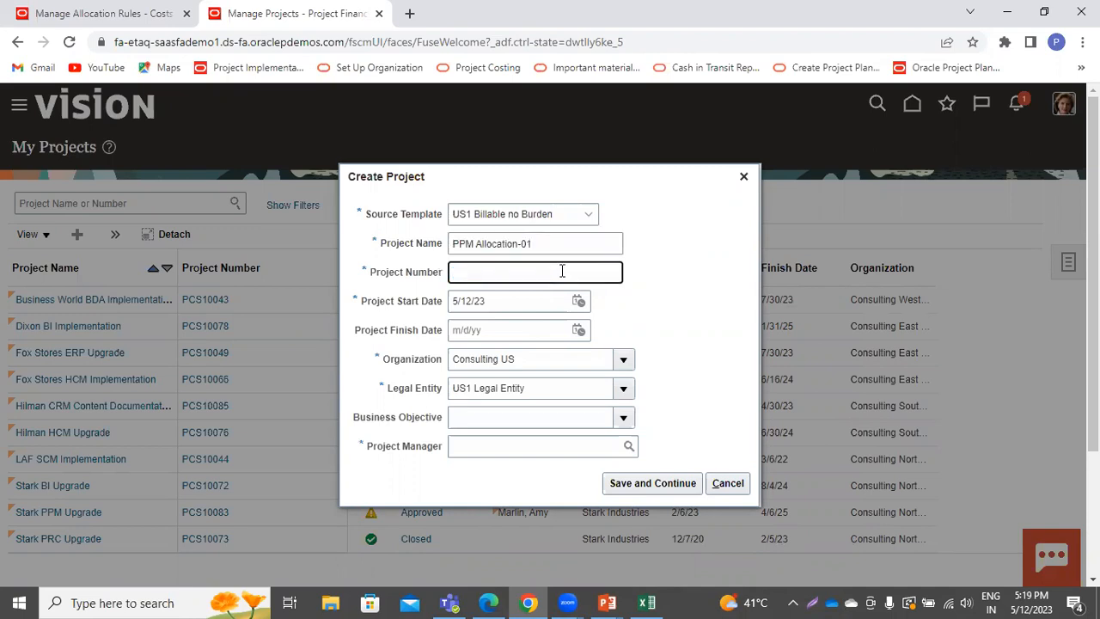
key(ctrl+v)
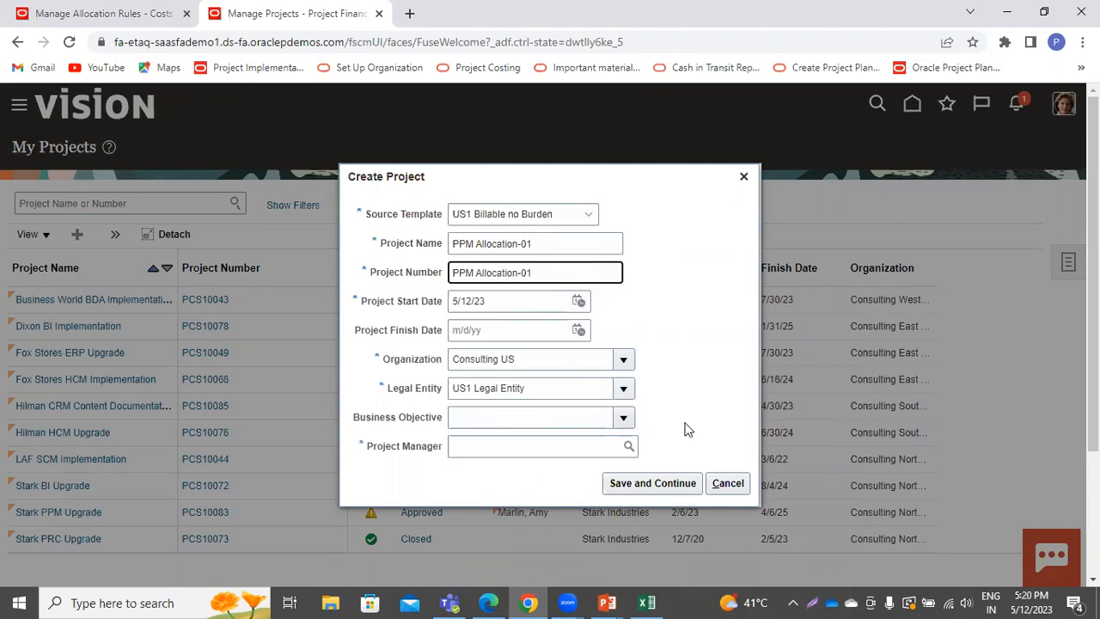
Assign the project manager, create the PPM Allocation-01 project, and save and close its financial project plan
click(603, 454)
text(Amy)
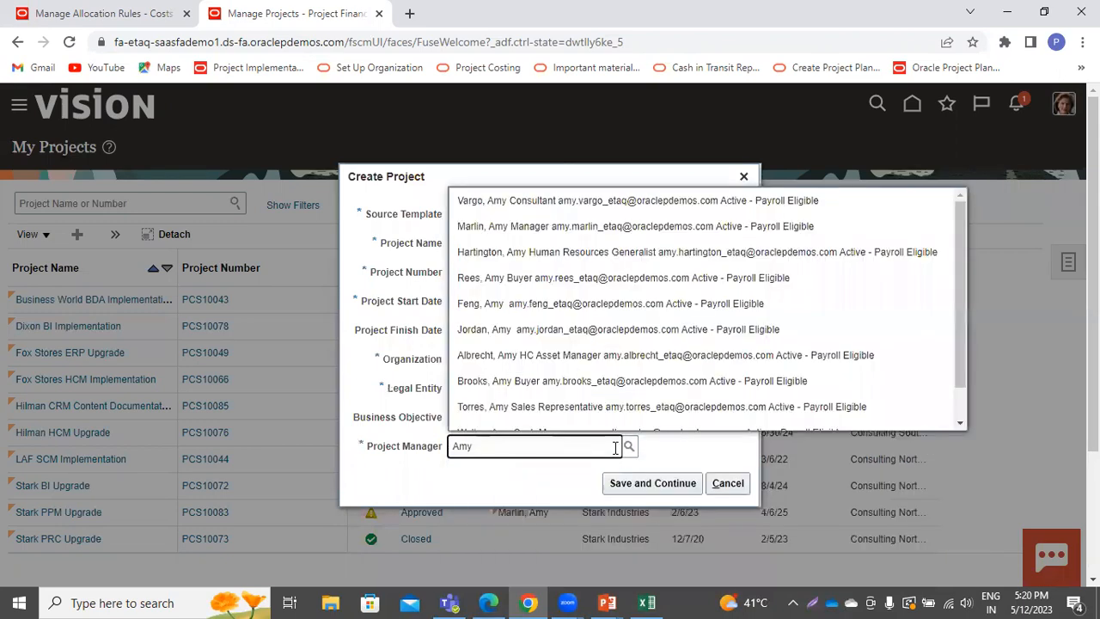
click(542, 226)
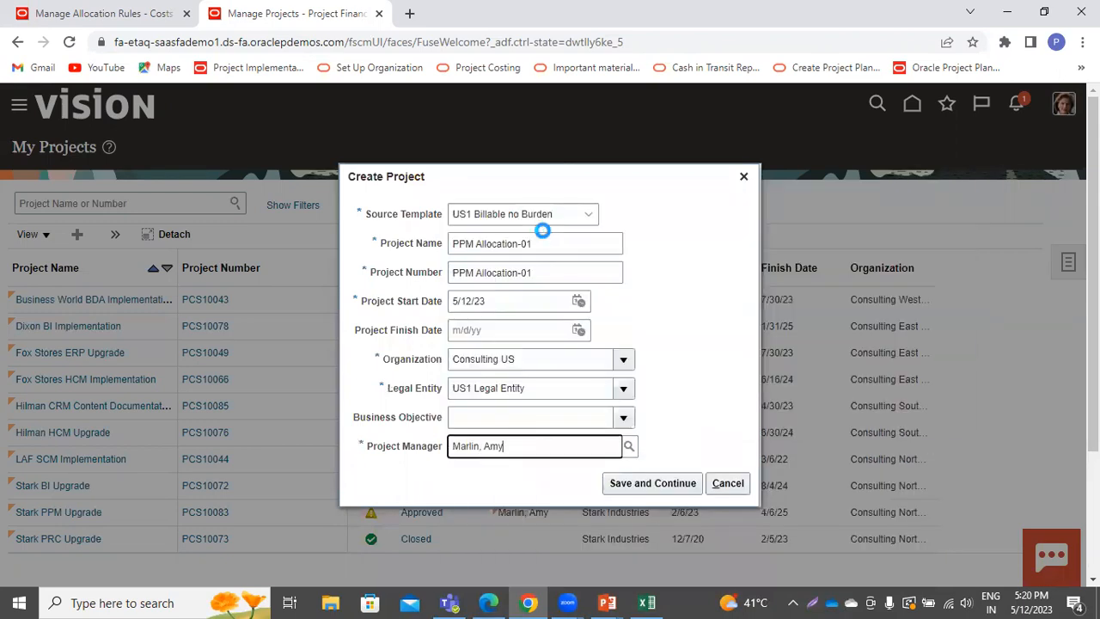
click(675, 484)
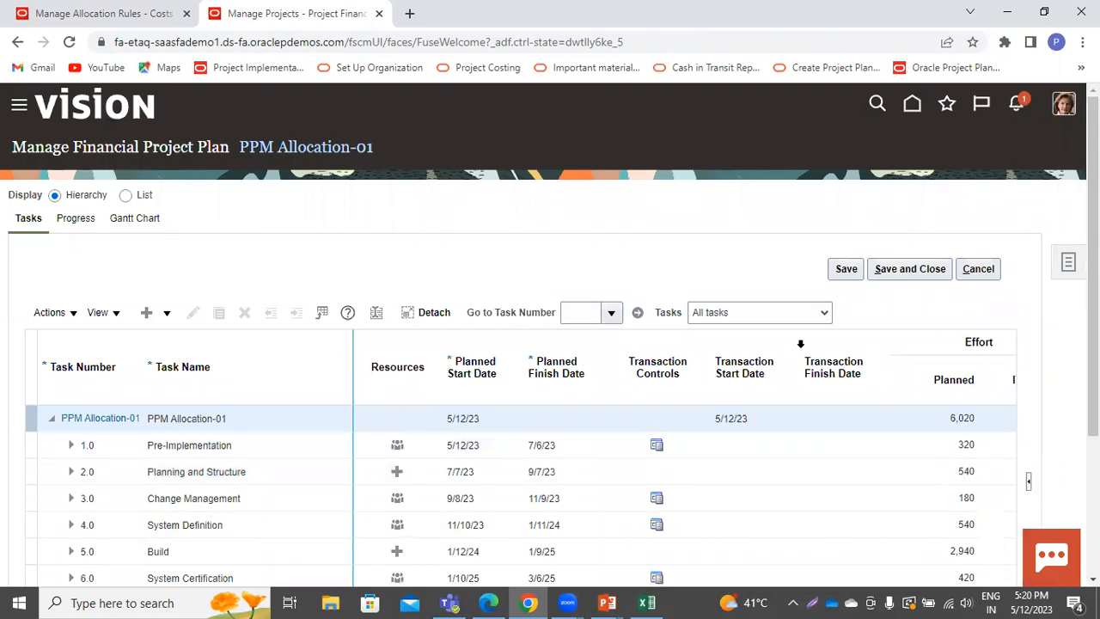
click(896, 271)
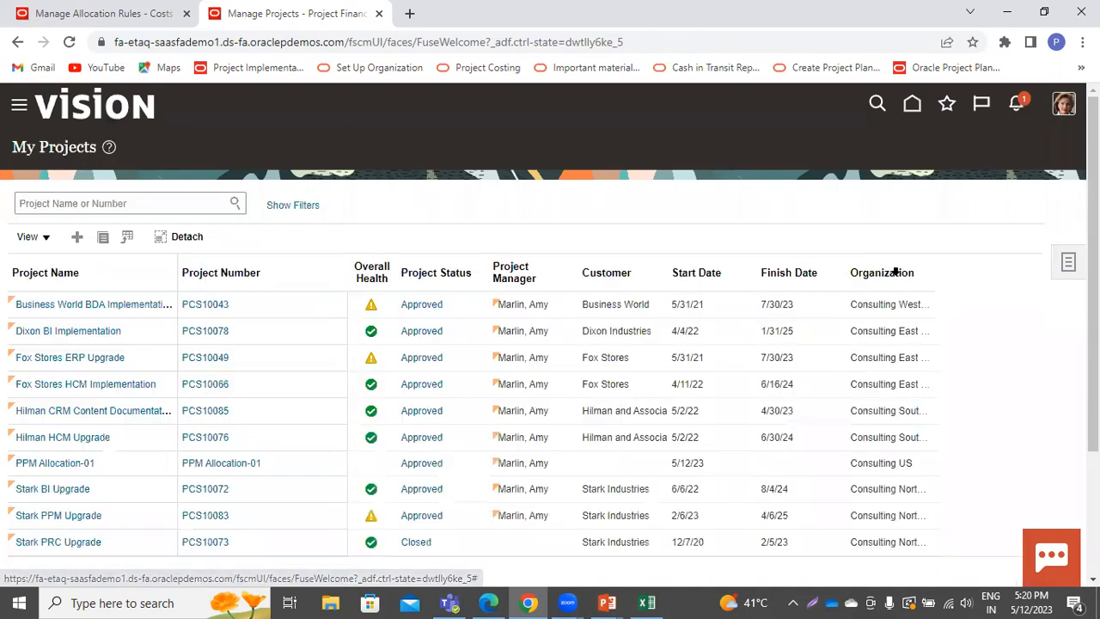
Start creating a second project from the recently used template US1 Billable no Burden
click(76, 238)
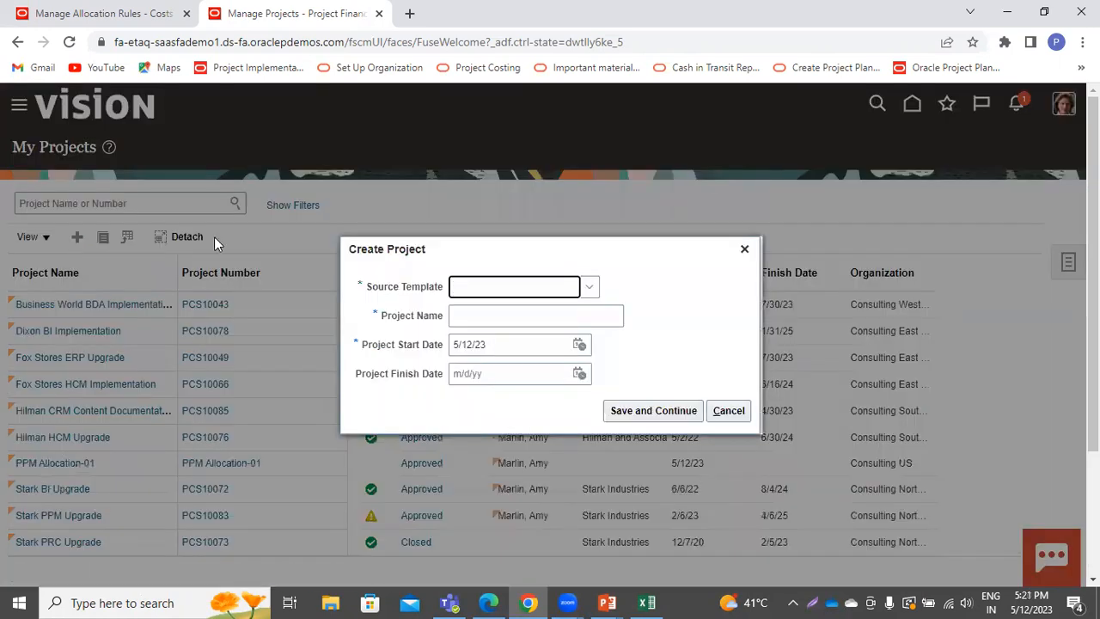
click(590, 287)
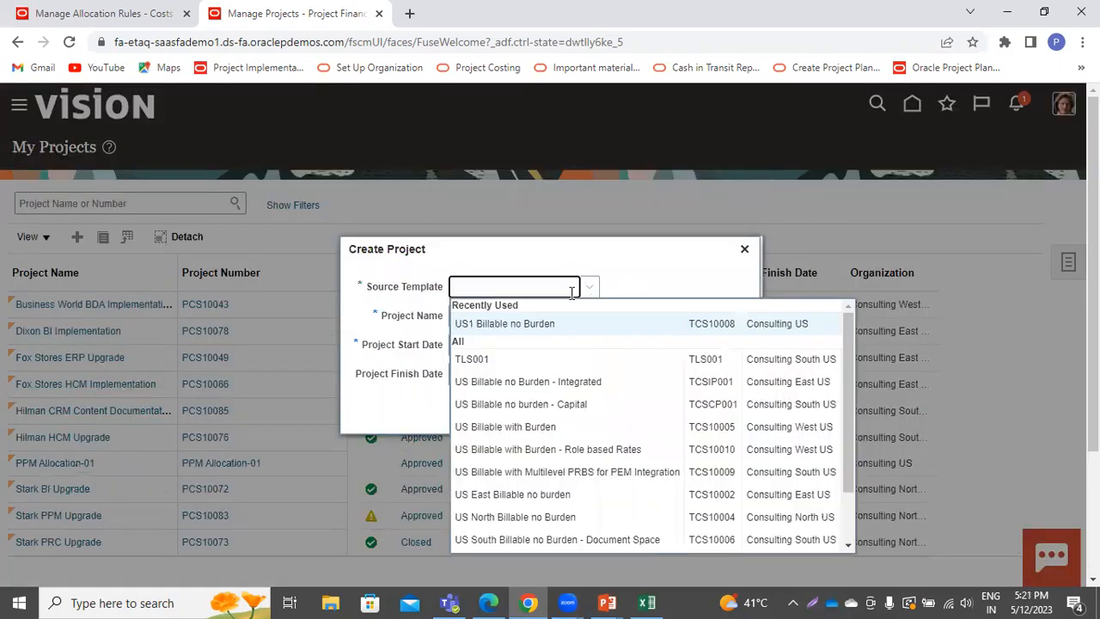
click(536, 323)
Enter PPM Allocation-02 as both the name and the number of the second project
click(503, 319)
text(PPM )
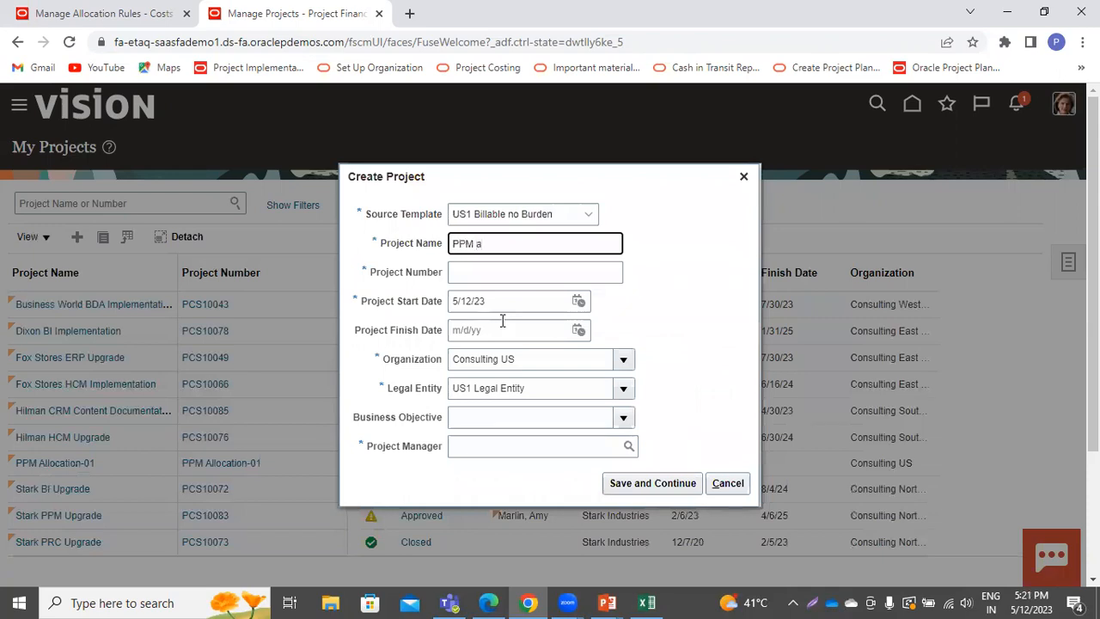
text(Allocation-02)
triple_click(553, 242)
key(ctrl+c)
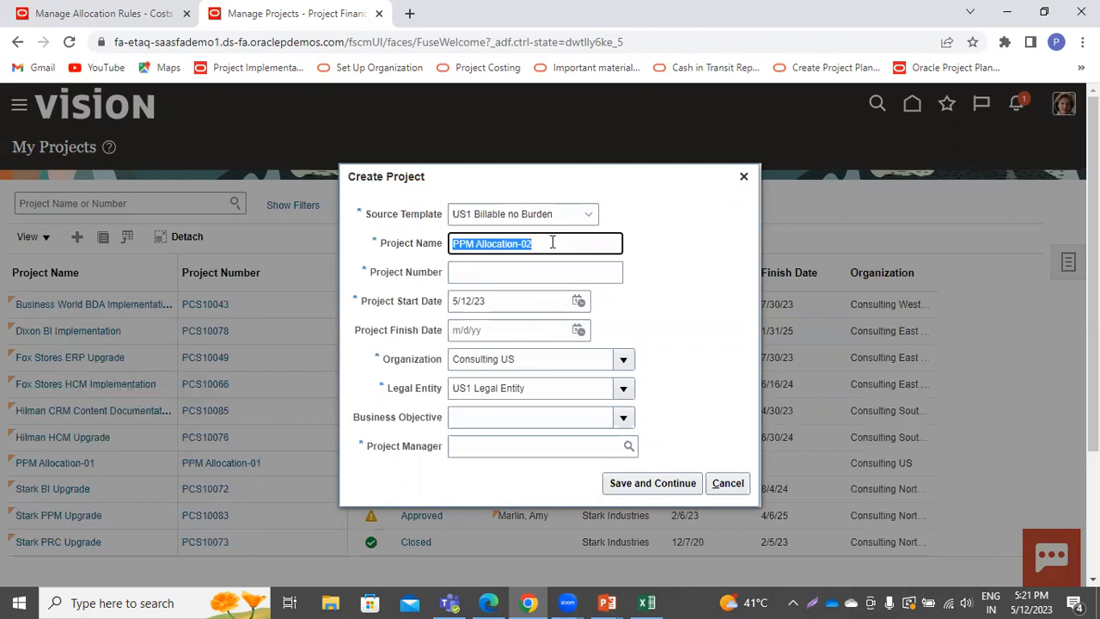
click(538, 268)
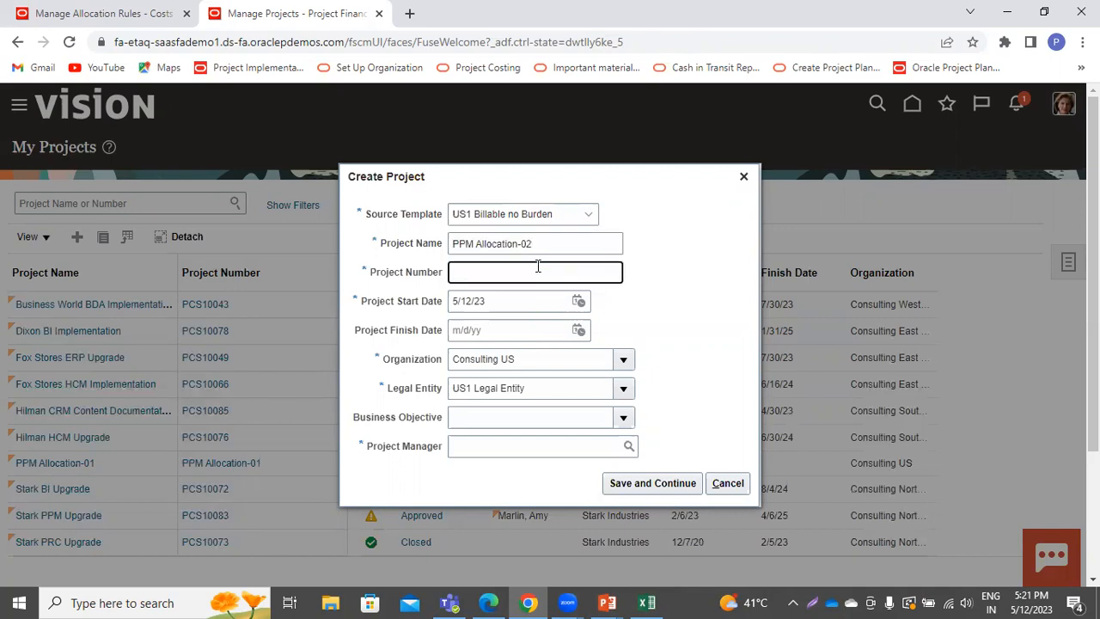
key(ctrl+v)
Create the PPM Allocation-02 project with its project manager assigned, and save and close its financial project plan
click(606, 451)
text(amy)
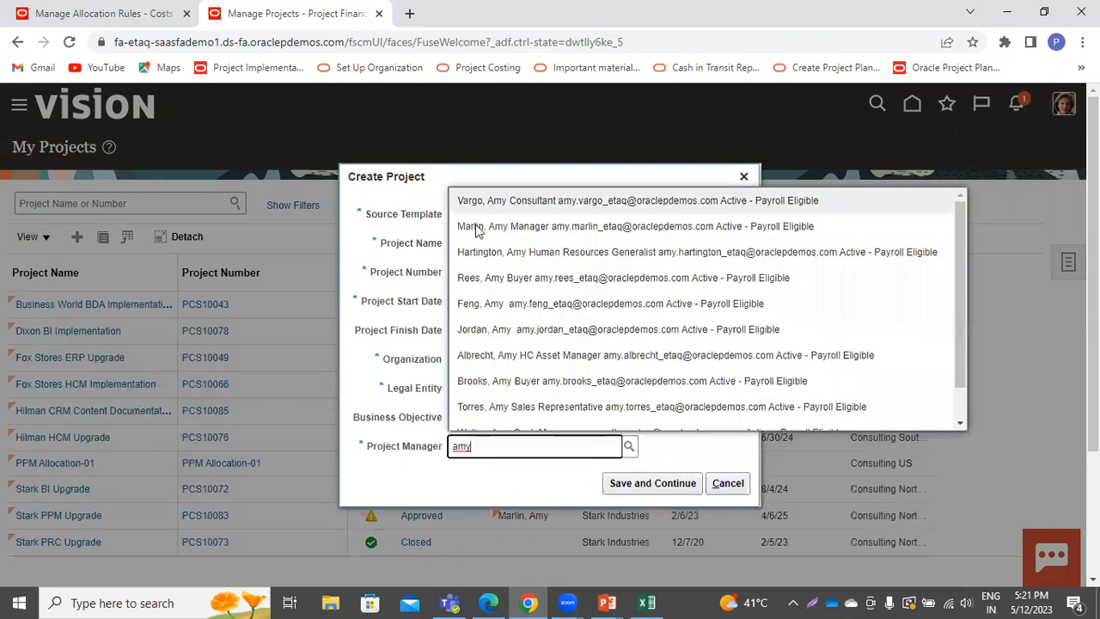
click(478, 227)
click(669, 486)
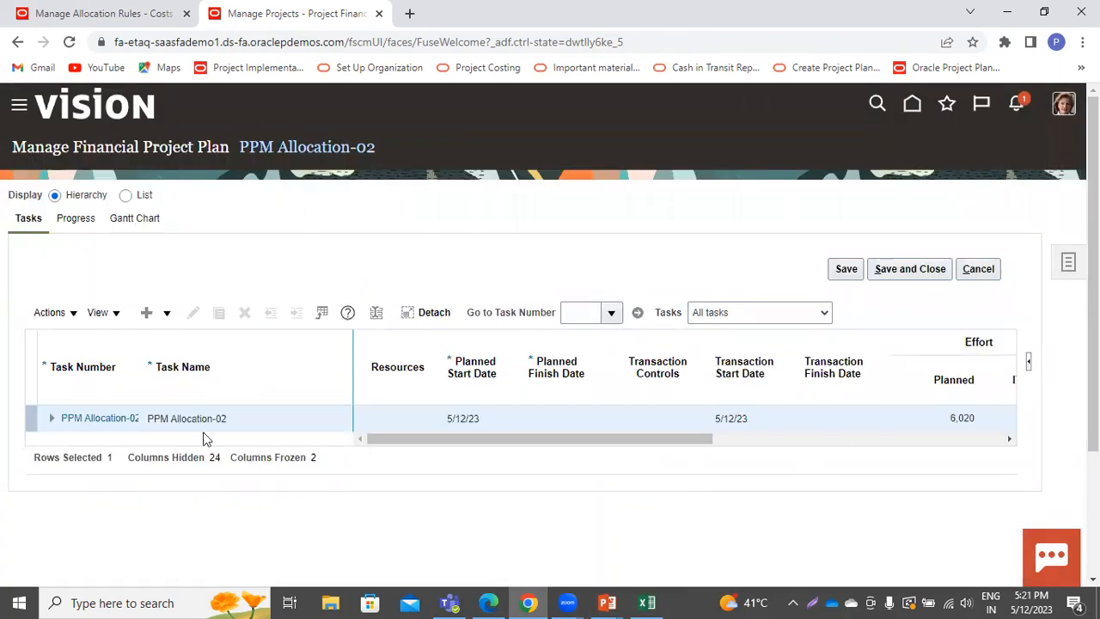
click(50, 418)
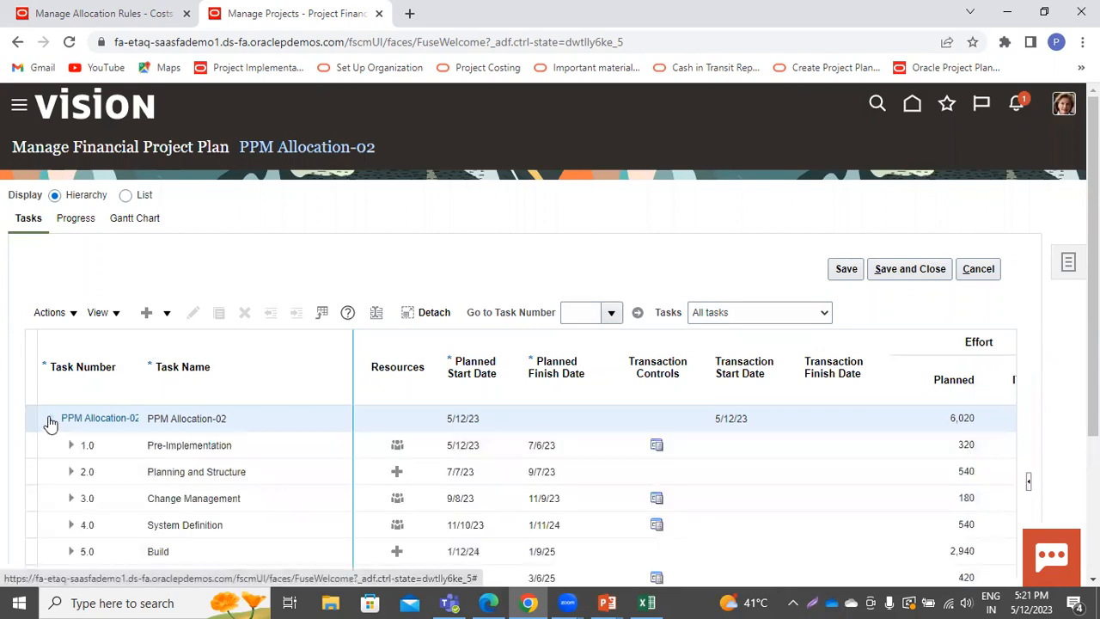
click(923, 269)
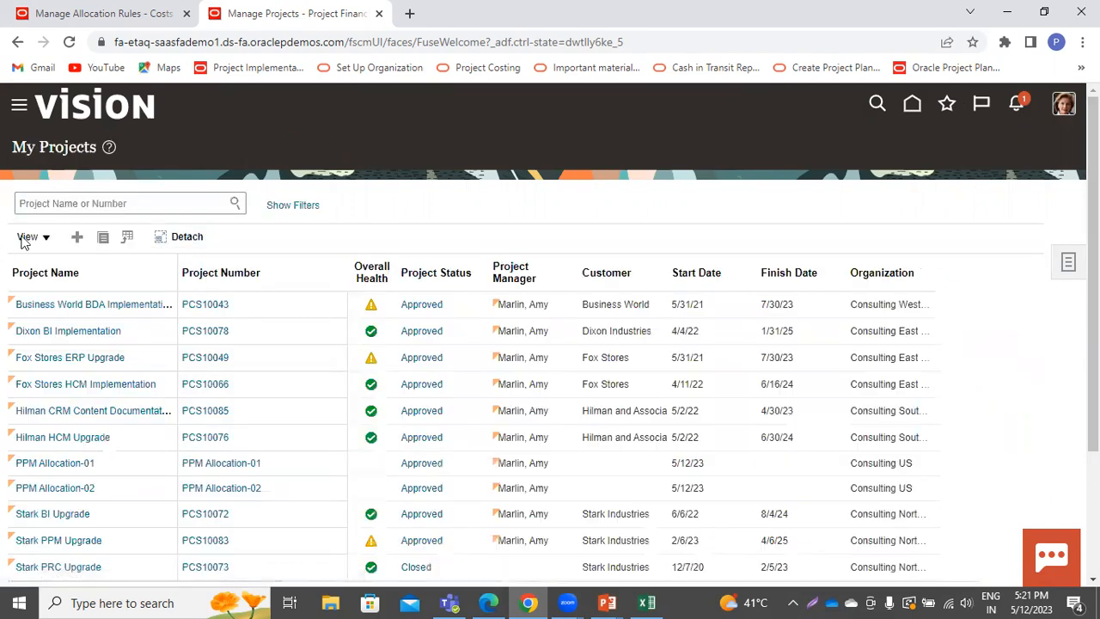
Start creating a third project from the source template US1 Billable no Burden
click(77, 238)
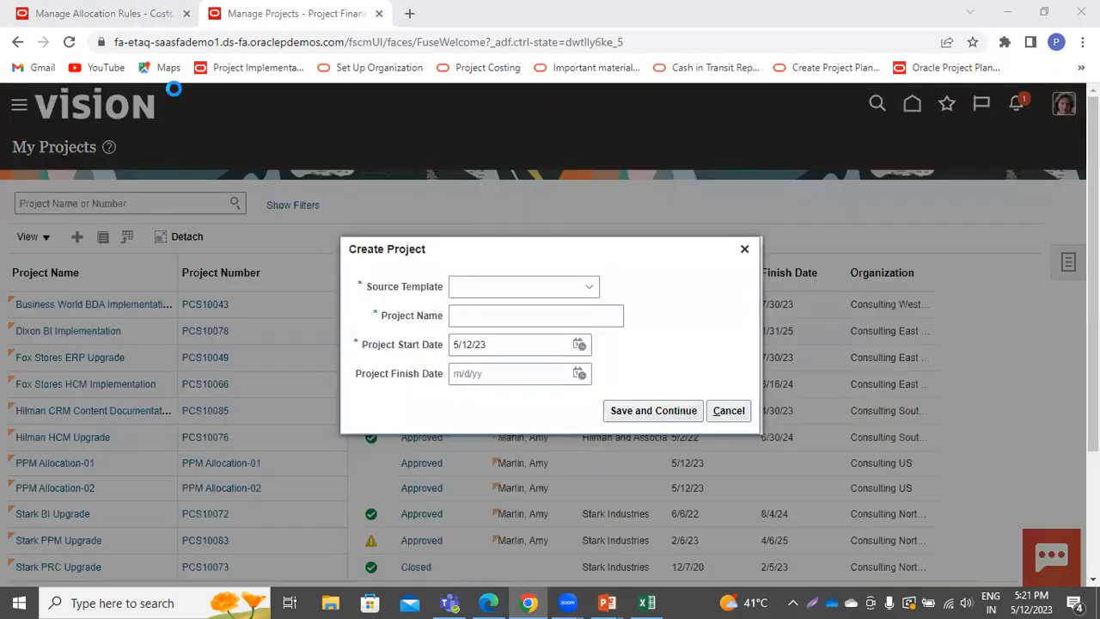
click(487, 286)
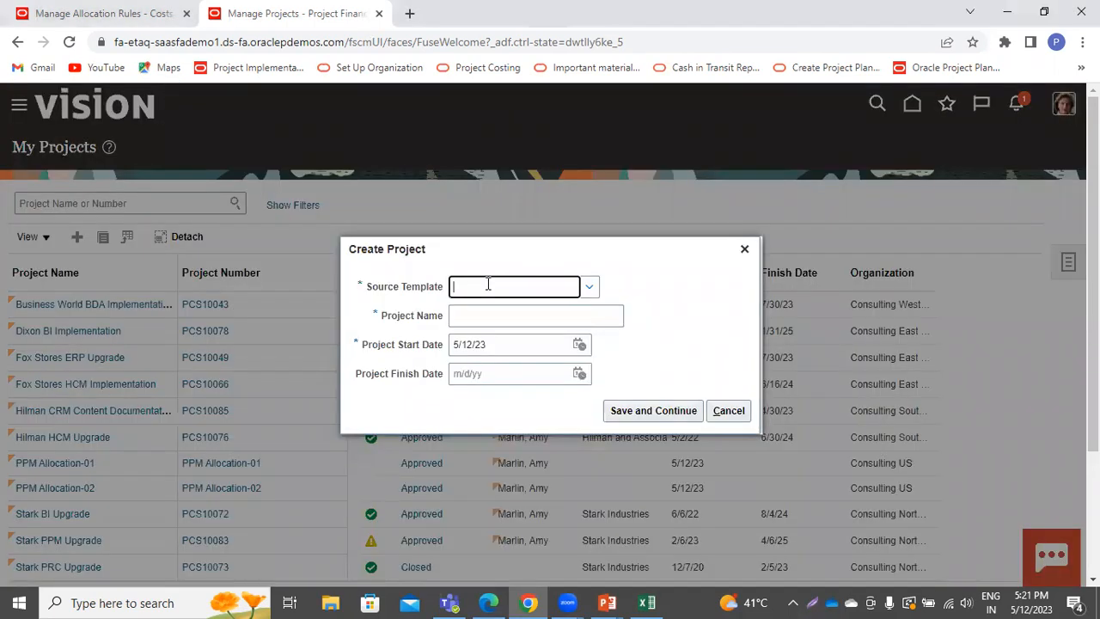
click(496, 330)
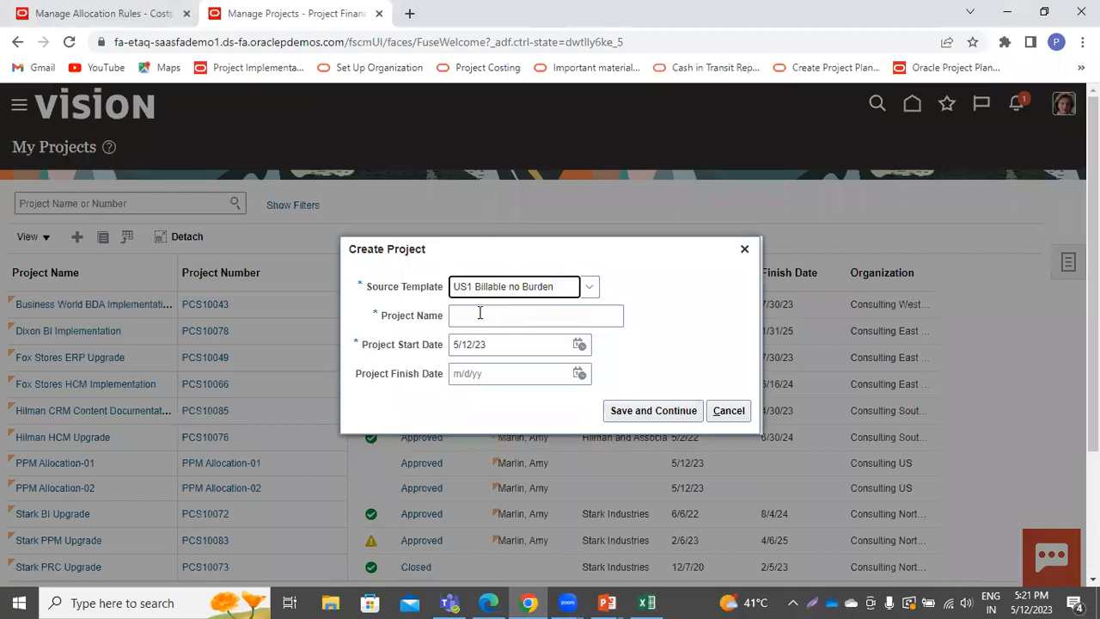
Enter PPM Allocation-03 as both the name and the number of the third project
text(PP)
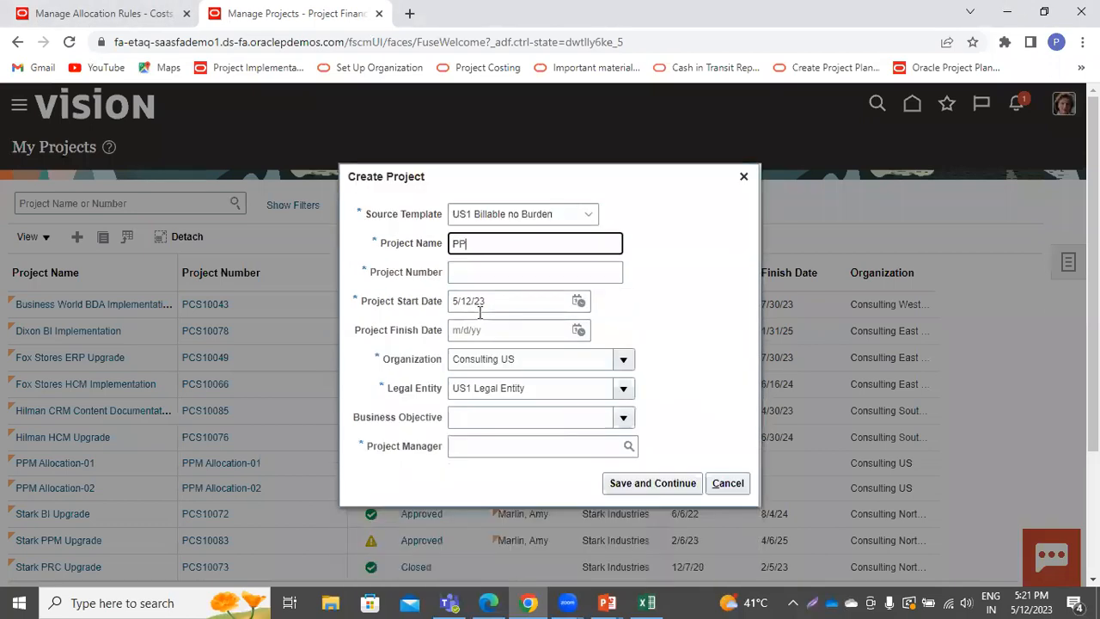
text(M Allocation)
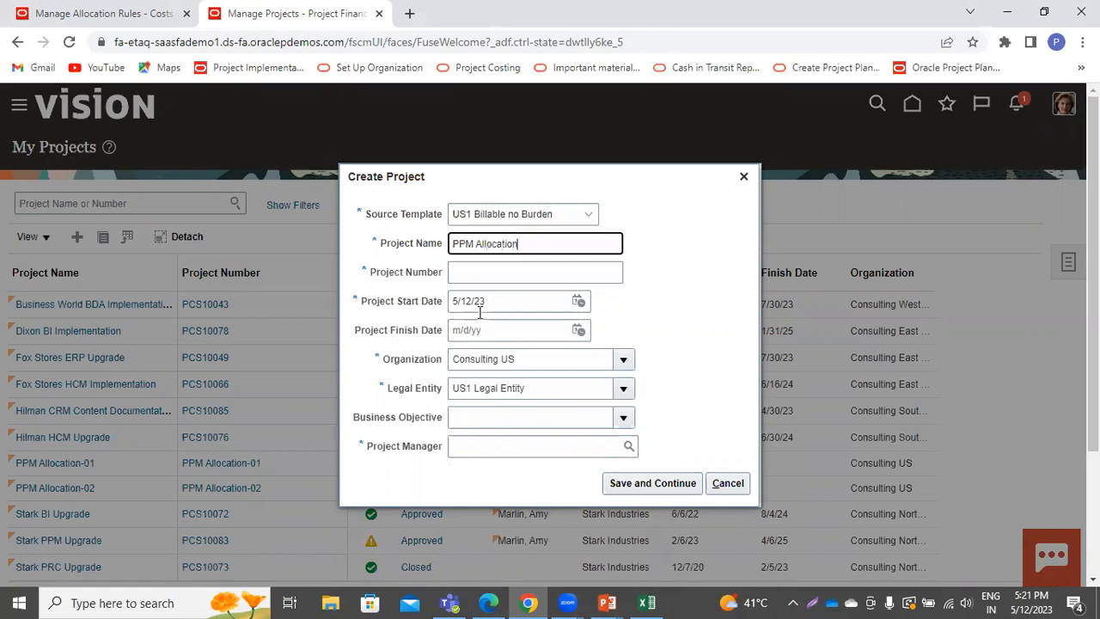
text(-03)
key(shift+Left)
key(shift+Left)
key(shift+Home)
key(ctrl+c)
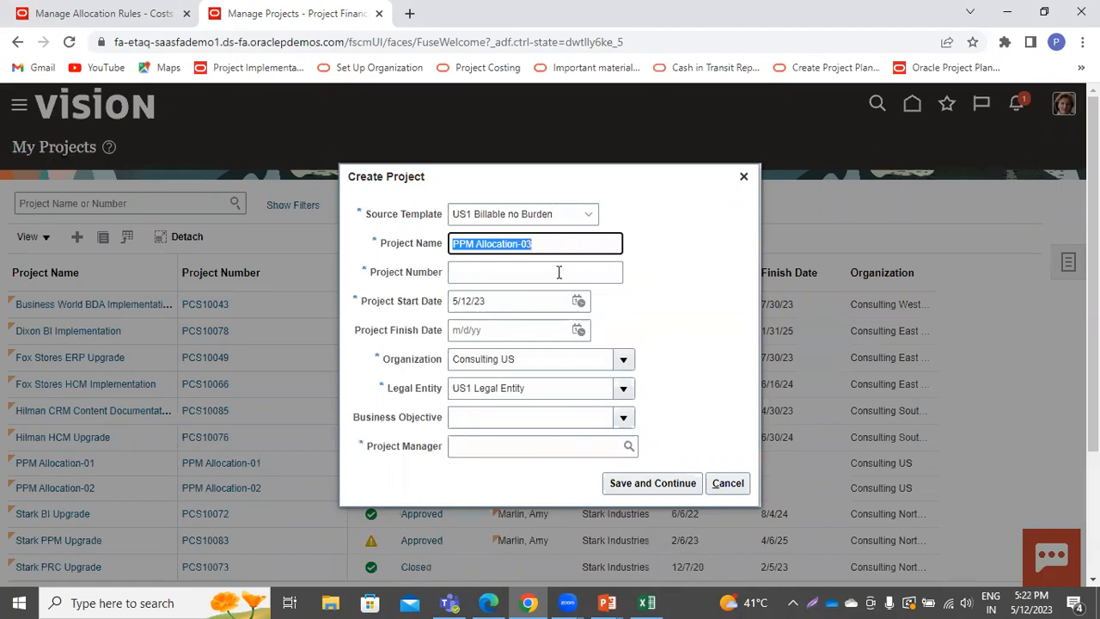
click(559, 273)
key(ctrl+v)
Assign the project manager to create the PPM Allocation-03 project, and save and close its financial project plan
click(540, 447)
text(amy)
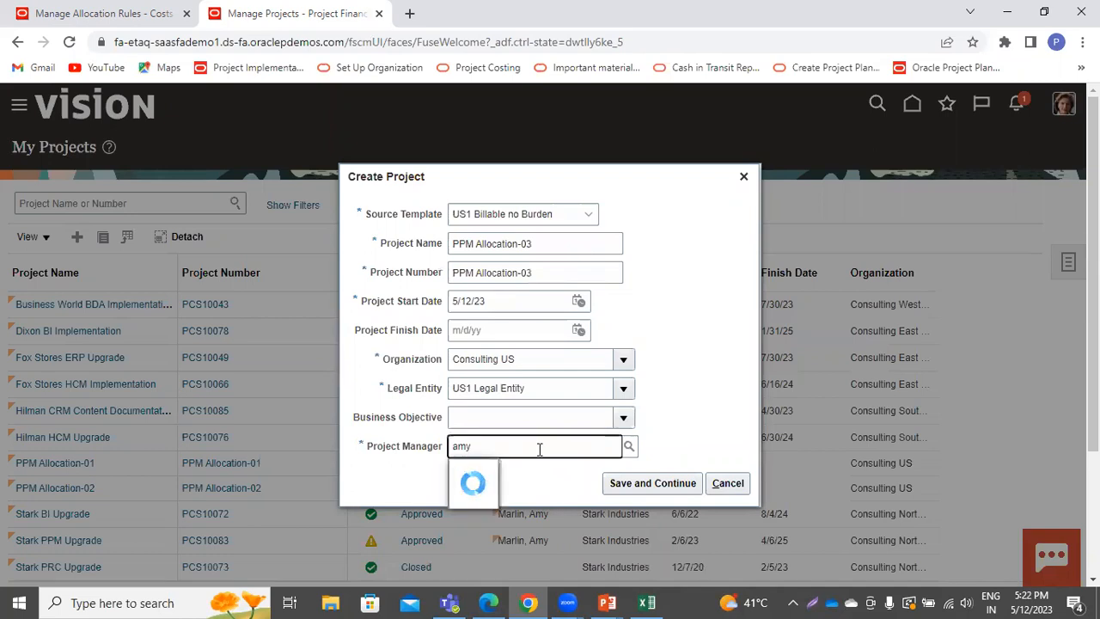
click(489, 237)
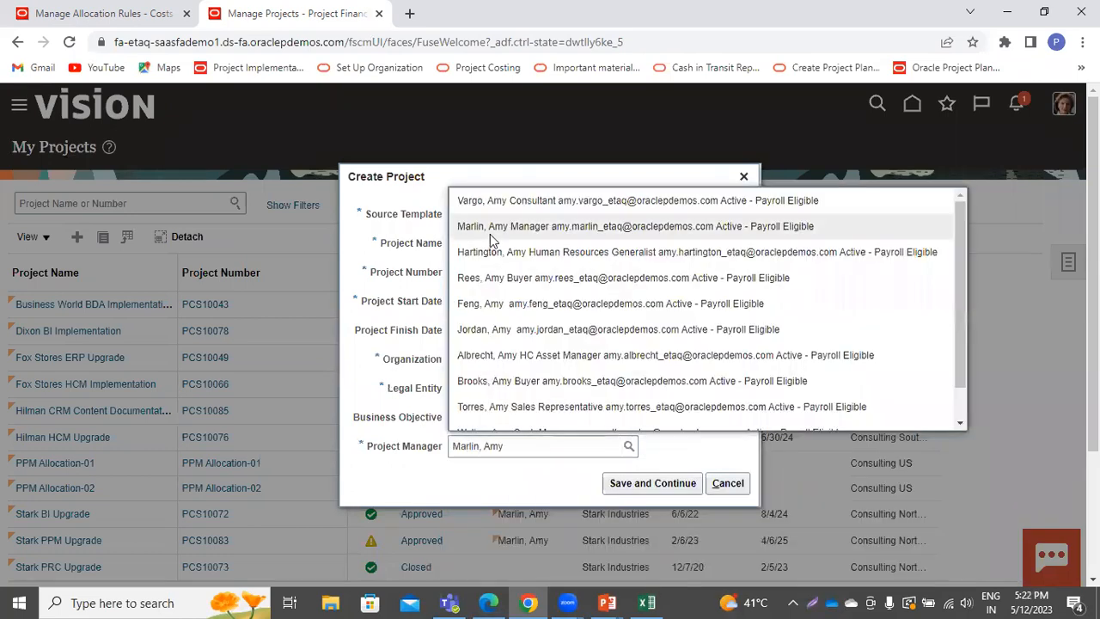
click(657, 486)
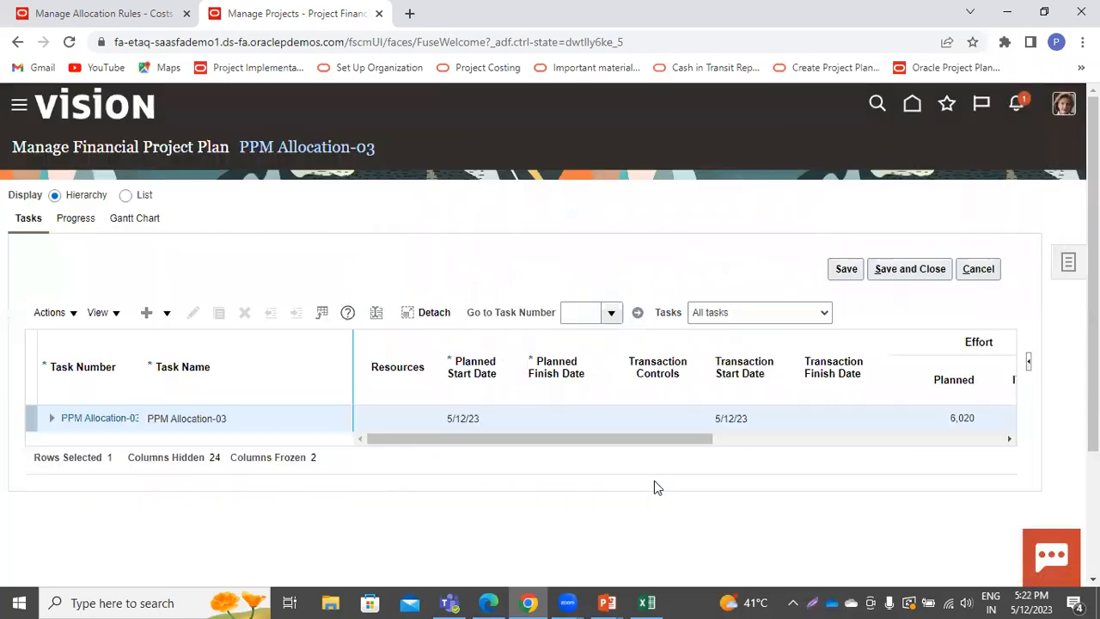
click(927, 273)
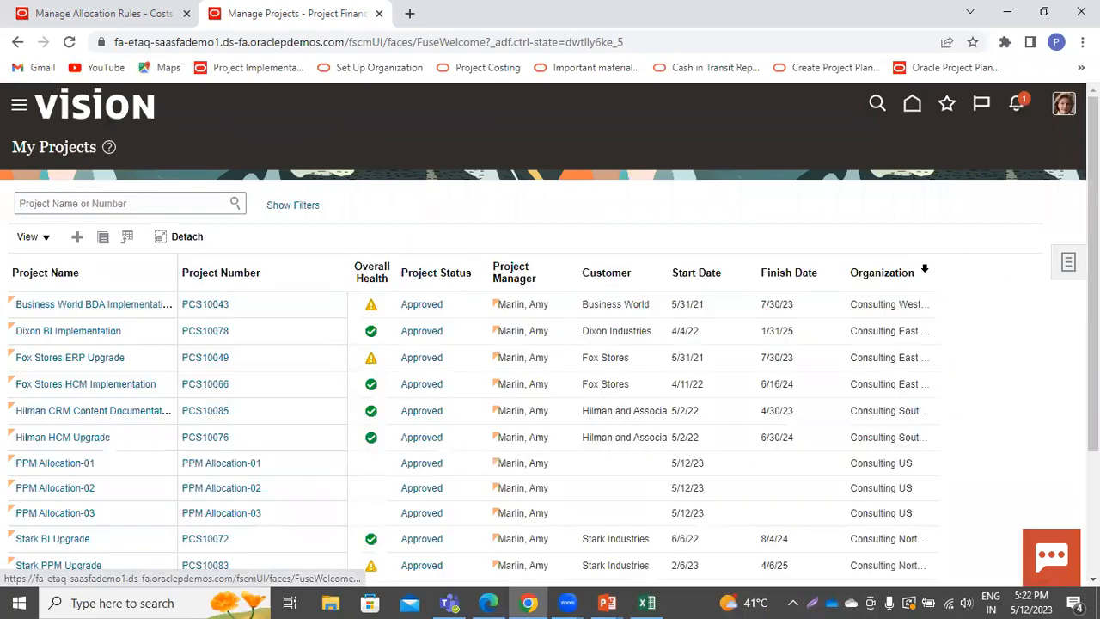
Return to the home page and open Manage Unprocessed Costs in the Costs area
click(913, 105)
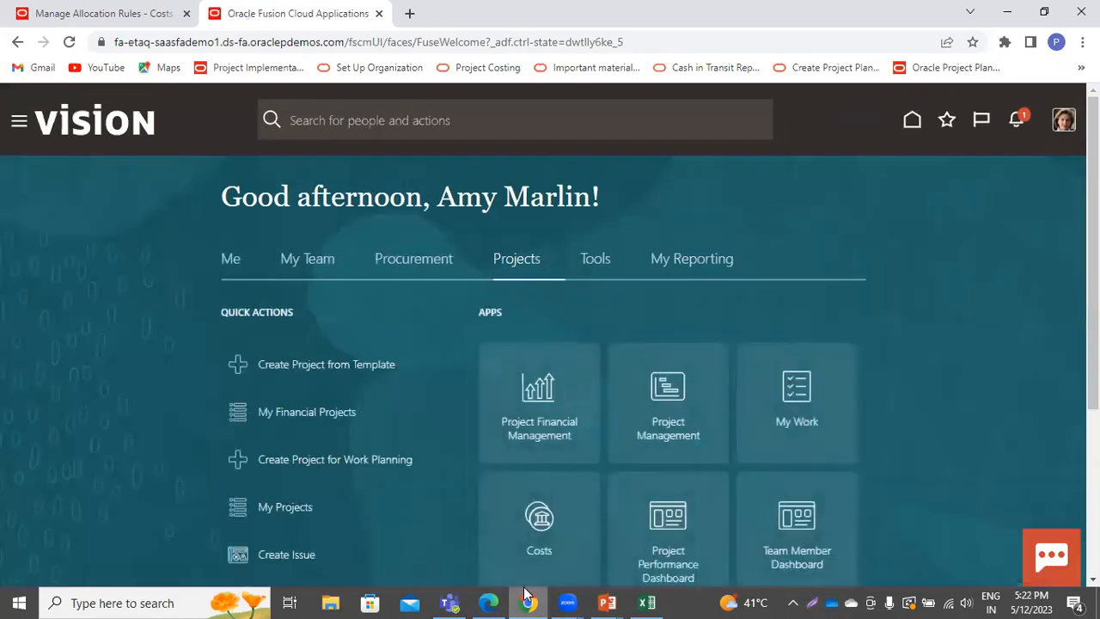
click(535, 518)
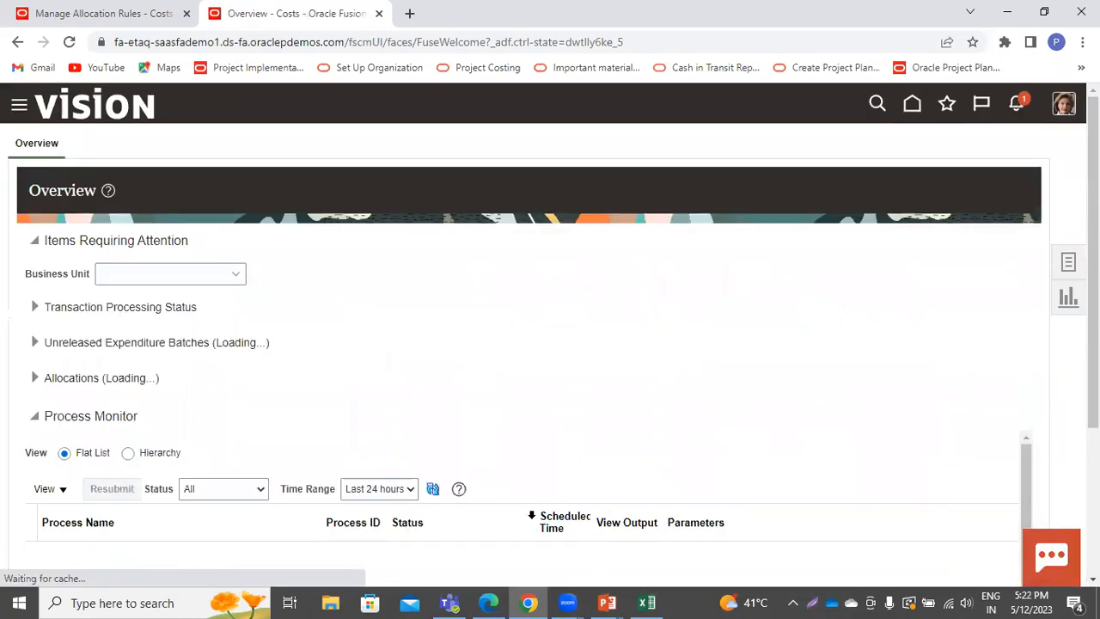
click(1064, 262)
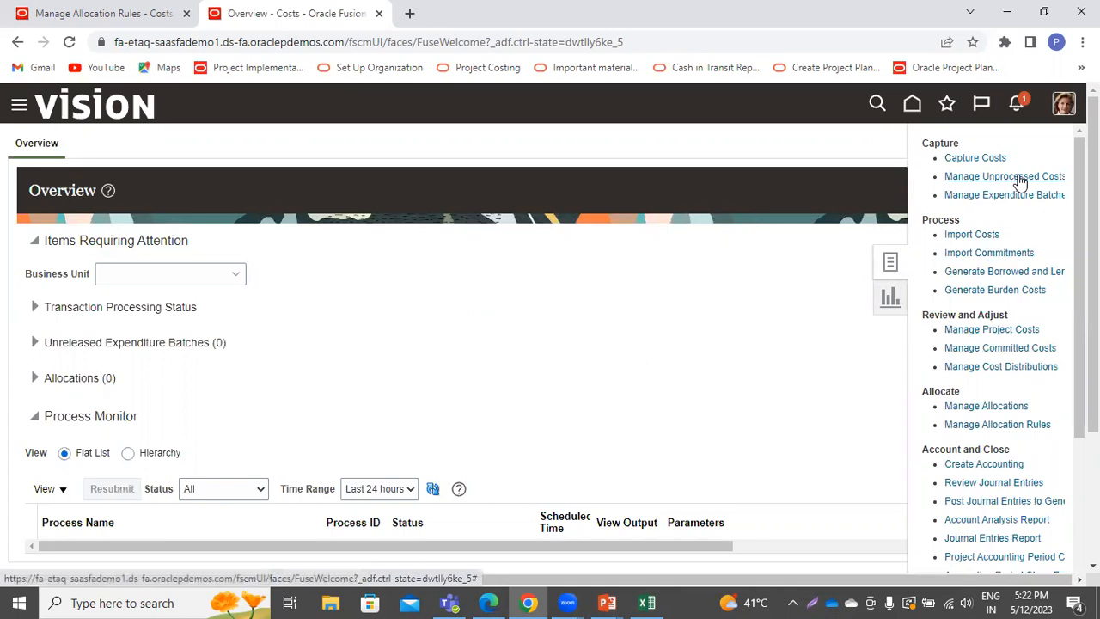
click(1016, 175)
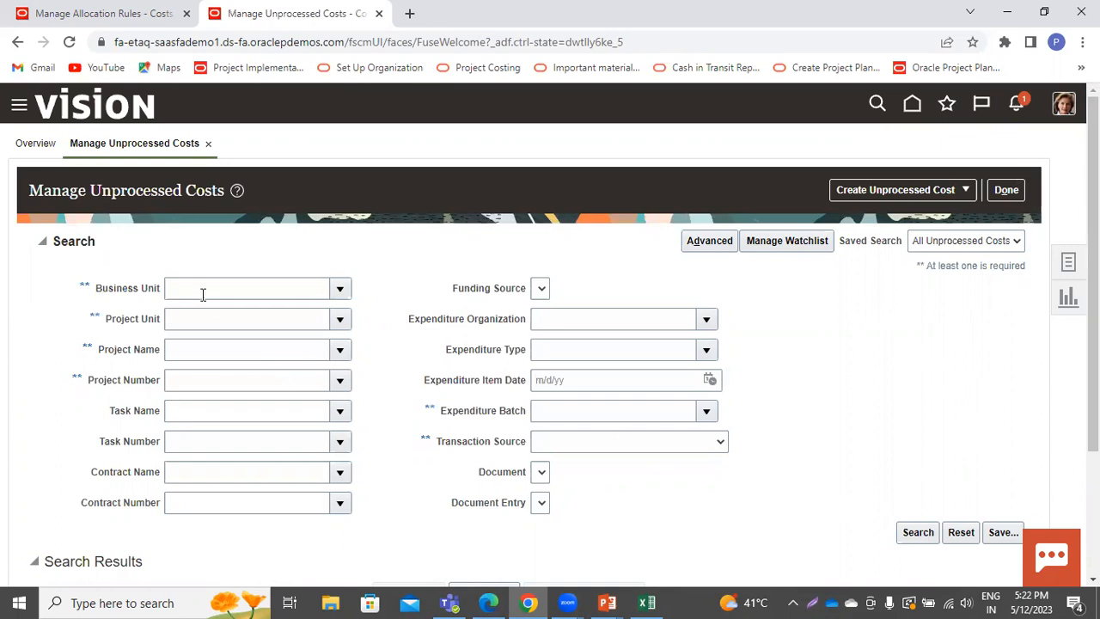
click(342, 290)
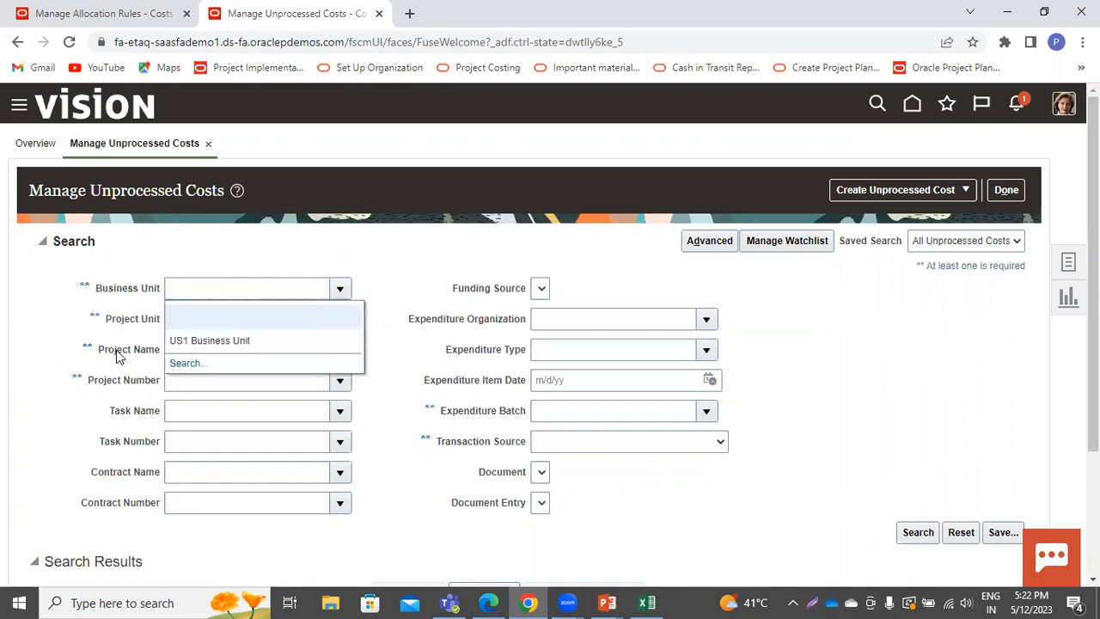
click(182, 342)
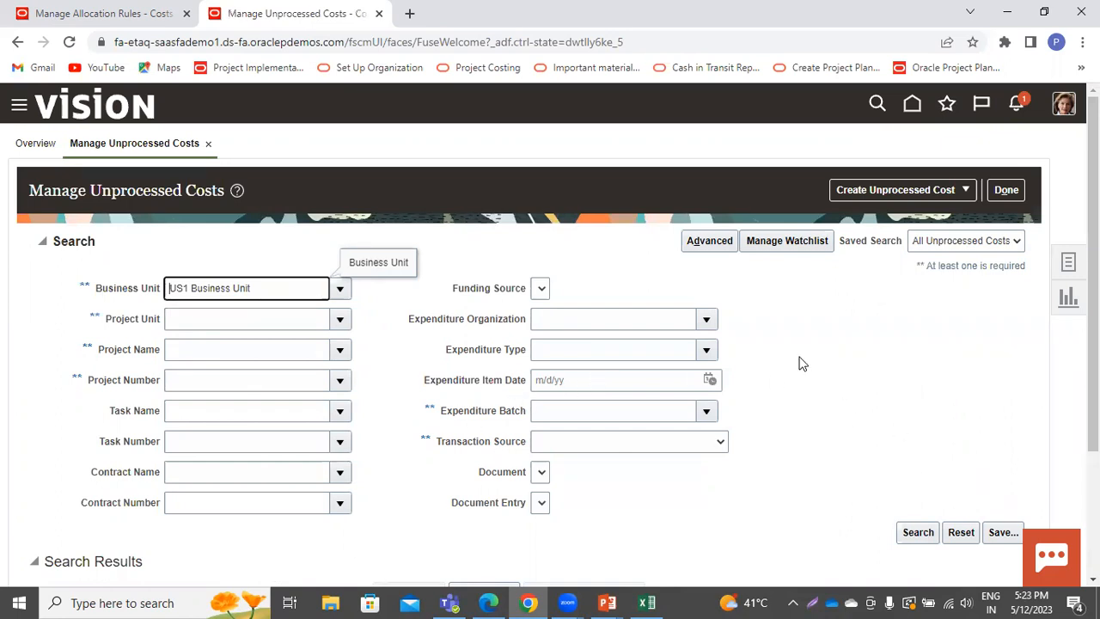
triple_click(269, 289)
key(BackSpace)
Start creating an unprocessed cost and enter EB-01 as its expenditure batch
click(1094, 580)
scroll(268, 292, down, 2)
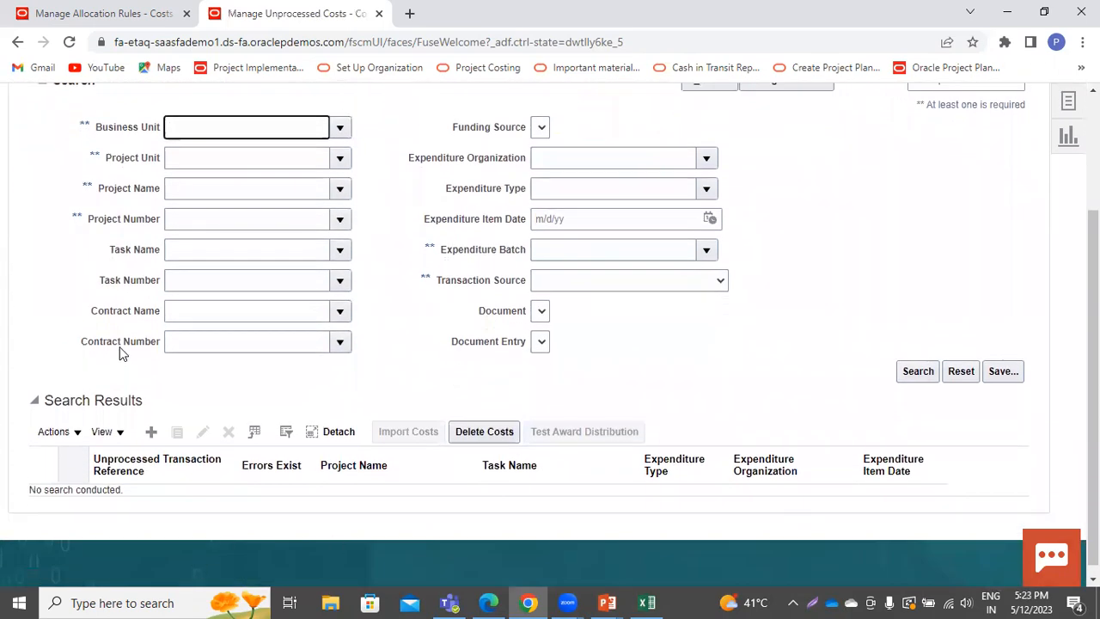
click(151, 434)
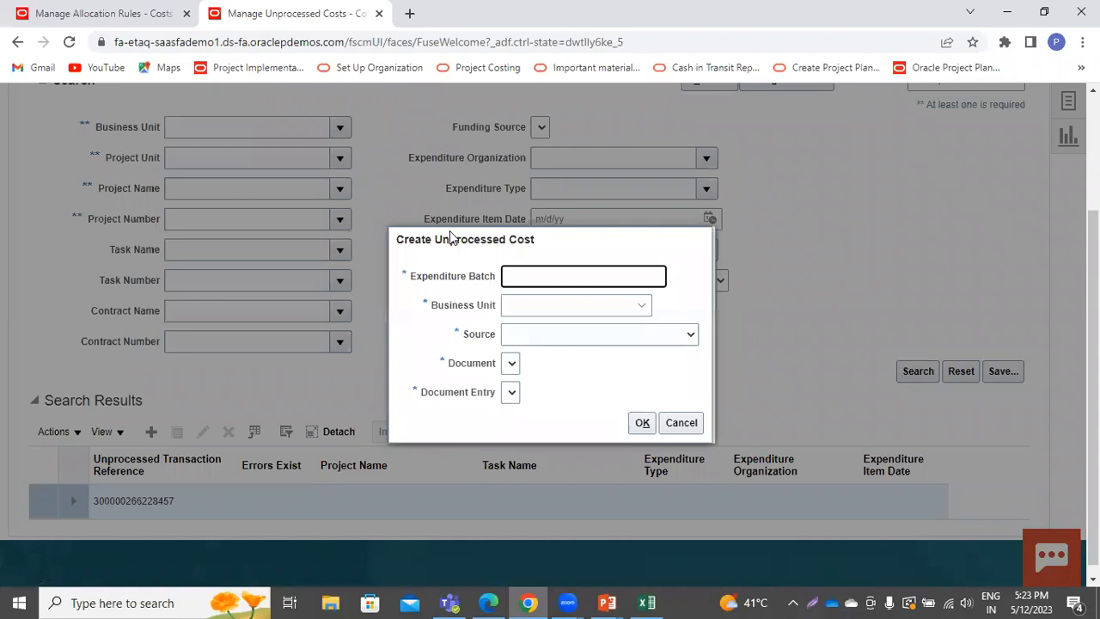
text(ALL)
key(BackSpace)
key(BackSpace)
text(EB-01)
Set the cost's business unit to US1 Business Unit and its source to External Miscellaneous, and proceed to the cost details
click(528, 302)
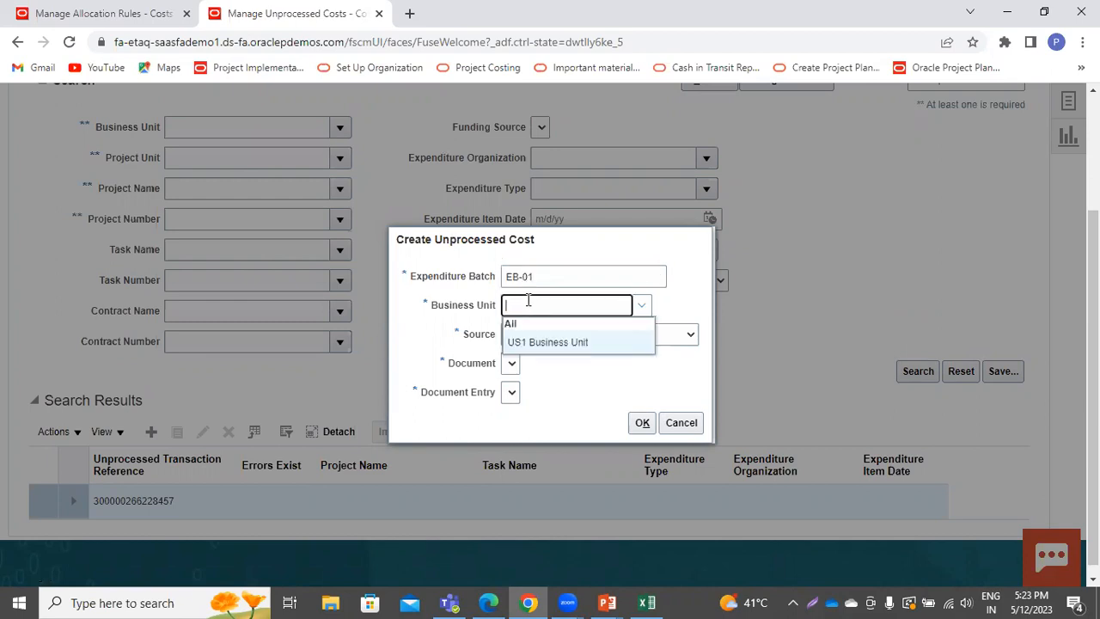
click(531, 342)
click(549, 336)
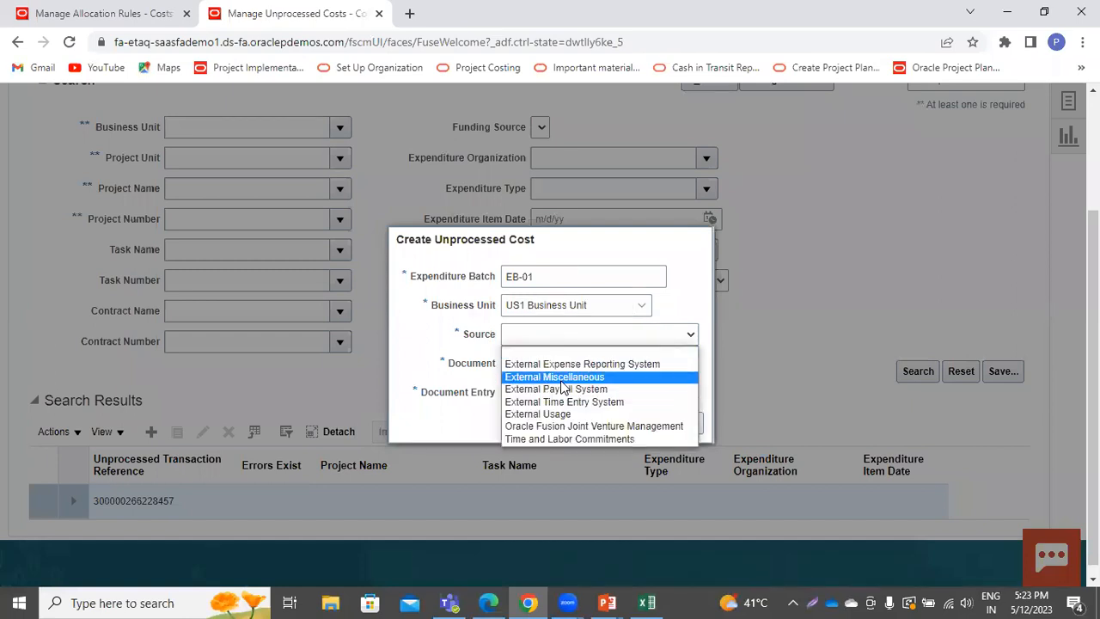
click(557, 378)
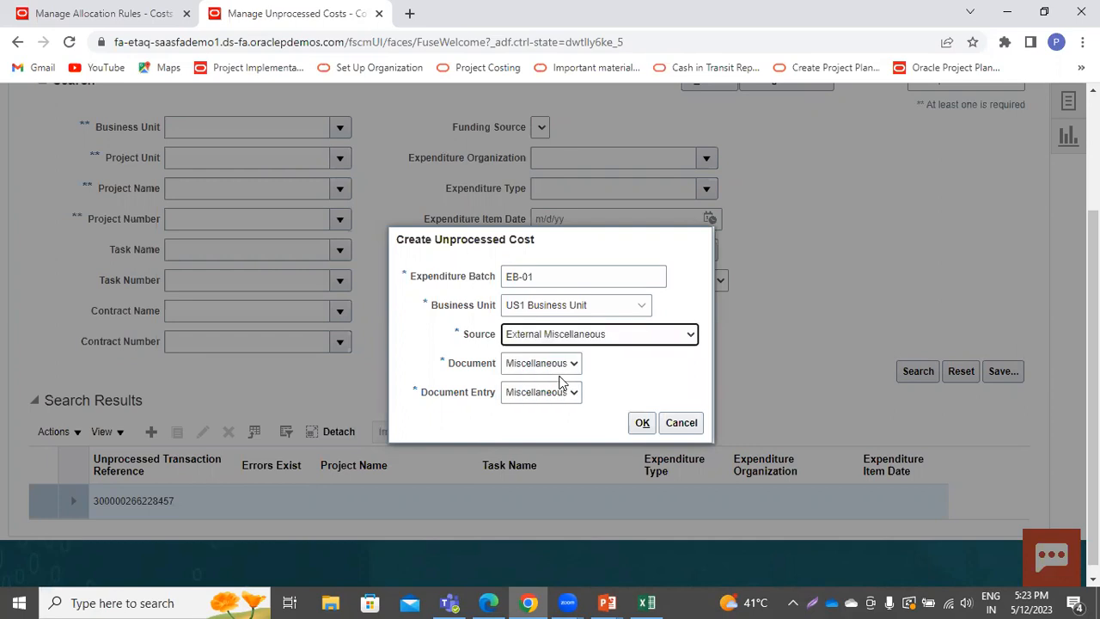
click(643, 425)
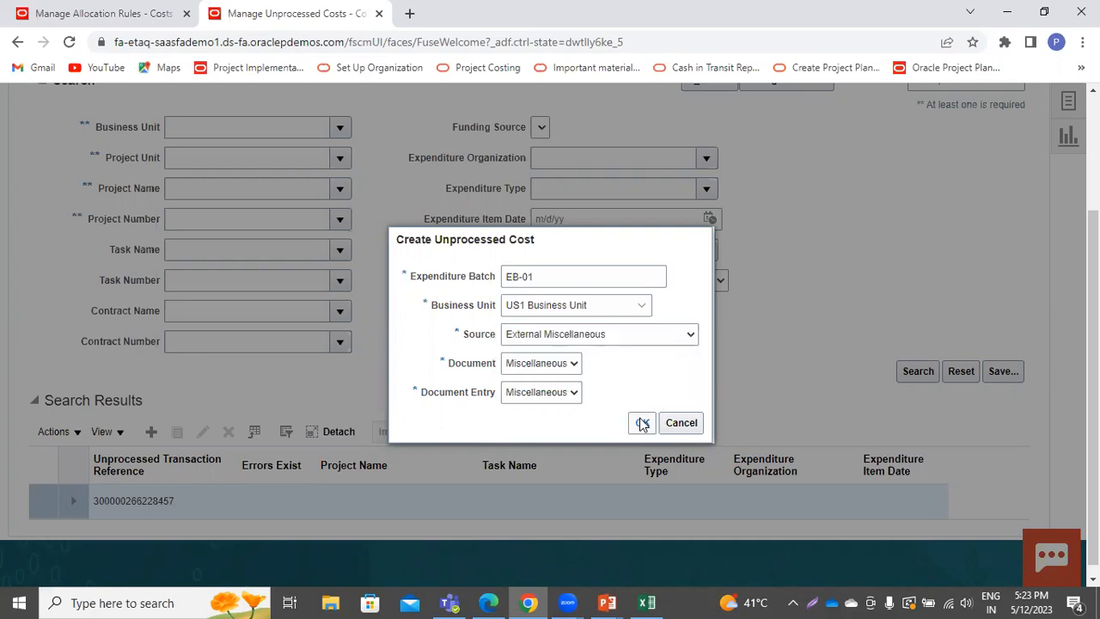
click(643, 423)
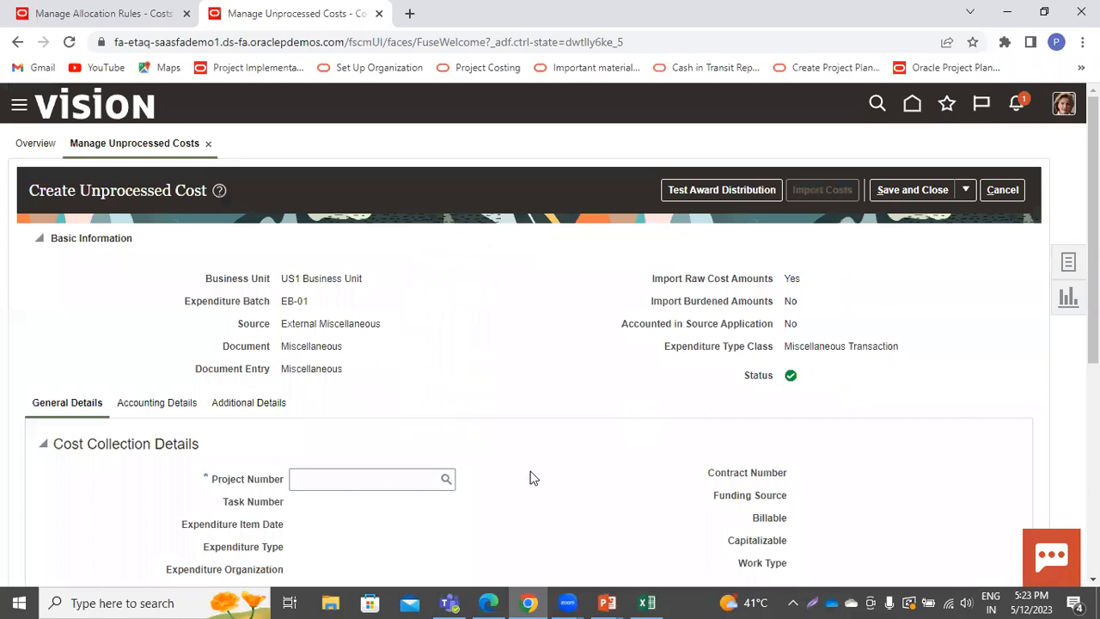
Search the available project numbers for PRO to fill in the cost collection details
scroll(530, 478, down, 1)
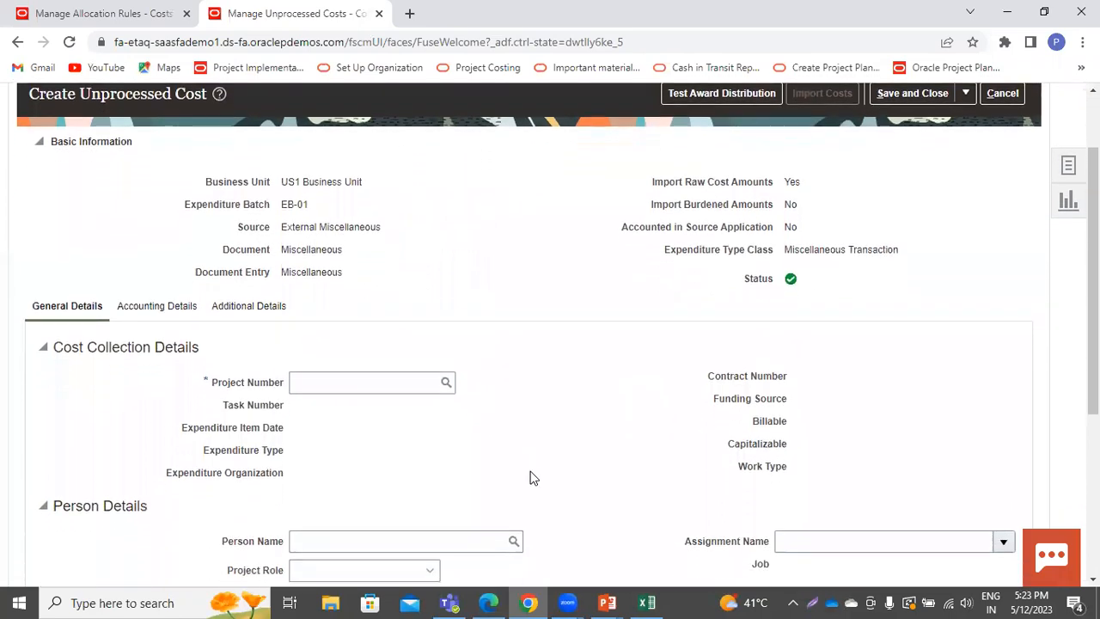
click(351, 384)
text(PRO)
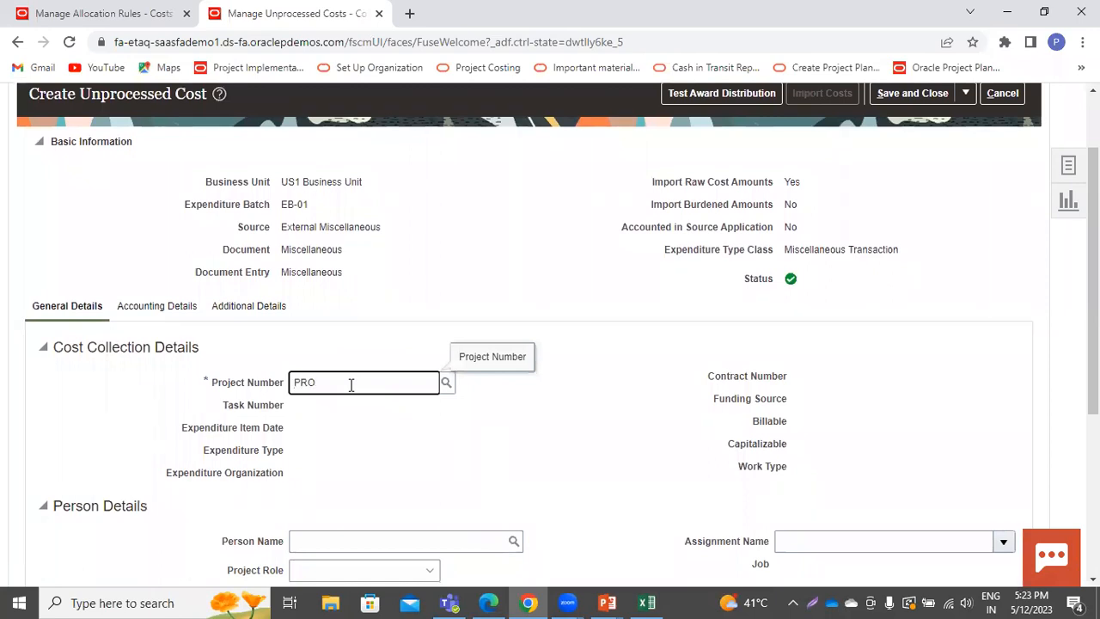
click(444, 390)
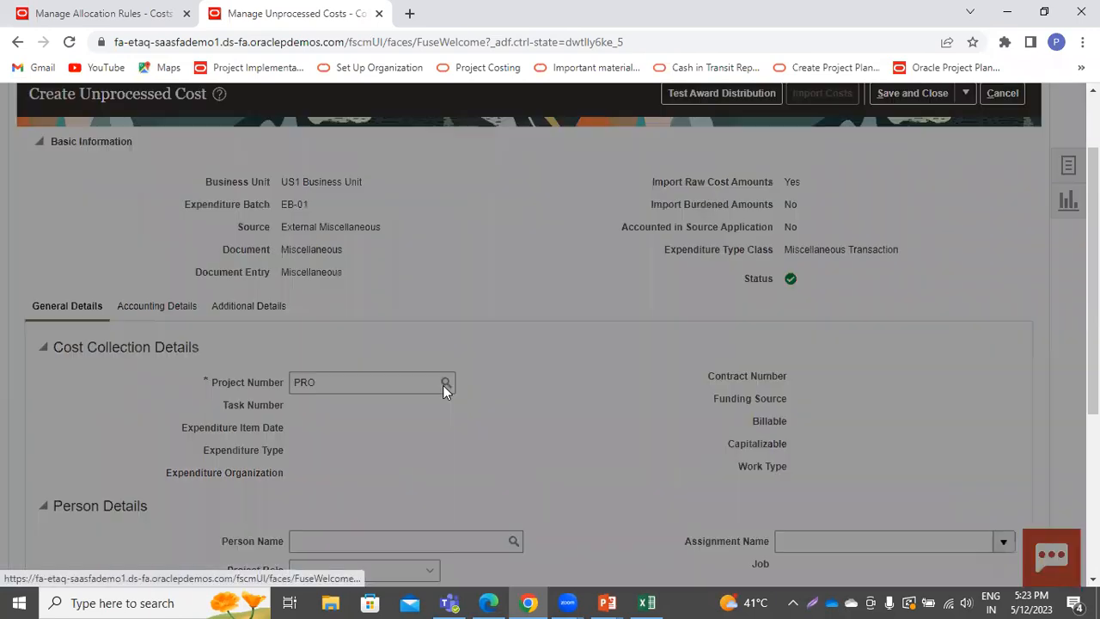
click(679, 375)
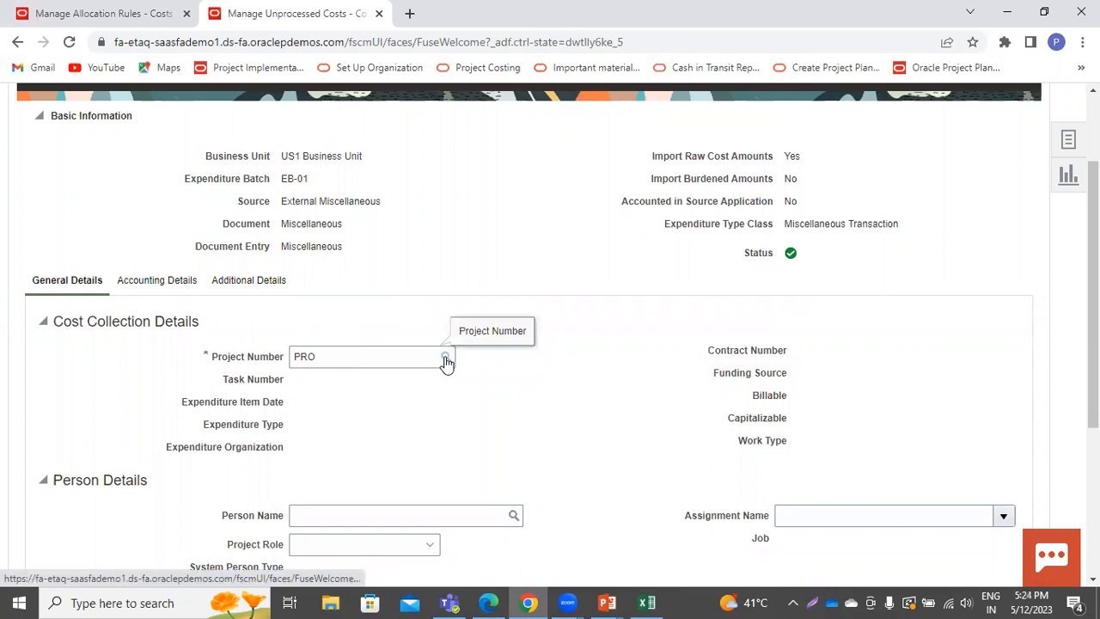
Reopen the project number search and look for values matching Project
click(446, 359)
double_click(540, 315)
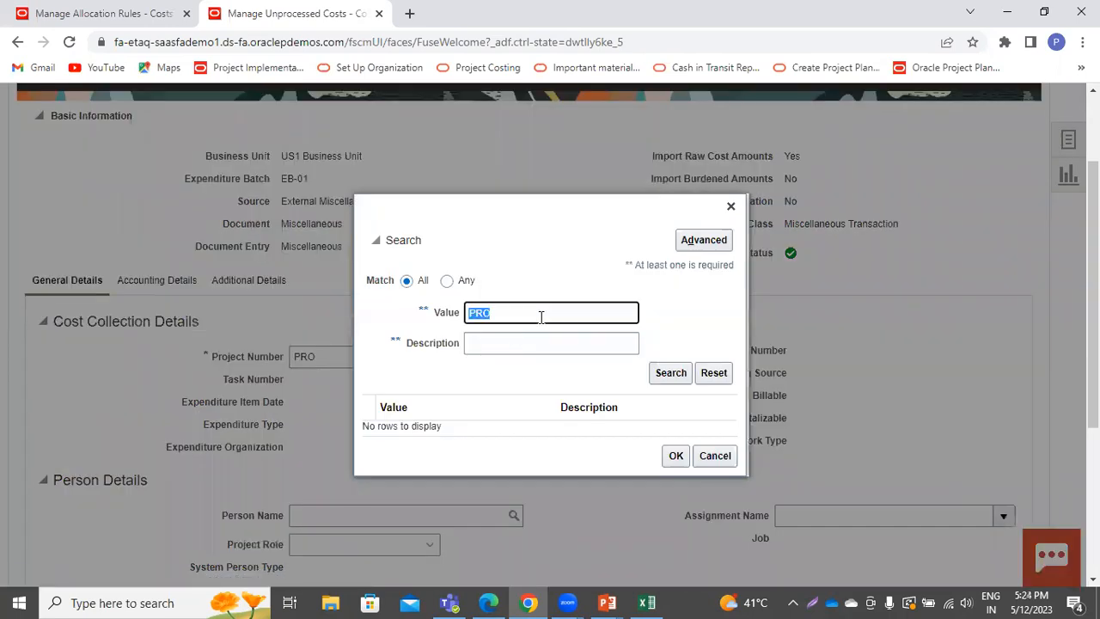
key(BackSpace)
text(Project)
click(680, 375)
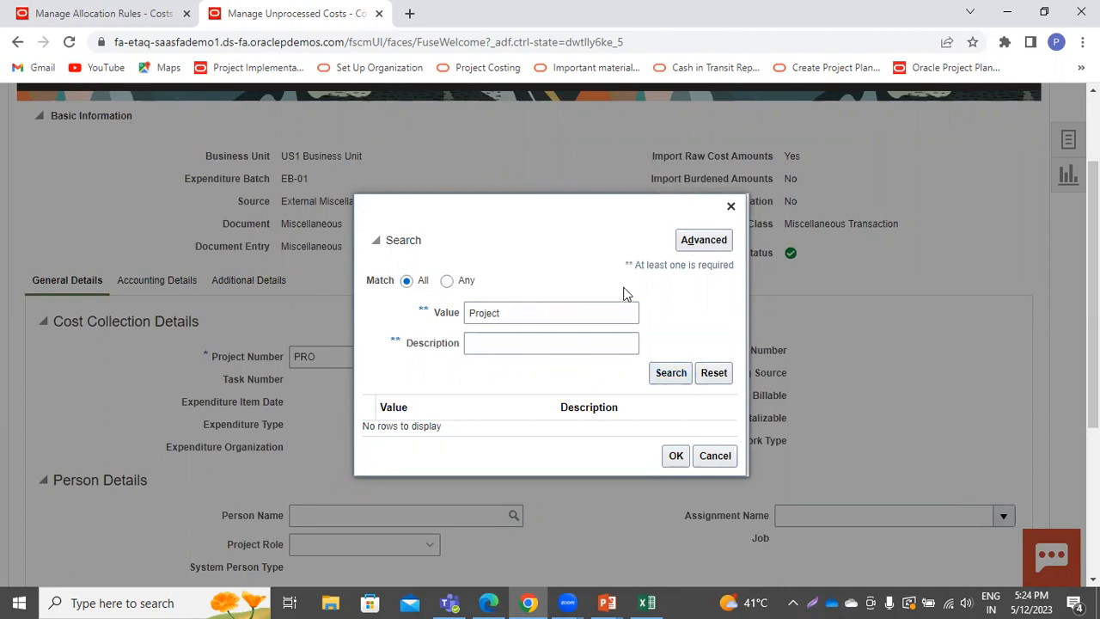
Run an advanced project number search with both the Value and Description operators set to Is not blank
click(705, 243)
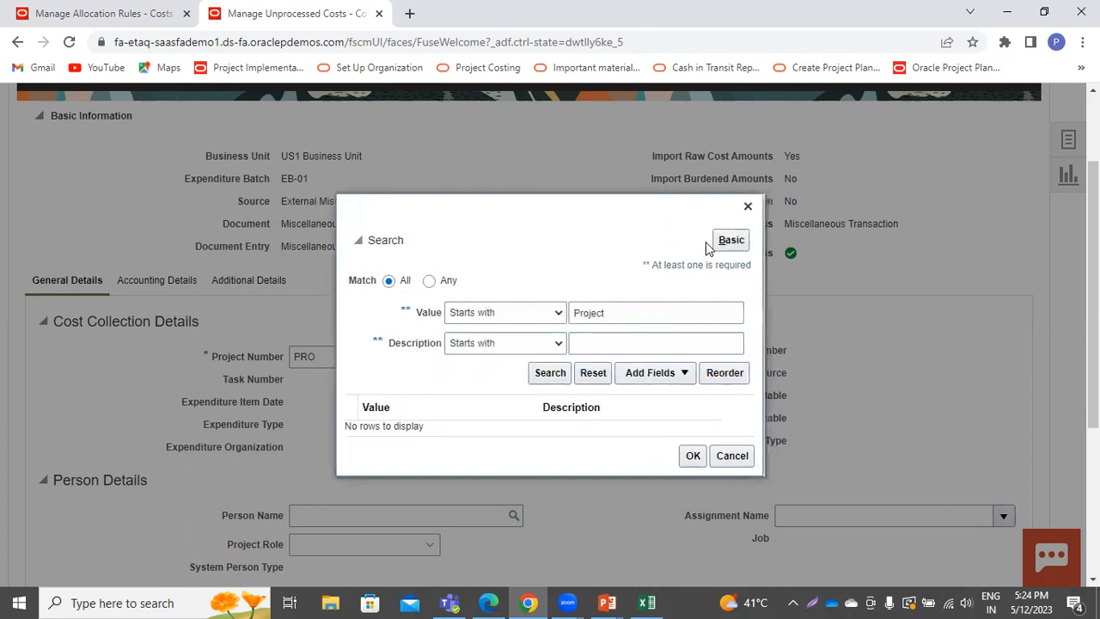
click(527, 315)
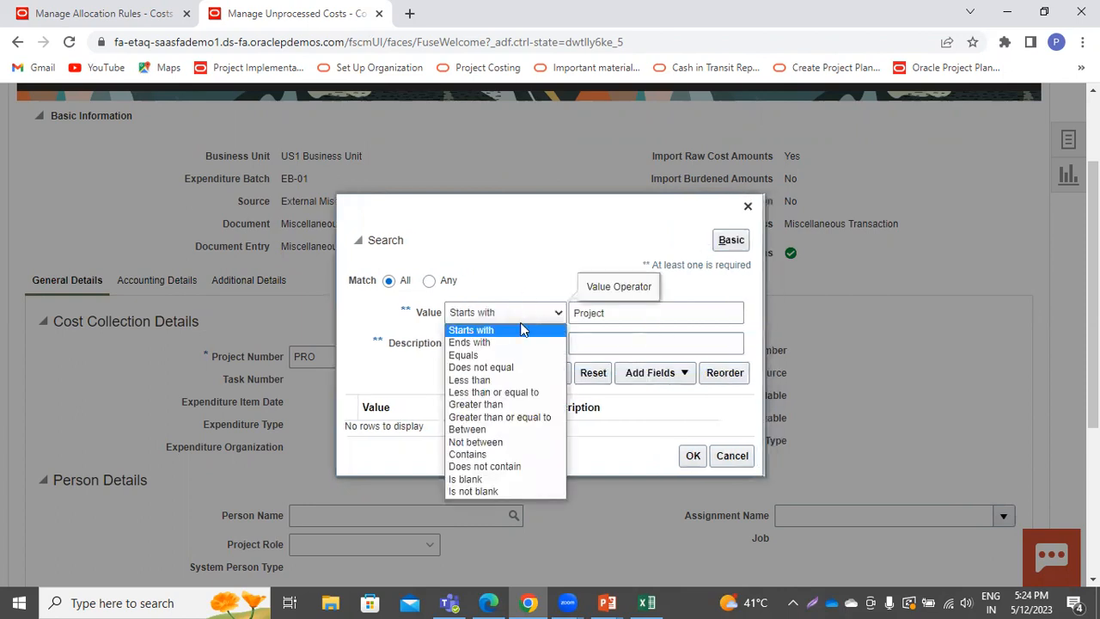
click(481, 491)
click(507, 344)
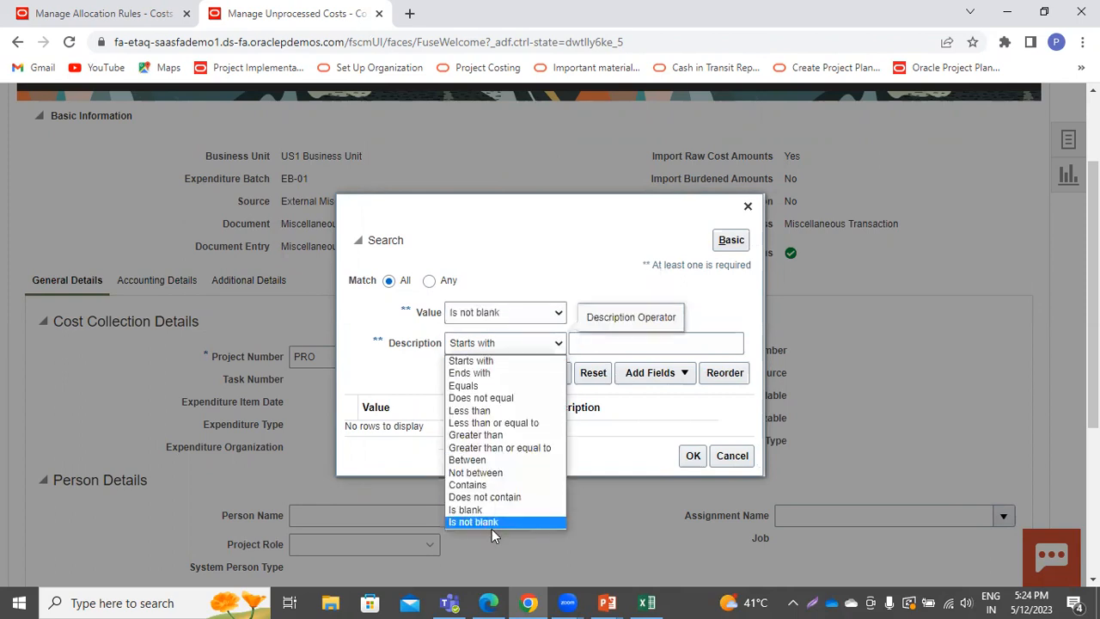
click(484, 523)
click(542, 375)
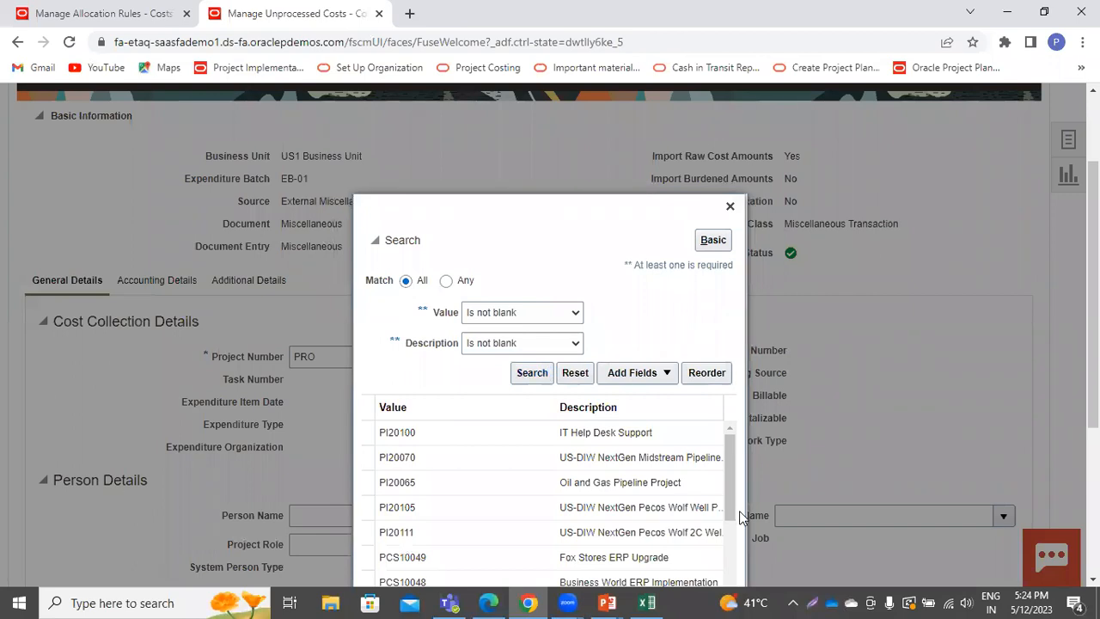
Choose PPM Allocation-01 from the search results as the cost's project number
drag(732, 512, 747, 600)
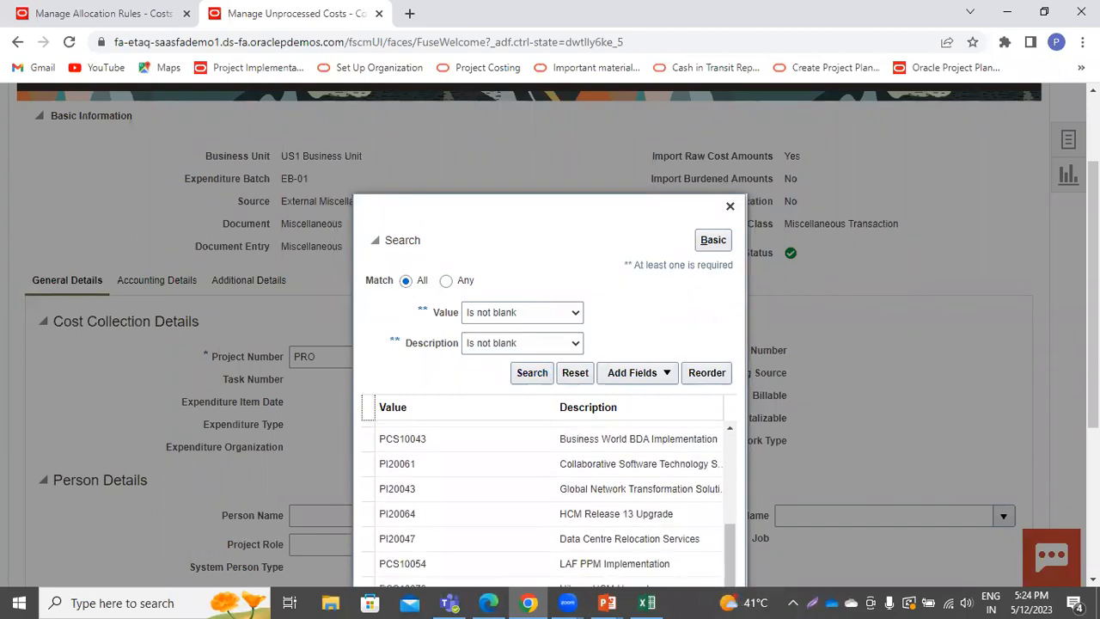
scroll(727, 467, down, 3)
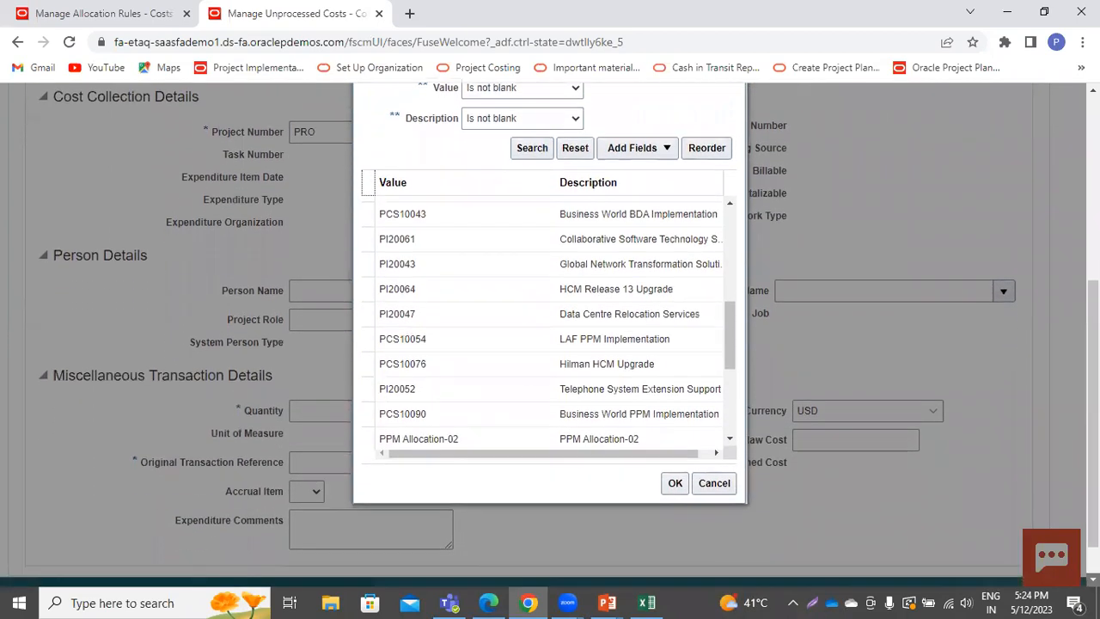
click(730, 440)
click(731, 440)
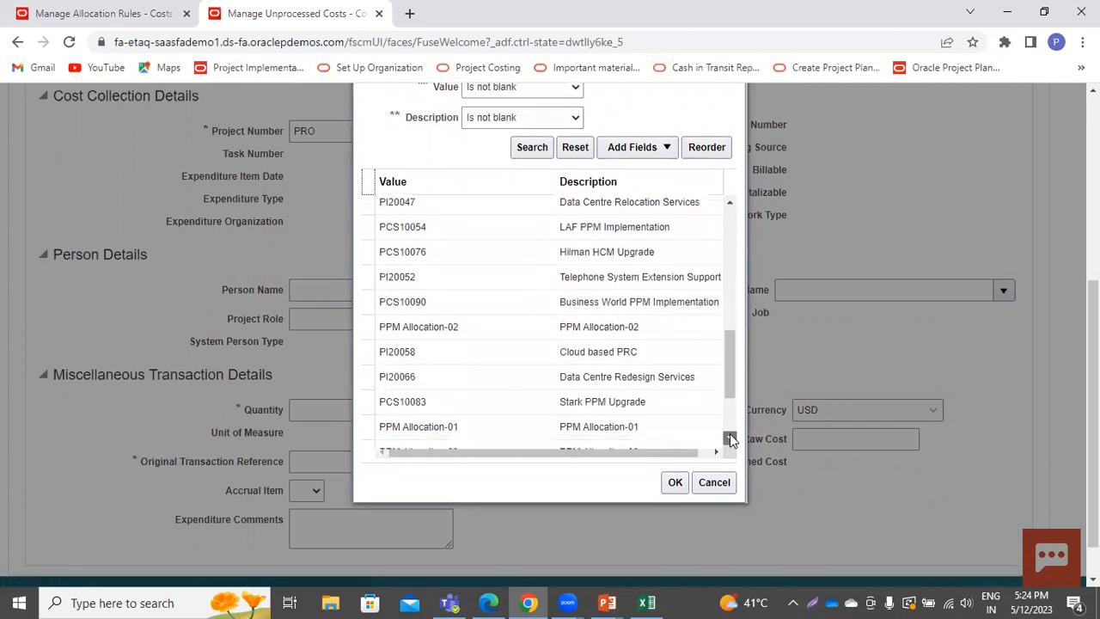
click(421, 375)
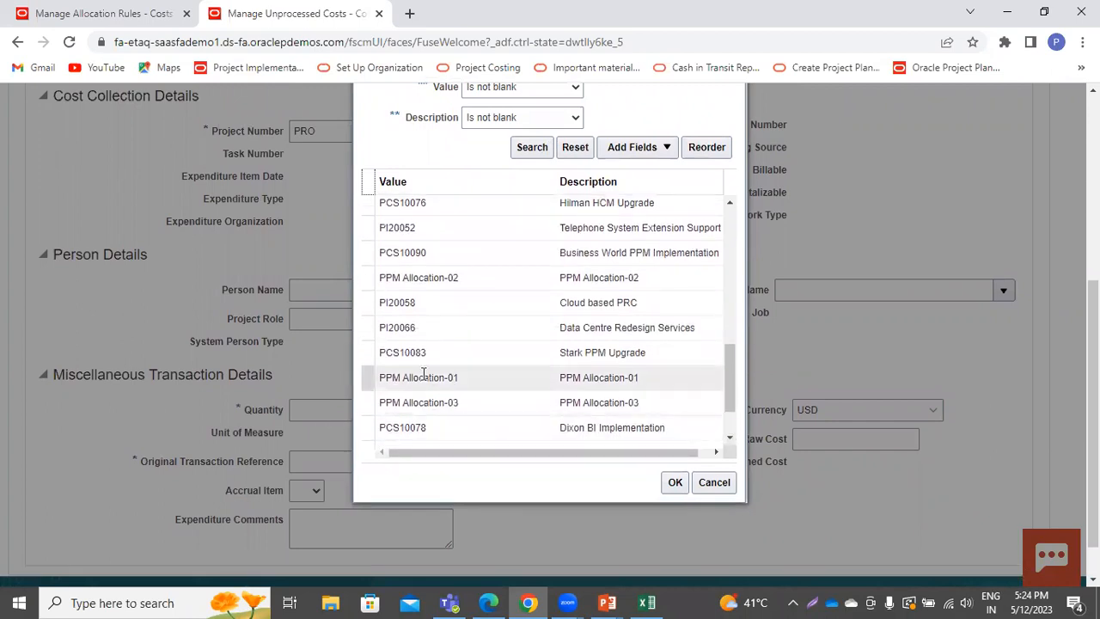
click(675, 484)
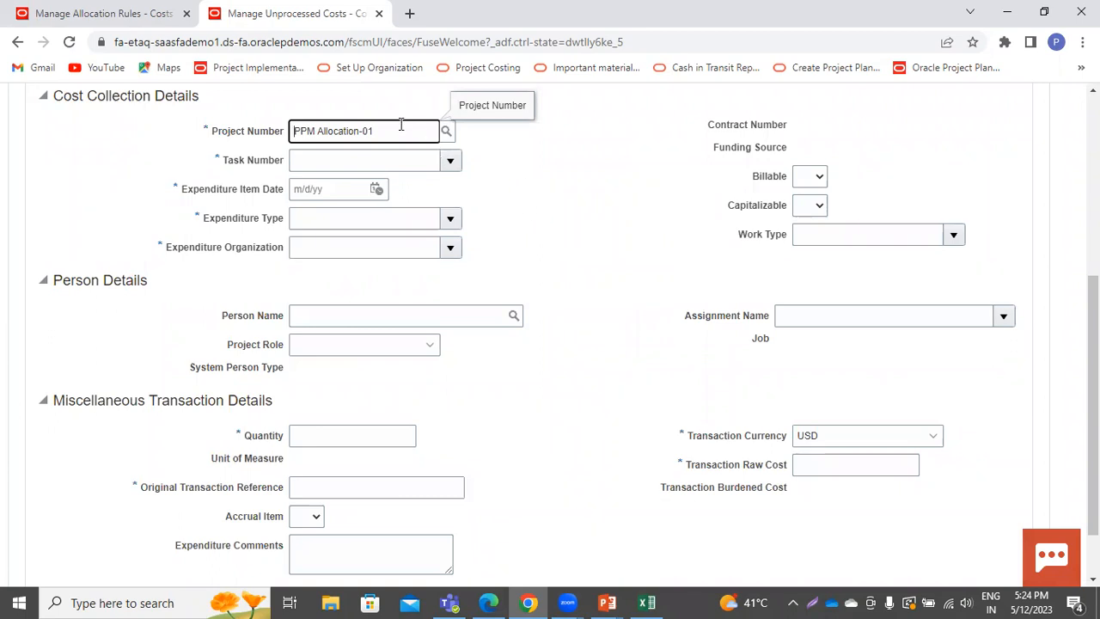
Set the cost's task number to 1.0 and its expenditure item date to 5/12/23
click(448, 164)
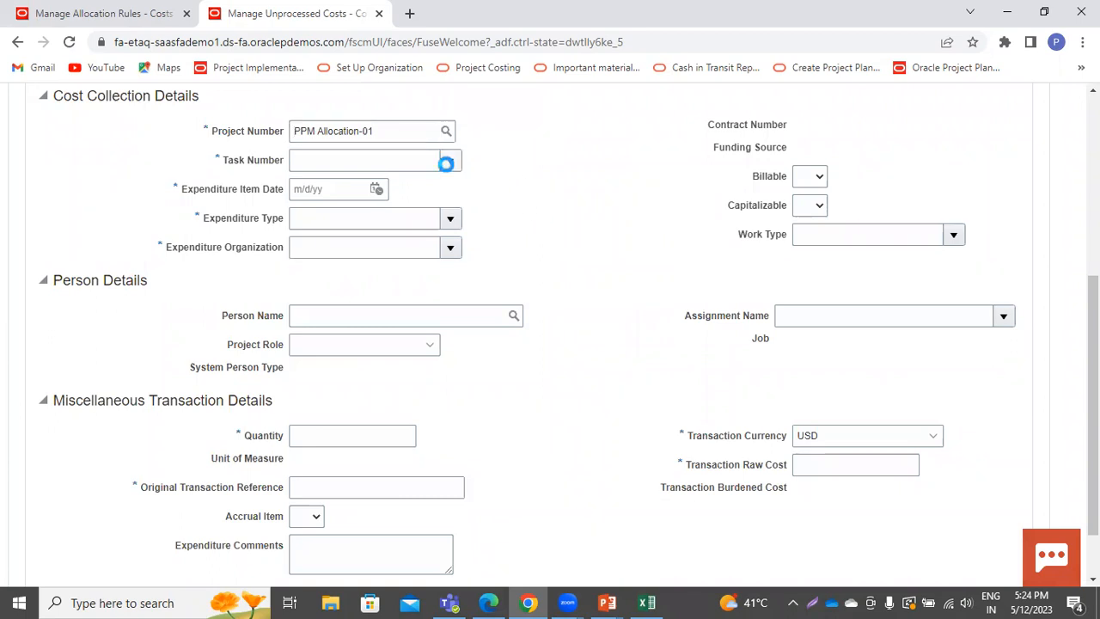
click(389, 195)
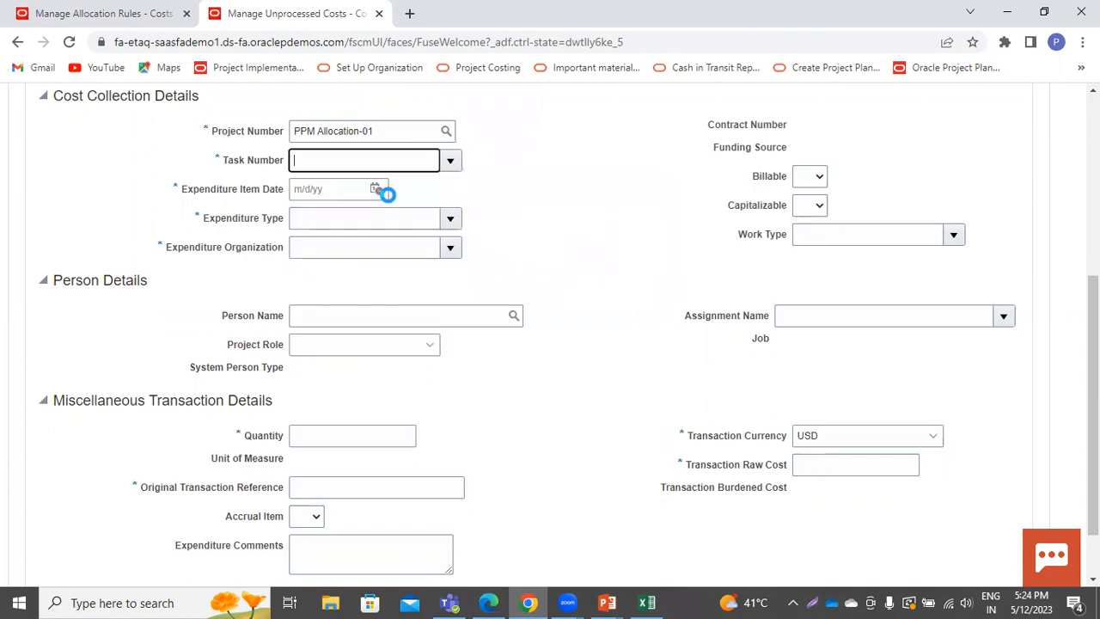
click(375, 190)
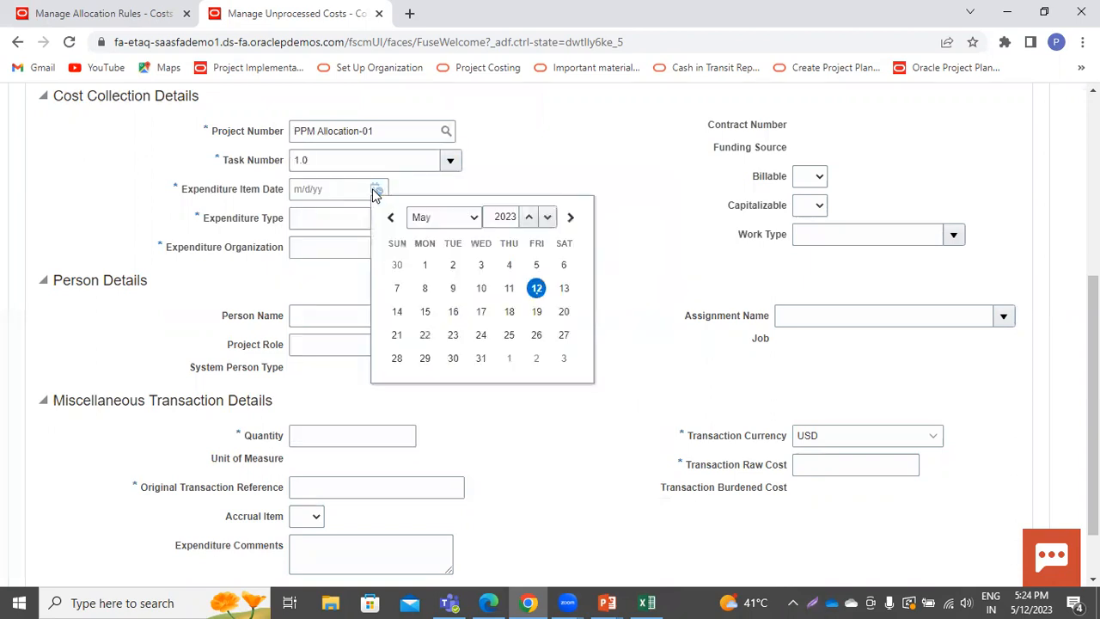
click(534, 287)
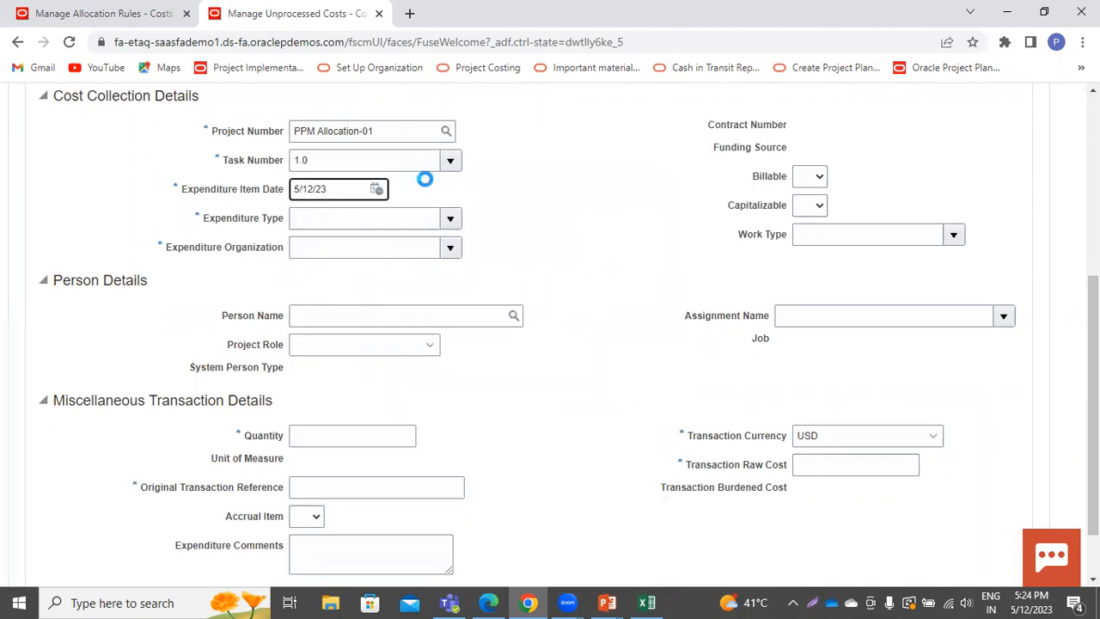
Set the expenditure type to Airfare and the expenditure organization to Consulting East US
click(448, 217)
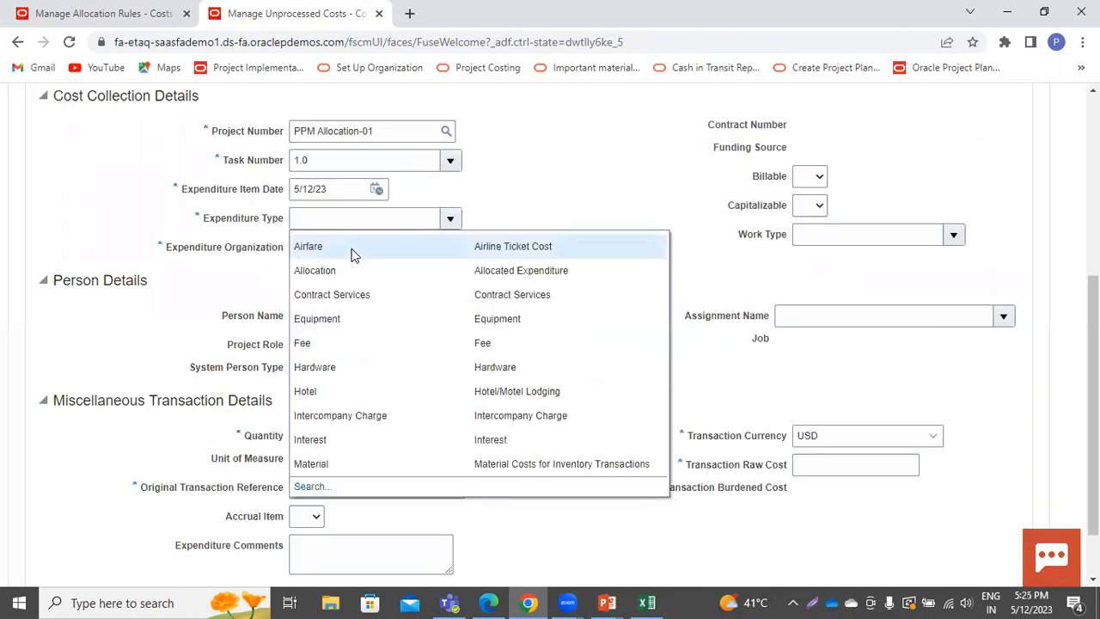
click(351, 250)
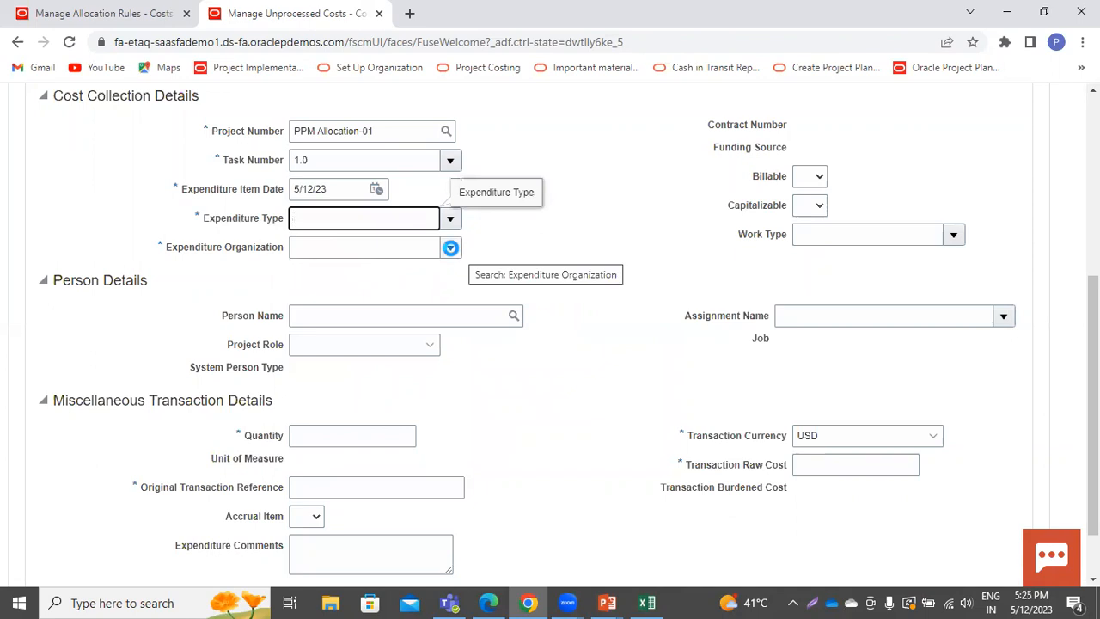
click(451, 248)
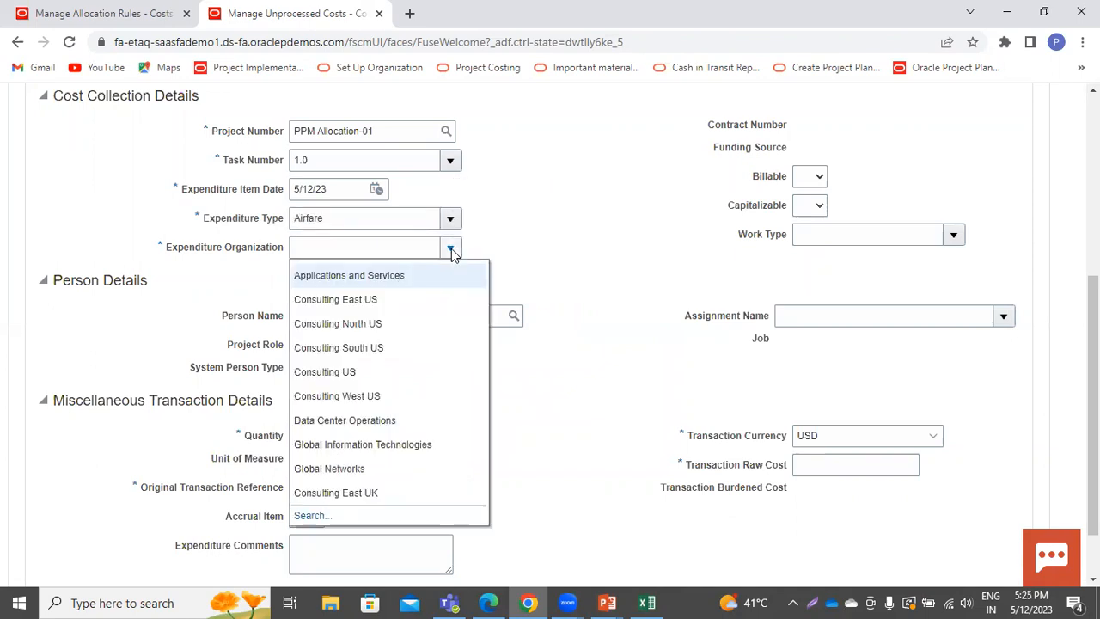
click(378, 303)
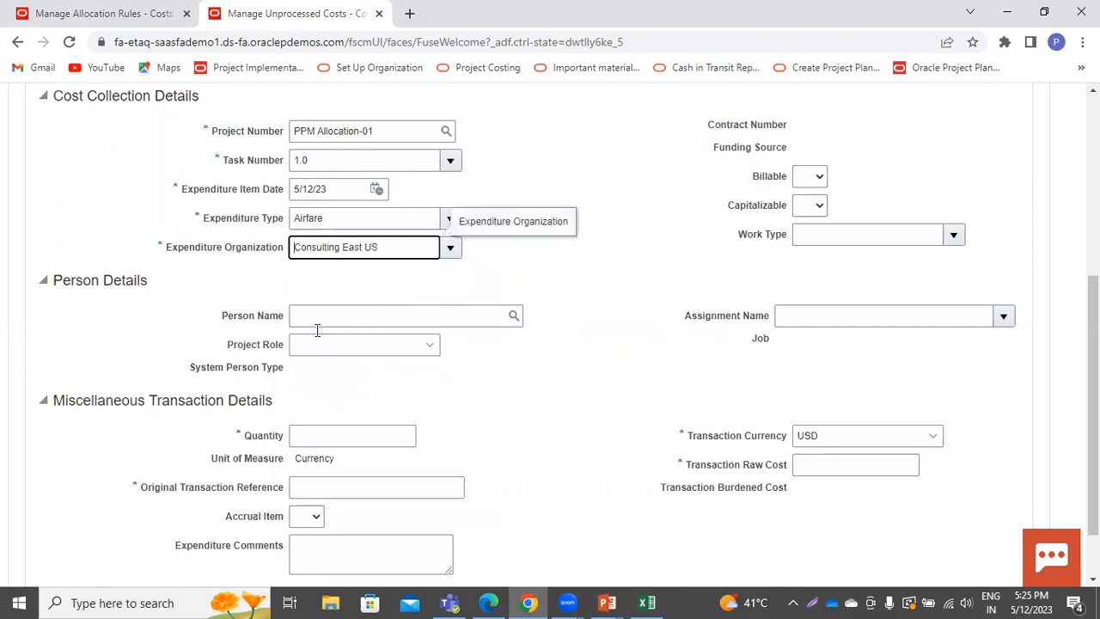
Enter a quantity of 1 and the original transaction reference EB-1234 in the miscellaneous transaction details
click(392, 437)
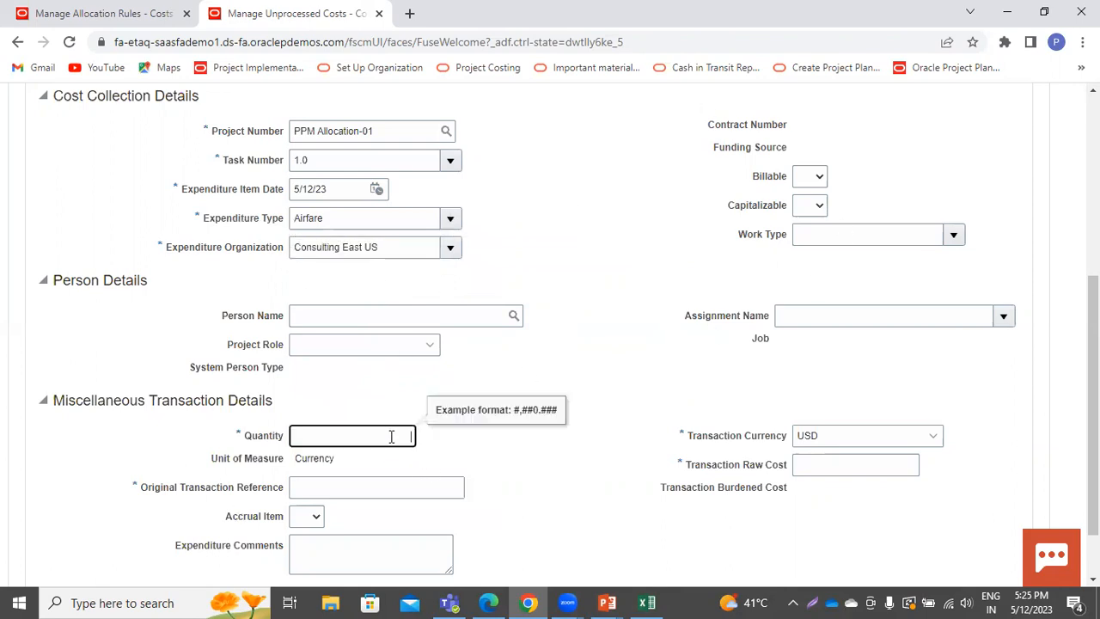
click(368, 489)
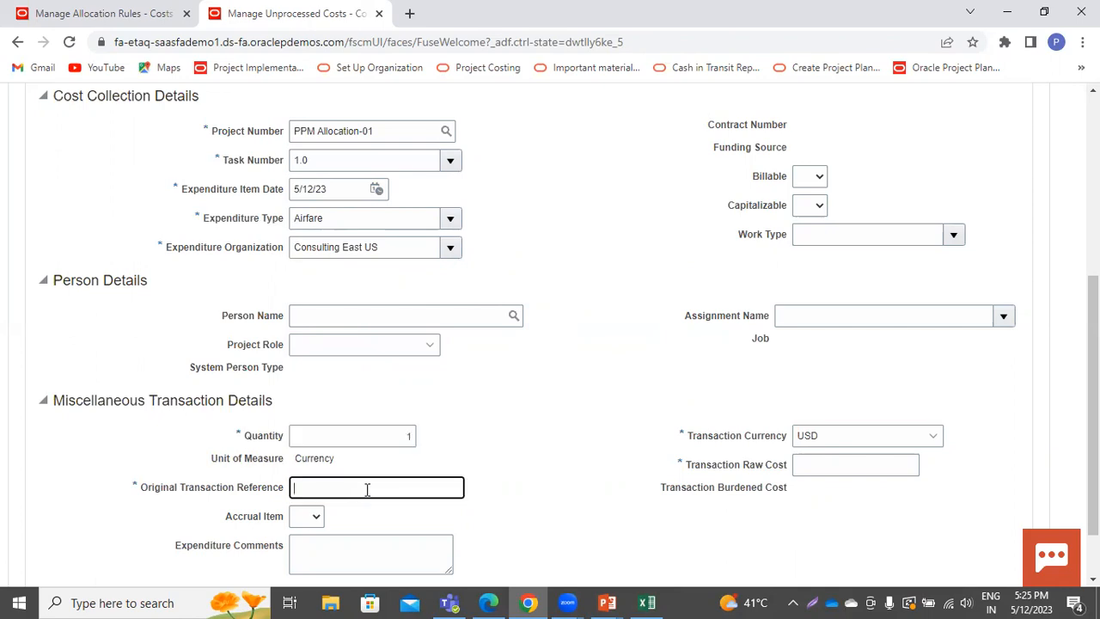
text(A)
key(BackSpace)
text(EB-12334)
key(BackSpace)
key(BackSpace)
text(4)
Set the transaction raw cost to 25,000 USD
click(854, 467)
text(25,000)
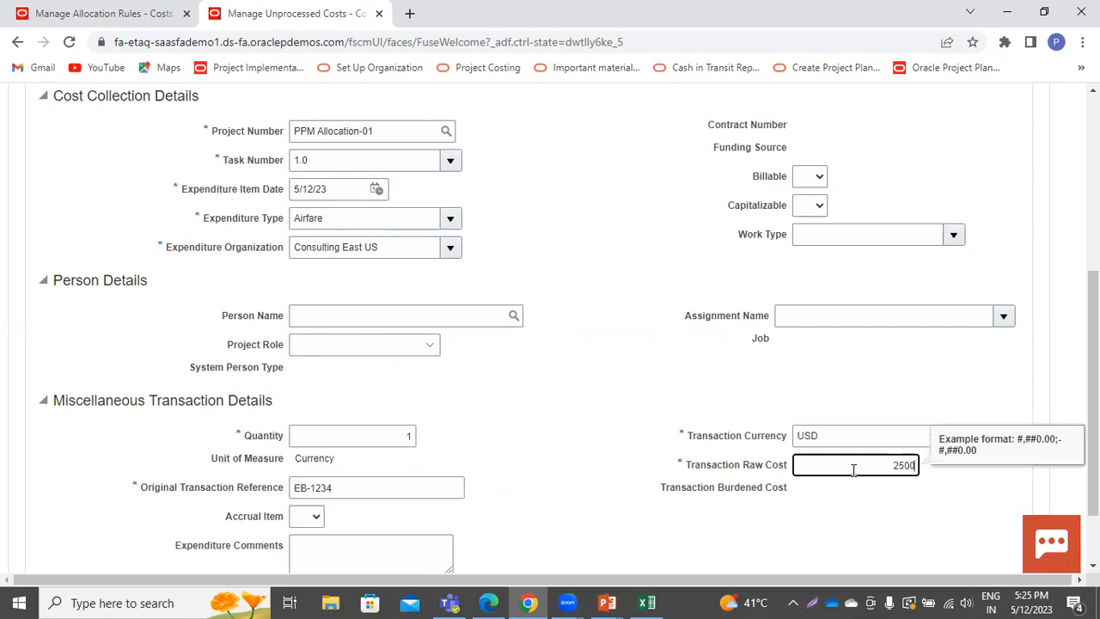
click(509, 473)
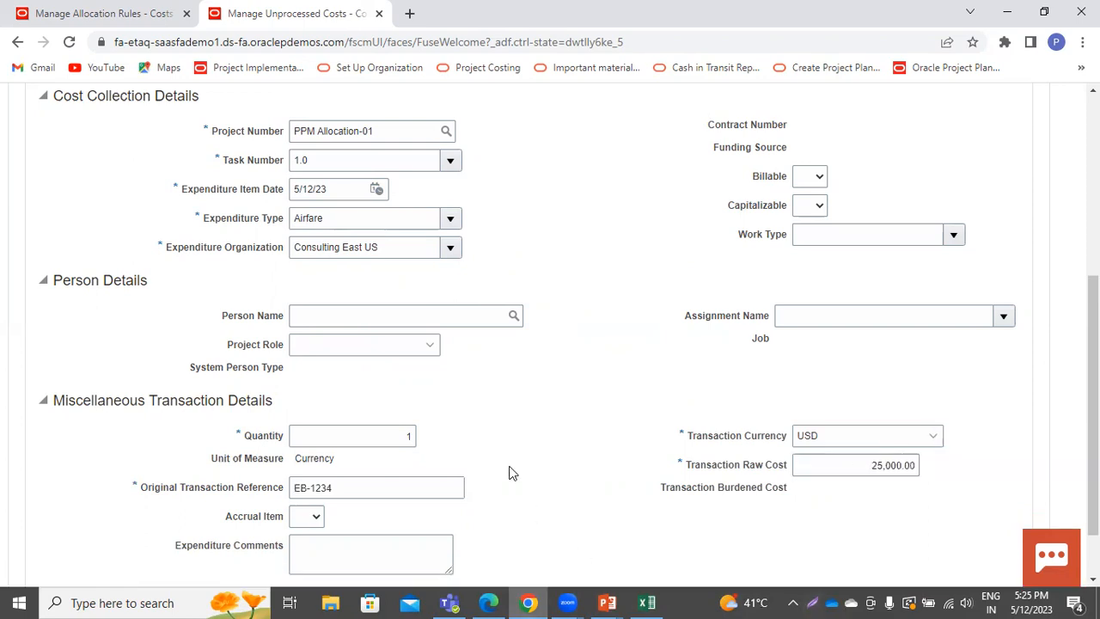
Save the unprocessed cost and submit the cost import for all transactions in batch EB-01
scroll(509, 472, up, 4)
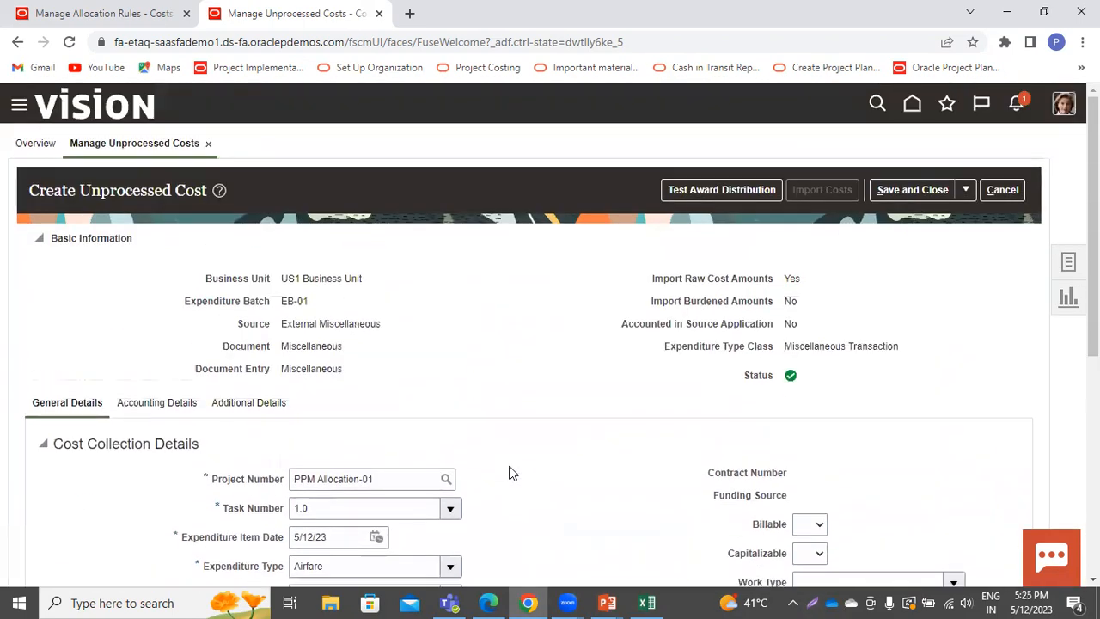
click(966, 191)
click(915, 225)
click(839, 195)
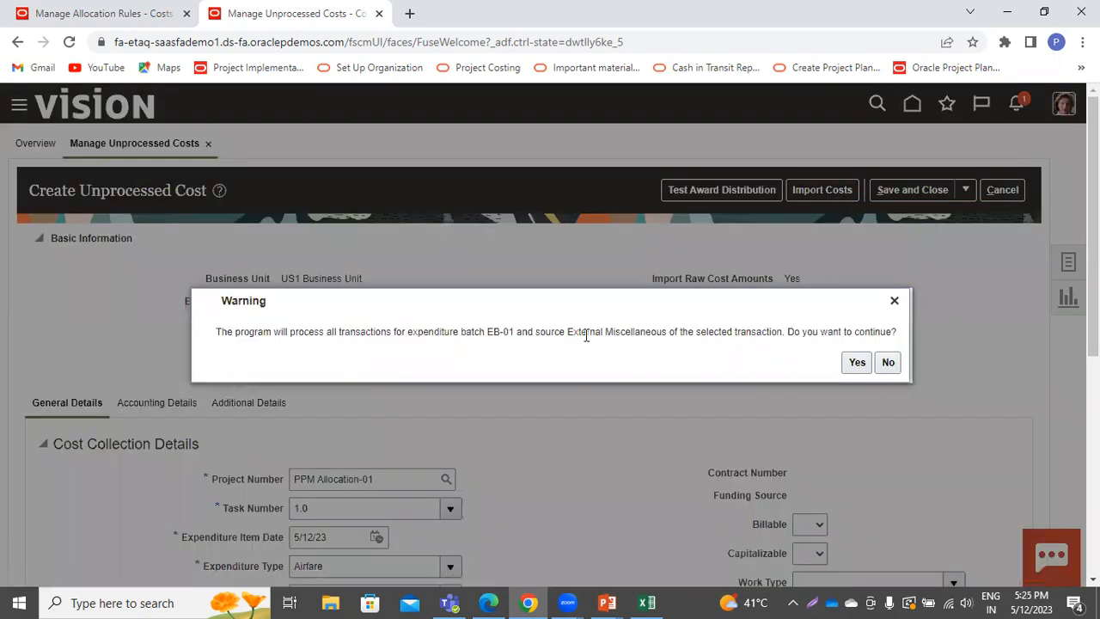
click(858, 362)
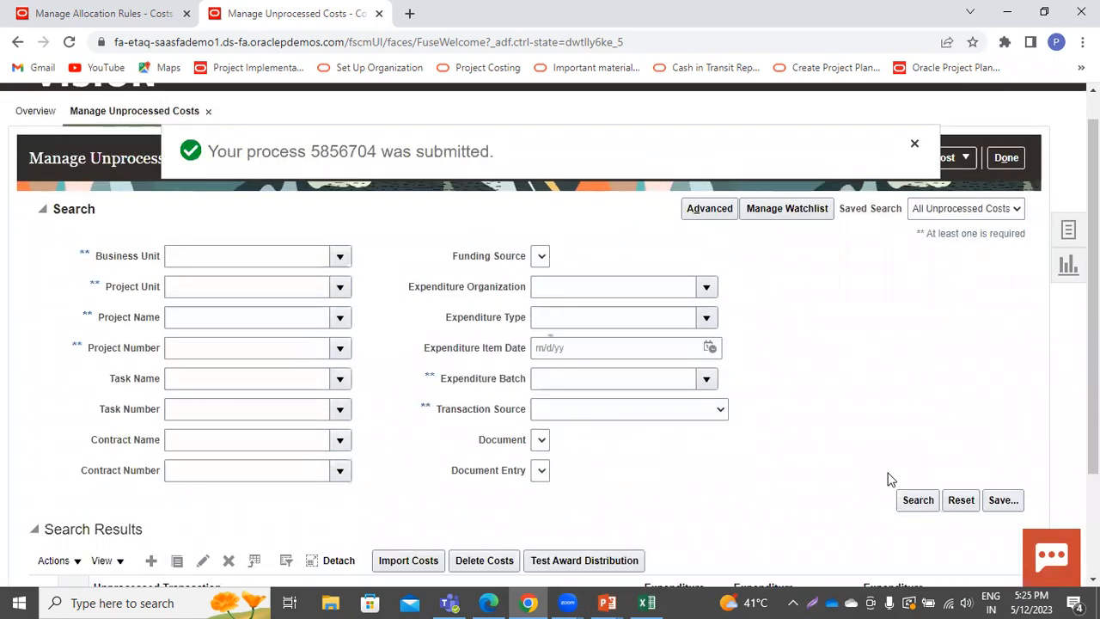
Create another unprocessed cost with expenditure batch EB-02, US1 Business Unit and source External Miscellaneous, and proceed to its details
scroll(889, 479, down, 2)
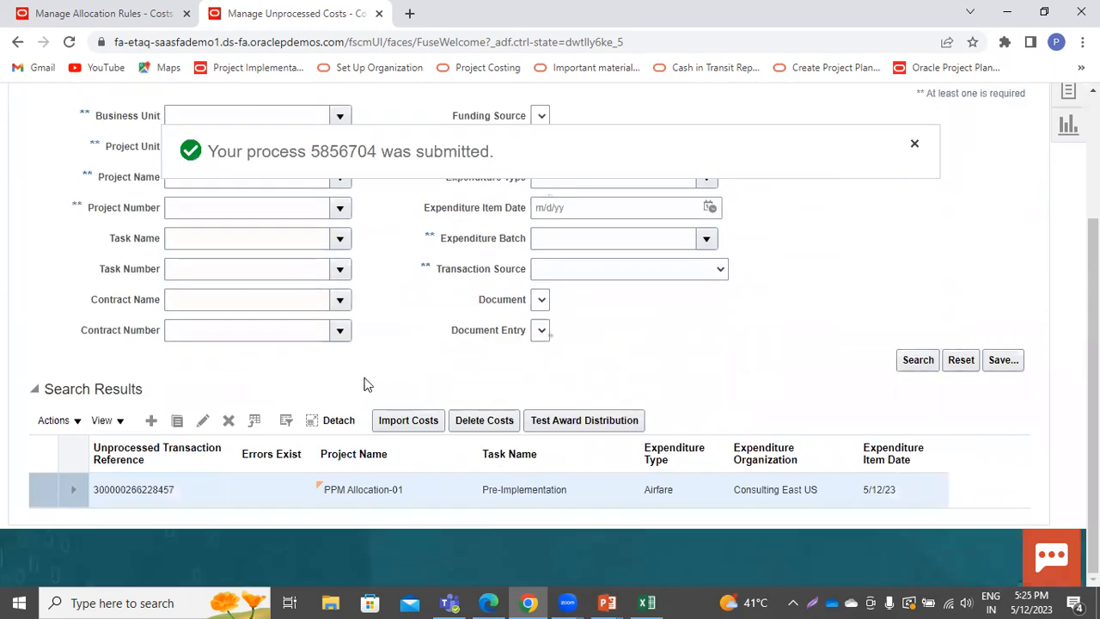
scroll(131, 378, up, 2)
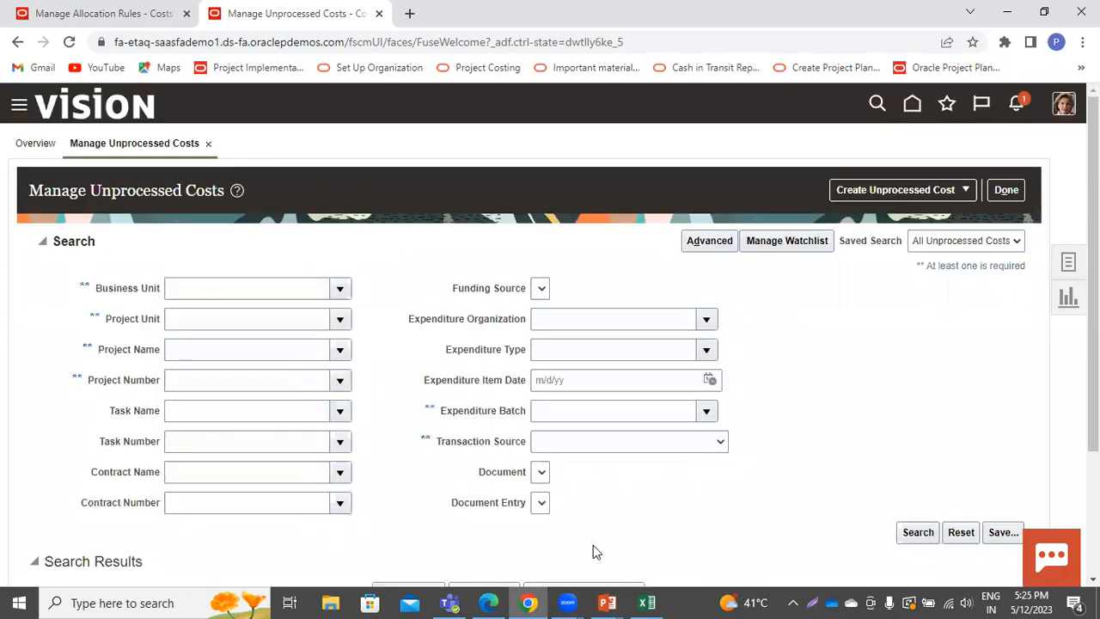
scroll(593, 545, down, 2)
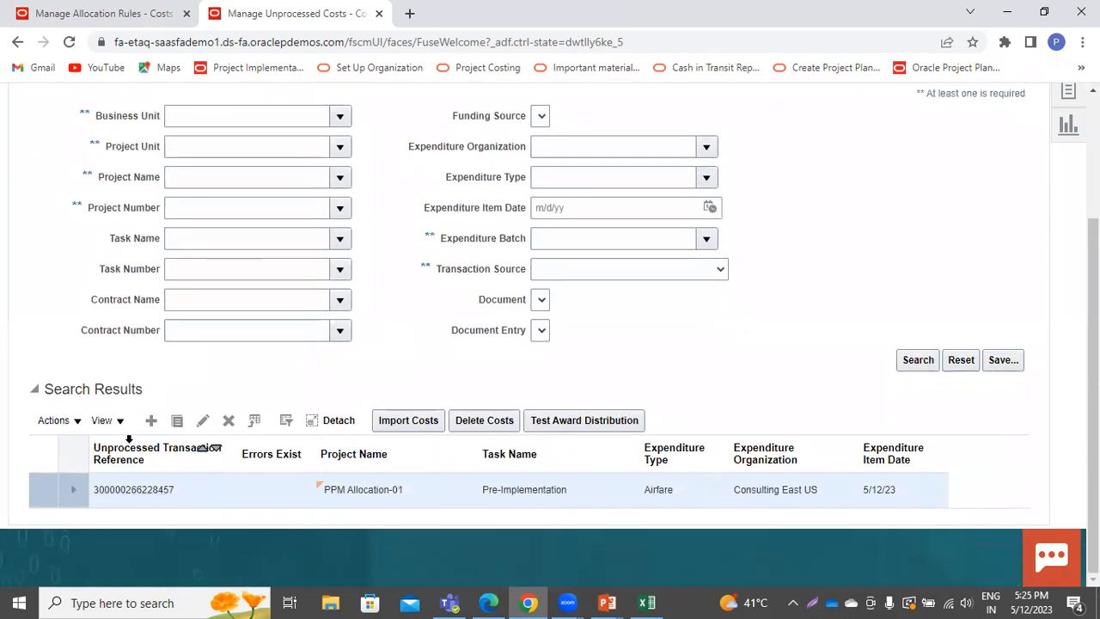
click(155, 426)
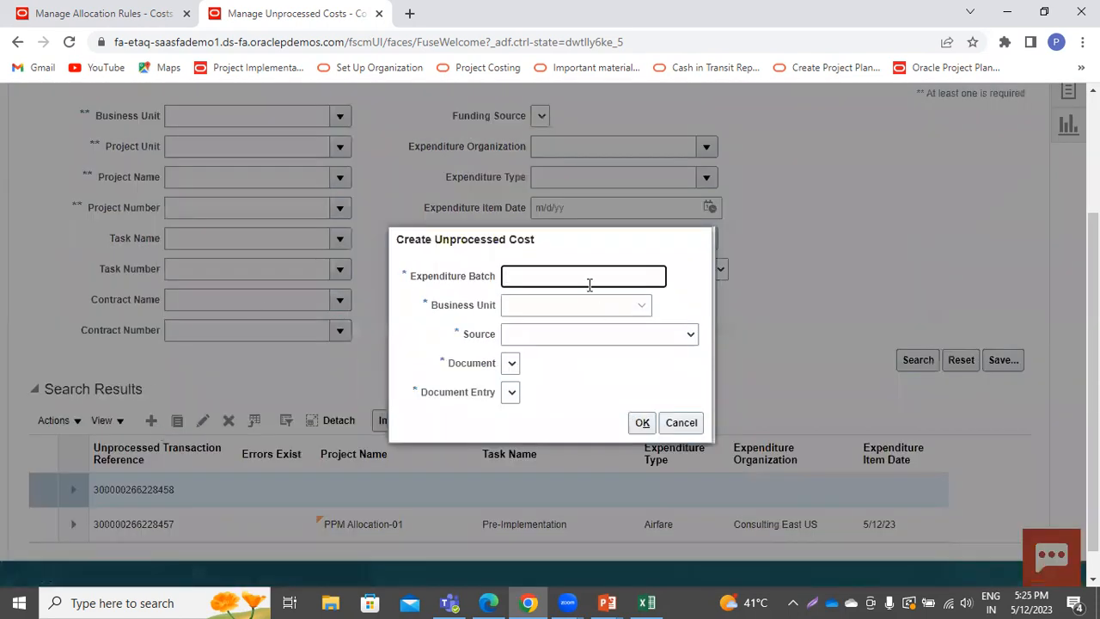
text(EB-02)
click(590, 302)
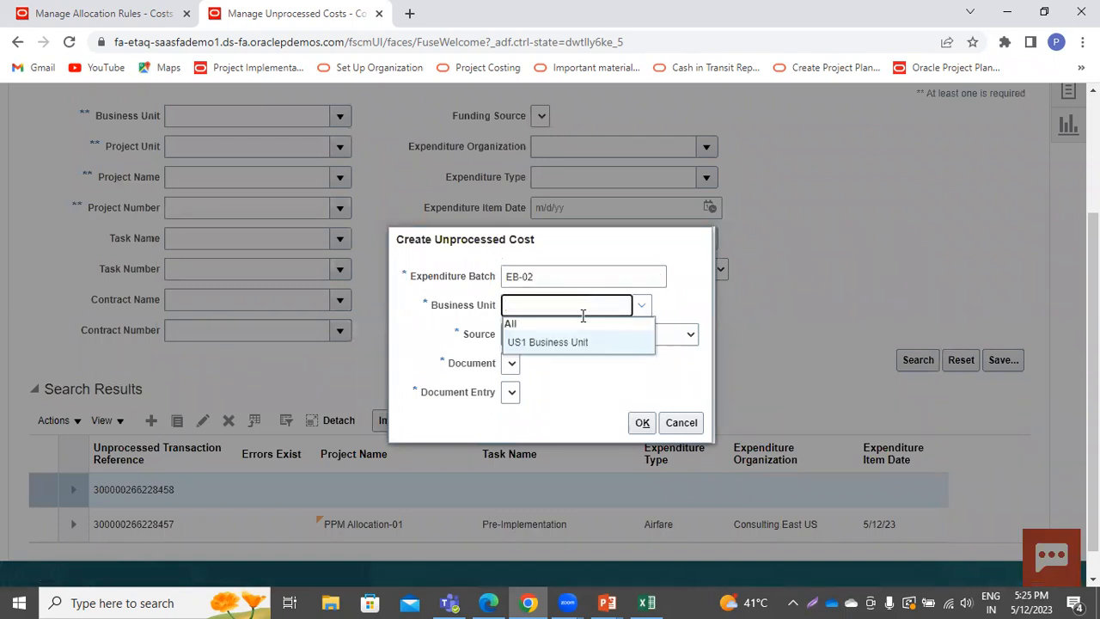
click(573, 342)
click(573, 337)
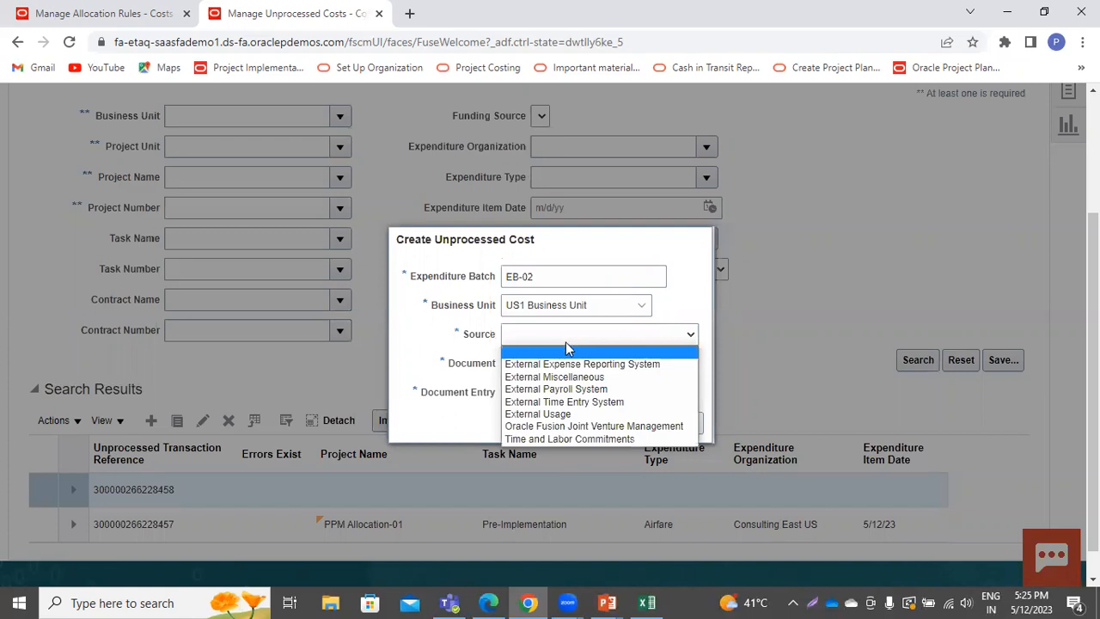
click(558, 377)
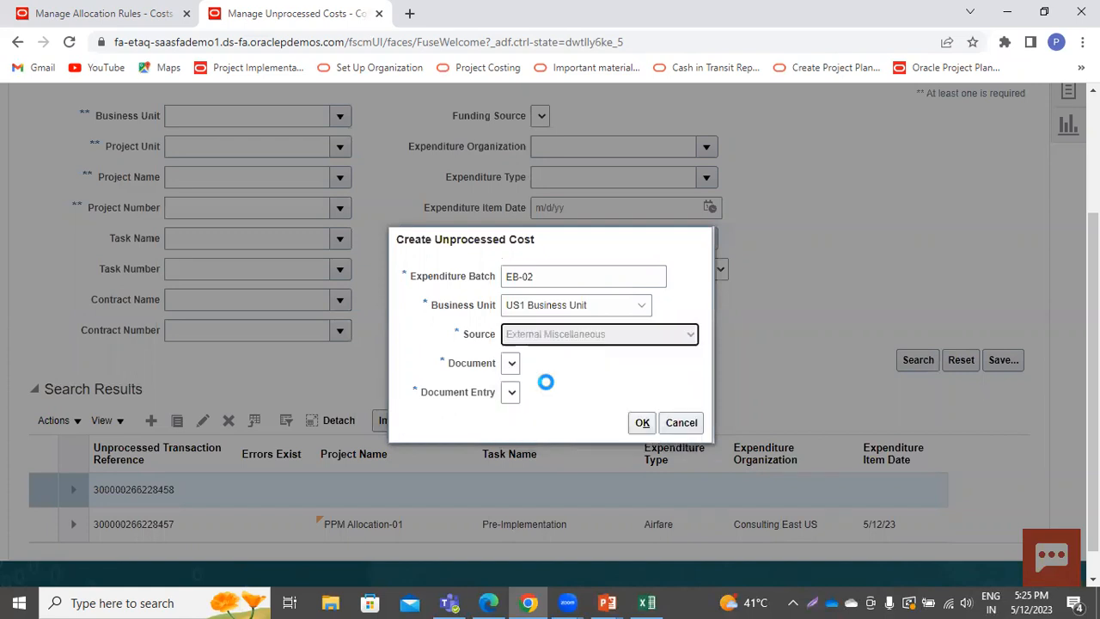
click(641, 422)
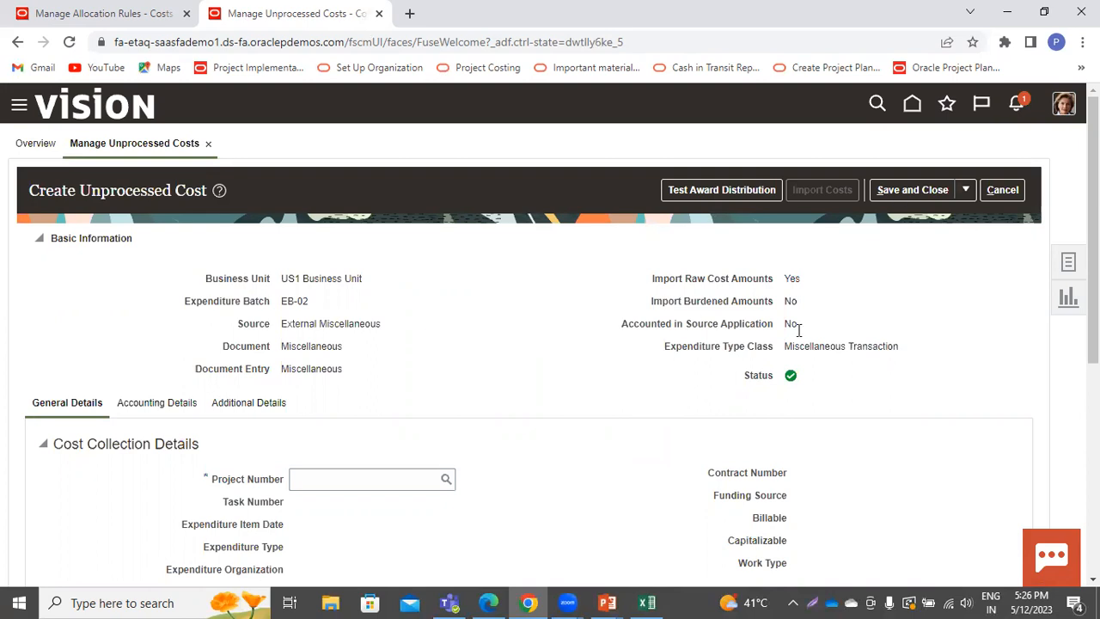
Search the project numbers for PPM and assign project PPM Allocation-01 to the EB-02 unprocessed cost
click(341, 476)
text(PPM)
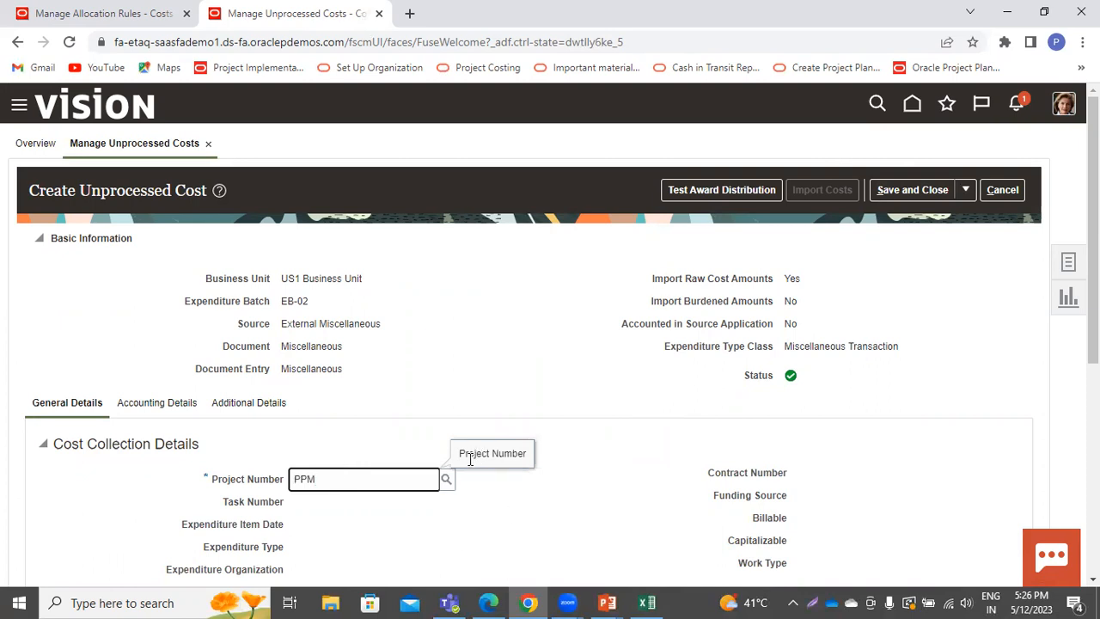
click(449, 484)
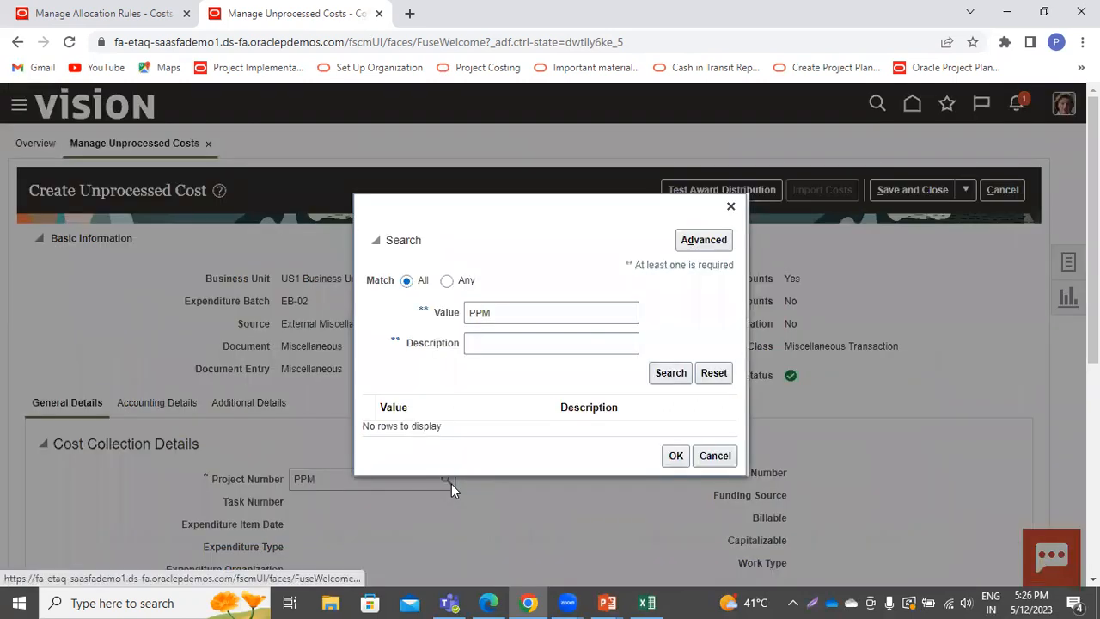
click(670, 372)
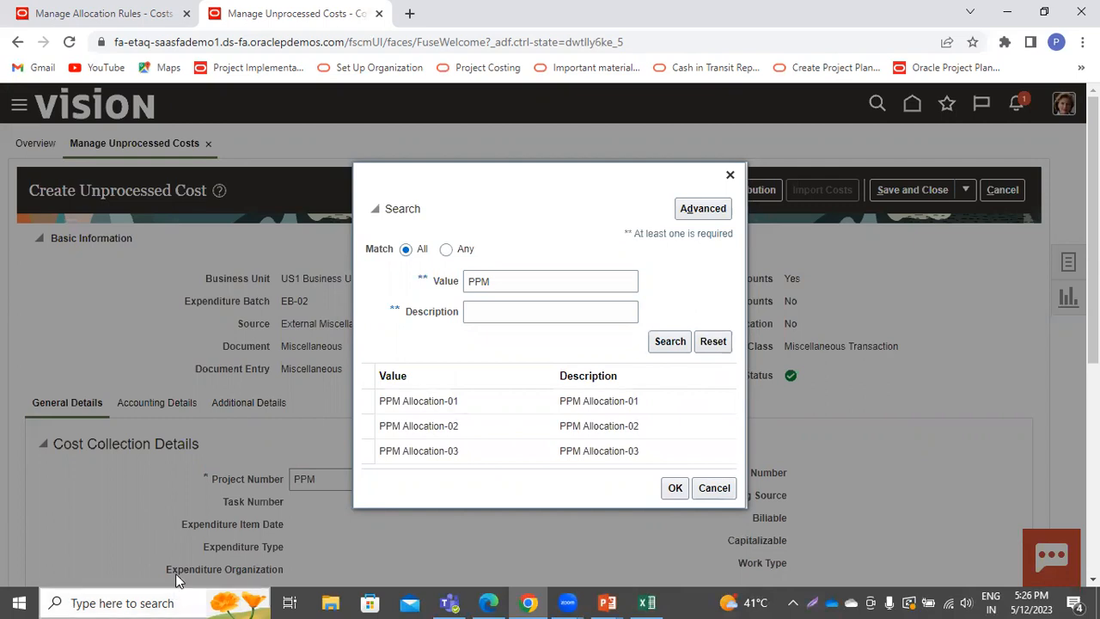
click(430, 401)
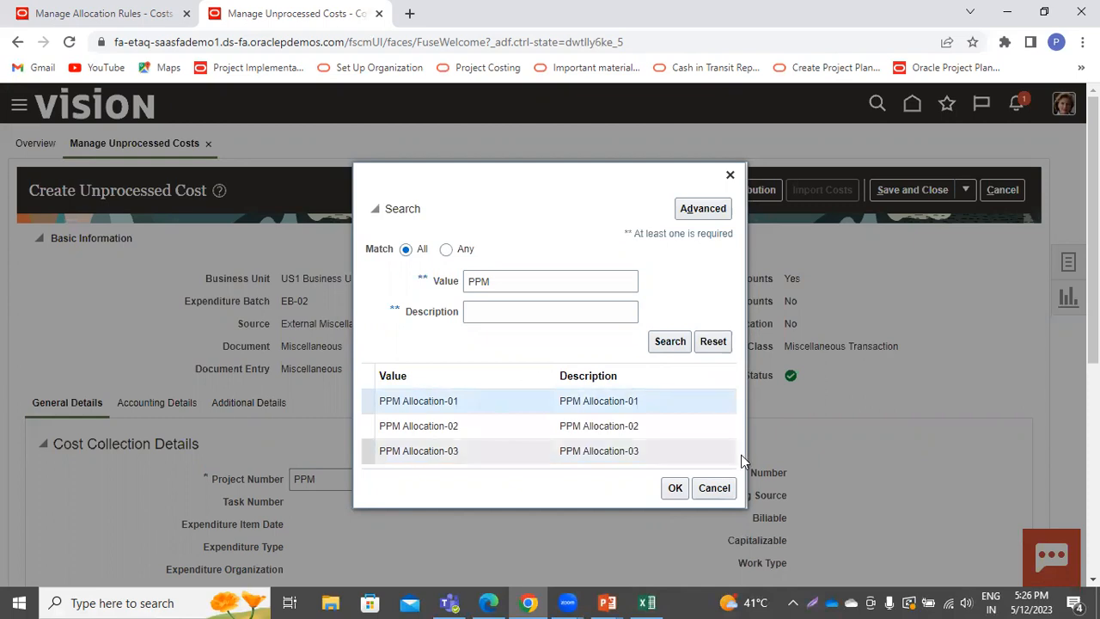
click(666, 490)
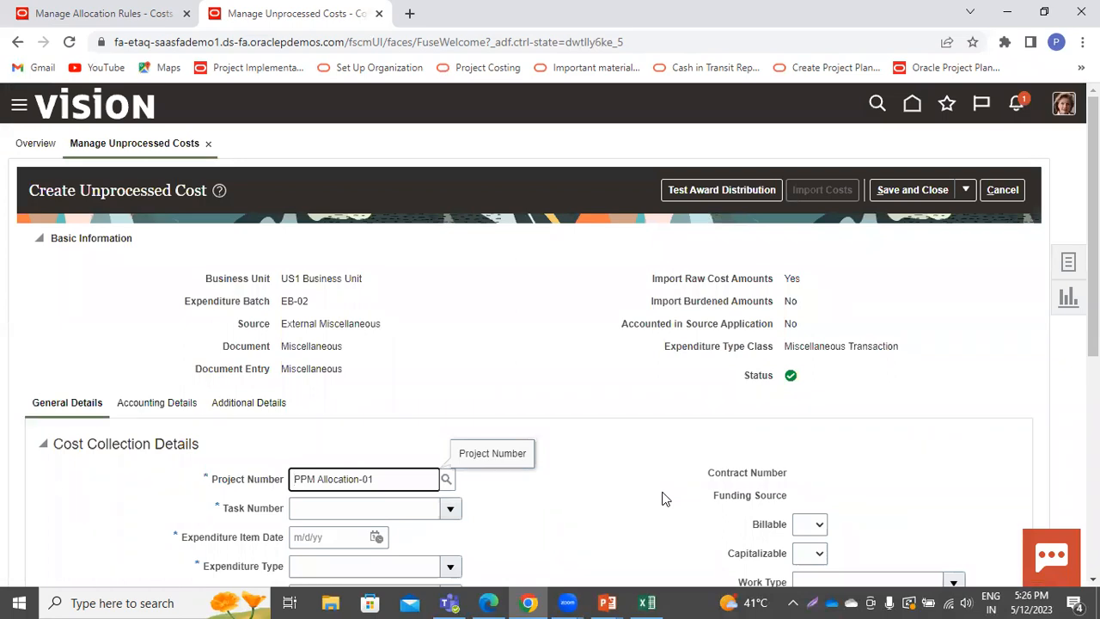
Set the task number to 2.1 Project Plan and the expenditure item date to 5/12/23
click(449, 509)
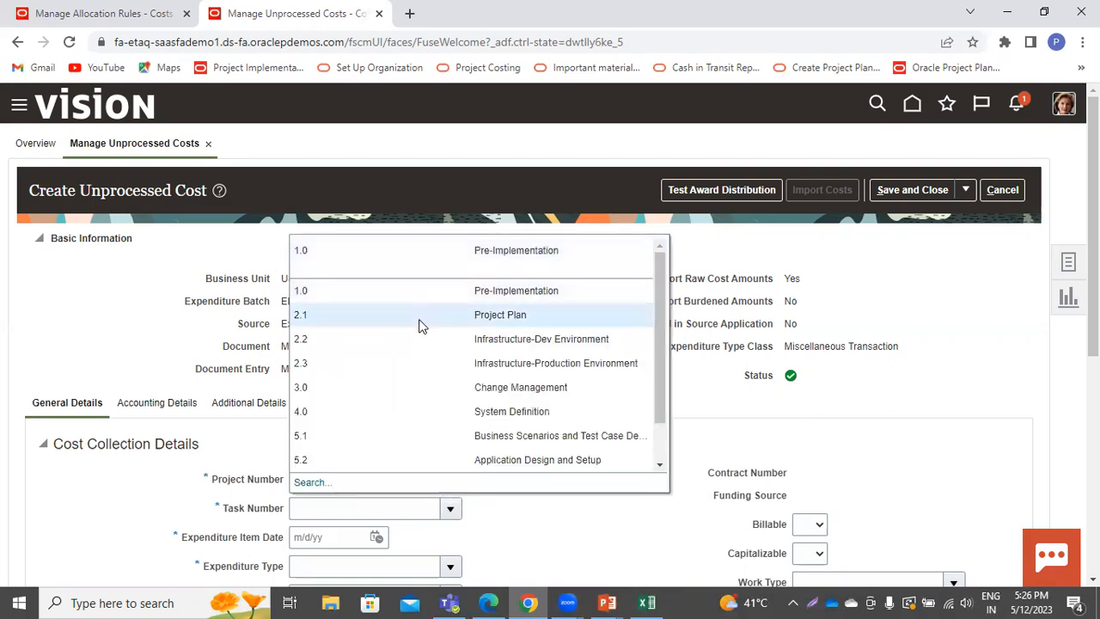
click(419, 315)
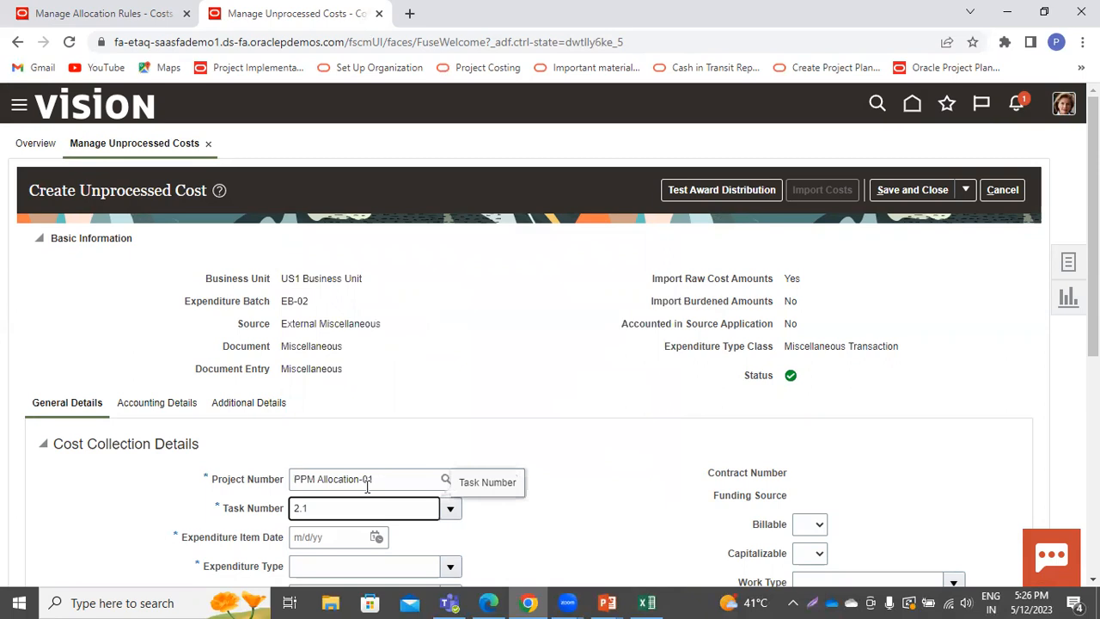
click(377, 537)
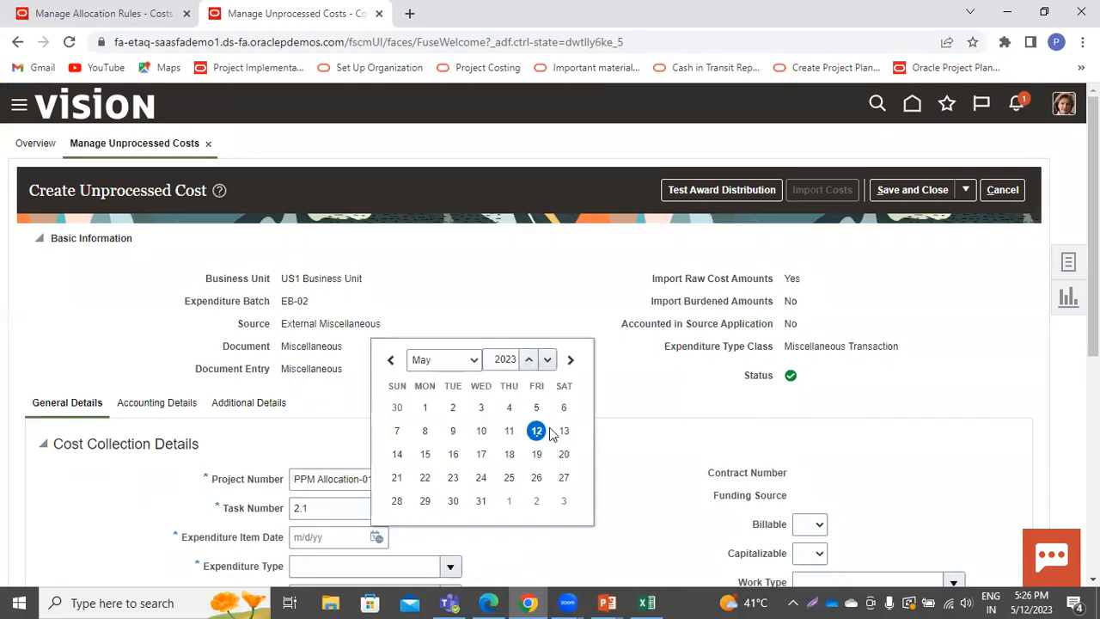
click(536, 430)
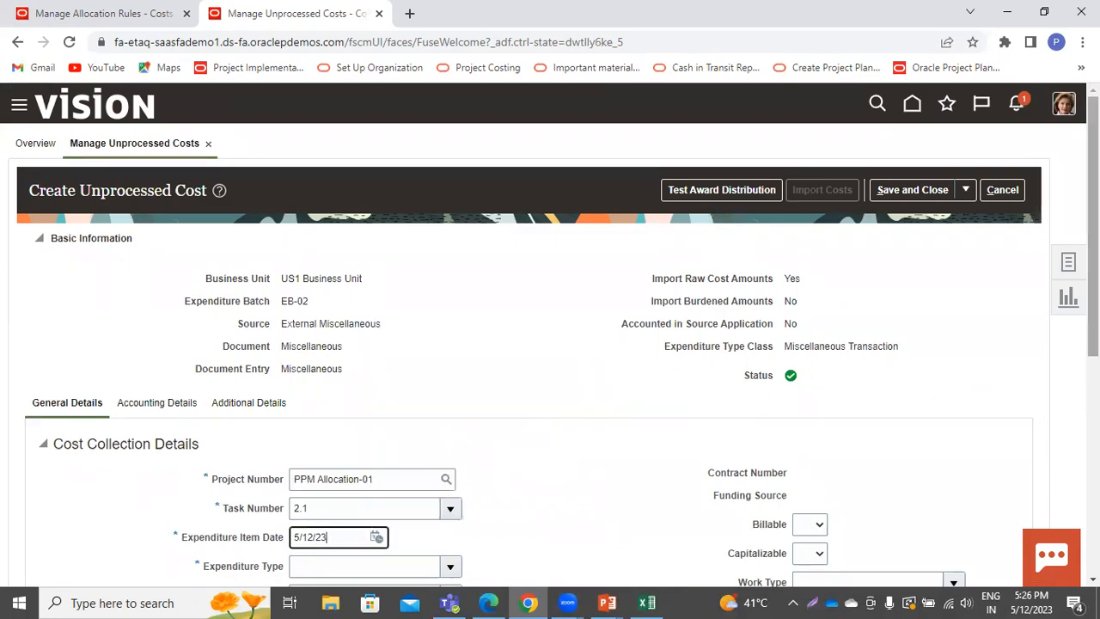
Set the expenditure type to Airfare and the expenditure organization to Consulting East US
scroll(822, 315, down, 2)
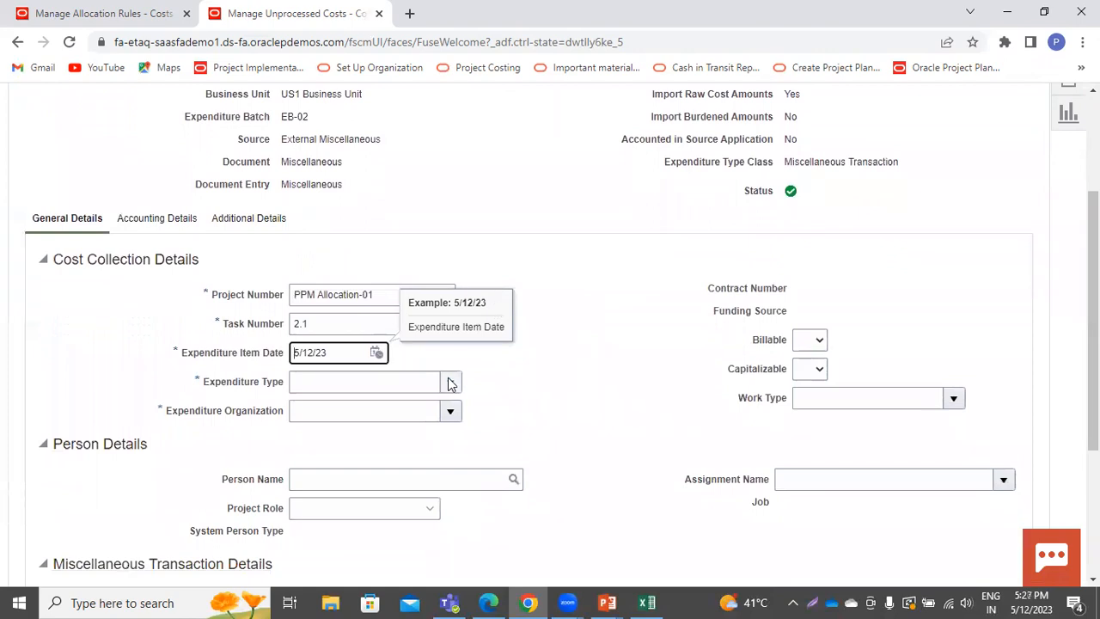
click(451, 382)
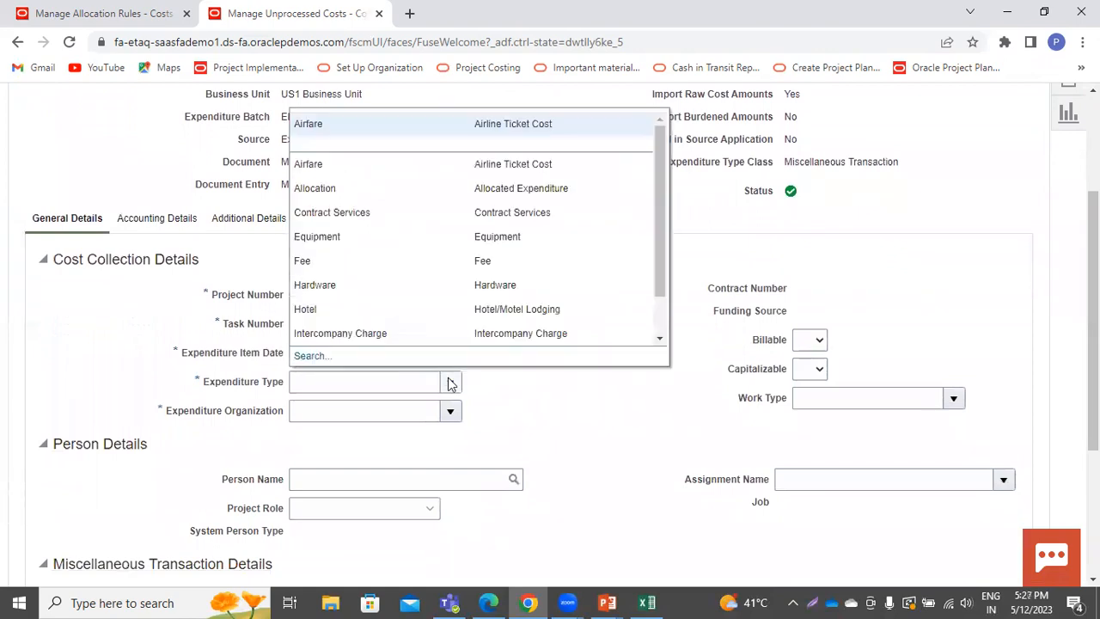
click(430, 132)
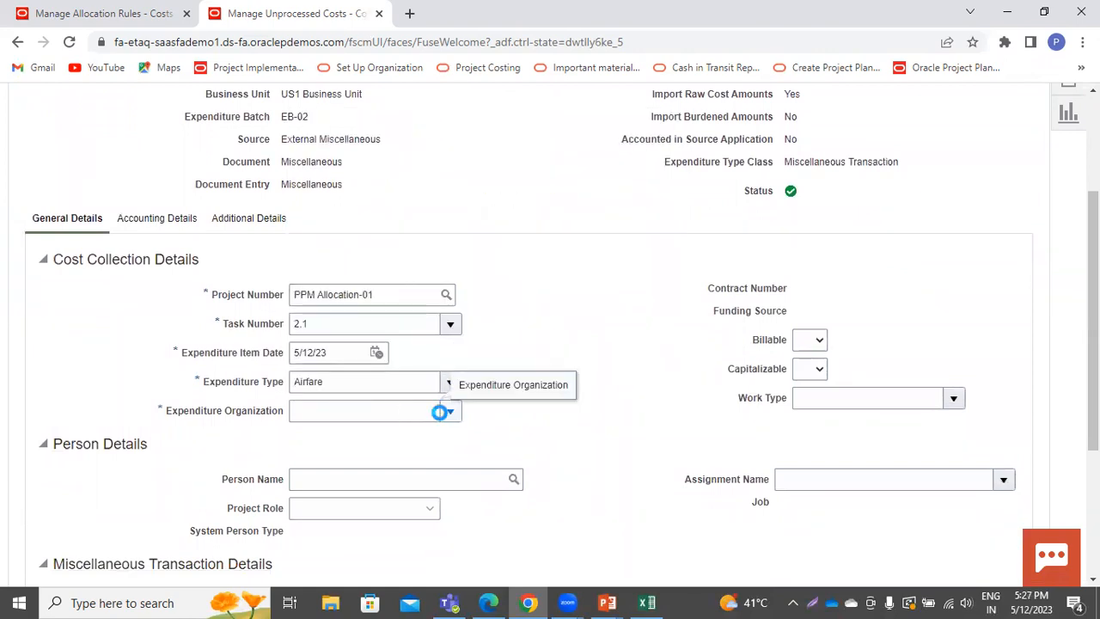
click(439, 412)
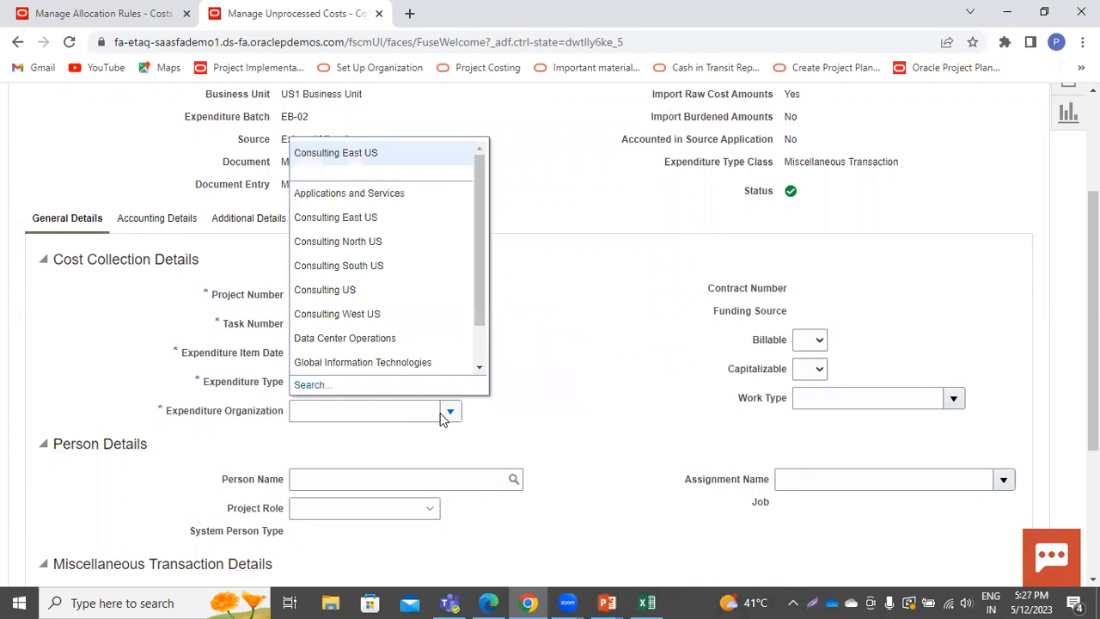
click(434, 153)
scroll(616, 478, down, 1)
key(Down)
key(Down)
key(Down)
key(Up)
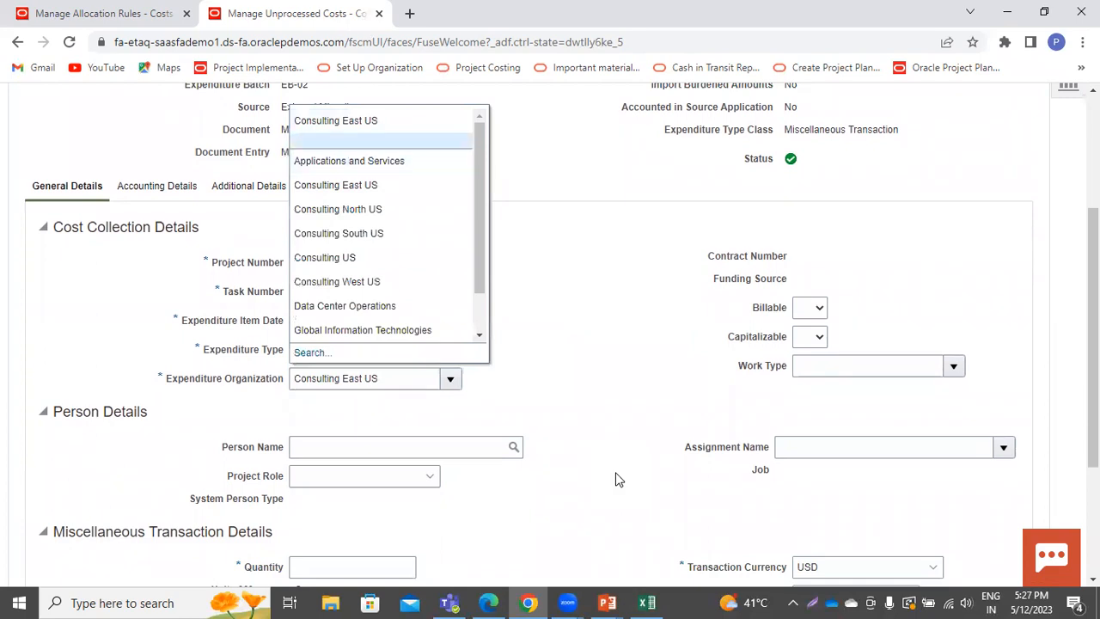
key(Escape)
click(616, 479)
Fill in the miscellaneous transaction details with quantity 1, original transaction reference EB-1234 and a transaction raw cost of 50000 USD
scroll(615, 479, down, 5)
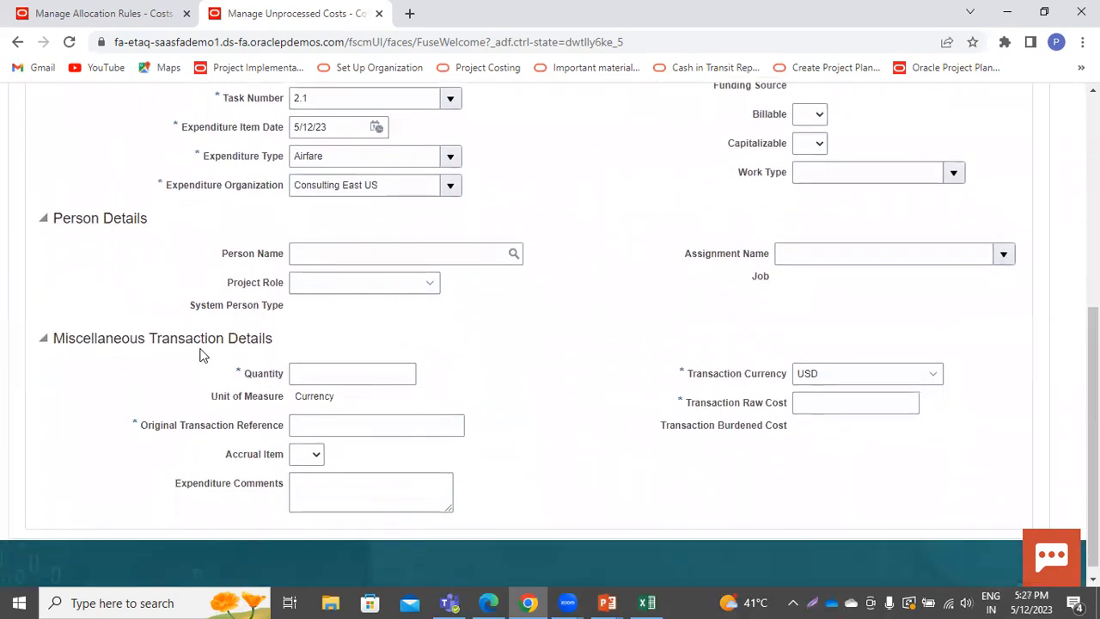
click(407, 374)
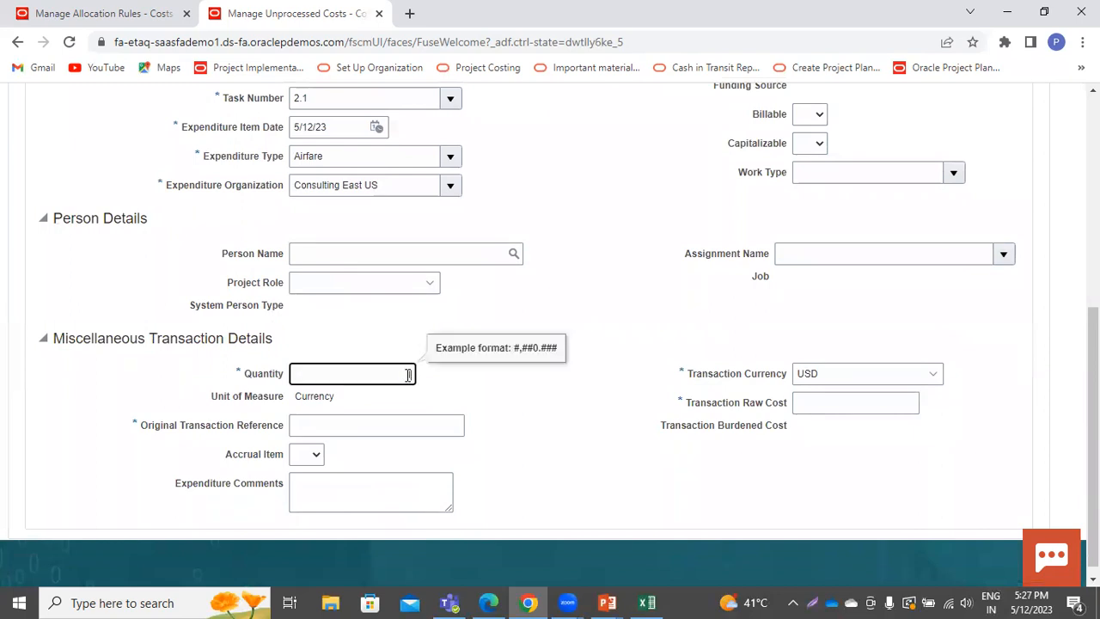
key(Tab)
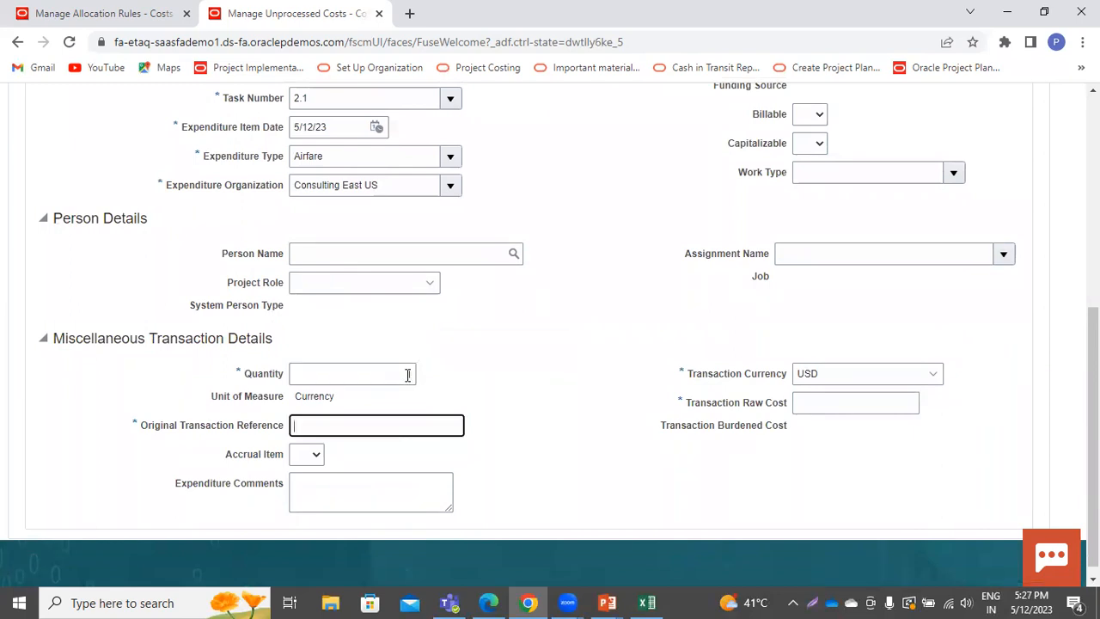
text(EB-1234)
click(847, 409)
text(50000)
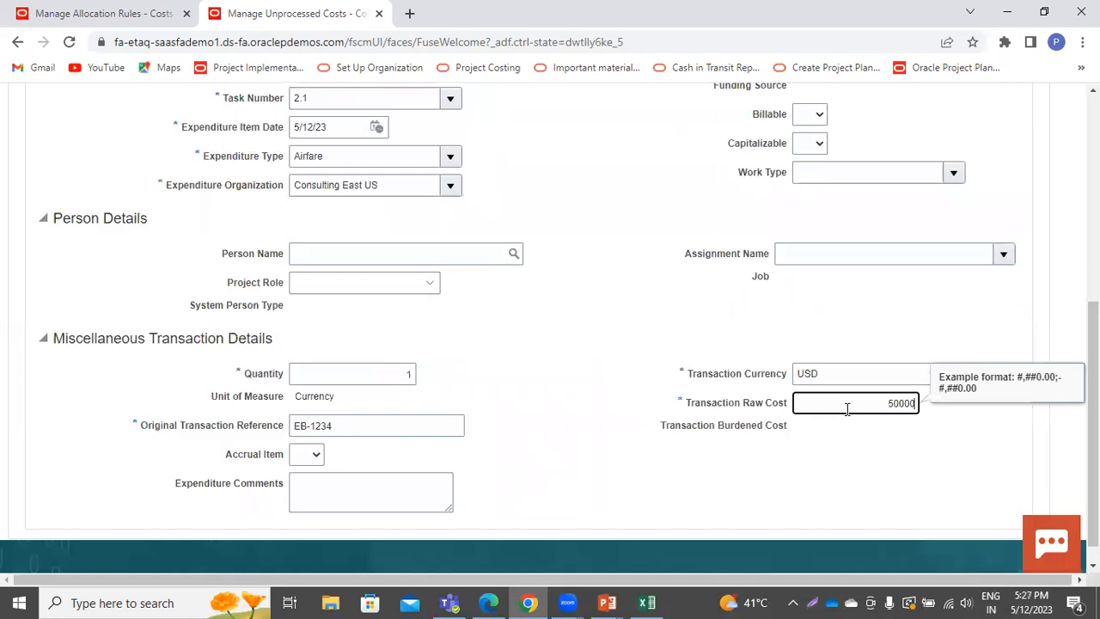
Save the unprocessed cost and submit the cost import for all transactions in batch EB-02
scroll(550, 344, up, 5)
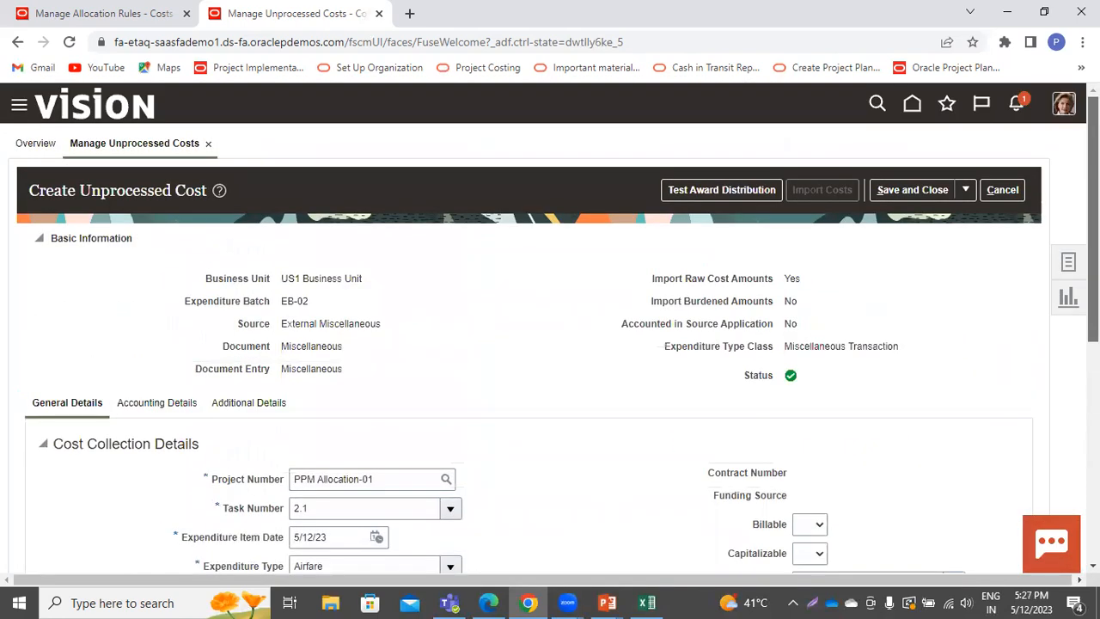
click(965, 190)
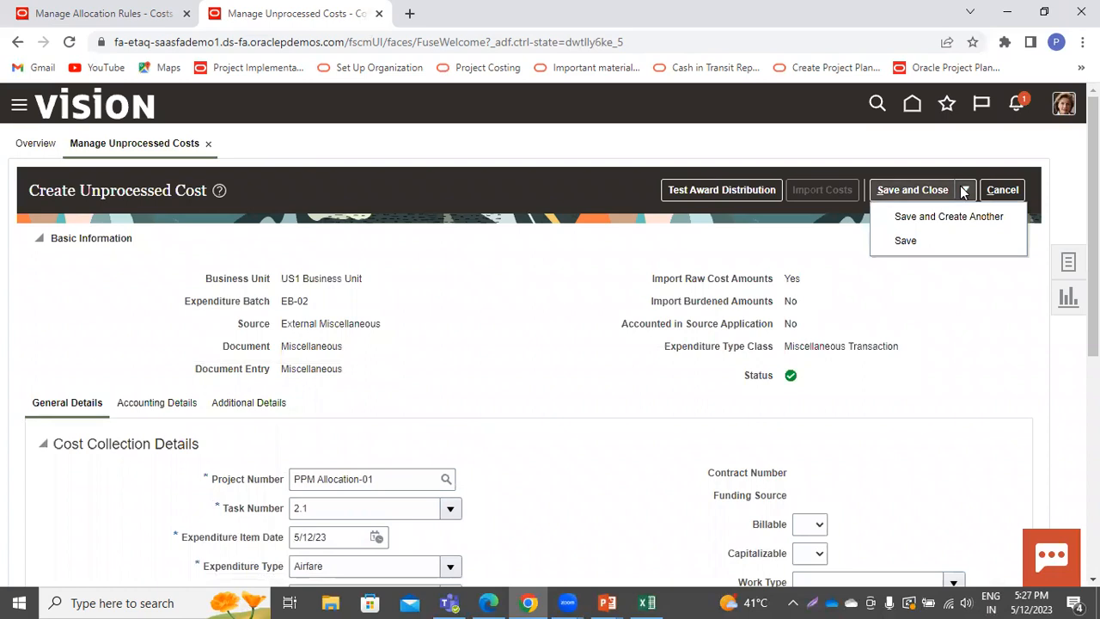
click(936, 242)
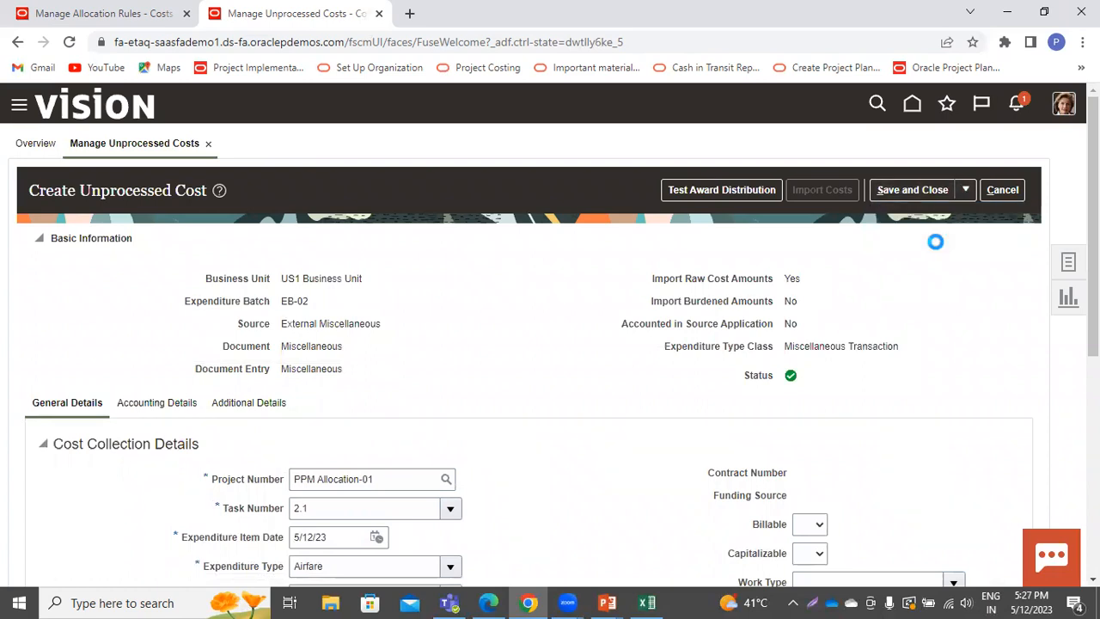
click(827, 190)
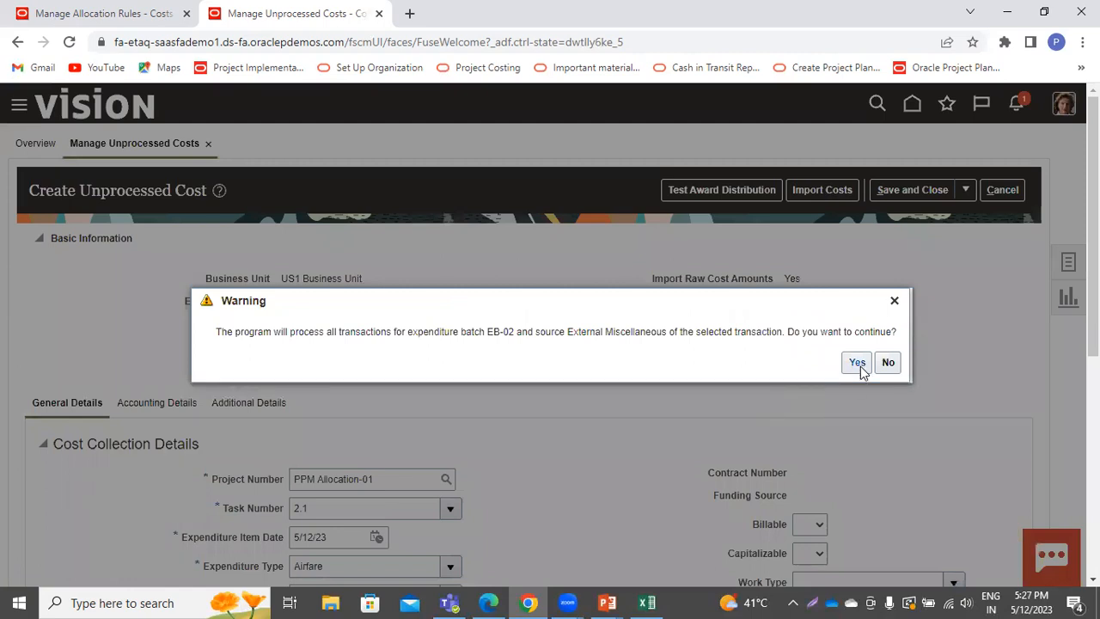
click(857, 364)
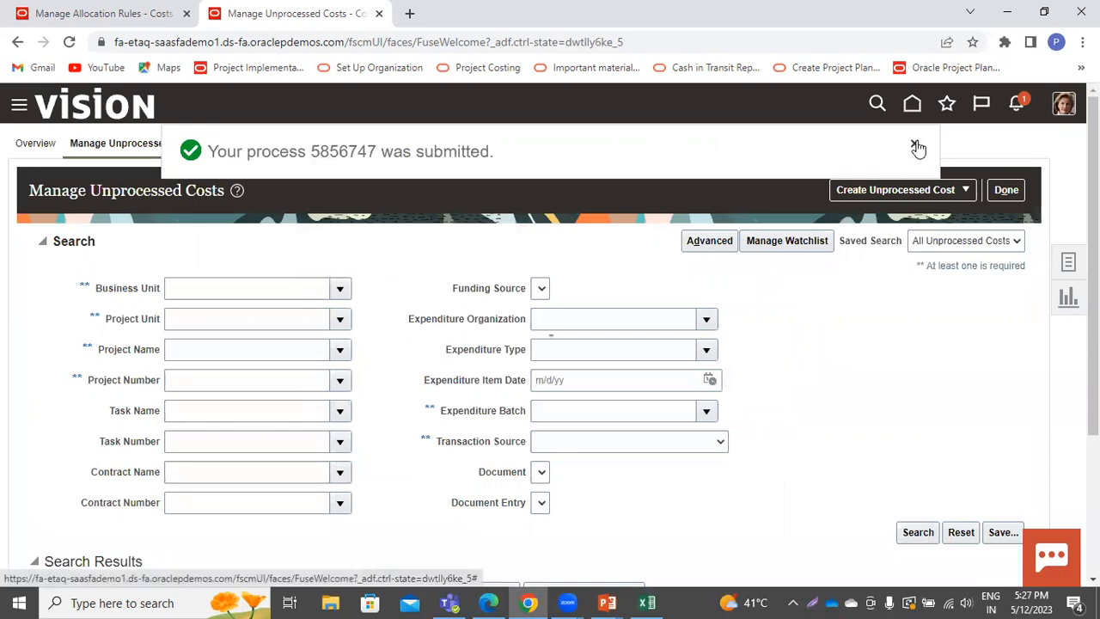
click(916, 150)
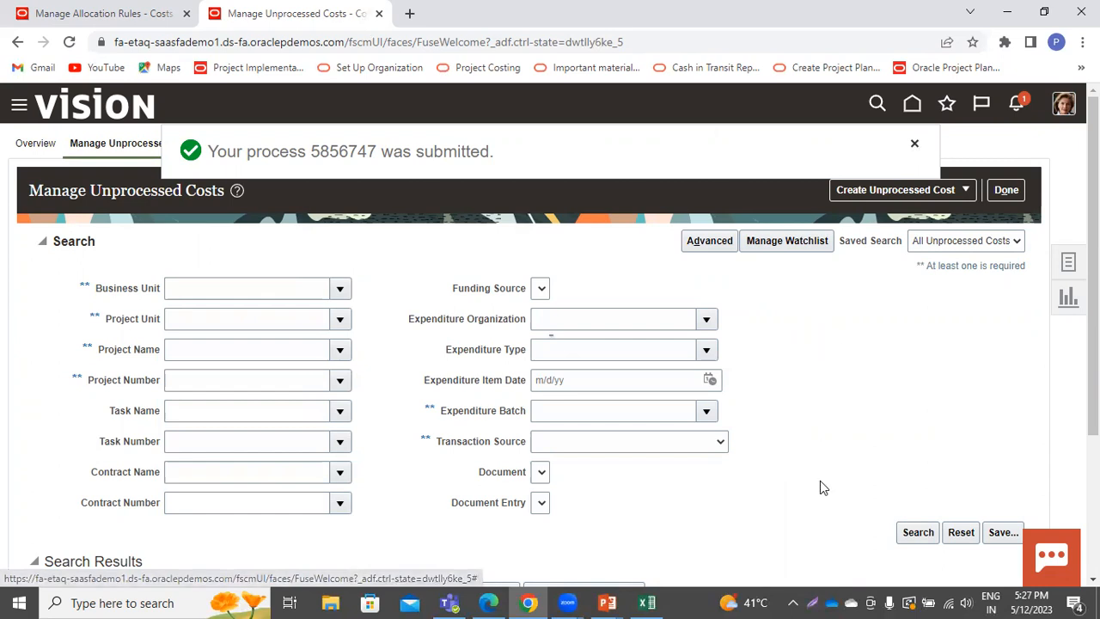
Create another unprocessed cost with expenditure batch EB-01, US1 Business Unit and source External Miscellaneous, and proceed to its details
scroll(865, 416, down, 1)
scroll(865, 416, down, 3)
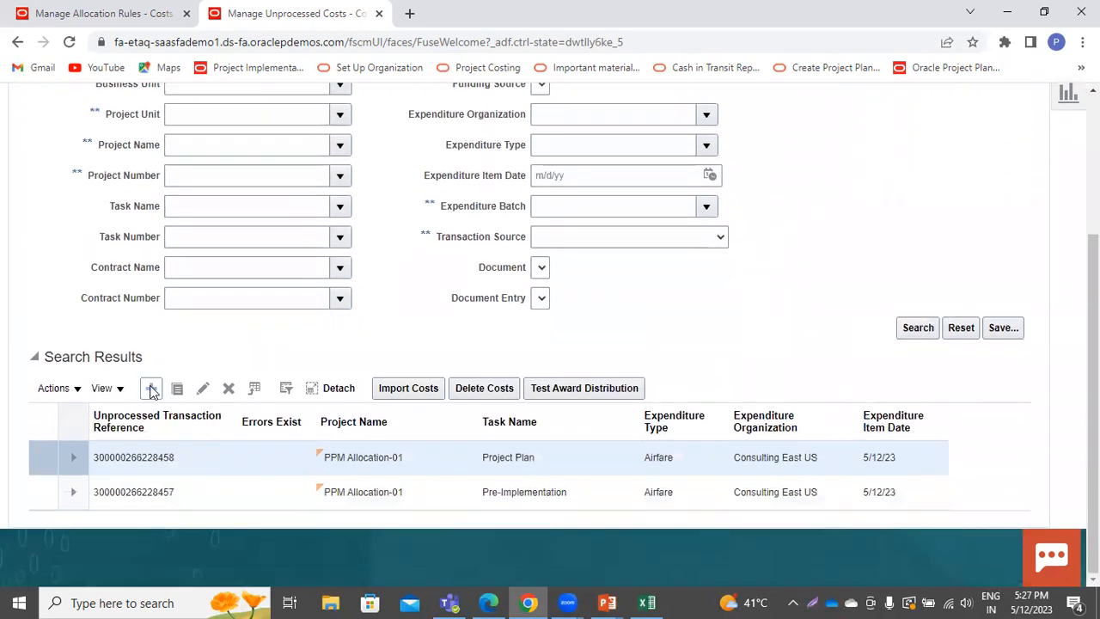
click(151, 389)
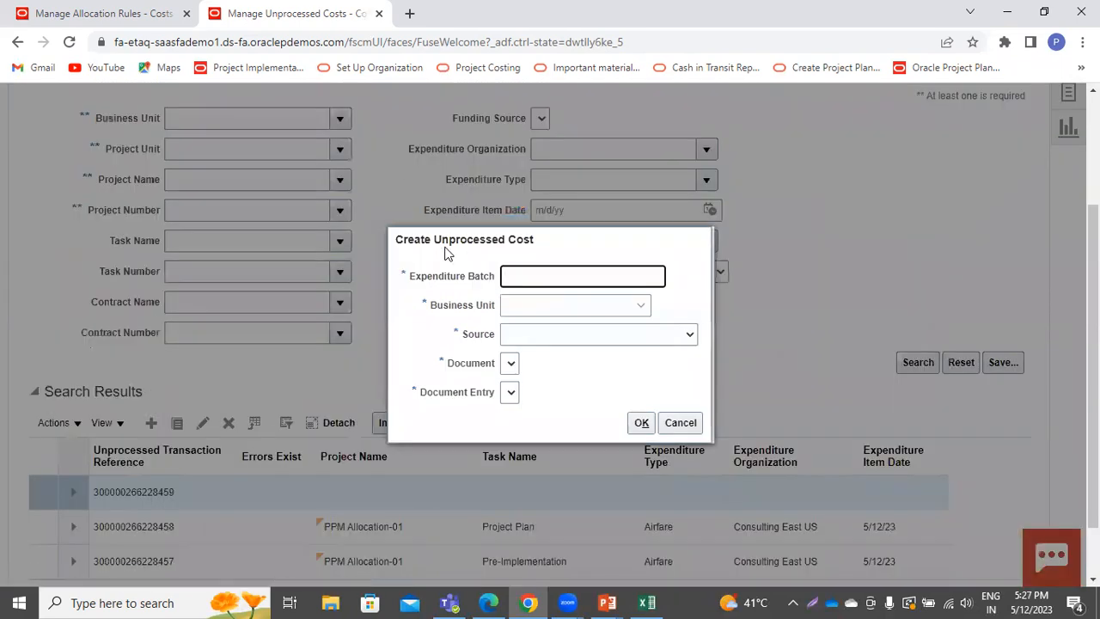
text(EB-01)
click(542, 305)
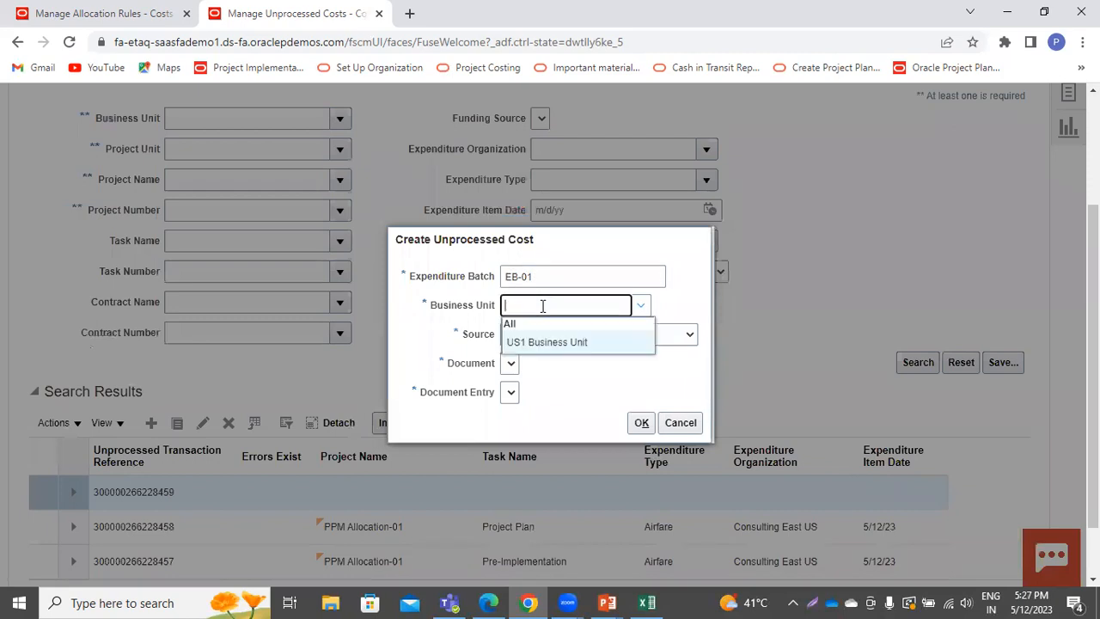
click(542, 341)
click(543, 337)
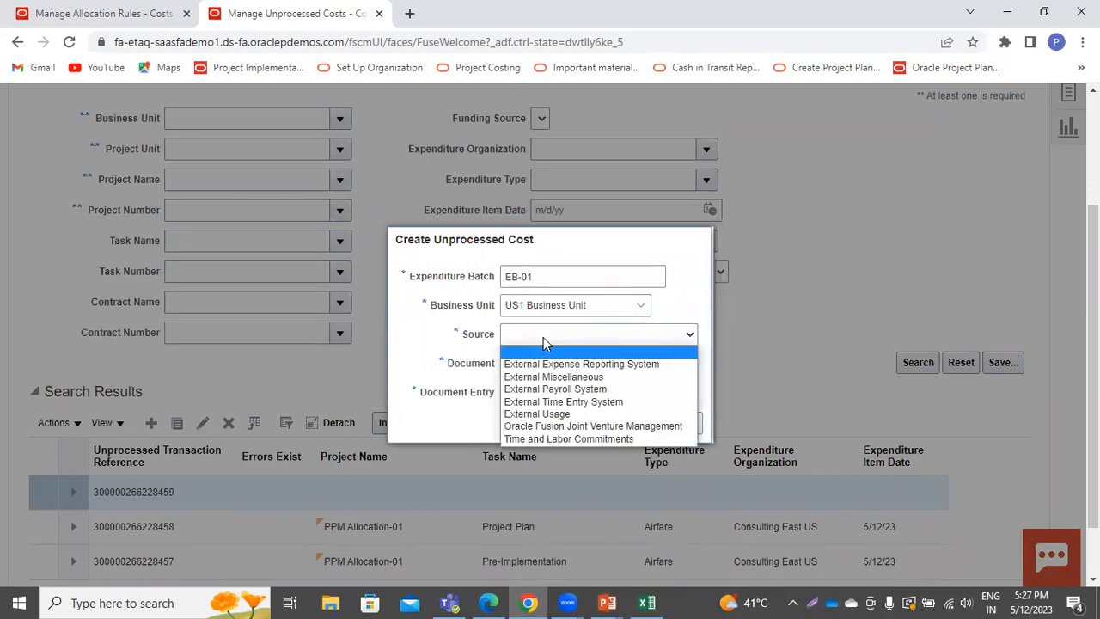
click(541, 379)
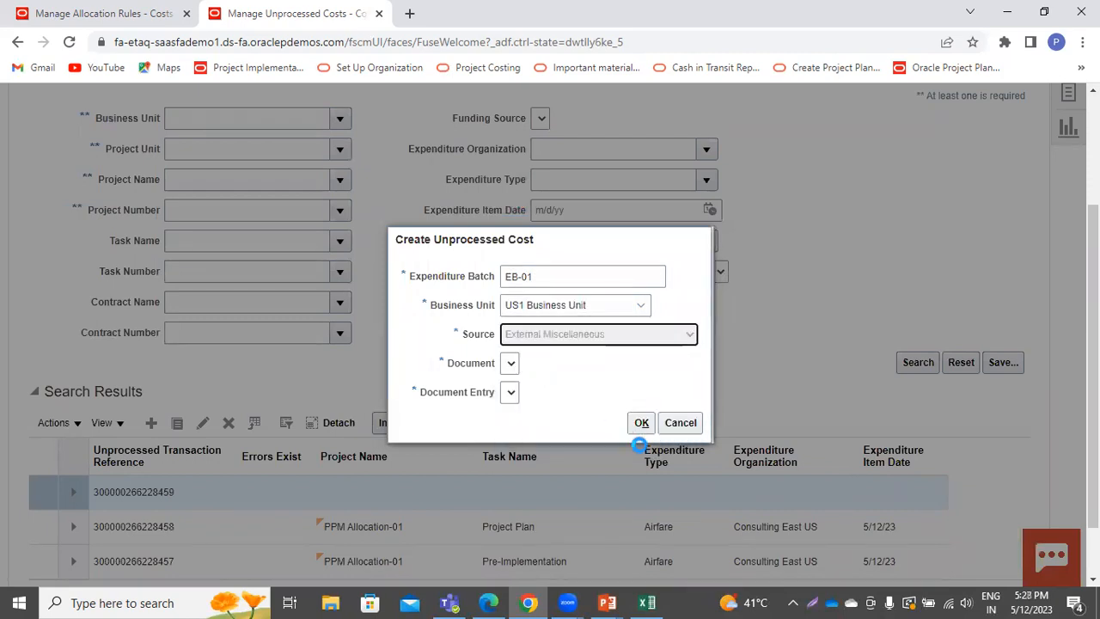
click(640, 423)
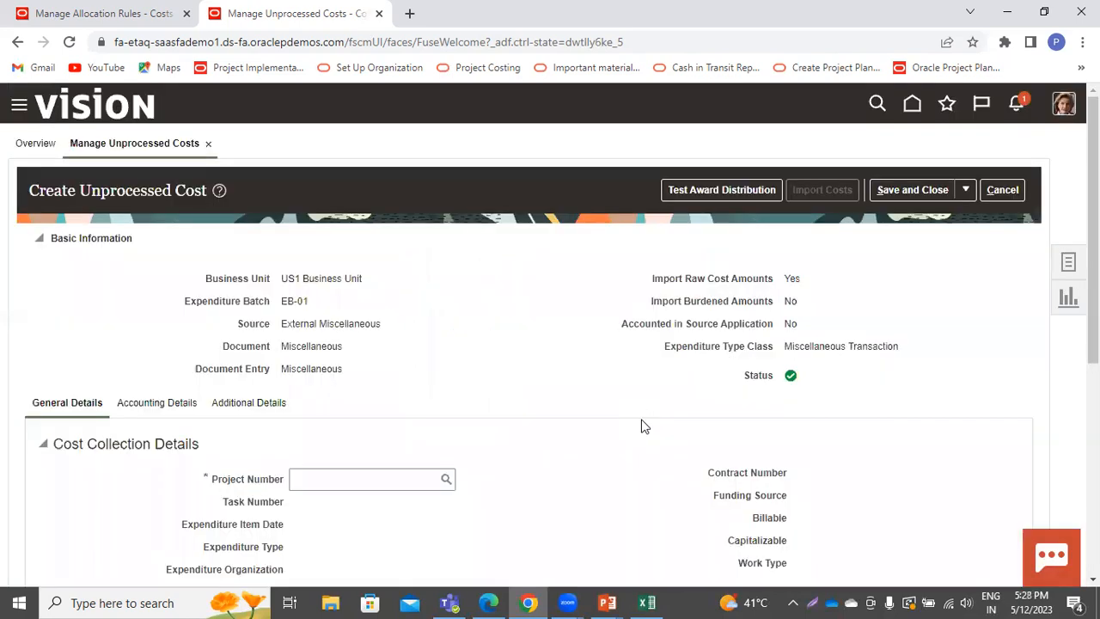
Search the project numbers for PPM and assign project PPM Allocation-02 to the unprocessed cost
click(302, 483)
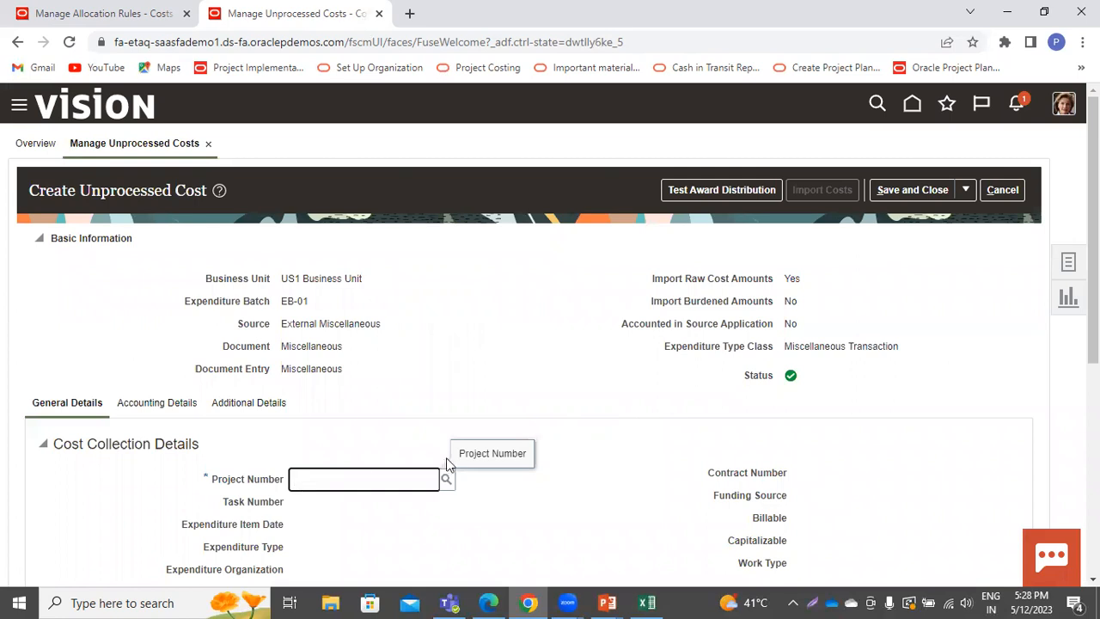
click(447, 479)
click(487, 316)
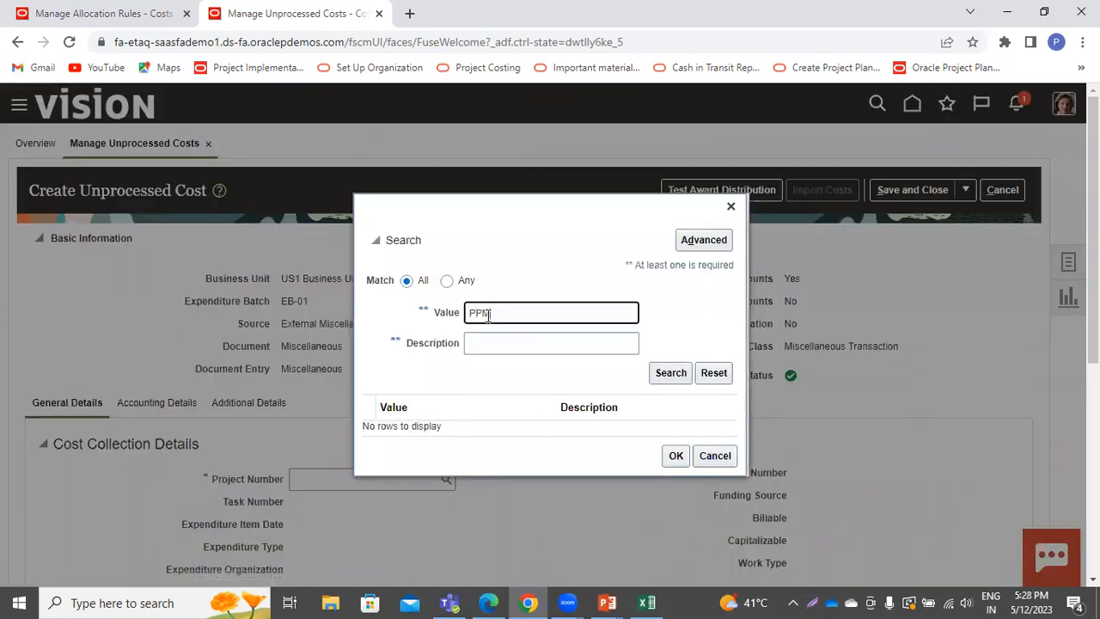
text(PPM)
key(Return)
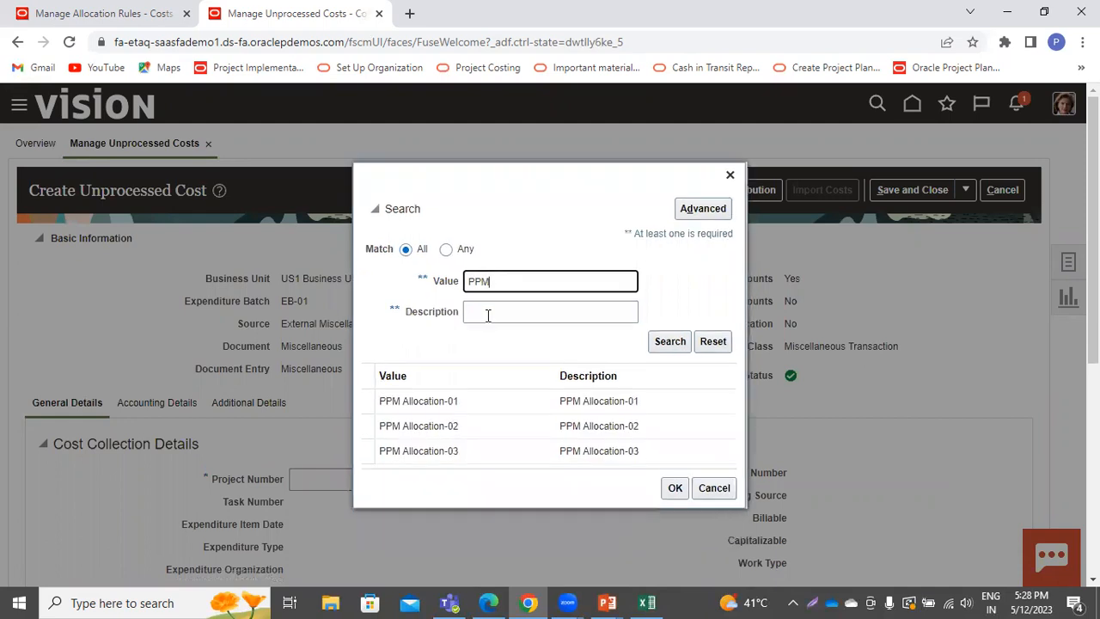
click(445, 434)
click(675, 488)
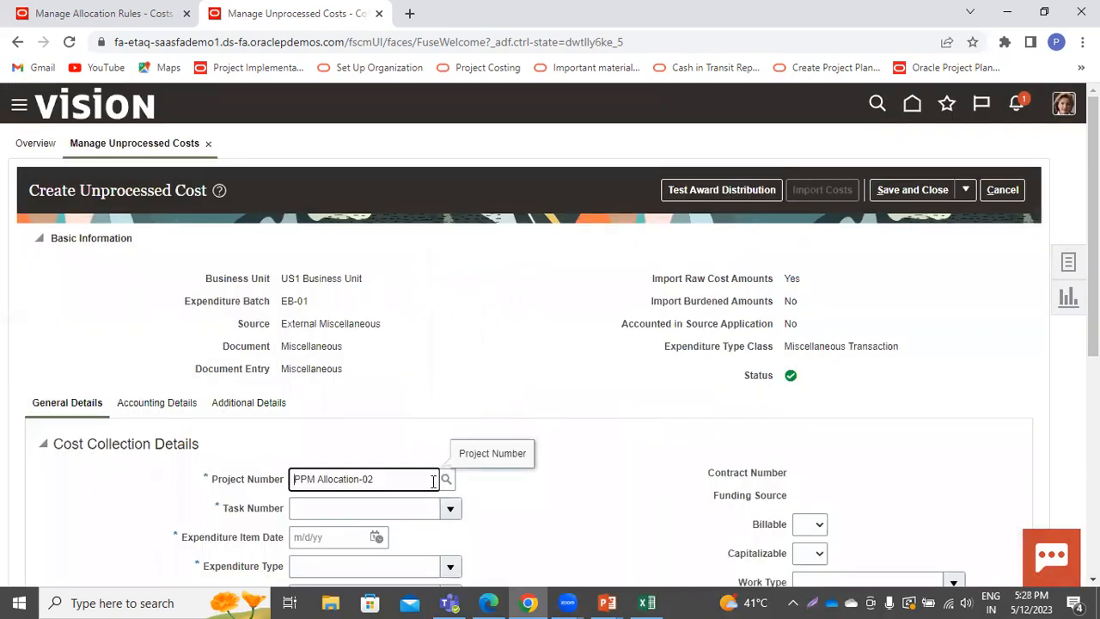
Set the task number to 5.1 and the expenditure item date to 5/12/23
click(451, 508)
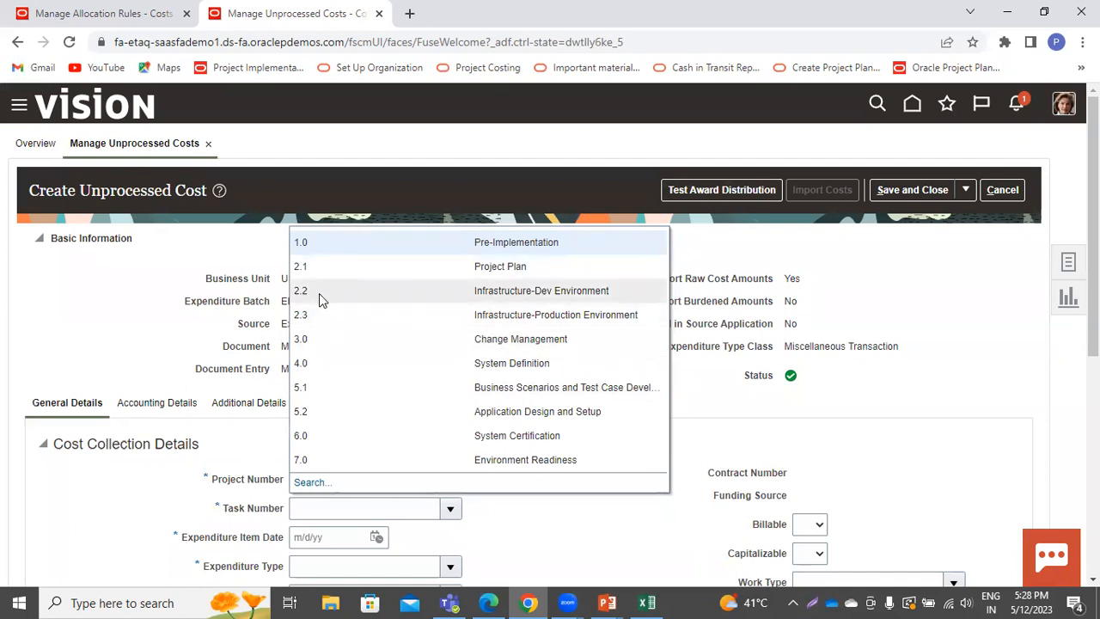
click(331, 394)
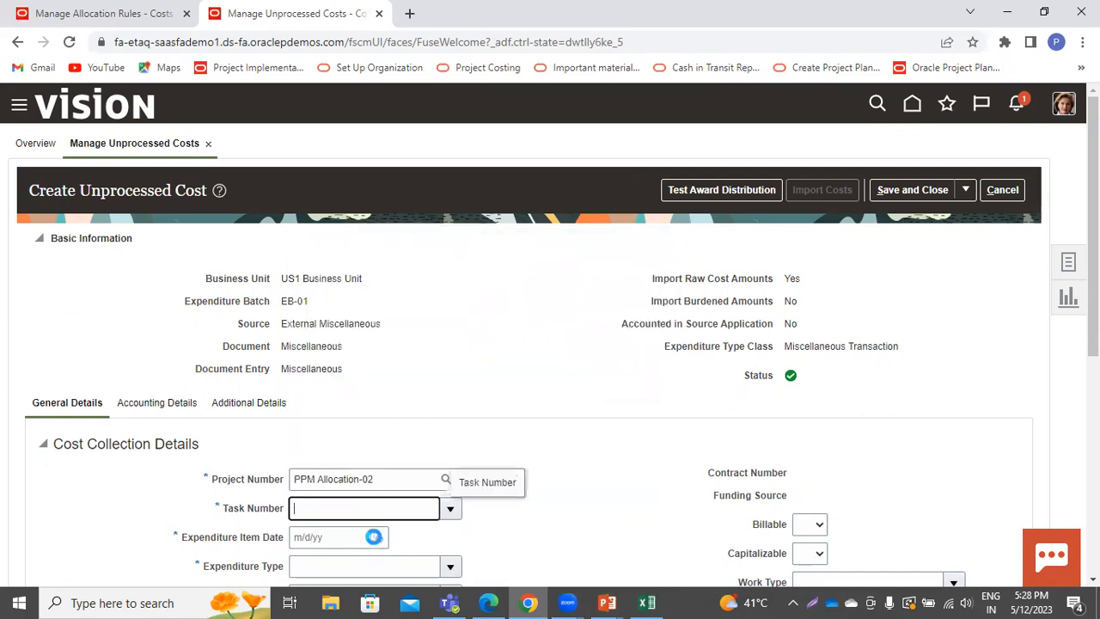
click(376, 539)
click(537, 431)
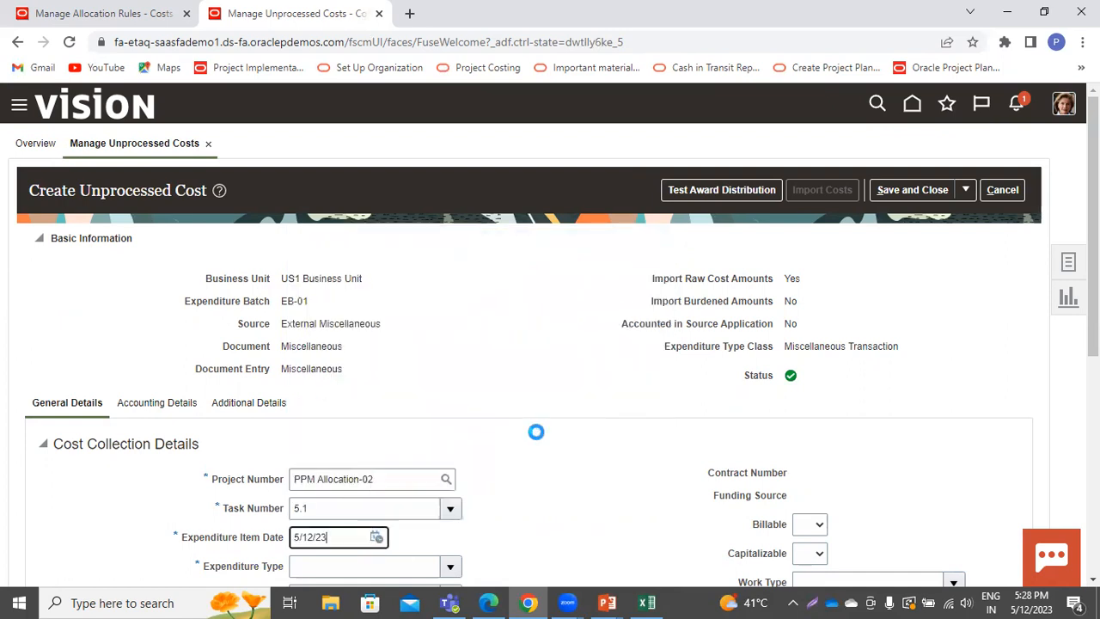
Choose Airfare as the expenditure type and Consulting East US as the expenditure organization for the PPM Allocation-02 cost
scroll(479, 494, down, 3)
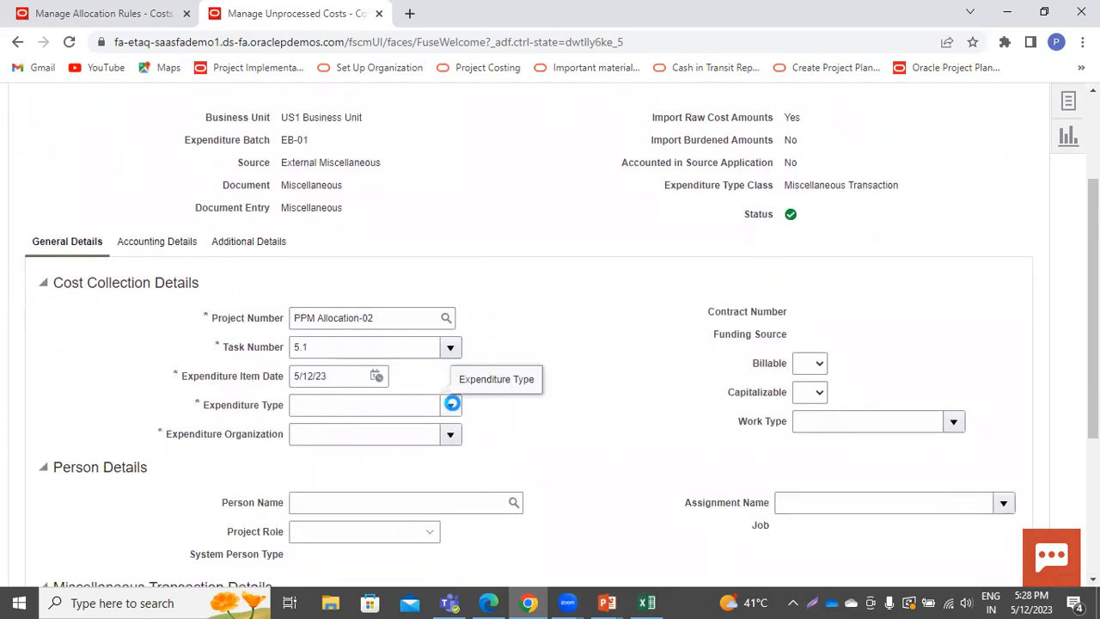
click(450, 406)
click(363, 156)
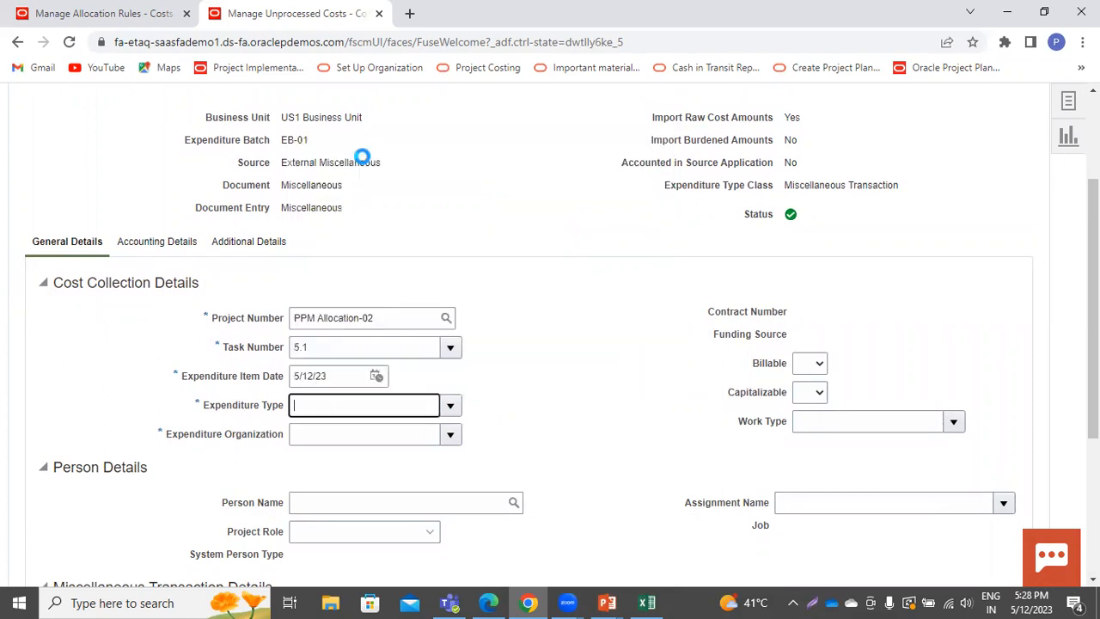
click(448, 438)
click(376, 175)
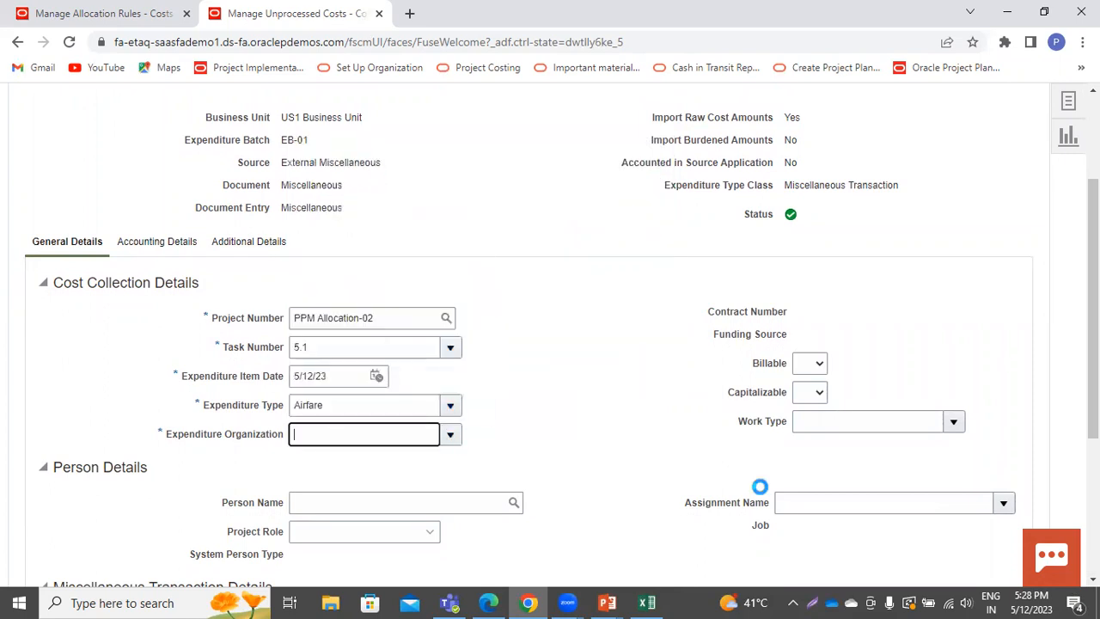
Complete the miscellaneous transaction details with quantity 1, original transaction reference EB-1234 and a transaction raw cost of 100000 USD
scroll(759, 484, down, 1)
scroll(559, 472, down, 5)
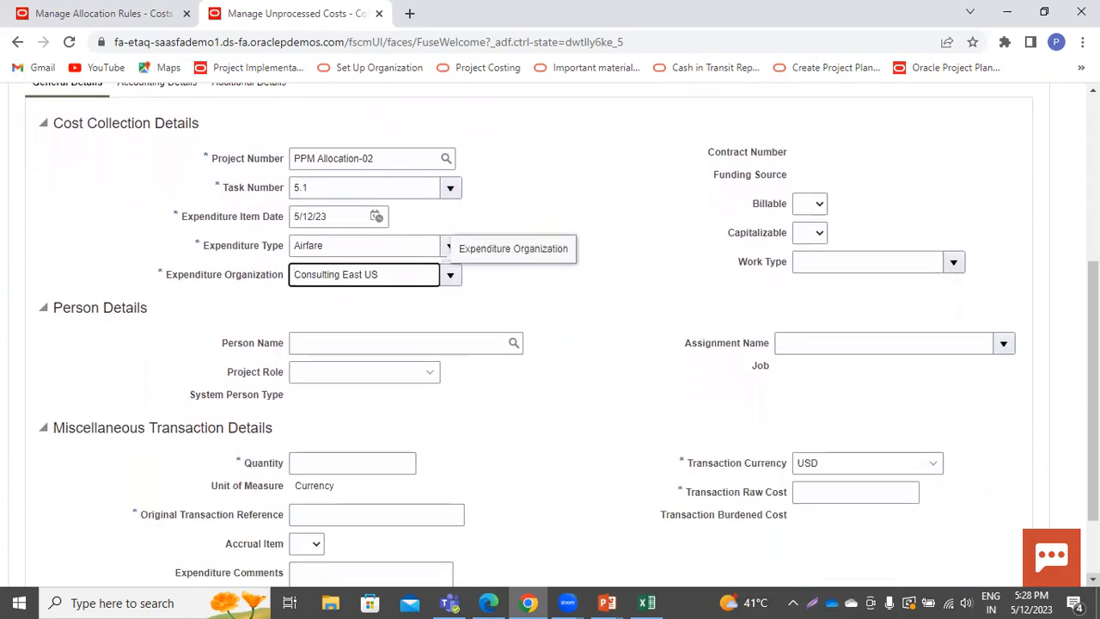
click(339, 368)
text(1)
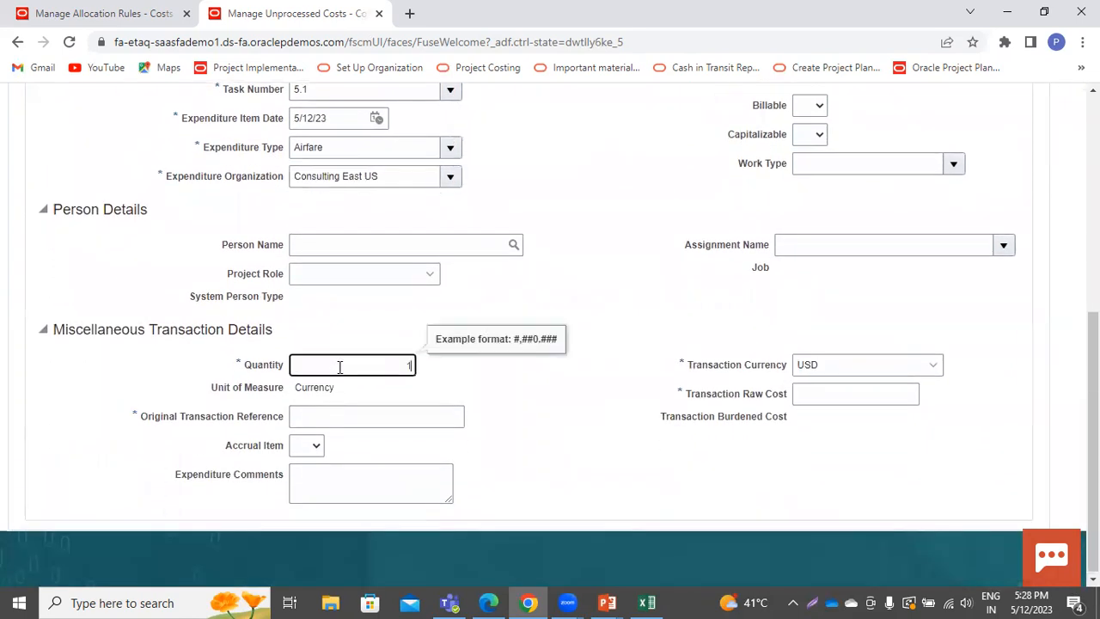
click(325, 417)
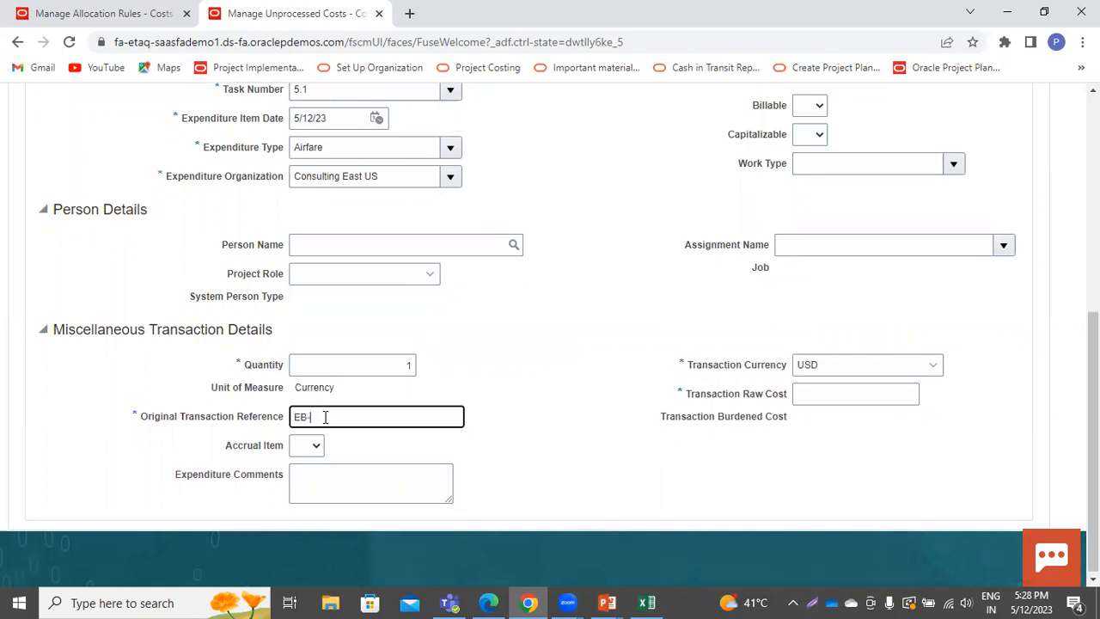
click(885, 392)
text(100000)
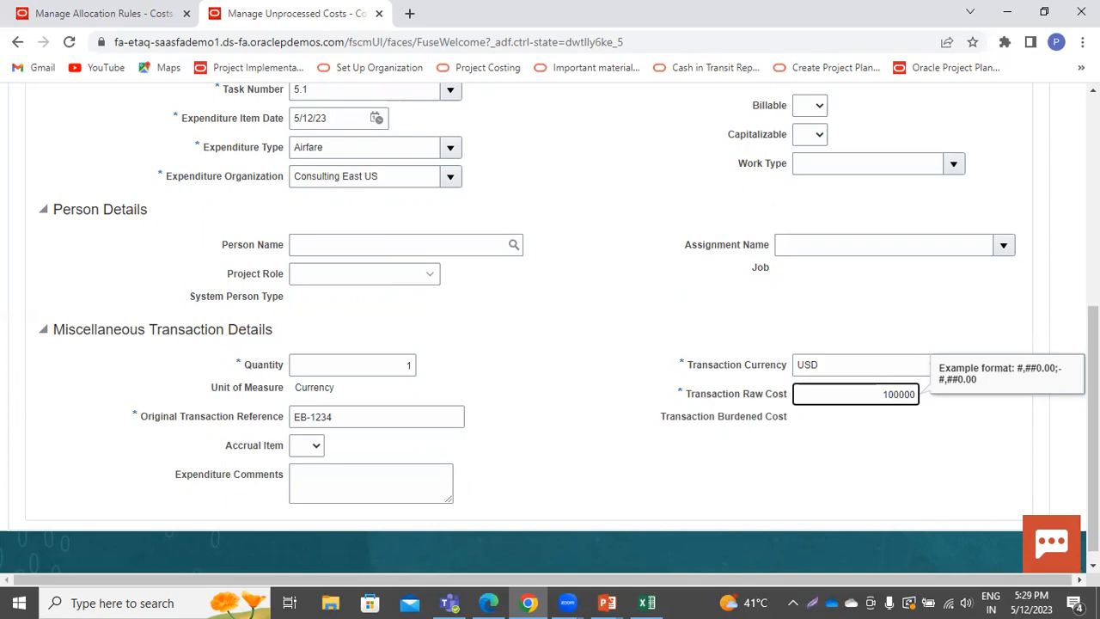
Save the unprocessed cost, submit the cost import for all transactions in batch EB-01 and return to the home page
scroll(894, 97, up, 5)
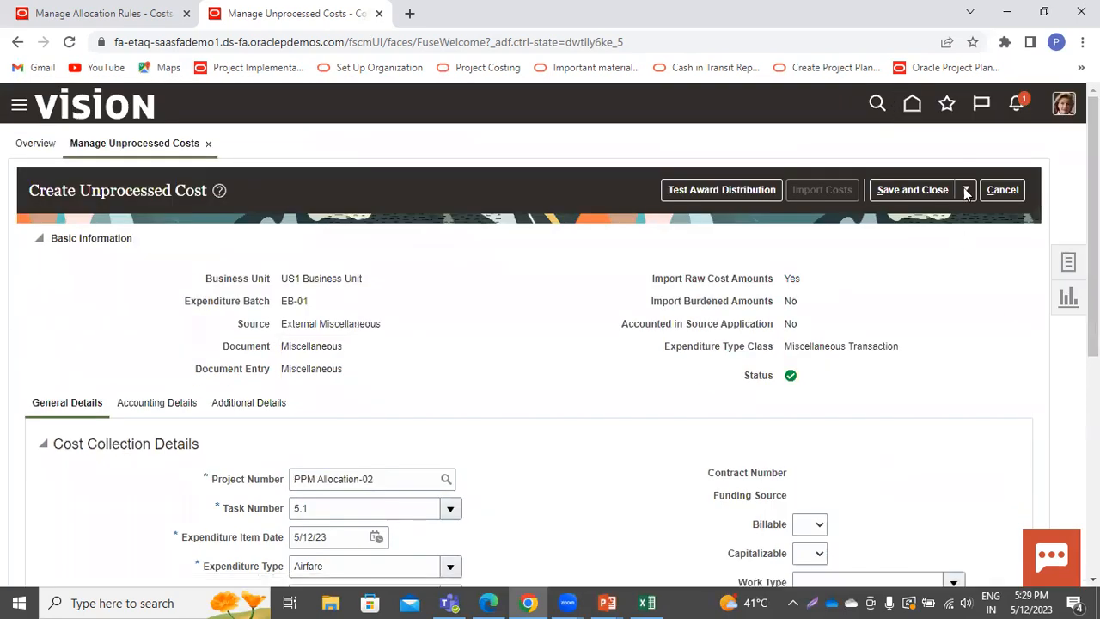
click(967, 189)
click(912, 234)
click(826, 190)
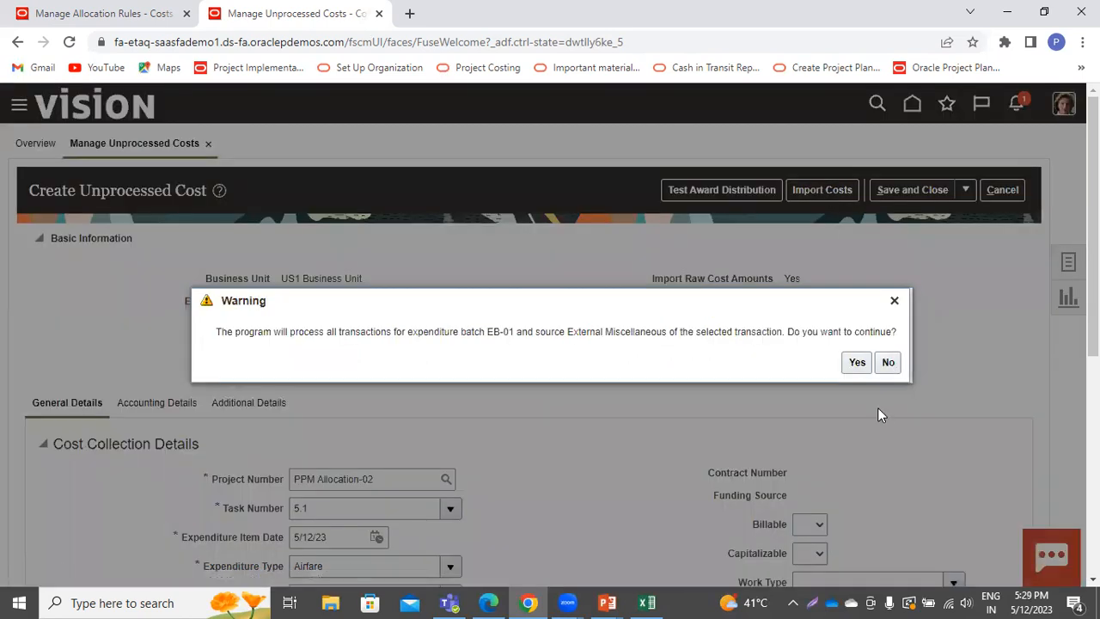
click(857, 362)
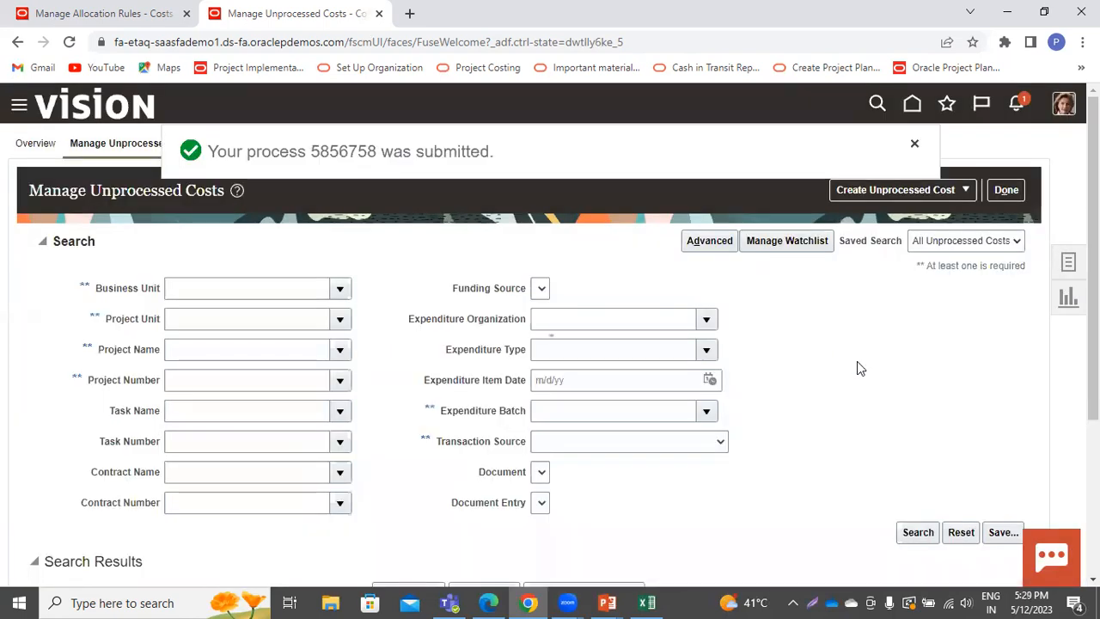
click(913, 140)
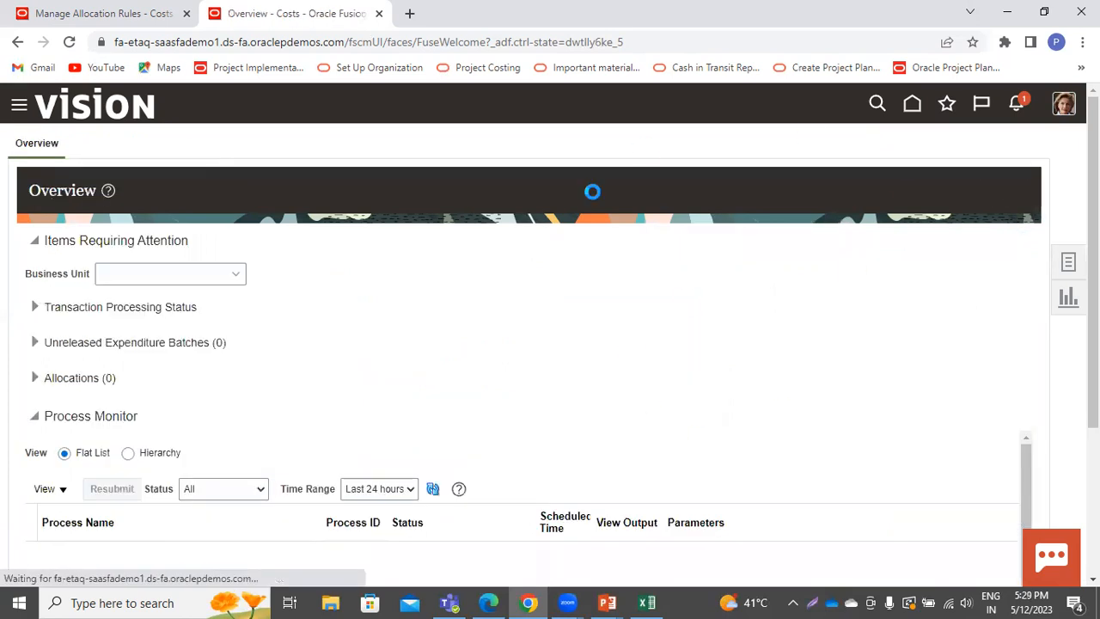
click(913, 104)
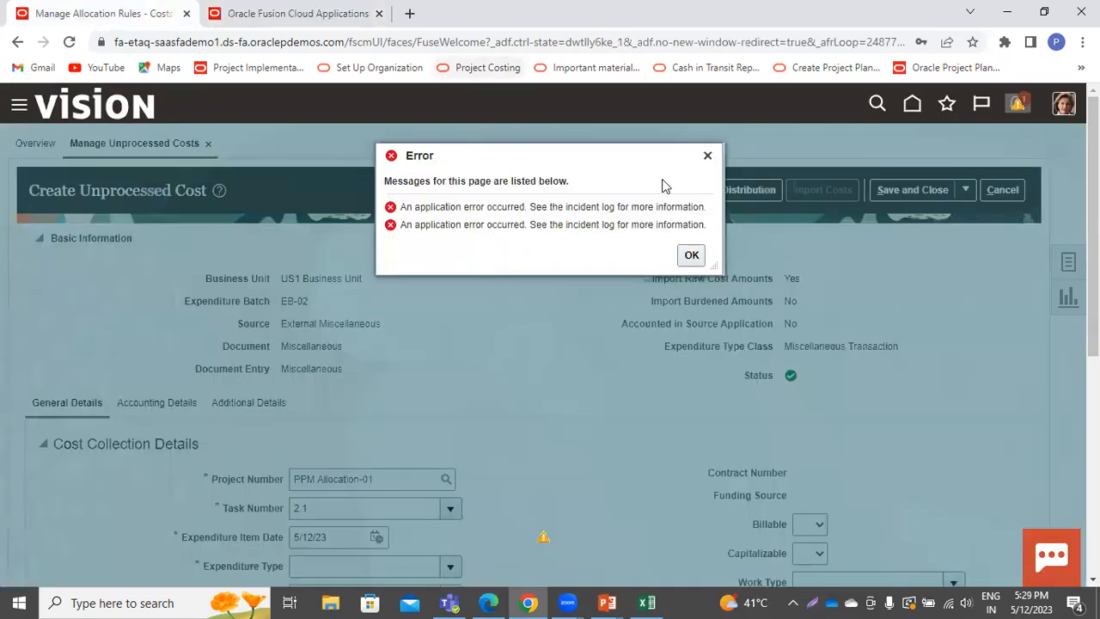
Try to choose an expenditure type for the leftover EB-02 cost entry of PPM Allocation-01 and cancel the entry
click(708, 157)
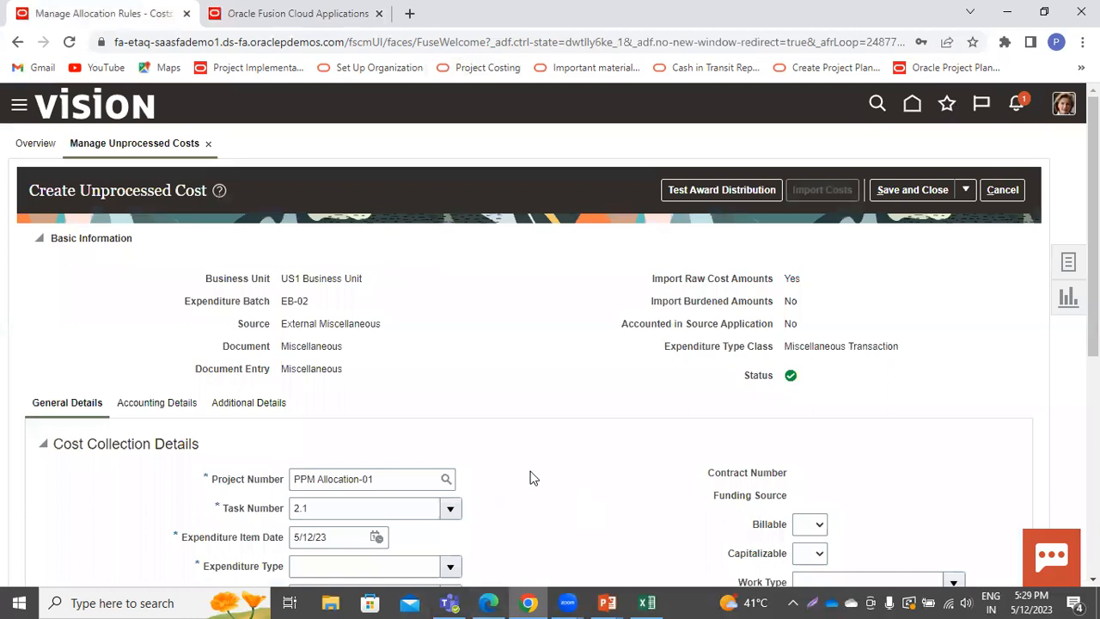
scroll(530, 478, down, 1)
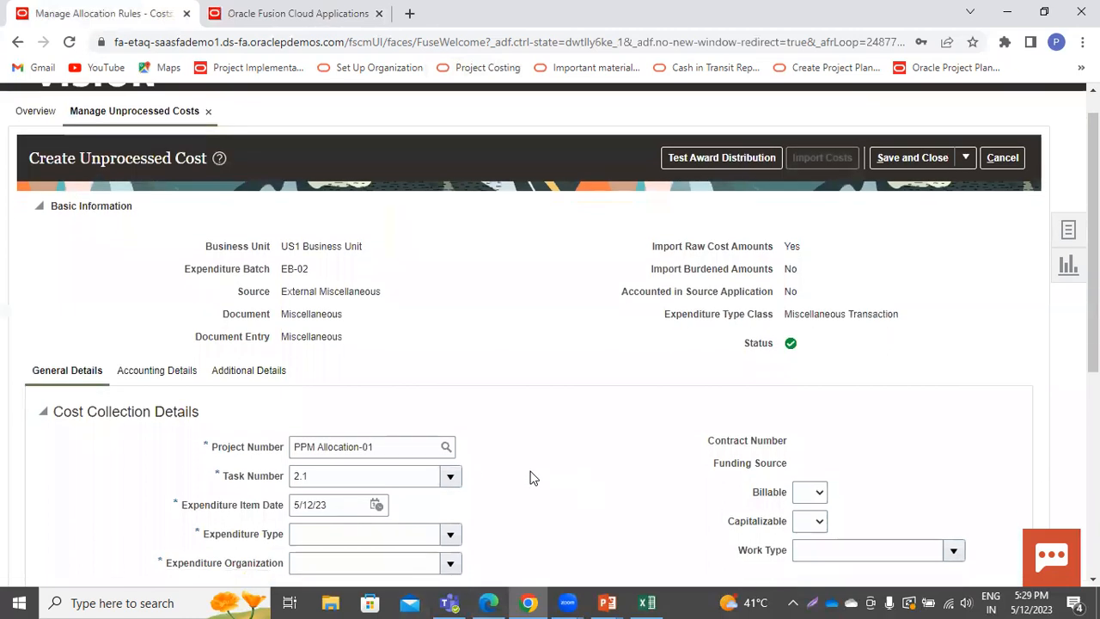
scroll(530, 478, down, 3)
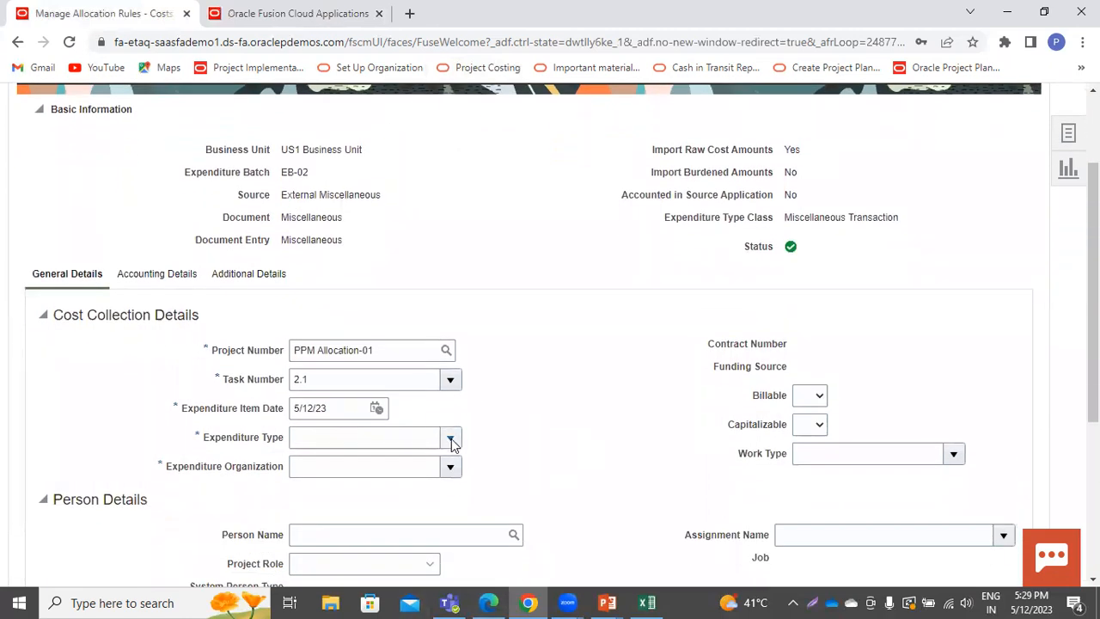
click(450, 437)
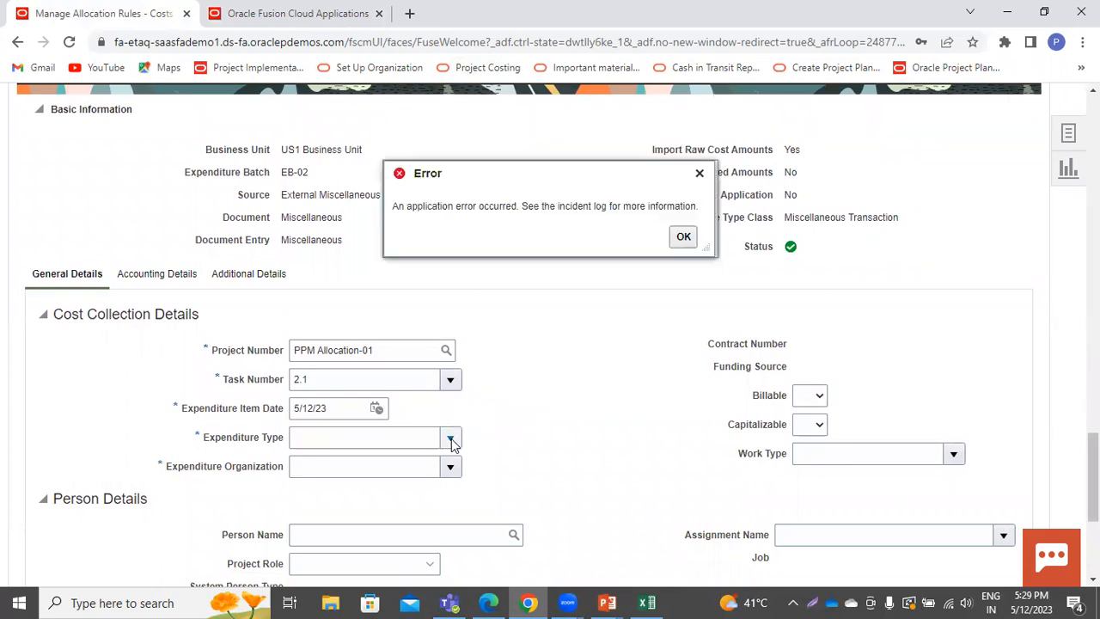
click(683, 237)
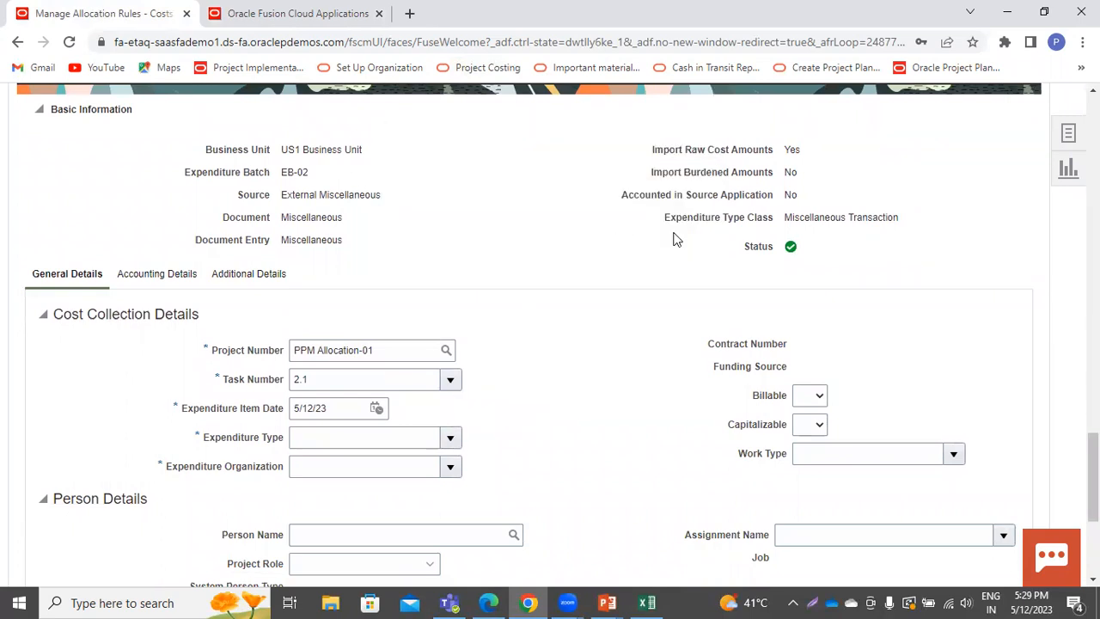
scroll(886, 299, up, 3)
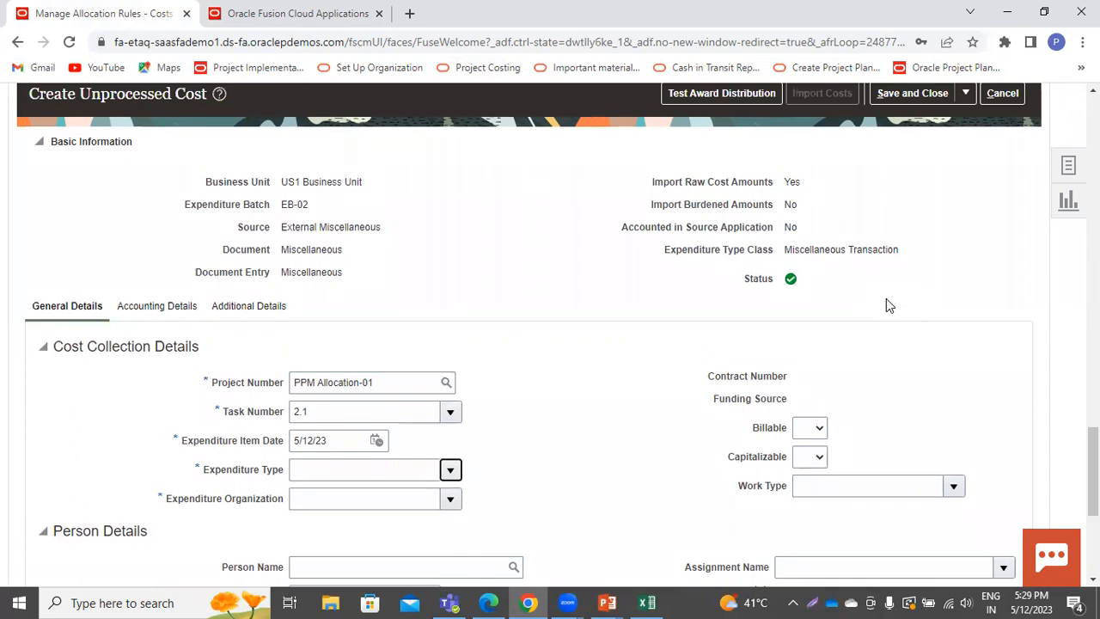
click(1004, 258)
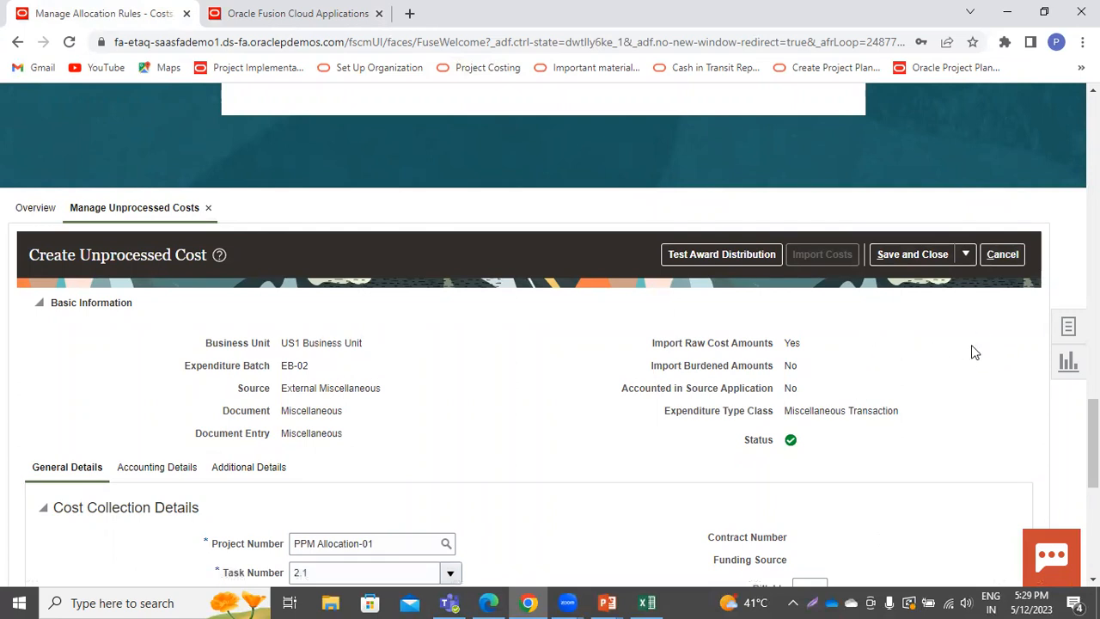
scroll(972, 344, down, 5)
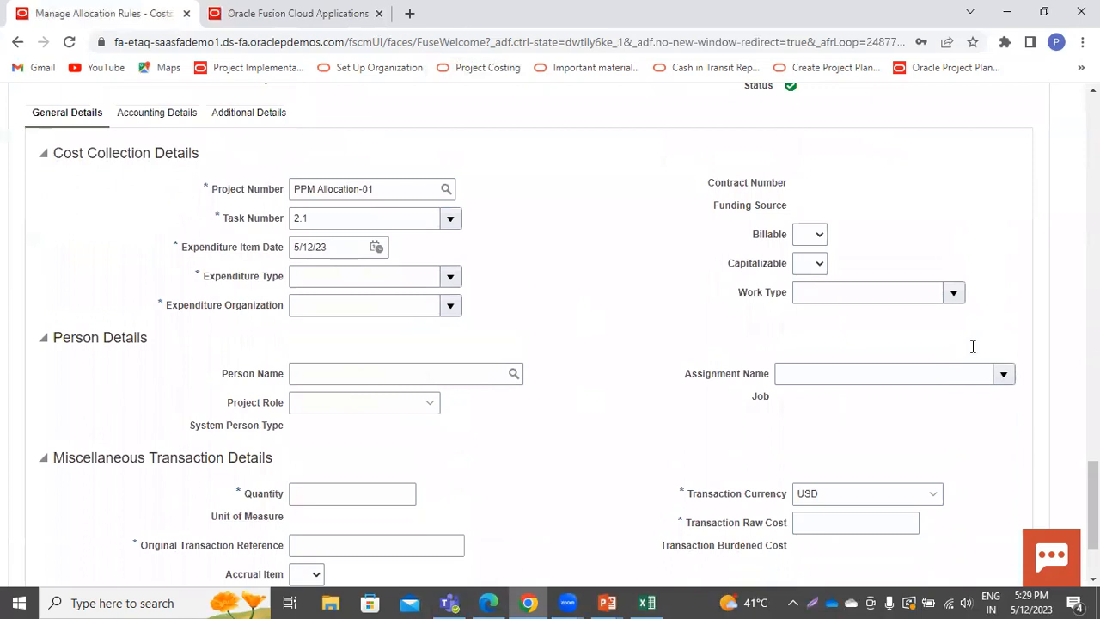
scroll(973, 347, up, 4)
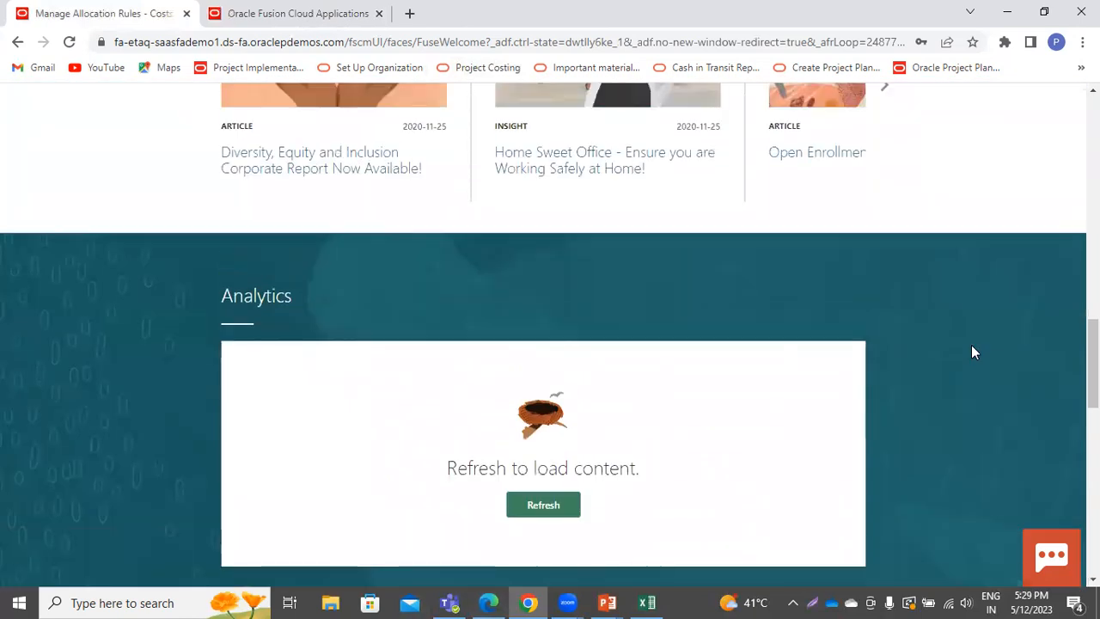
scroll(972, 353, down, 1)
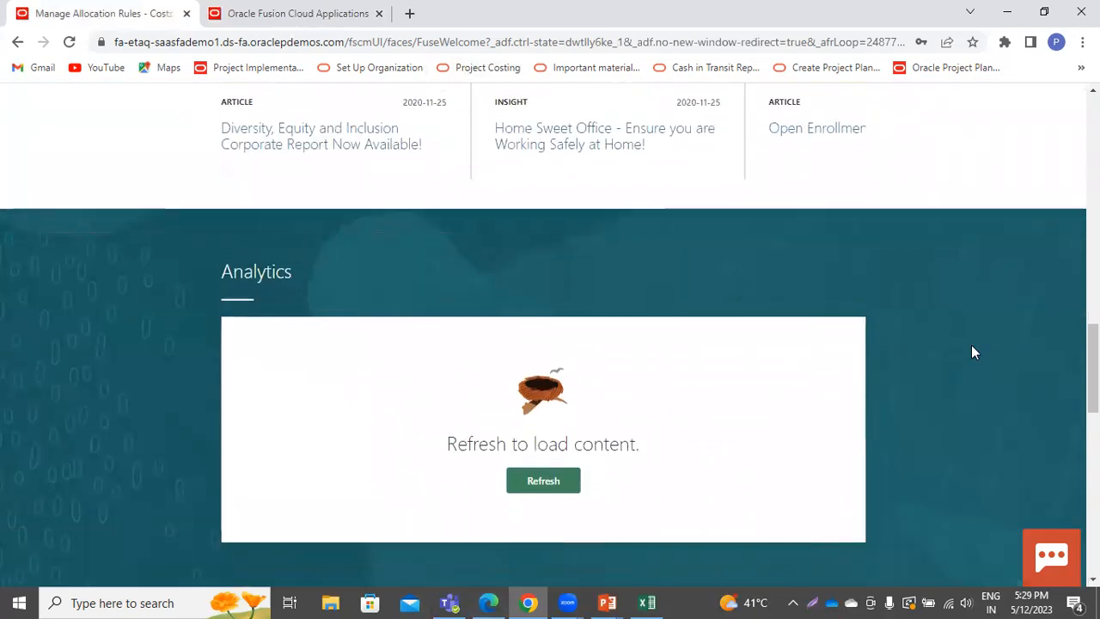
click(550, 471)
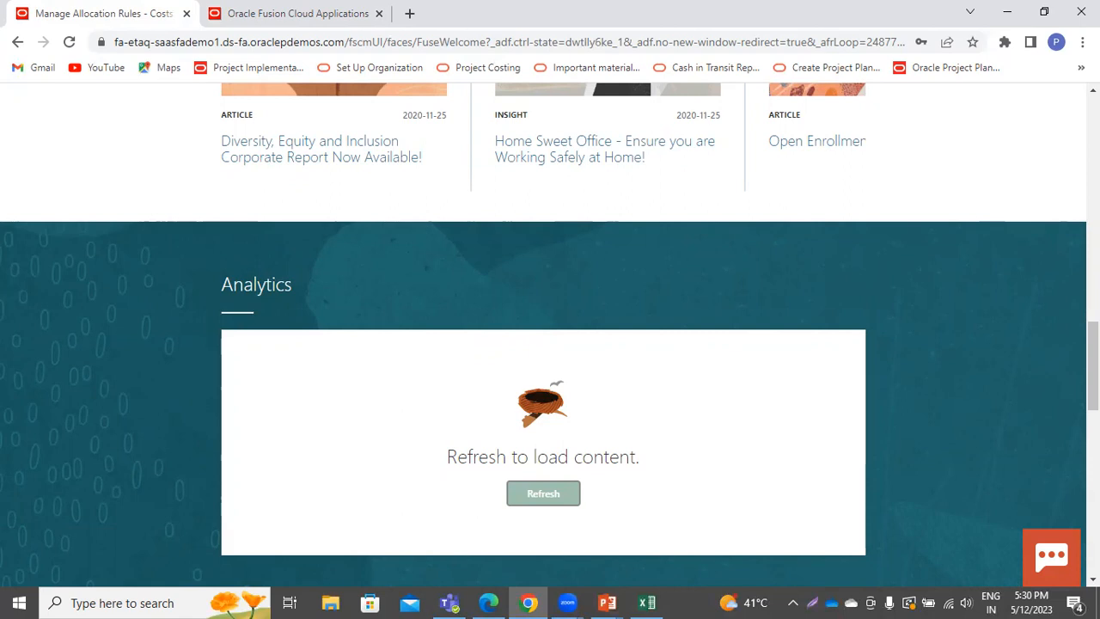
Go to Project Financial Management and open the financial project plan of project PPM Allocation-01
scroll(551, 335, up, 2)
drag(1093, 310, 1093, 134)
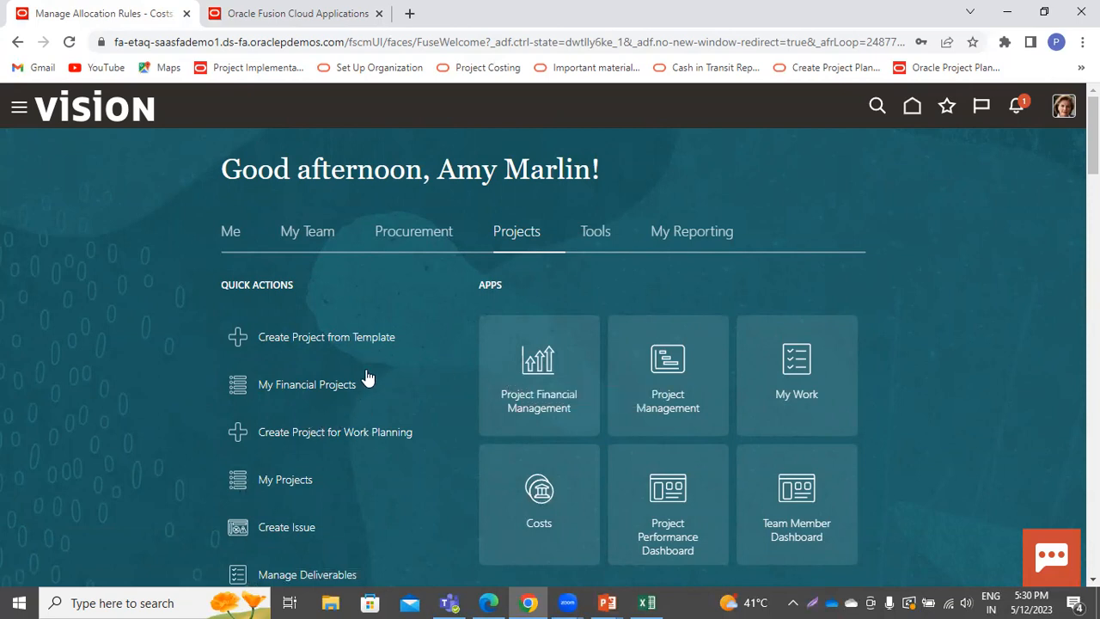
click(564, 319)
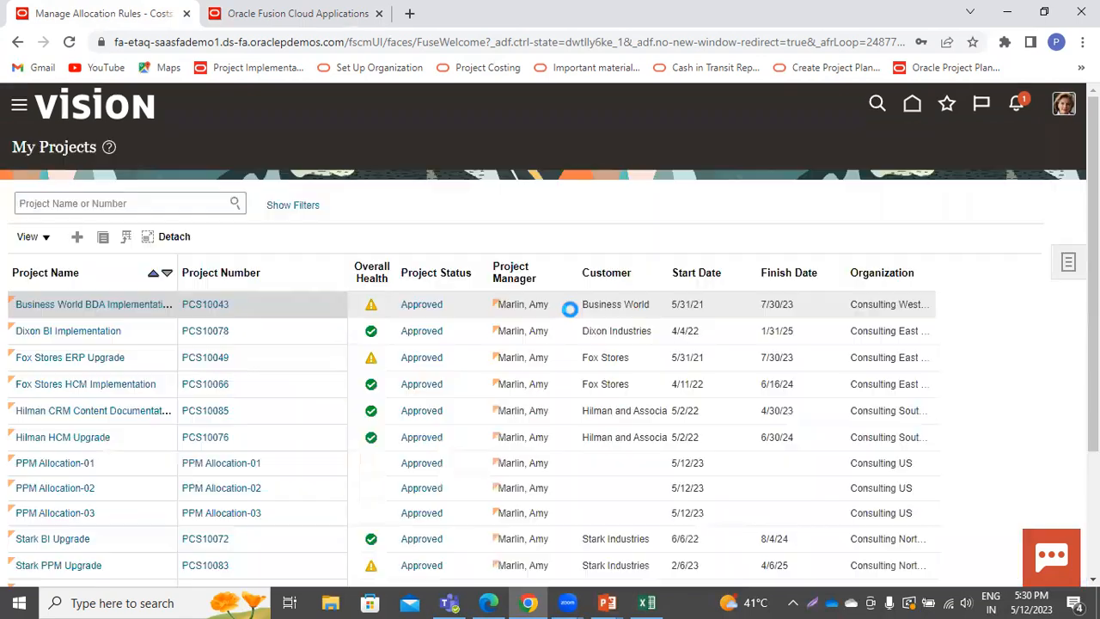
click(67, 463)
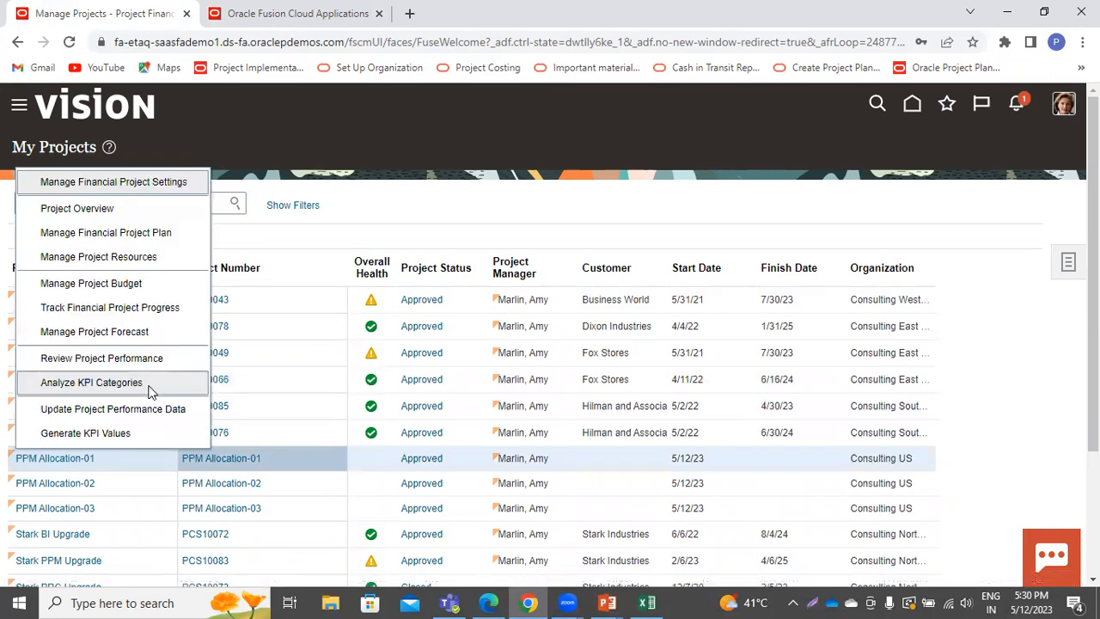
click(129, 234)
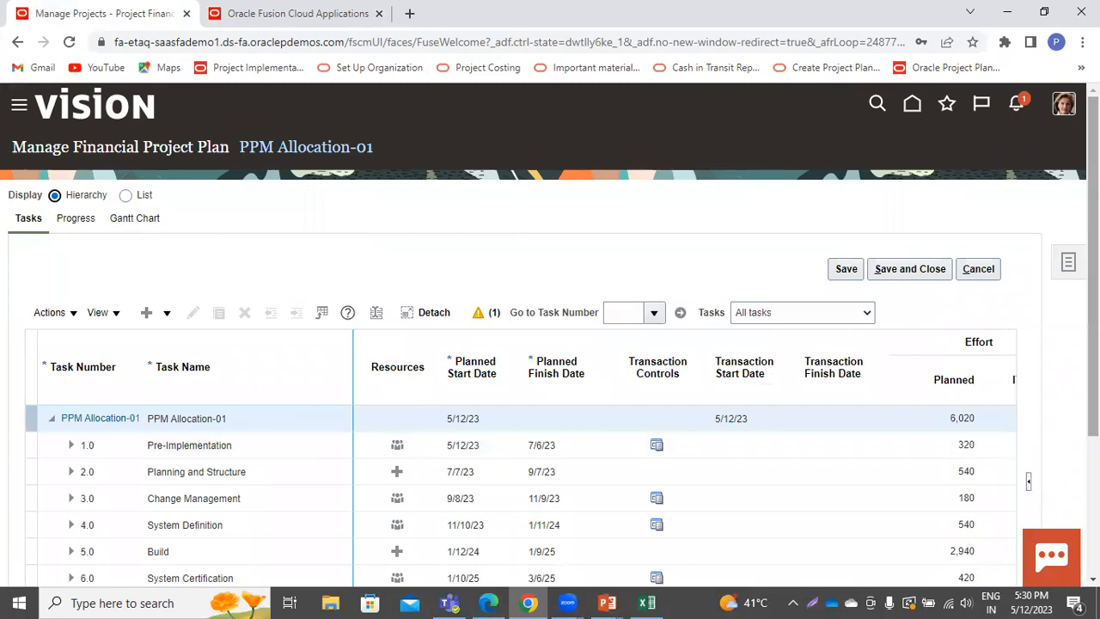
scroll(550, 344, down, 2)
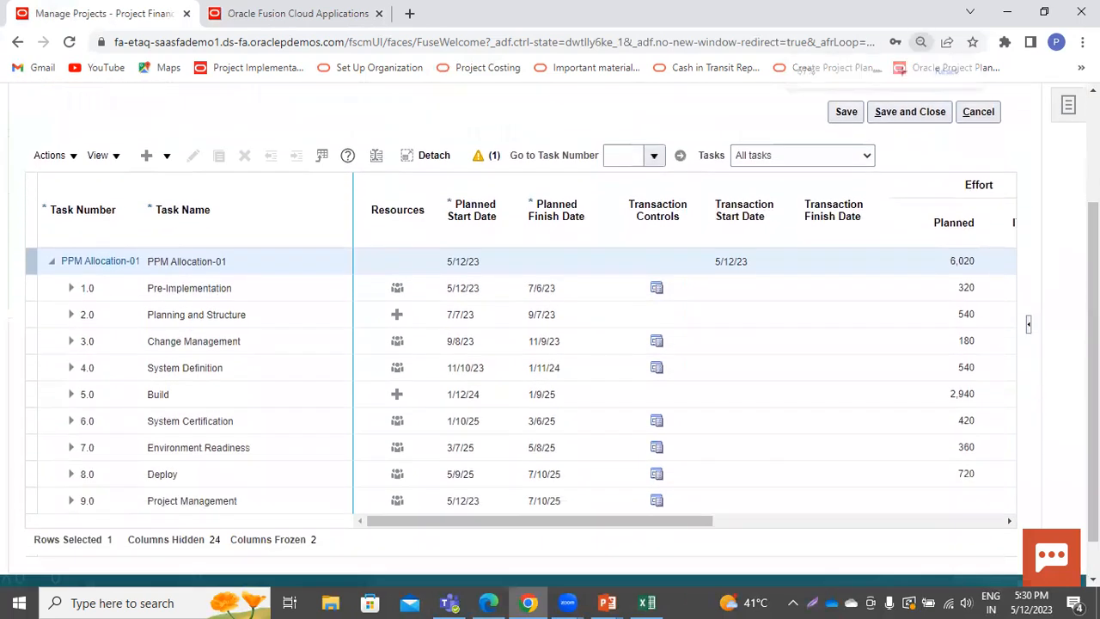
Review the planned and ITD actual raw costs per task in PPM Allocation-01's financial plan, and save and close it
scroll(550, 343, down, 3)
scroll(550, 344, up, 7)
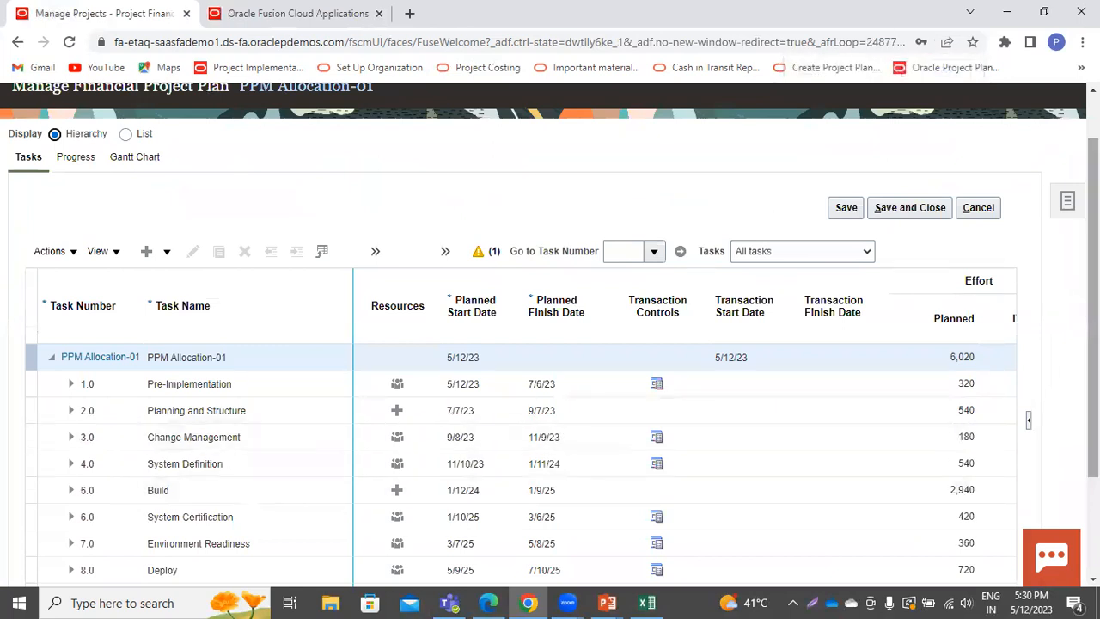
scroll(680, 490, down, 2)
drag(690, 478, 889, 476)
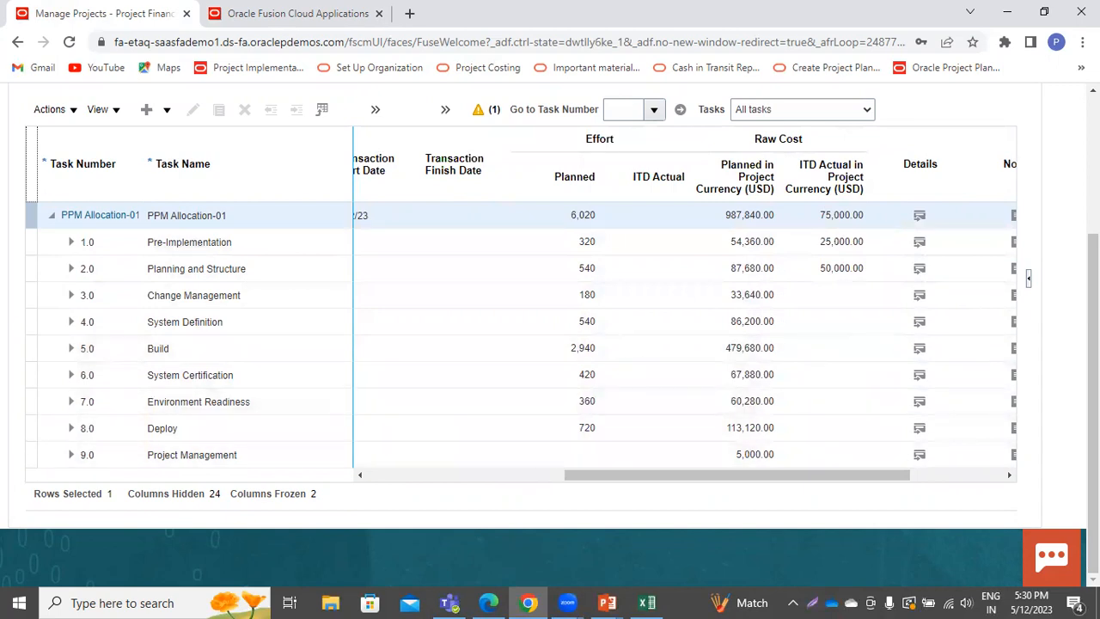
scroll(1074, 283, up, 3)
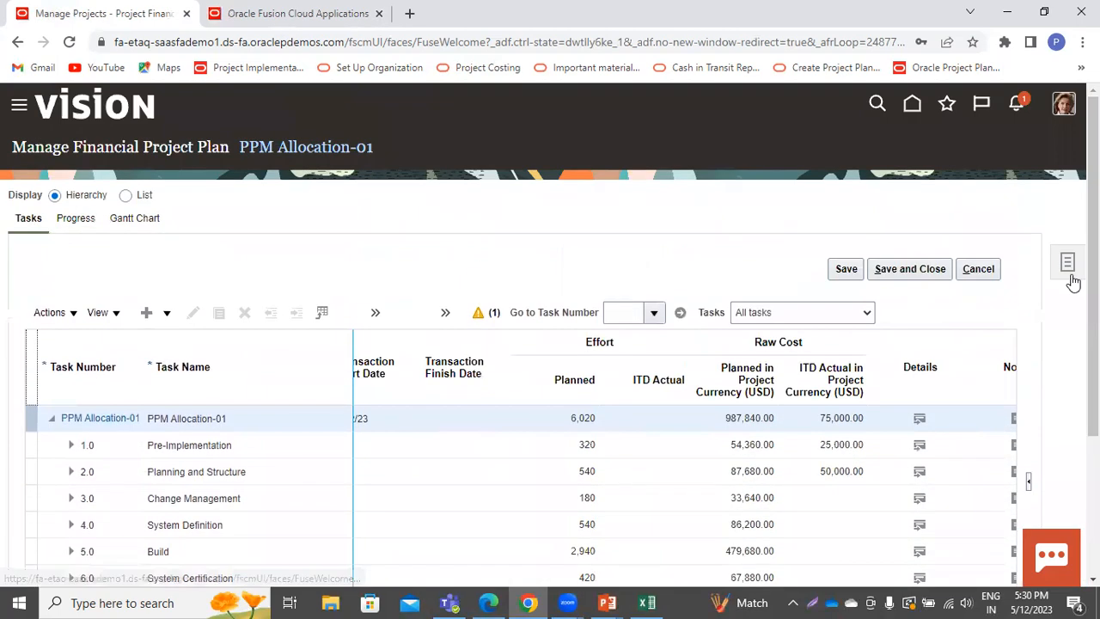
click(935, 275)
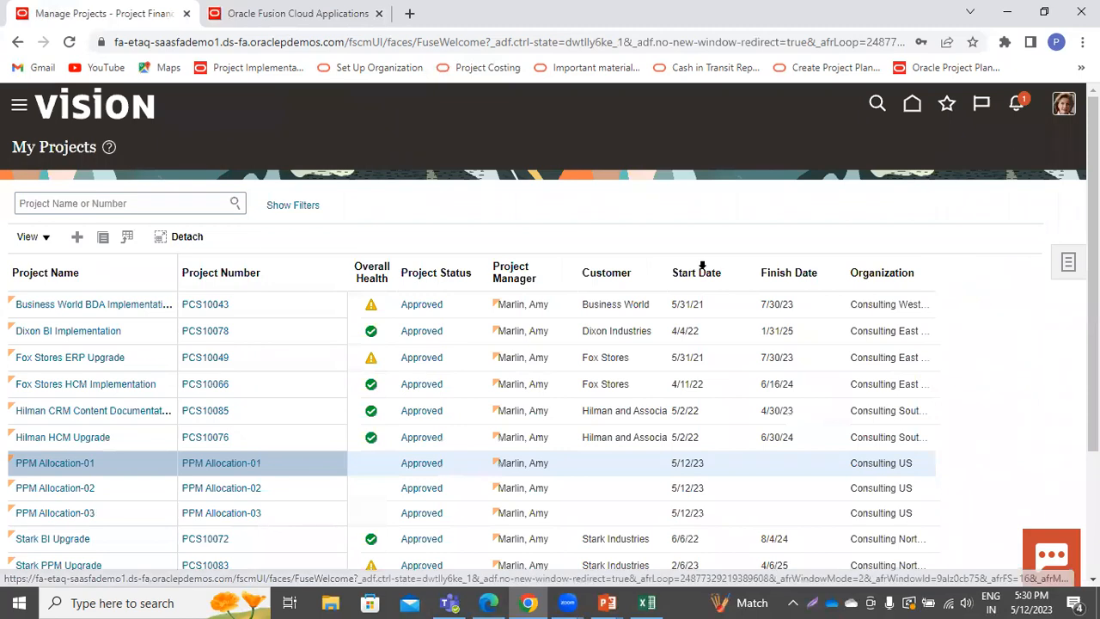
Open the financial project plan of project PPM Allocation-02 and expand its task hierarchy
click(64, 496)
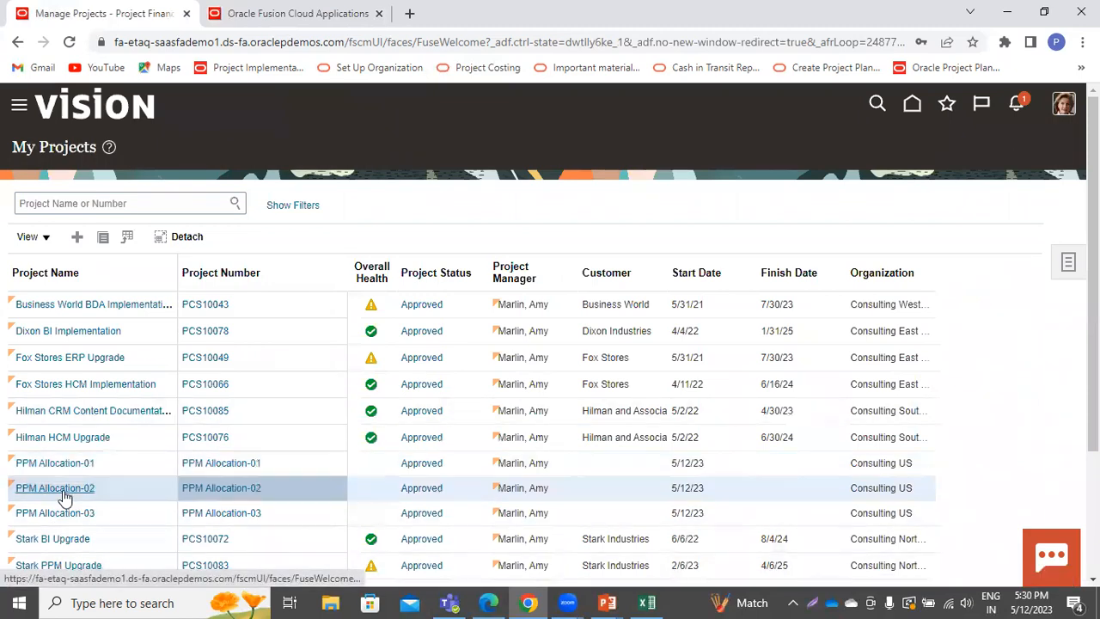
right_click(65, 496)
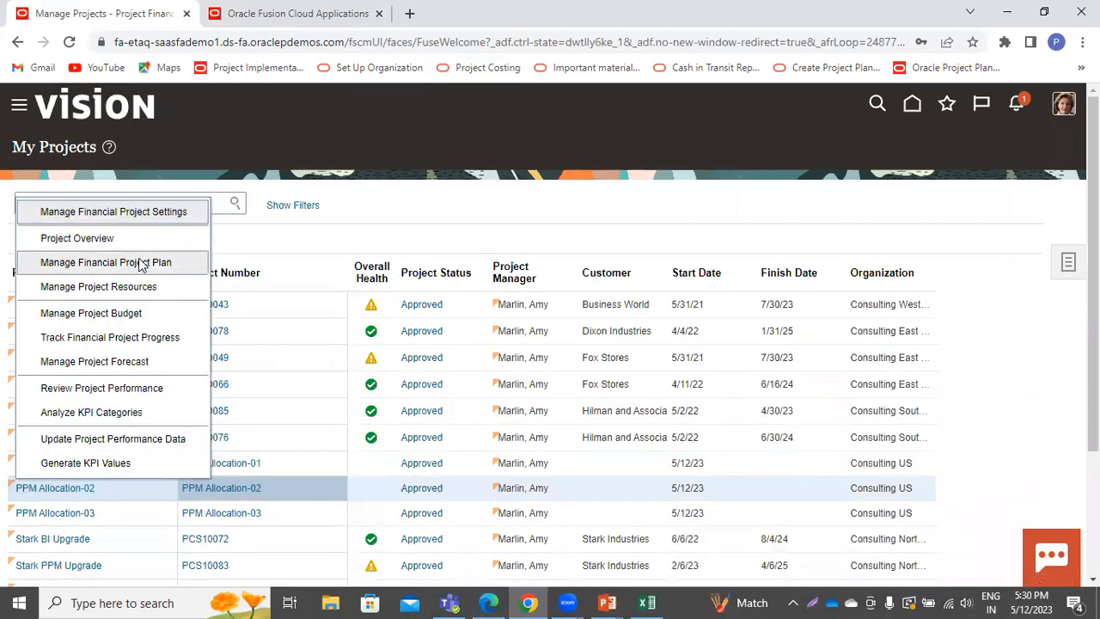
click(140, 271)
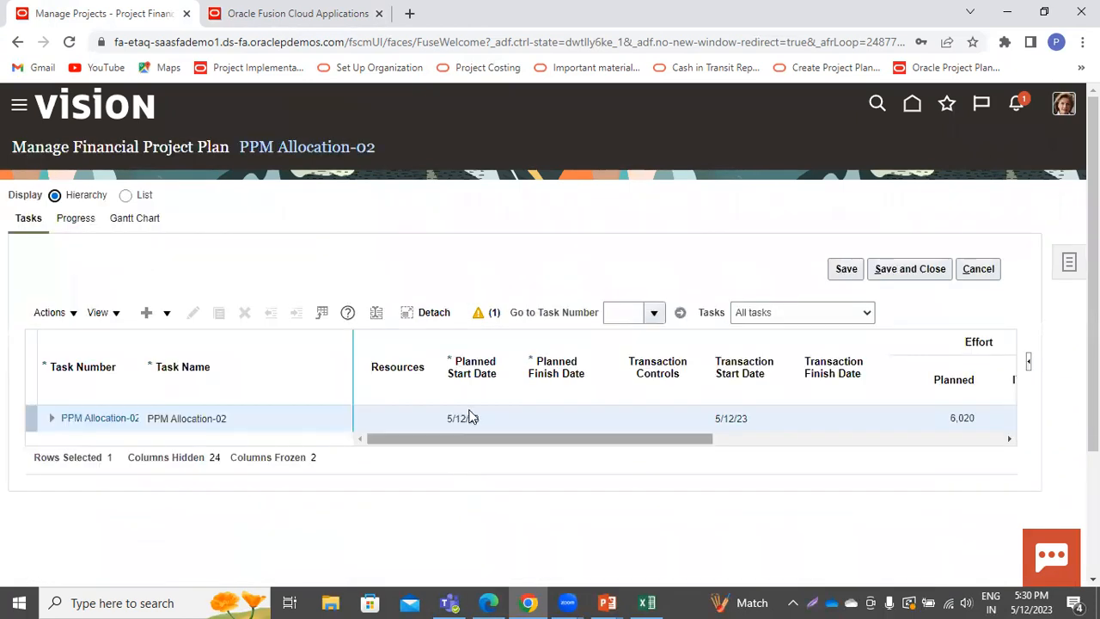
click(51, 422)
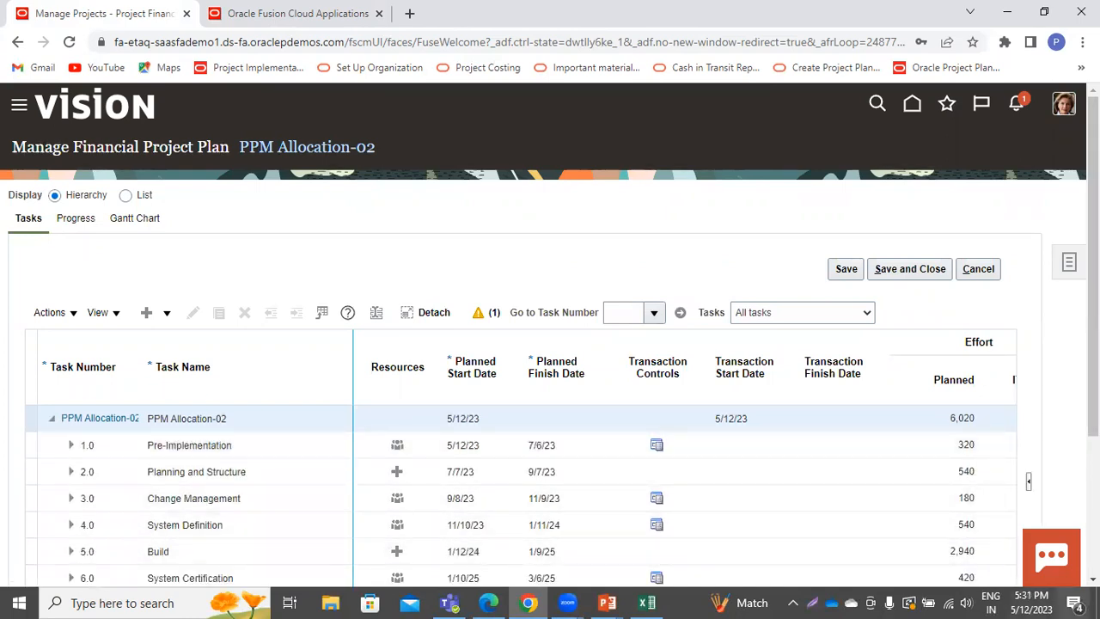
Check the planned and ITD actual raw costs of PPM Allocation-02's tasks, and save and close the plan
scroll(879, 574, down, 3)
scroll(786, 516, down, 1)
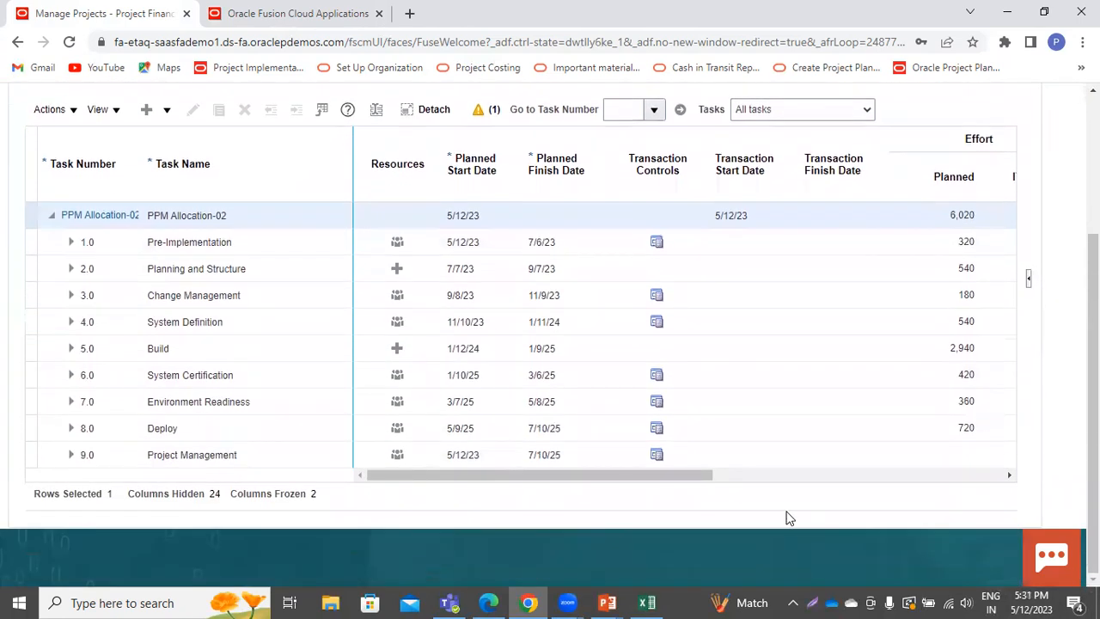
drag(693, 473, 871, 475)
scroll(871, 475, up, 4)
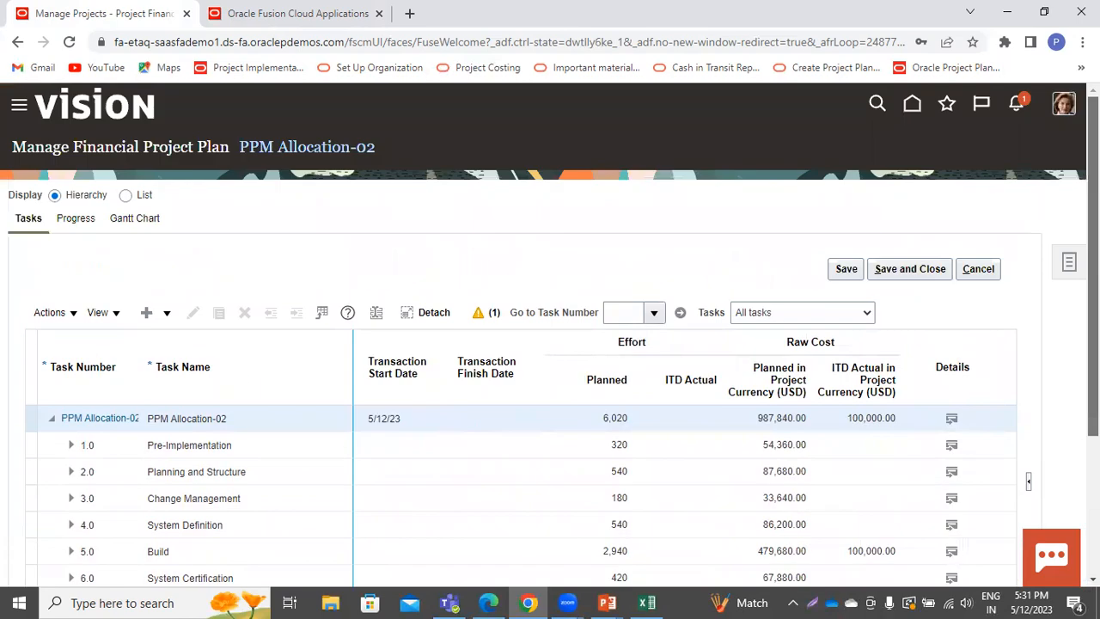
click(891, 272)
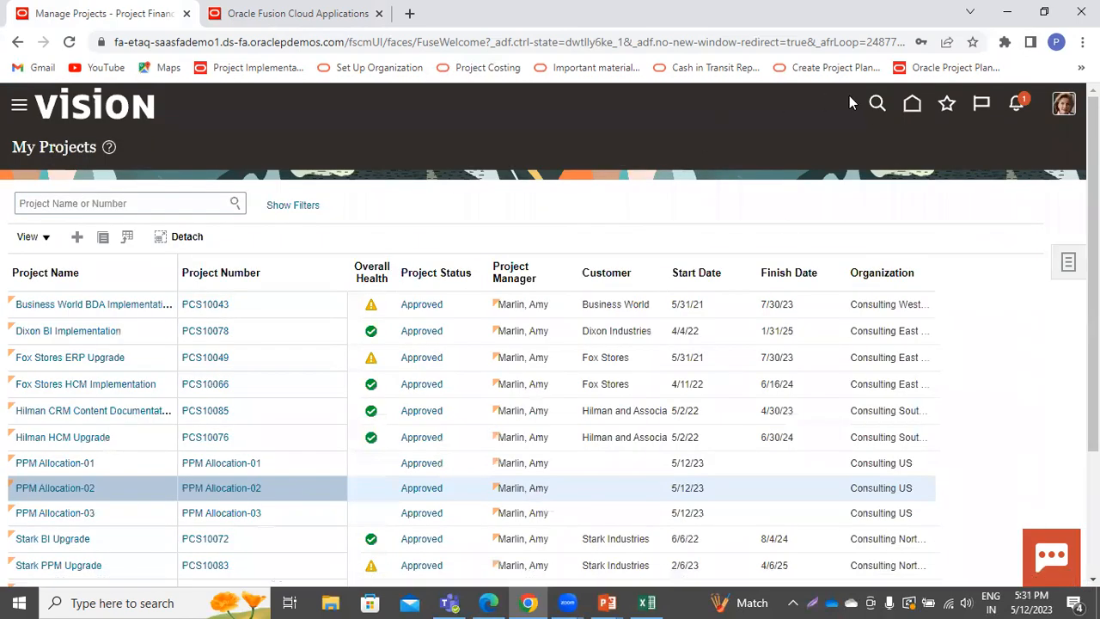
Return to the home page, go to Costs and start a new allocation rule from Manage Allocation Rules
click(916, 104)
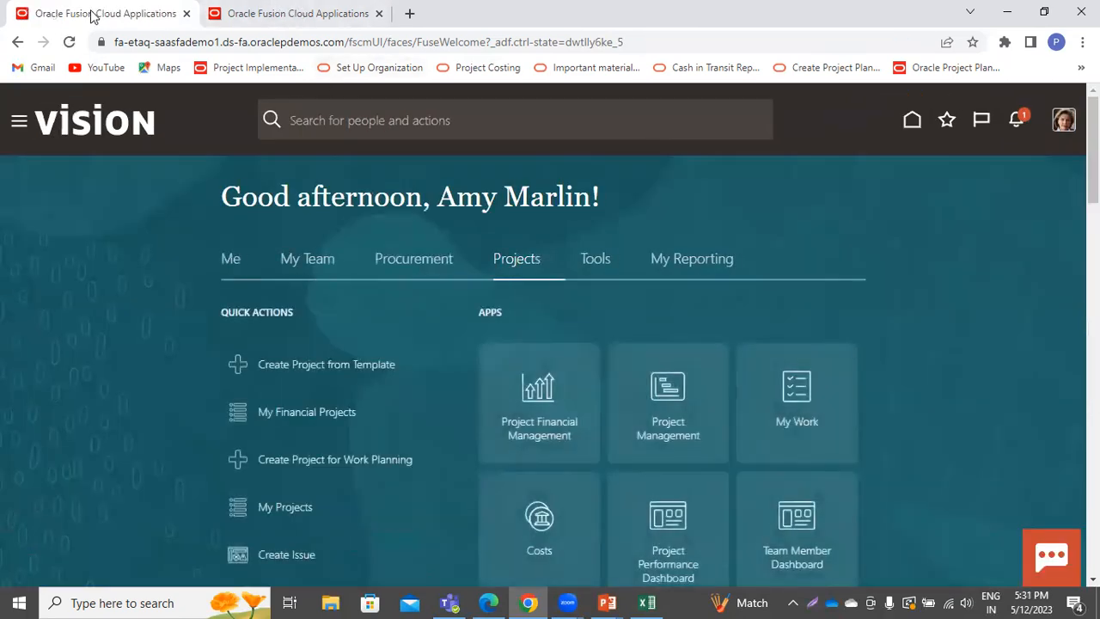
click(533, 537)
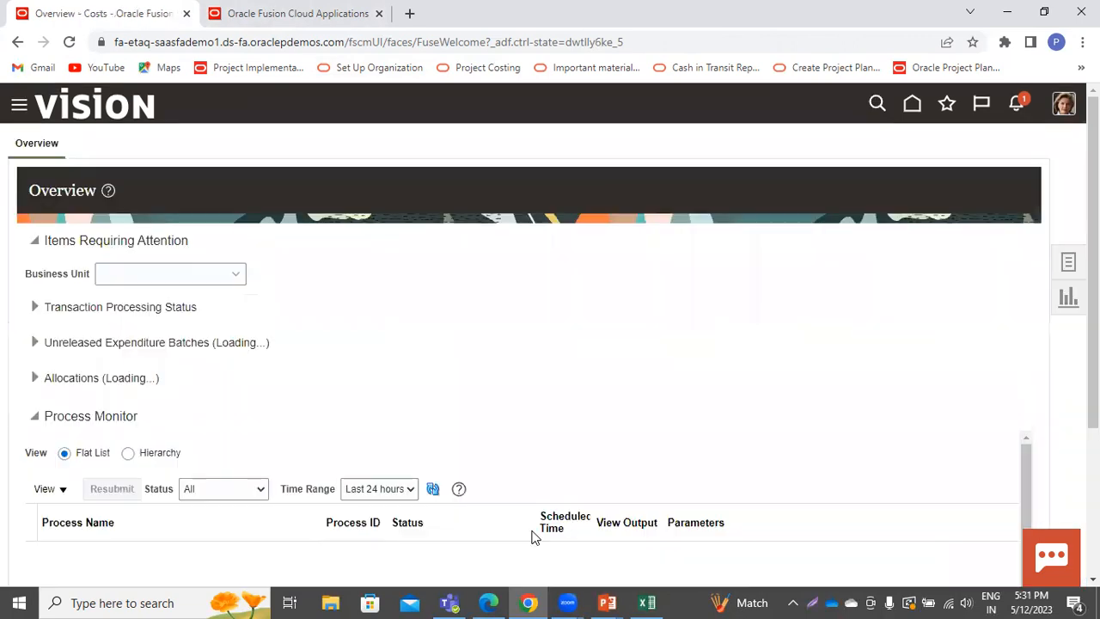
click(1068, 263)
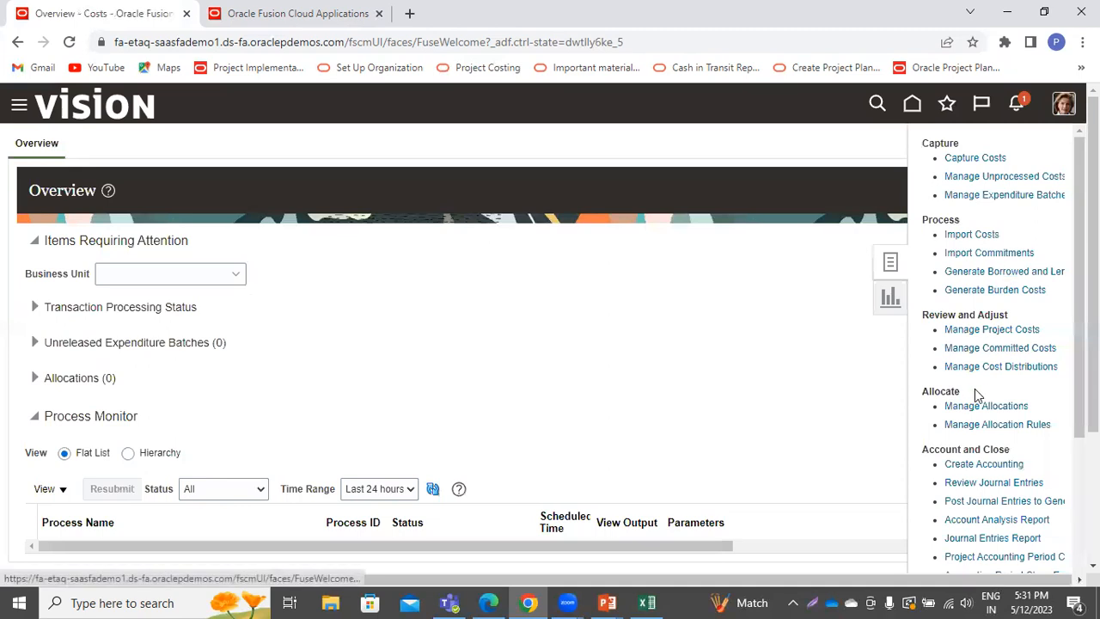
click(980, 425)
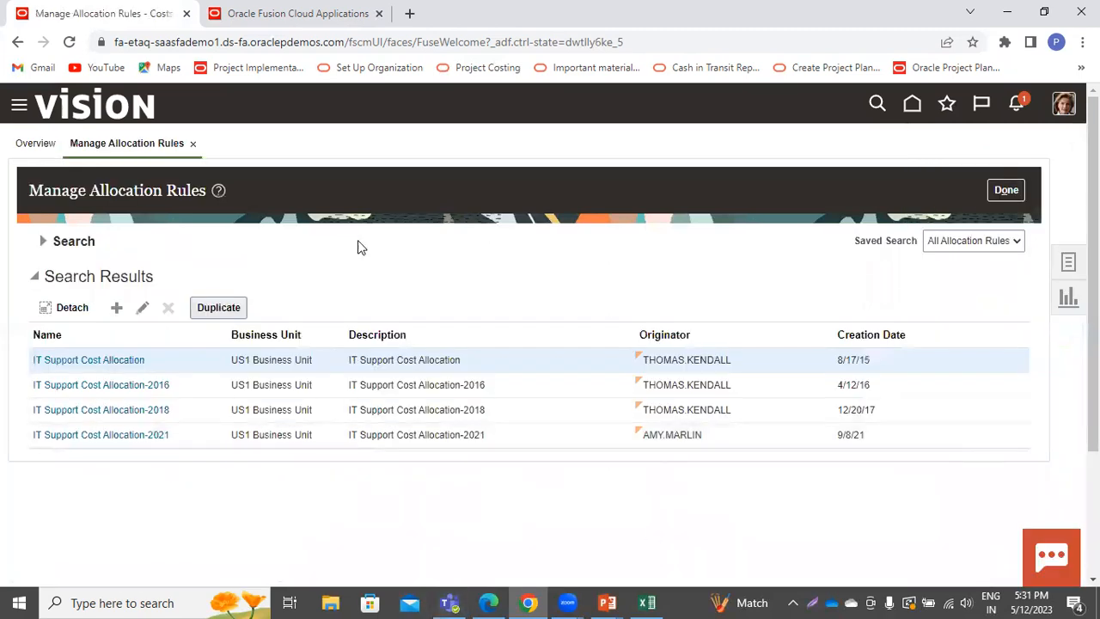
click(117, 310)
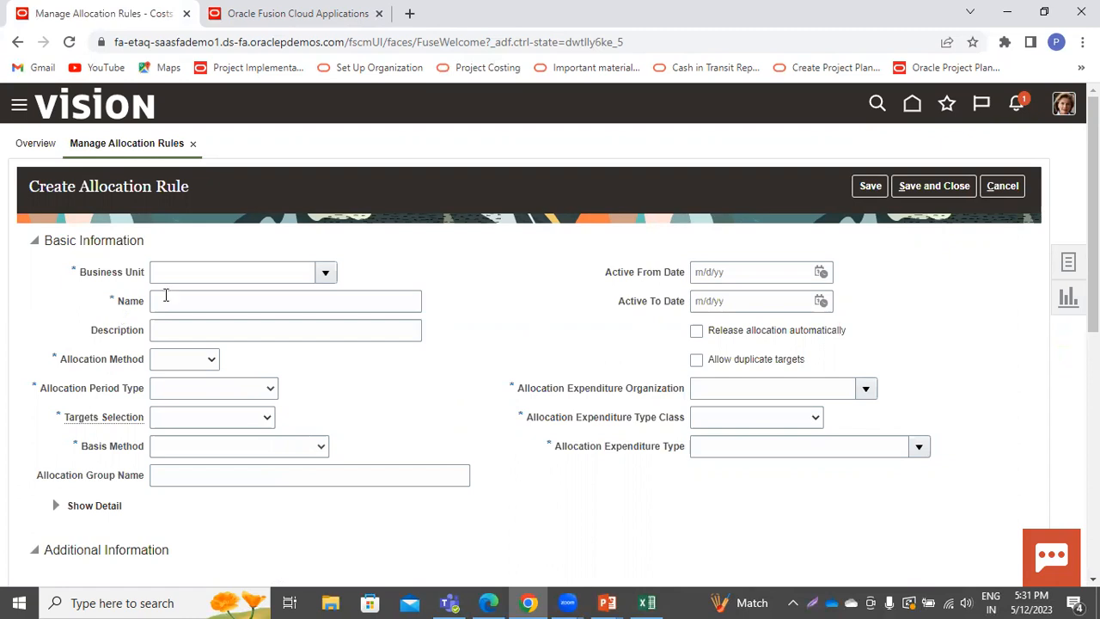
Assign the new allocation rule to US1 Business Unit and name it PPM Allocation Rule
click(324, 272)
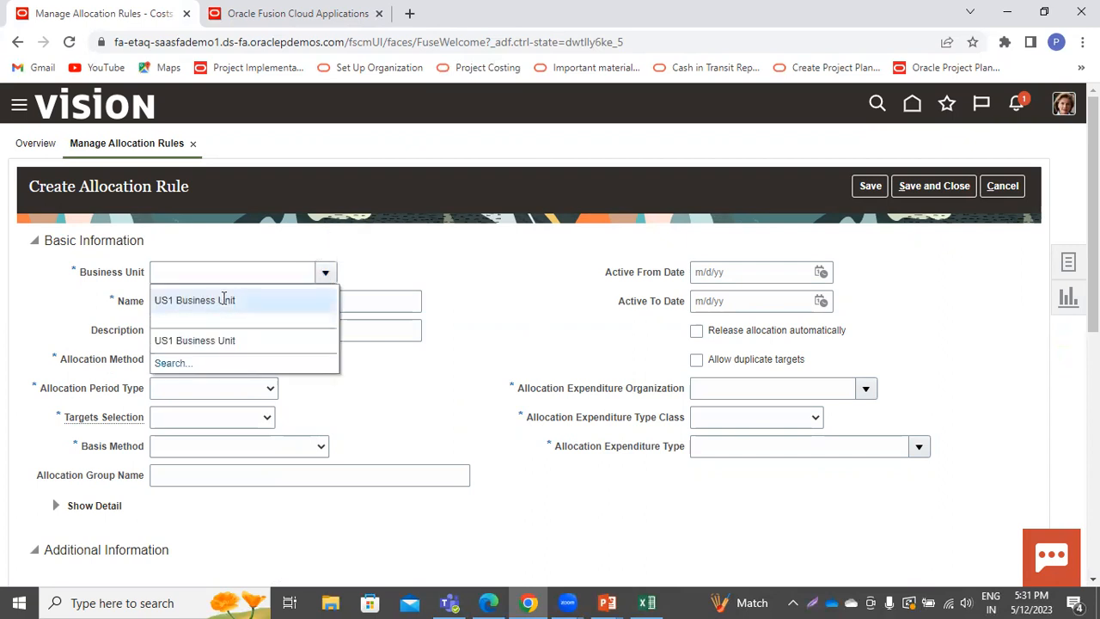
click(224, 300)
text(P)
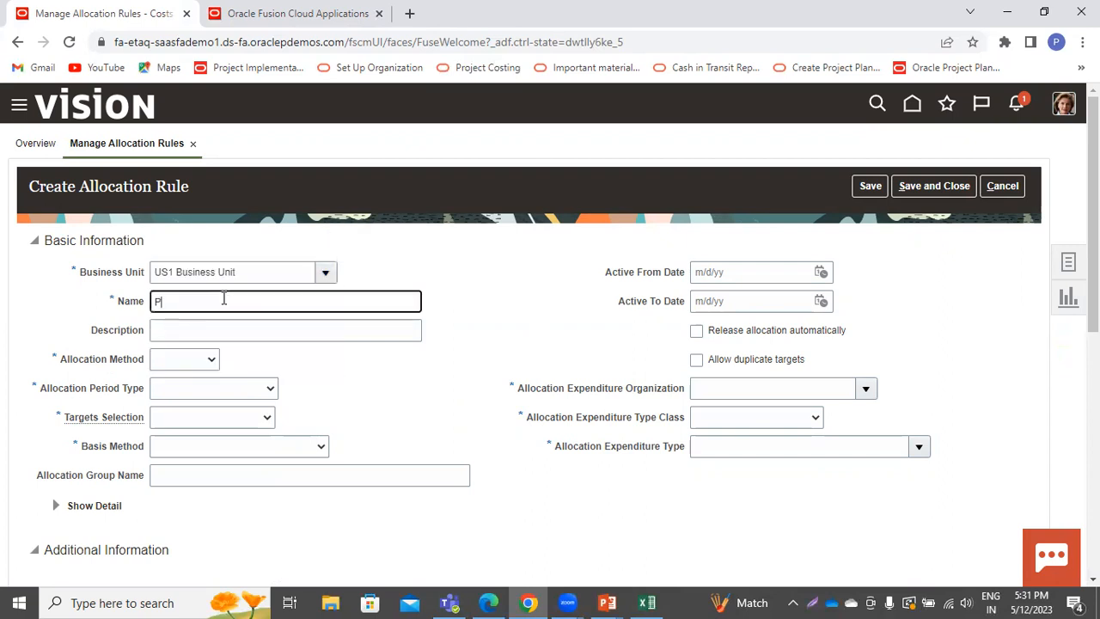
text(PM Allocation Rule)
click(246, 333)
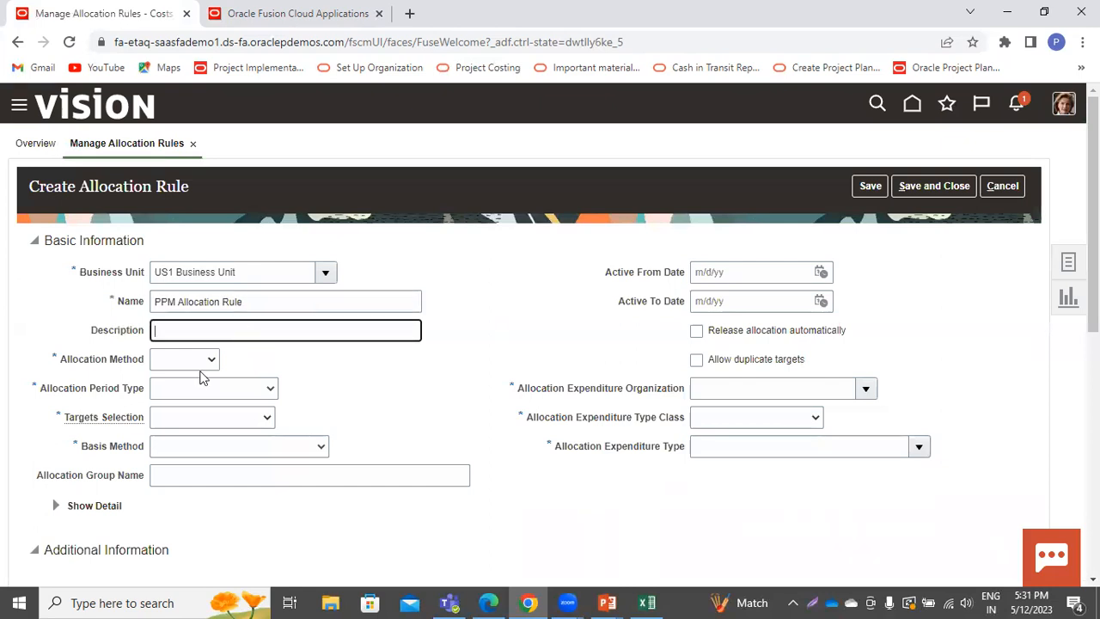
Set the allocation method to Full, period type to Accounting period, targets selection to Within business unit and basis method to Spread evenly
click(196, 367)
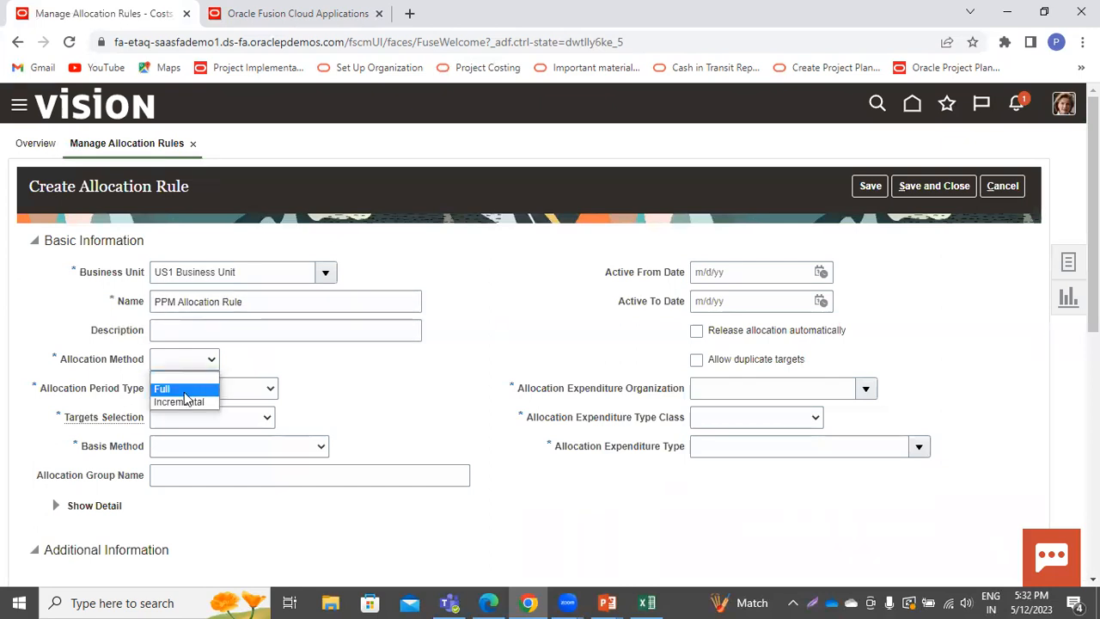
click(184, 390)
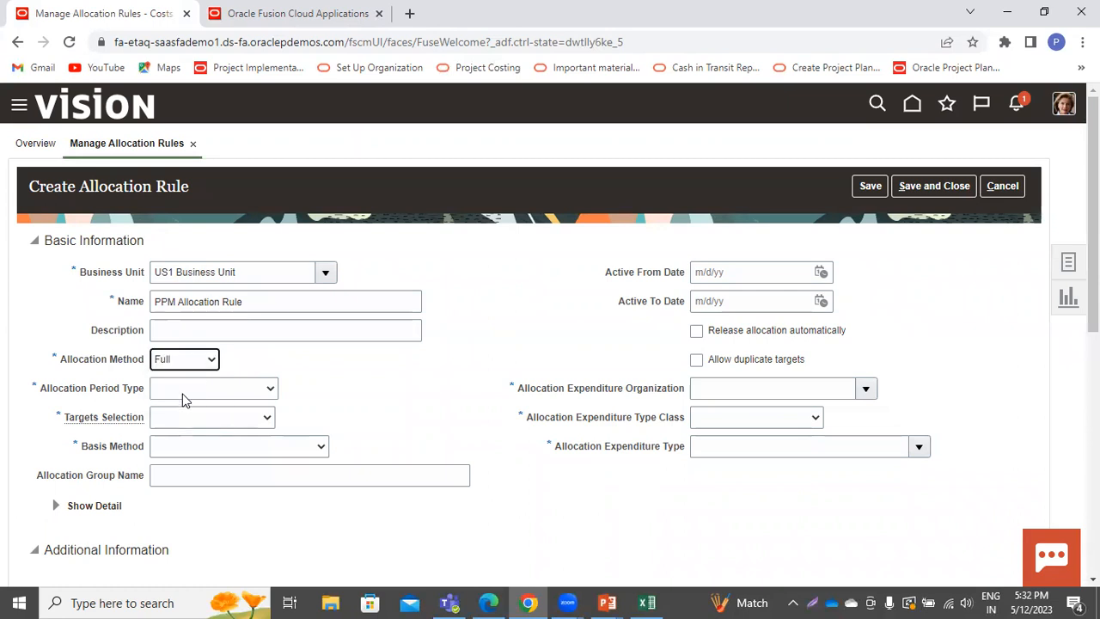
click(206, 391)
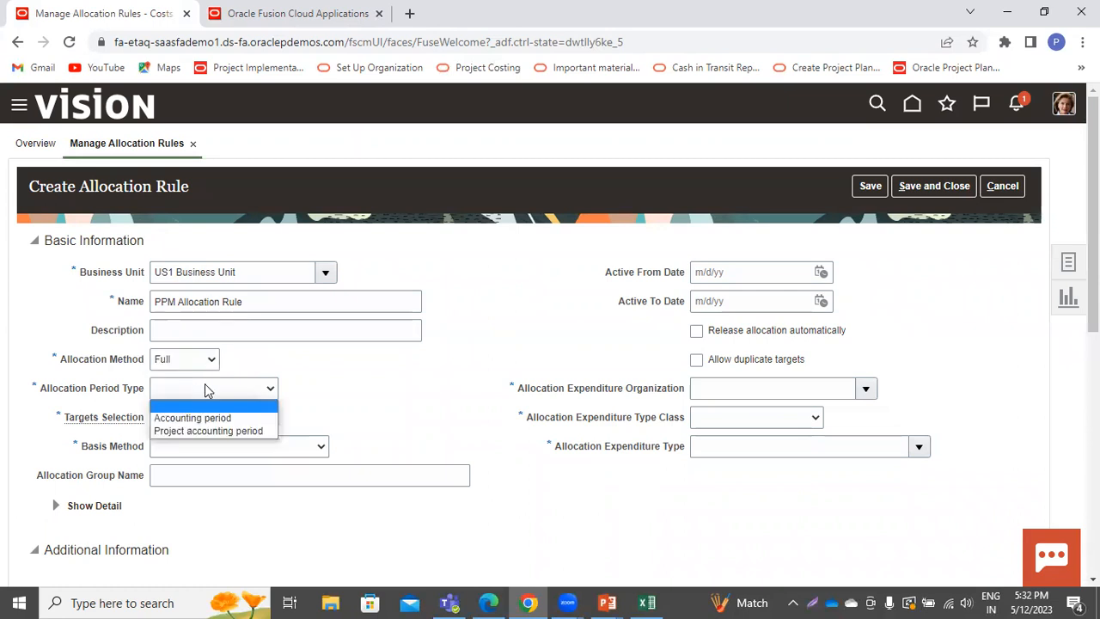
click(197, 419)
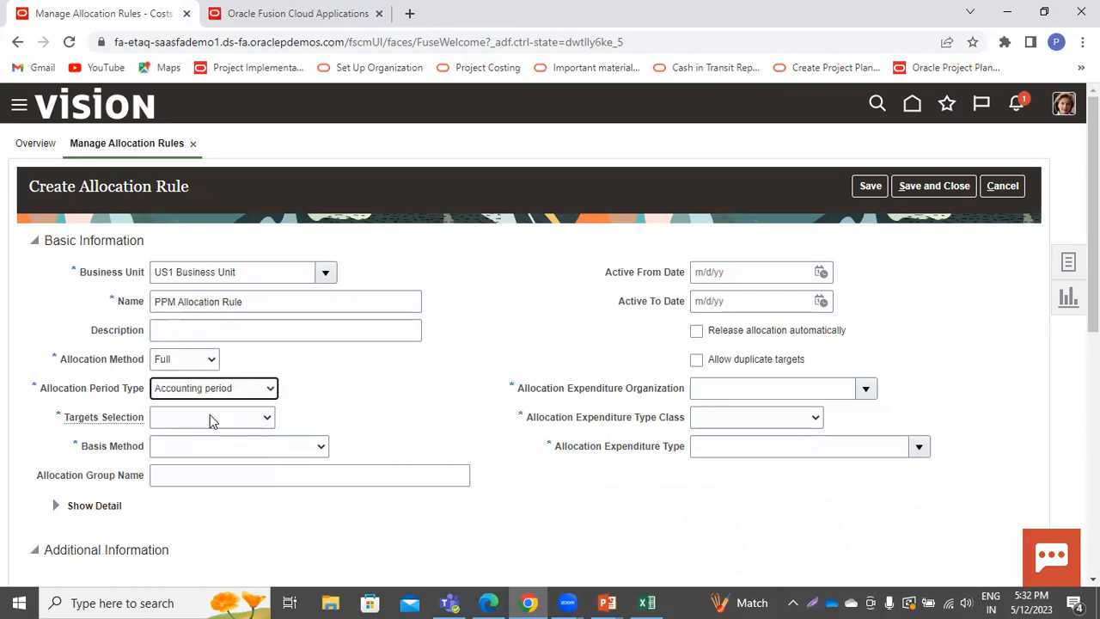
click(211, 419)
click(196, 458)
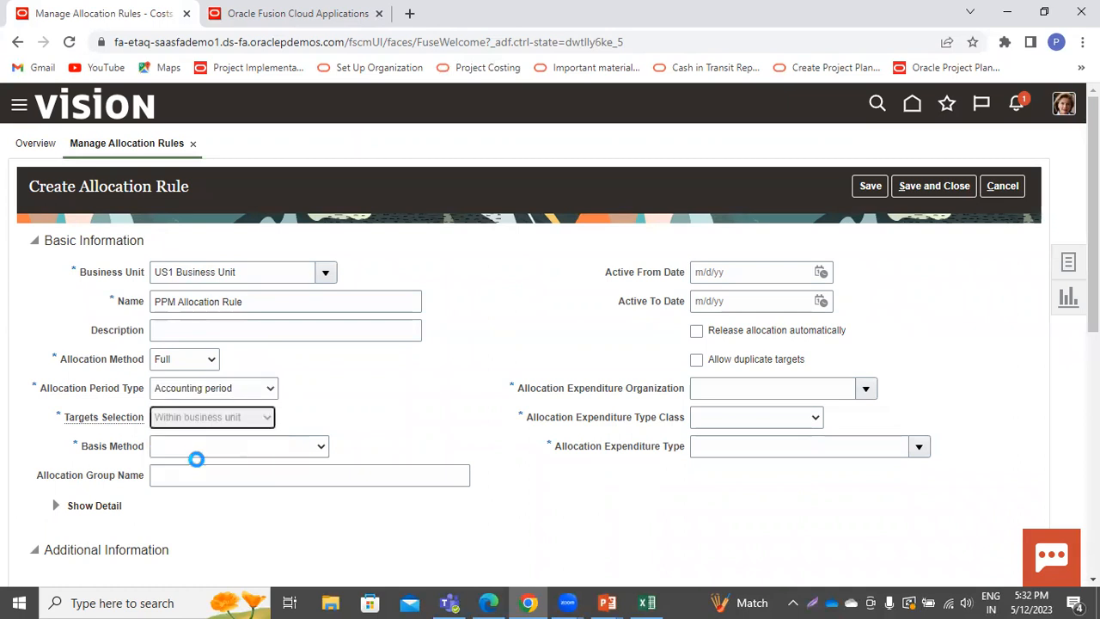
click(202, 452)
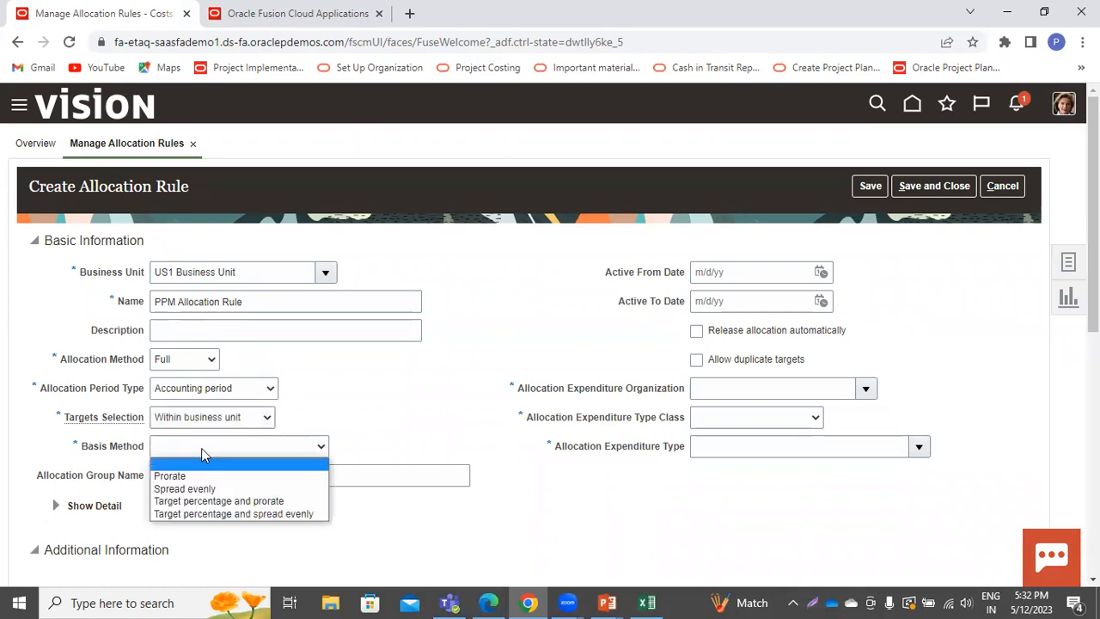
click(184, 489)
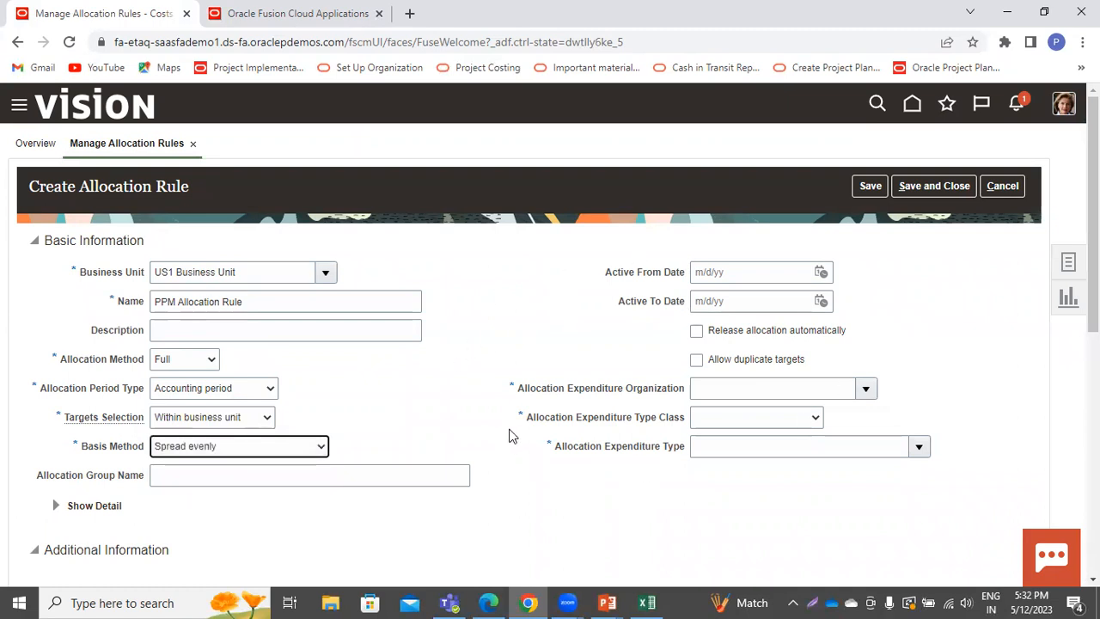
Set the allocation expenditure organization to Consulting East US, the type class to Miscellaneous Transaction and the expenditure type to Miscellaneous
click(867, 390)
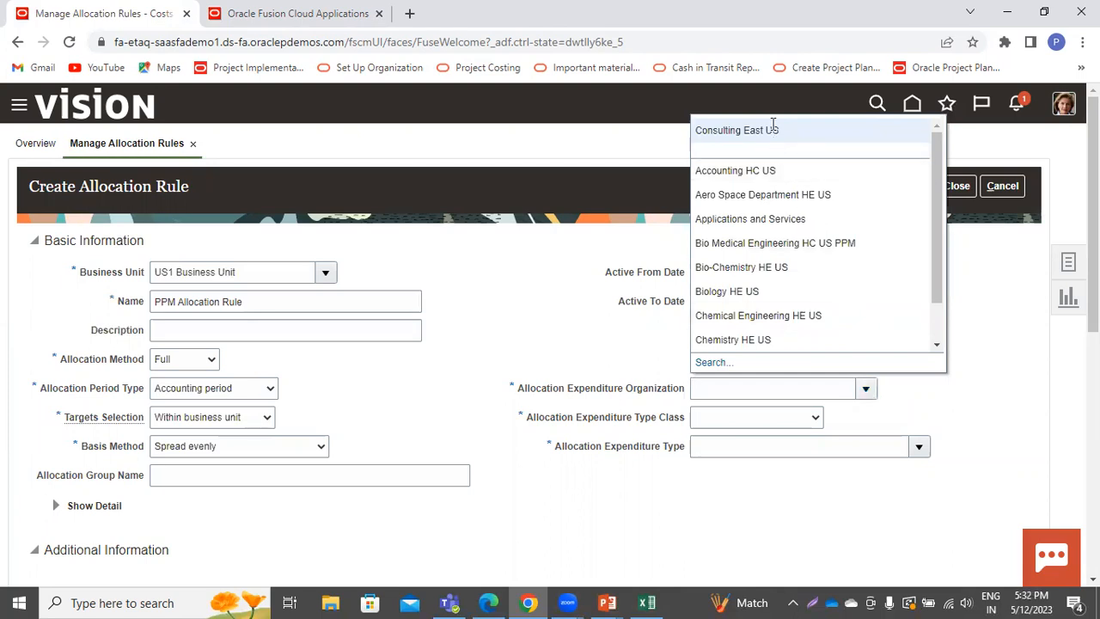
click(771, 130)
click(759, 417)
click(759, 421)
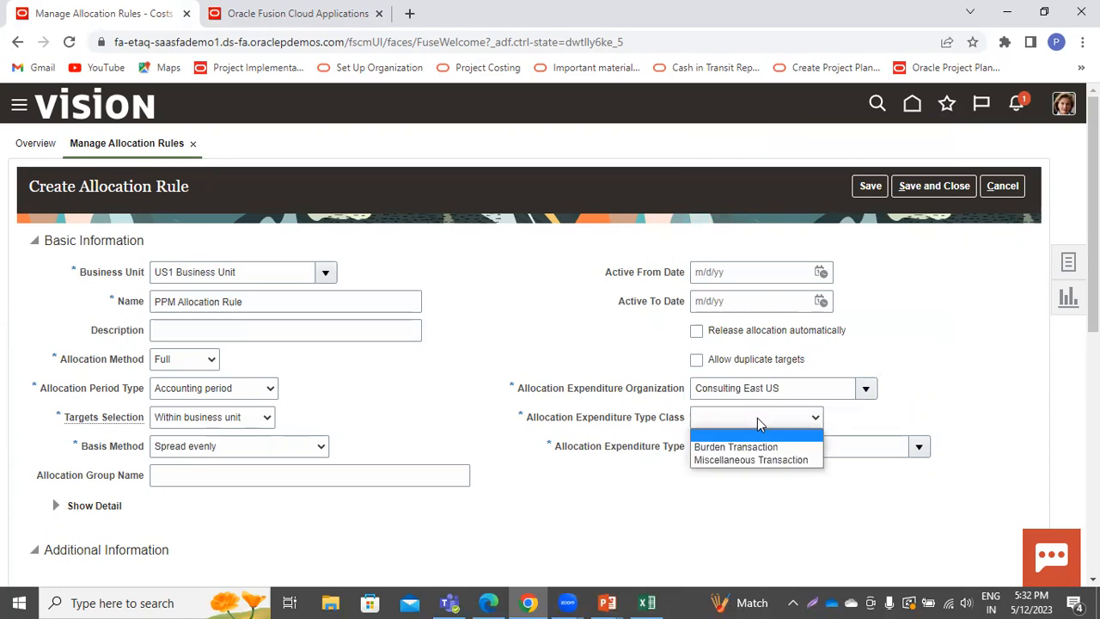
click(744, 461)
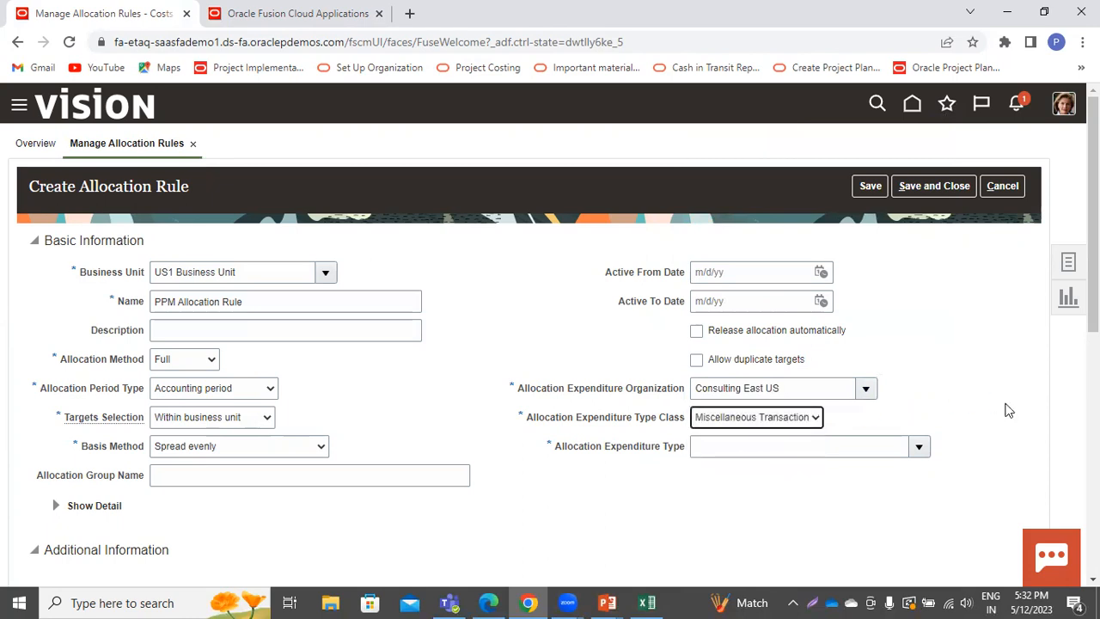
click(920, 448)
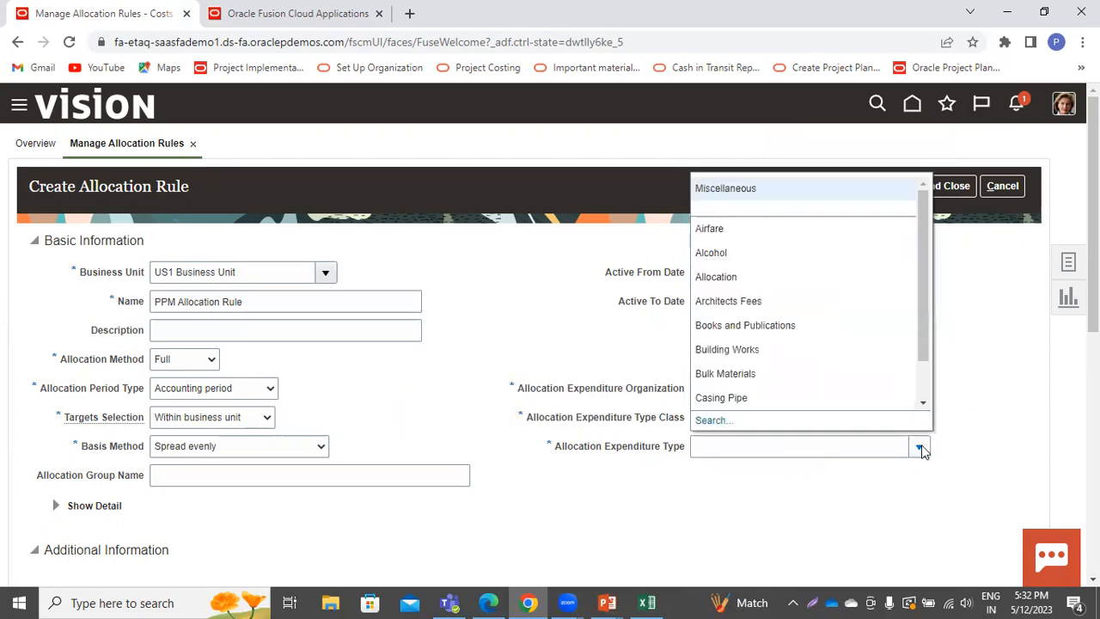
click(720, 190)
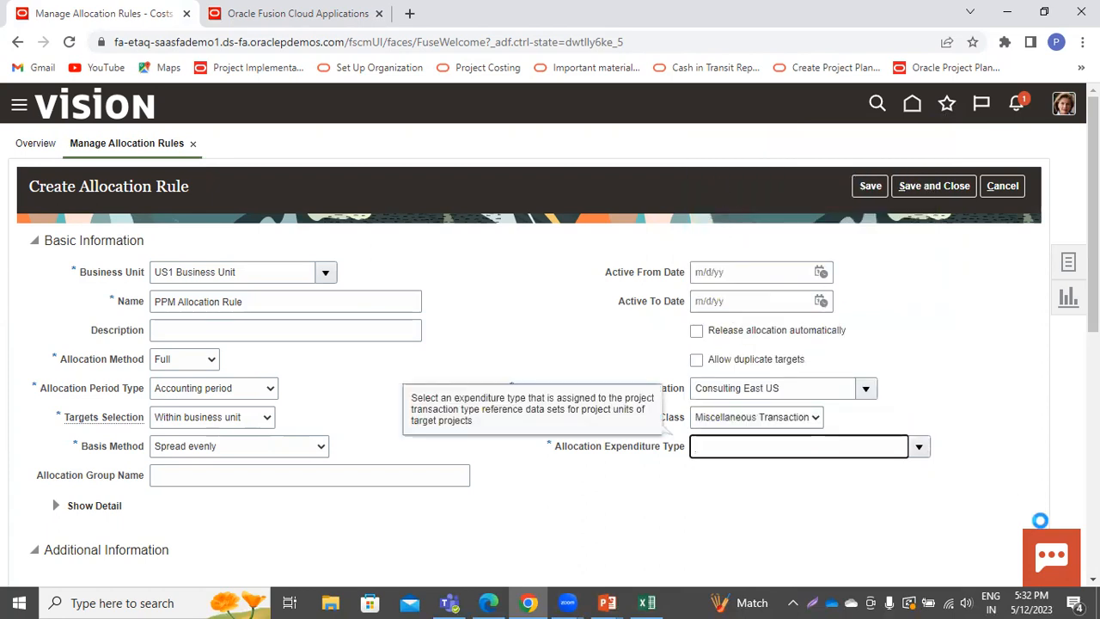
Set the rule's allocation pool percentage to 100 and the source amount class to Period-to-date
scroll(550, 343, down, 3)
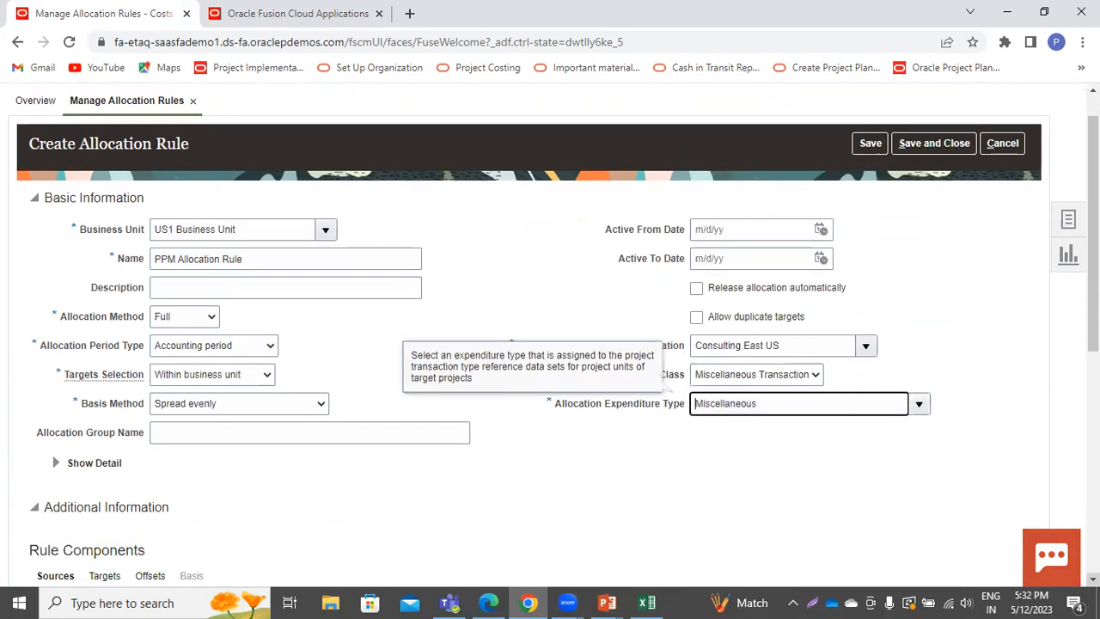
scroll(550, 344, down, 3)
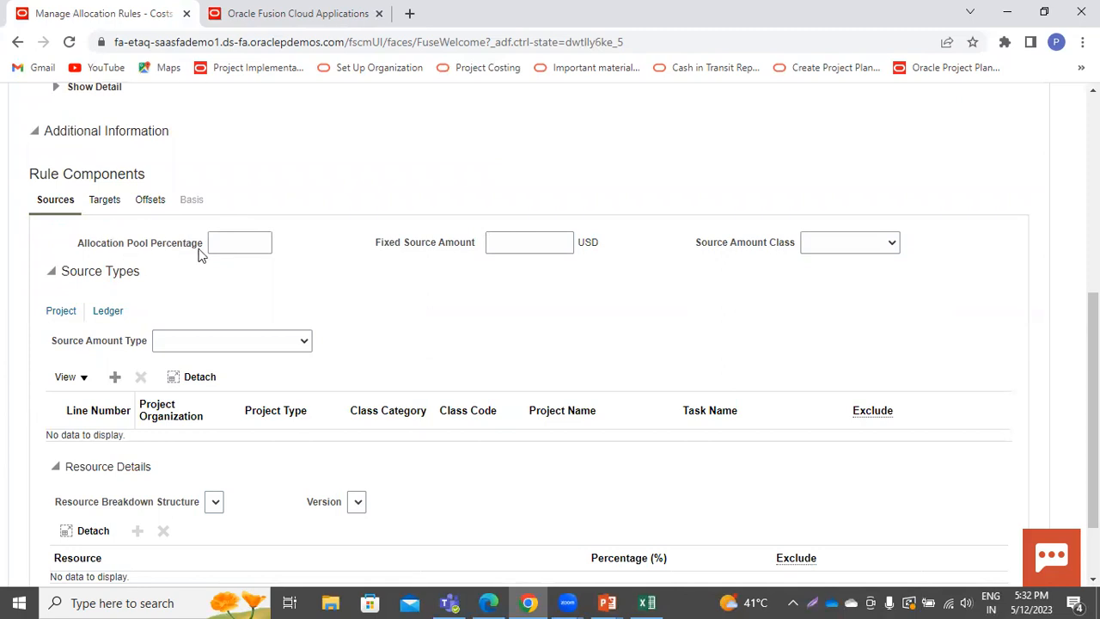
click(271, 241)
text(100)
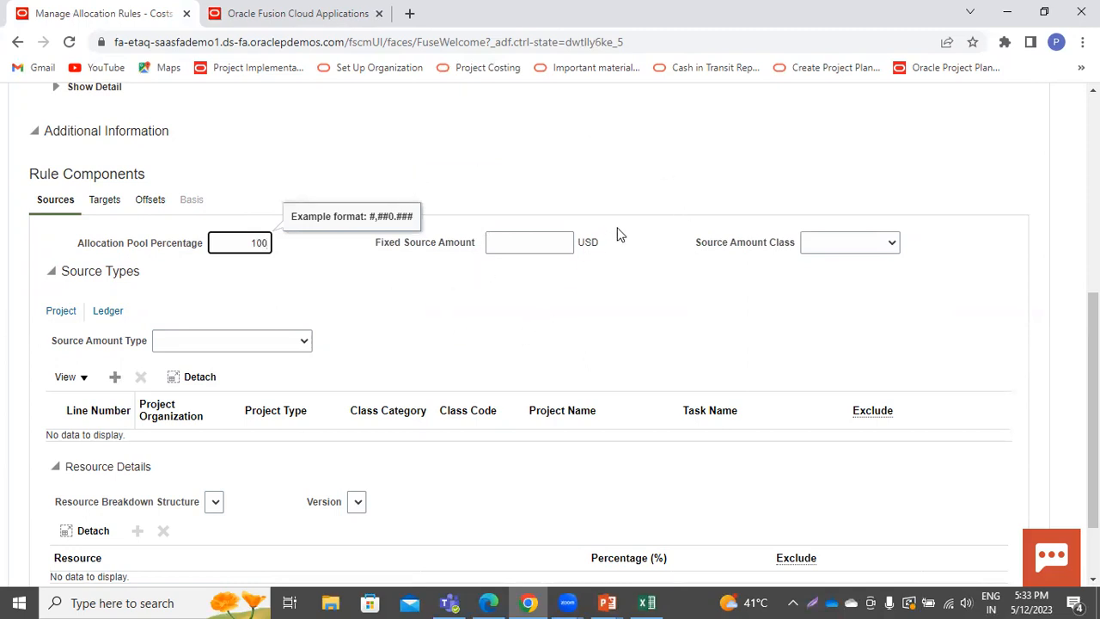
click(831, 247)
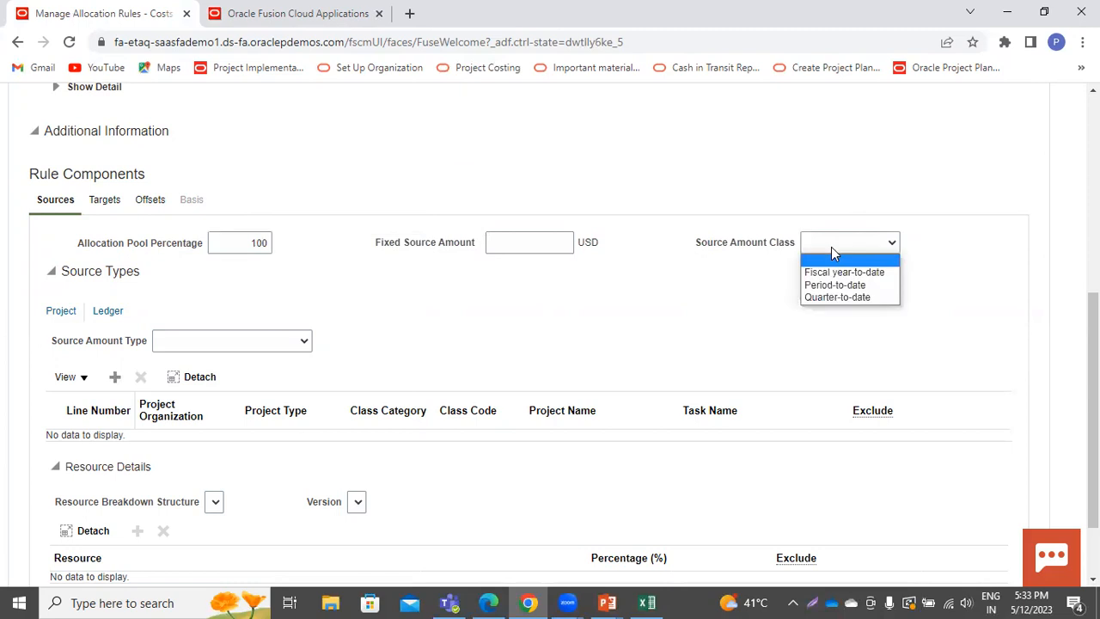
click(830, 286)
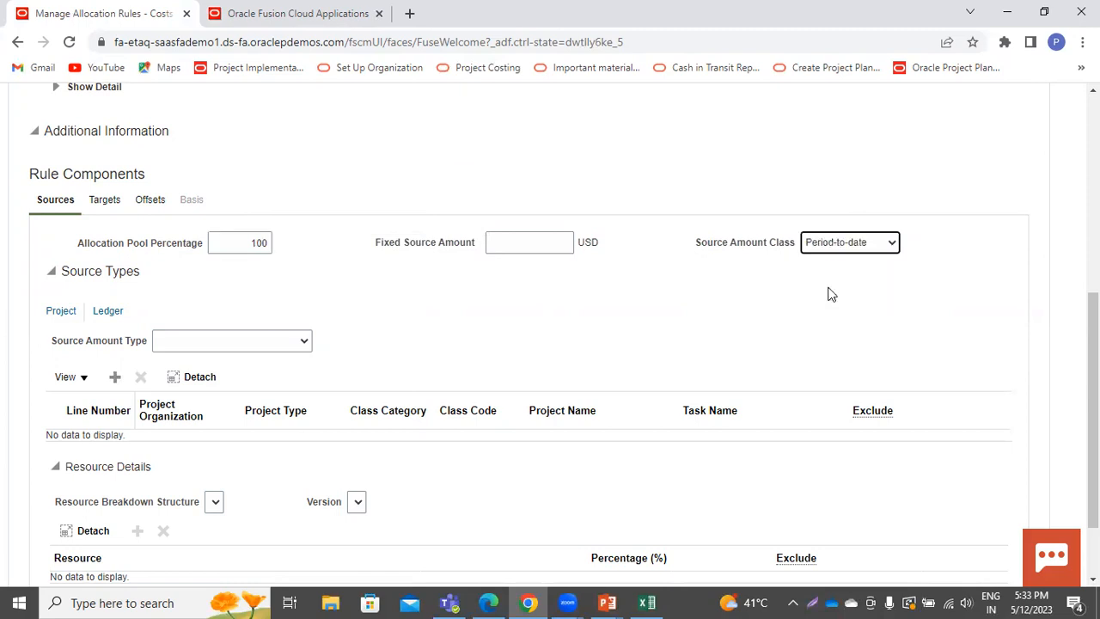
For the project source type, set the source amount type to Total raw cost and add a source line
click(61, 311)
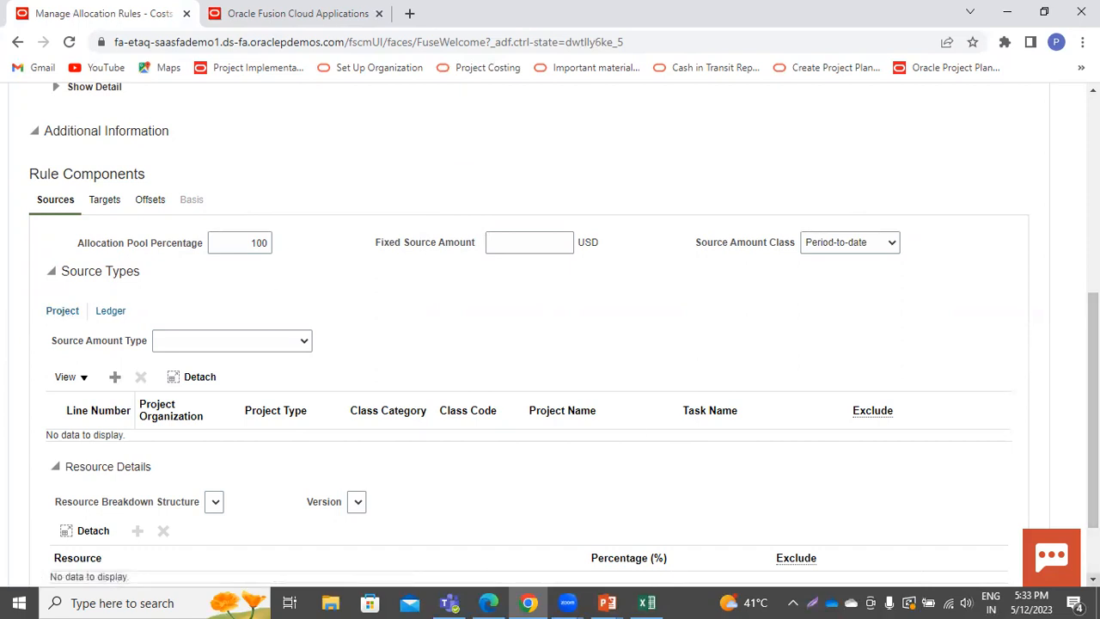
scroll(469, 364, down, 2)
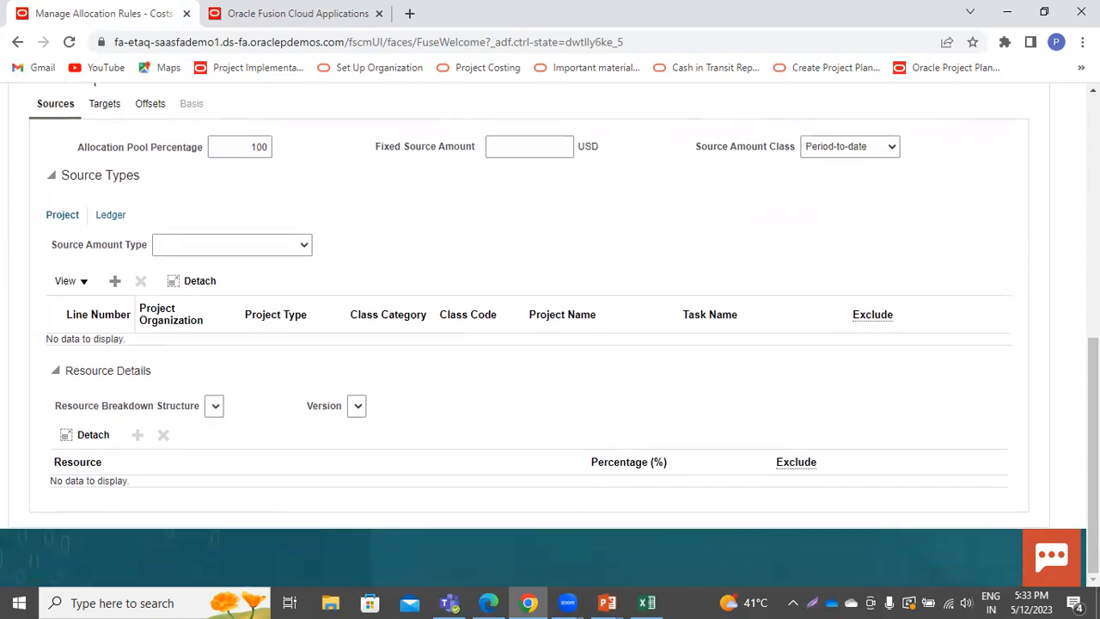
click(206, 247)
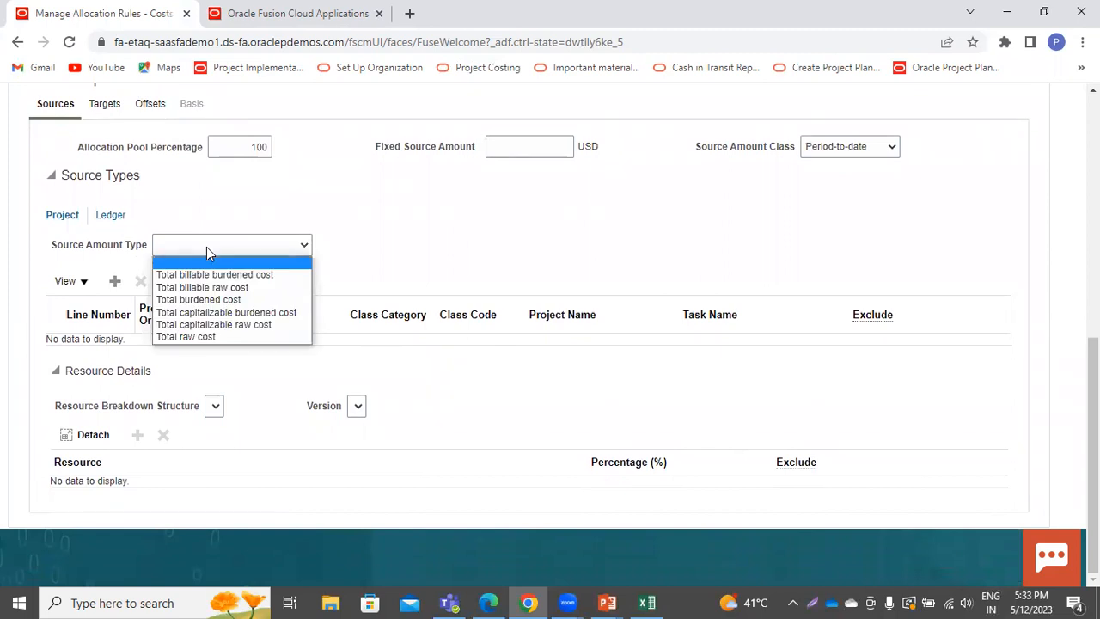
click(195, 333)
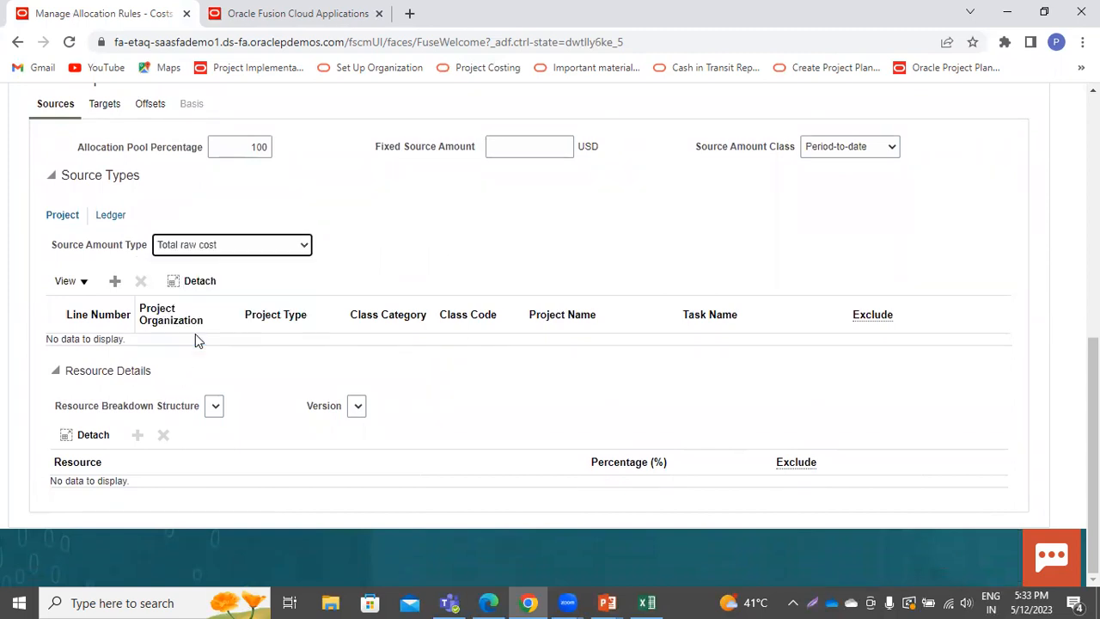
click(119, 284)
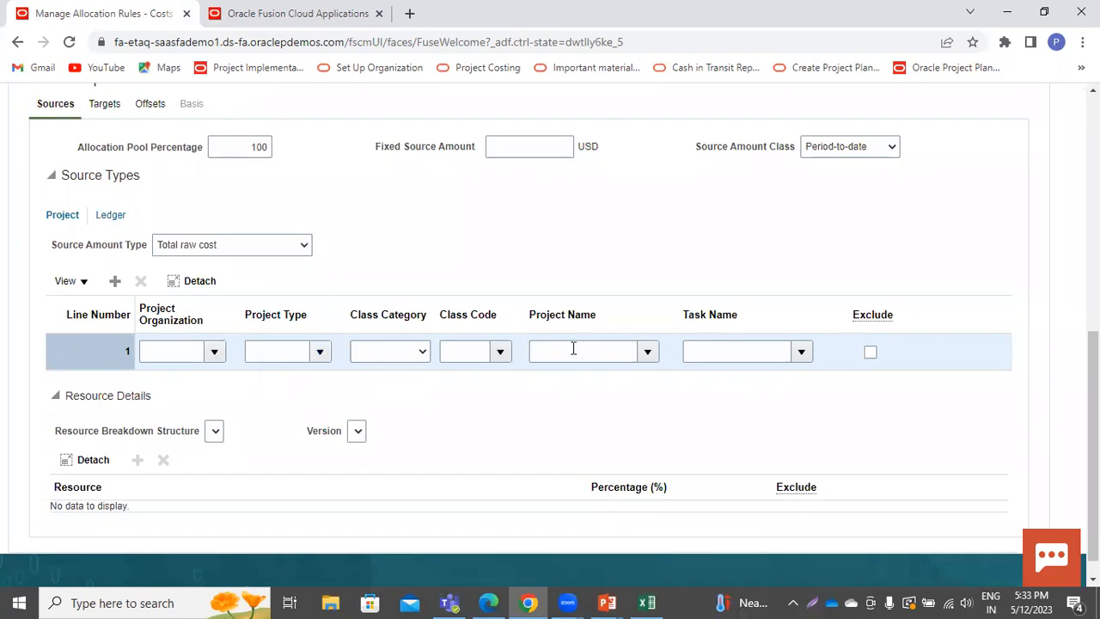
click(647, 354)
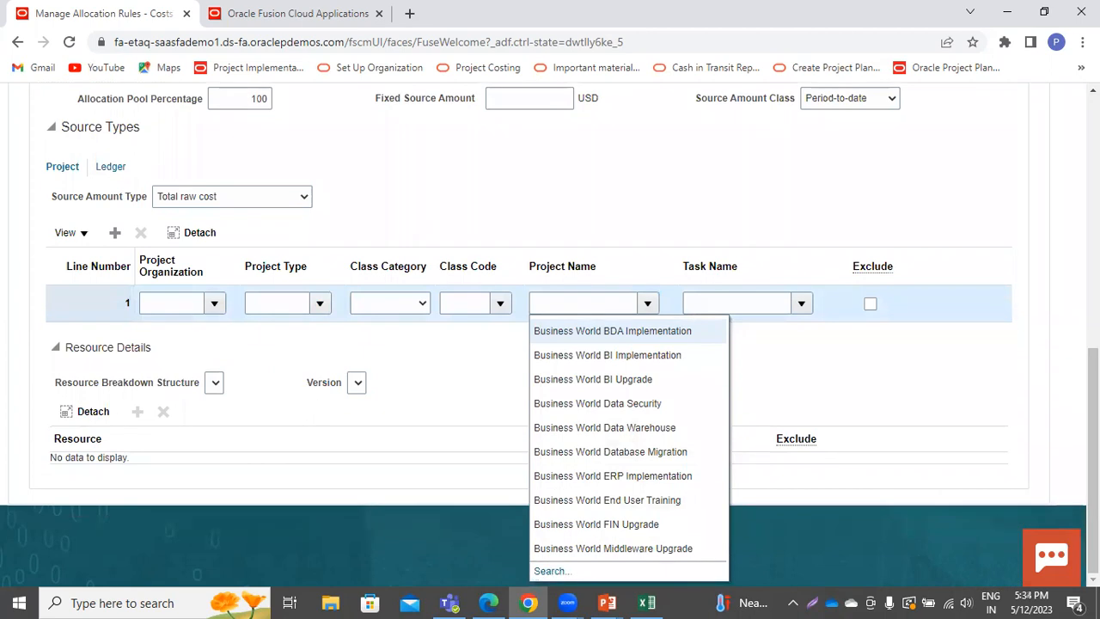
click(549, 571)
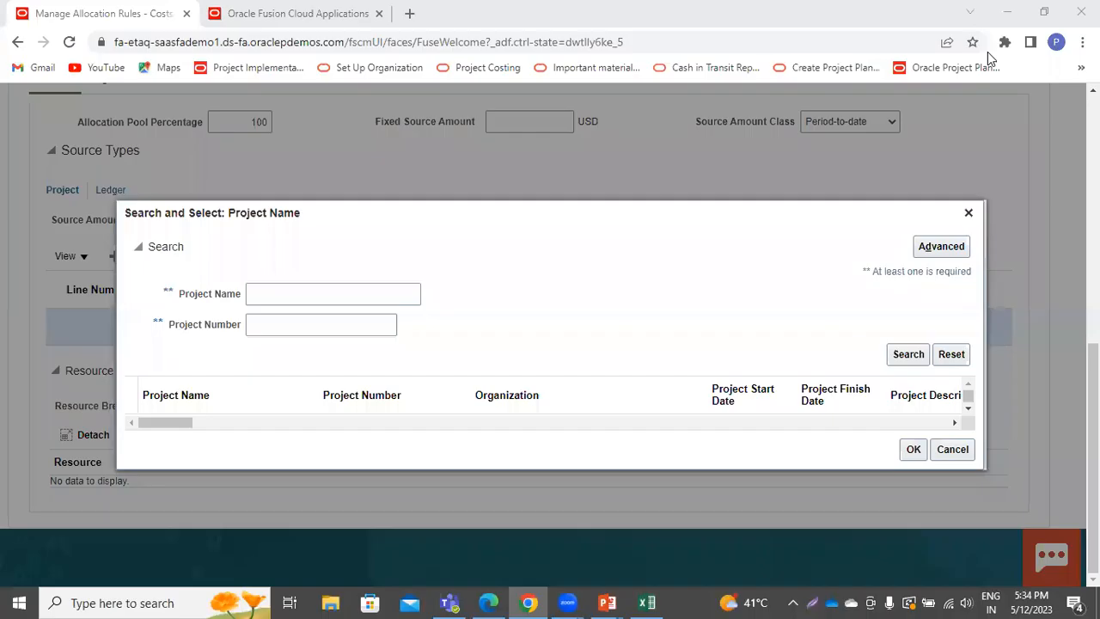
click(264, 300)
text(PPM)
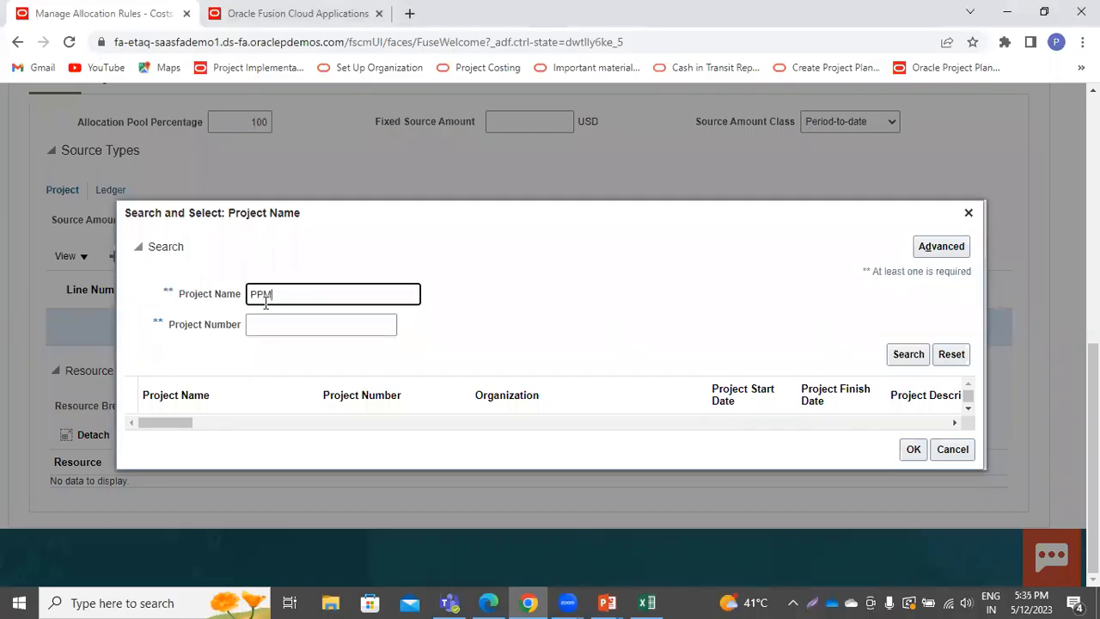
key(Return)
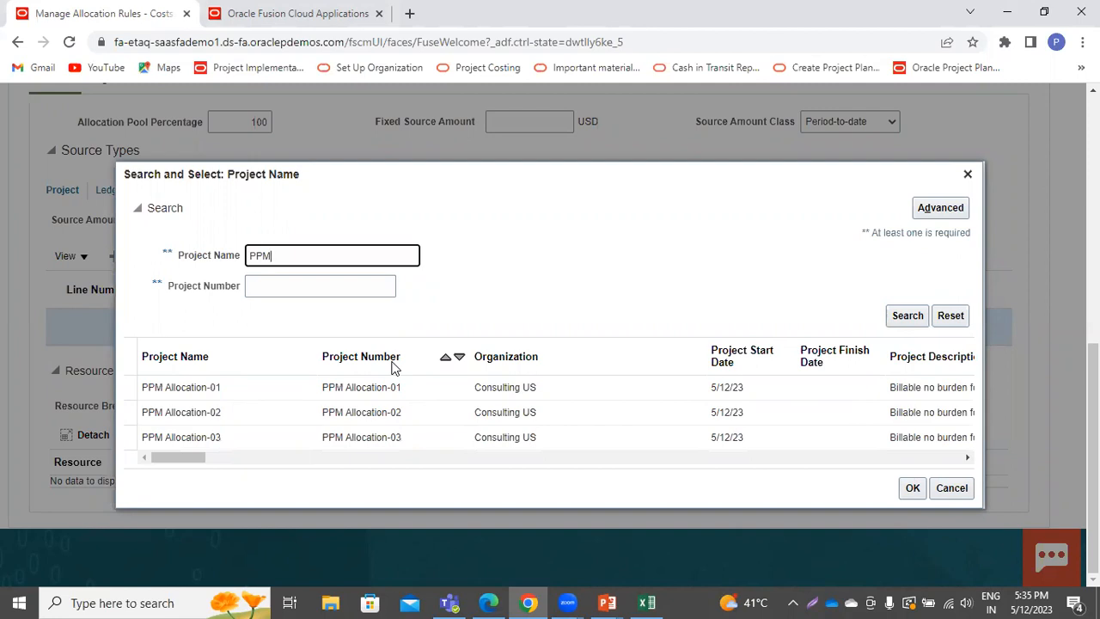
click(794, 30)
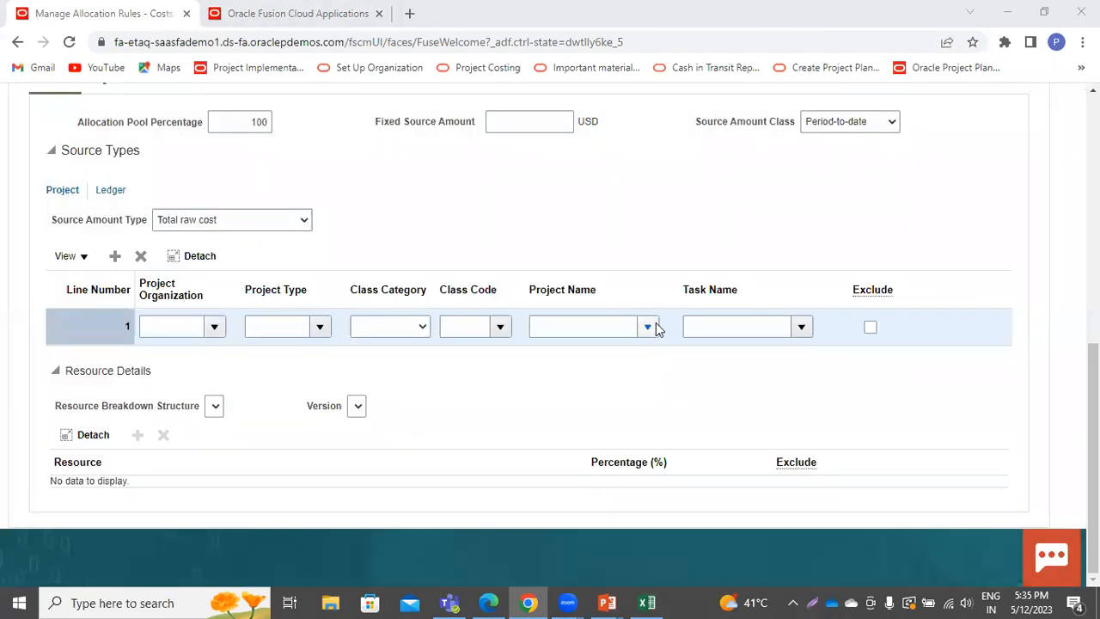
Search the projects for PPM and assign PPM Allocation-01 to the first source line
click(650, 328)
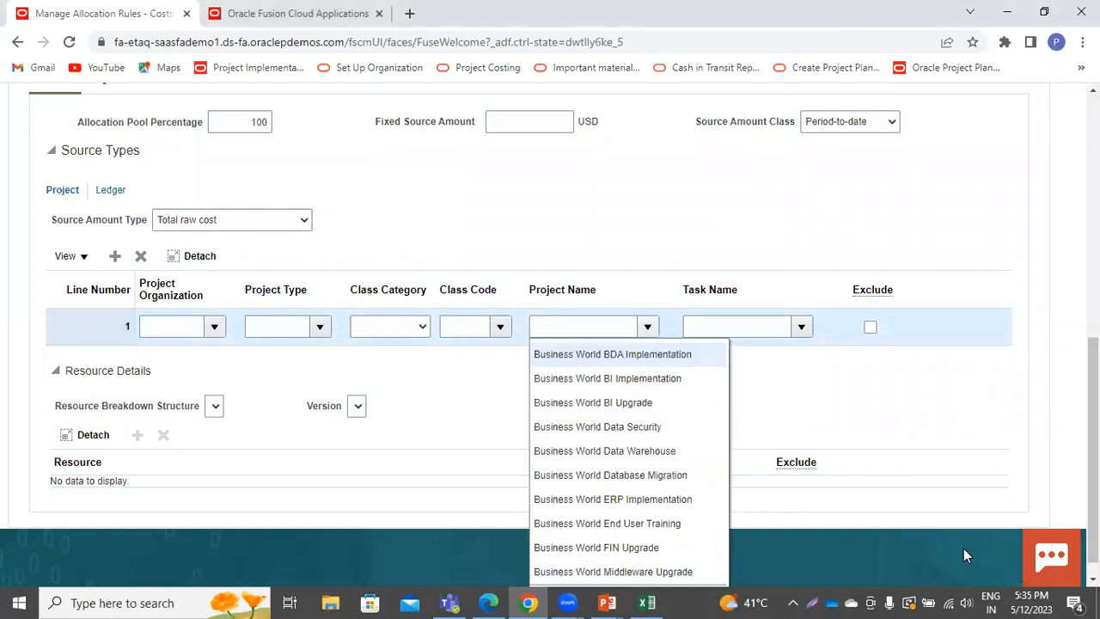
click(1093, 580)
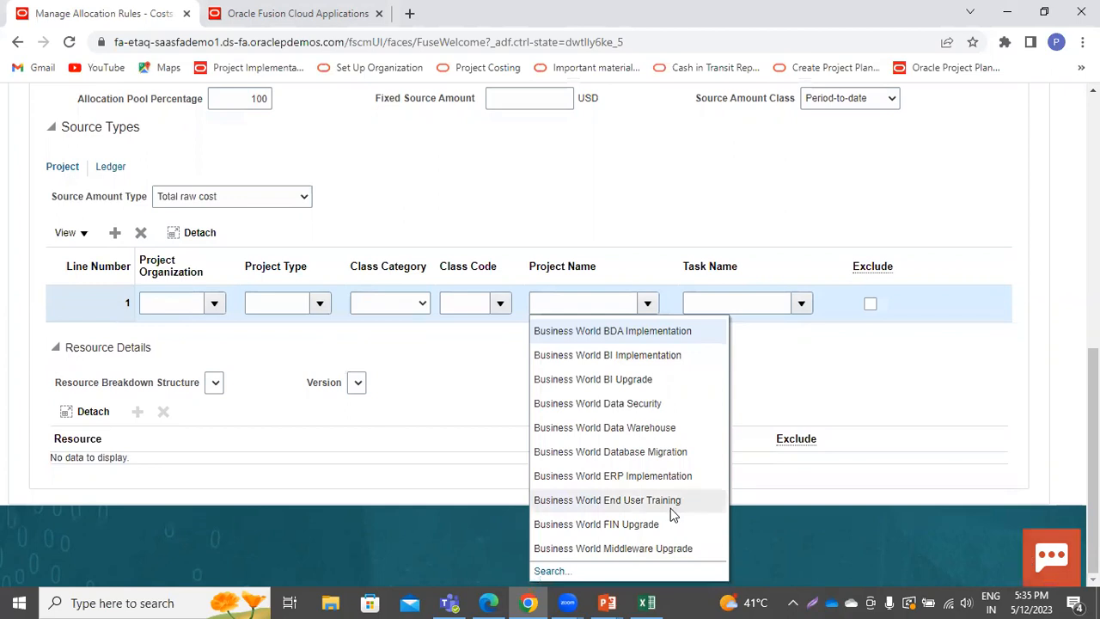
click(551, 572)
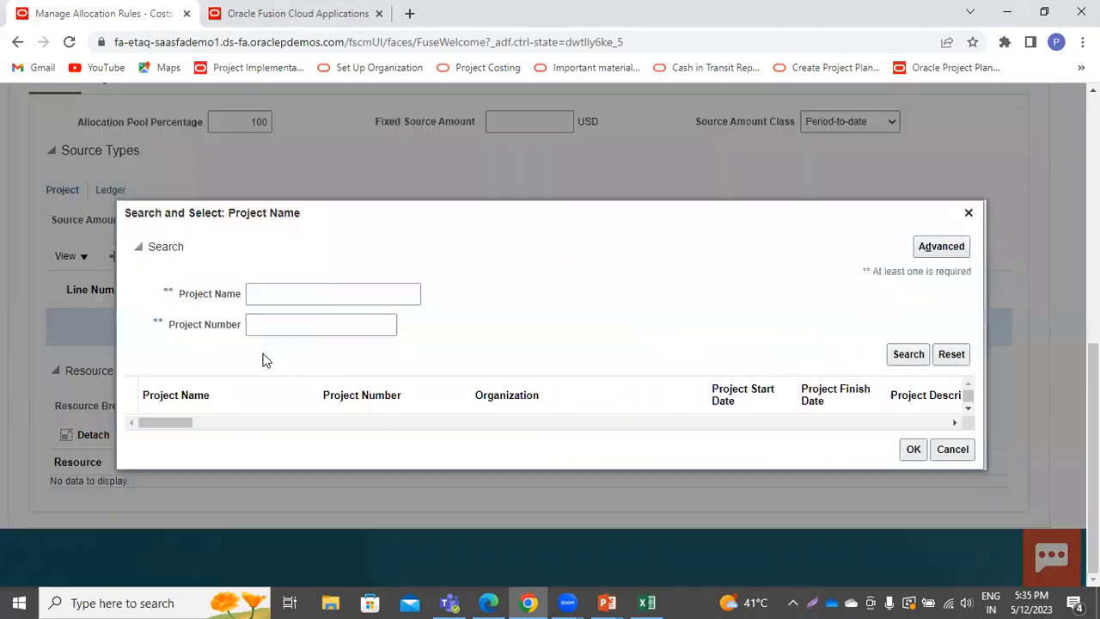
click(283, 293)
text(PPM)
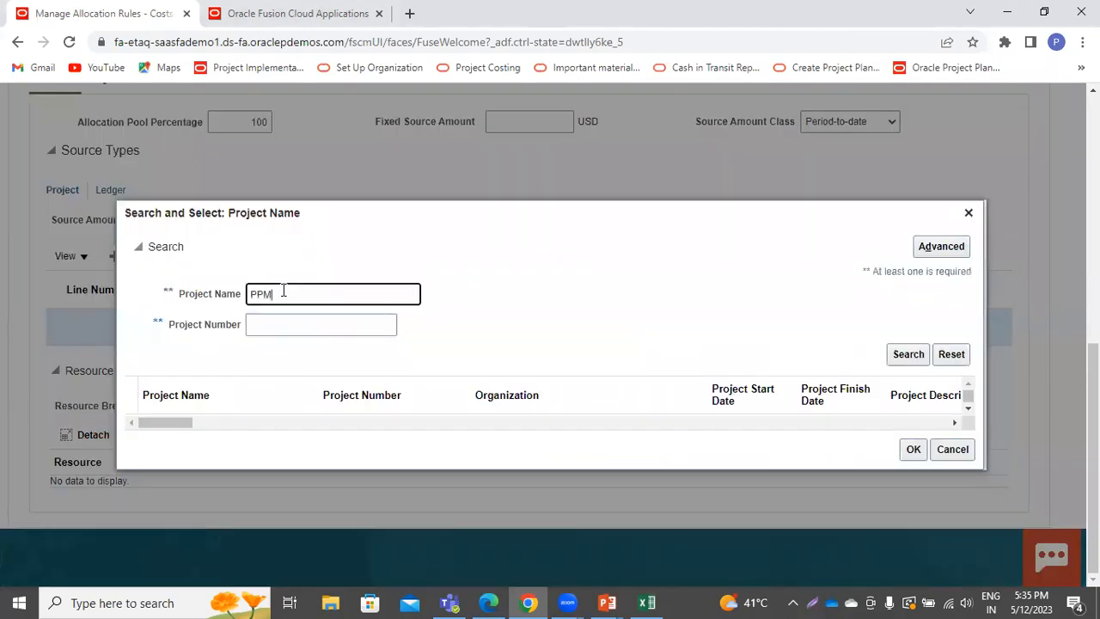
key(Return)
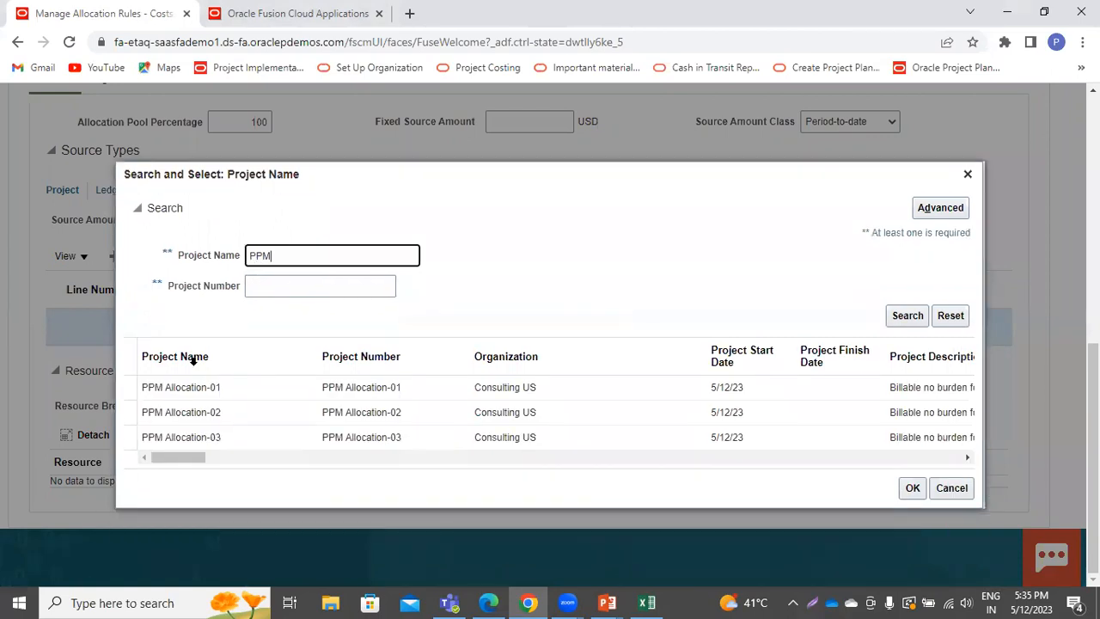
click(147, 397)
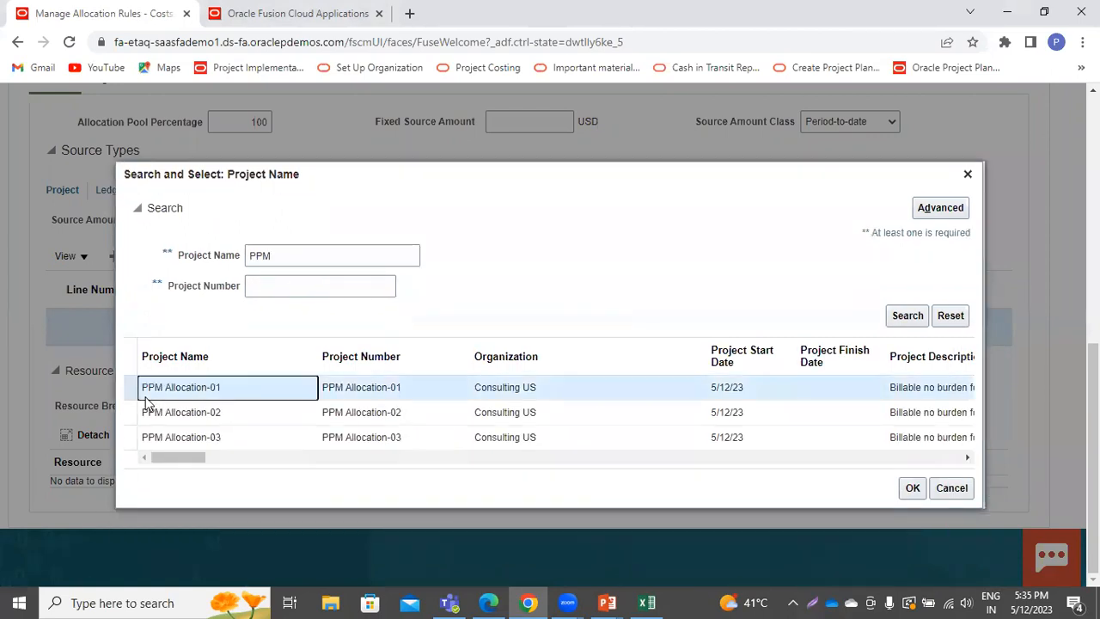
click(912, 488)
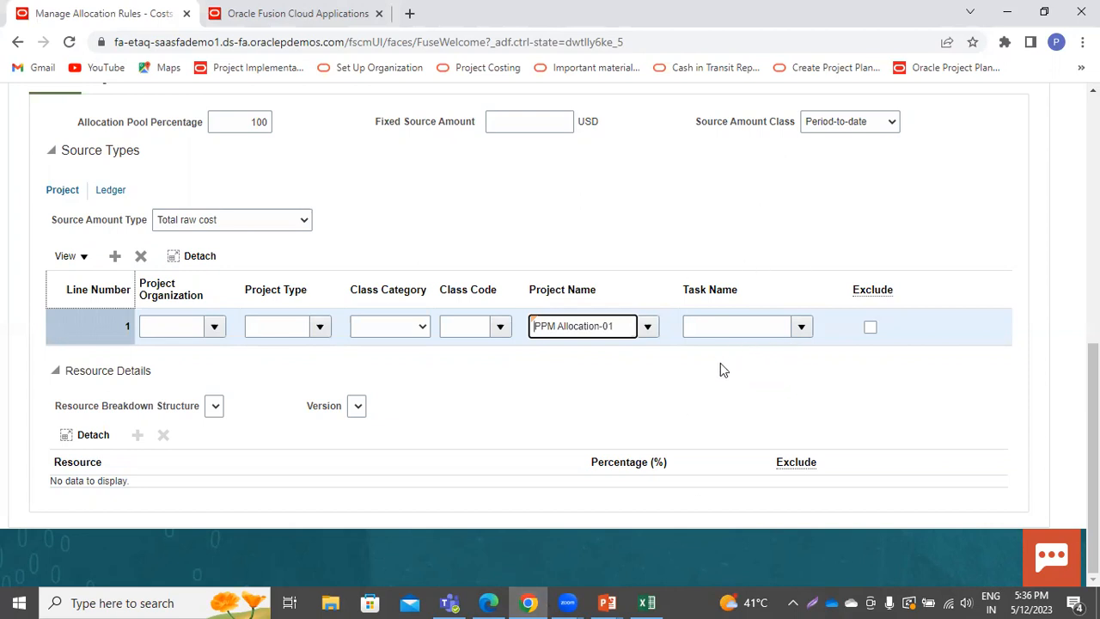
Set the task of the PPM Allocation-01 source line to Pre-Implementation
click(801, 329)
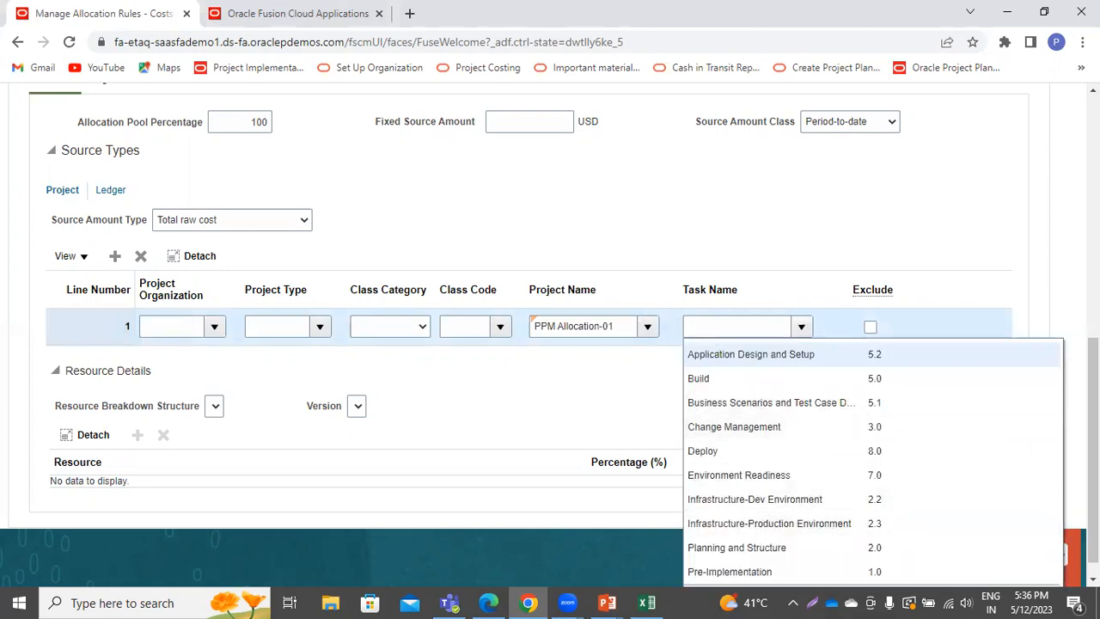
scroll(767, 567, down, 1)
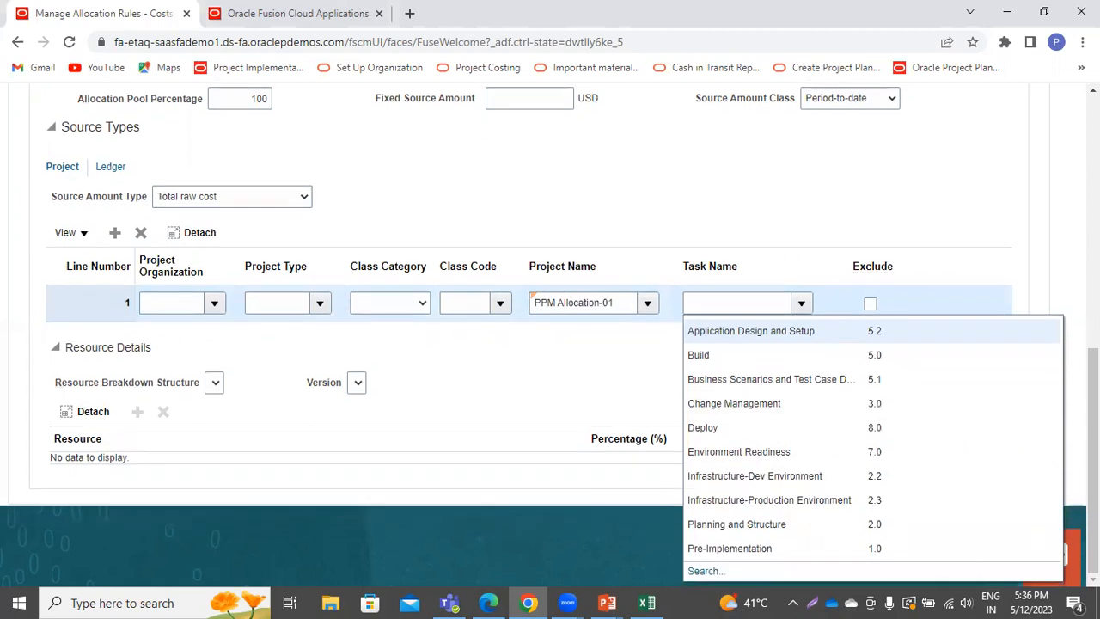
click(776, 552)
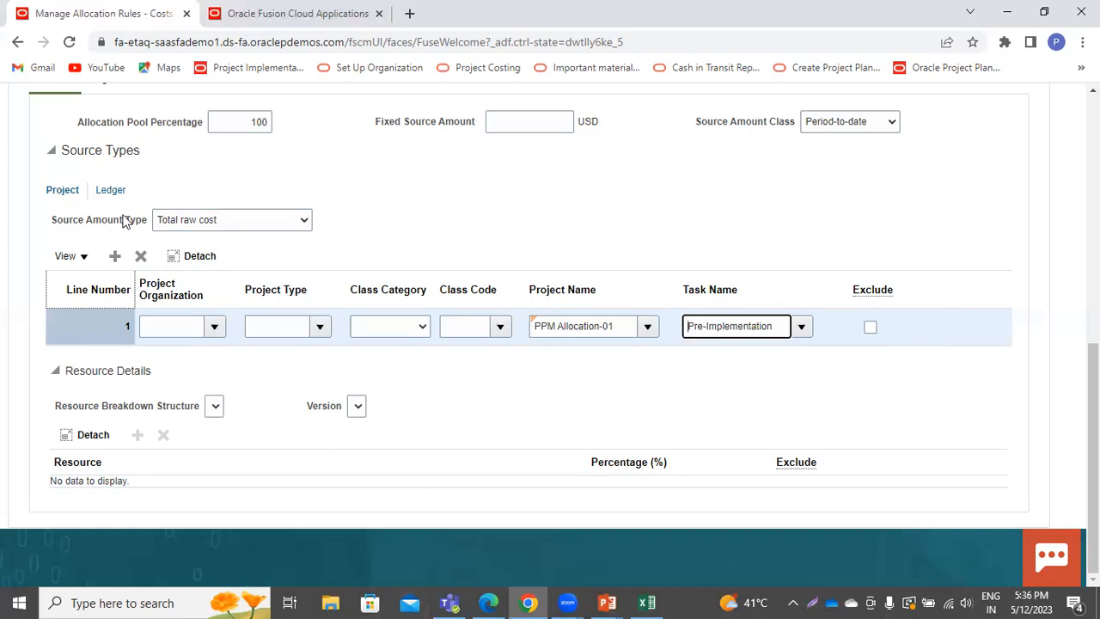
click(360, 224)
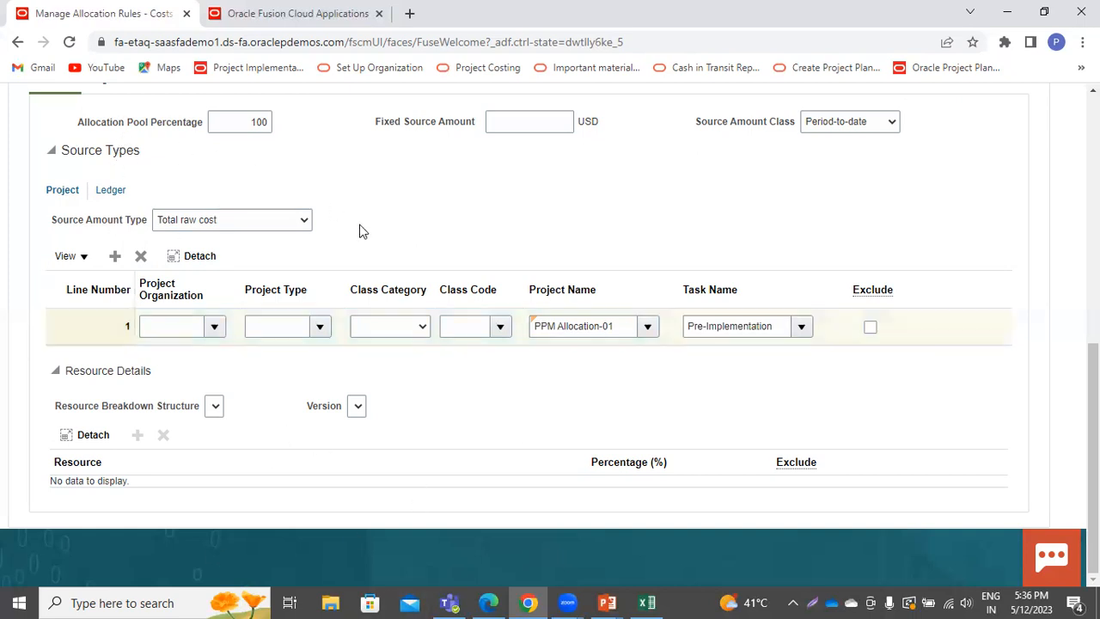
Add a target line to the allocation rule and assign project PPM Allocation-03 to it, searching the projects for PPM
scroll(360, 230, up, 1)
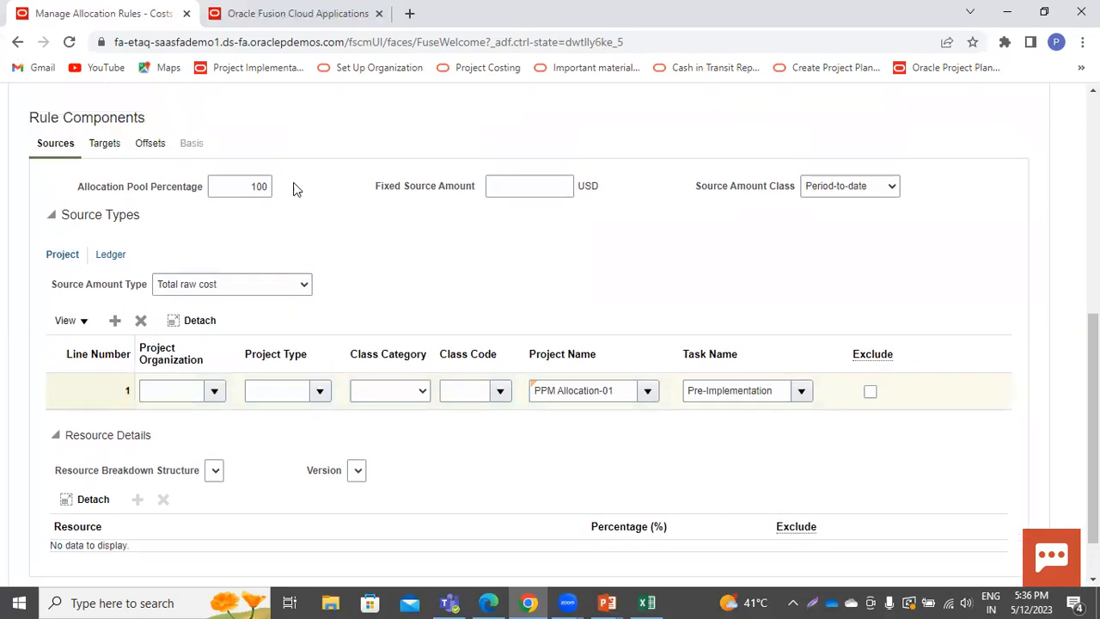
click(104, 144)
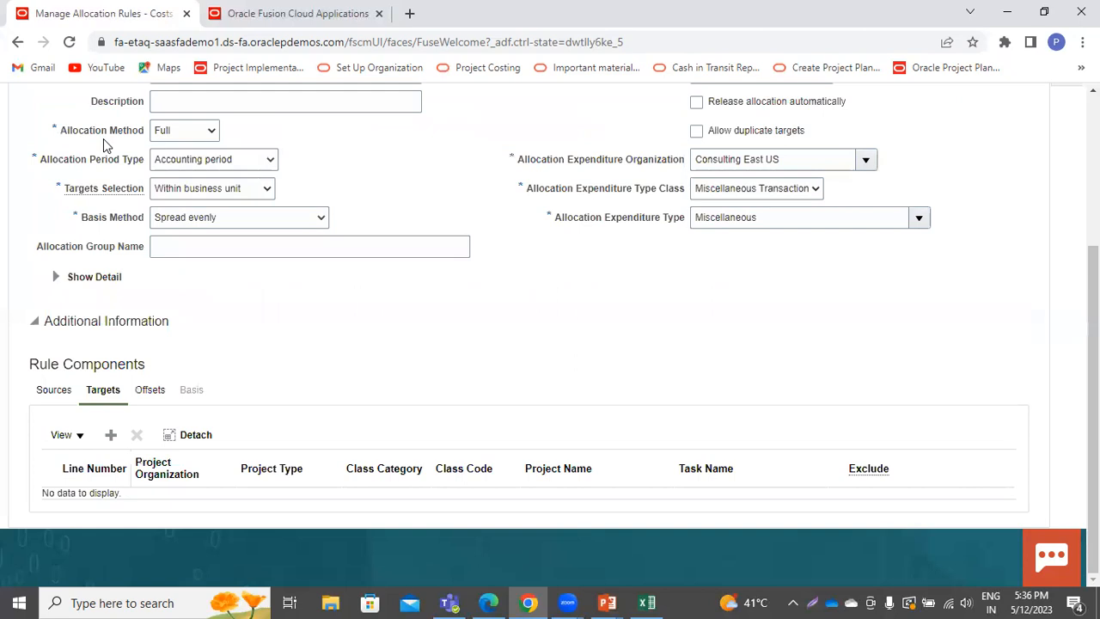
click(111, 436)
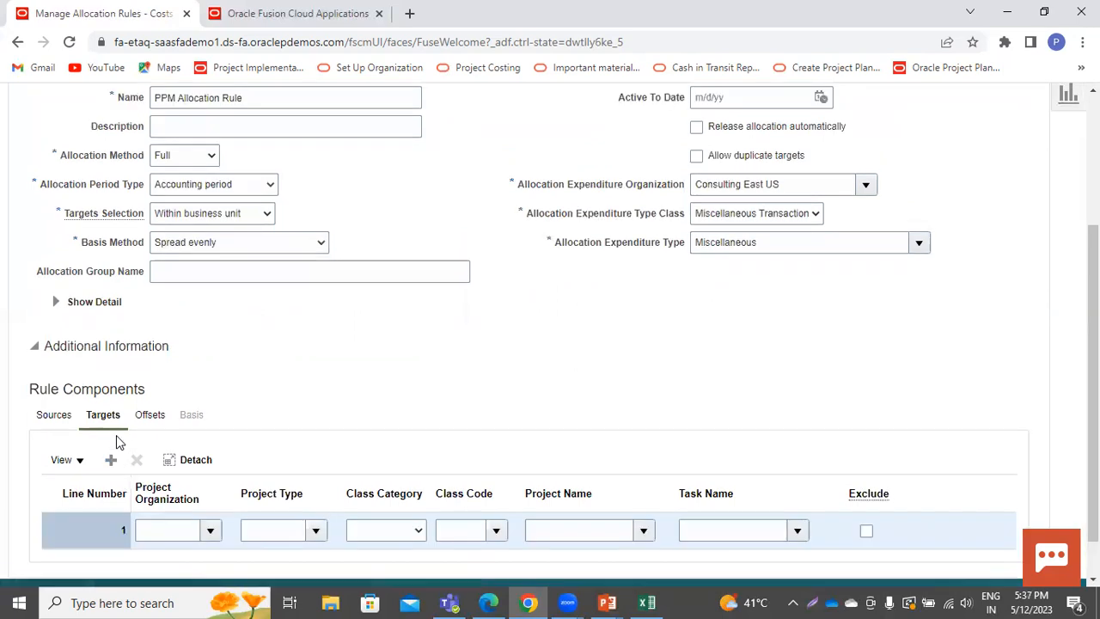
click(643, 530)
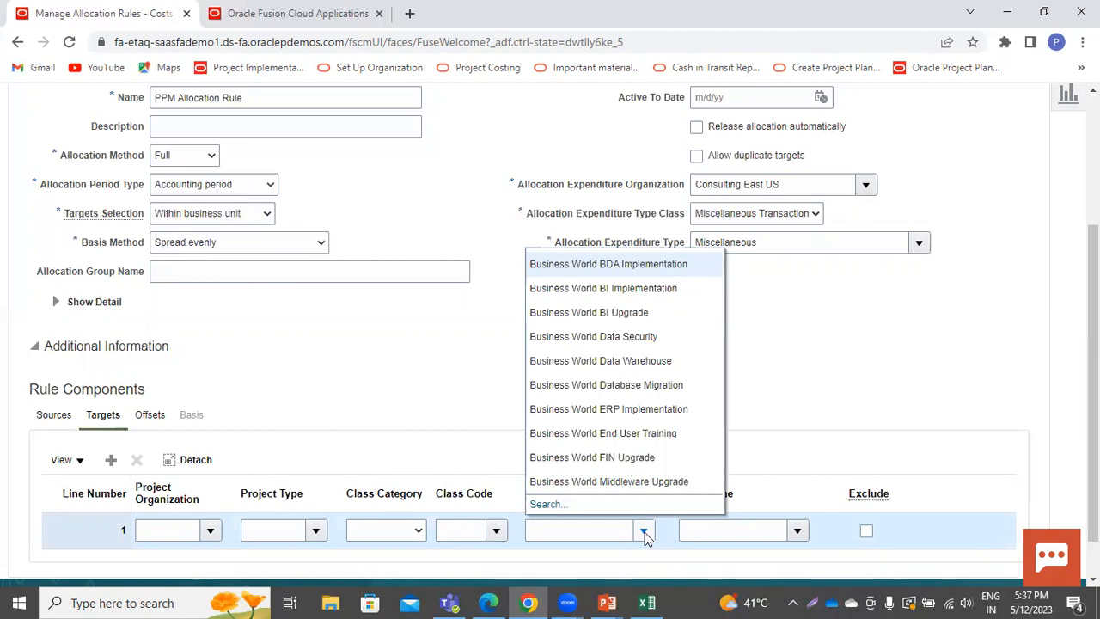
click(538, 505)
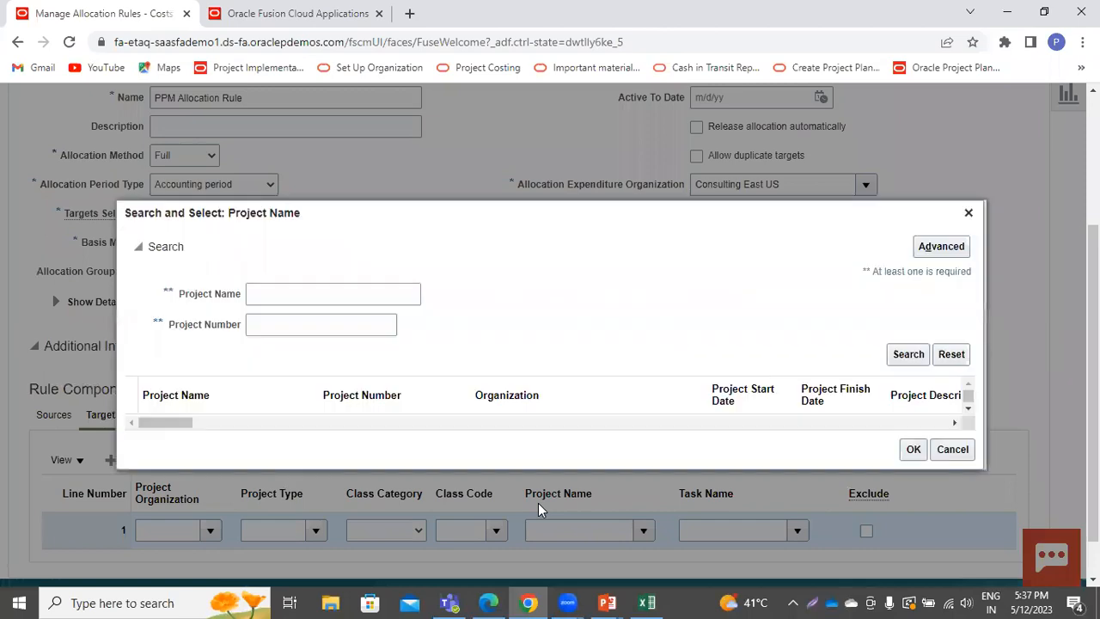
click(281, 297)
text(PPM)
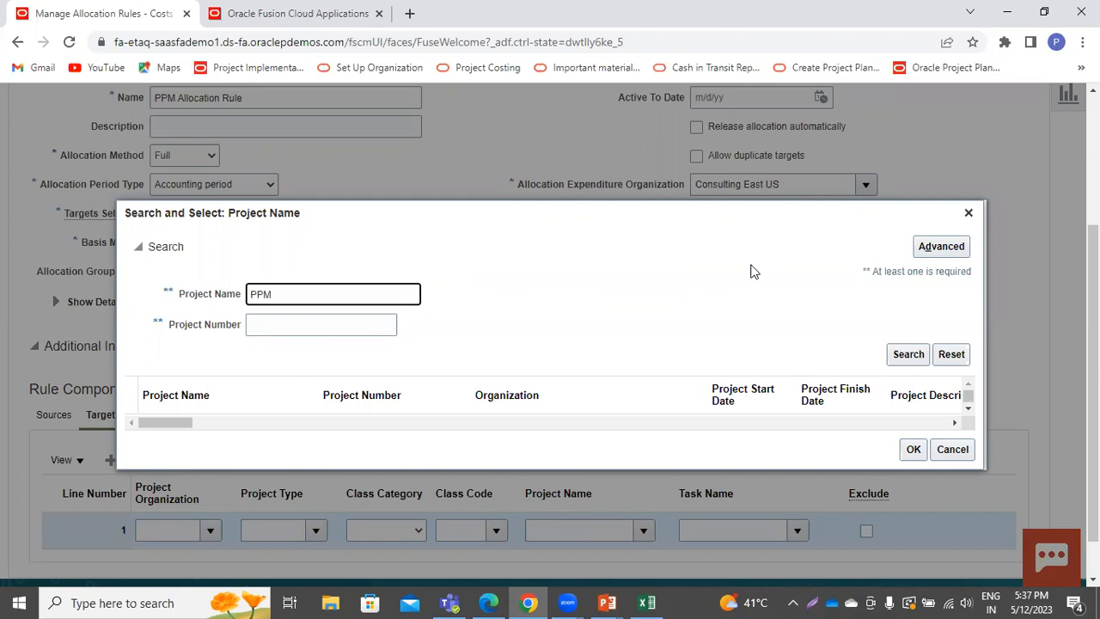
click(910, 358)
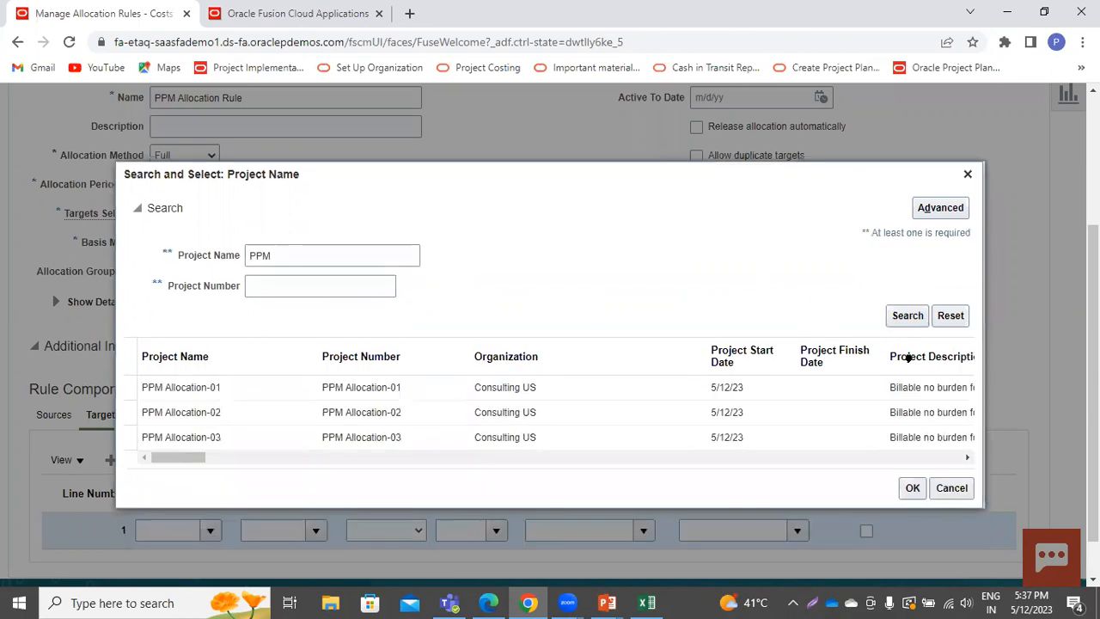
click(185, 438)
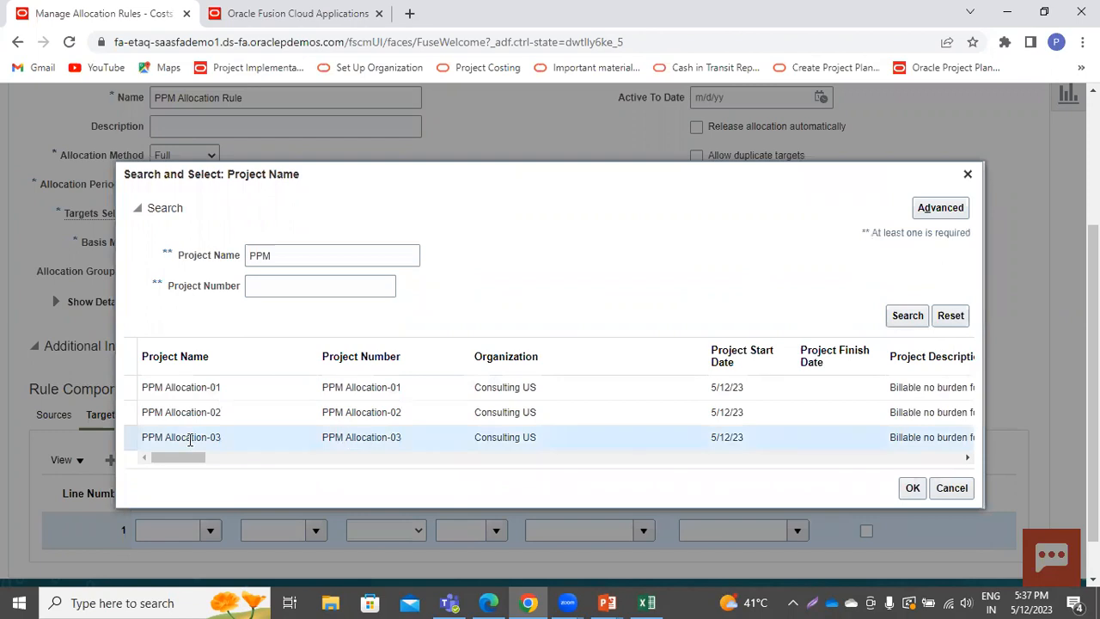
click(916, 489)
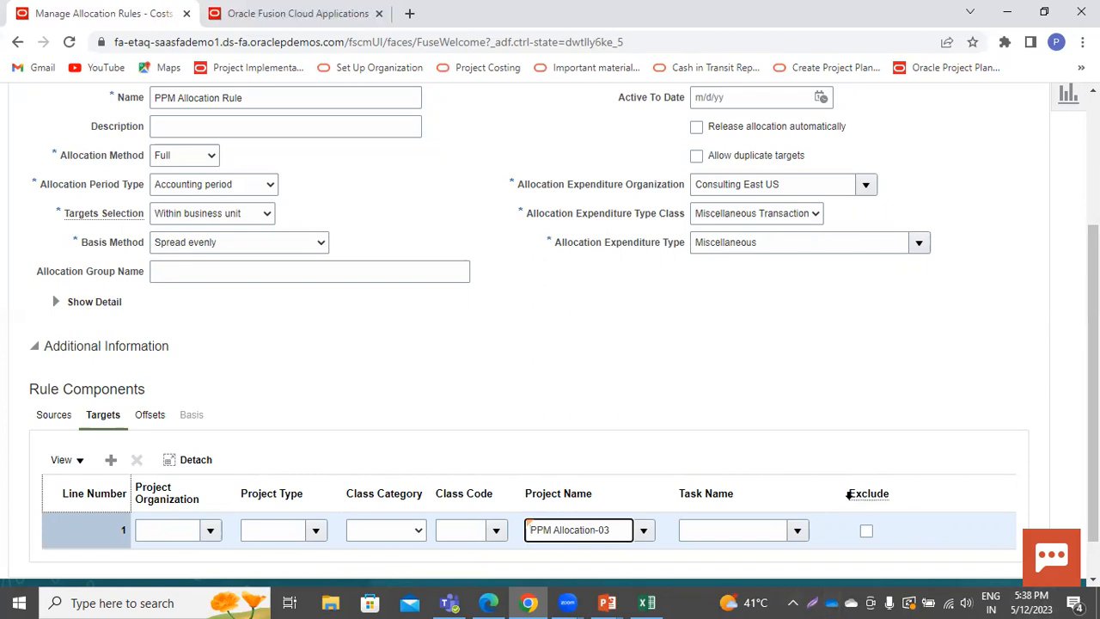
Set the PPM Allocation-03 target line's task to Project Management and choose Source project and task as the rule's offset method
click(798, 531)
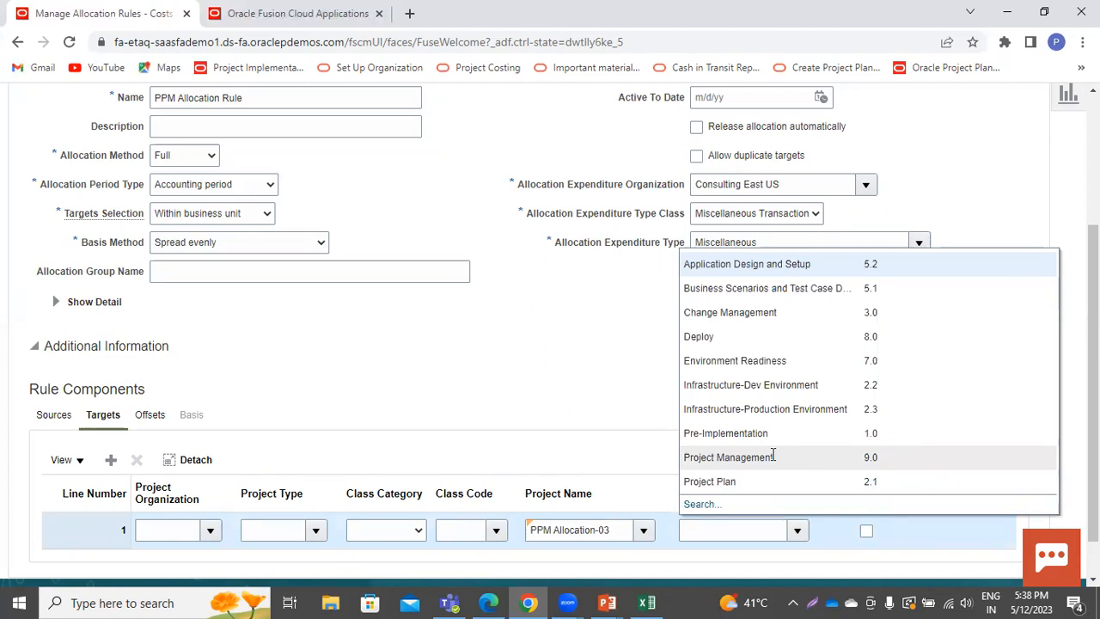
click(847, 462)
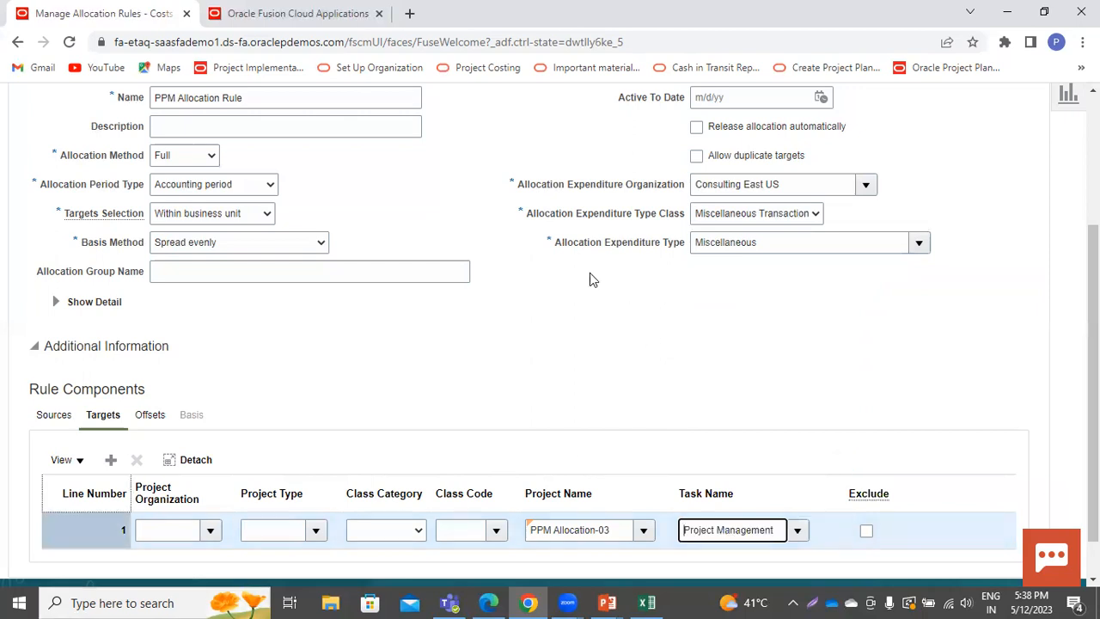
click(150, 419)
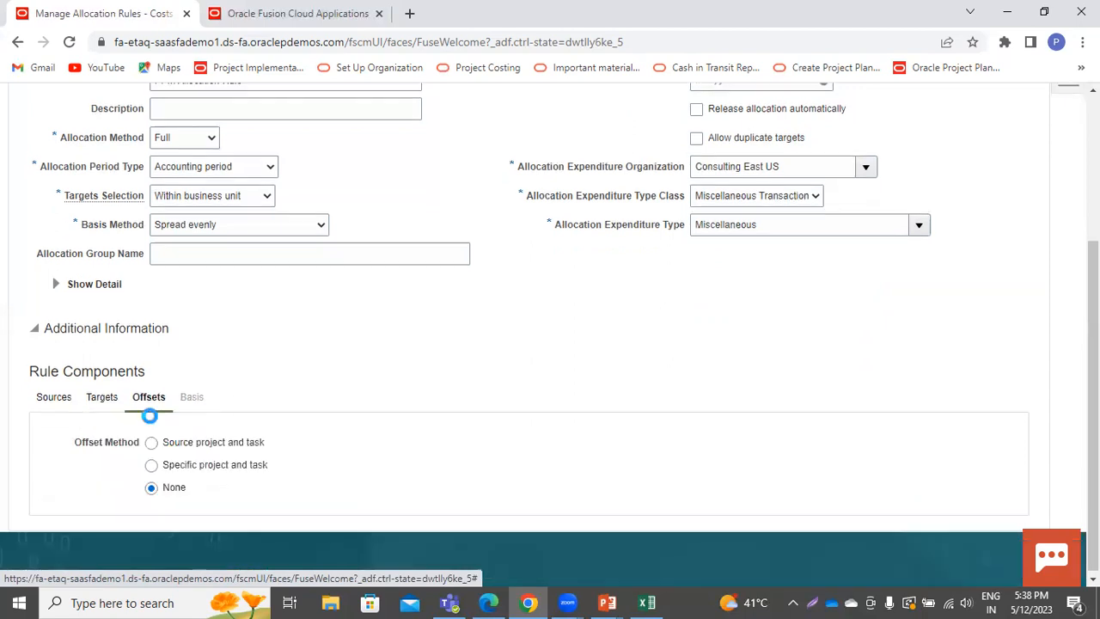
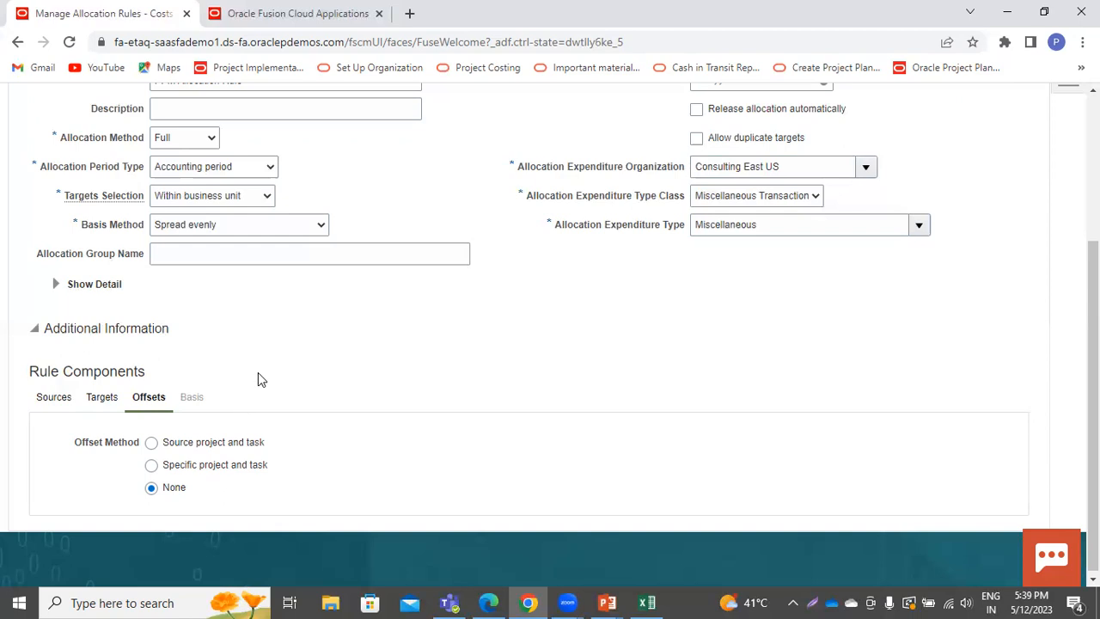
click(152, 445)
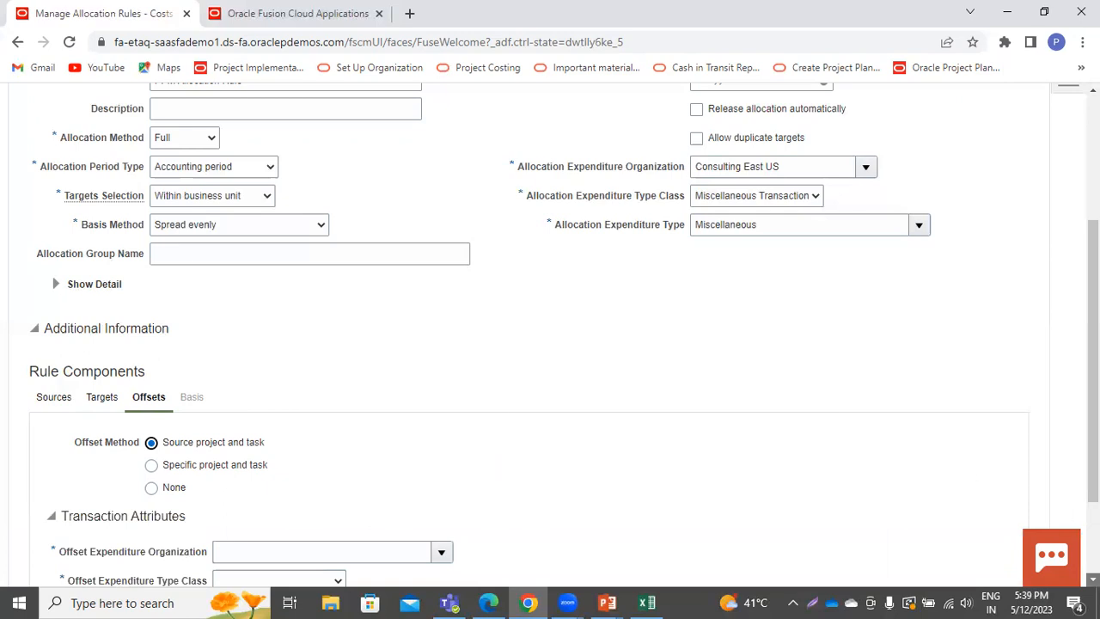
Search the offset expenditure organizations for Consultin and assign Consulting East US
scroll(1092, 580, down, 2)
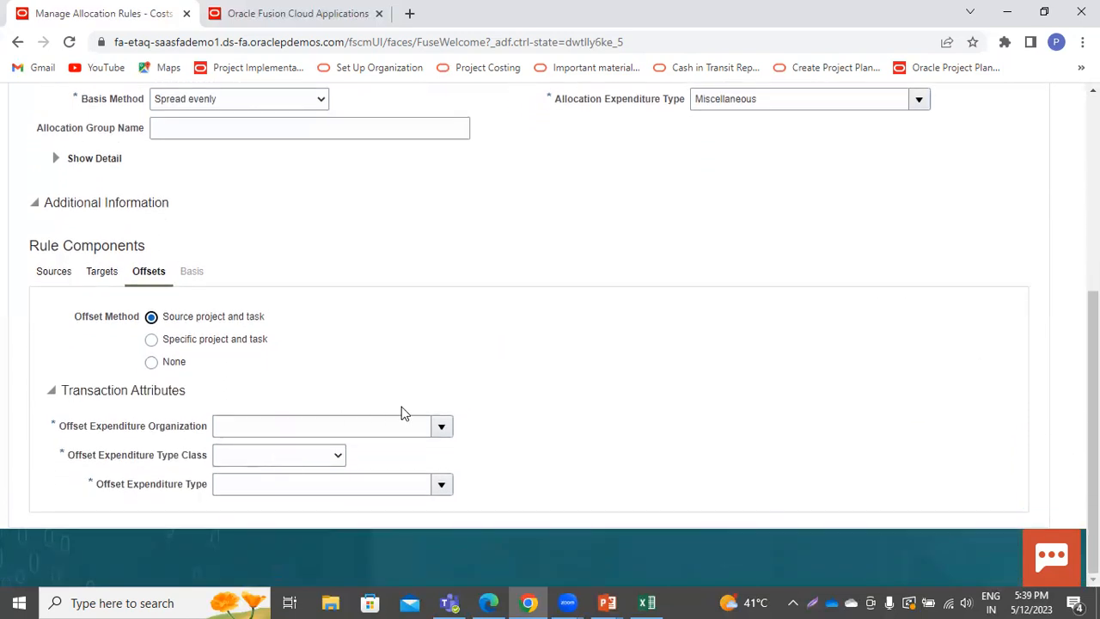
click(442, 428)
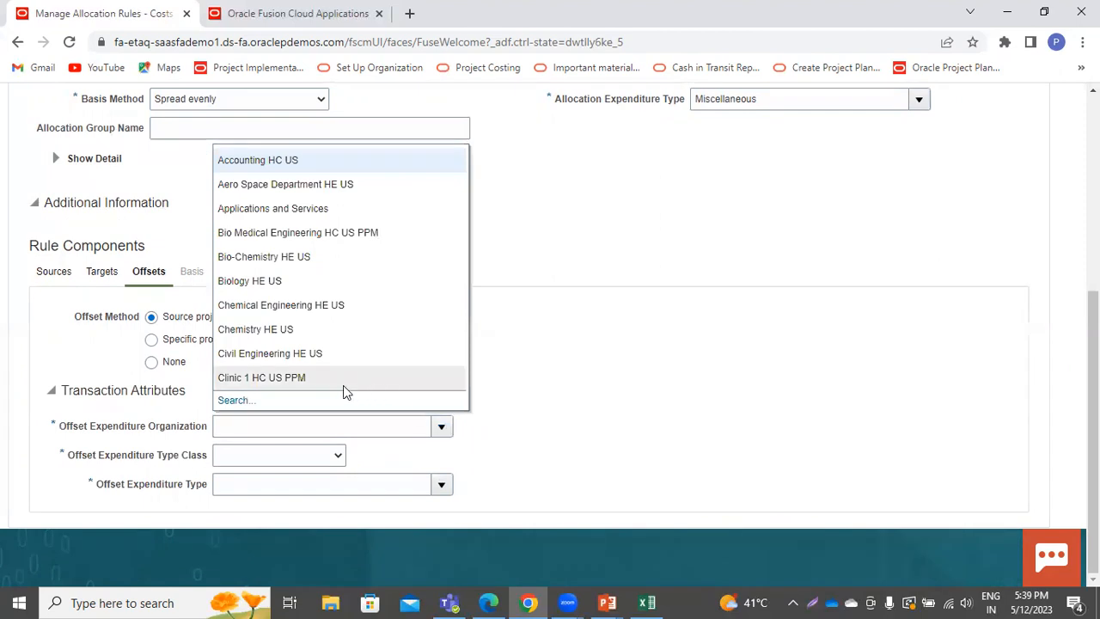
click(234, 400)
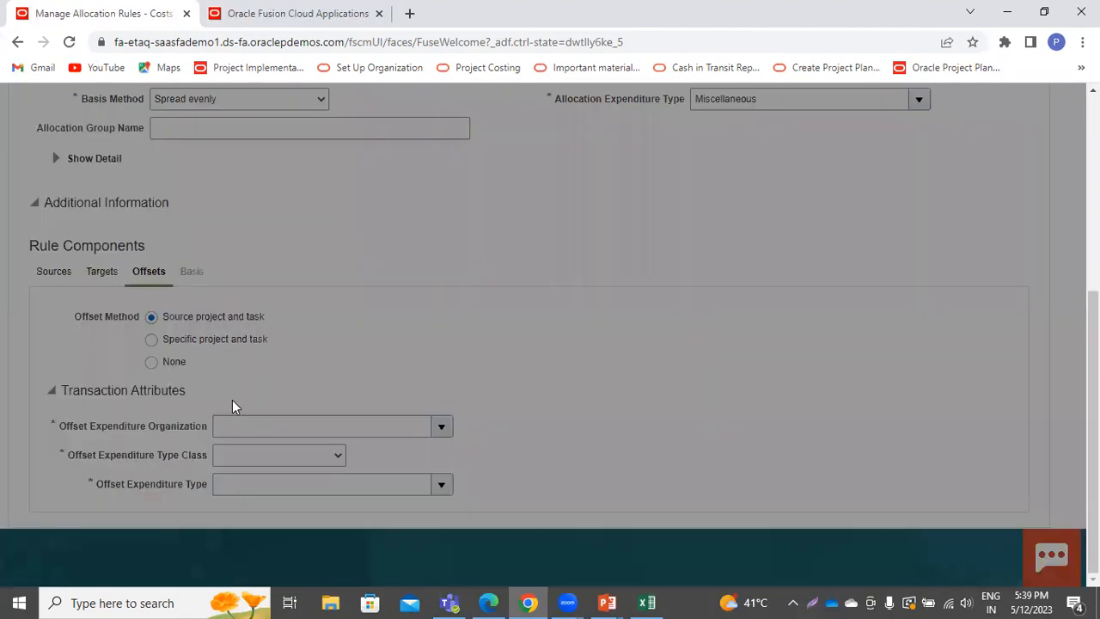
click(635, 312)
text(Co)
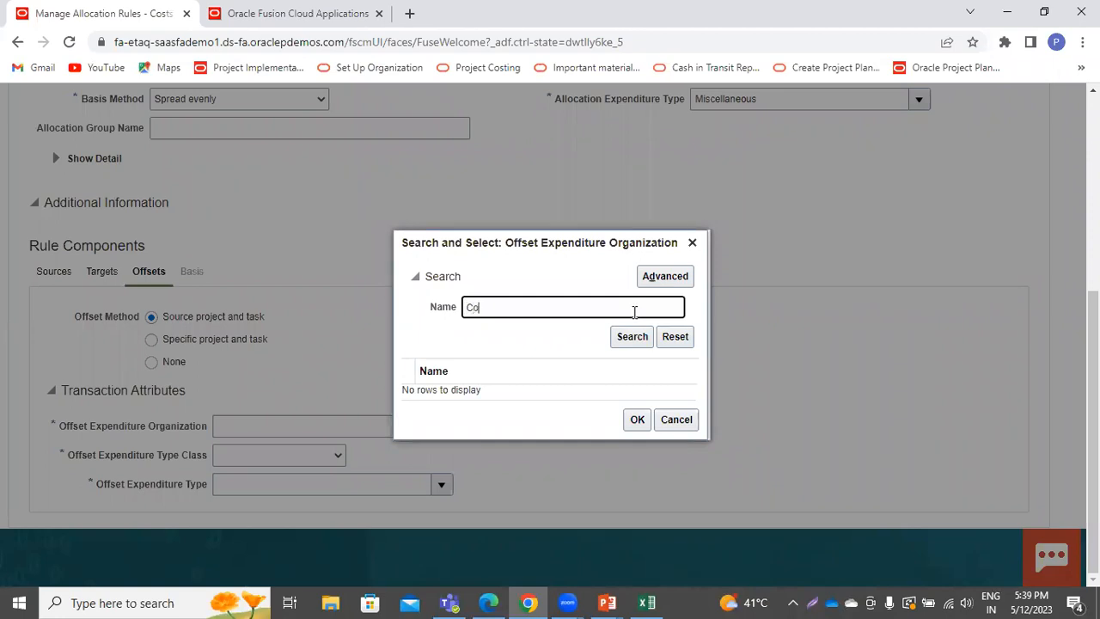
text(nsultin)
key(Return)
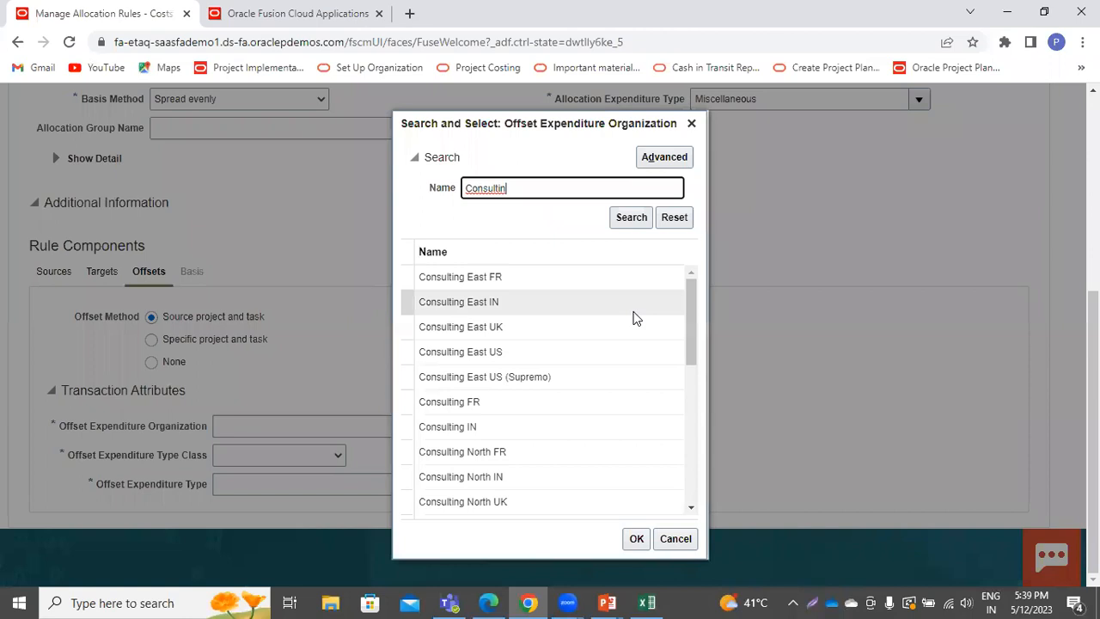
click(595, 353)
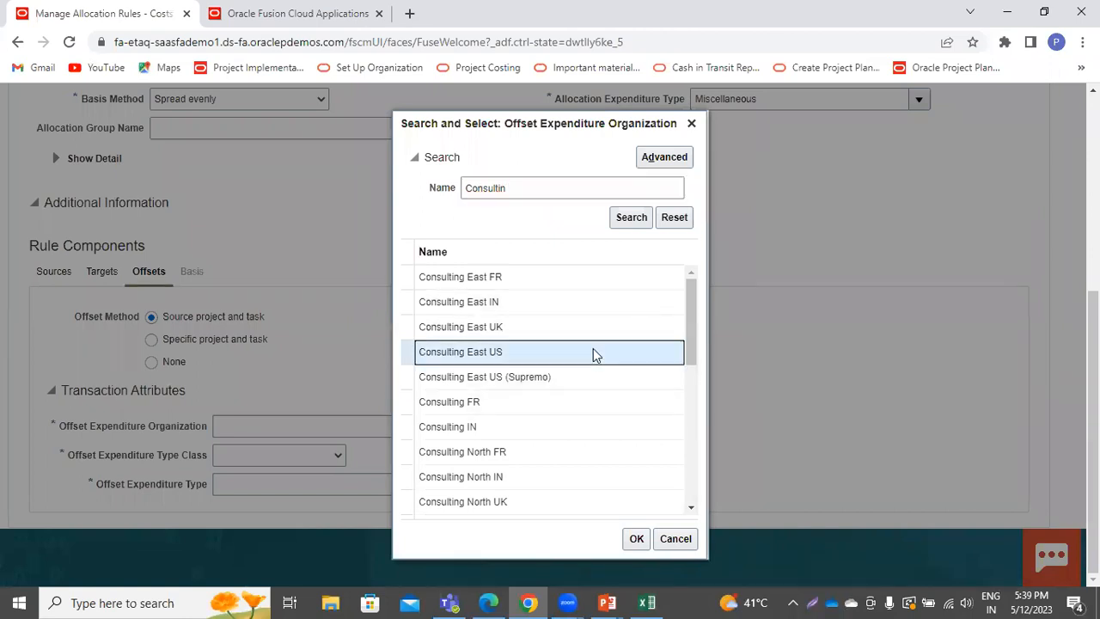
click(637, 539)
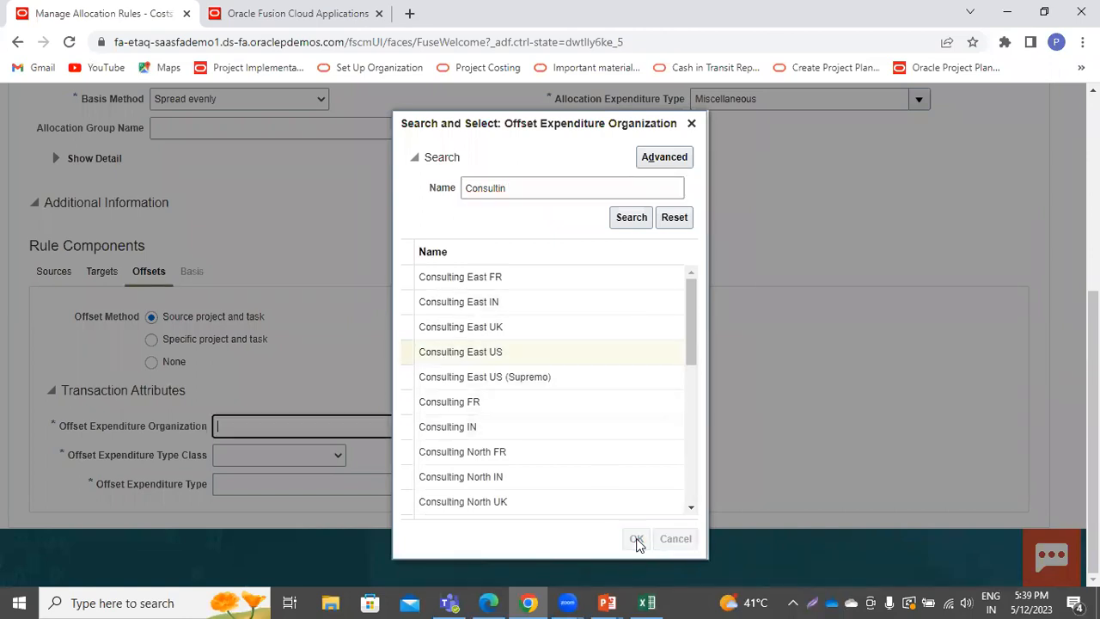
Set the offset expenditure type class to Miscellaneous Transaction and the offset expenditure type to Airfare
click(247, 458)
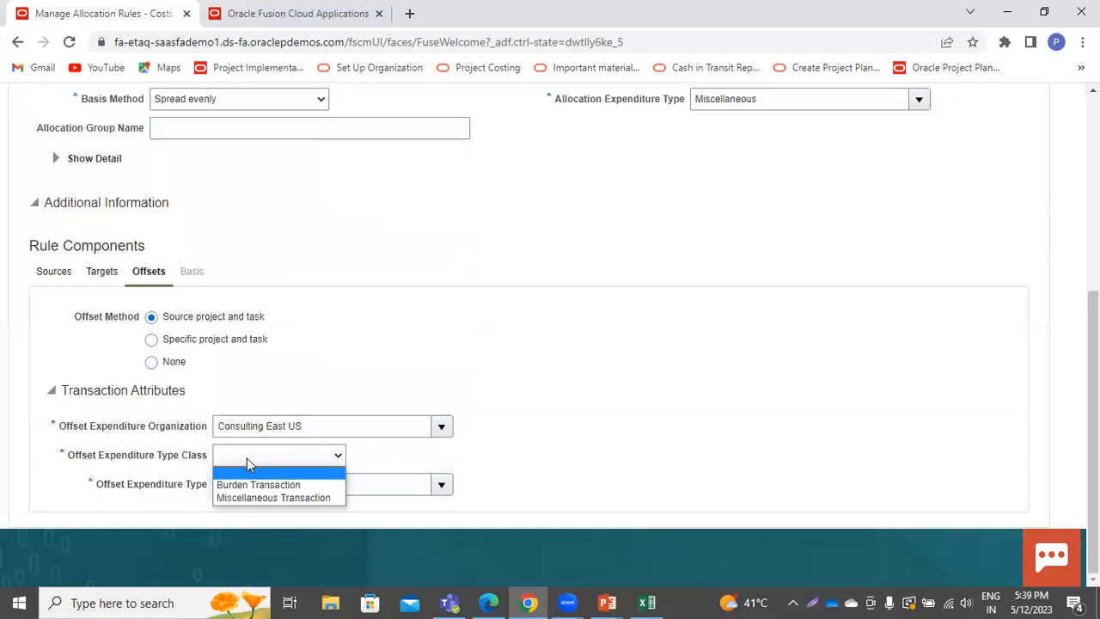
click(243, 497)
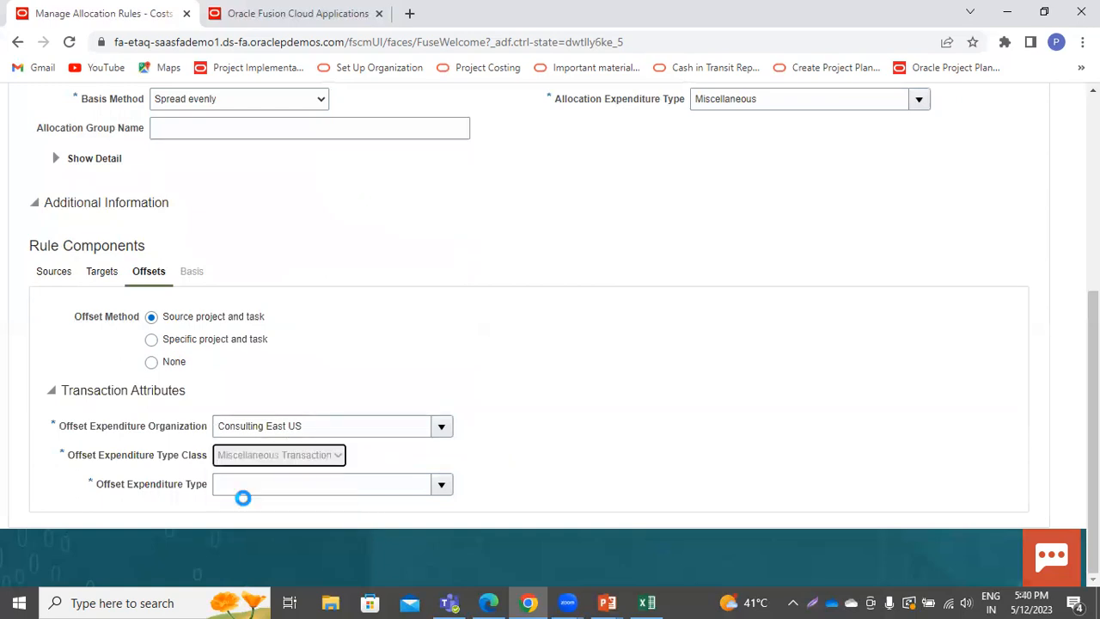
click(442, 485)
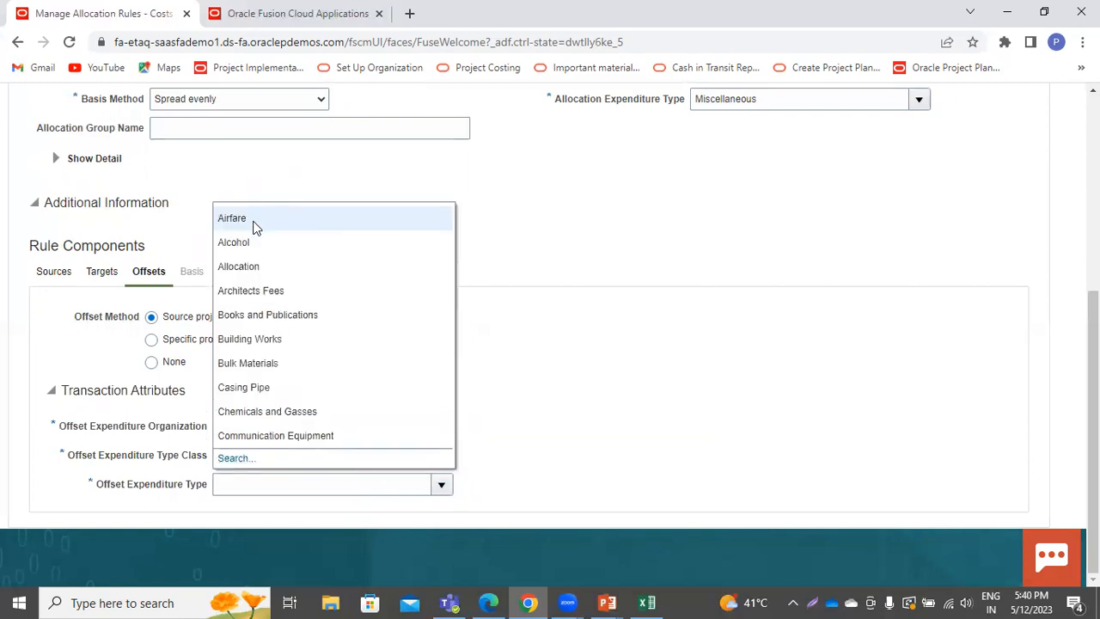
click(254, 223)
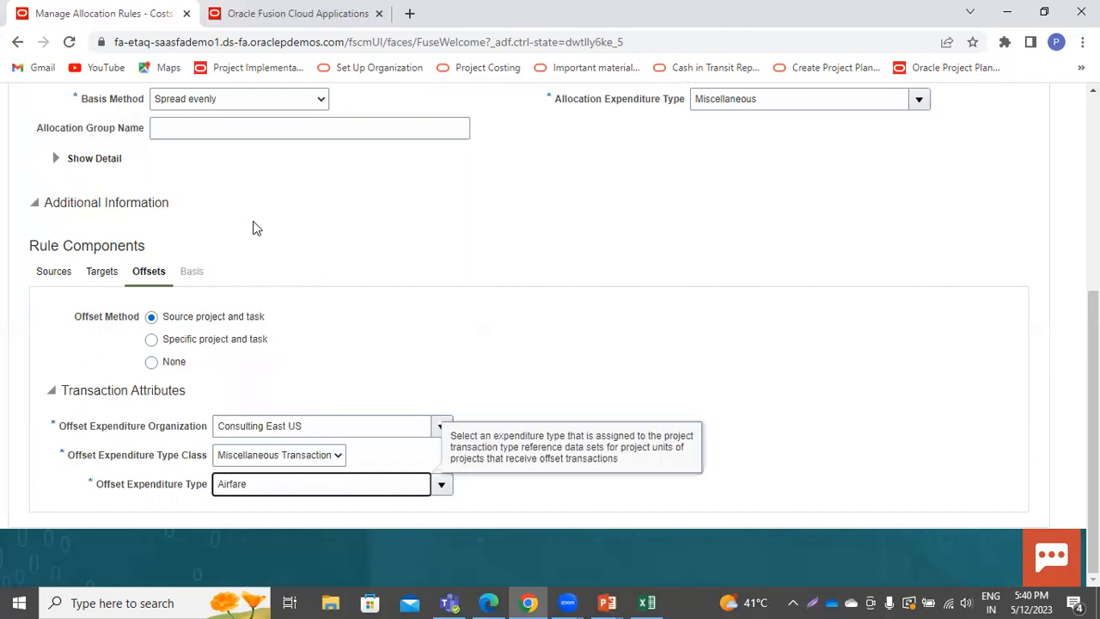
click(516, 267)
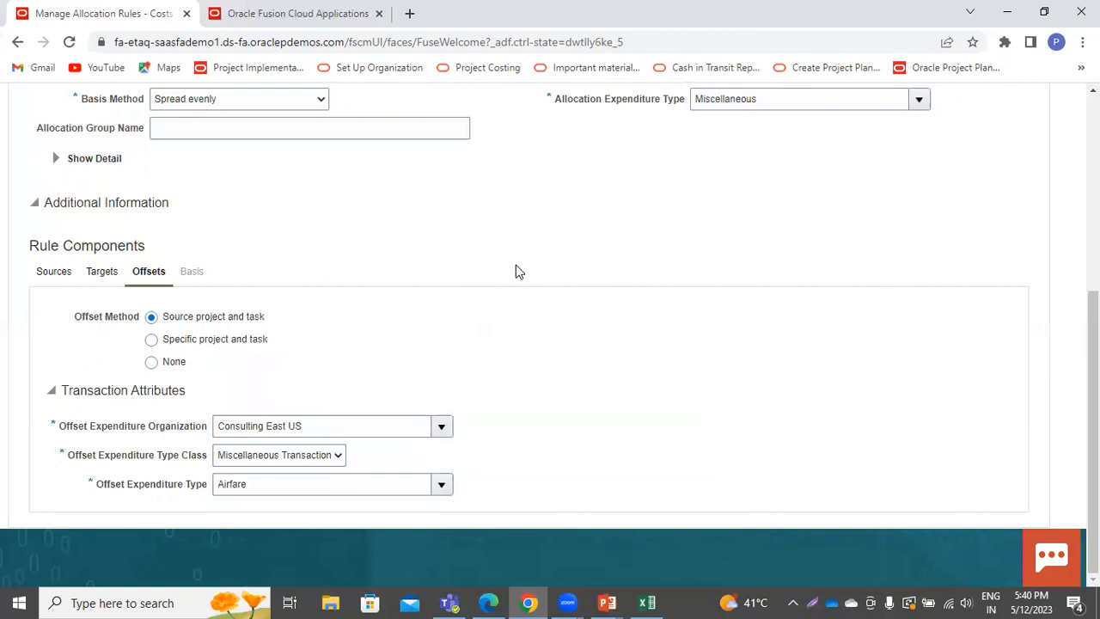
Try to save and close the allocation rule
scroll(516, 272, up, 4)
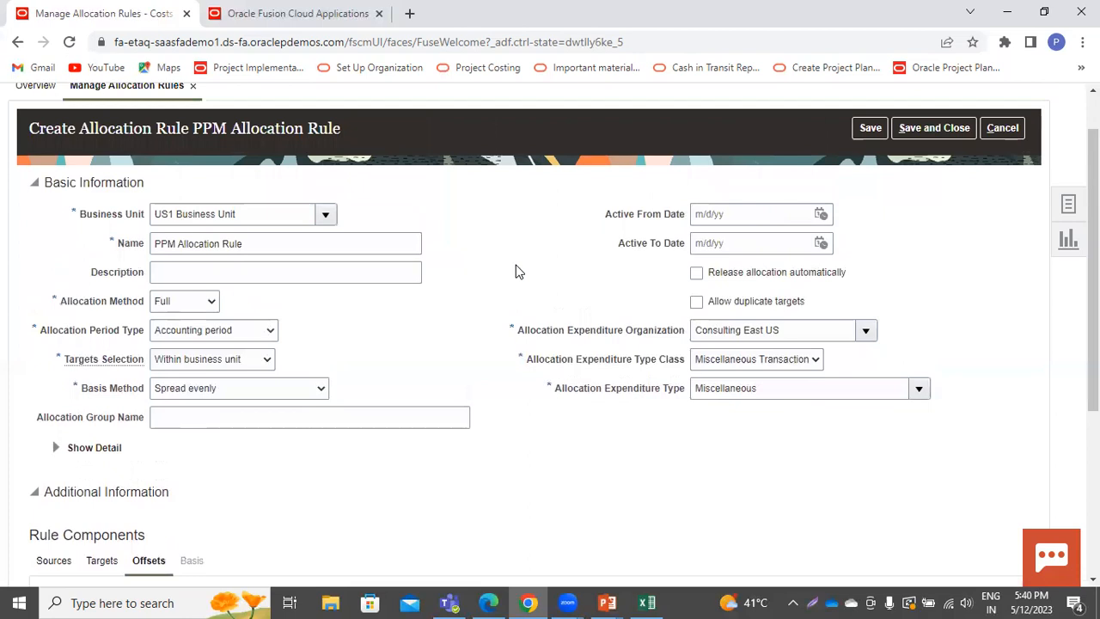
scroll(516, 272, up, 1)
click(946, 188)
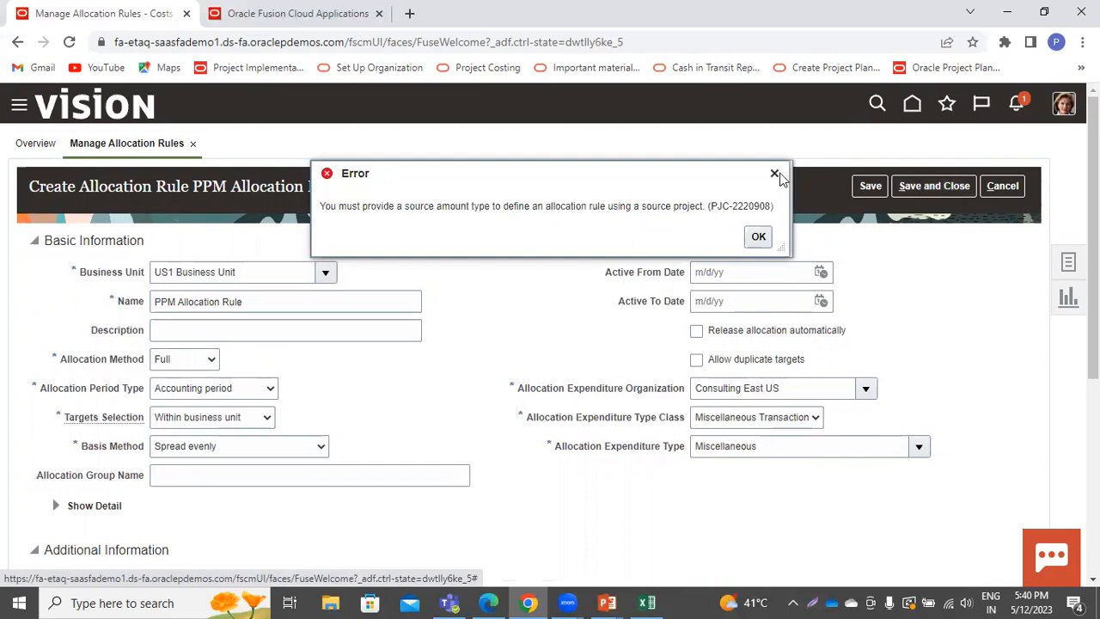
click(758, 237)
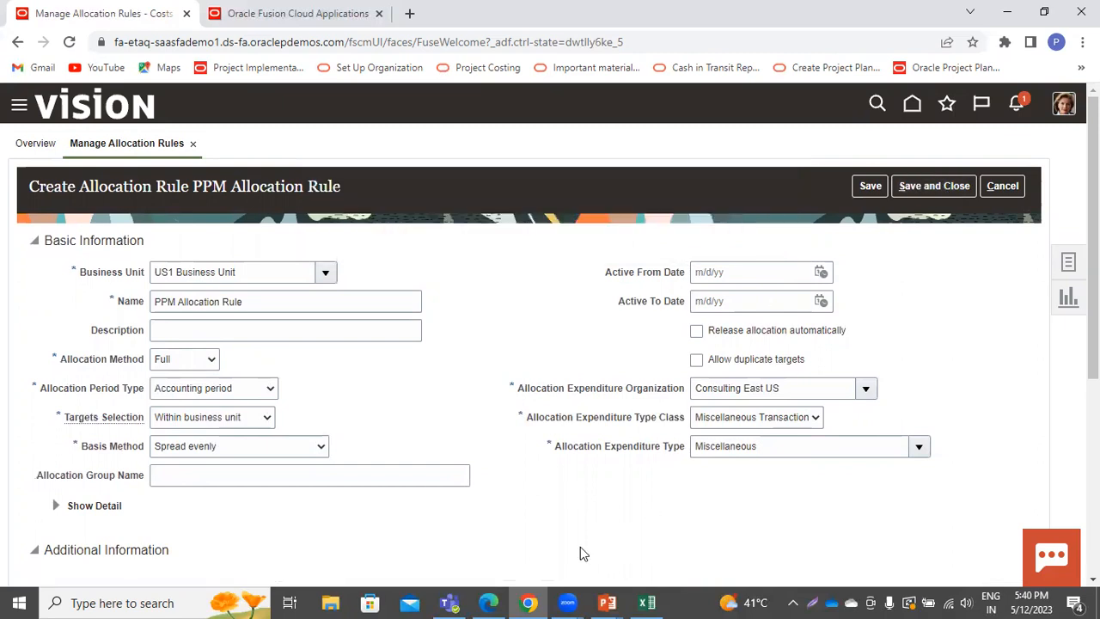
Try to return to the rule's targets and sources, and cancel the creation of the allocation rule
scroll(580, 547, down, 5)
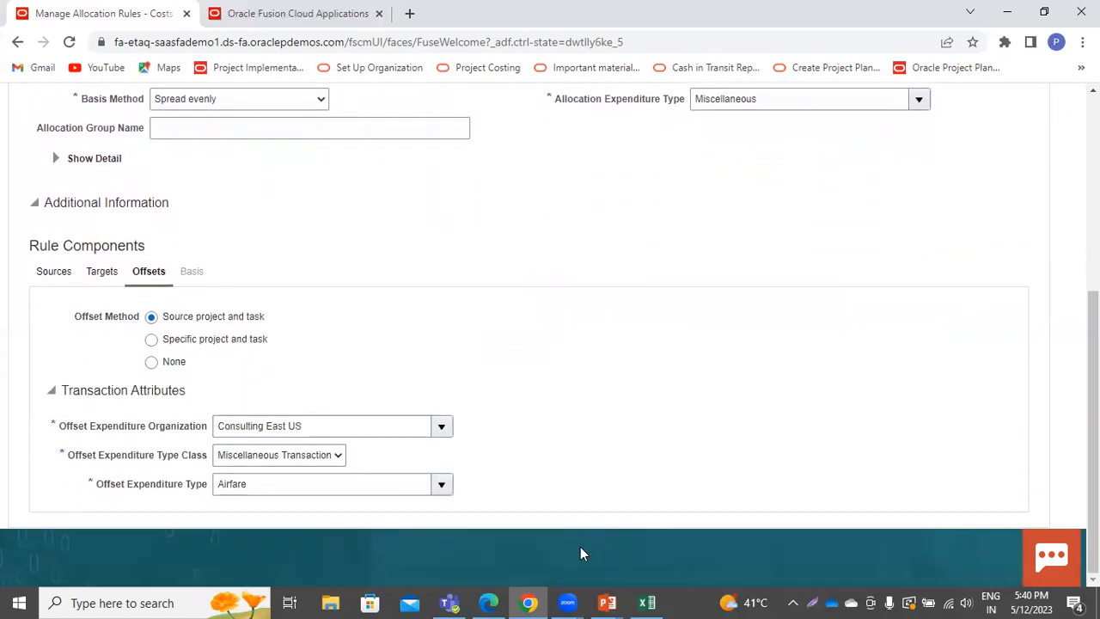
click(103, 273)
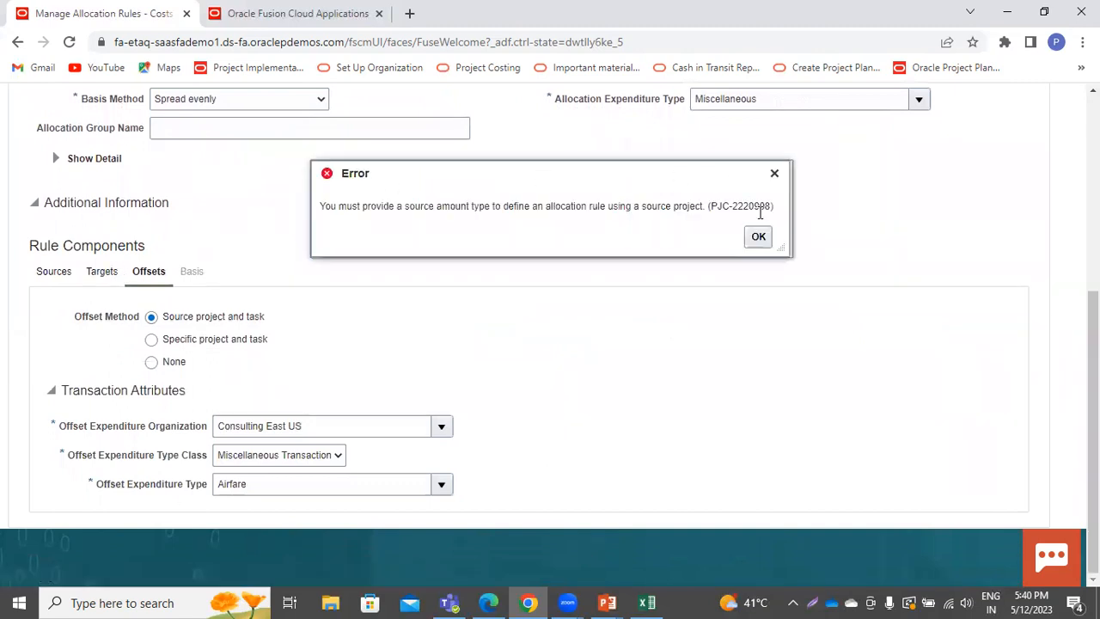
click(757, 238)
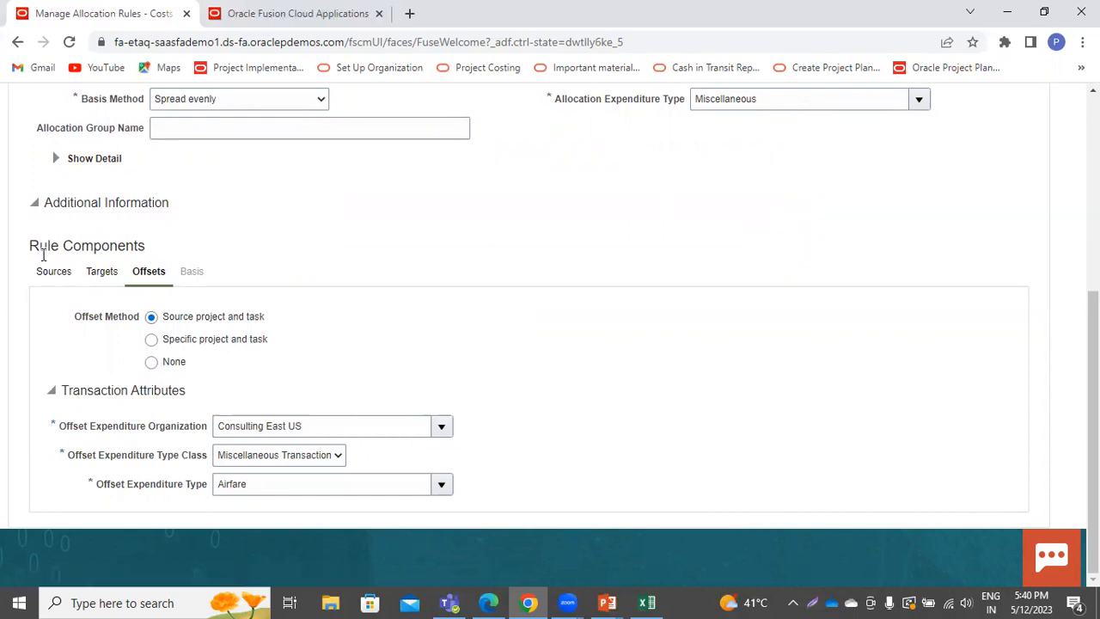
click(48, 277)
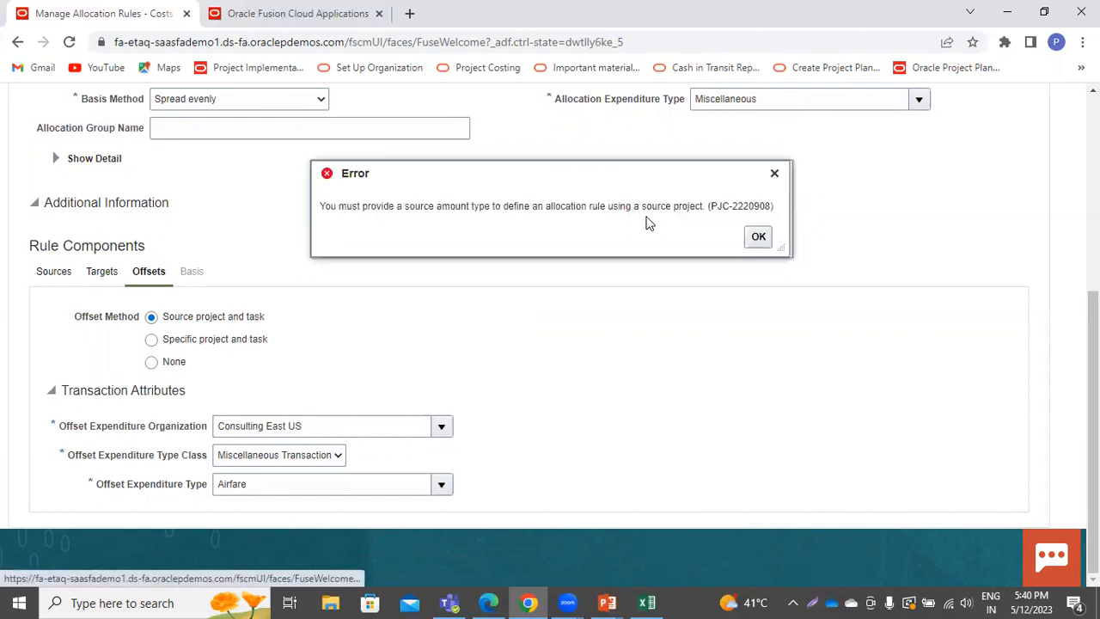
click(758, 238)
scroll(758, 244, up, 5)
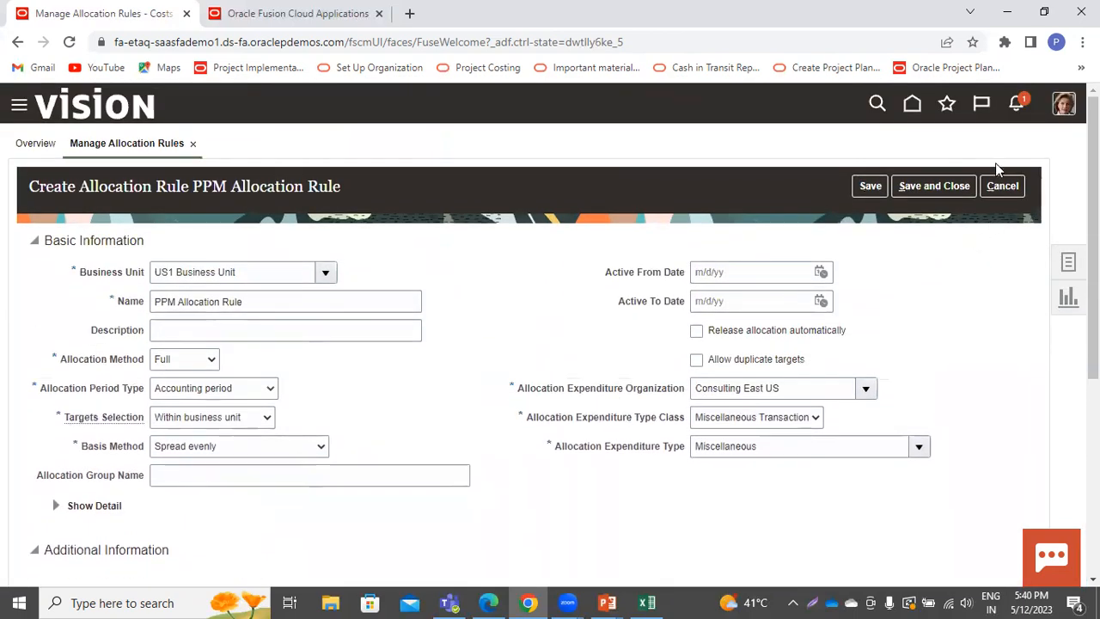
click(1001, 186)
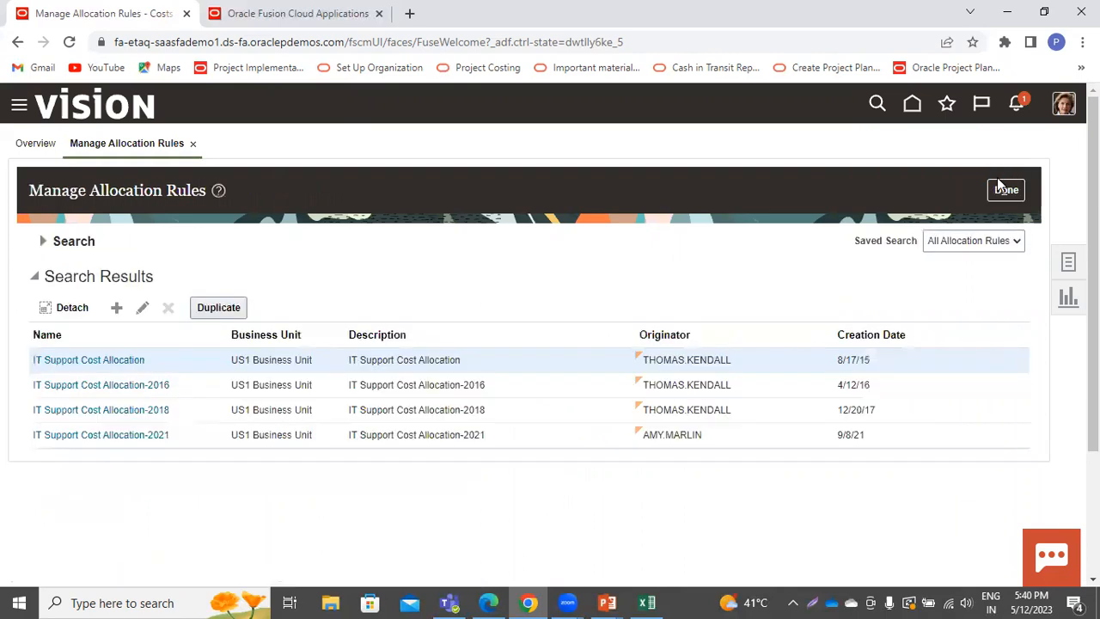
Start a new allocation rule for US1 Business Unit and name it PPM Allocation Rule
click(118, 307)
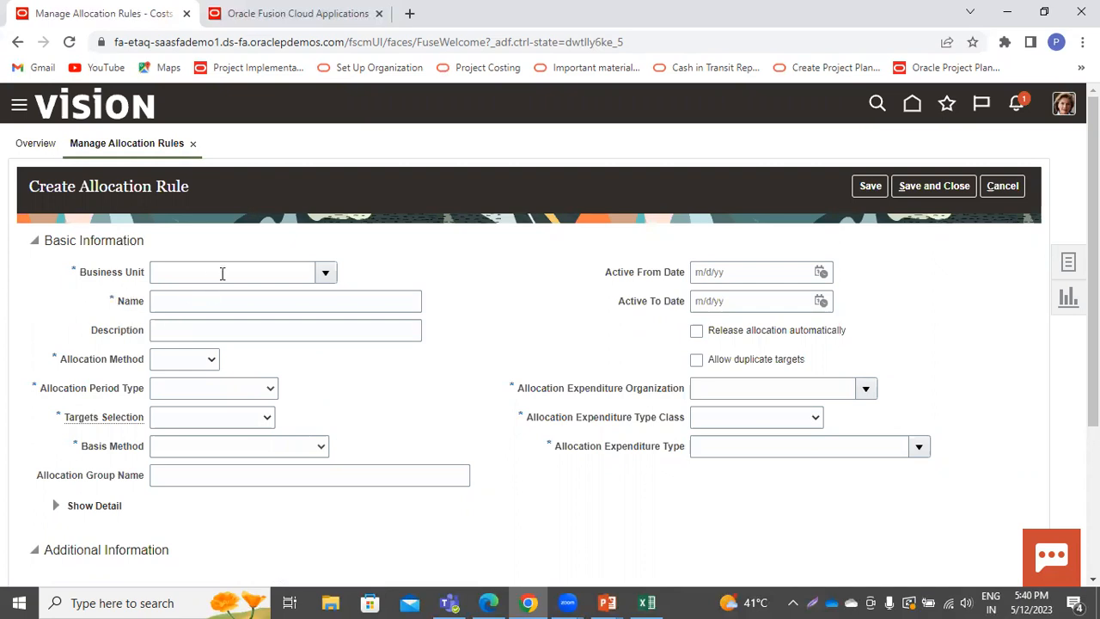
click(325, 273)
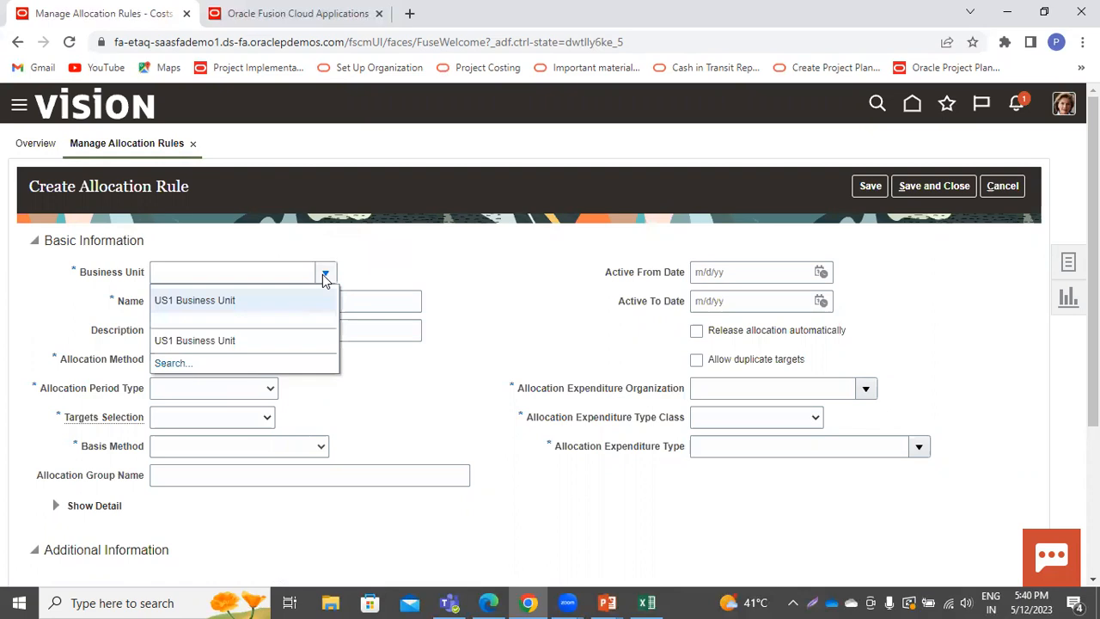
click(263, 310)
click(262, 305)
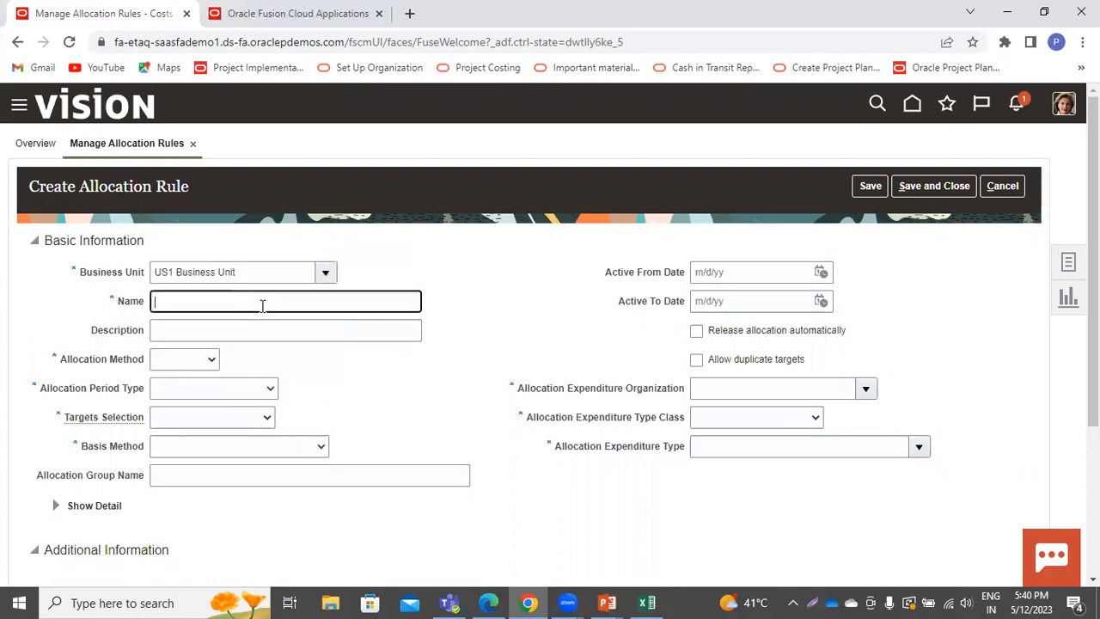
text(PPM Allocation Rule)
Copy the rule name PPM Allocation Rule into the description
triple_click(263, 306)
key(ctrl+c)
click(250, 330)
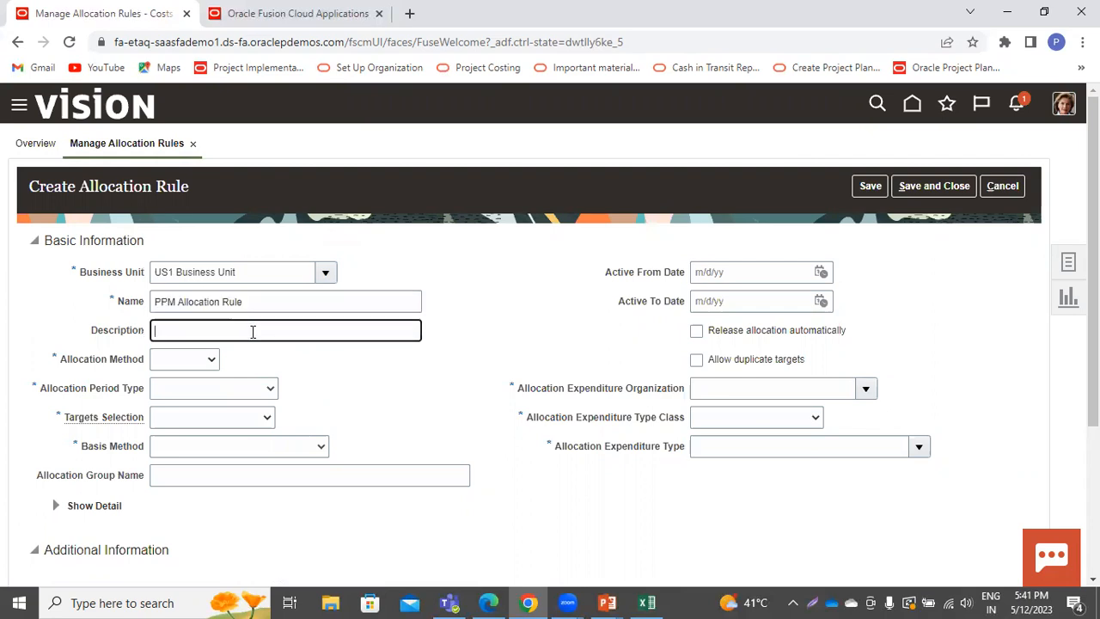
key(ctrl+v)
Set the rule's allocation method to Full and its allocation period type to Accounting period
click(180, 367)
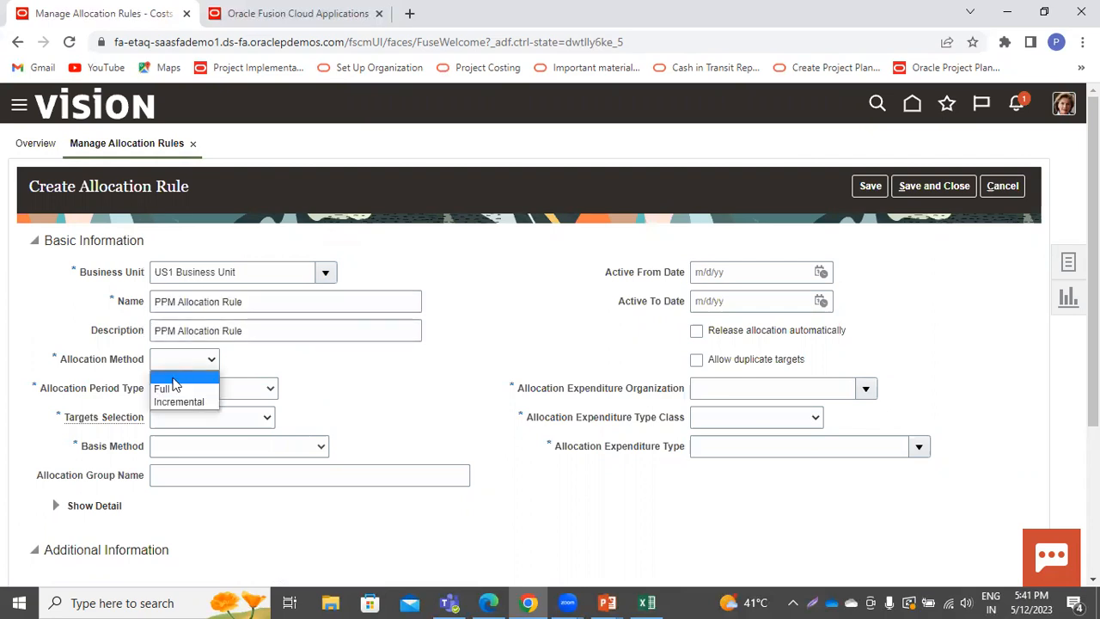
click(172, 388)
click(169, 394)
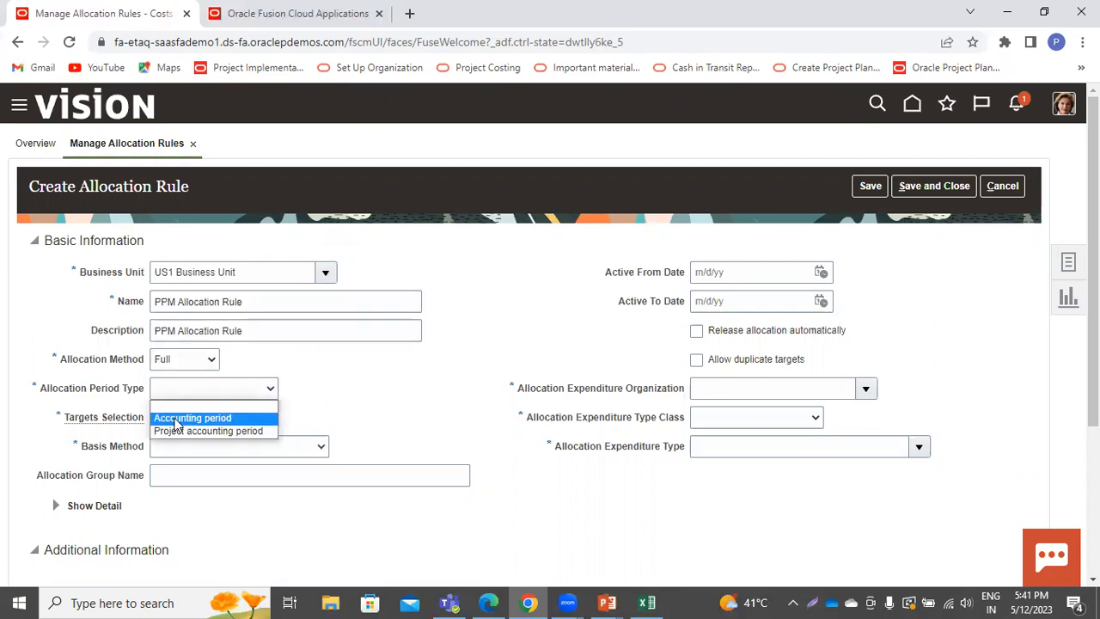
click(193, 418)
Set the rule's targets selection to Within business unit and its basis method to Spread evenly
click(177, 418)
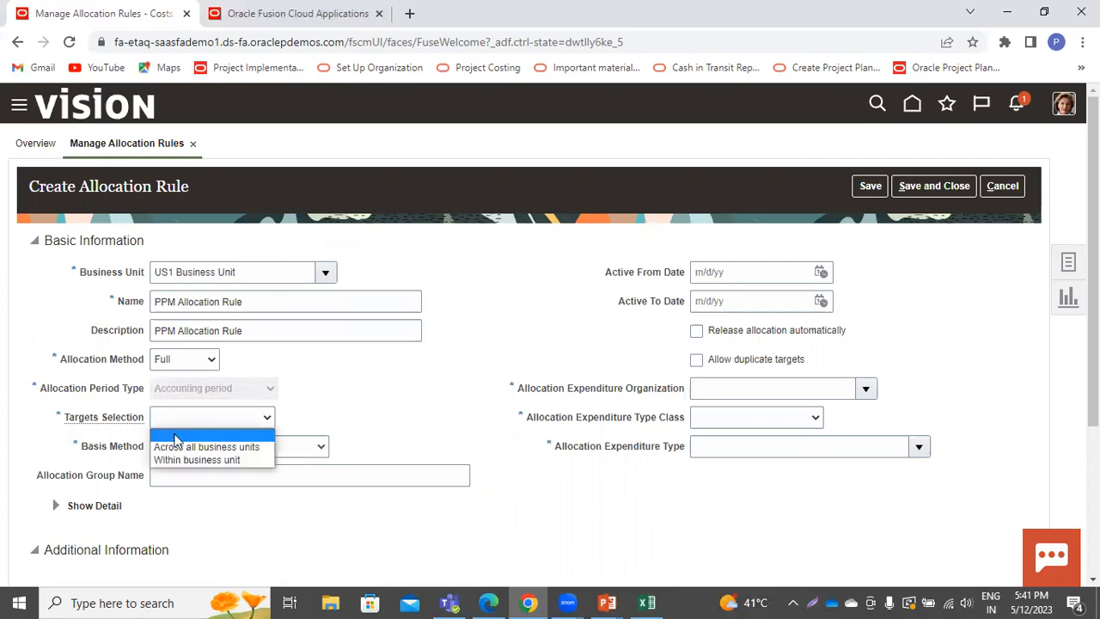
click(176, 460)
click(176, 452)
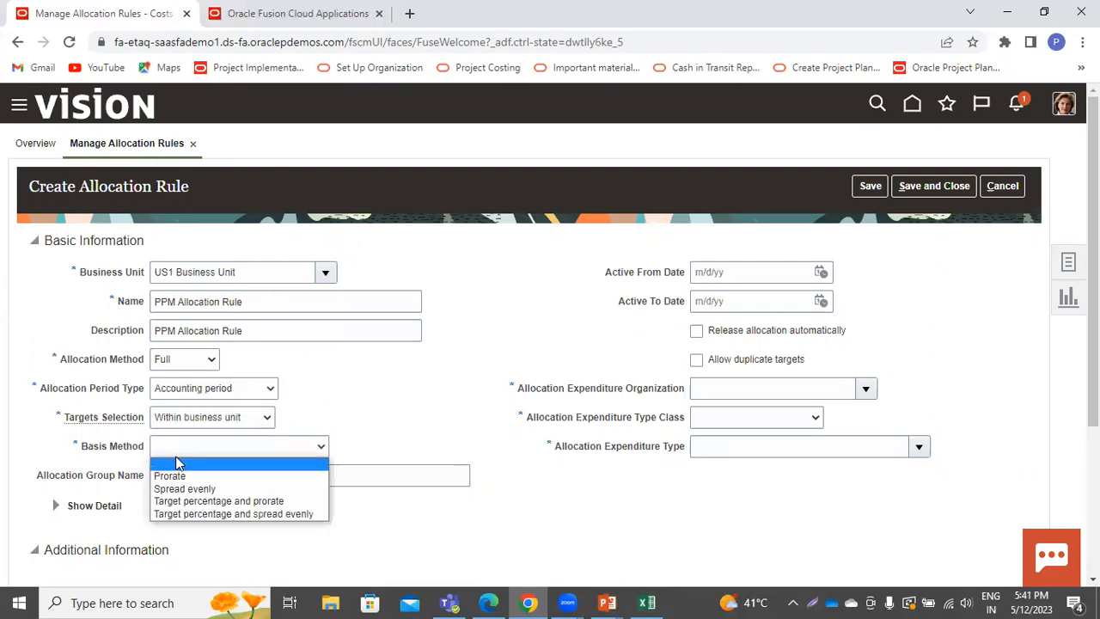
click(179, 489)
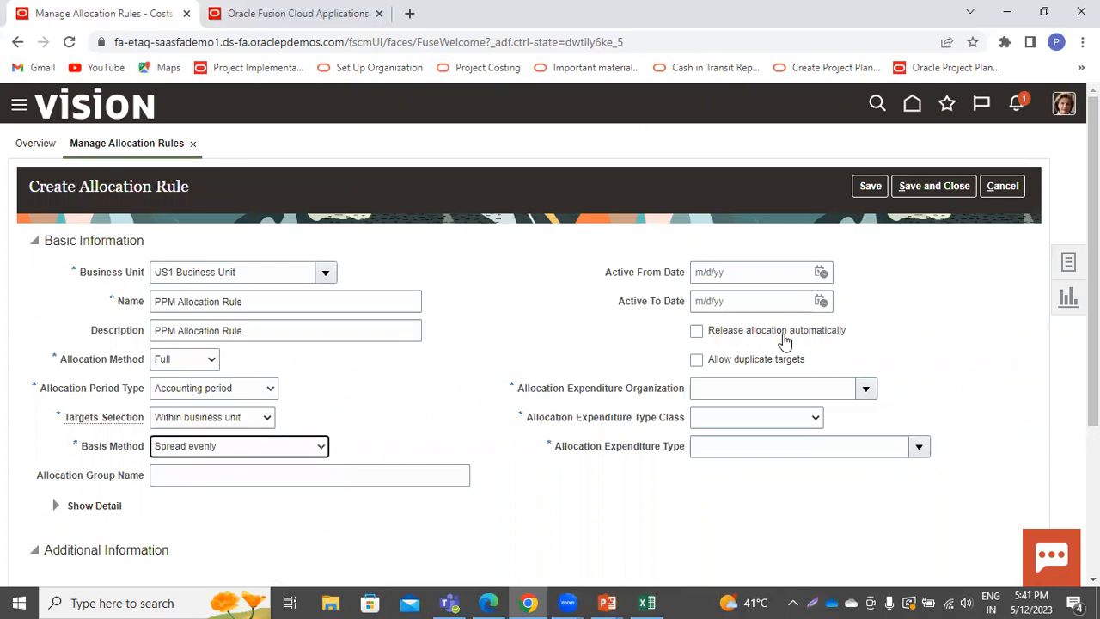
Set the allocation expenditure organization to Consulting East US, the expenditure type class to Miscellaneous Transaction and the expenditure type to Miscellaneous
click(868, 389)
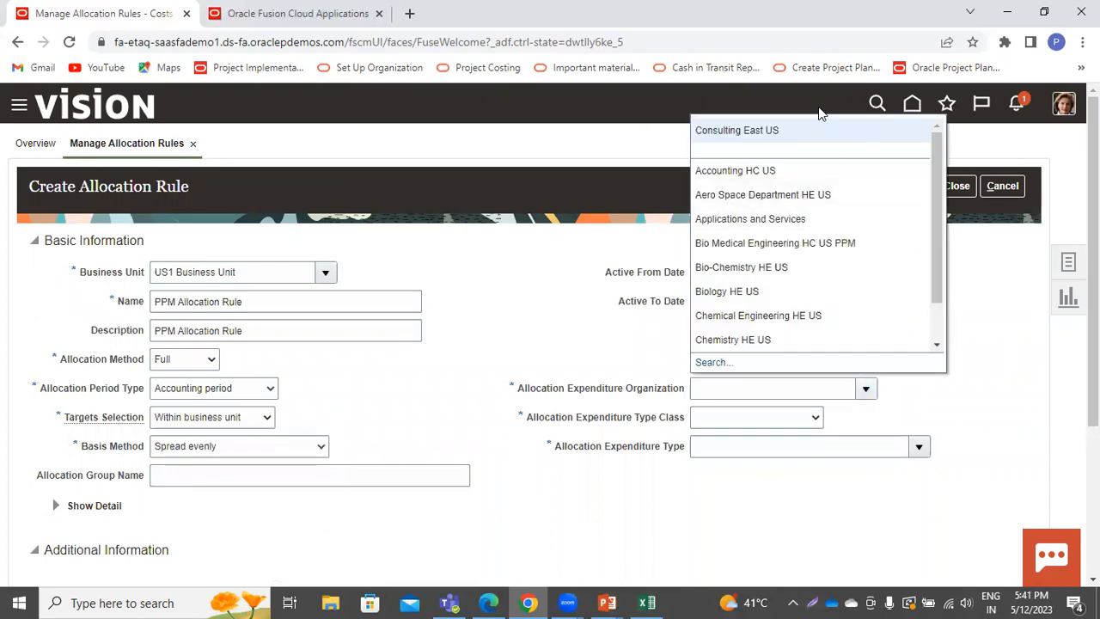
click(822, 137)
click(739, 419)
click(724, 462)
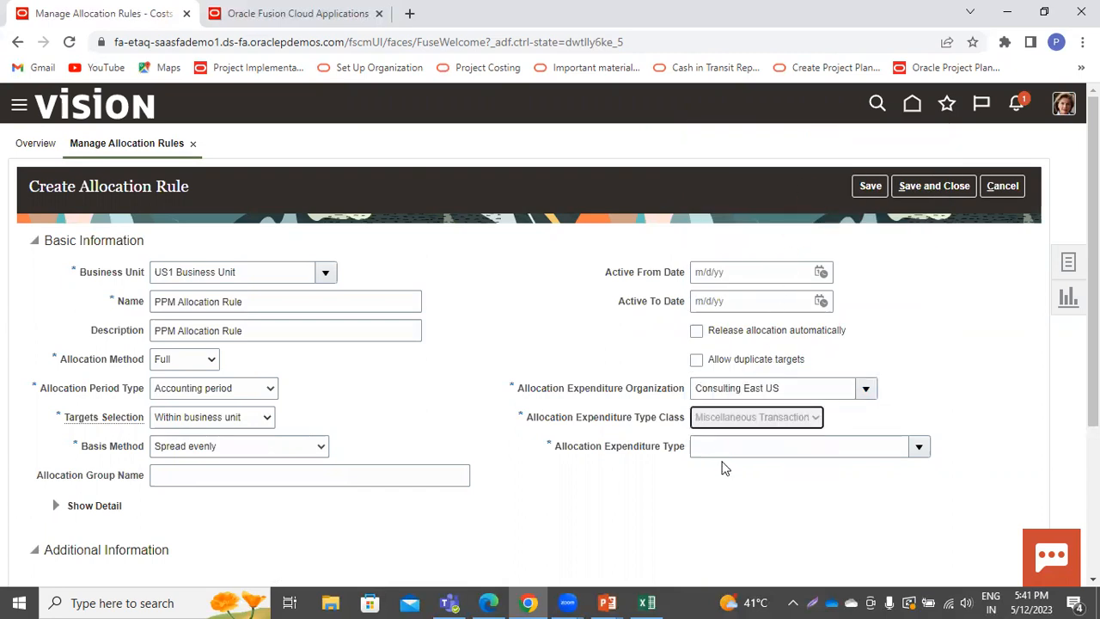
click(920, 446)
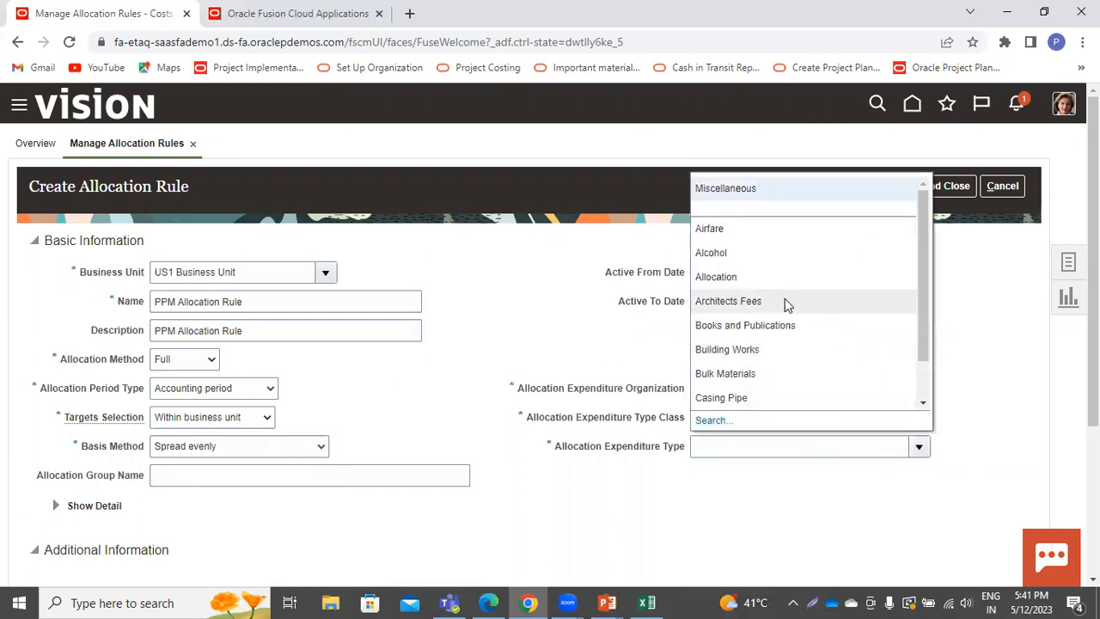
click(760, 196)
Set the allocation pool percentage to 100 in the rule's source settings
scroll(427, 335, down, 3)
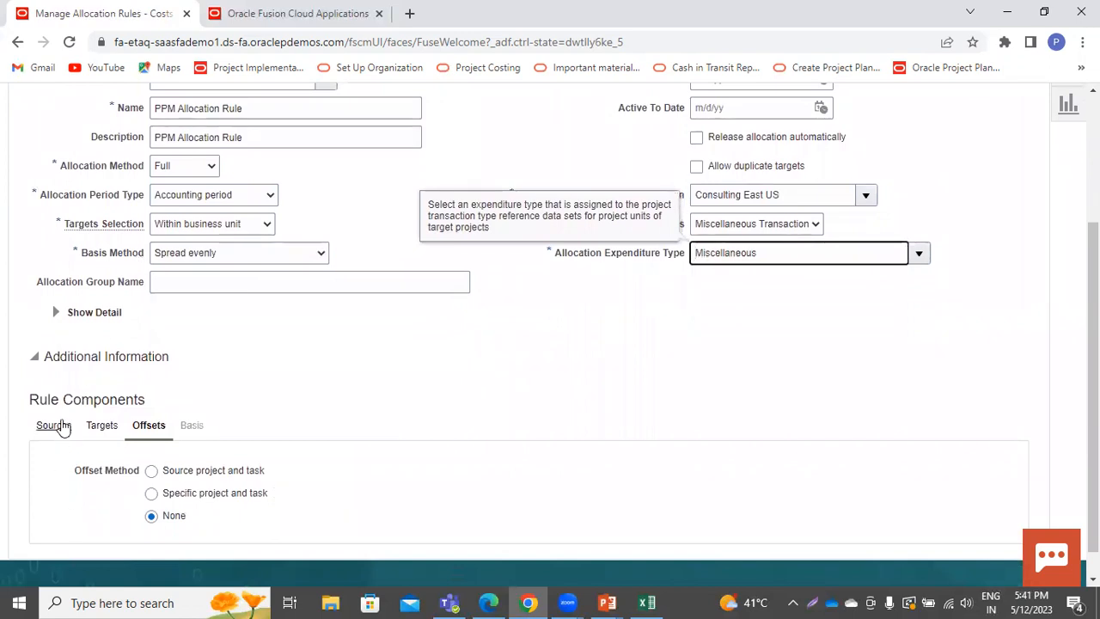
click(60, 430)
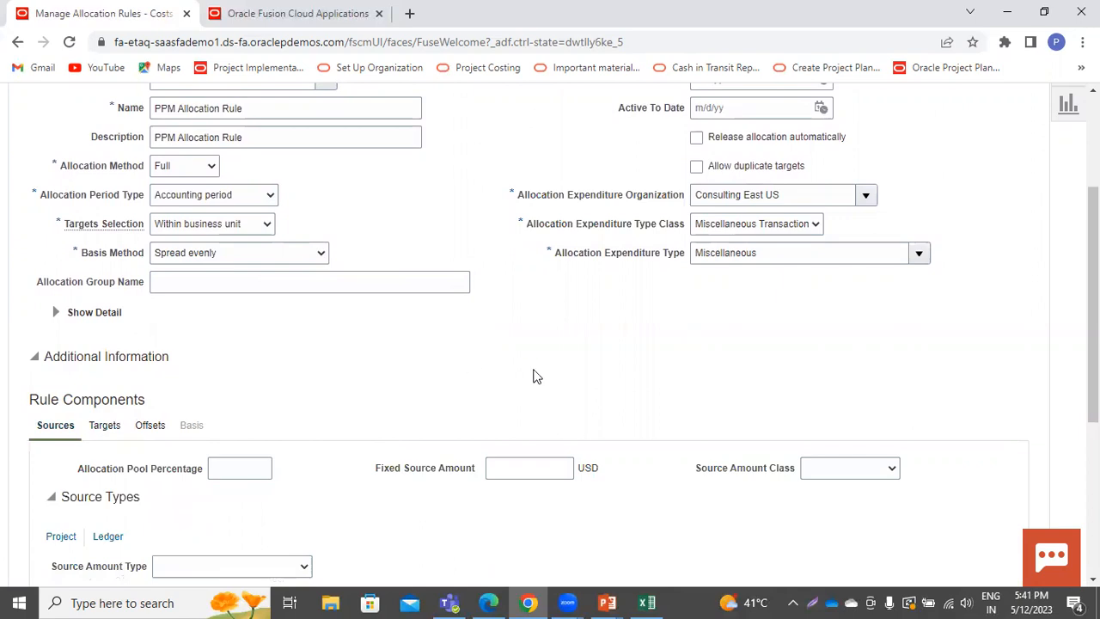
scroll(533, 376, down, 2)
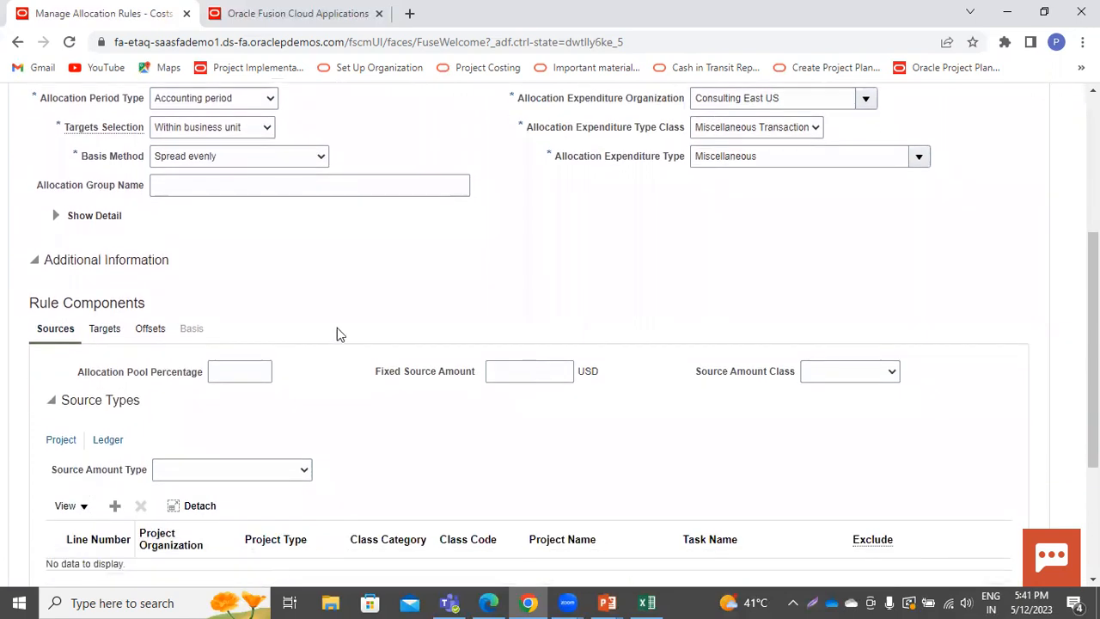
click(224, 365)
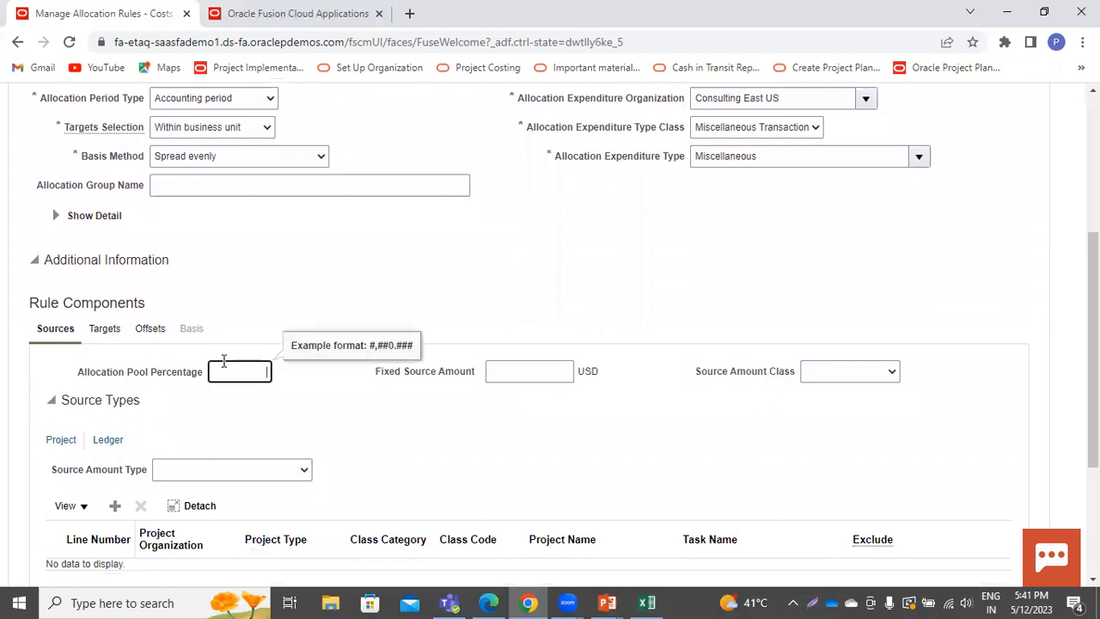
text(100)
key(Tab)
key(Tab)
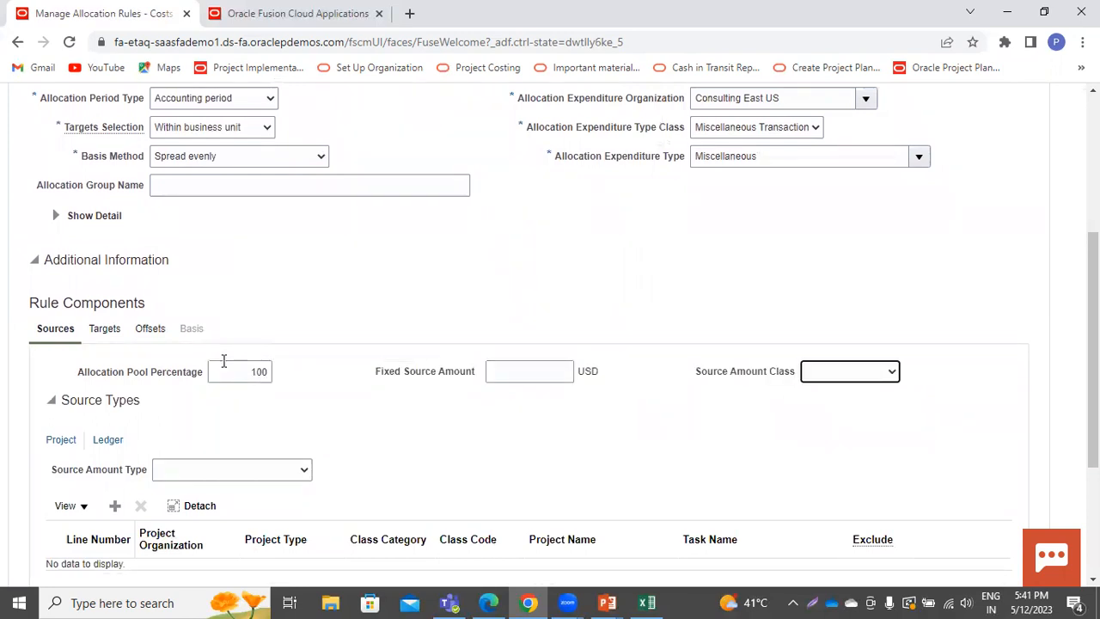
Set the source amount class to Period-to-date and the project source amount type to Total raw cost
click(863, 377)
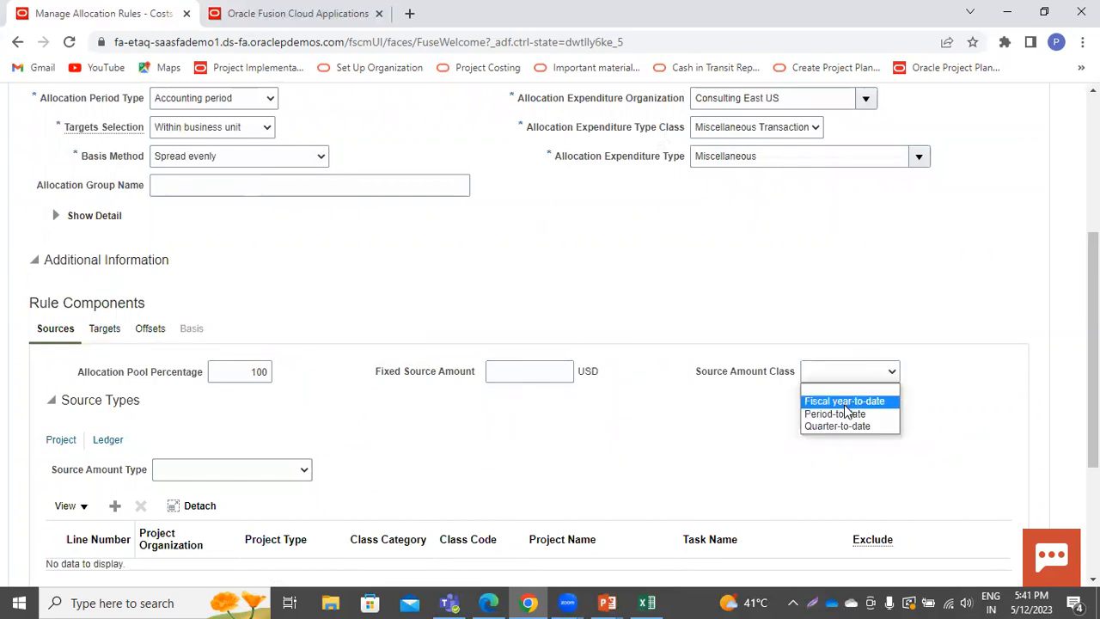
click(845, 414)
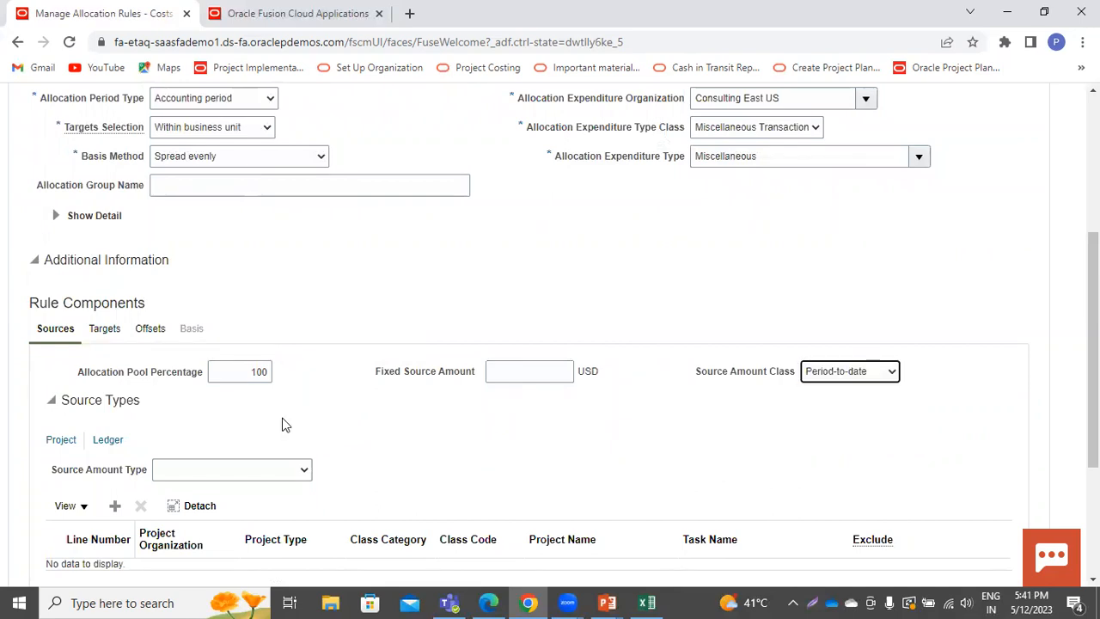
click(197, 469)
click(197, 554)
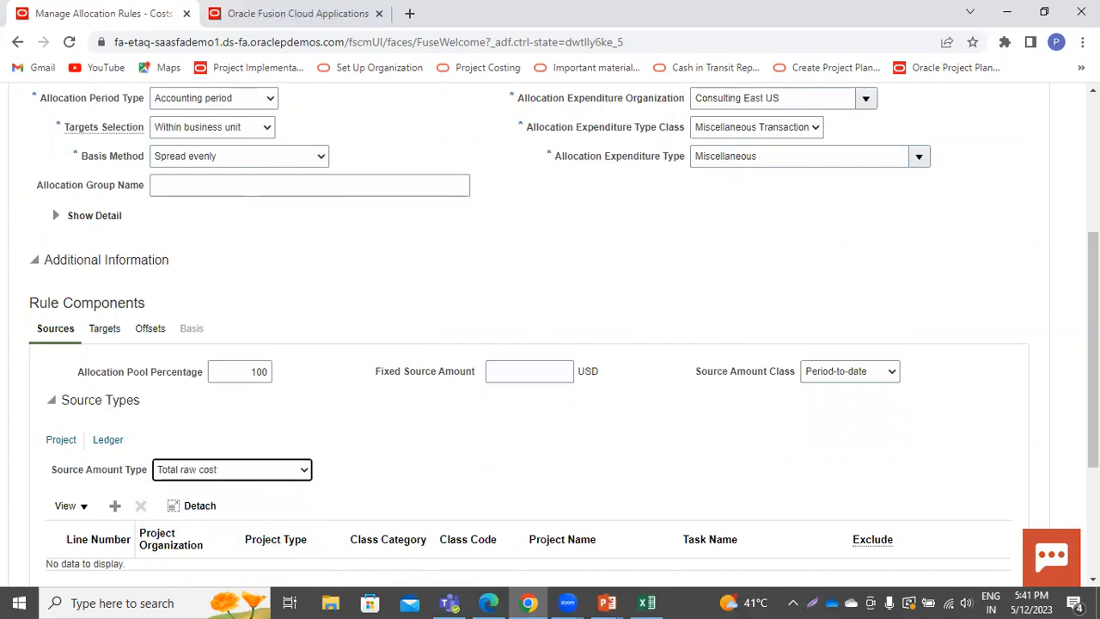
Add a project source line for project PPM Allocation-01 and open its task name choices
scroll(52, 207, down, 3)
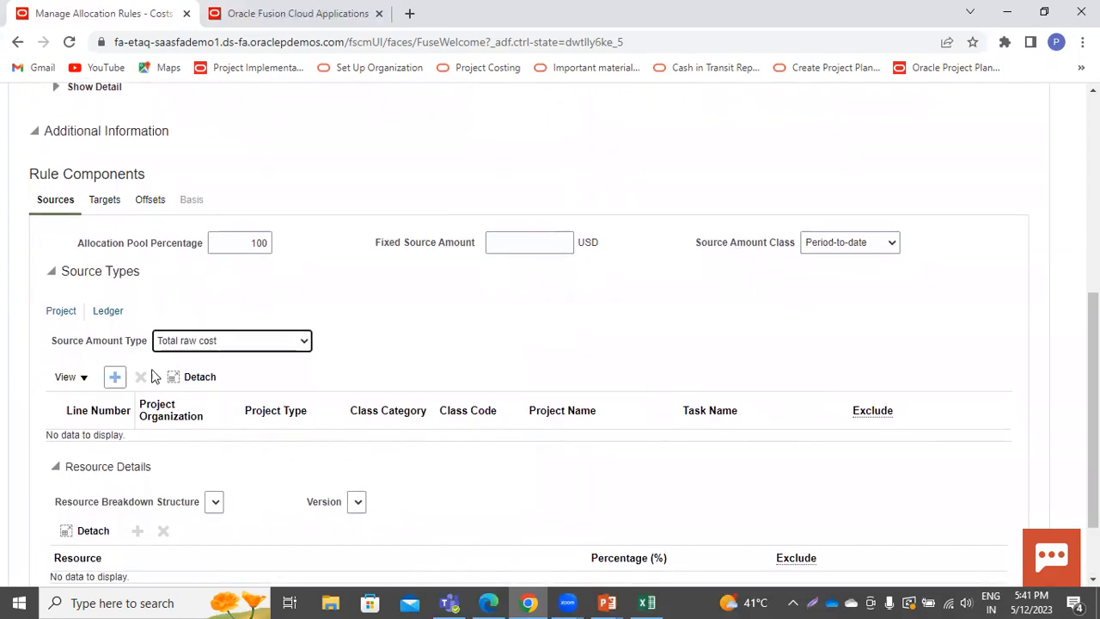
click(116, 378)
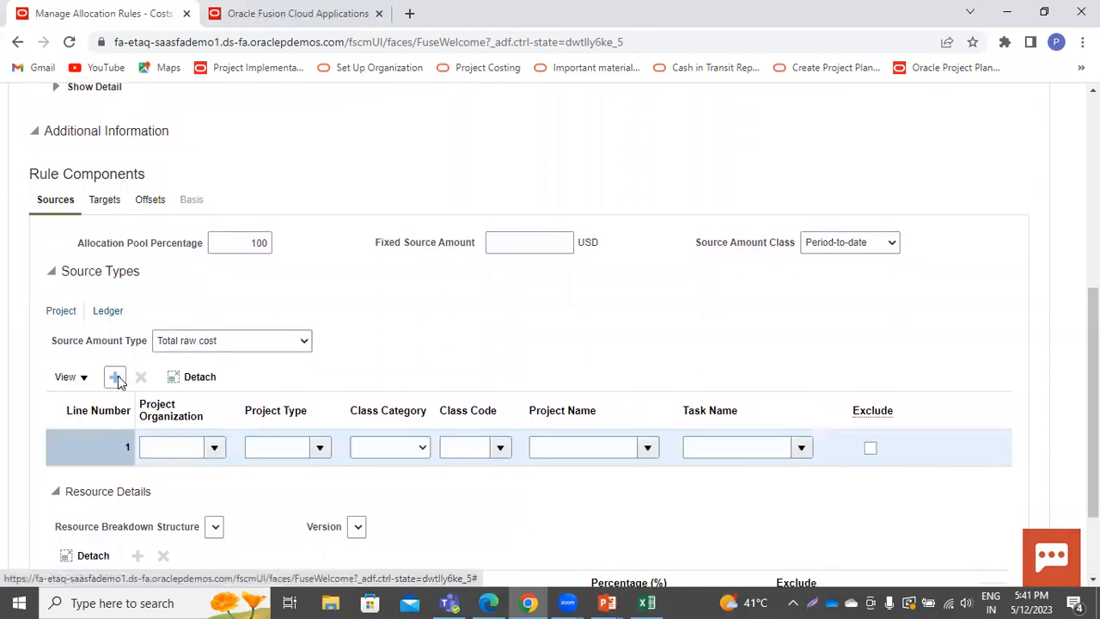
click(631, 450)
text(PPM)
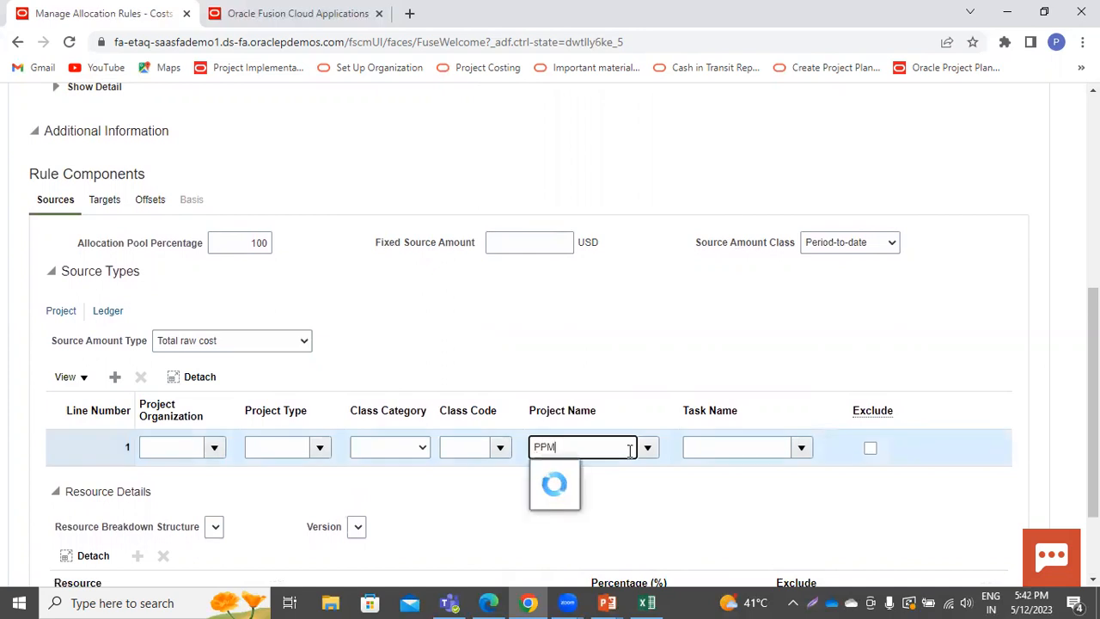
click(613, 359)
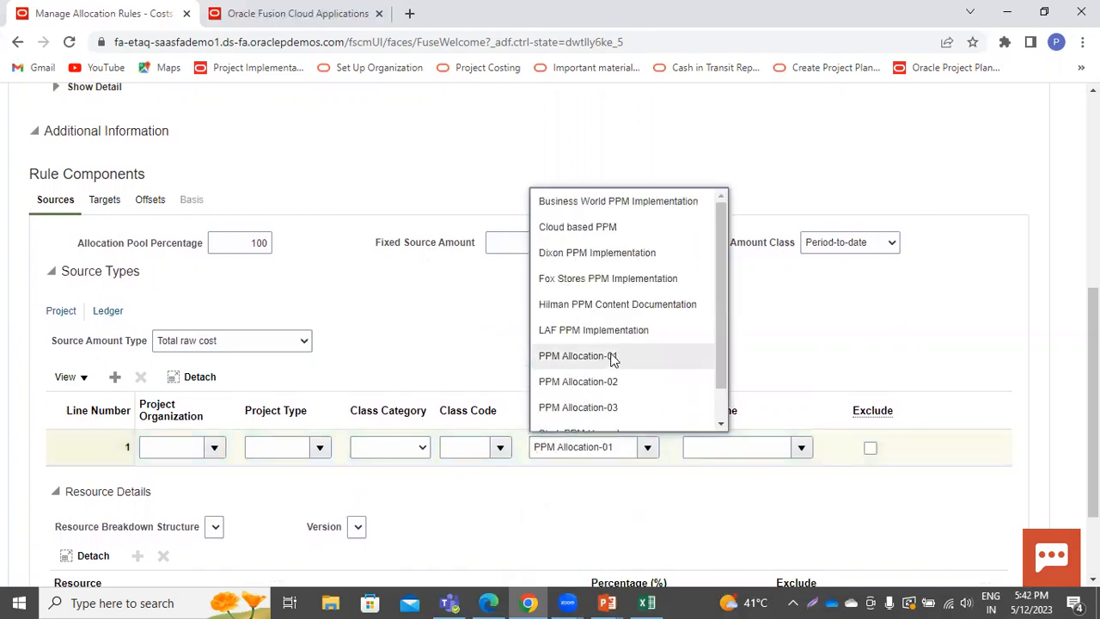
click(806, 450)
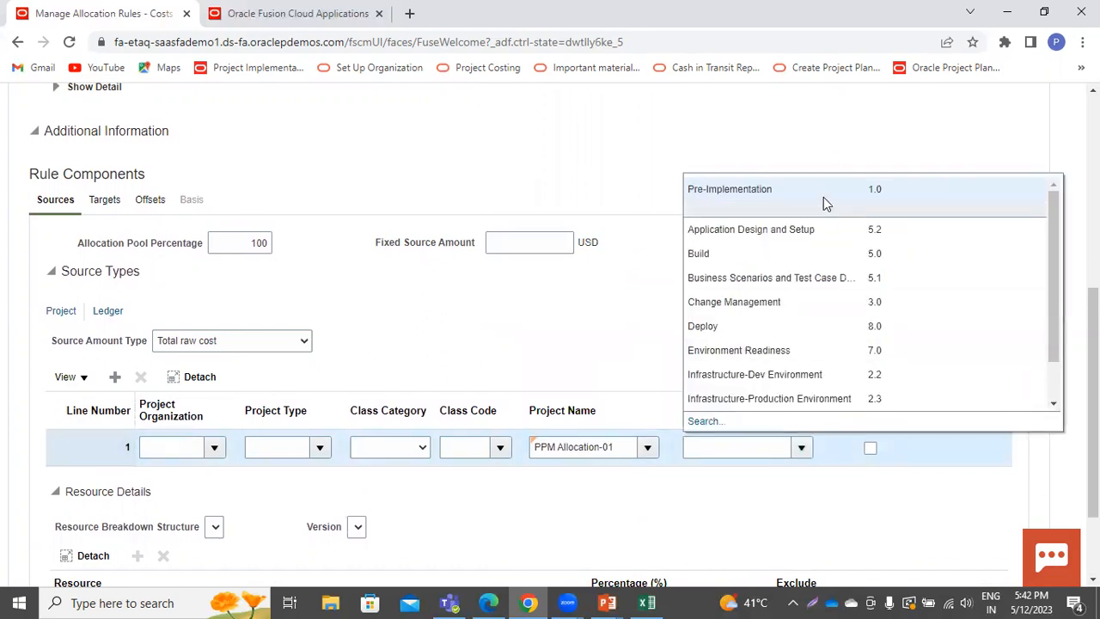
Set the source line's task to Pre-Implementation and add a target line for project PPM Allocation-03 with task Project Management
click(824, 195)
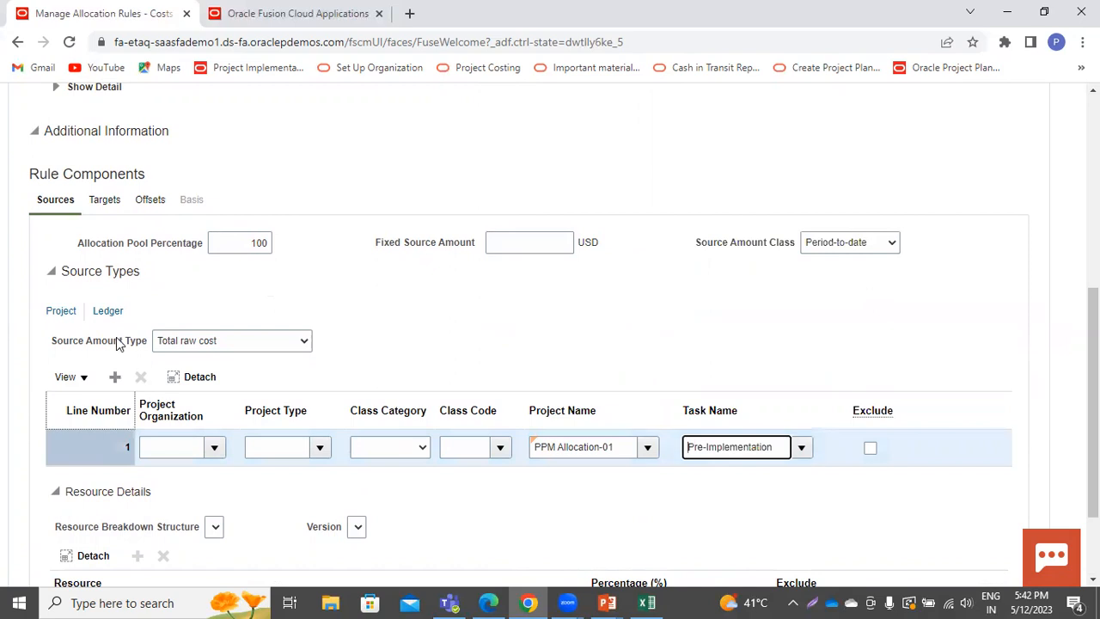
click(109, 205)
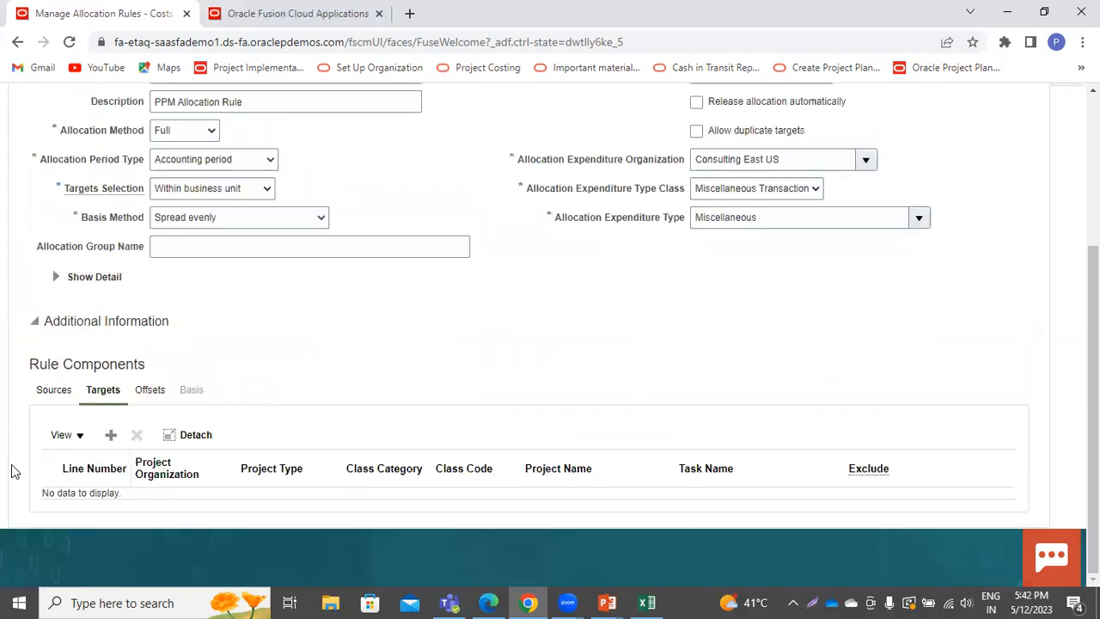
click(113, 437)
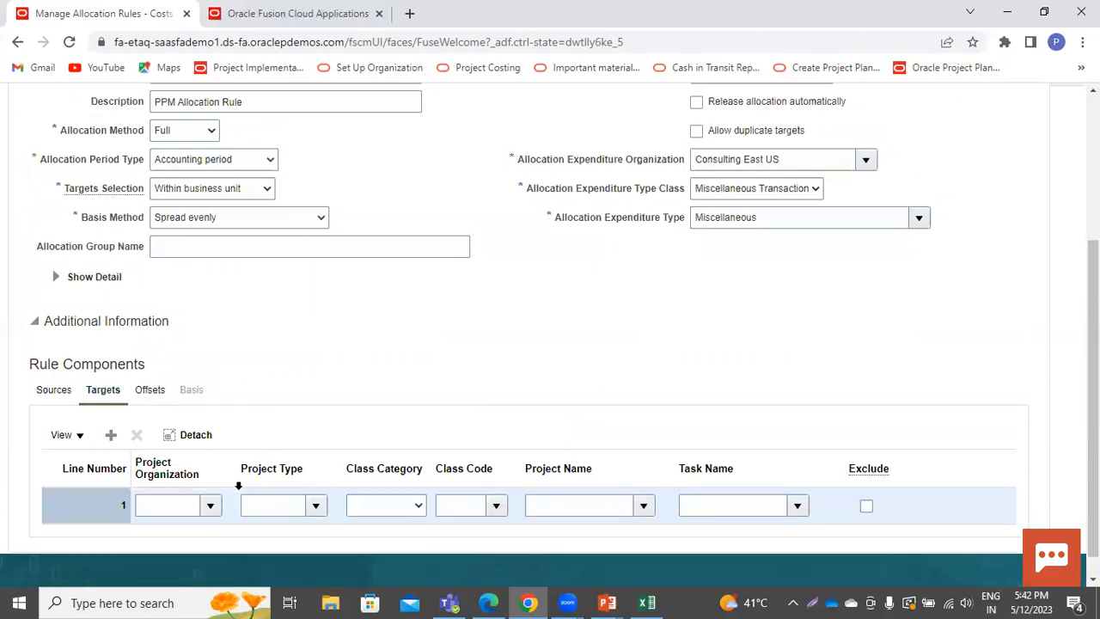
click(643, 507)
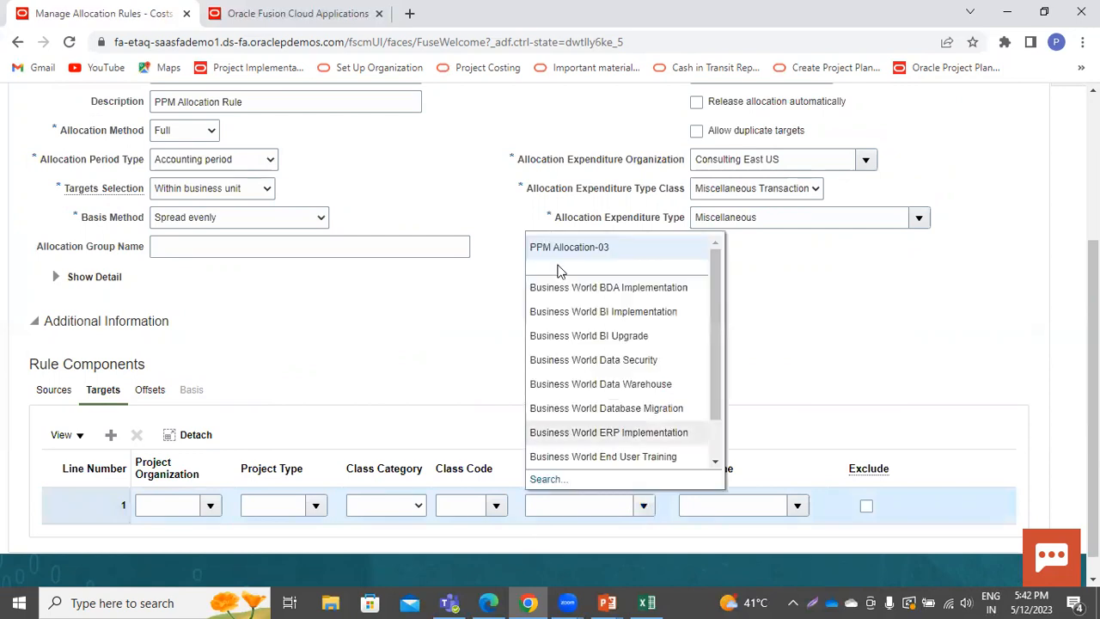
click(583, 246)
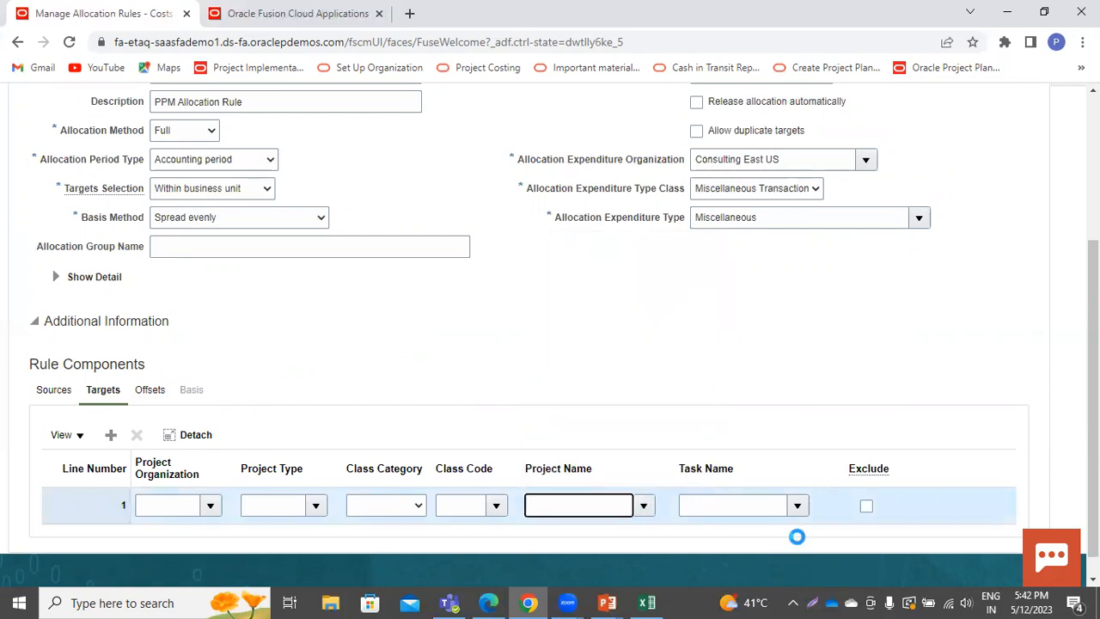
click(796, 505)
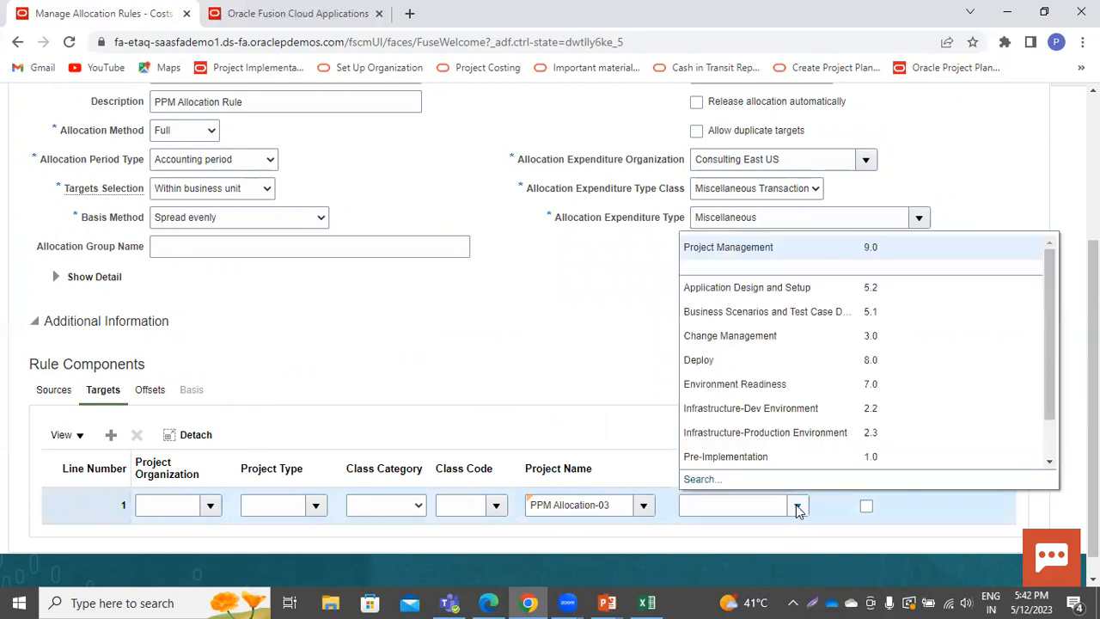
click(756, 247)
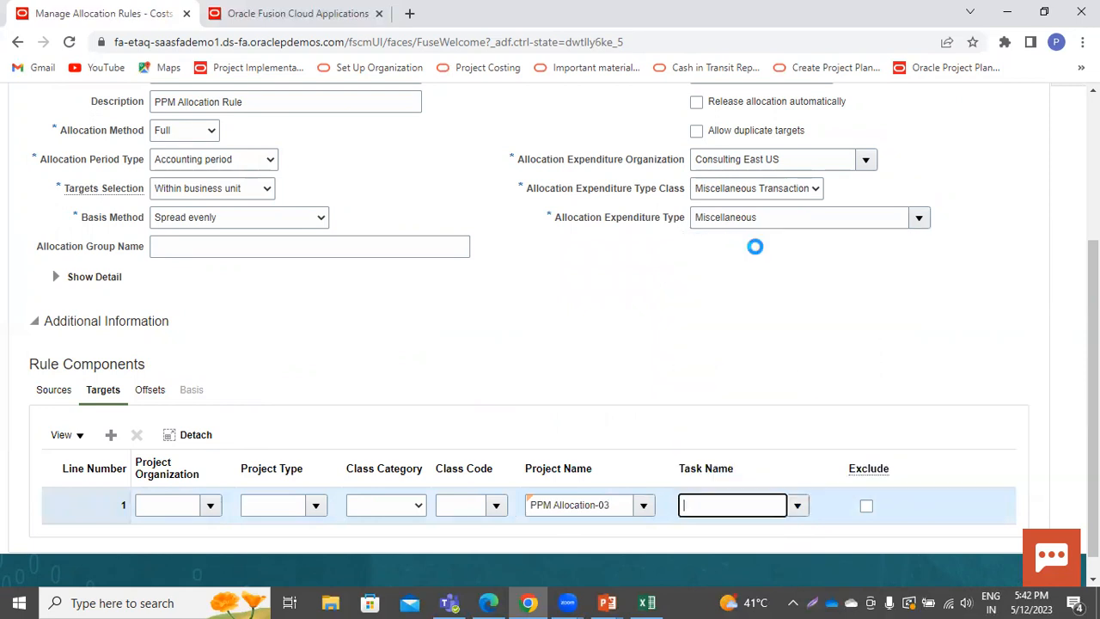
click(387, 309)
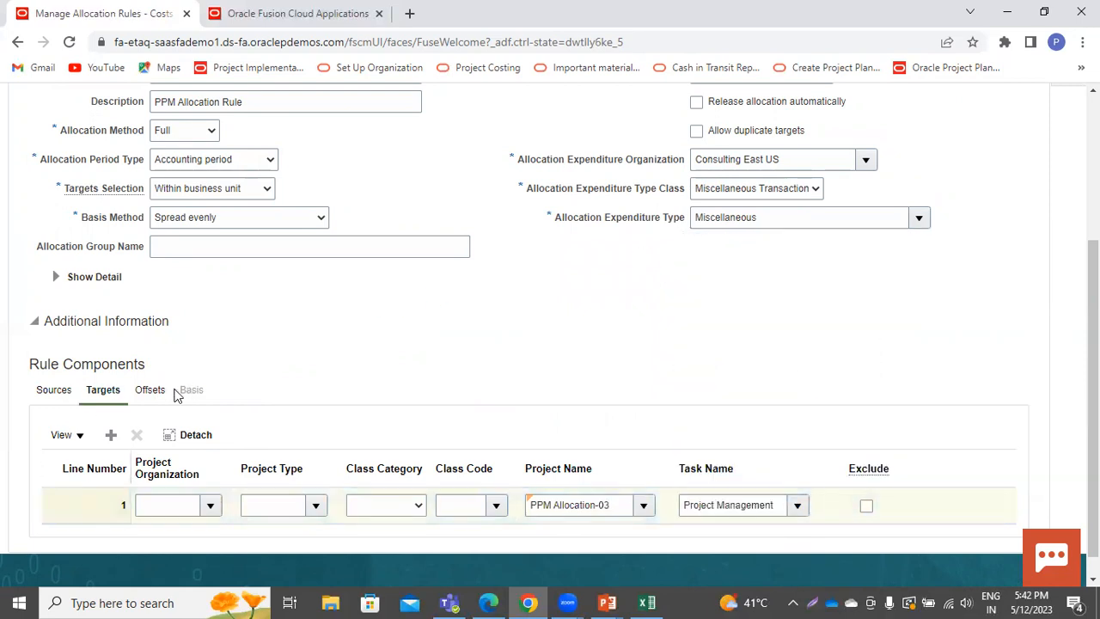
Set the offset method to Source project and task, with organization Consulting East US, type class Miscellaneous Transaction and expenditure type Airfare
click(151, 391)
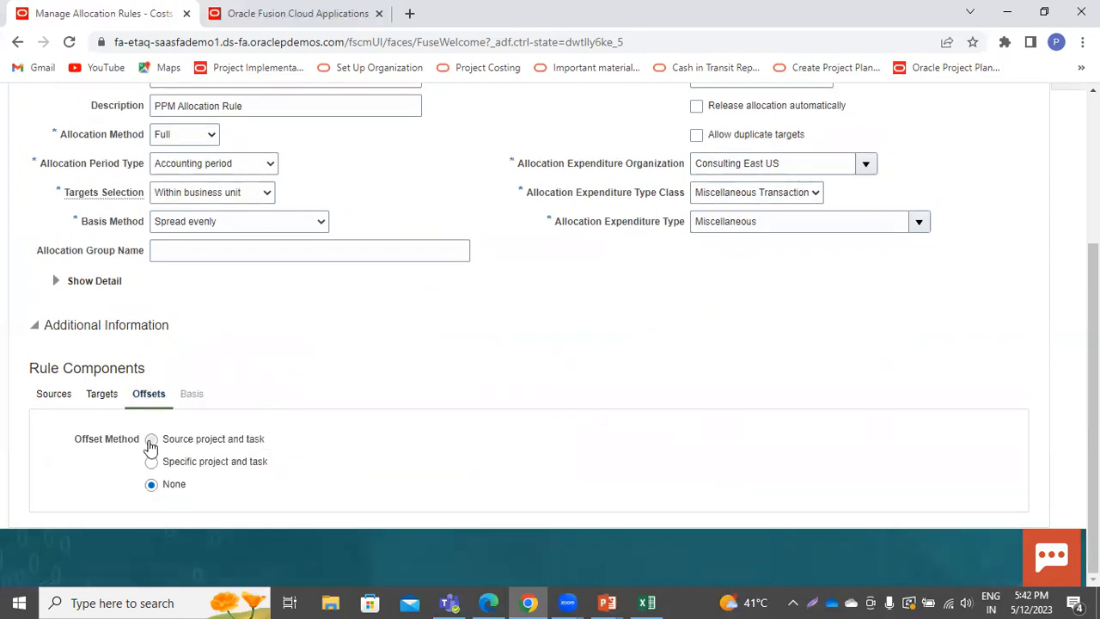
click(151, 441)
scroll(151, 445, down, 1)
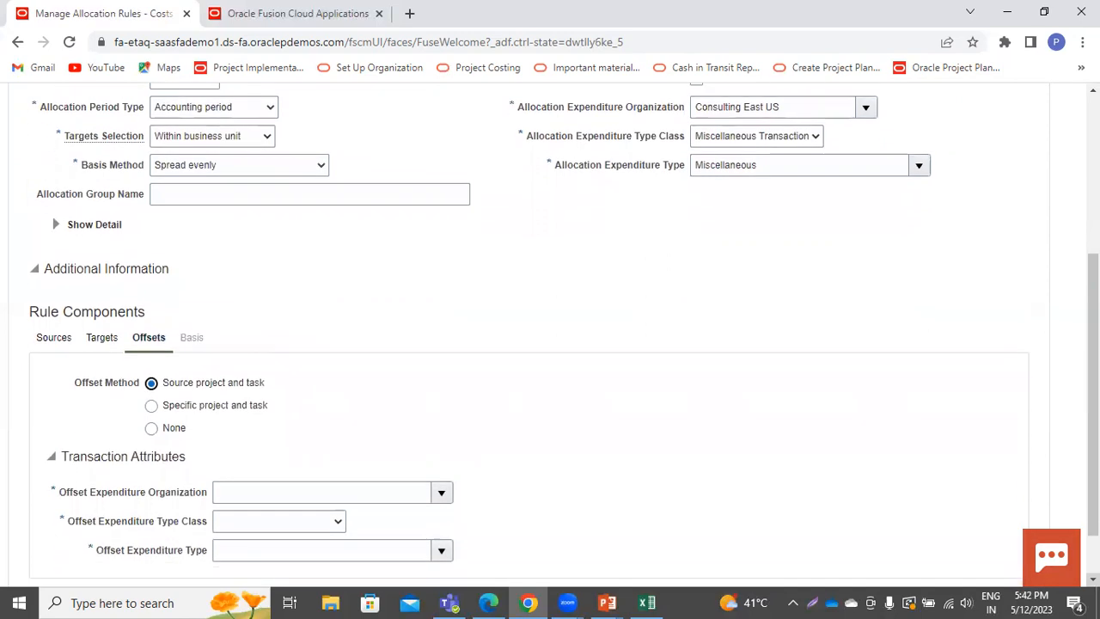
scroll(516, 462, down, 1)
click(442, 426)
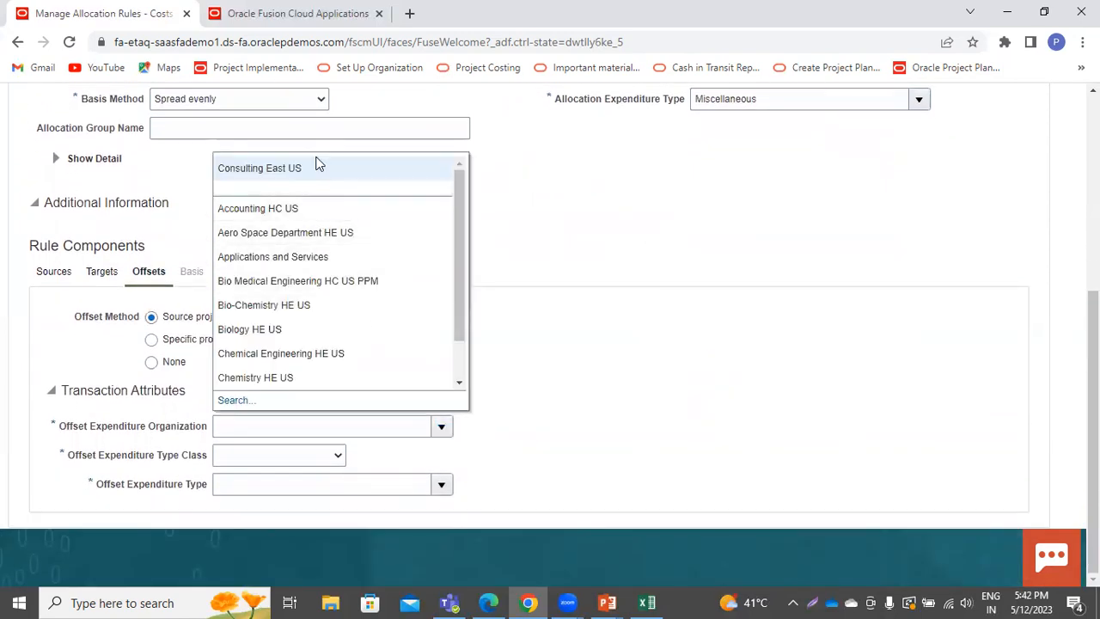
click(318, 168)
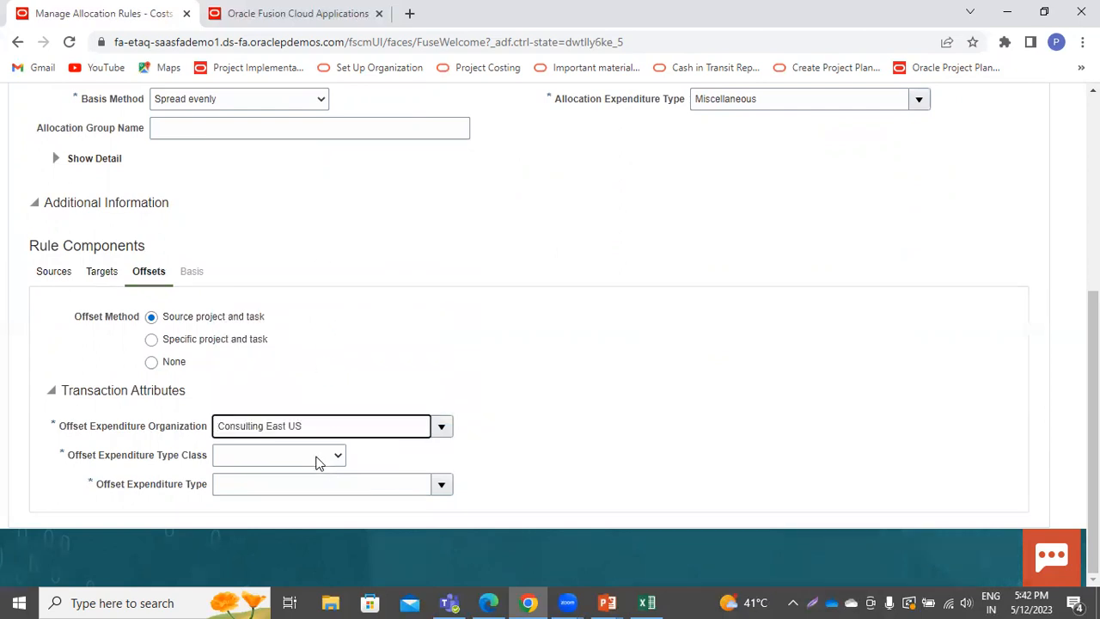
click(316, 462)
click(287, 497)
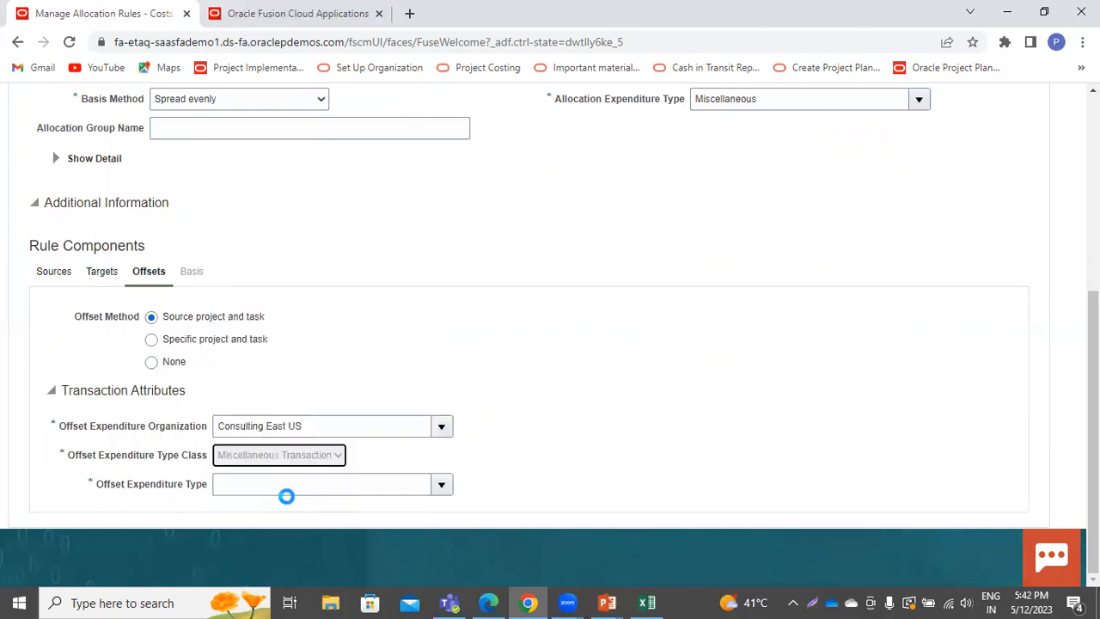
click(441, 486)
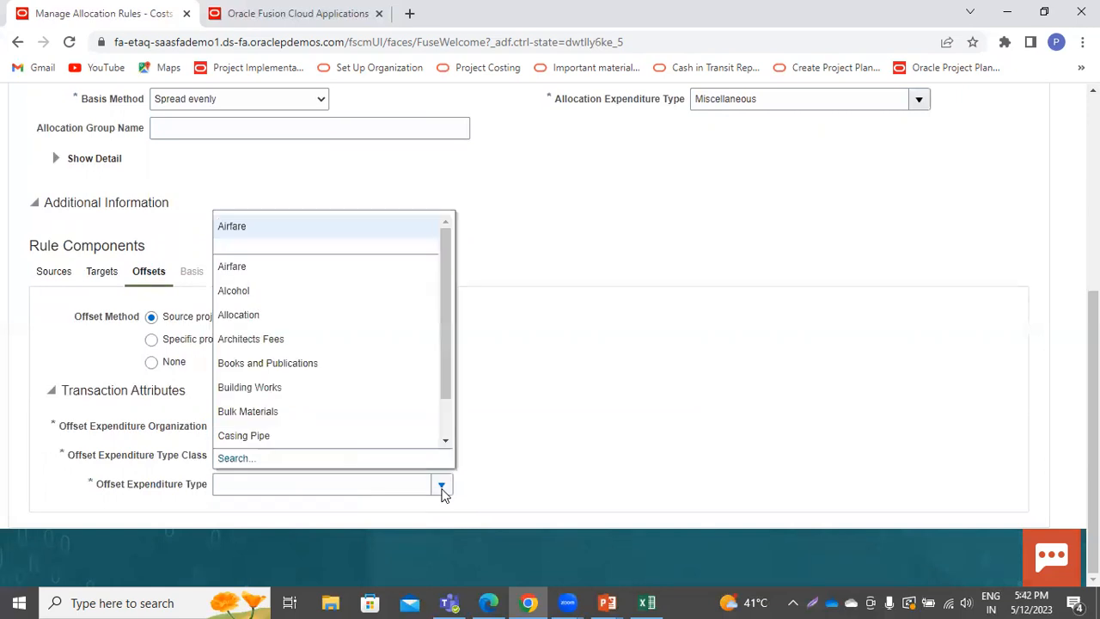
click(284, 226)
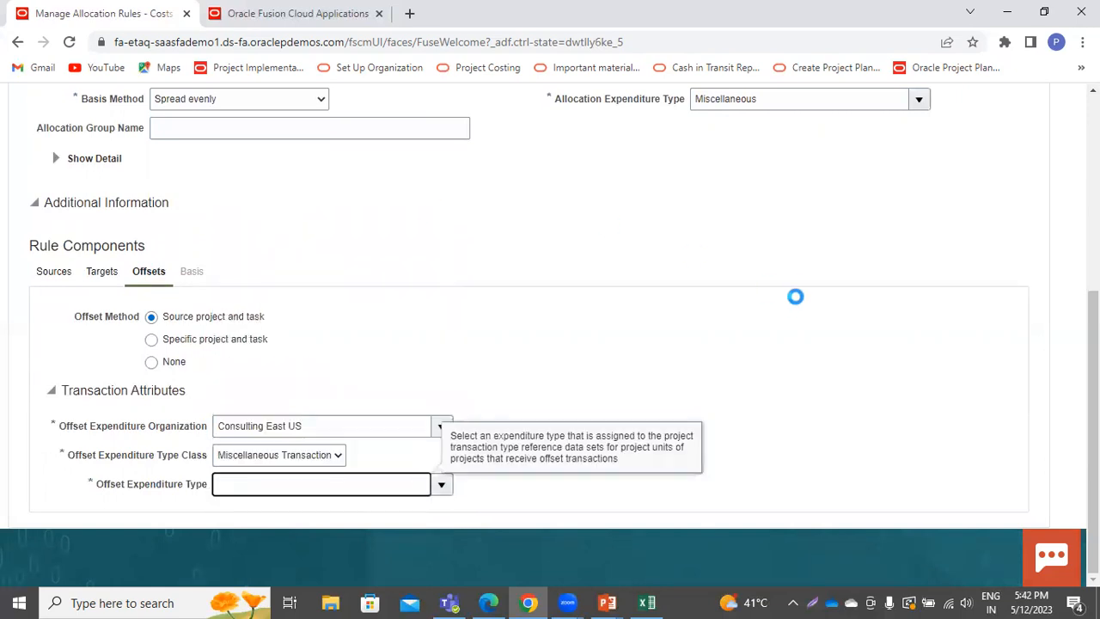
Try to save and close the allocation rule, and cancel its creation
scroll(831, 270, up, 5)
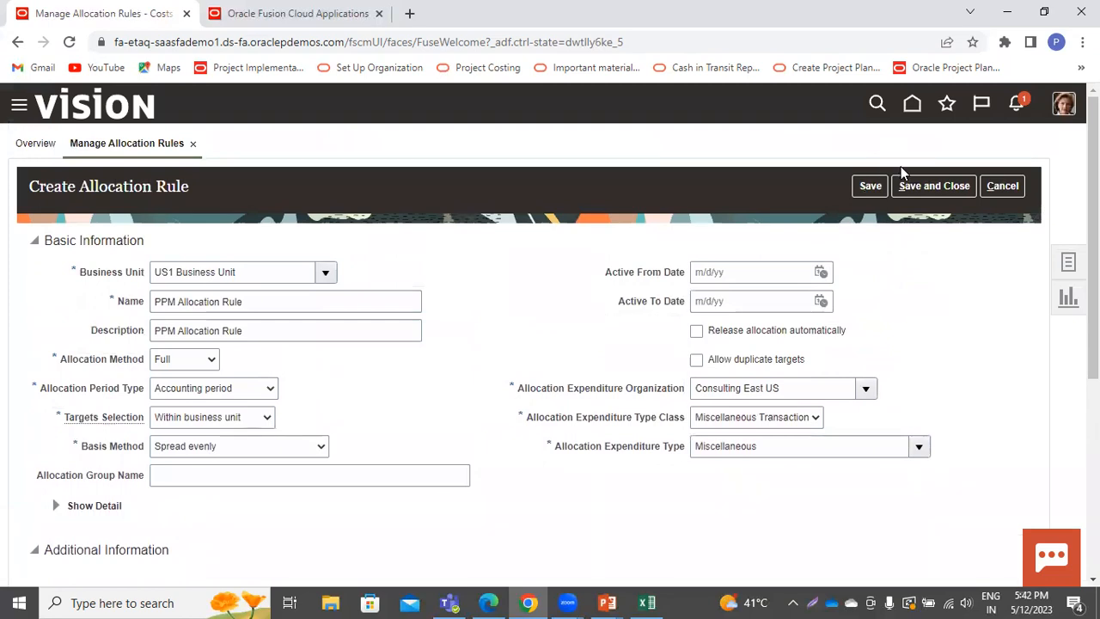
click(910, 190)
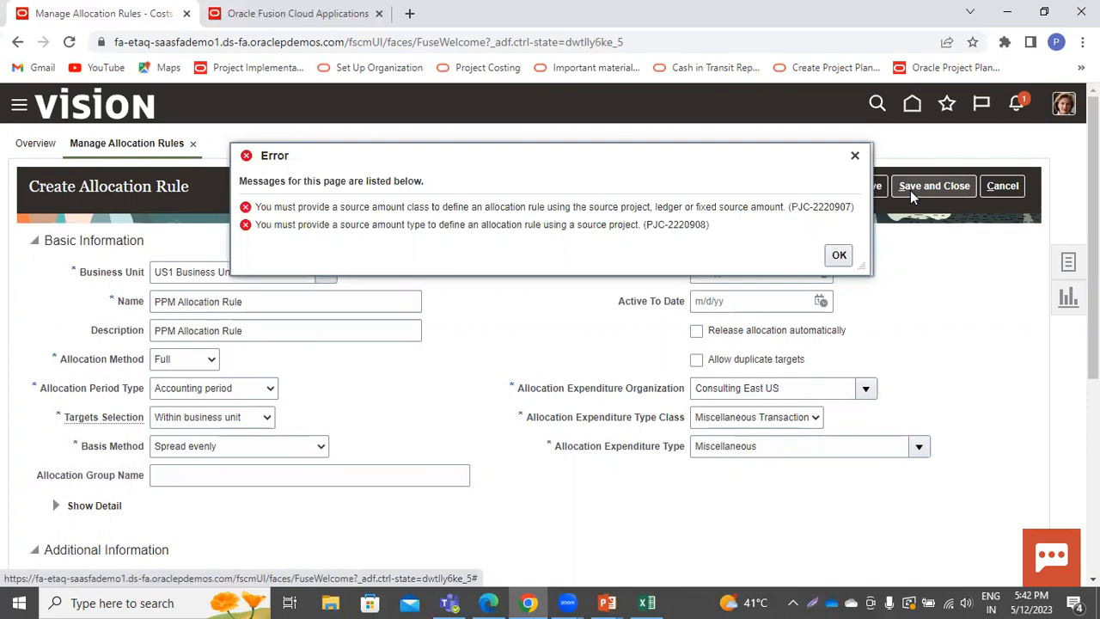
click(843, 255)
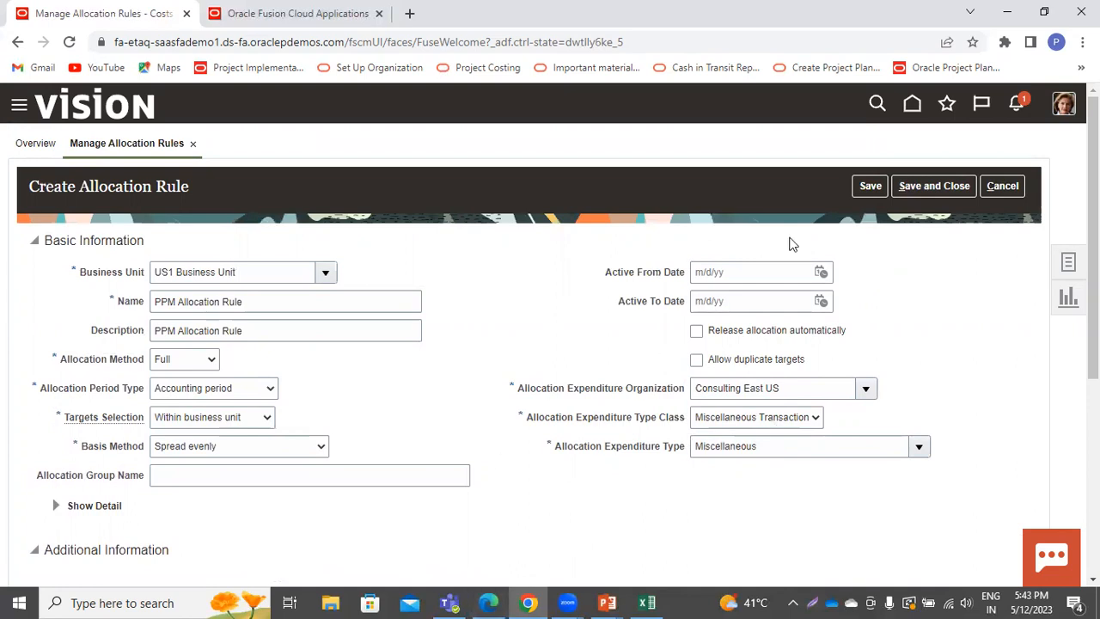
click(1015, 185)
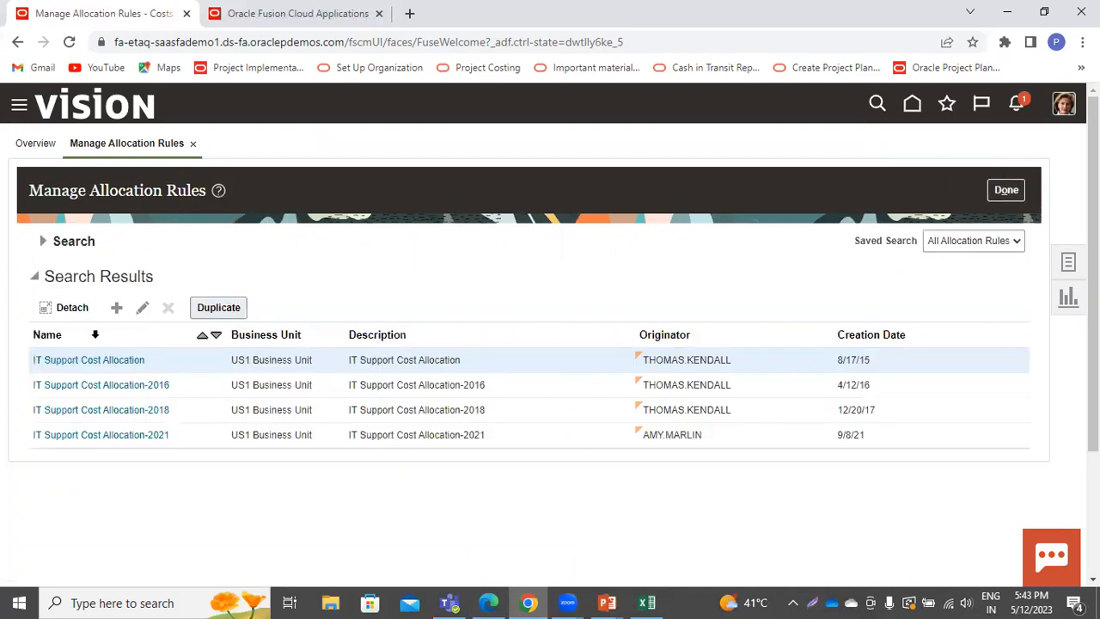
Create a new allocation rule for US1 Business Unit with PPM Allocation Rule as both name and description
click(116, 308)
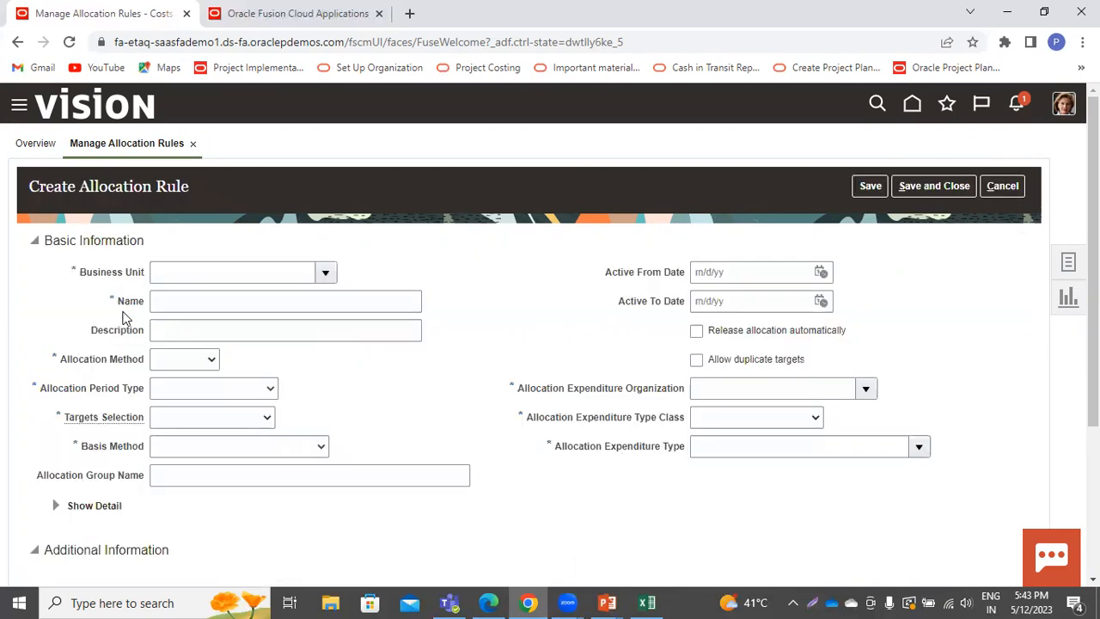
click(325, 273)
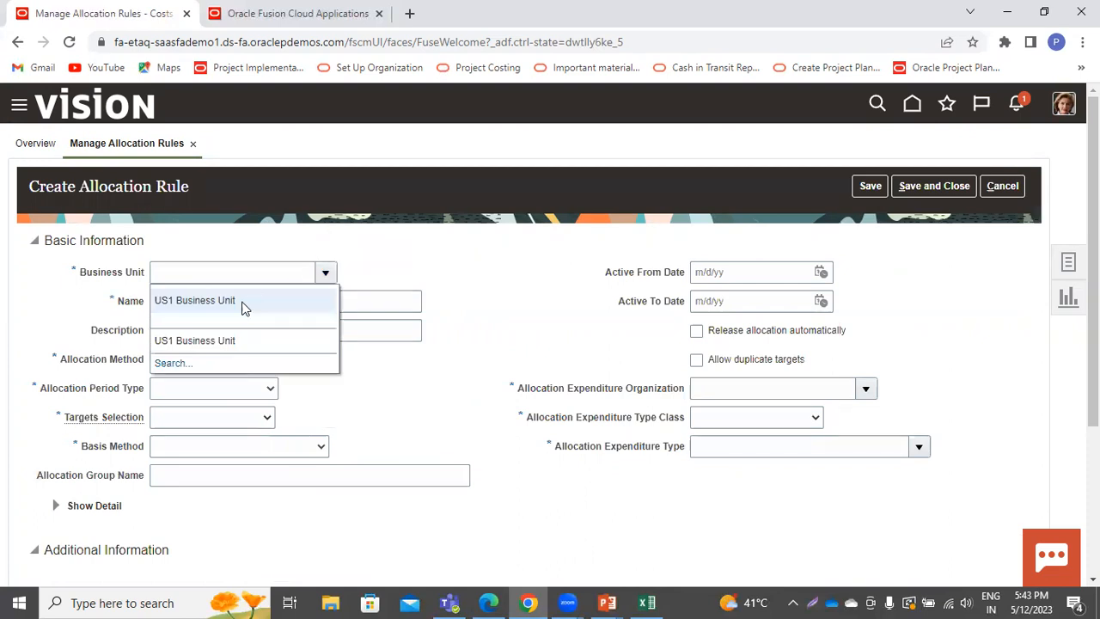
click(243, 300)
click(243, 302)
text(PPM Allocation Rule)
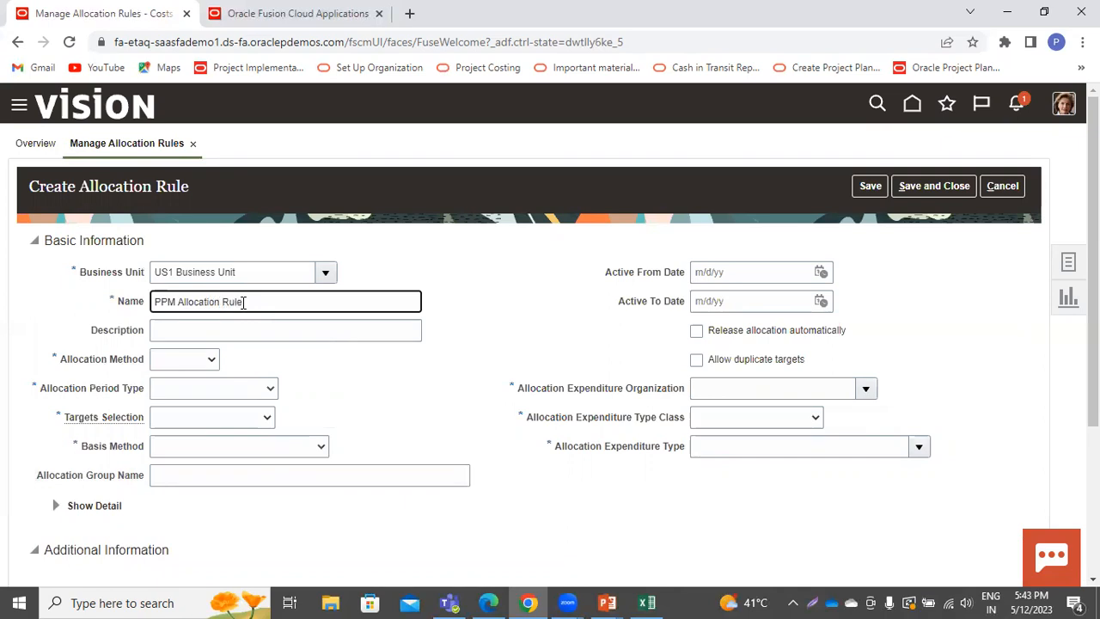
key(ctrl+a)
key(ctrl+c)
click(240, 333)
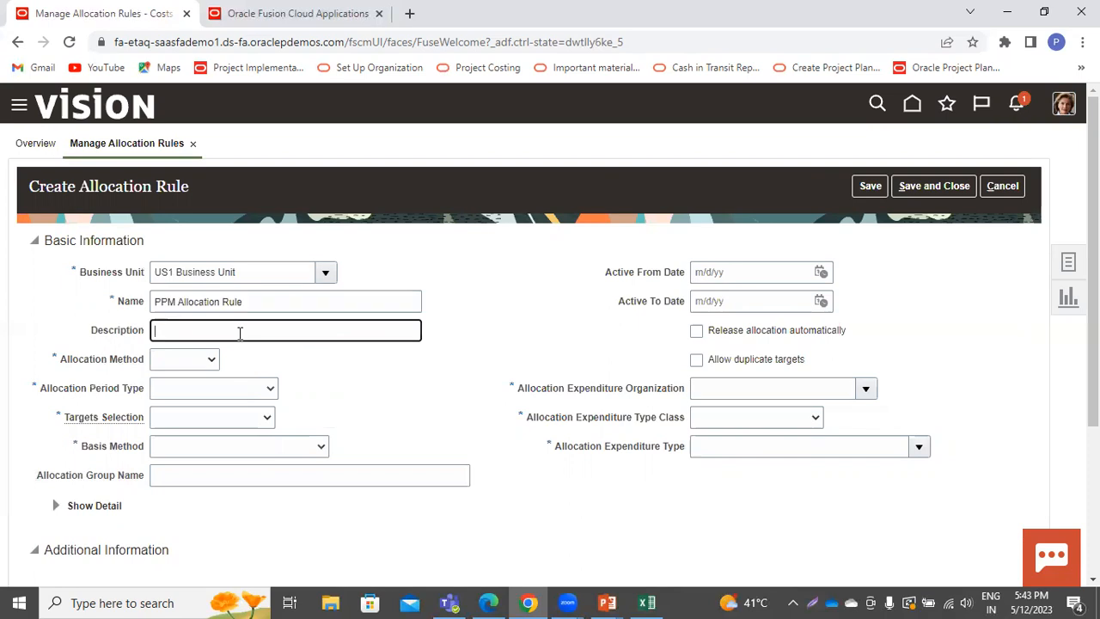
key(ctrl+v)
Set the allocation method to Full, period type to Accounting period, targets selection to Within business unit and basis method to Spread evenly
click(195, 365)
click(181, 398)
click(186, 366)
click(184, 377)
click(176, 395)
click(182, 419)
click(180, 417)
click(182, 460)
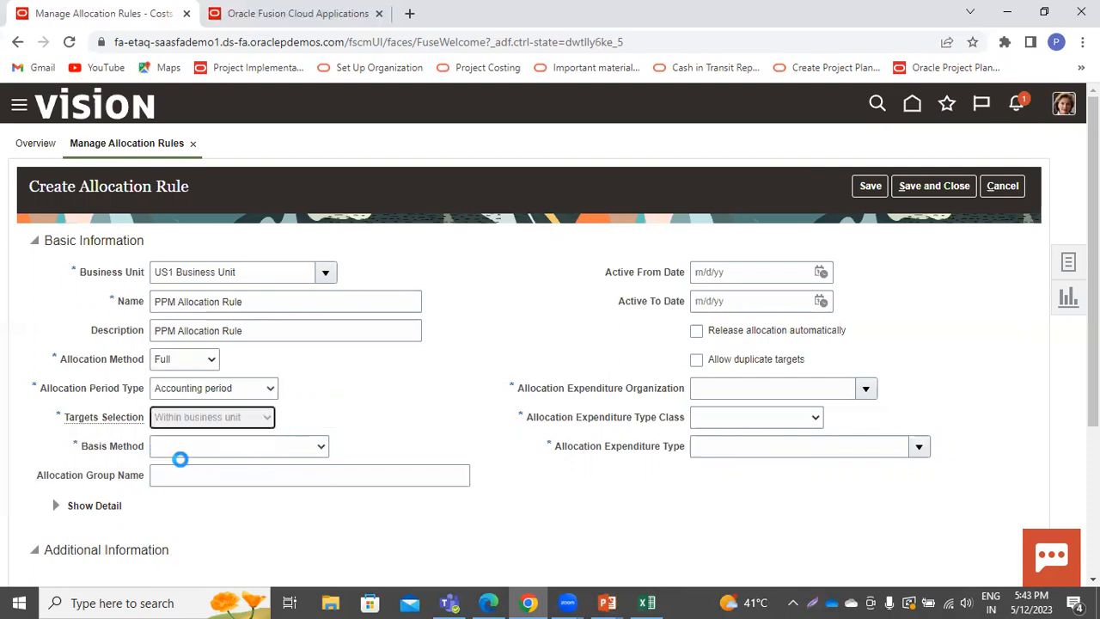
click(188, 448)
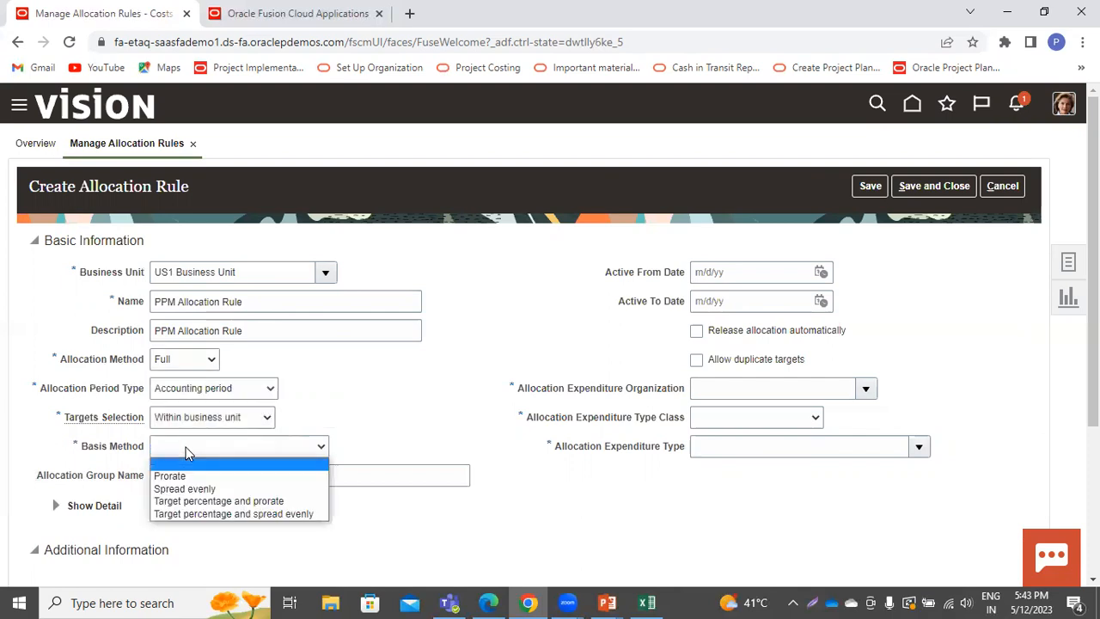
click(185, 488)
Set the allocation expenditure organization to Consulting East US, type class to Miscellaneous Transaction and expenditure type to Miscellaneous
click(767, 388)
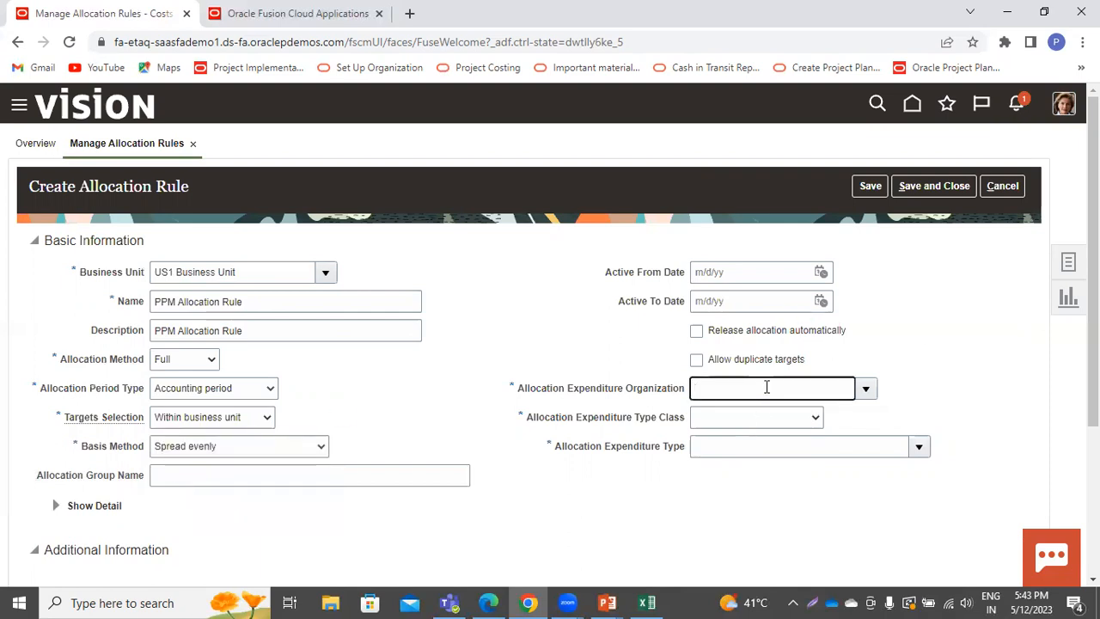
click(866, 388)
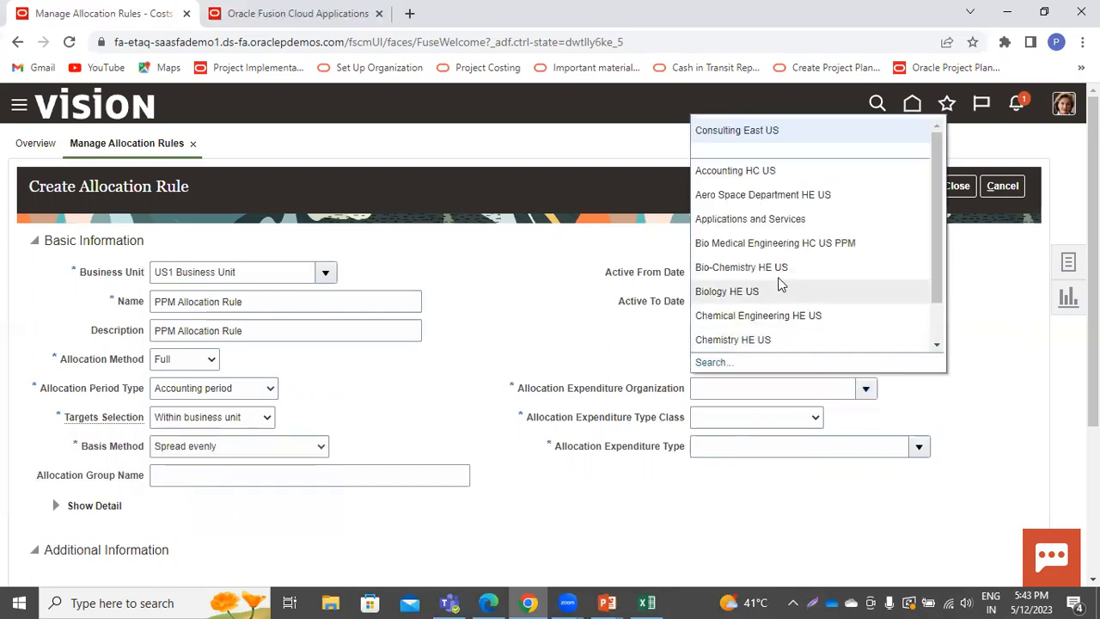
click(764, 130)
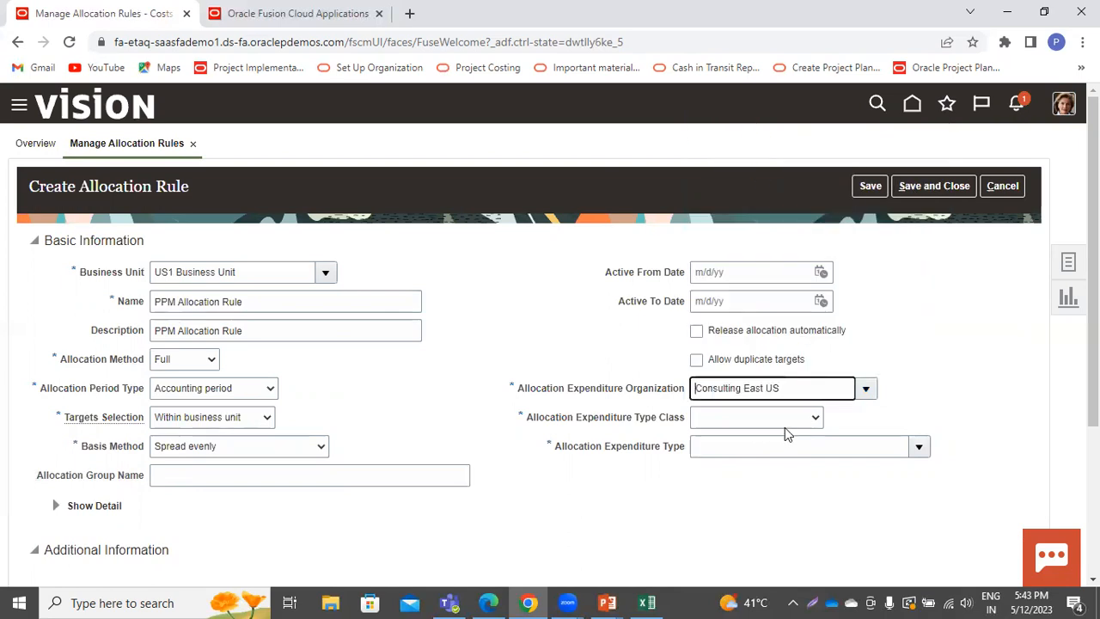
click(786, 422)
click(768, 460)
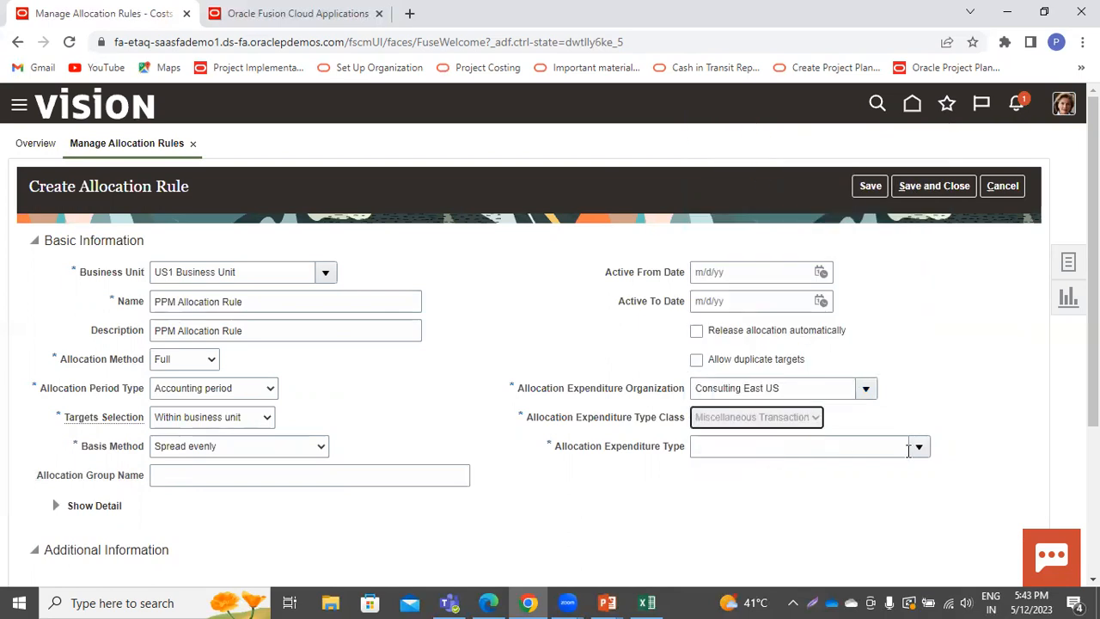
click(919, 447)
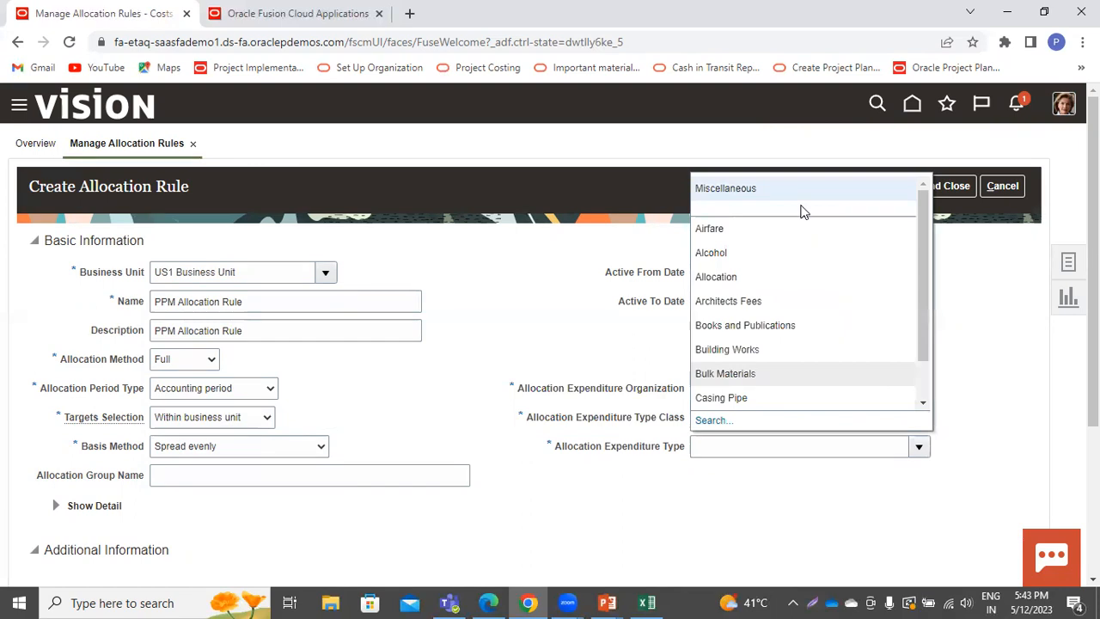
click(799, 189)
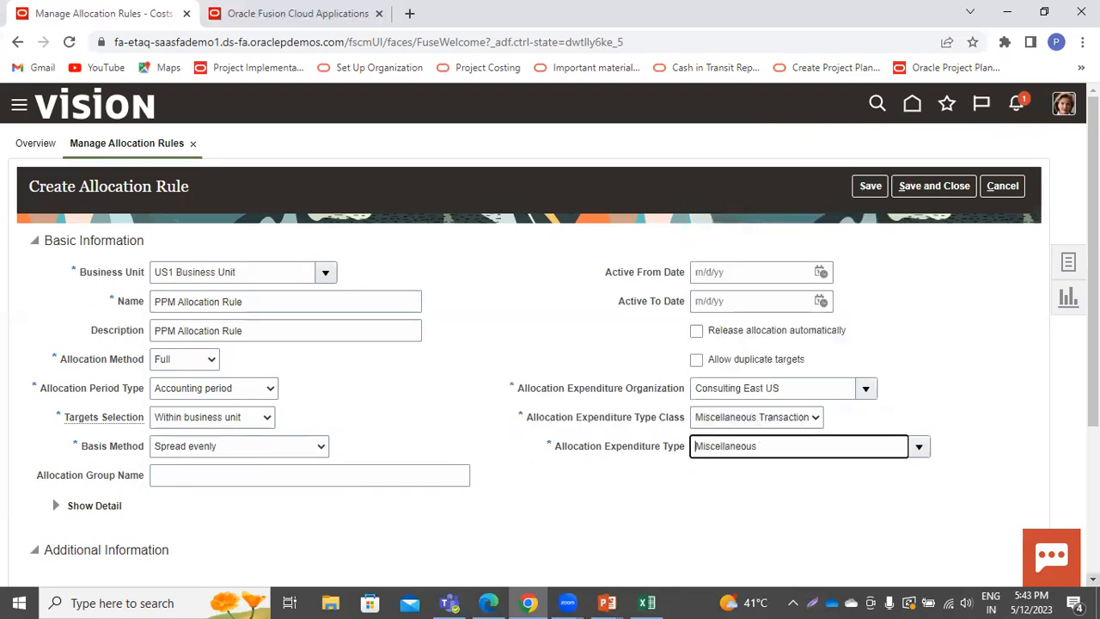
Set the rule's sources to an allocation pool percentage of 100, source amount class Period-to-date and project source amount type Total raw cost
scroll(550, 335, down, 1)
scroll(550, 335, down, 1)
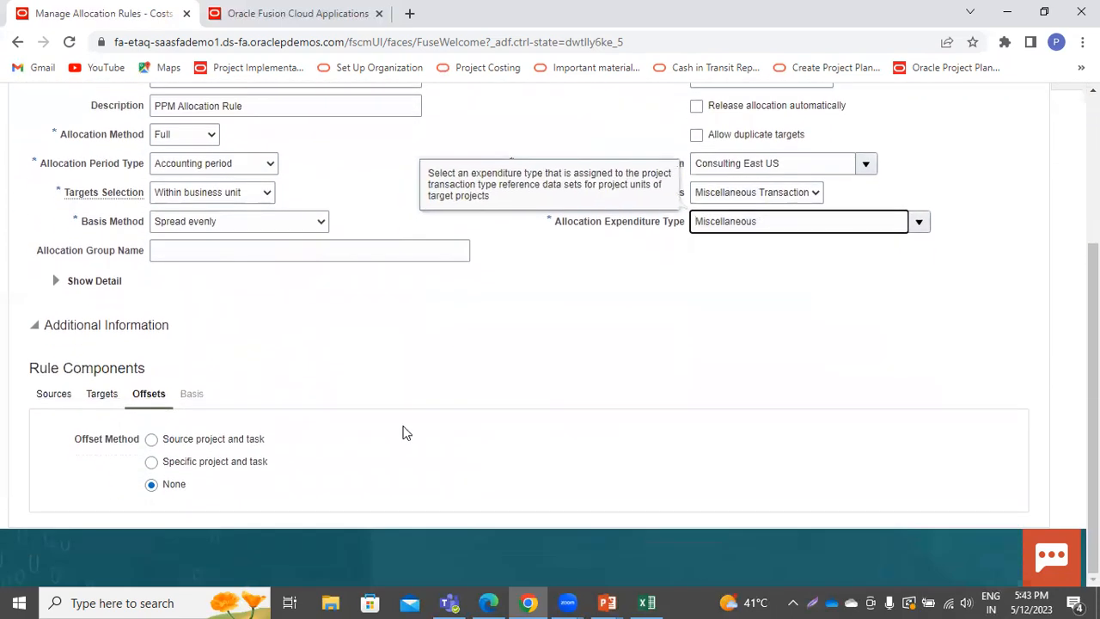
click(43, 397)
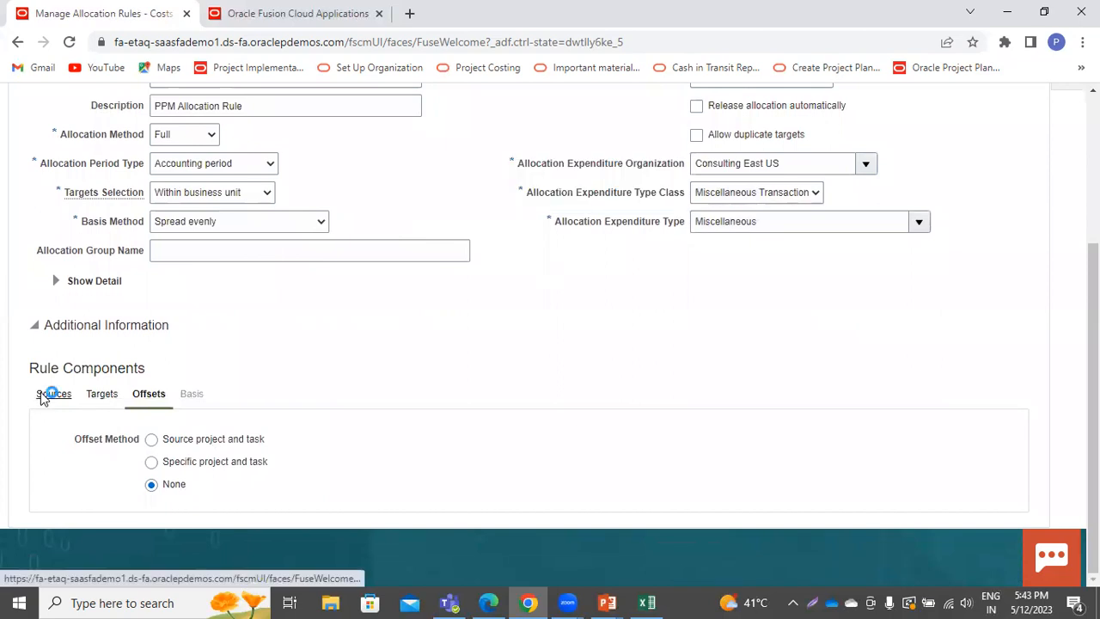
scroll(503, 314, down, 1)
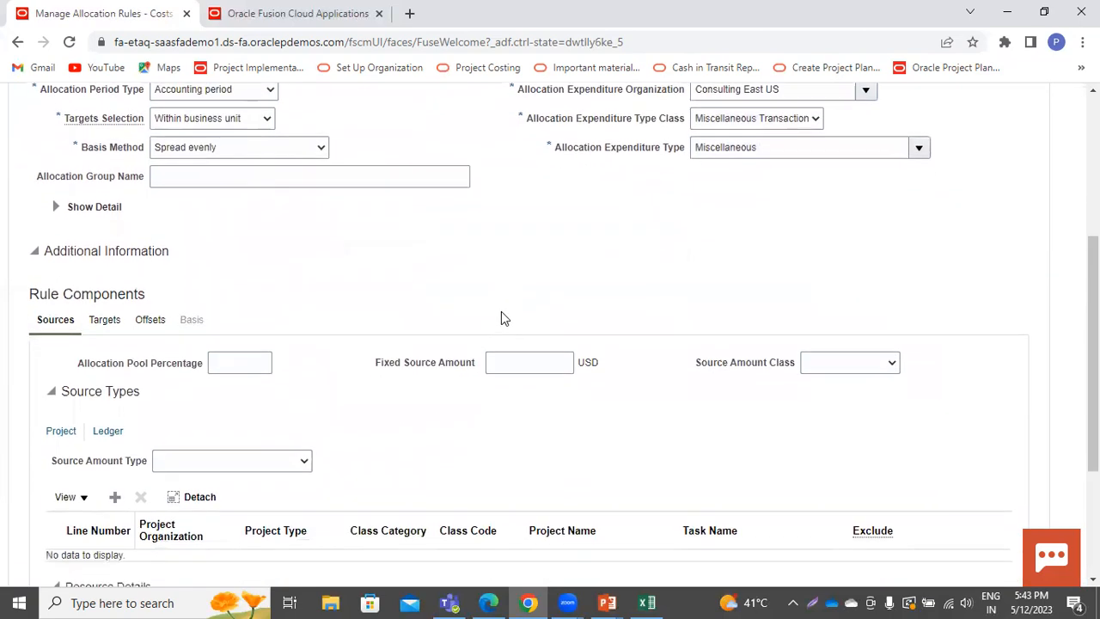
click(260, 314)
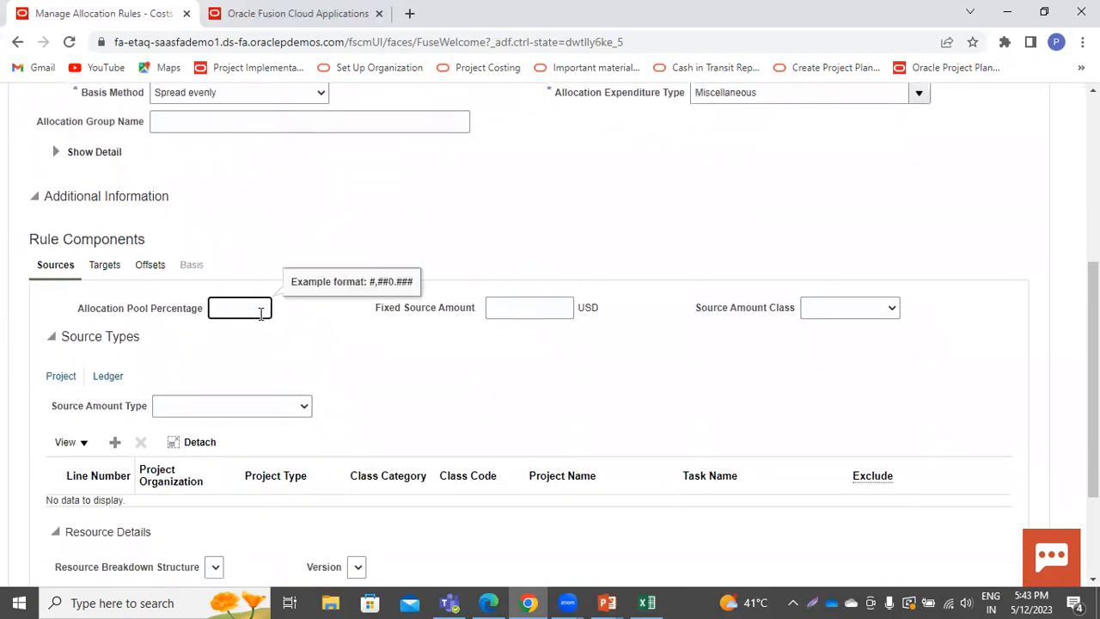
click(827, 303)
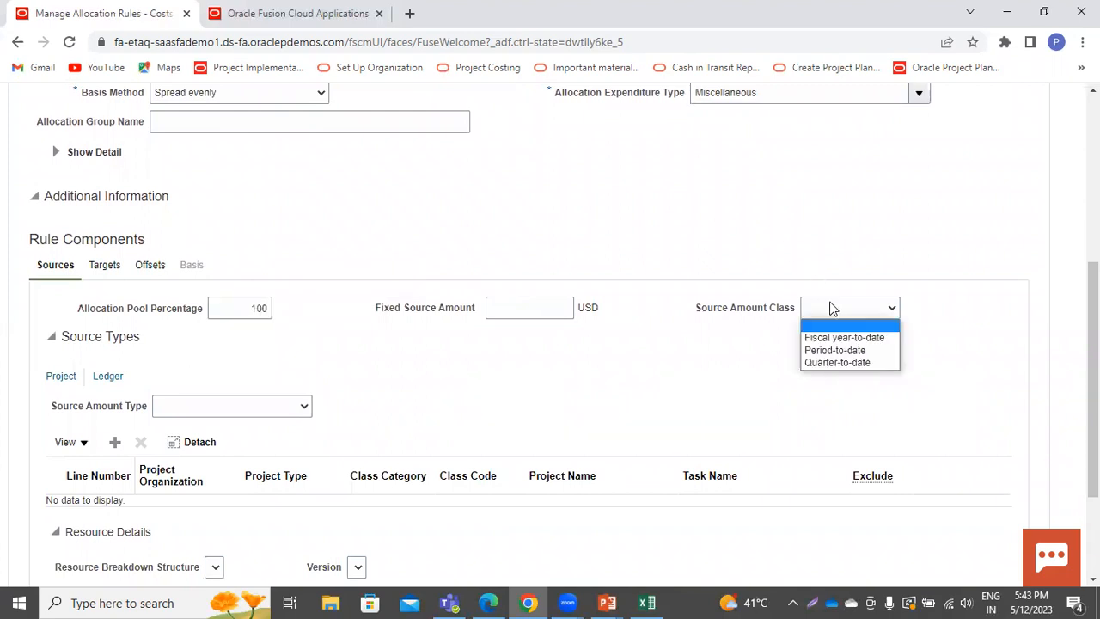
click(827, 353)
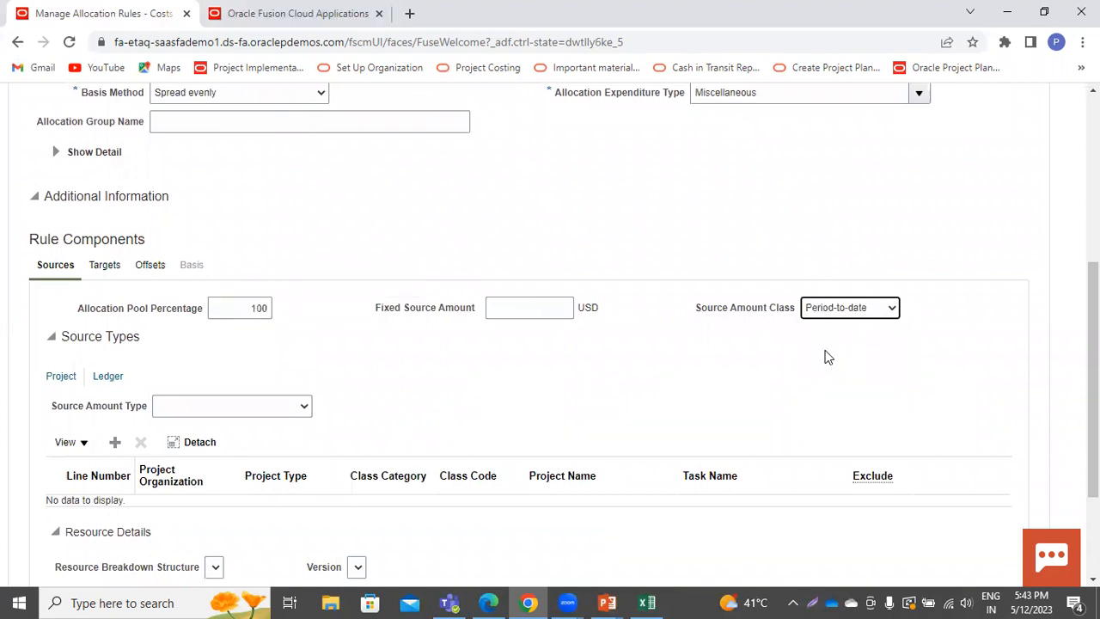
click(174, 411)
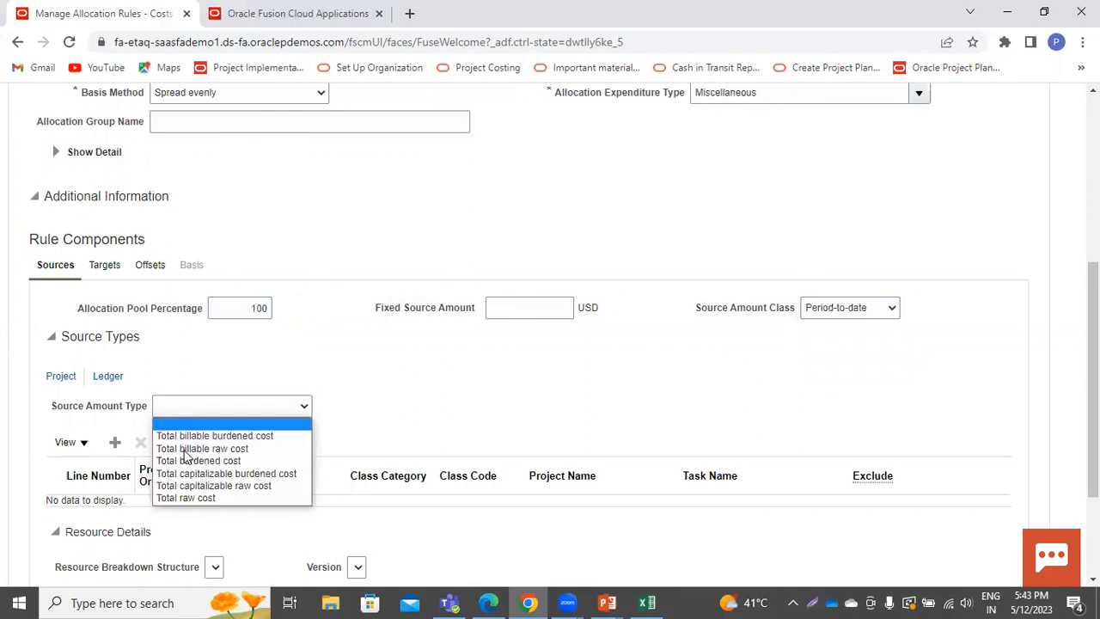
click(189, 498)
Add a project source line with project PPM Allocation-01 and task Pre-Implementation, and save the rule
click(114, 442)
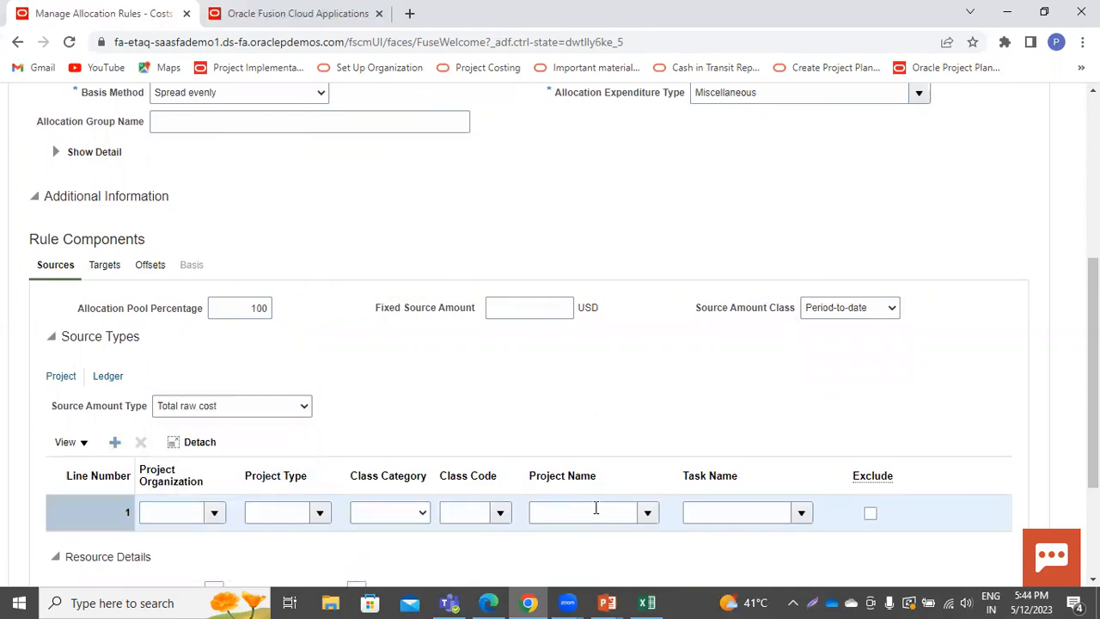
click(649, 514)
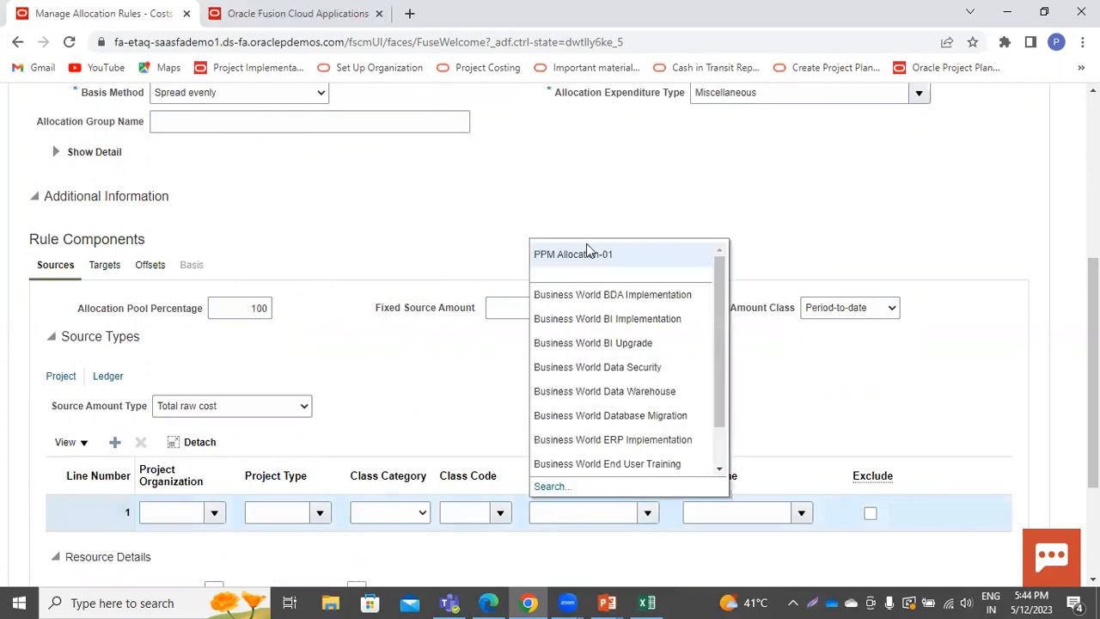
click(588, 256)
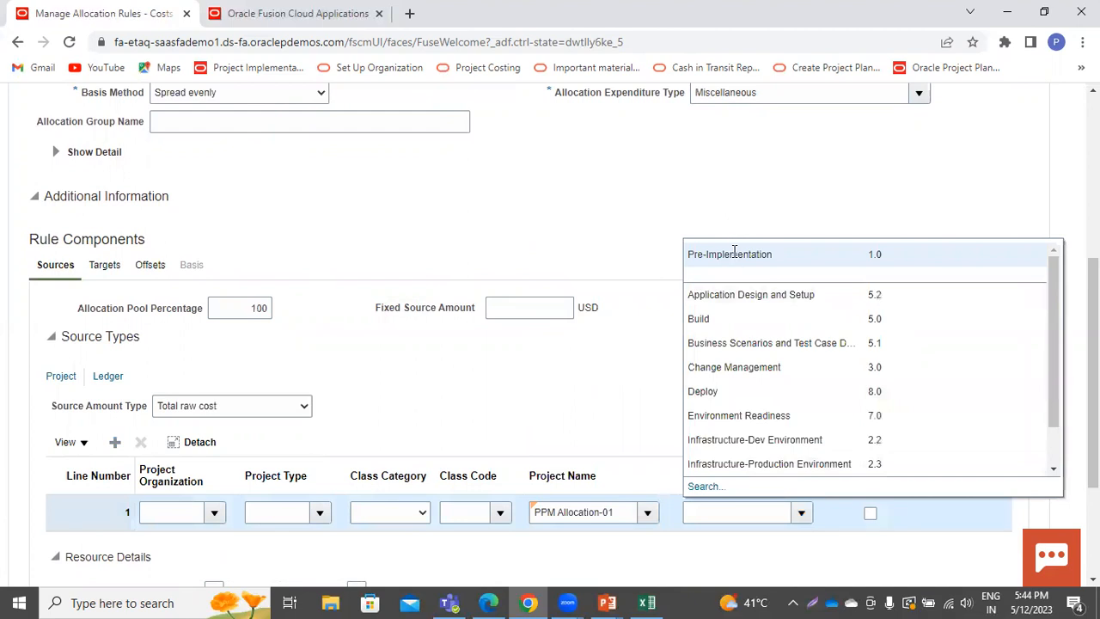
click(732, 254)
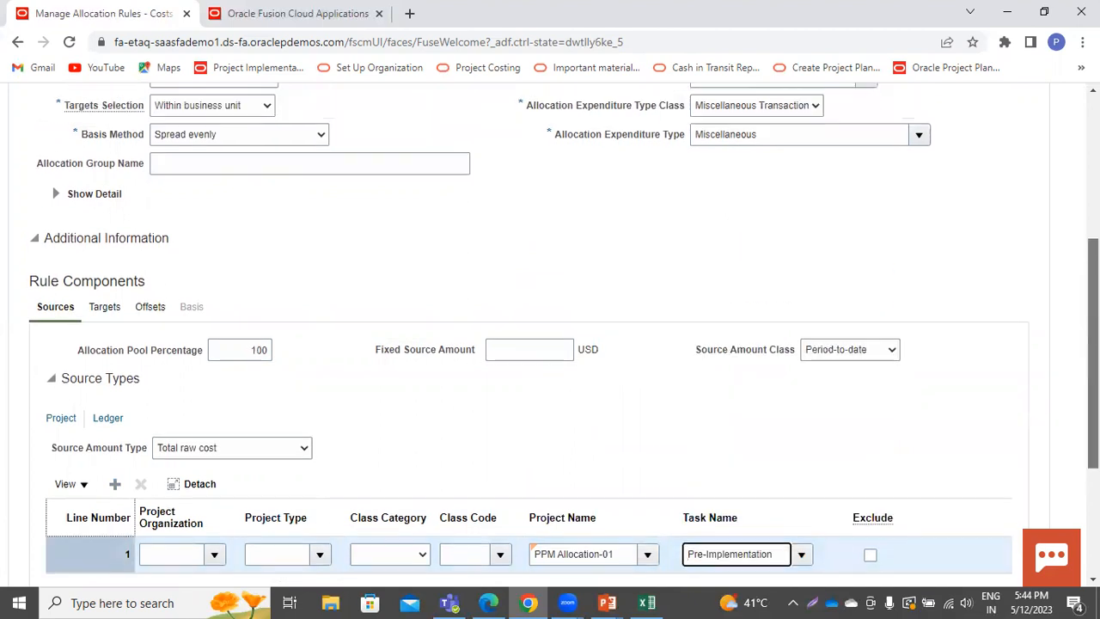
scroll(53, 185, up, 5)
click(862, 196)
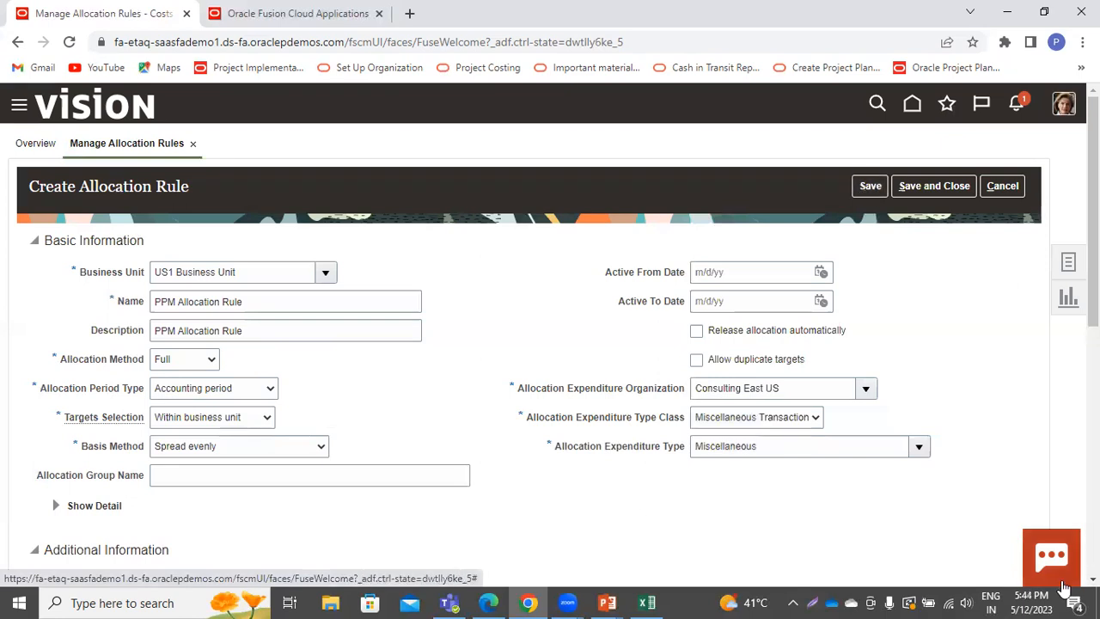
Add a target line with project PPM Allocation-03 and task Project Management, and save the rule
scroll(52, 496, down, 3)
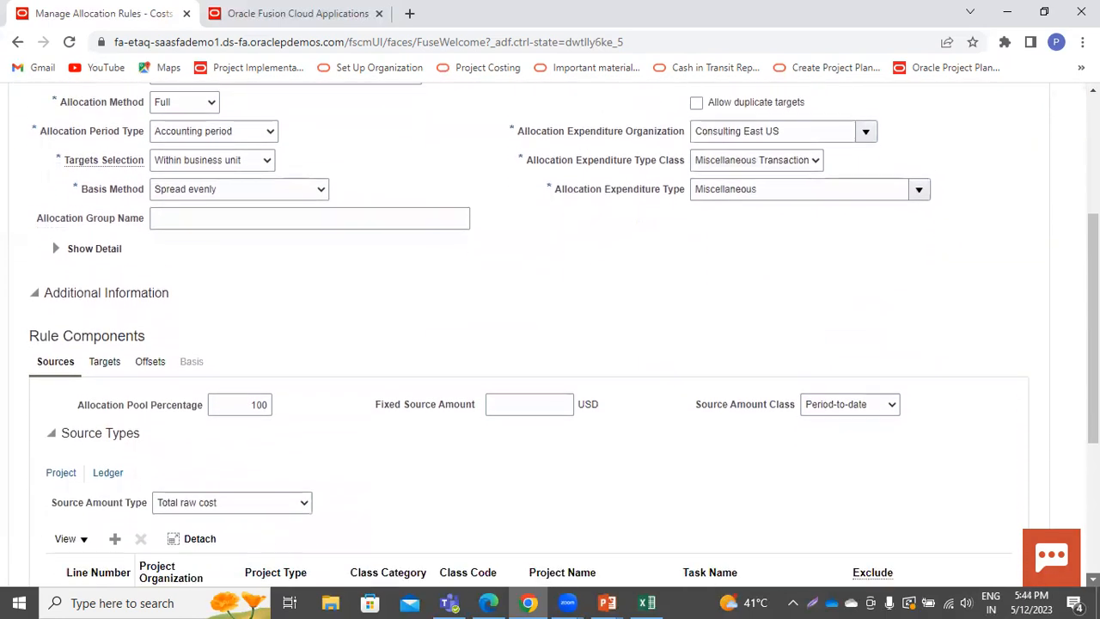
click(104, 330)
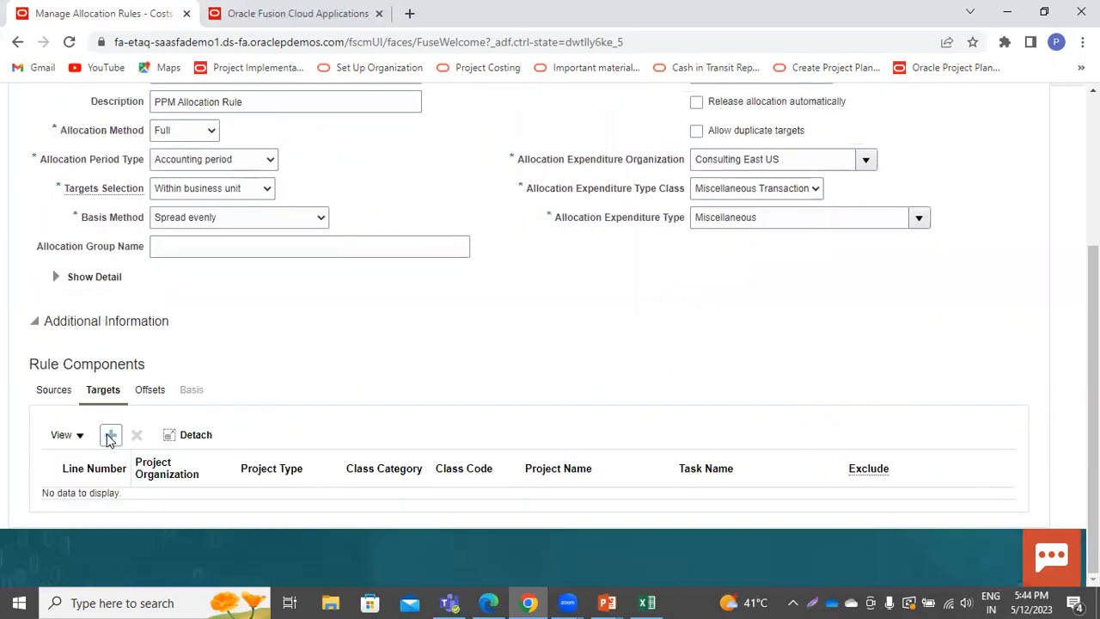
click(110, 435)
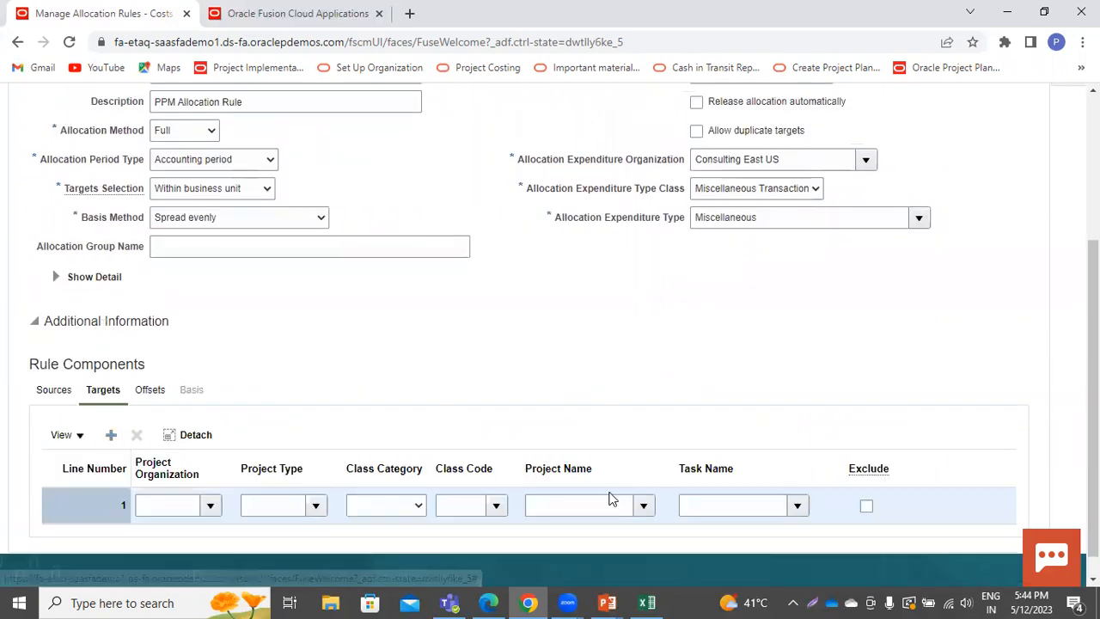
click(643, 506)
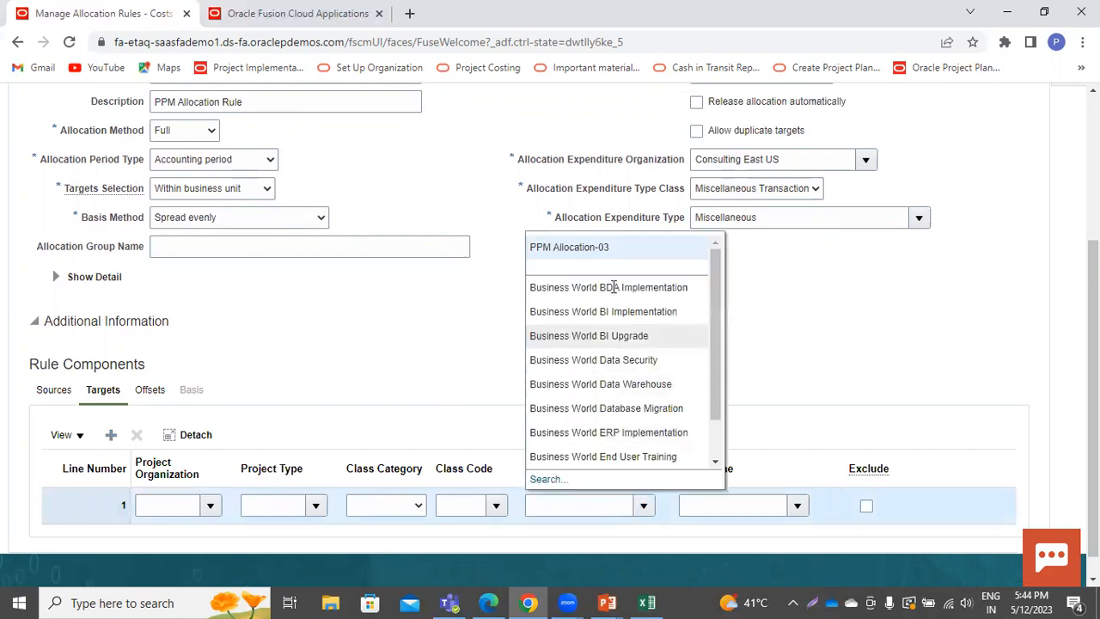
click(614, 251)
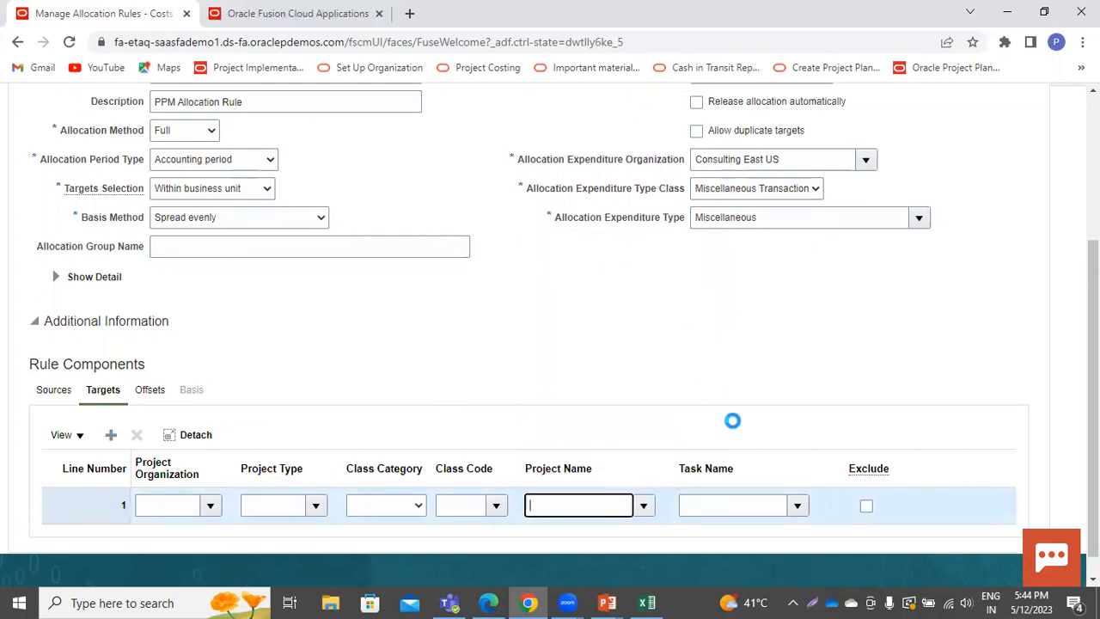
click(798, 507)
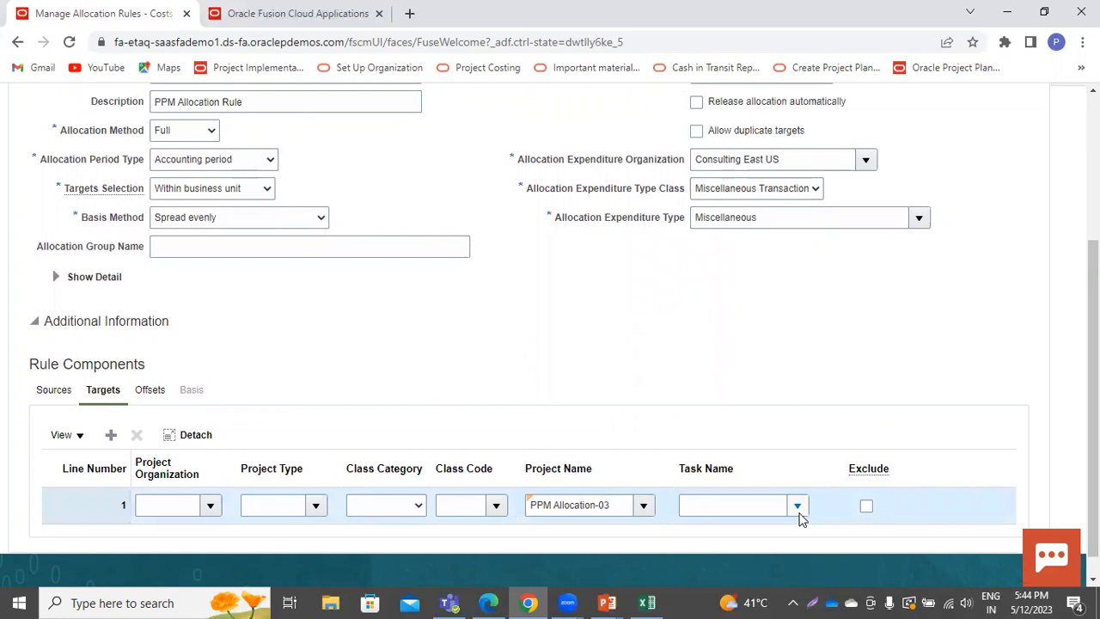
click(749, 261)
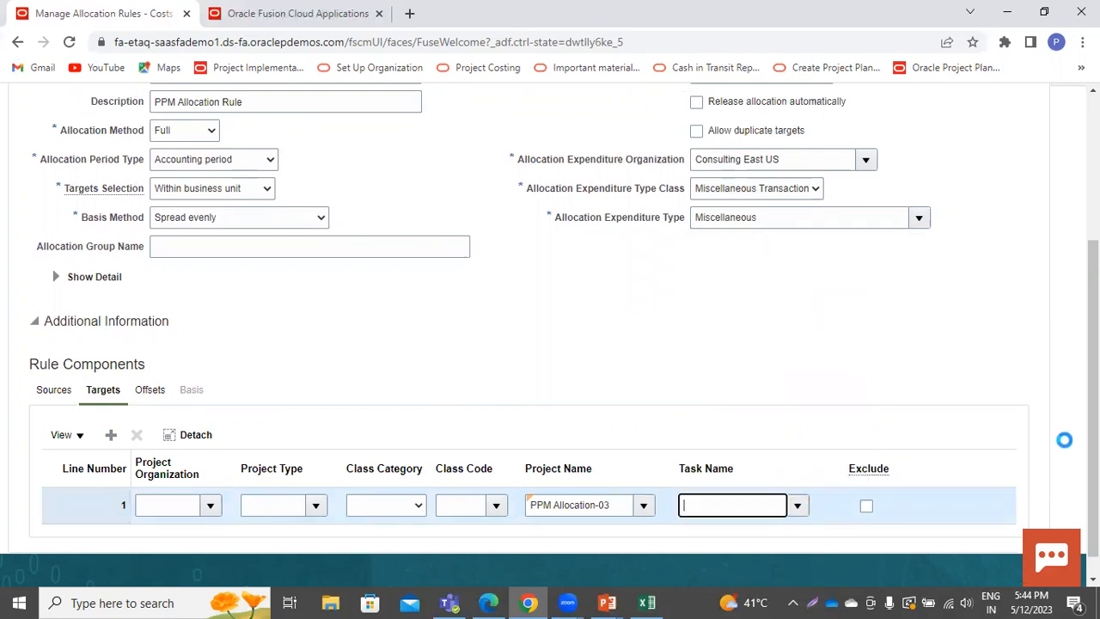
scroll(550, 335, up, 3)
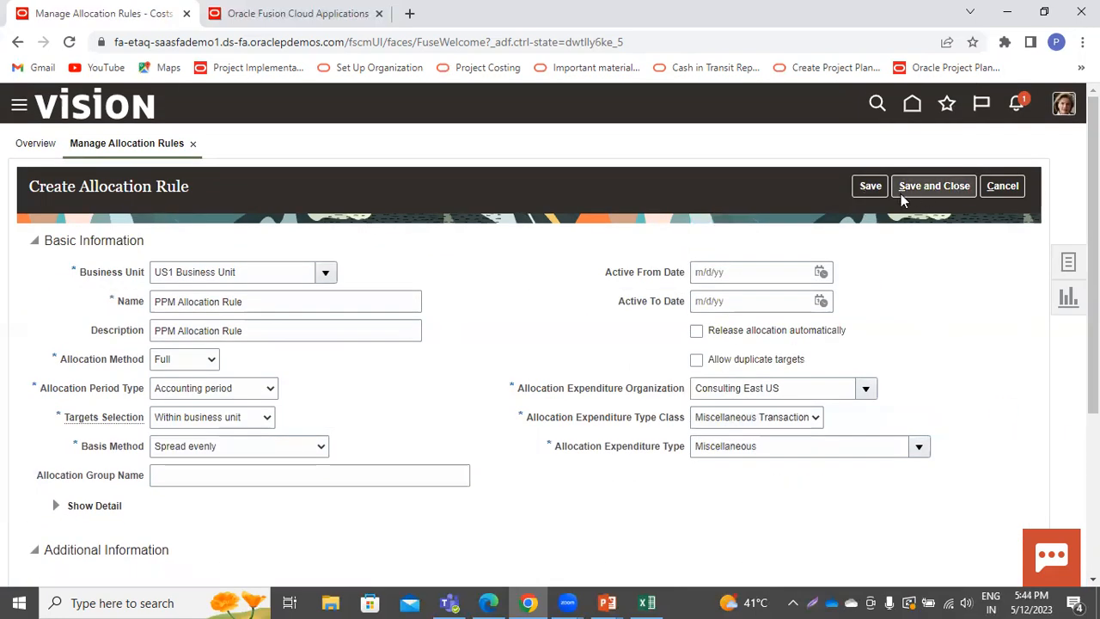
click(870, 185)
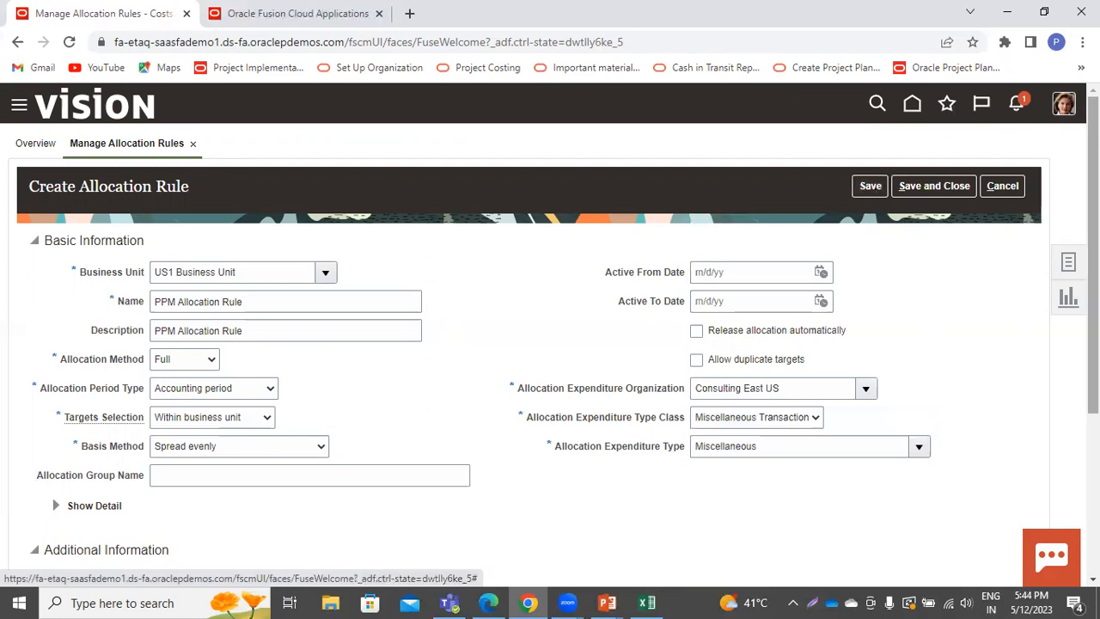
Set the offset method to Source project and task, with expenditure organization Consulting East US, type class Miscellaneous Transaction and an offset expenditure type
scroll(550, 336, down, 3)
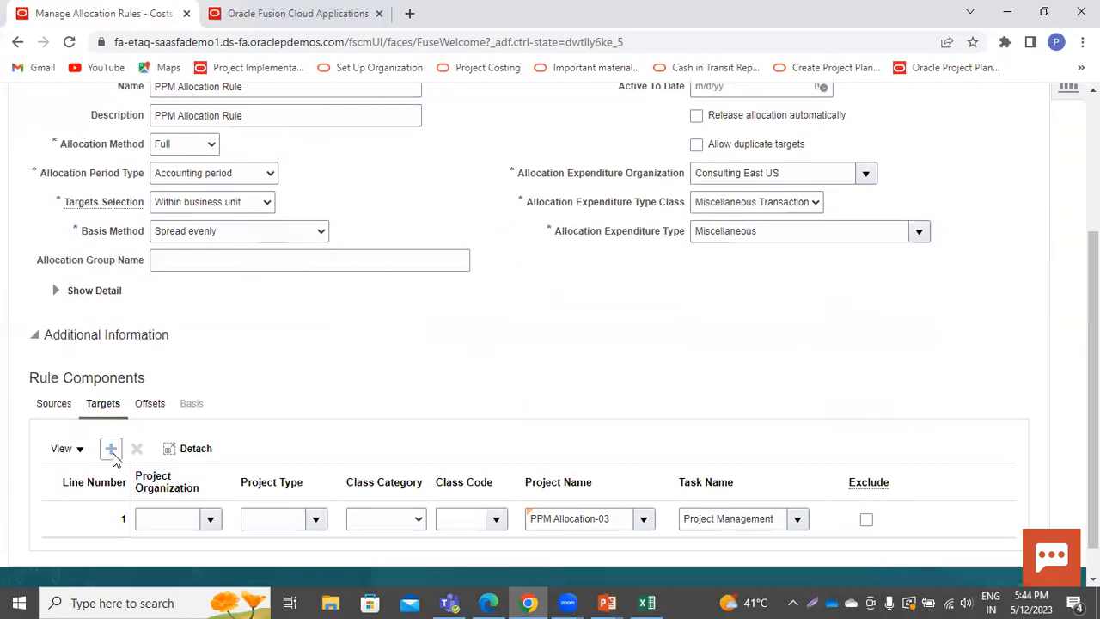
click(148, 404)
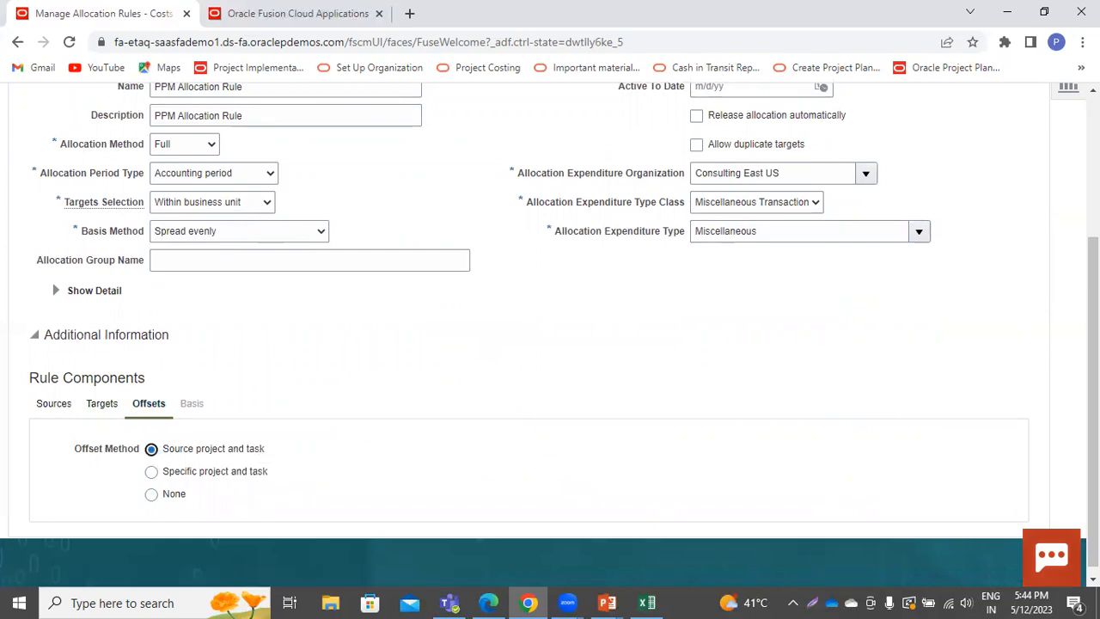
click(1095, 579)
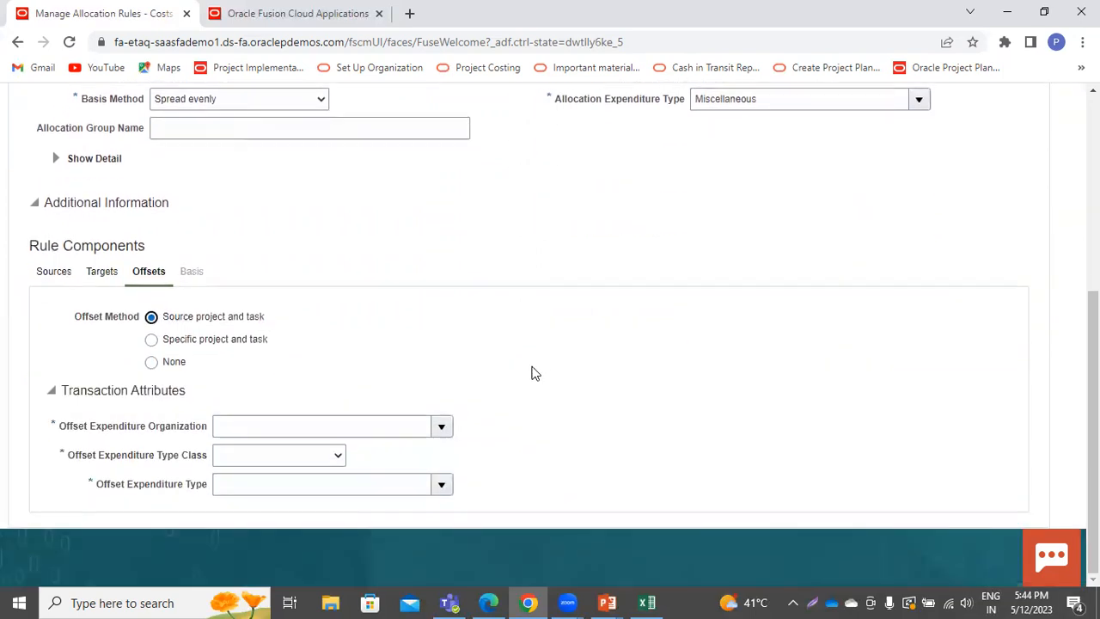
click(442, 426)
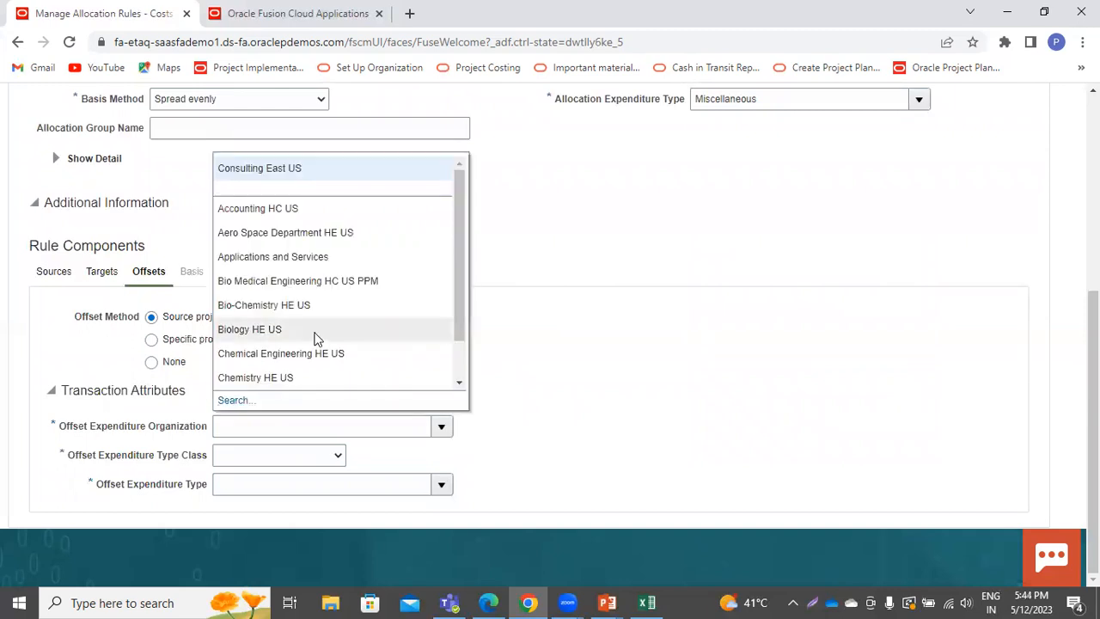
click(269, 170)
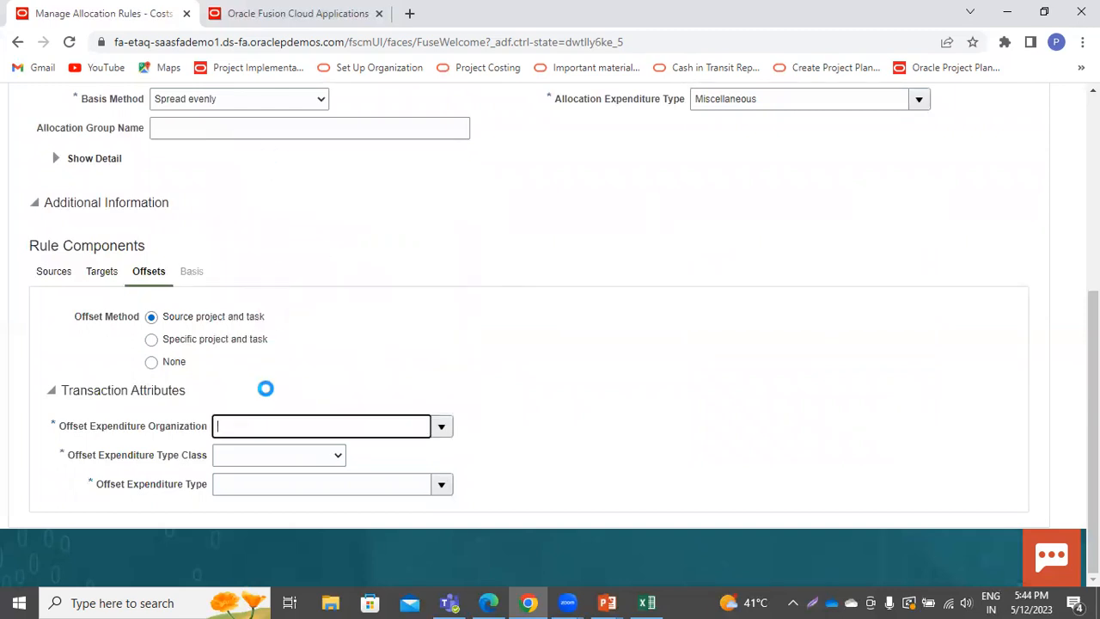
click(254, 452)
click(251, 499)
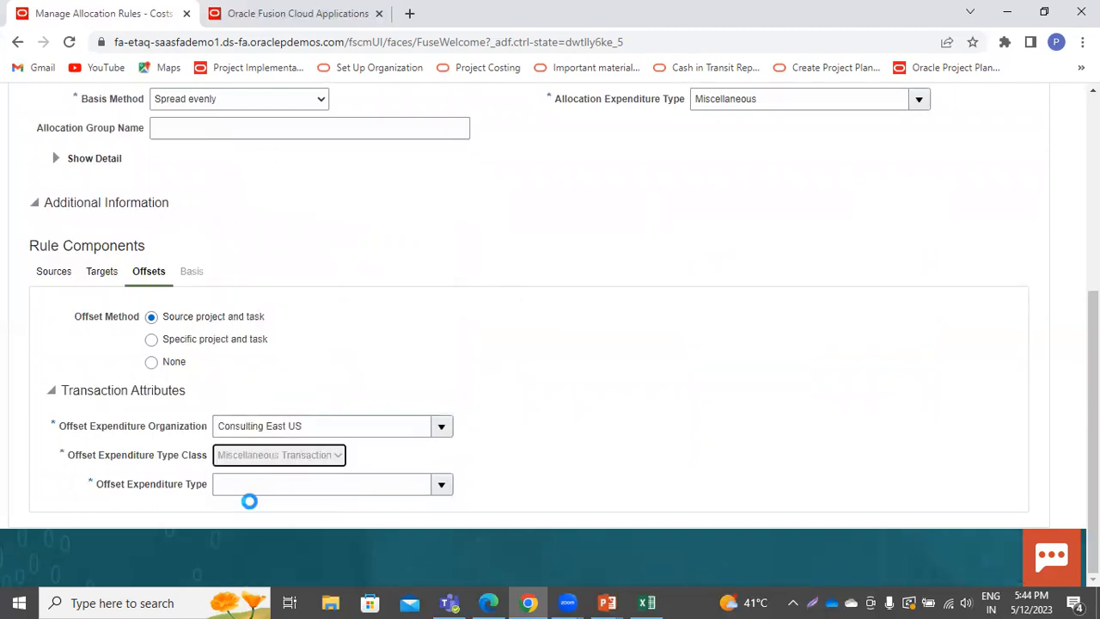
click(441, 485)
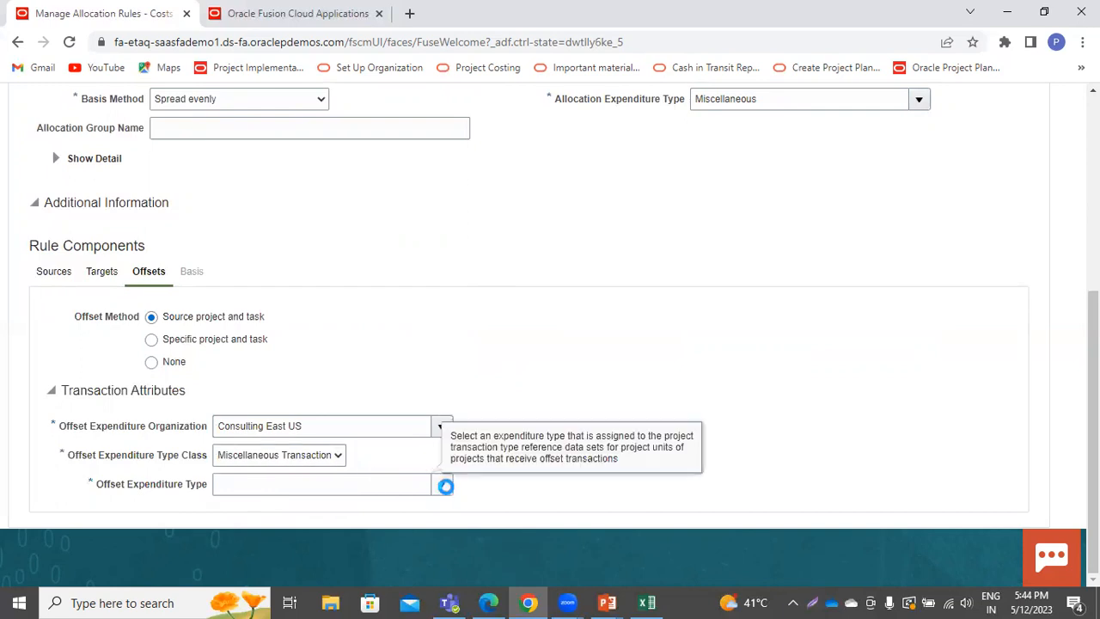
click(315, 242)
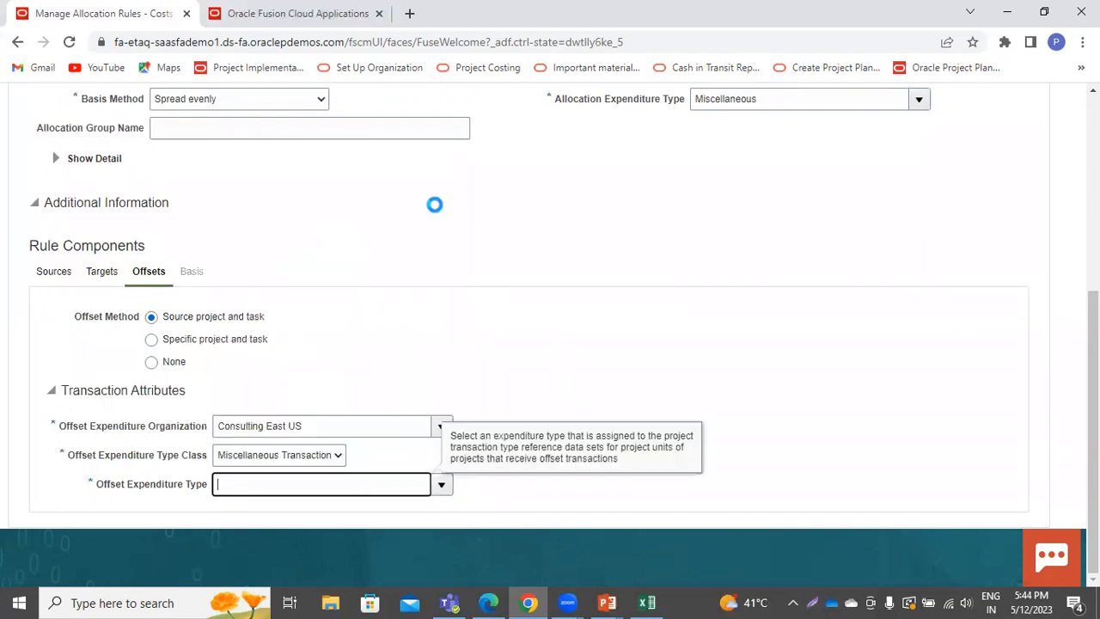
Save and close the completed allocation rule
drag(1093, 369, 1071, 41)
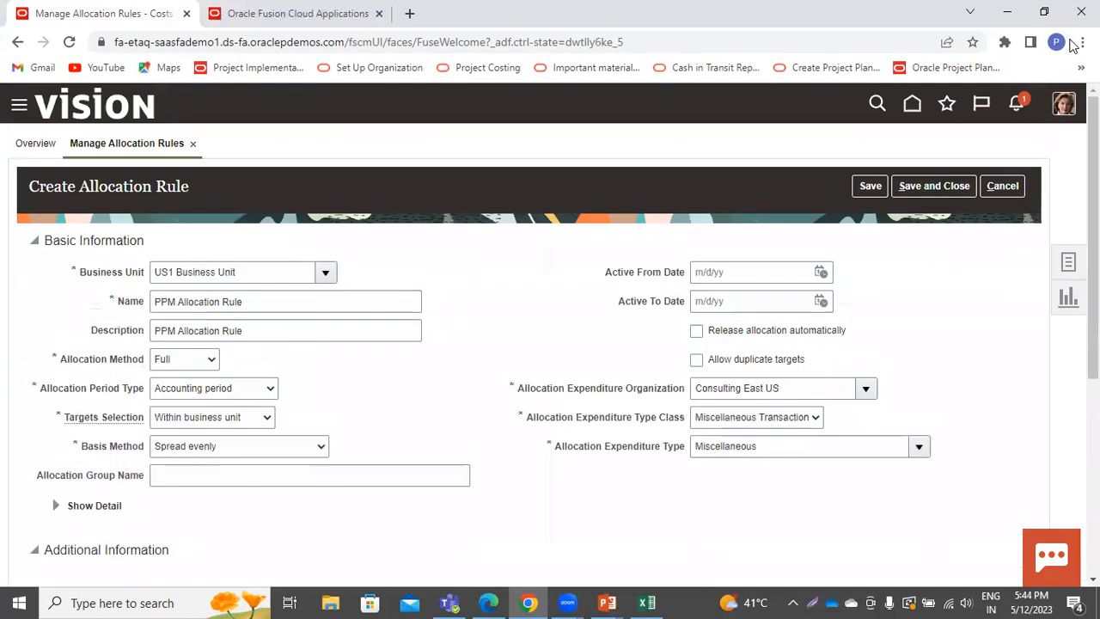
click(875, 191)
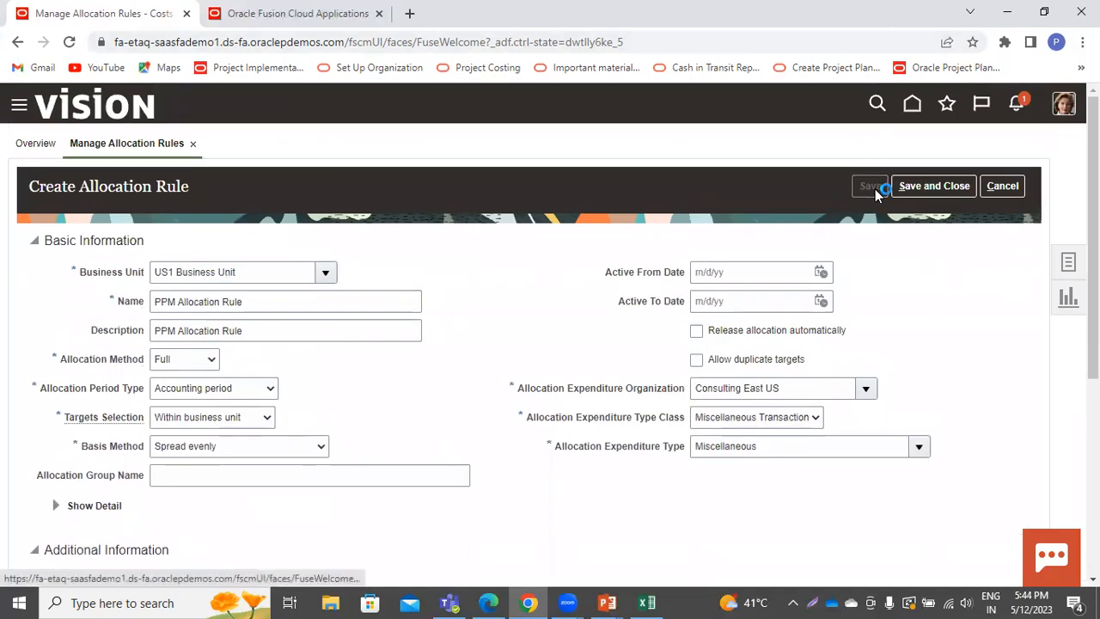
click(931, 191)
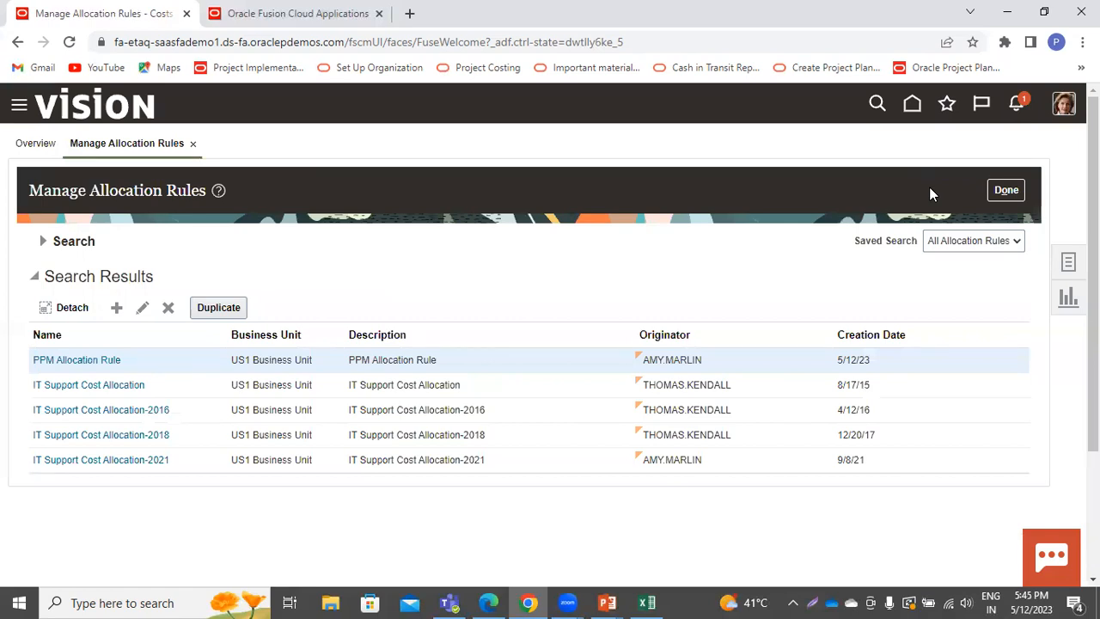
Leave the allocation rules list and open the Manage Allocations page
click(1005, 189)
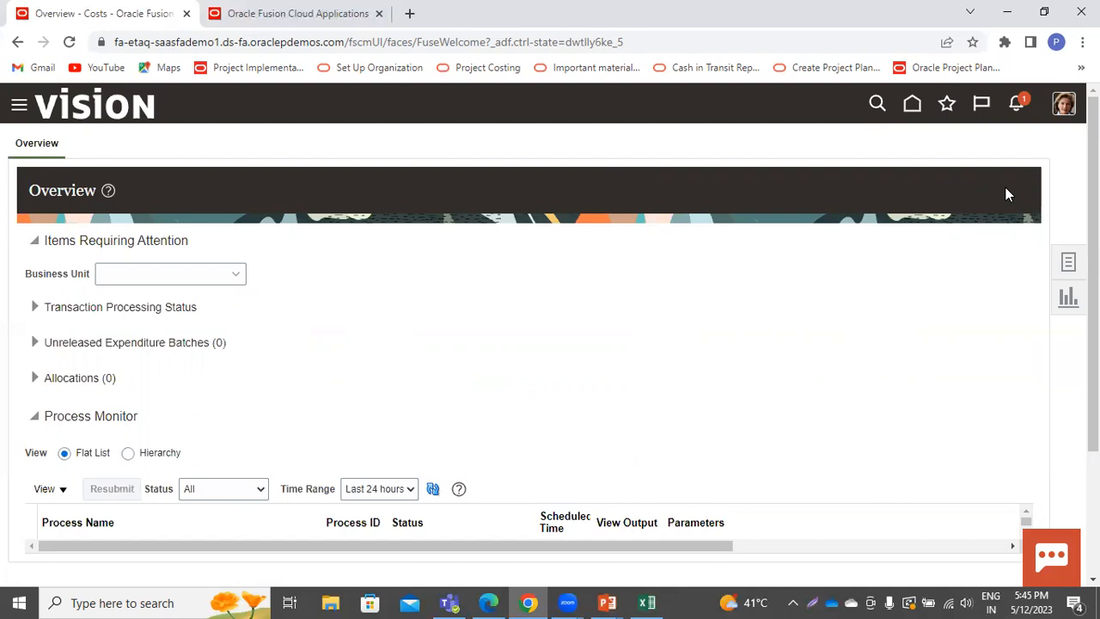
click(1069, 262)
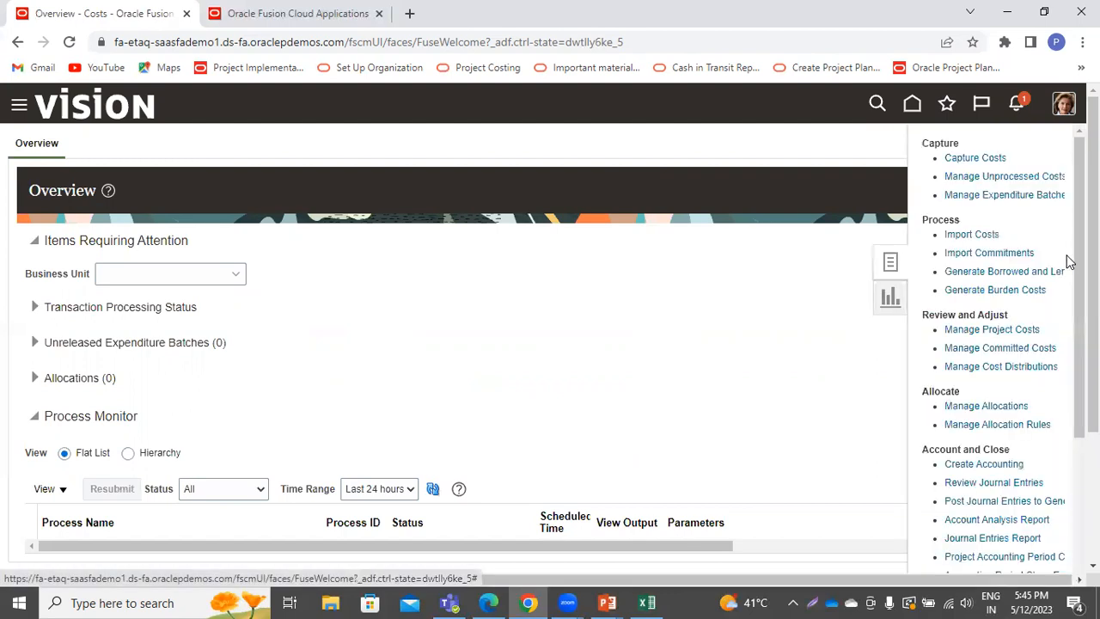
click(972, 402)
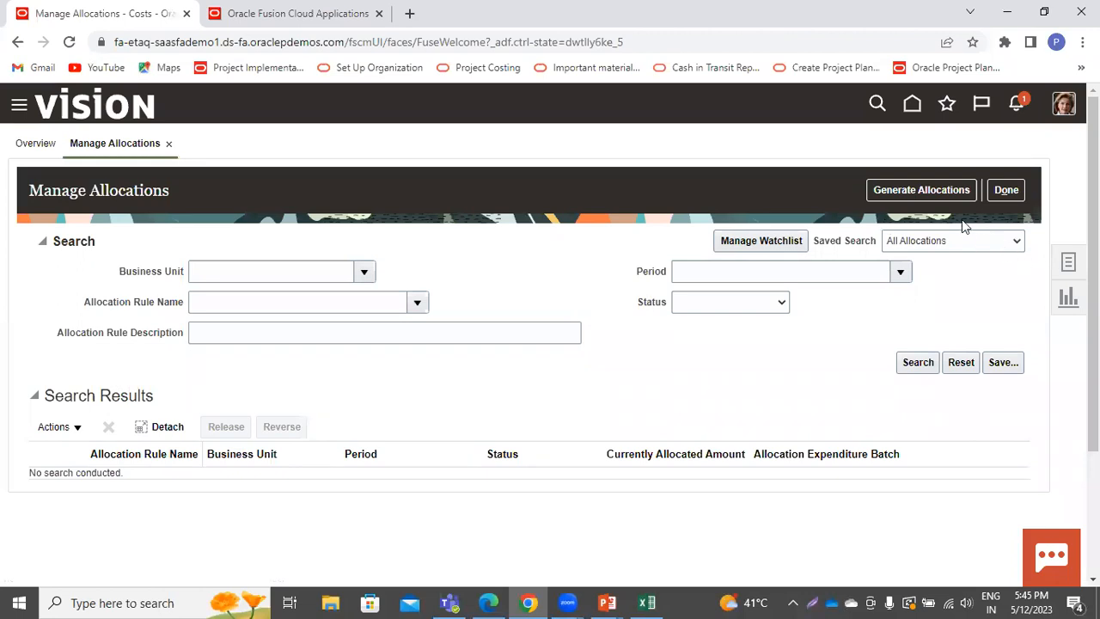
Start generating allocations for US1 Business Unit with the allocation rule PPM Allocation Rule
click(925, 192)
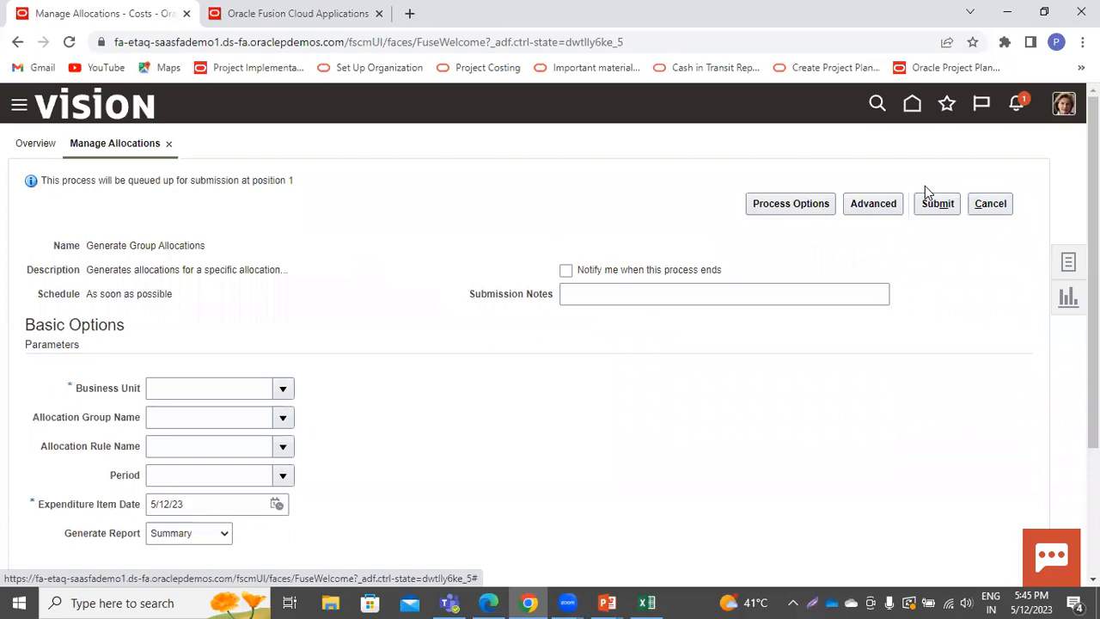
click(282, 389)
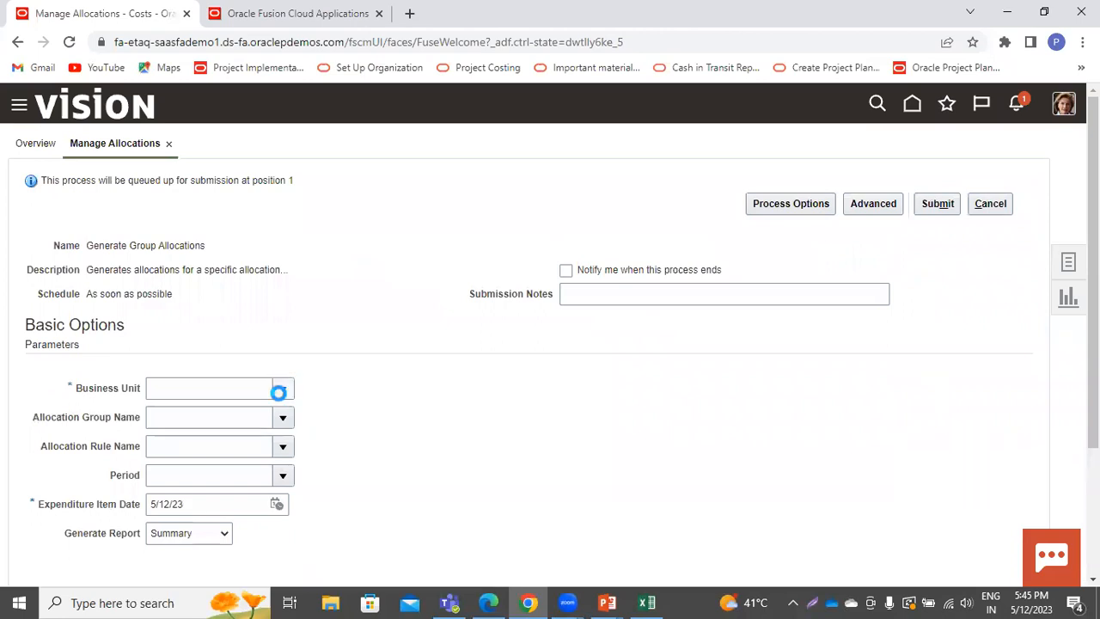
click(227, 416)
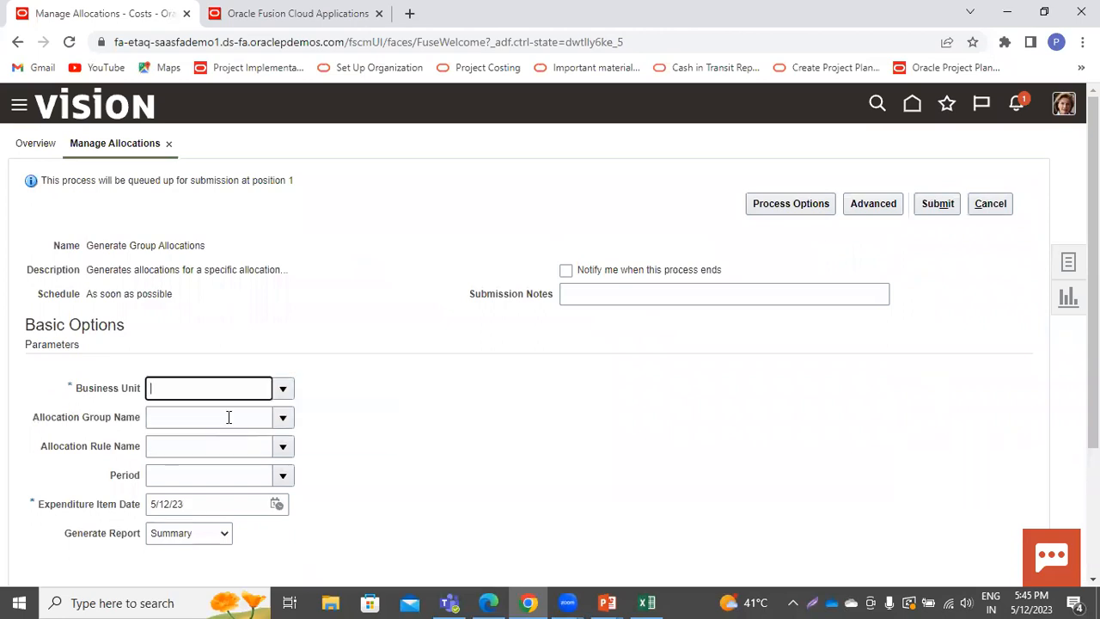
click(282, 449)
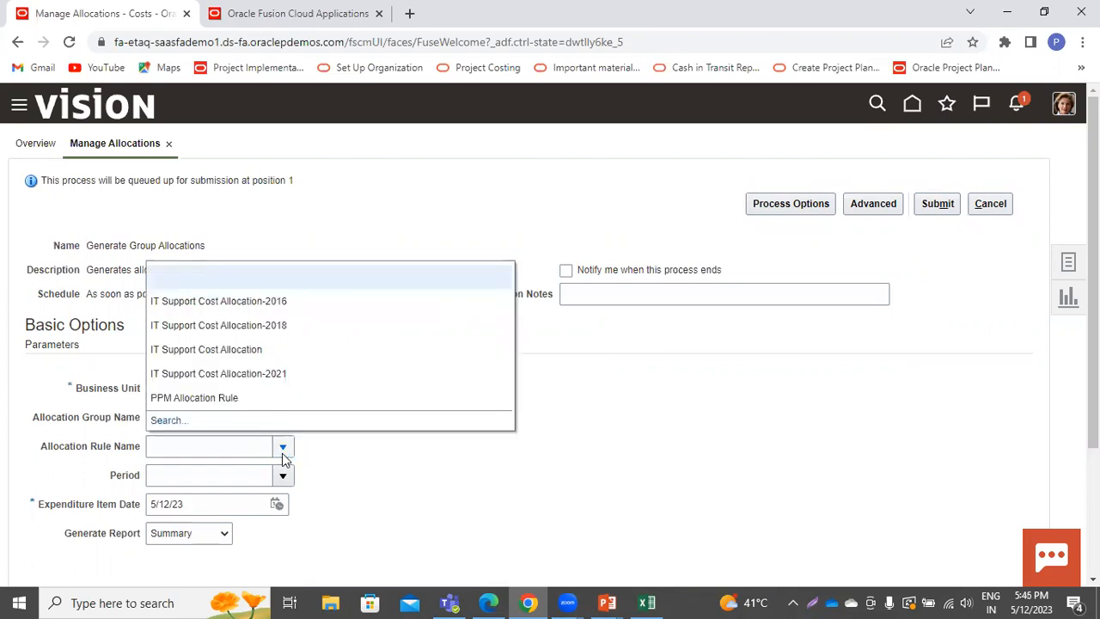
click(215, 397)
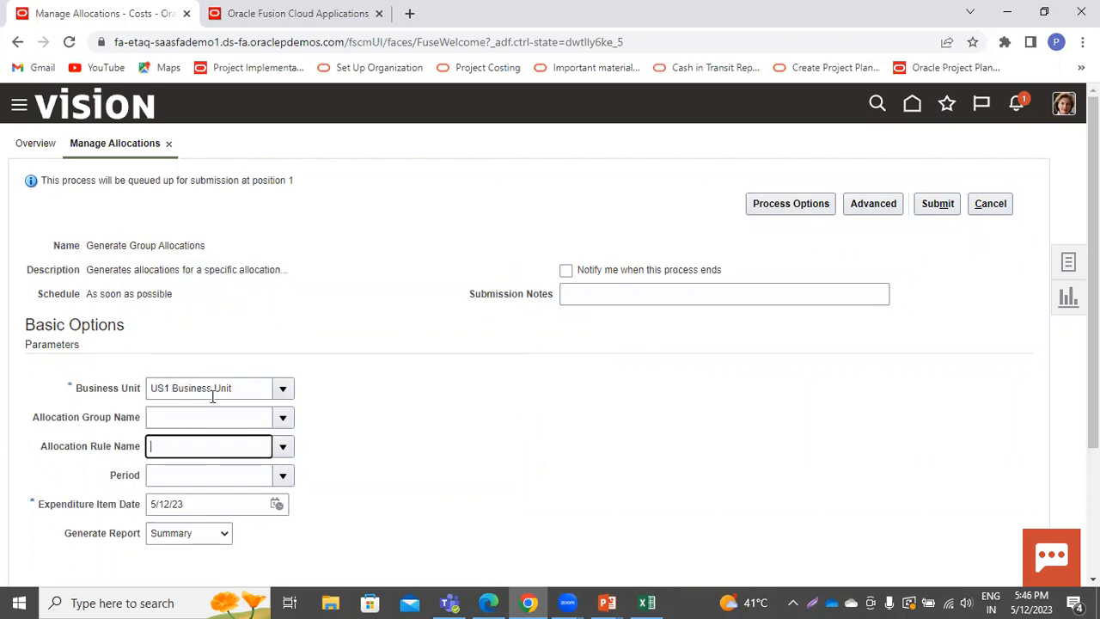
Search the periods for 05 and set the allocation period to 05-23
click(283, 478)
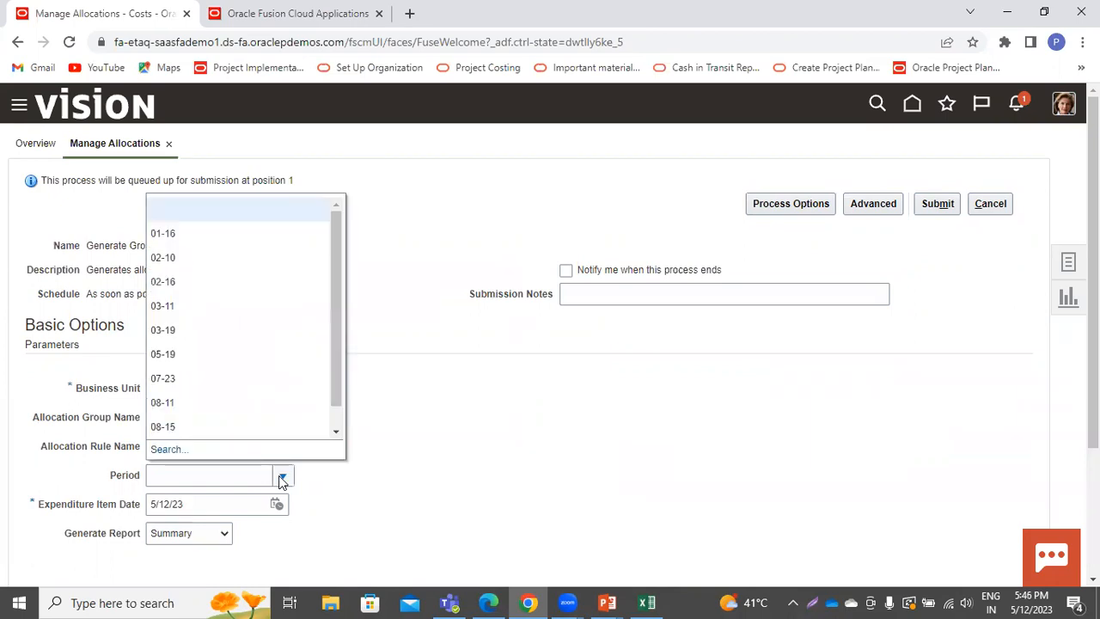
click(170, 449)
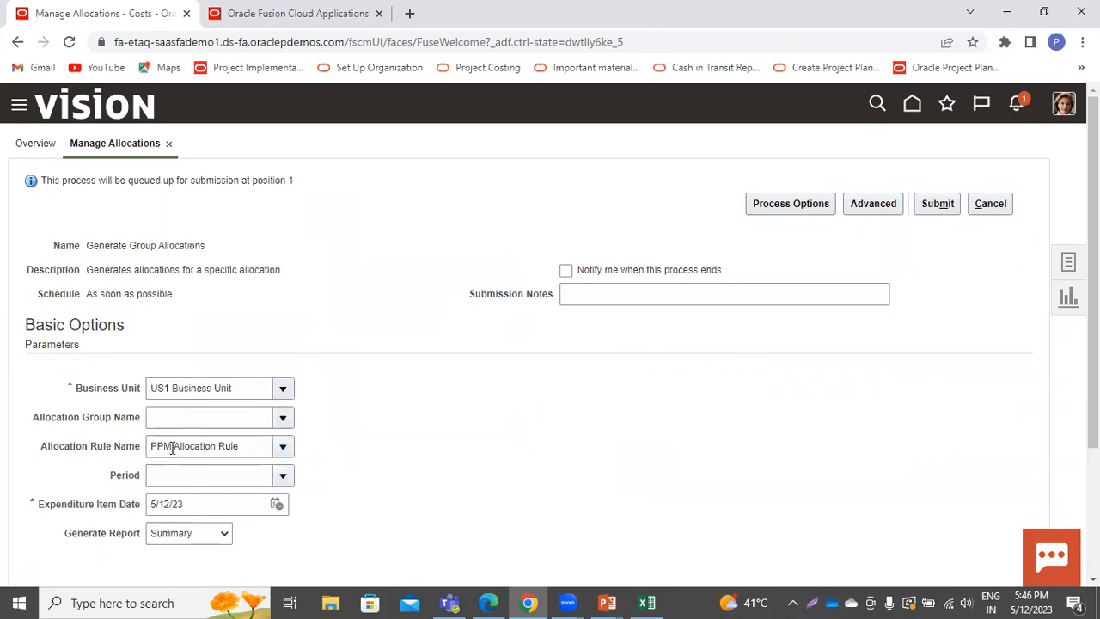
click(570, 292)
text(05)
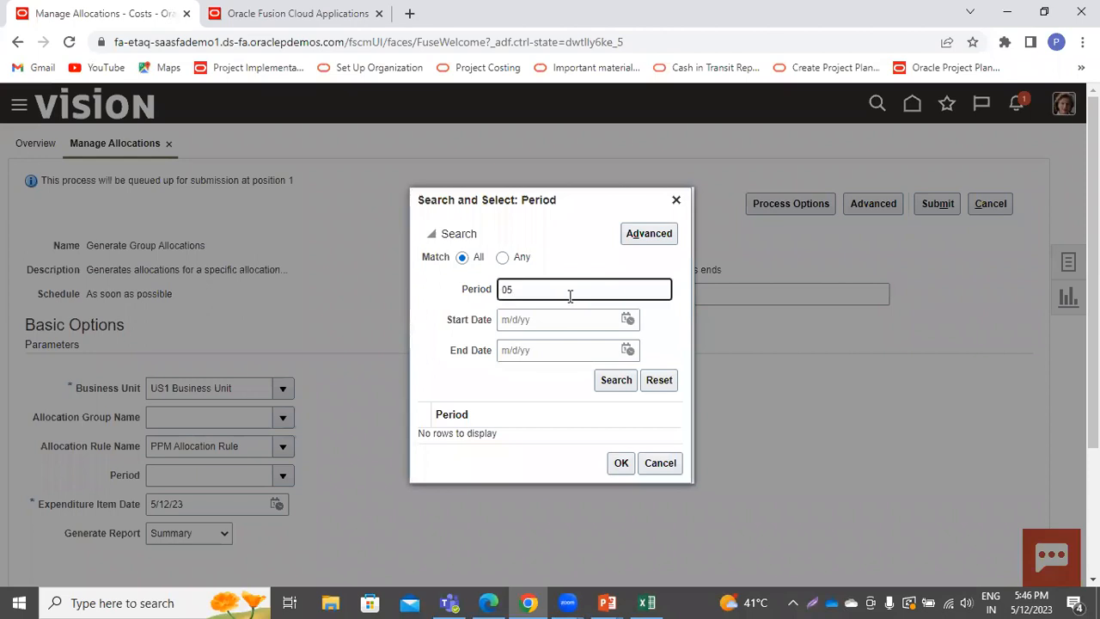
key(Return)
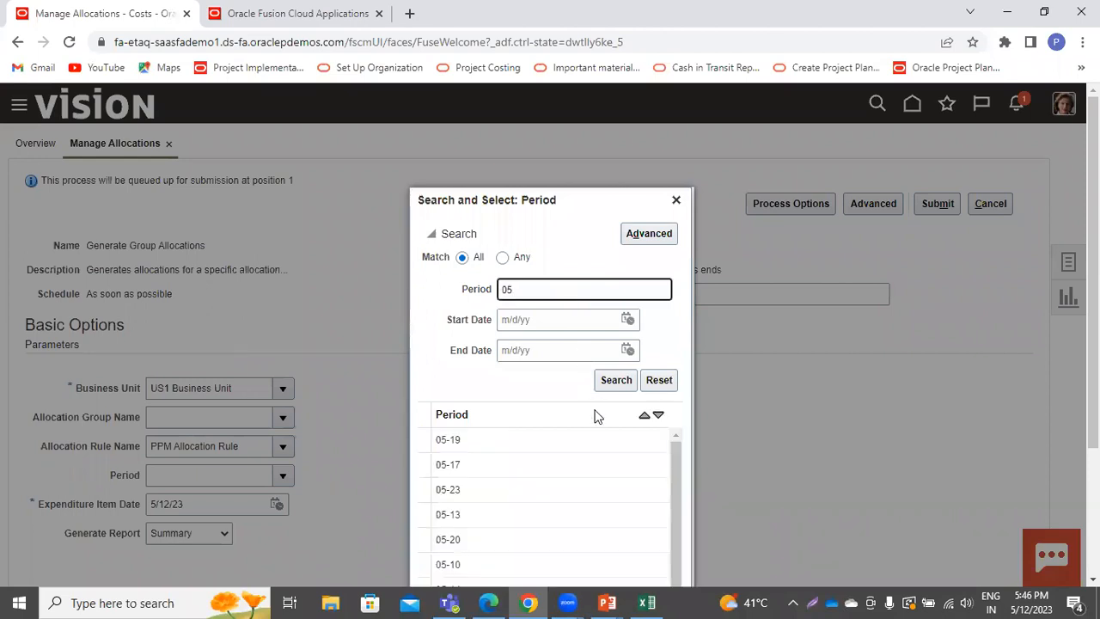
click(477, 492)
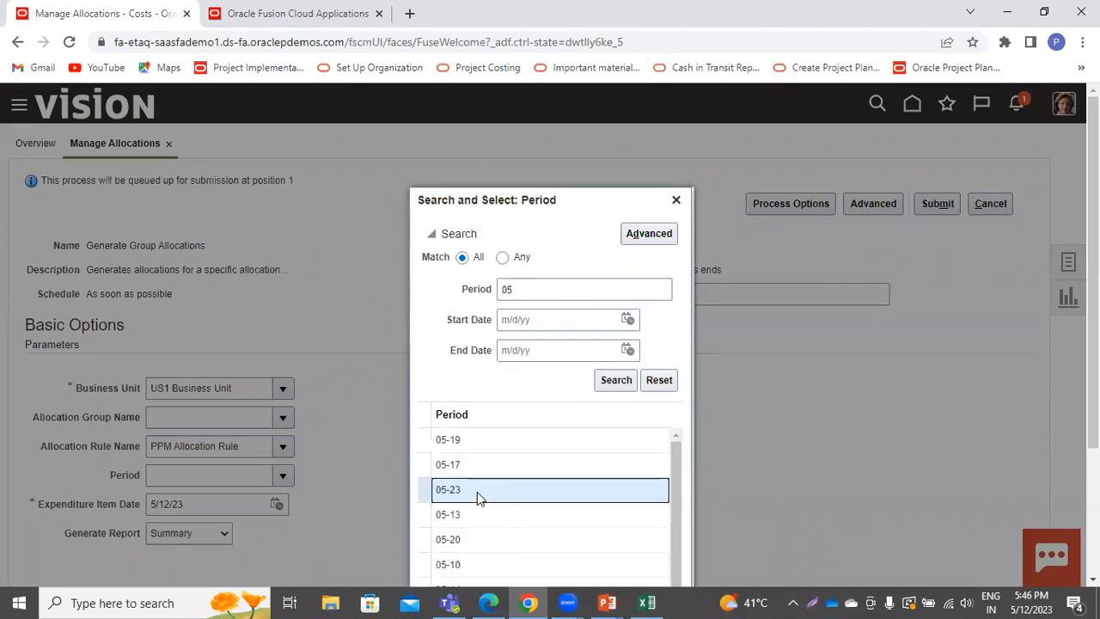
click(1093, 579)
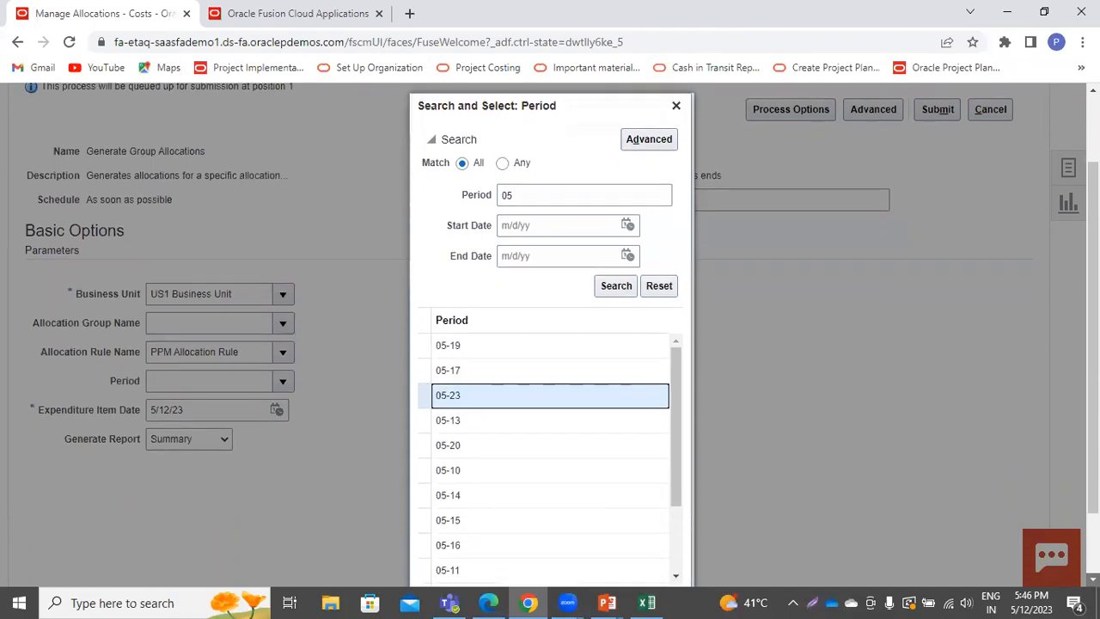
click(1093, 579)
click(622, 540)
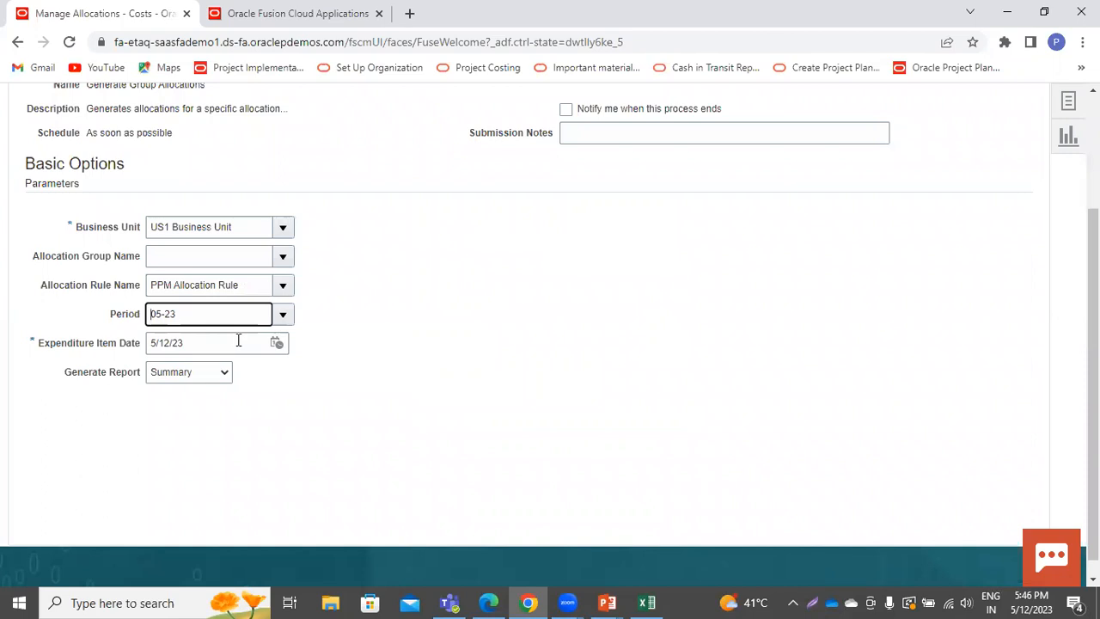
Set the generated report to Detail and submit the Generate Group Allocations process
click(193, 372)
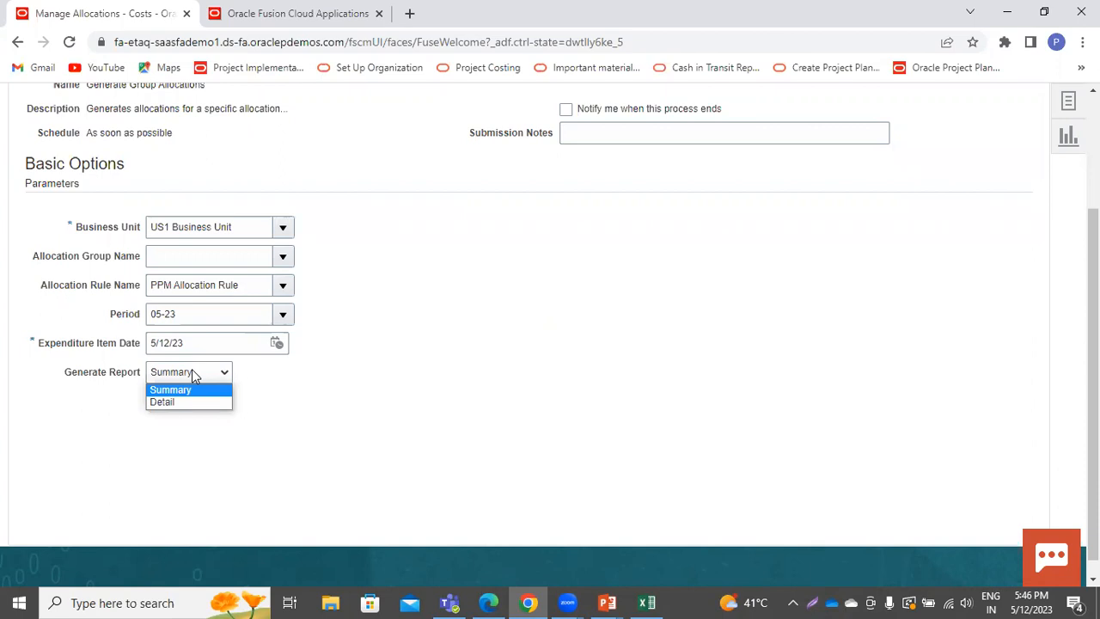
click(163, 403)
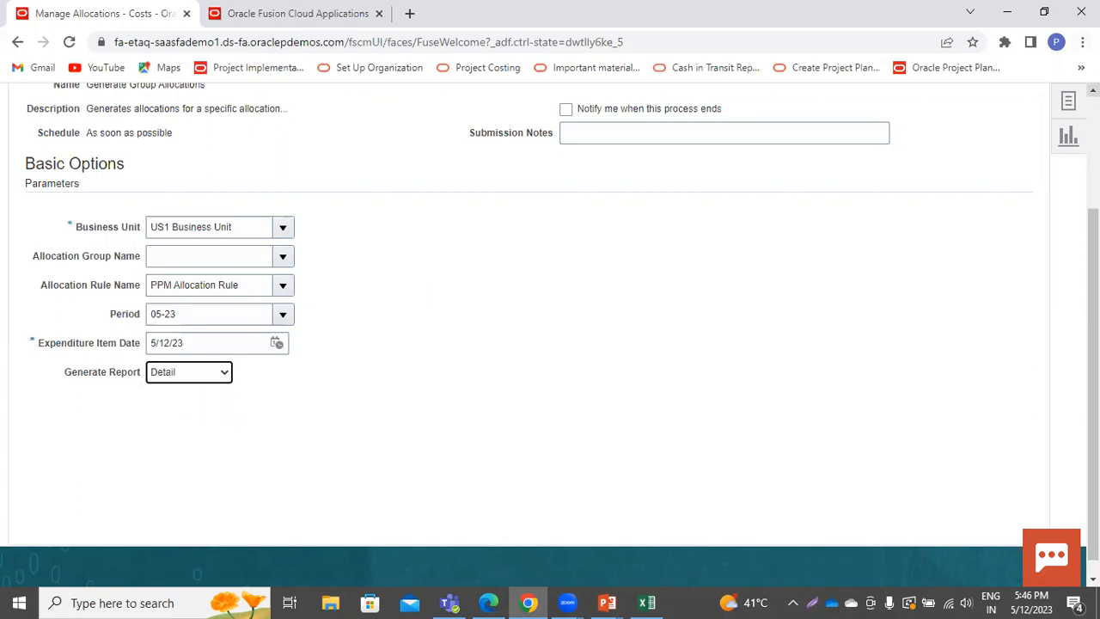
scroll(602, 344, up, 2)
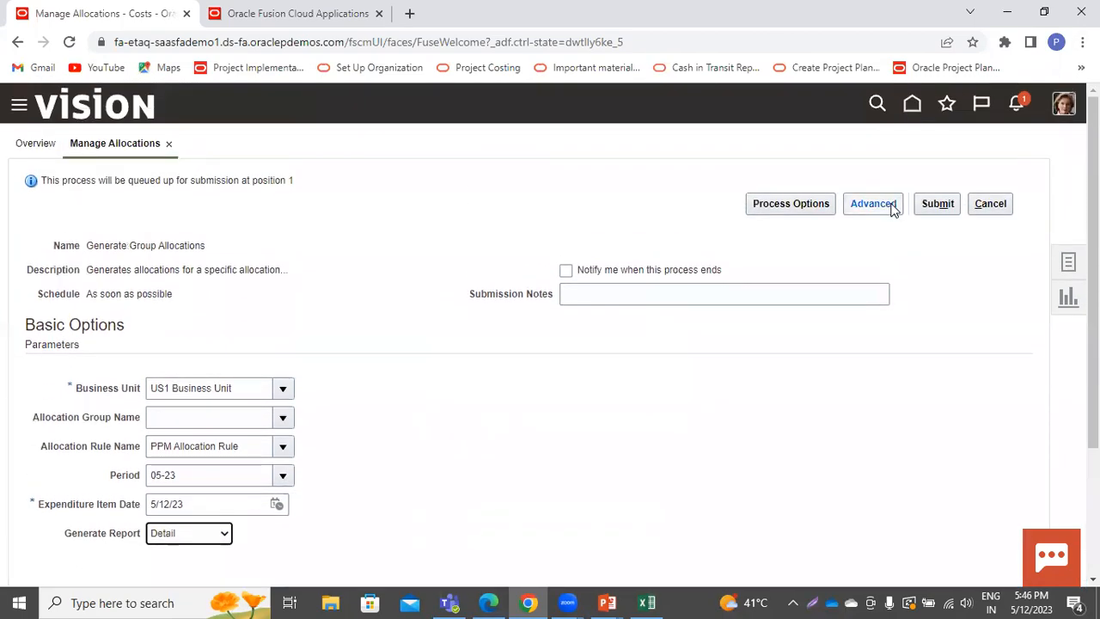
click(939, 204)
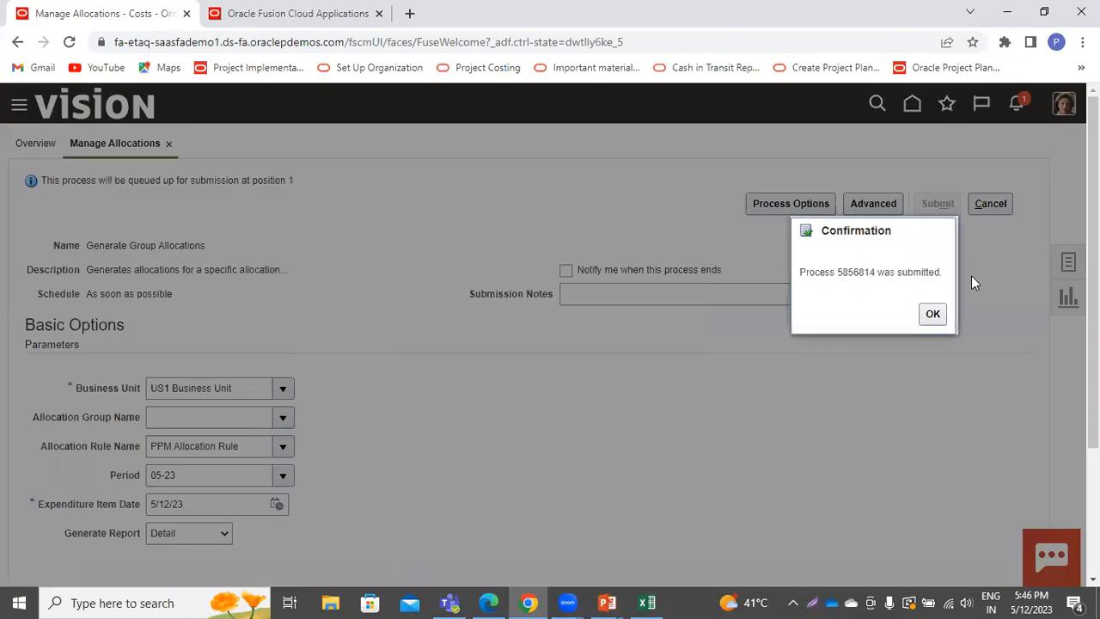
click(934, 316)
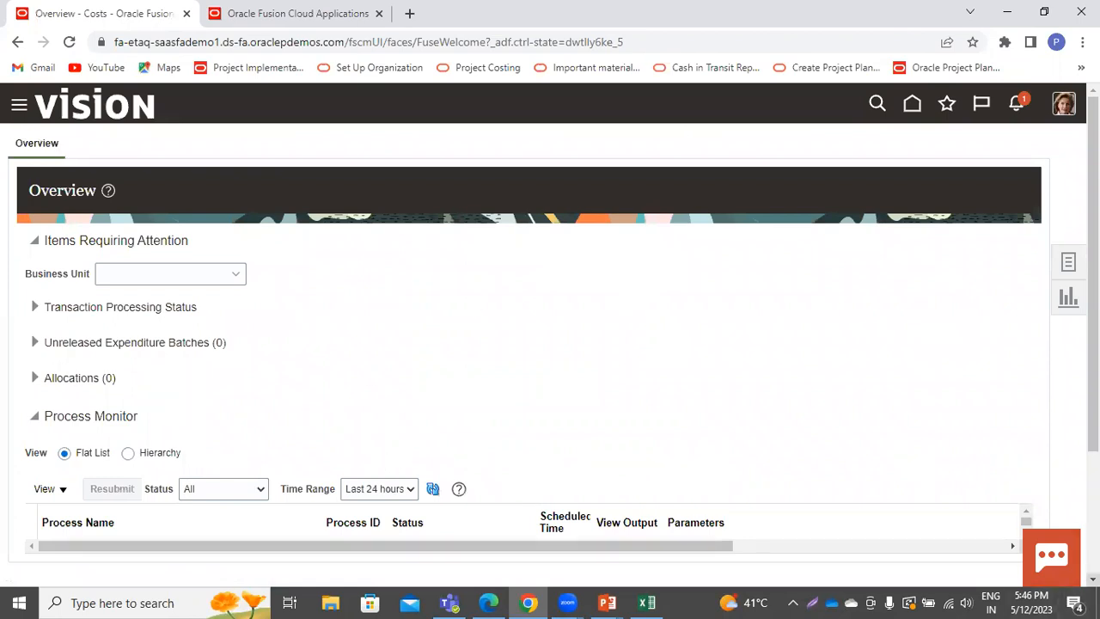
Refresh the process monitor and check the status of the Generate Group Allocations process
scroll(893, 424, down, 2)
click(434, 361)
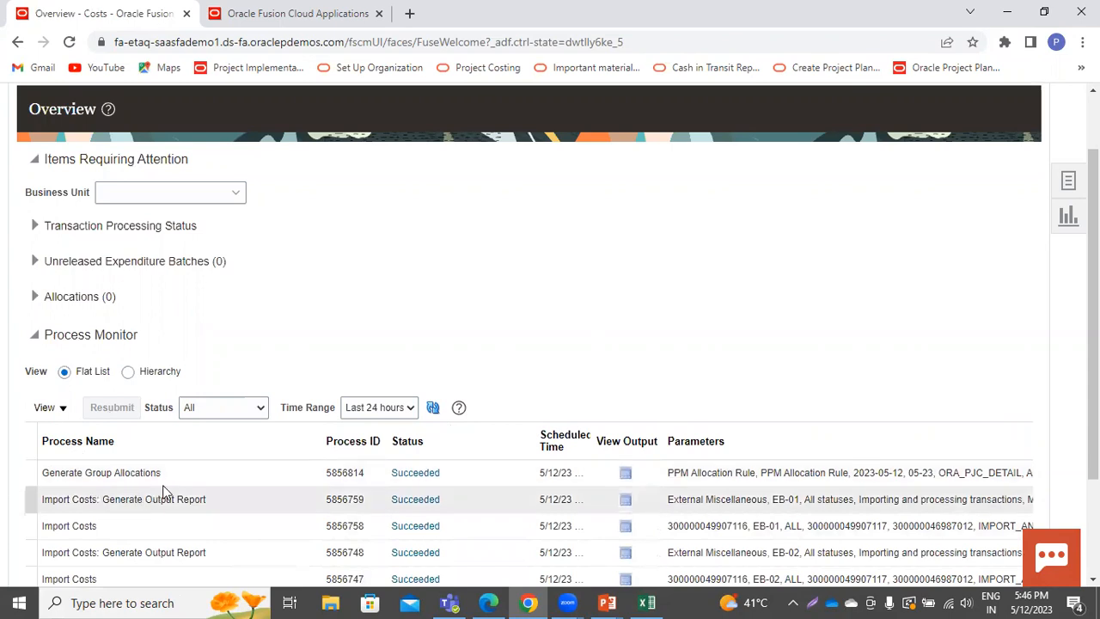
click(432, 410)
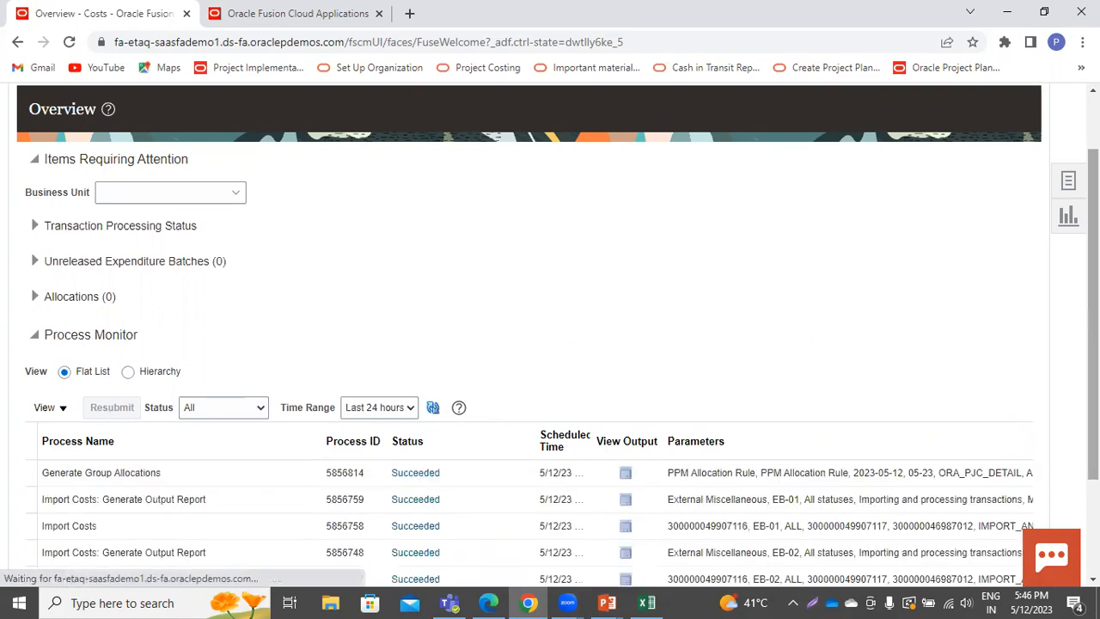
drag(1093, 315, 1094, 259)
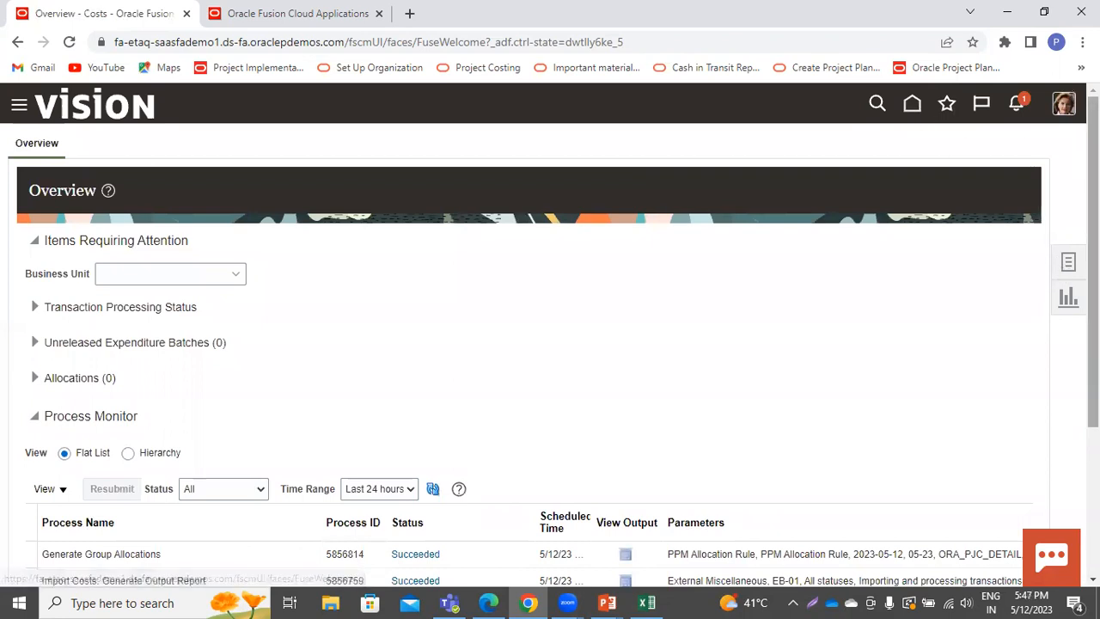
click(1068, 262)
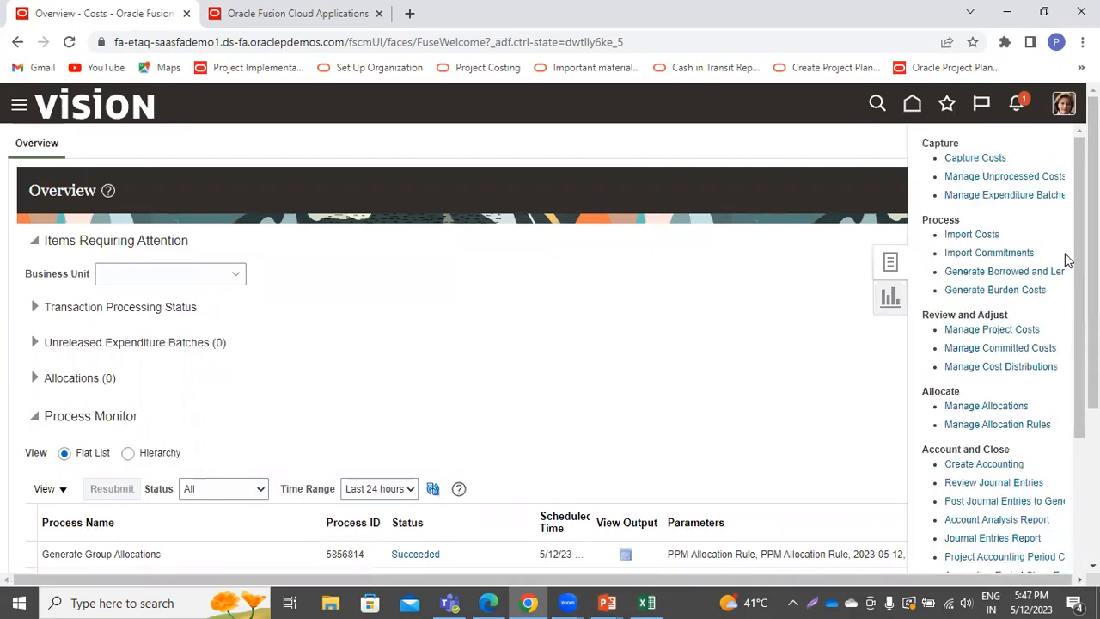
click(965, 424)
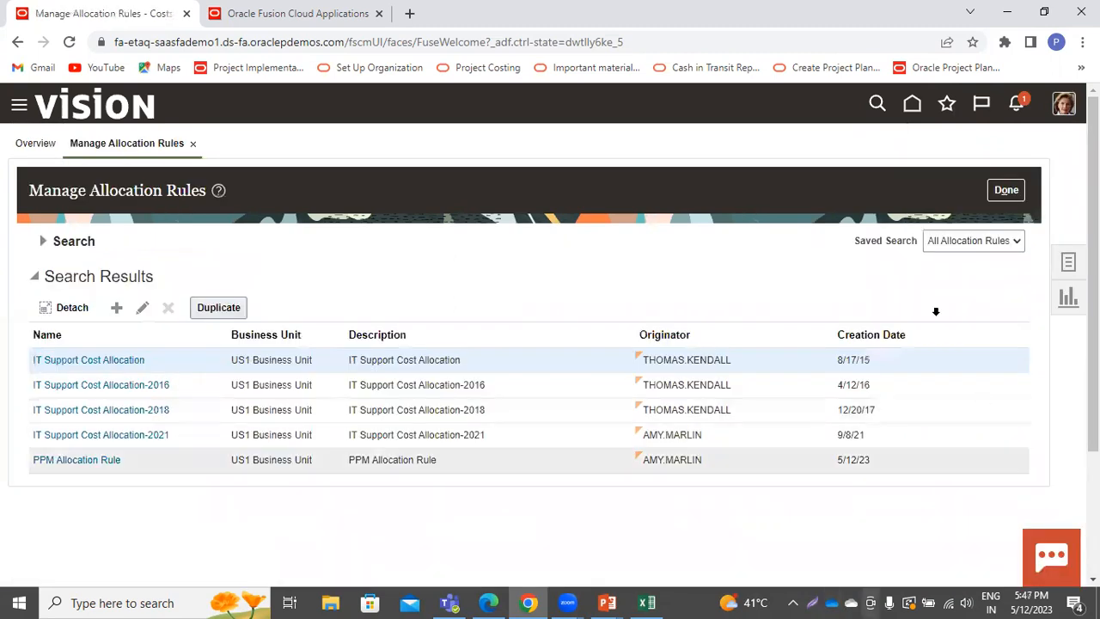
click(1006, 191)
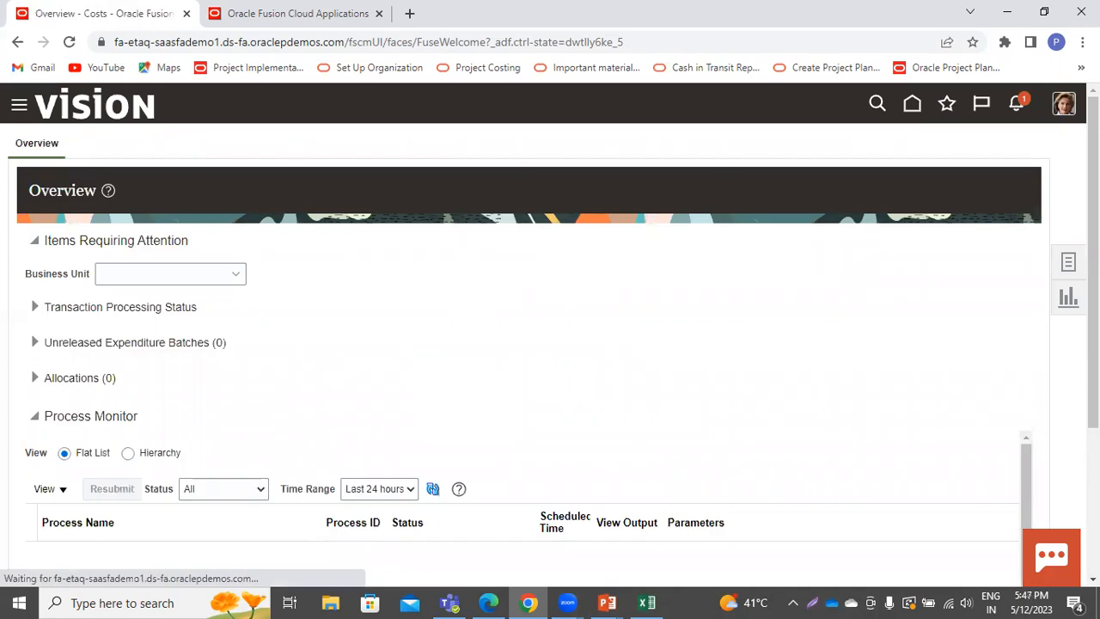
Open the Manage Allocations page and search for allocations generated from PPM Allocation Rule
click(1073, 262)
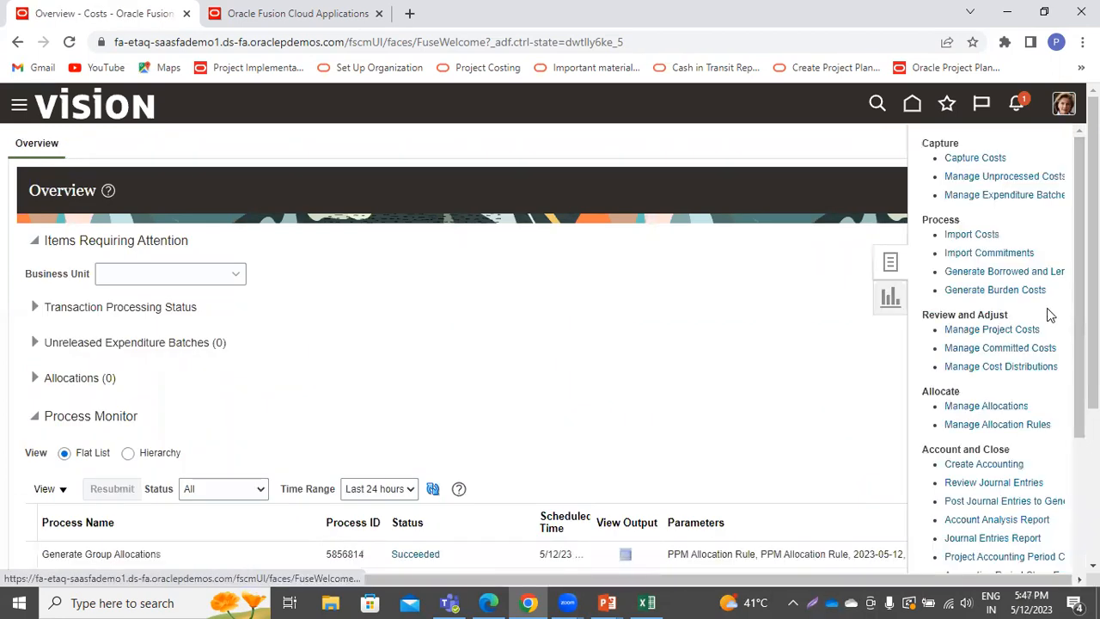
click(966, 409)
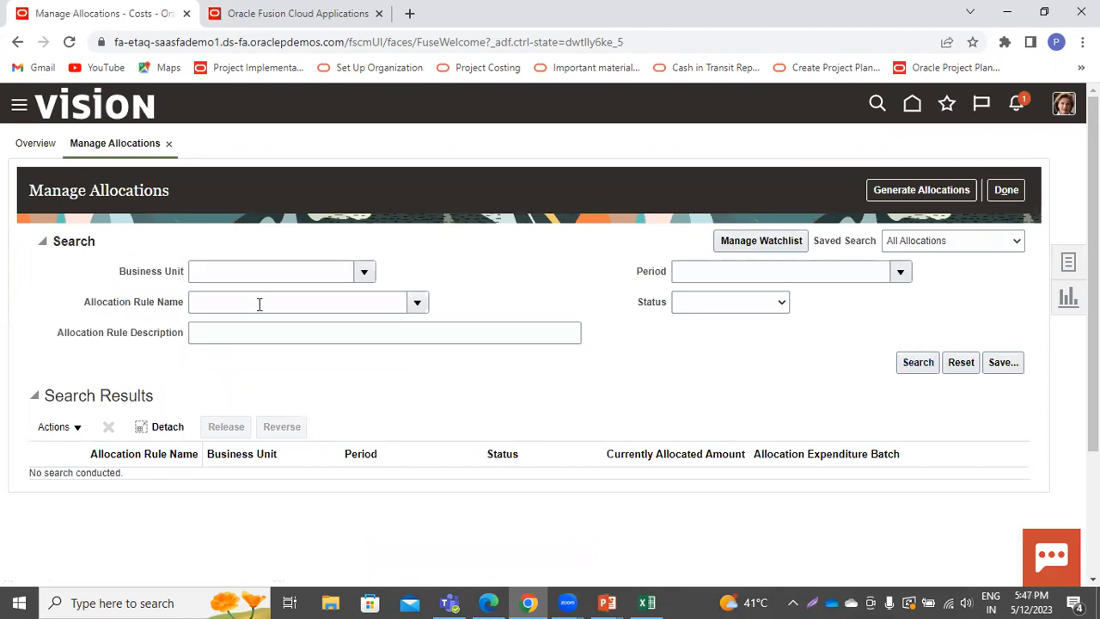
click(418, 304)
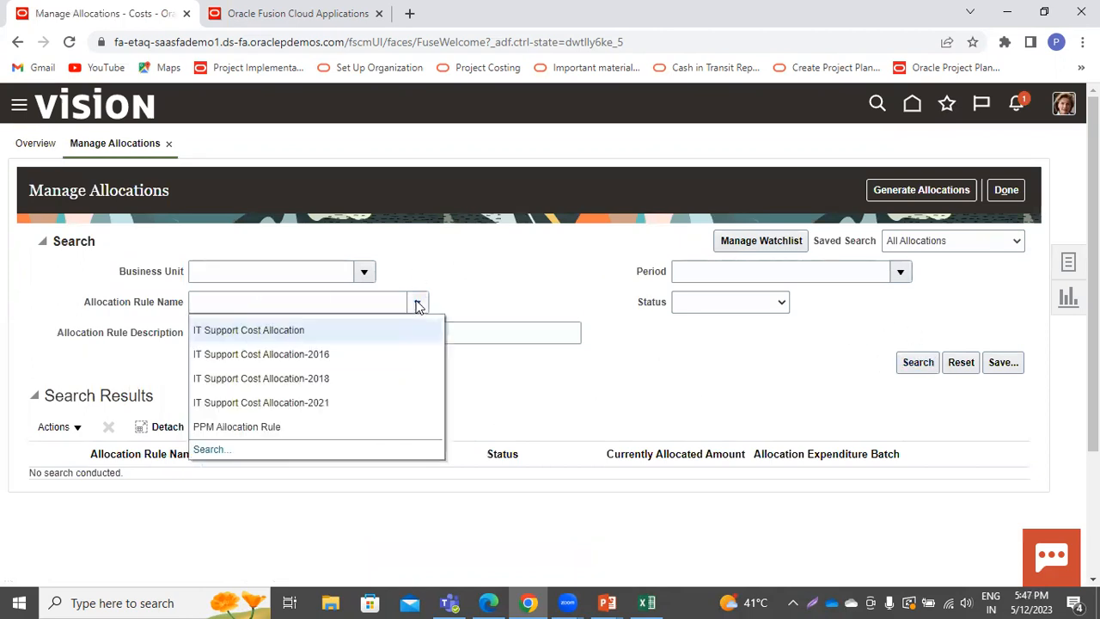
click(211, 426)
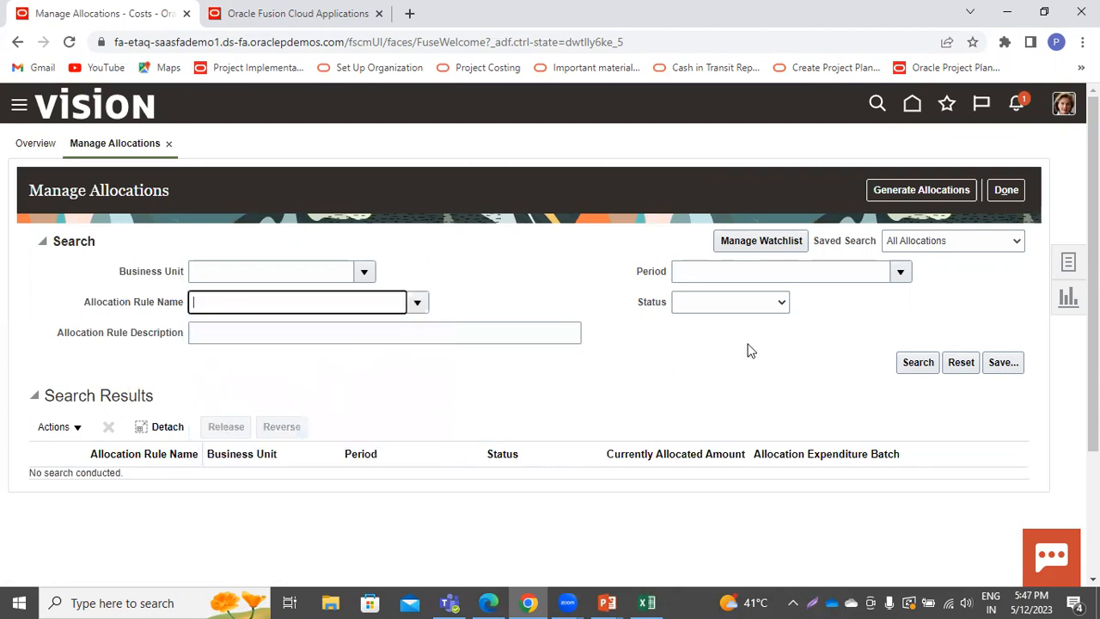
click(920, 363)
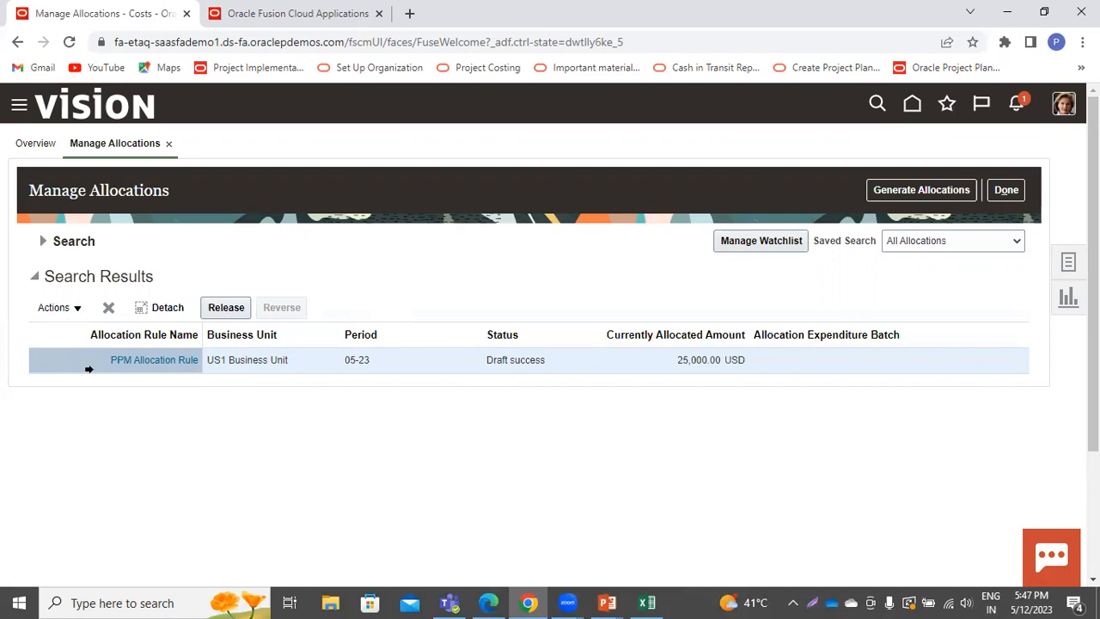
Open the PPM Allocation Rule allocation and examine its offset and allocation transactions and the source audit details
click(129, 360)
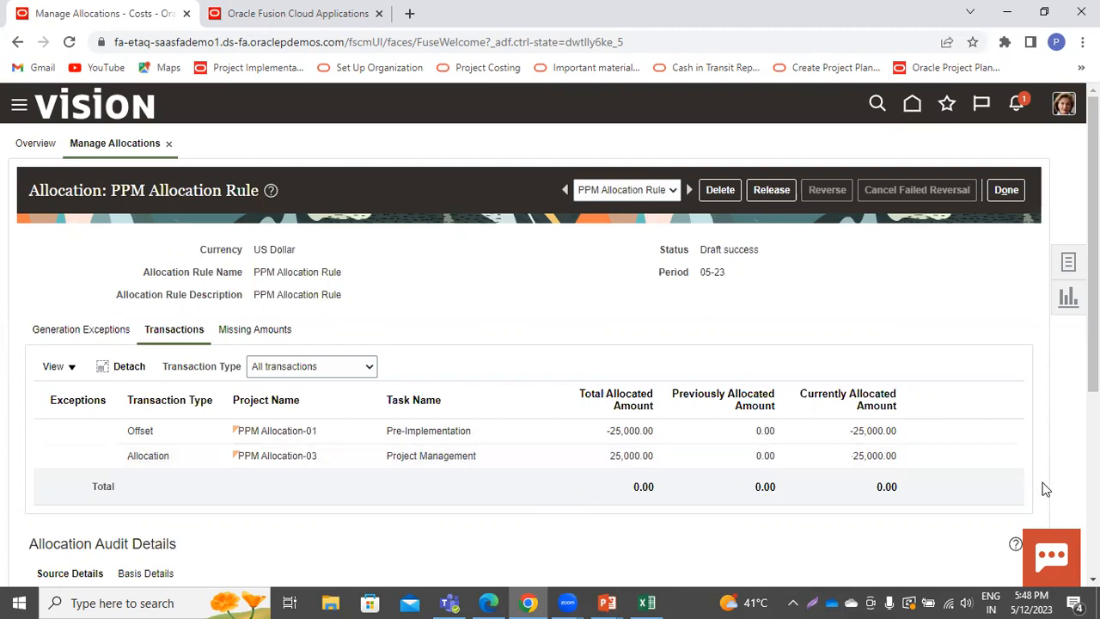
scroll(550, 335, down, 3)
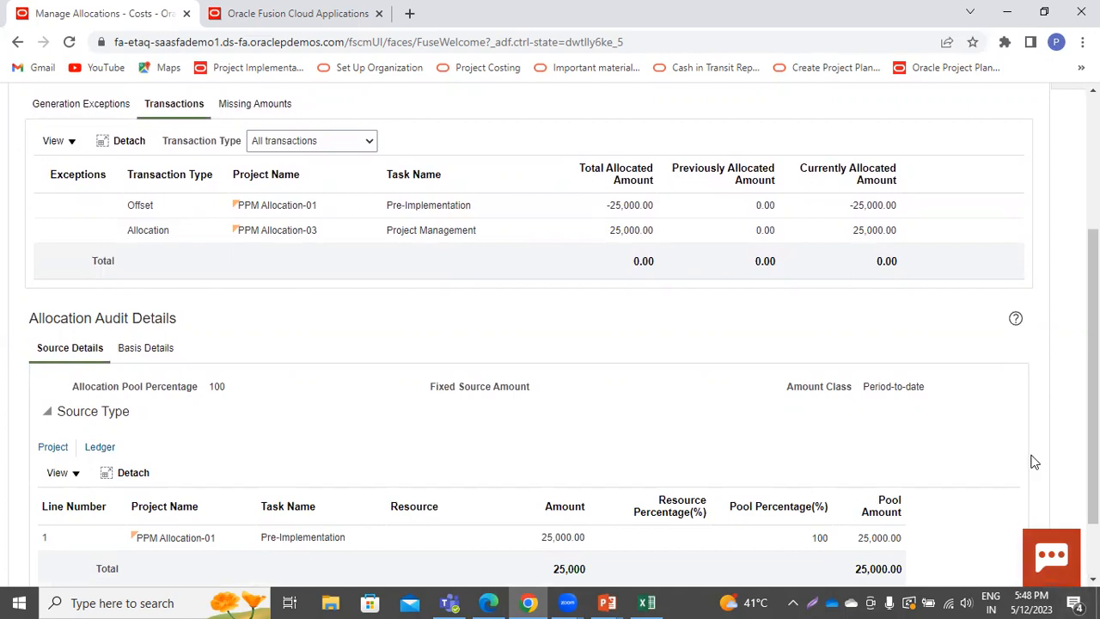
scroll(558, 334, up, 3)
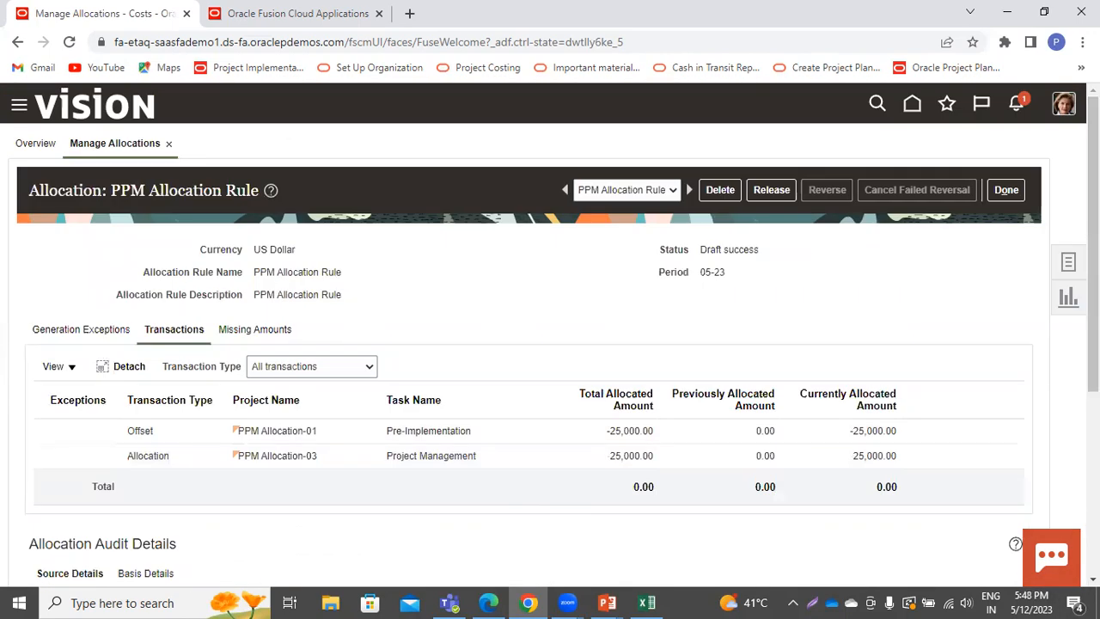
Open the Manage Project Costs page and search for the costs of project PPM Allocation-01
click(1067, 265)
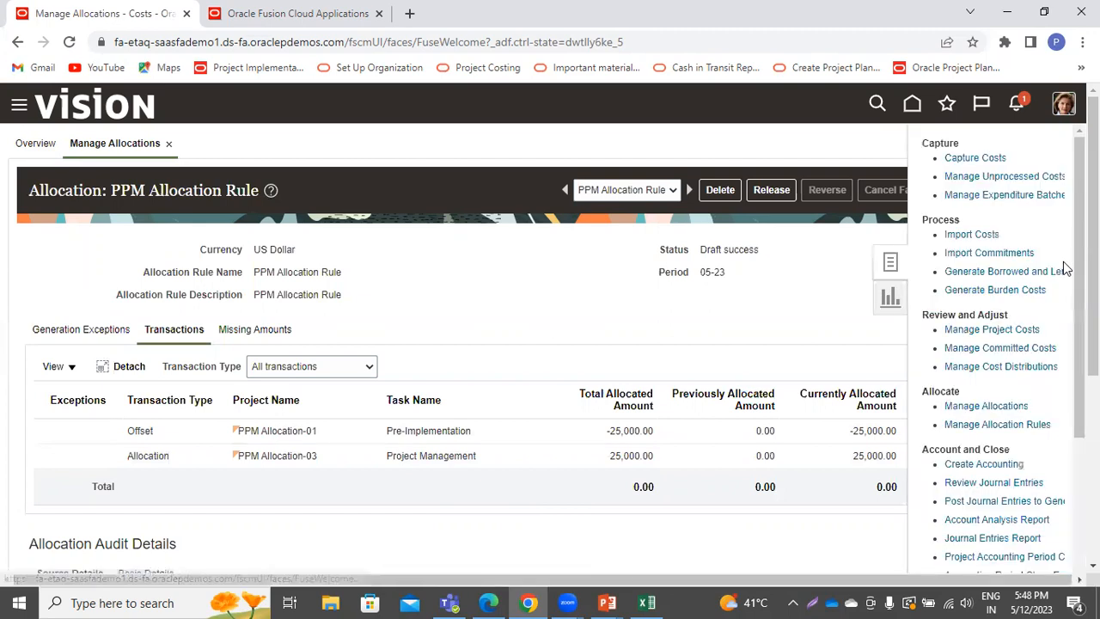
click(991, 329)
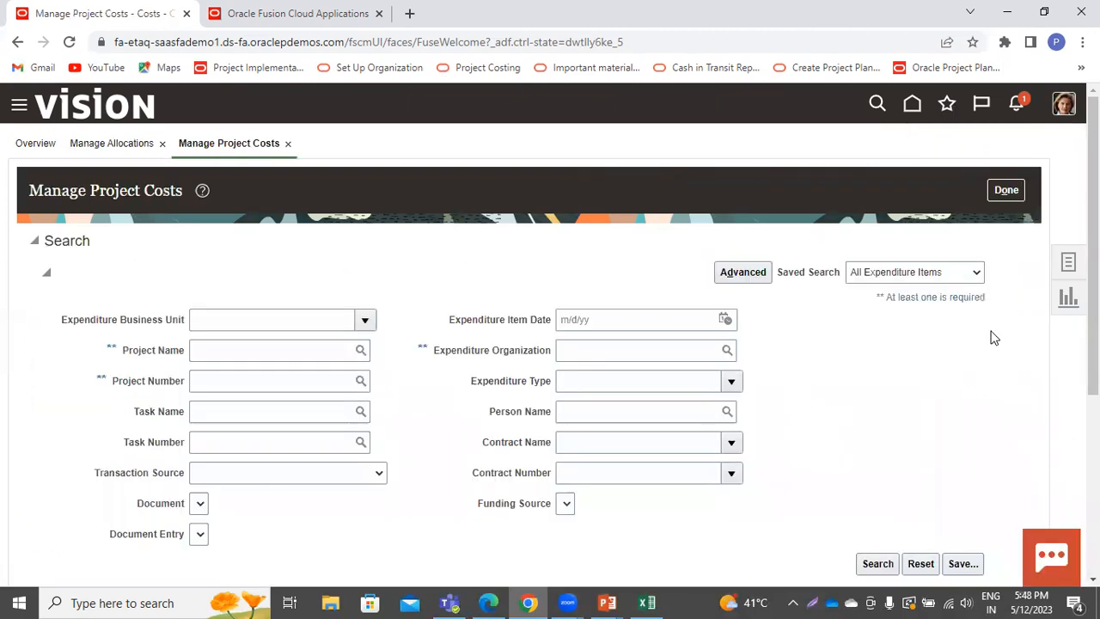
click(257, 359)
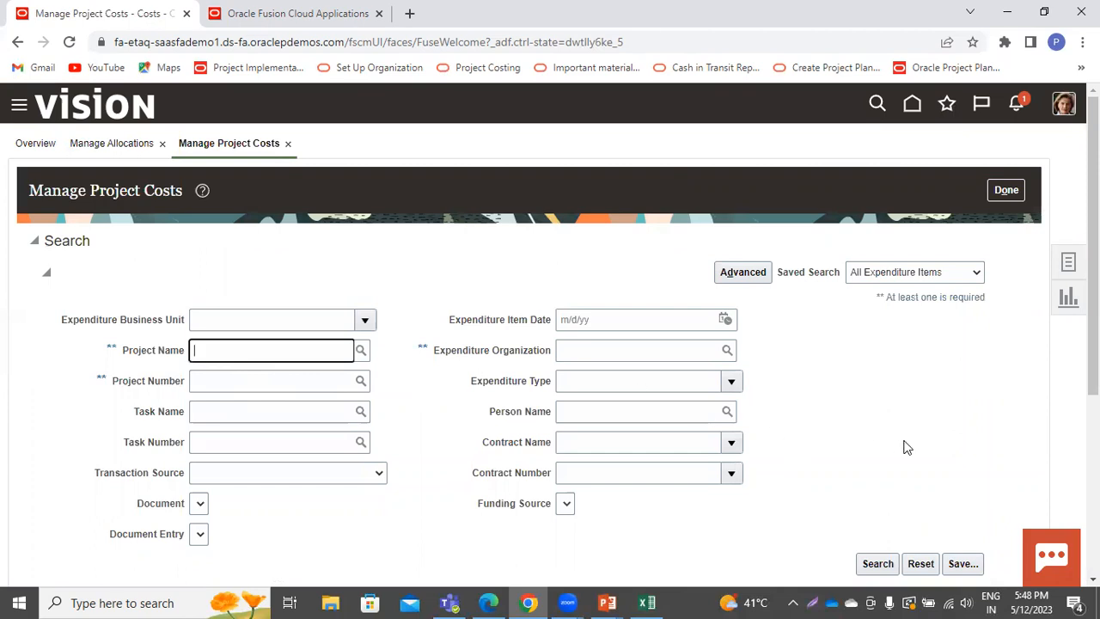
click(698, 353)
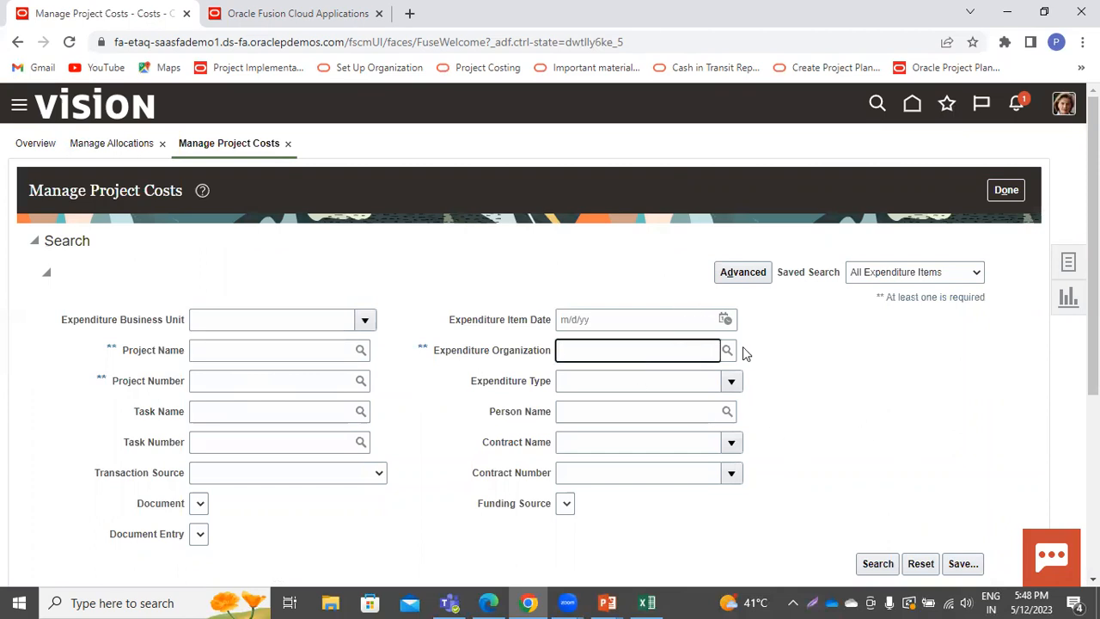
scroll(264, 182, down, 3)
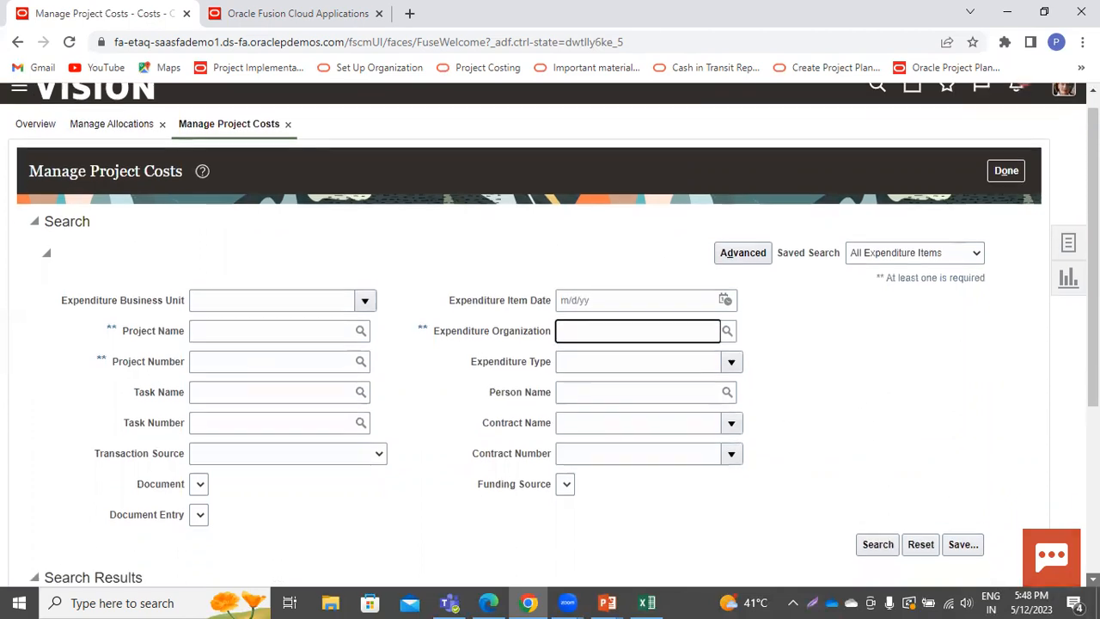
click(263, 160)
text(PPM A)
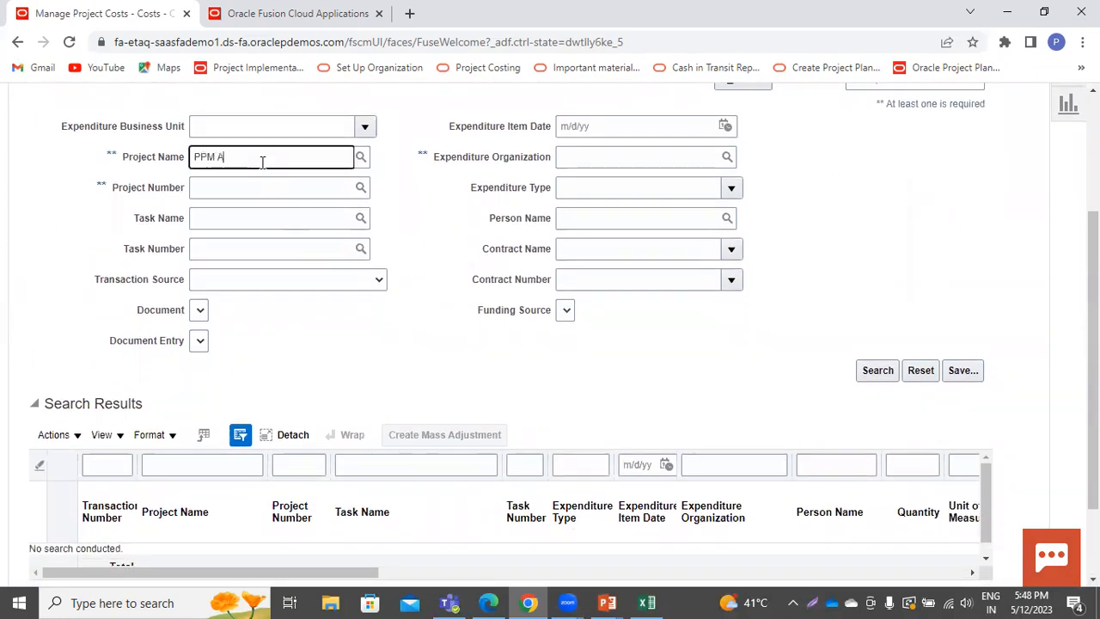
text(llocation-01)
click(875, 373)
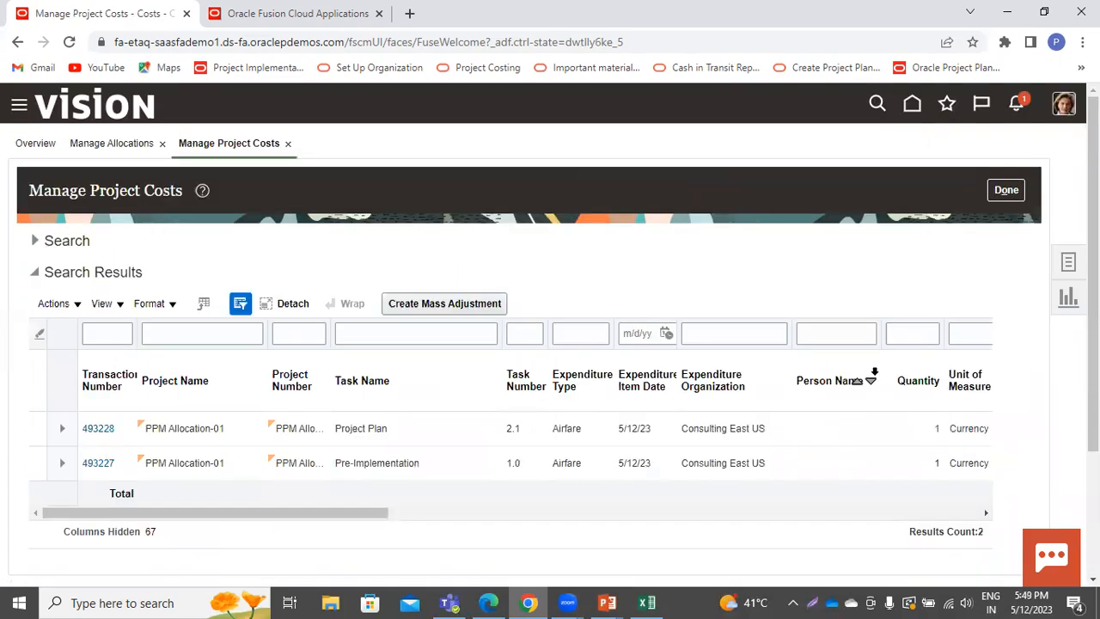
Examine the tasks and the raw and burdened costs of the PPM Allocation-01 expenditure items
click(986, 513)
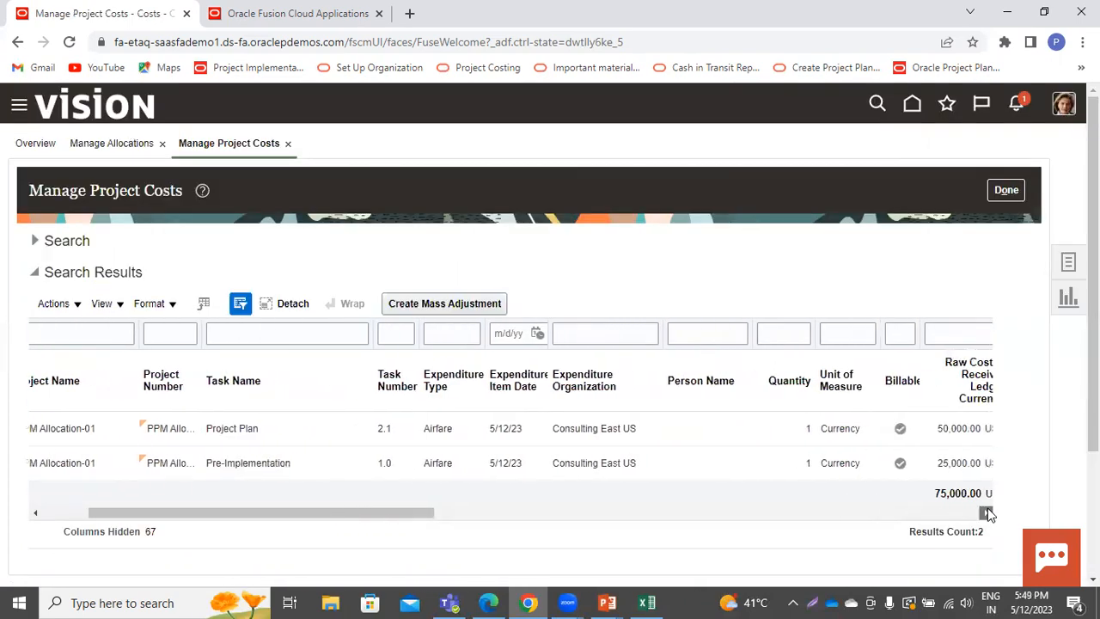
click(987, 513)
click(988, 513)
click(988, 513)
click(988, 513)
click(987, 513)
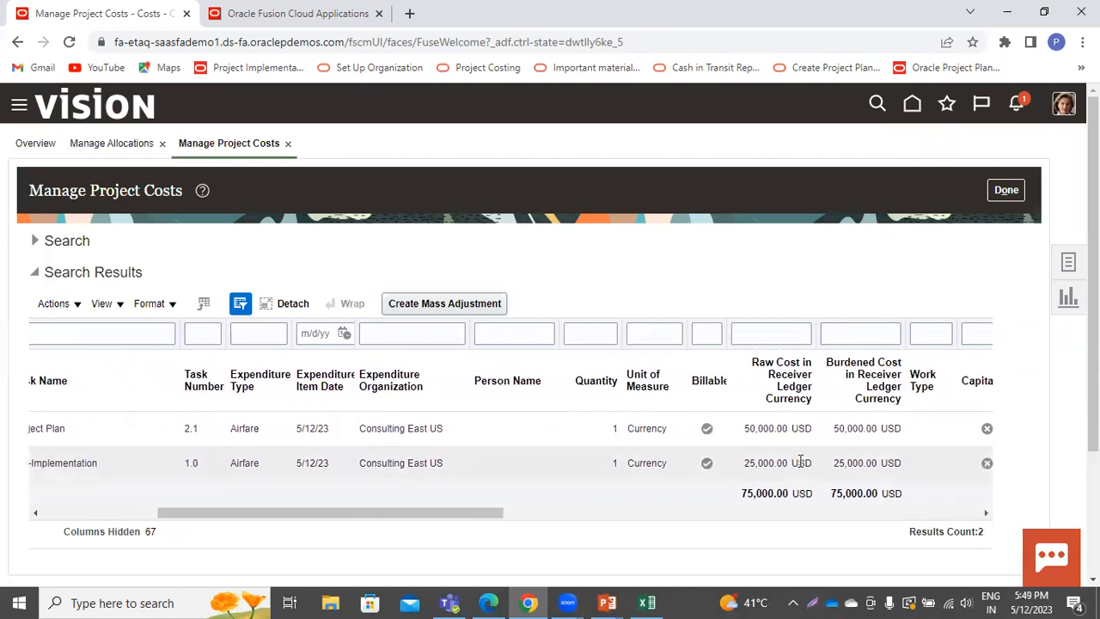
click(36, 514)
click(36, 514)
click(36, 514)
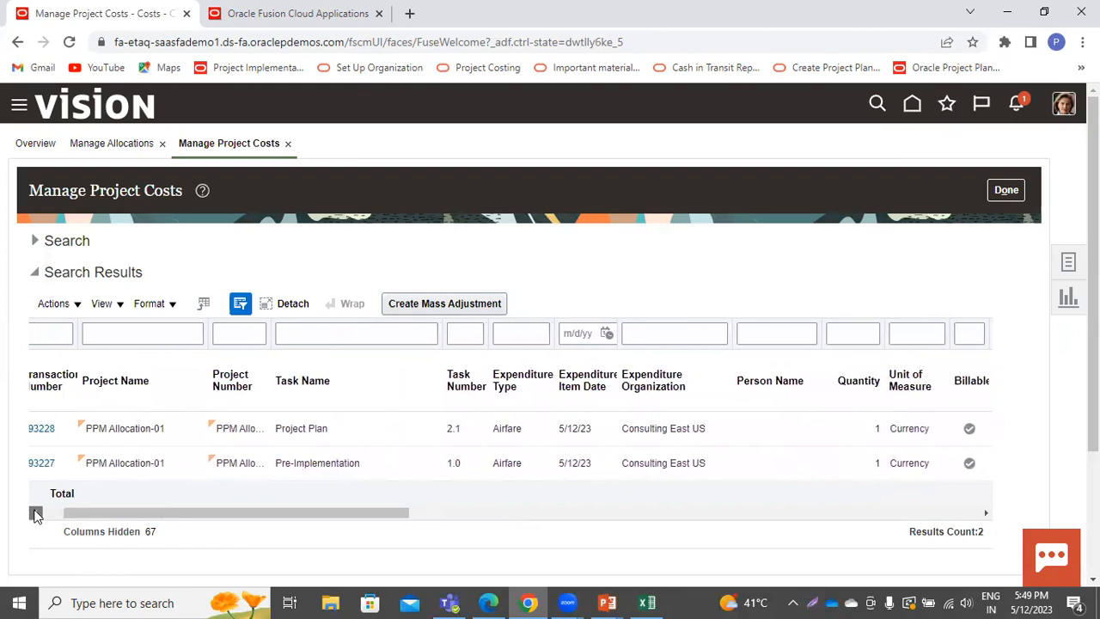
click(35, 514)
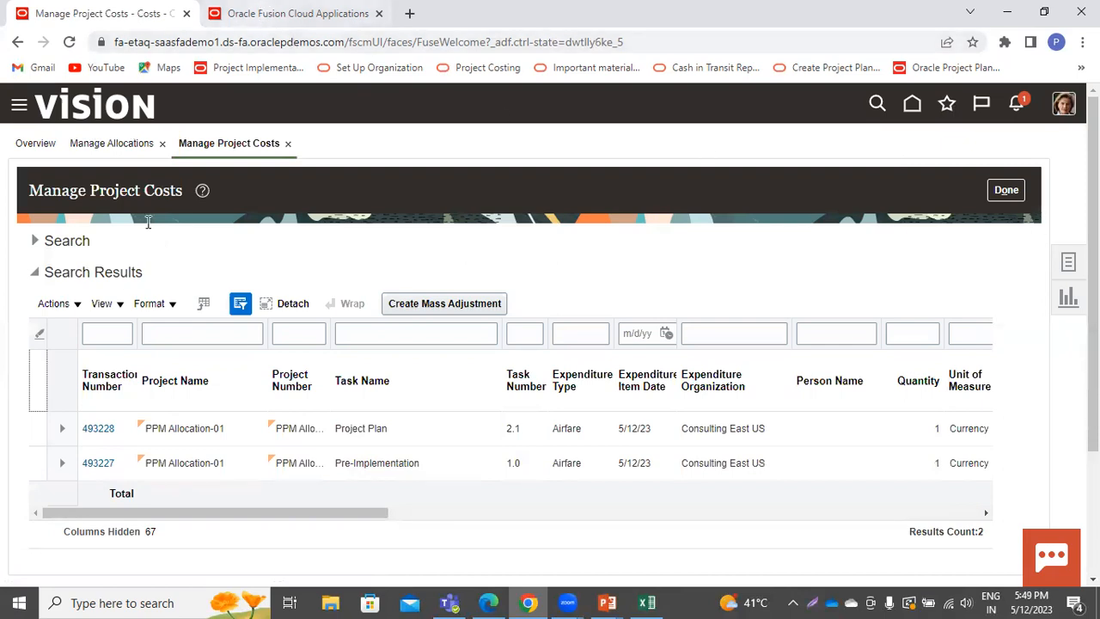
Return to the PPM Allocation Rule allocation and release it, accepting the cost processing of its transactions
click(119, 151)
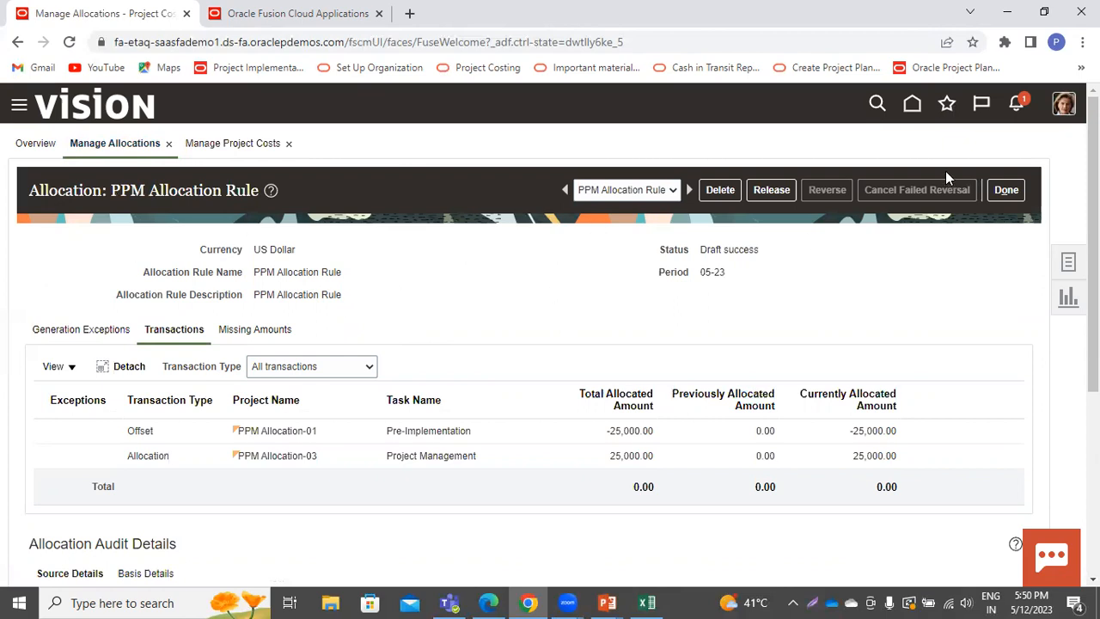
click(758, 192)
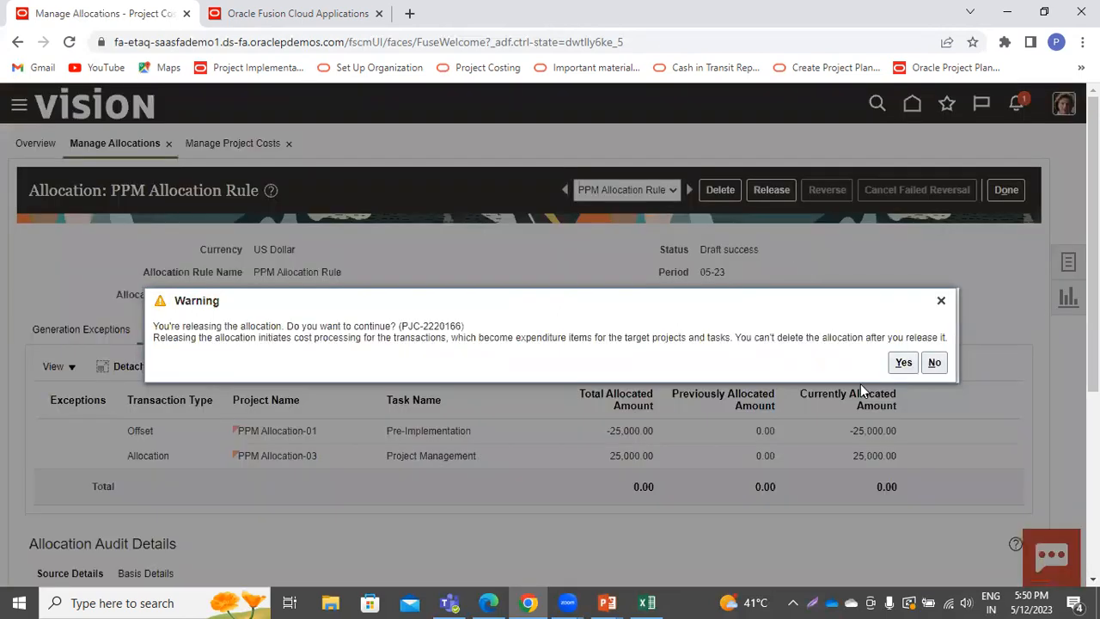
click(903, 364)
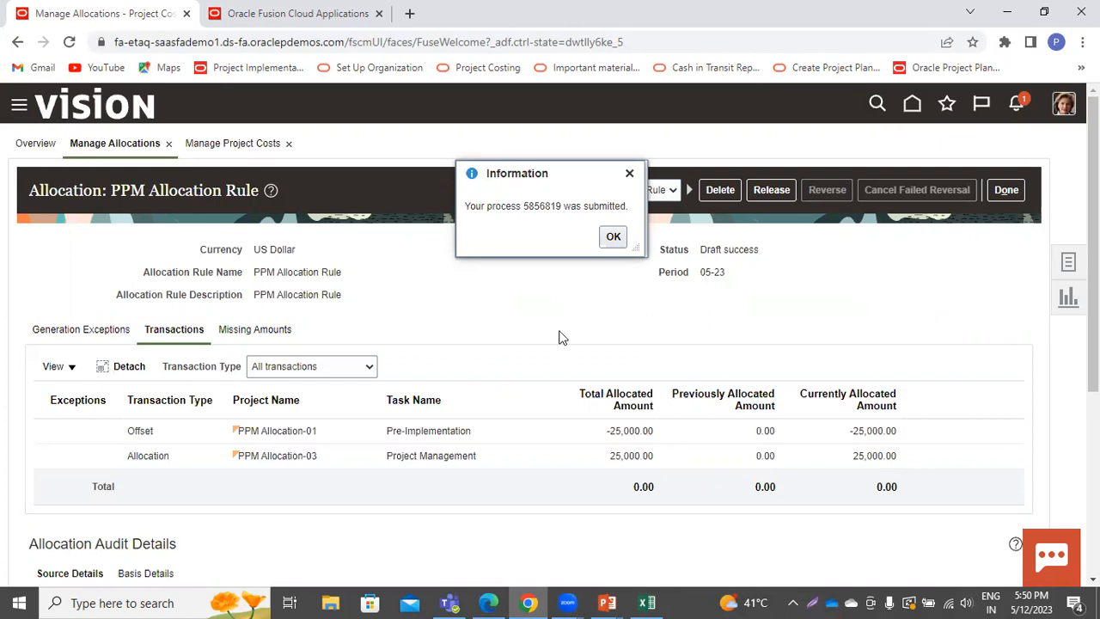
click(614, 245)
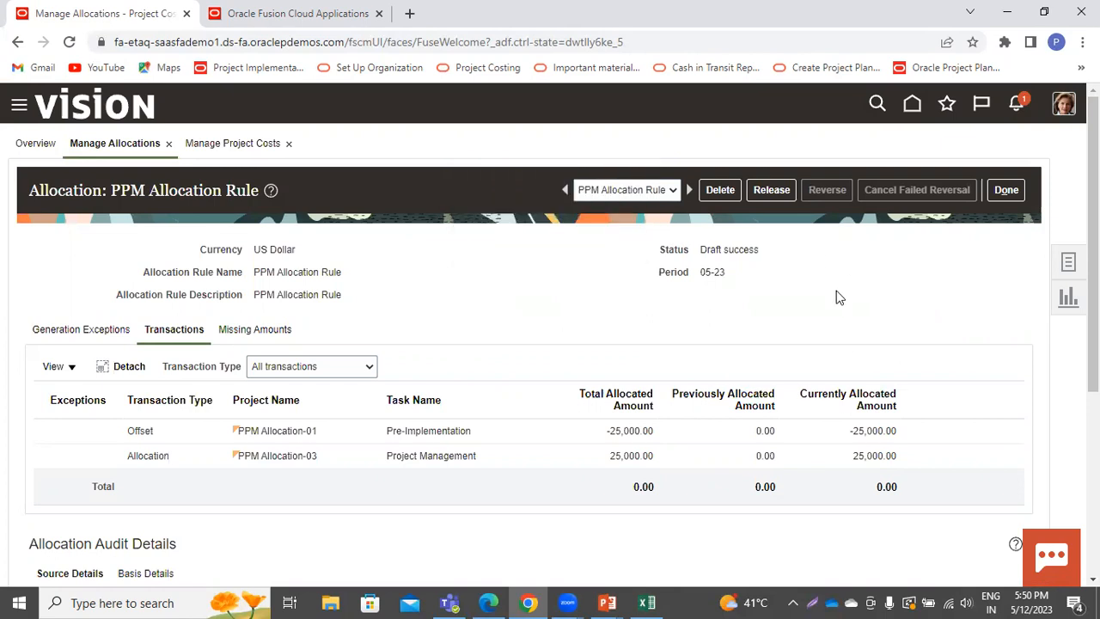
Close the allocation, the Manage Allocations page and the Manage Project Costs page
click(1007, 191)
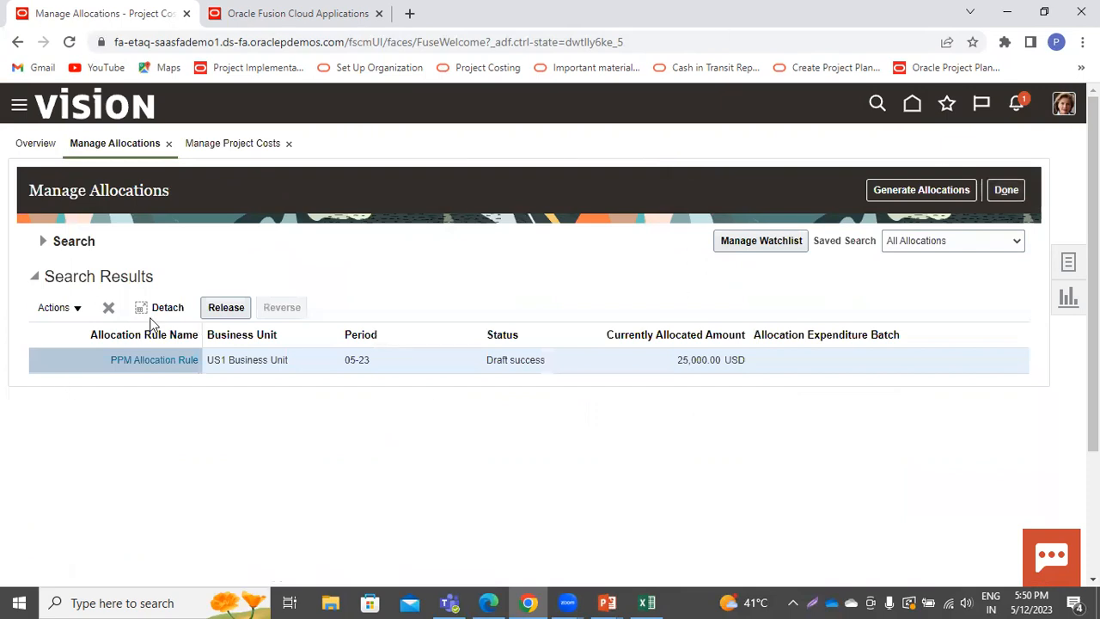
click(999, 194)
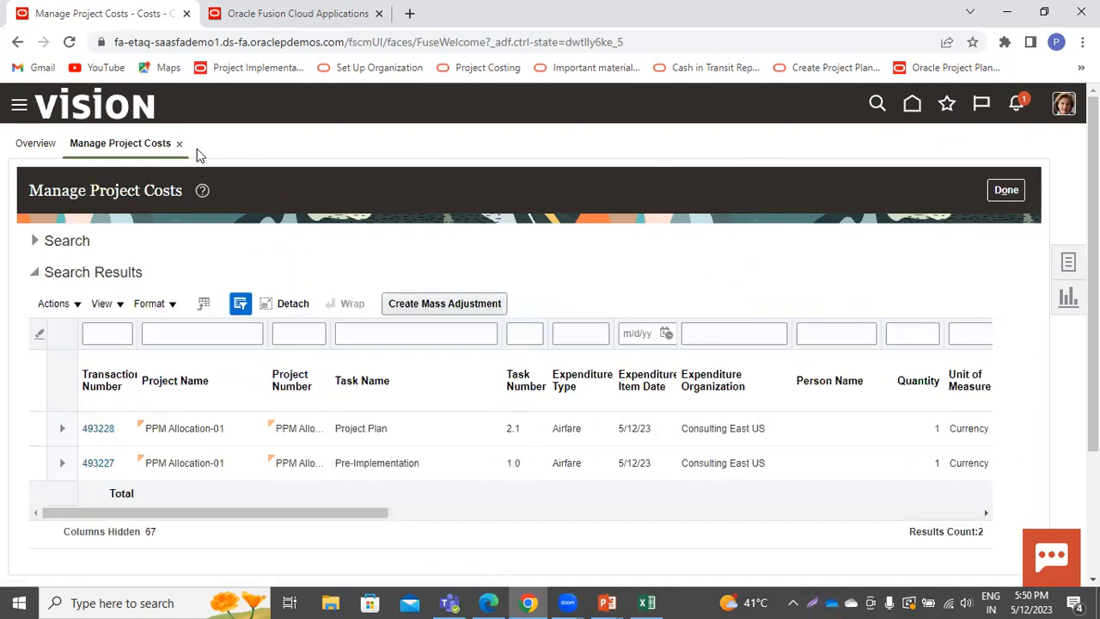
click(1006, 190)
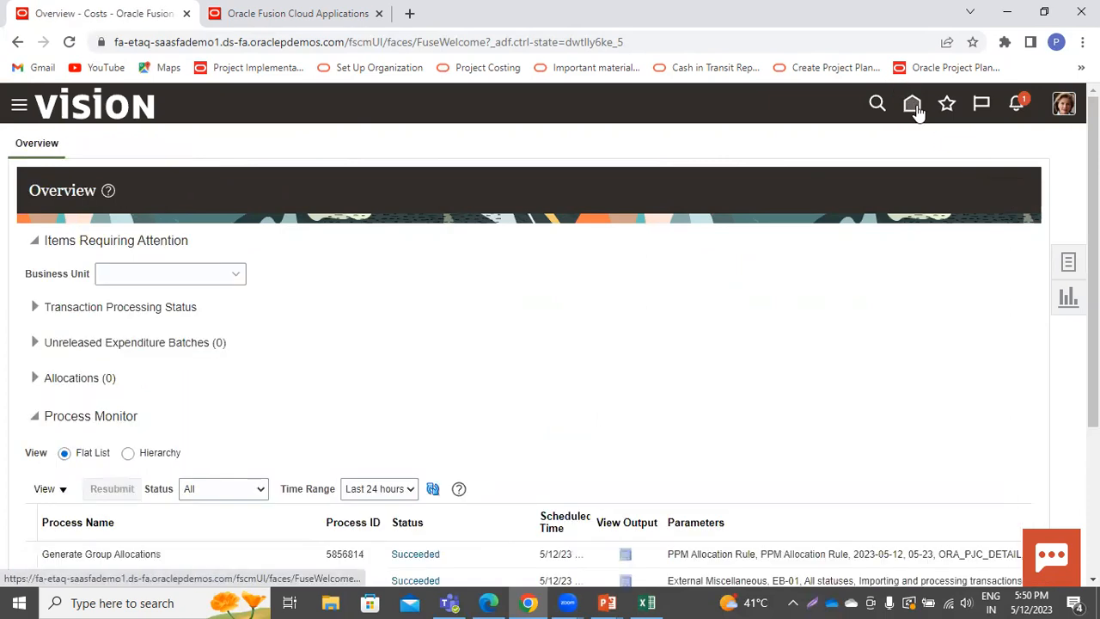
Go to Project Financial Management and open the financial project plan of PPM Allocation-03
click(914, 107)
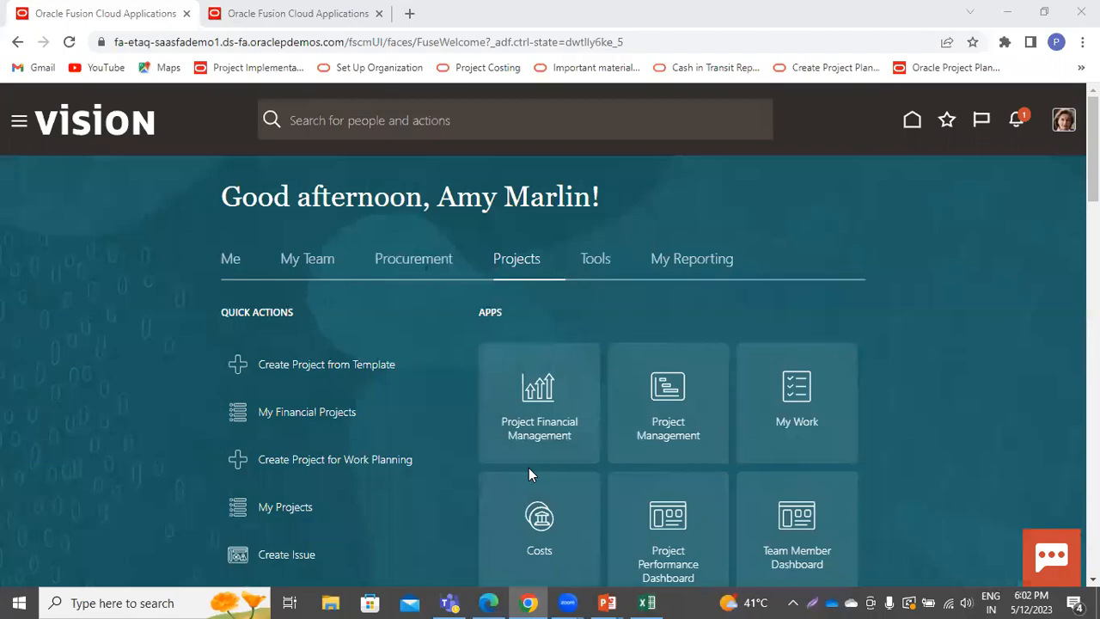
click(539, 432)
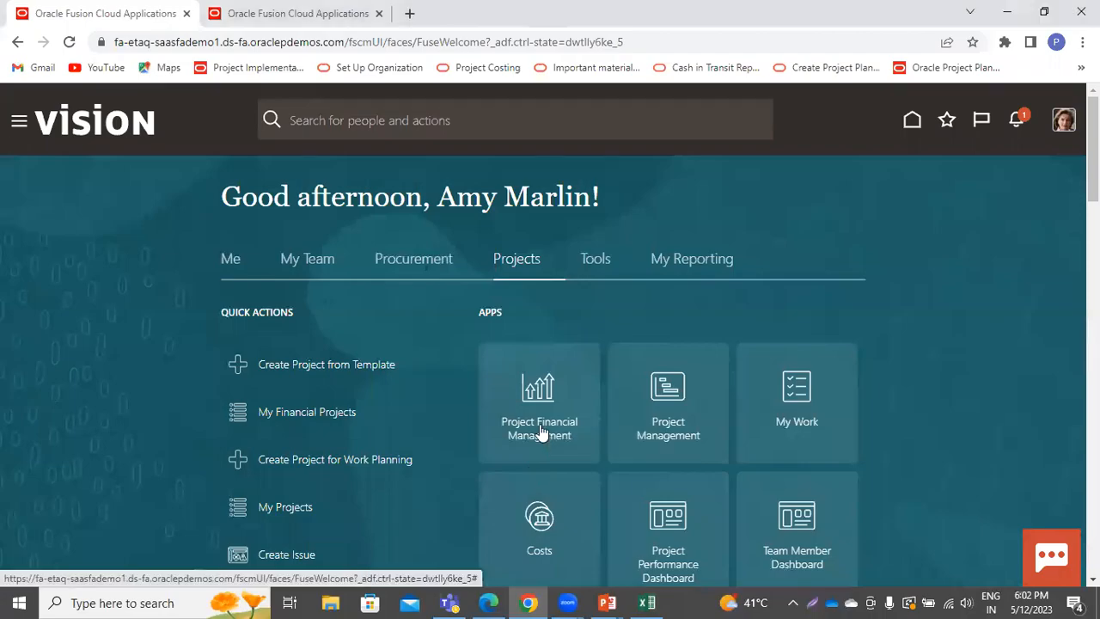
click(540, 432)
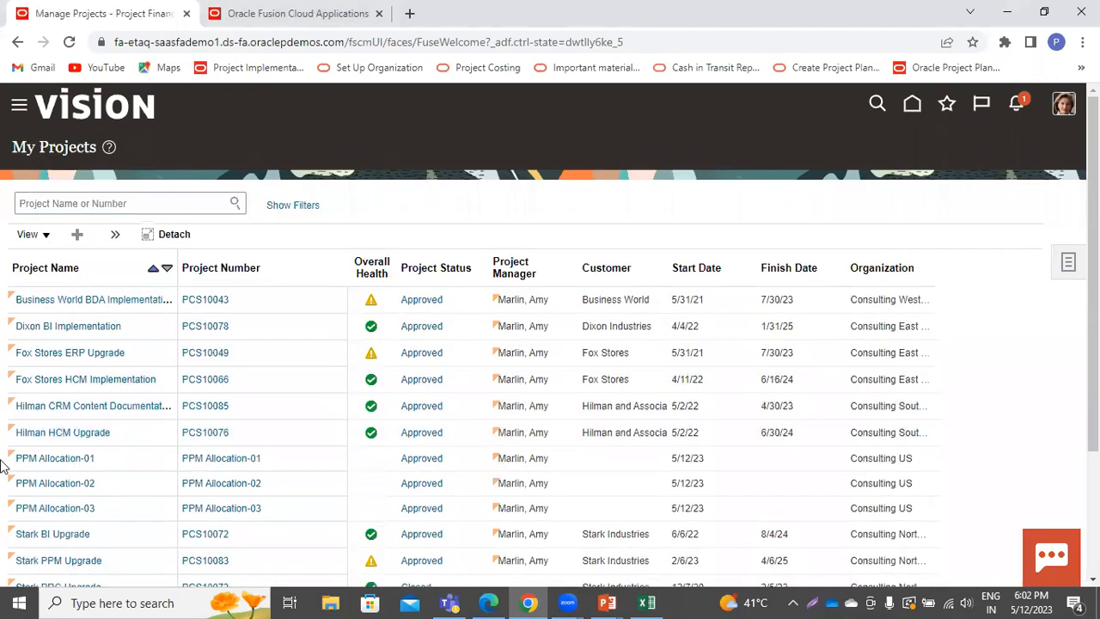
click(60, 514)
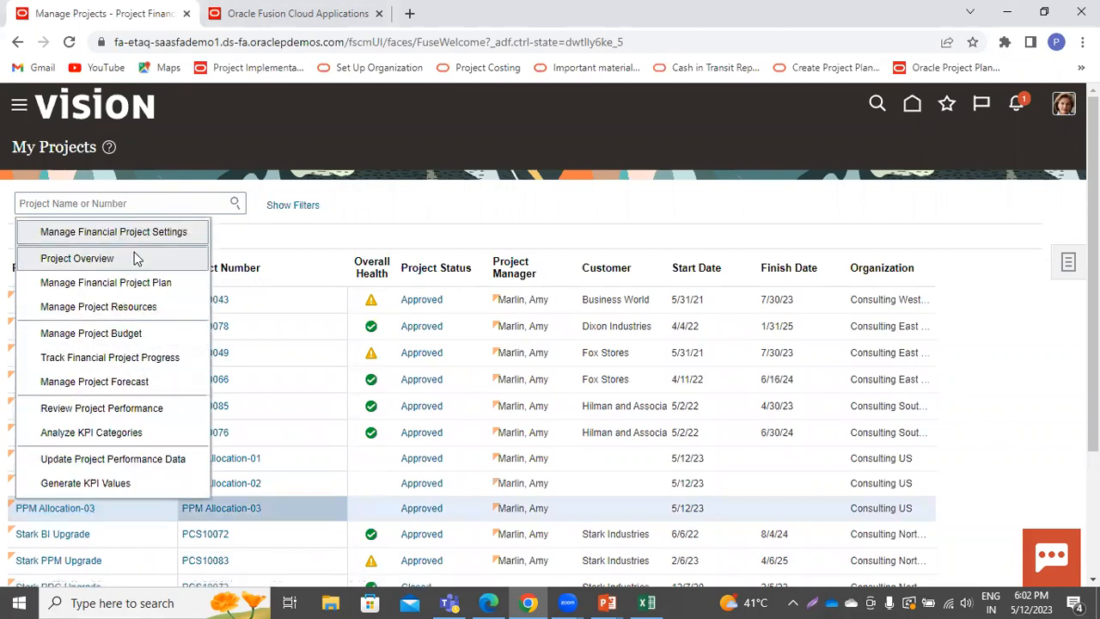
click(135, 282)
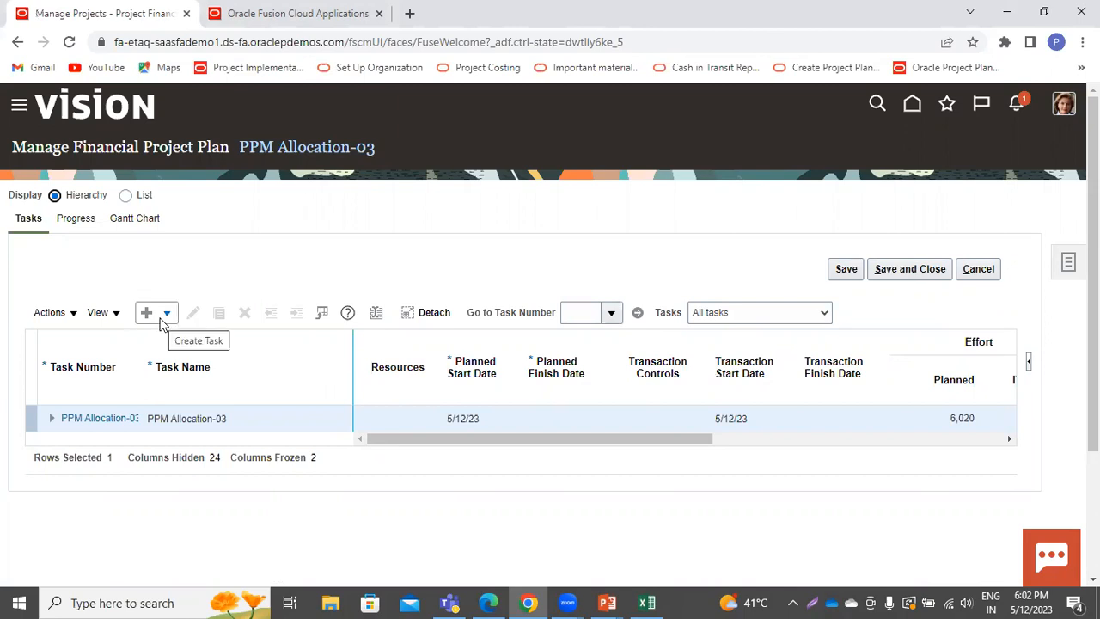
Expand the PPM Allocation-03 task hierarchy and check the planned and actual raw costs of its tasks
click(52, 419)
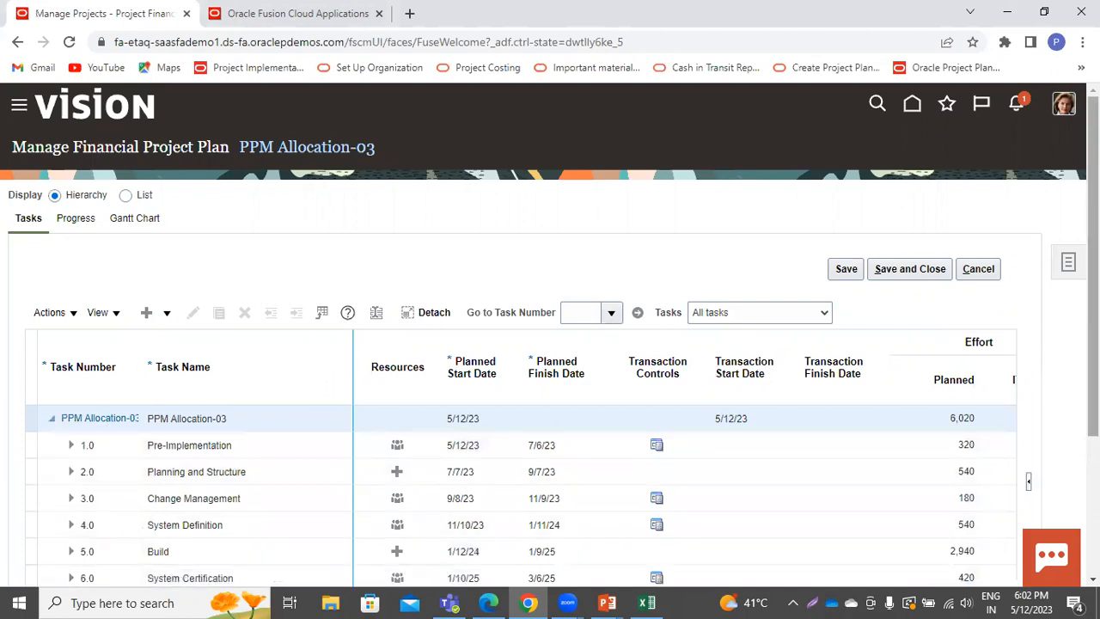
scroll(1007, 524, down, 2)
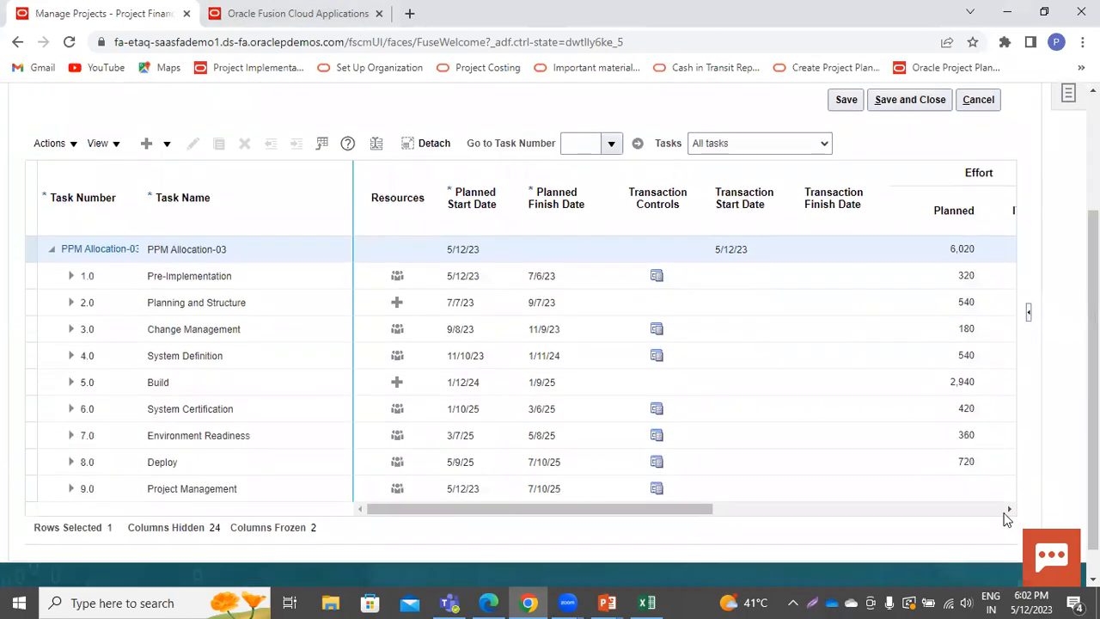
click(1009, 510)
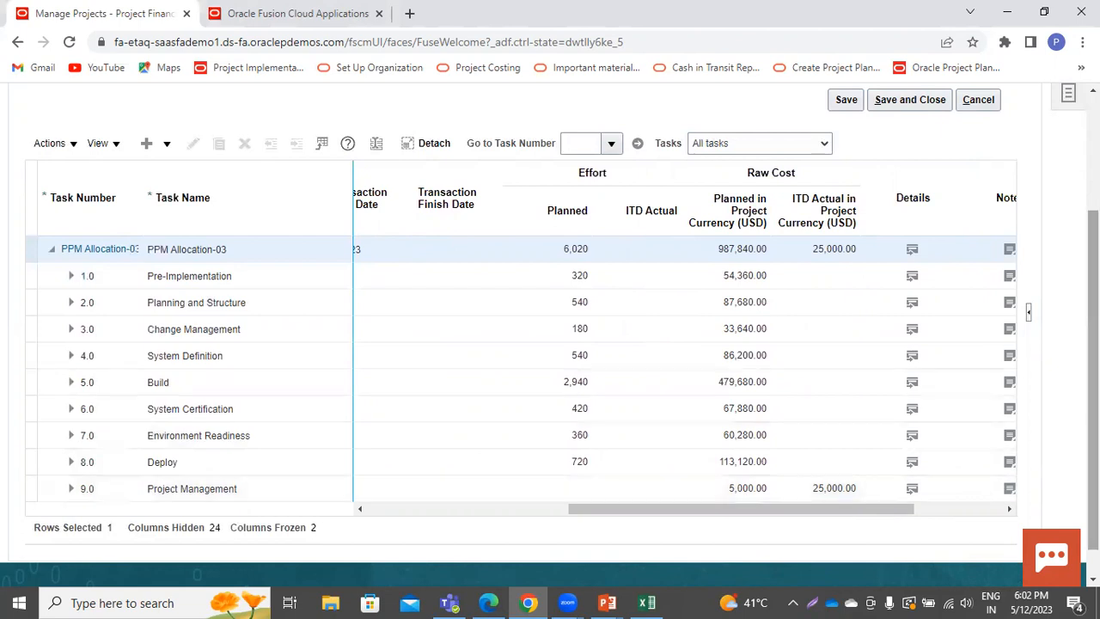
scroll(551, 344, up, 2)
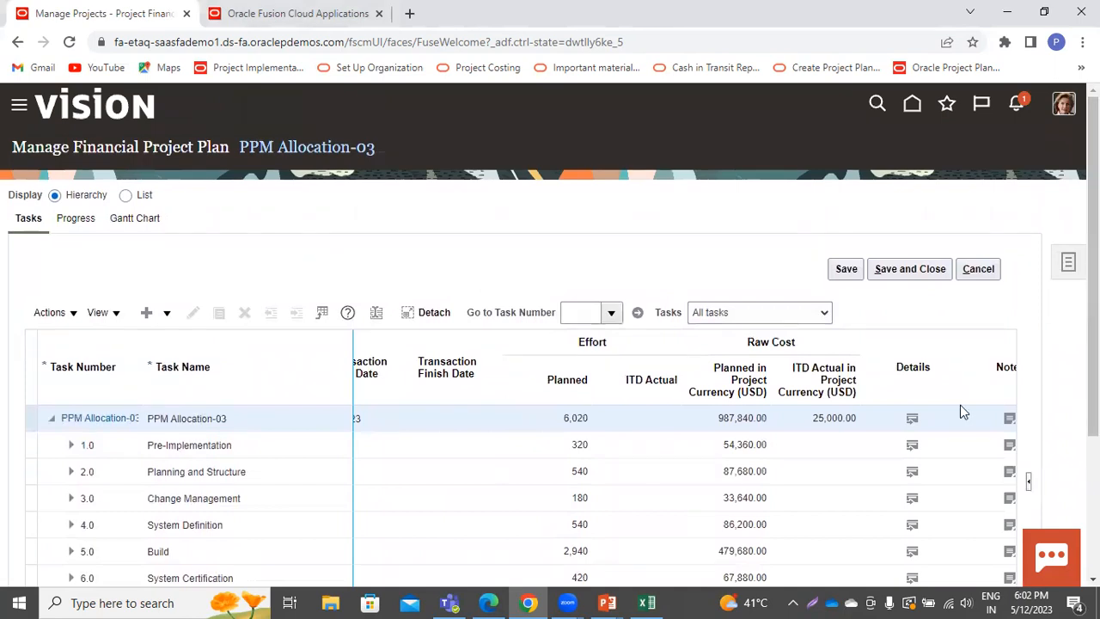
Return to the Costs work area, open Manage Allocation Rules and start a new allocation rule
click(913, 104)
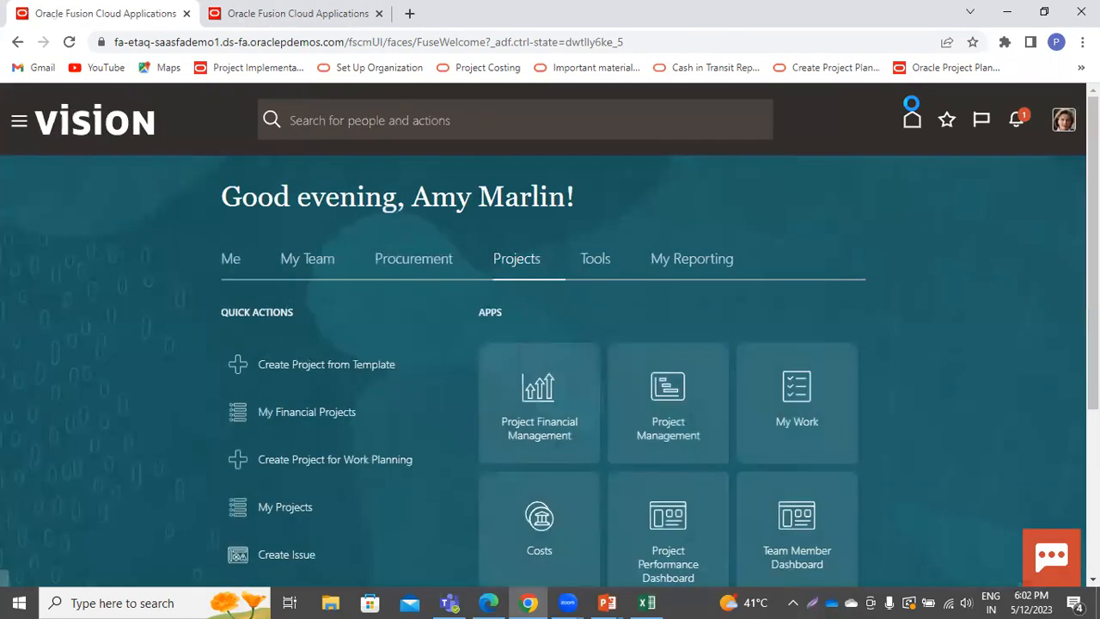
click(539, 537)
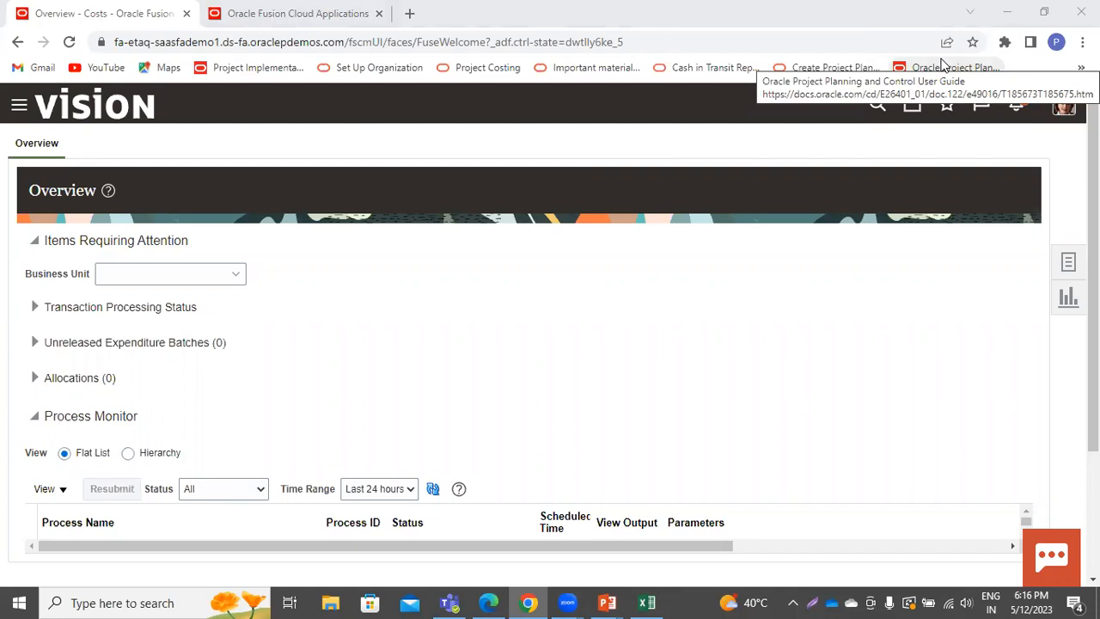
click(1067, 265)
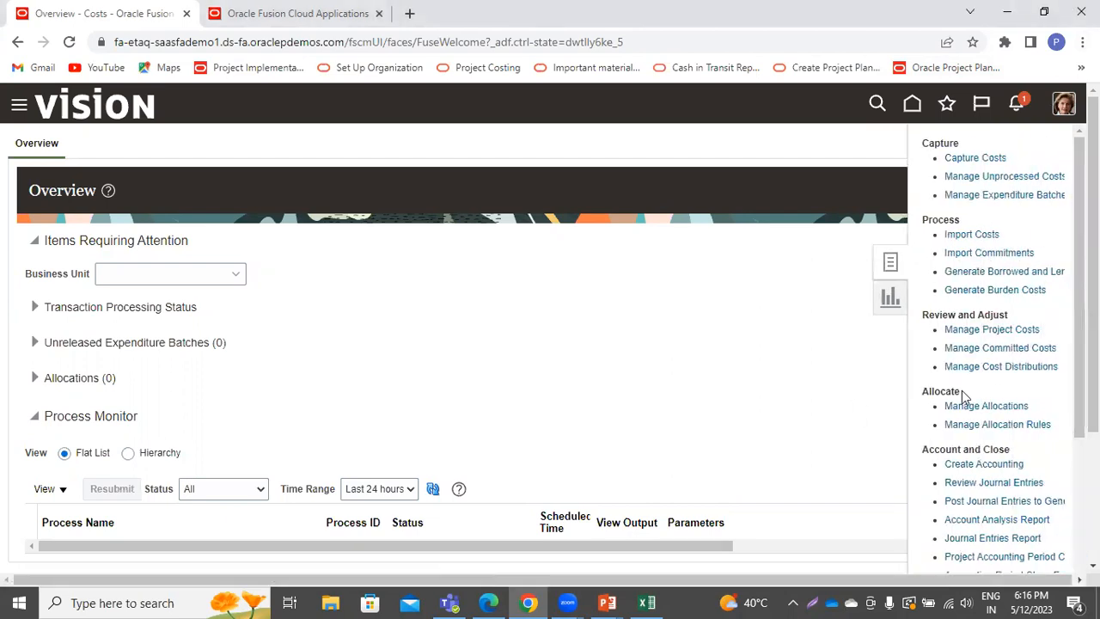
click(974, 424)
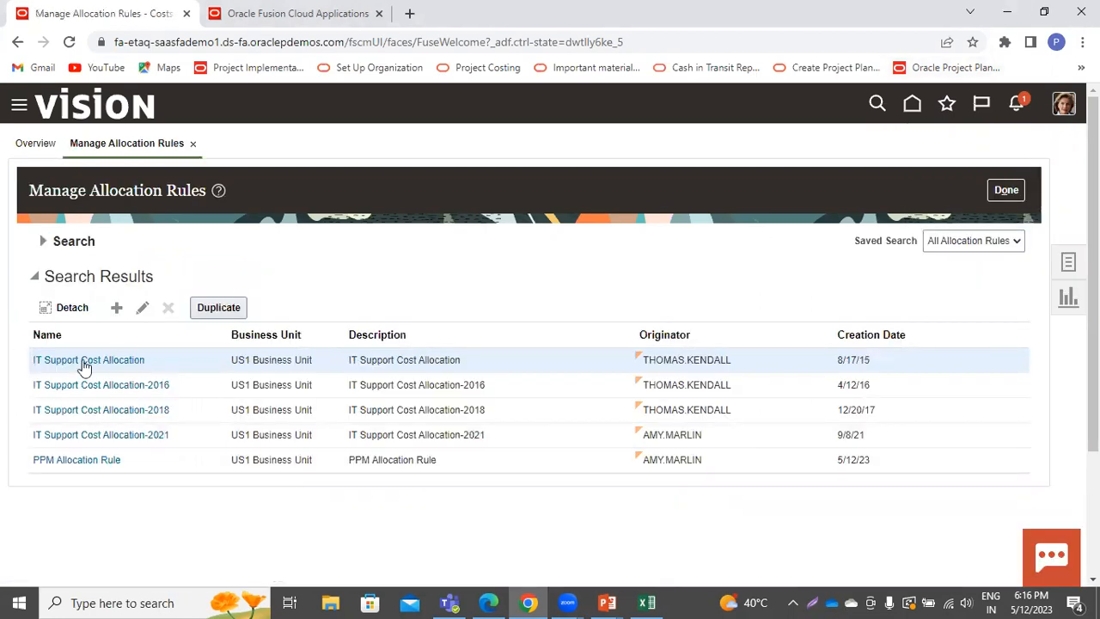
click(116, 309)
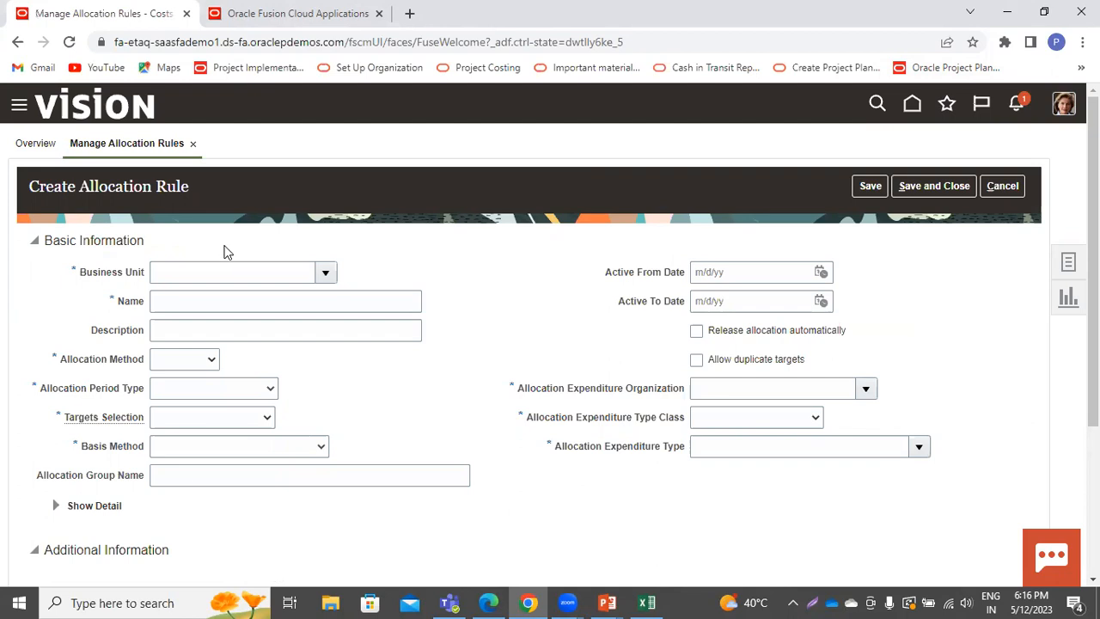
Set the new rule's business unit to US1 Business Unit and its name to PPM Allocation Rule
click(326, 274)
click(182, 300)
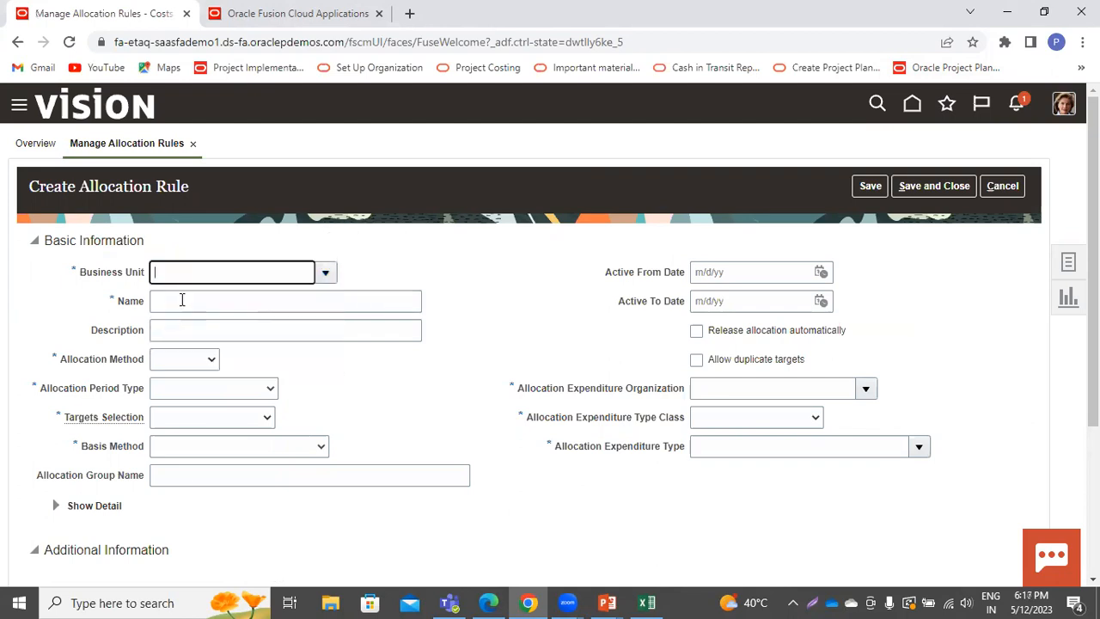
click(182, 300)
text(PPM)
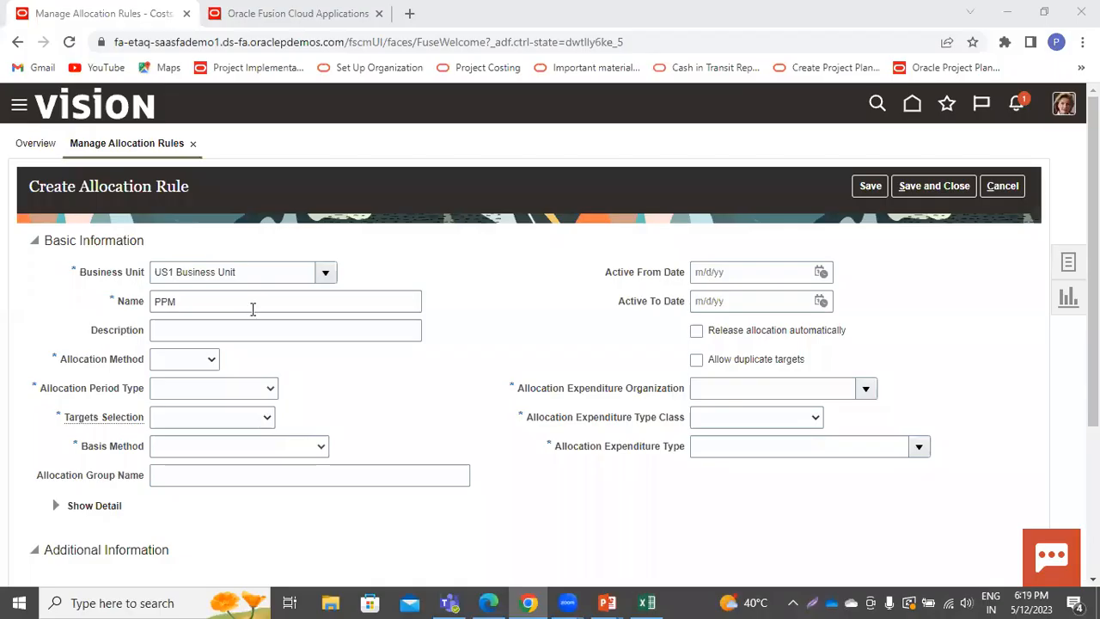
click(253, 309)
text(Alloc)
key(BackSpace)
text(cation Rule)
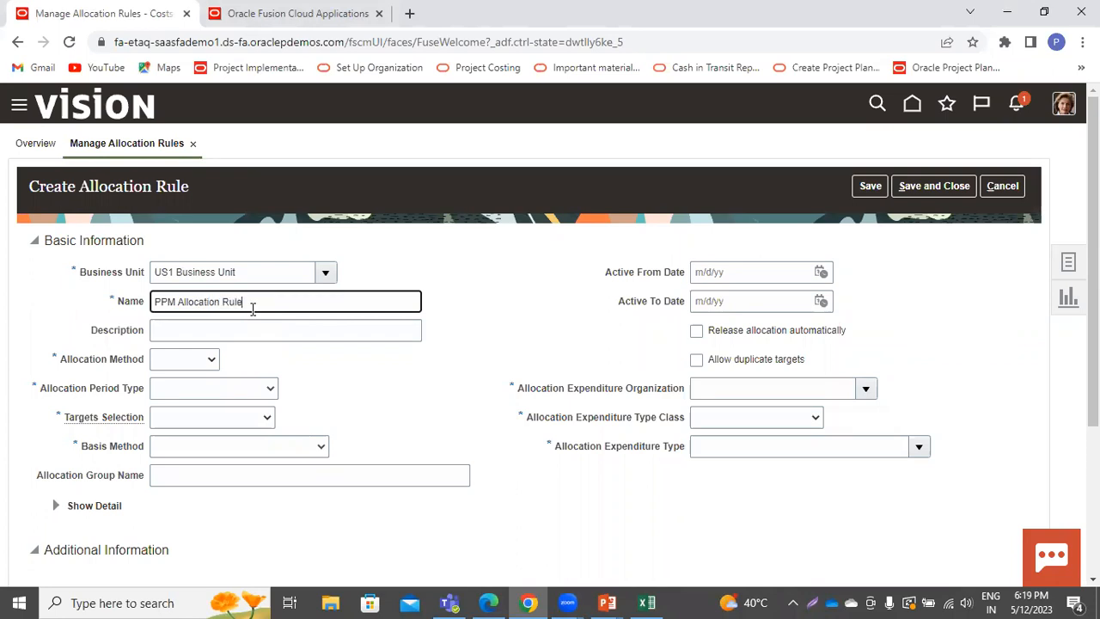
Complete the rule name as PPM Allocation Rule-01 and enter the same text as its description
text(-01)
key(ctrl+a)
key(ctrl+c)
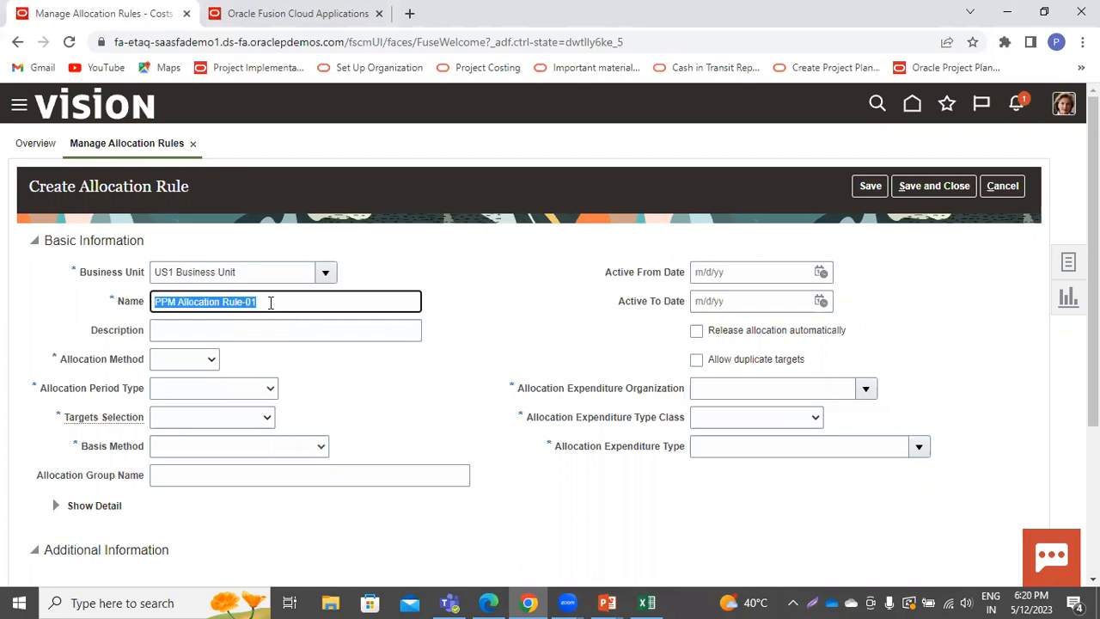
click(192, 330)
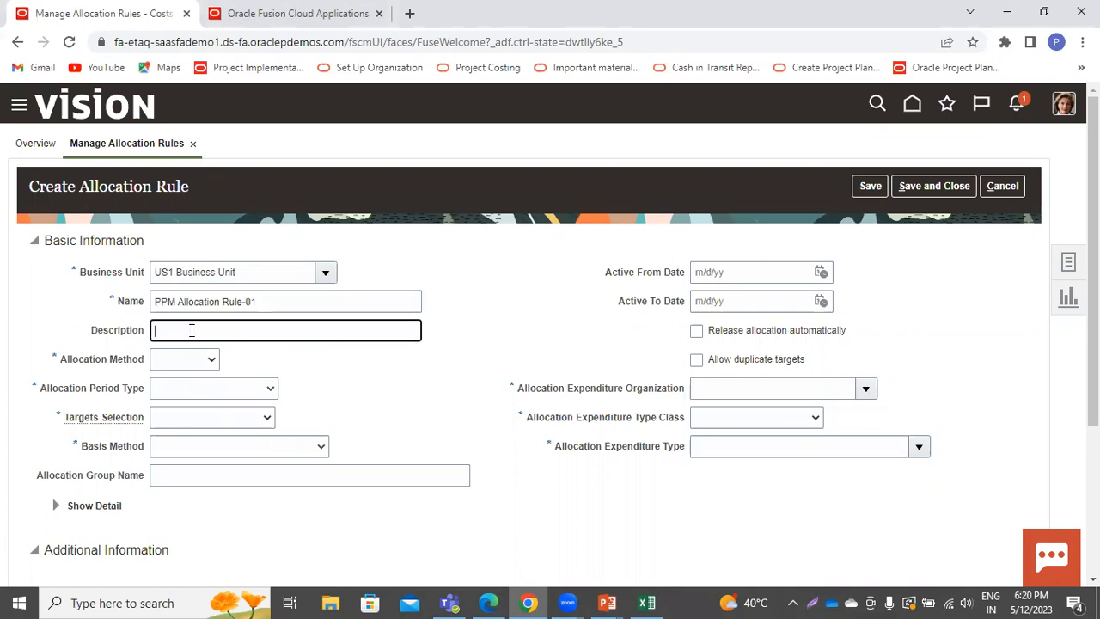
key(ctrl+v)
Set the rule's allocation method to Full and its allocation period type to Accounting period
click(176, 359)
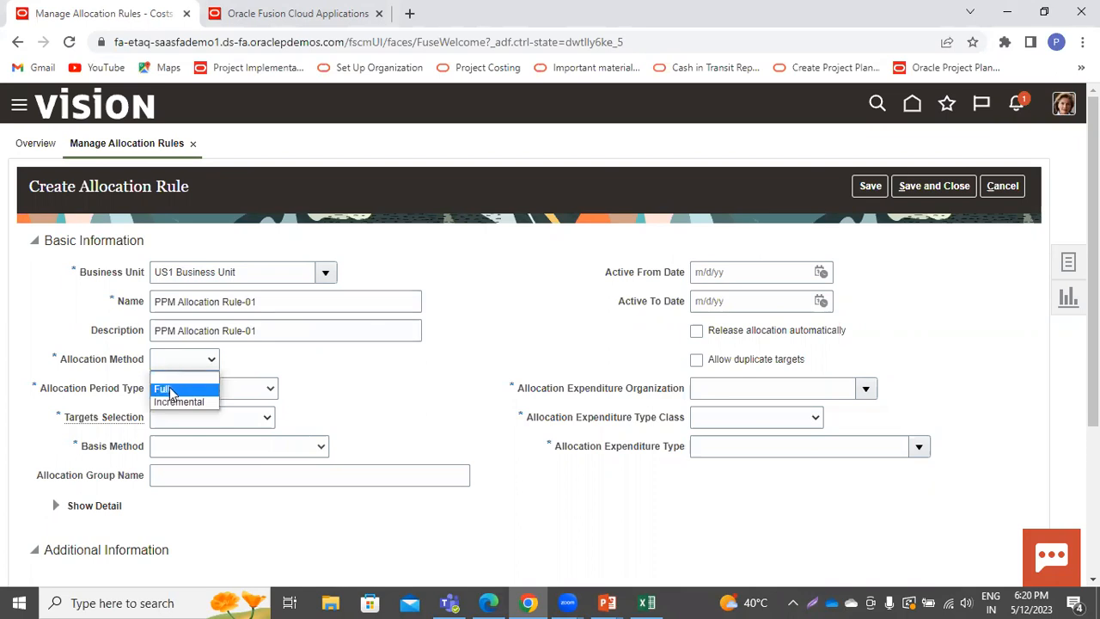
click(164, 401)
click(173, 359)
click(165, 377)
click(170, 388)
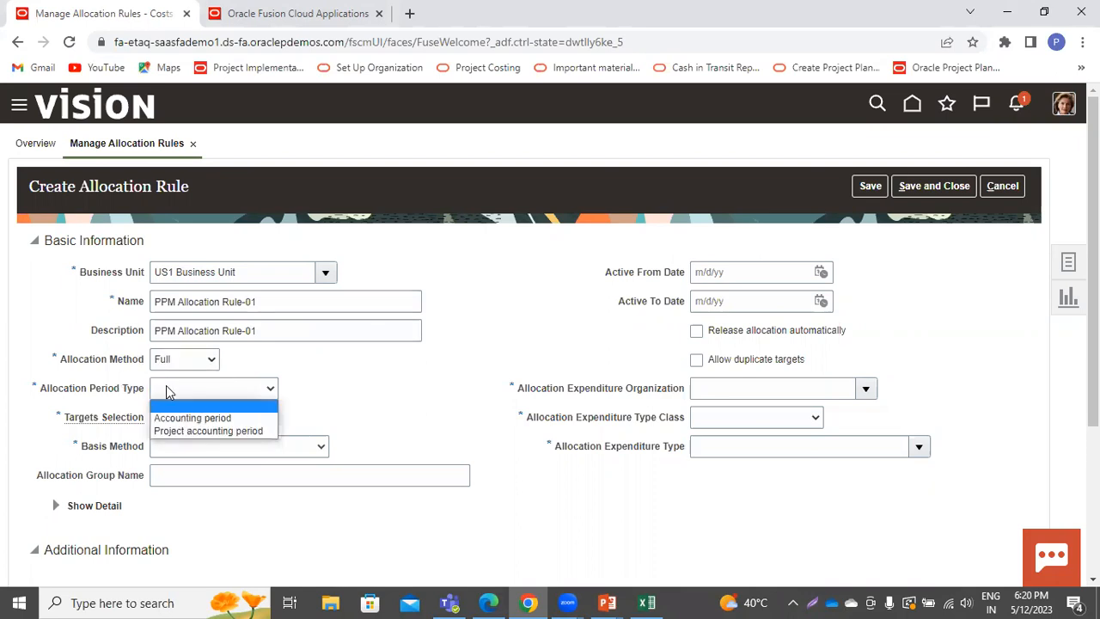
click(174, 418)
Set the targets selection to Within business unit and the basis method to Spread evenly
click(173, 418)
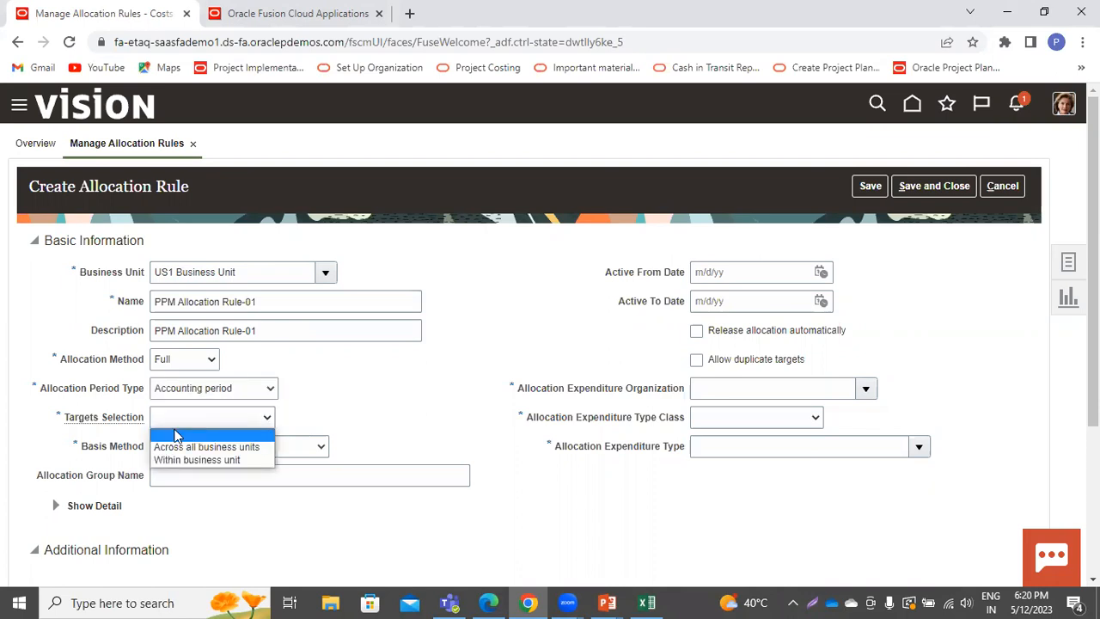
click(179, 463)
click(183, 446)
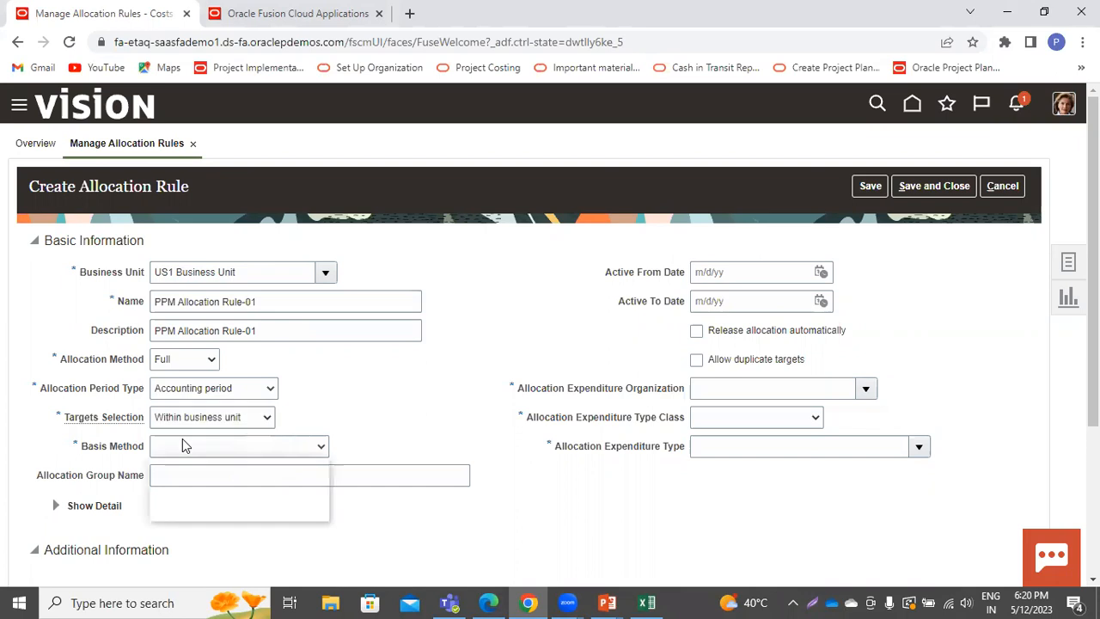
click(183, 489)
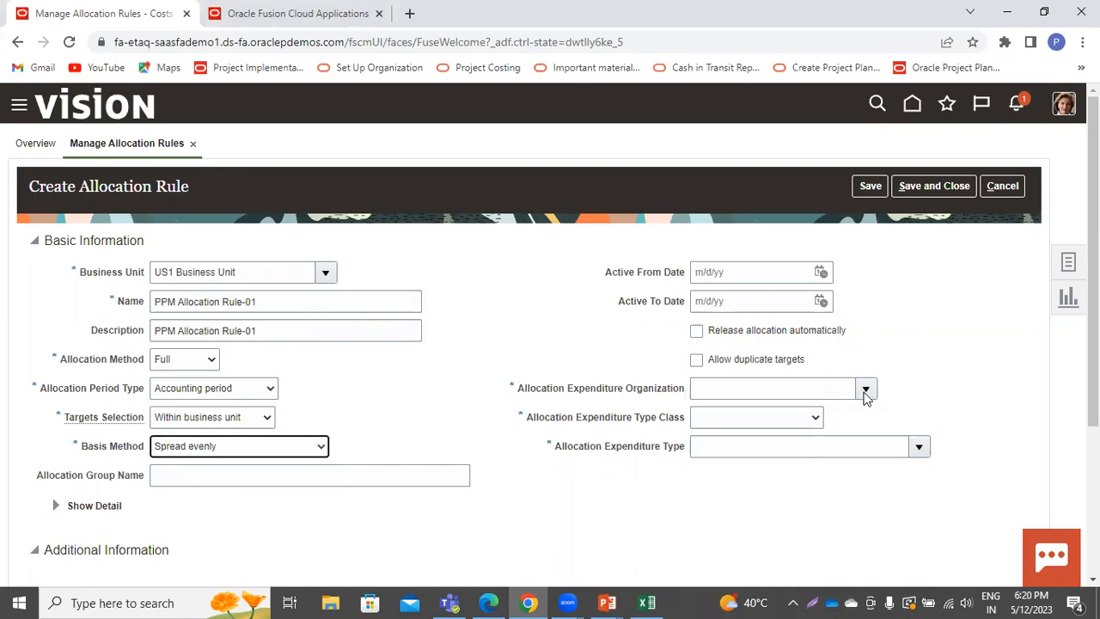
Set the allocation expenditure organization to Consulting East US, the type class to Miscellaneous Transaction and the expenditure type to Miscellaneous
click(866, 391)
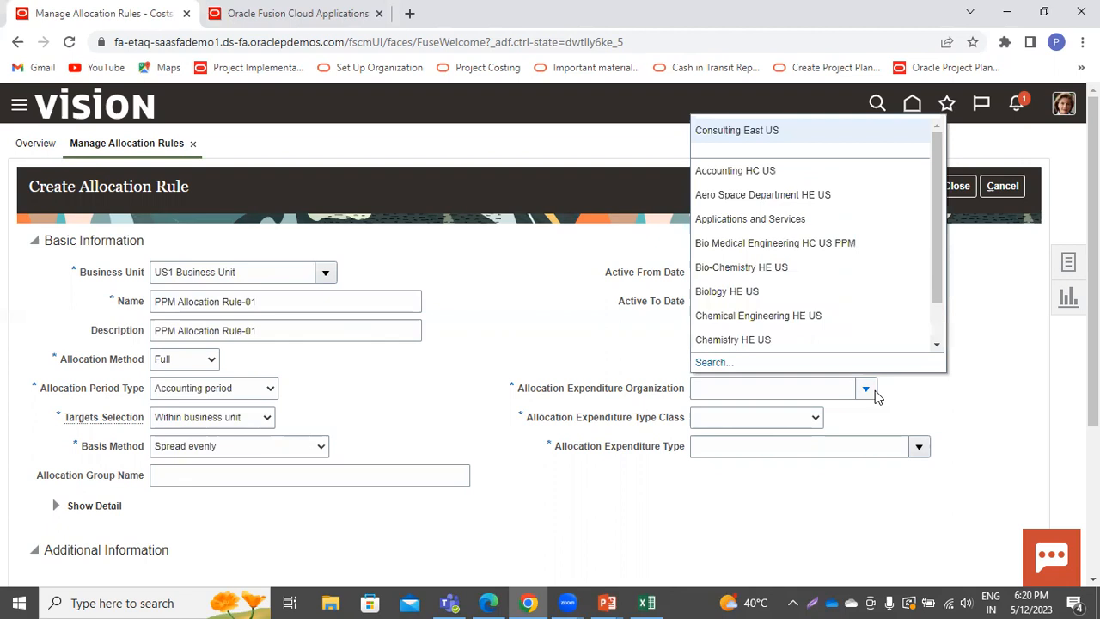
click(752, 136)
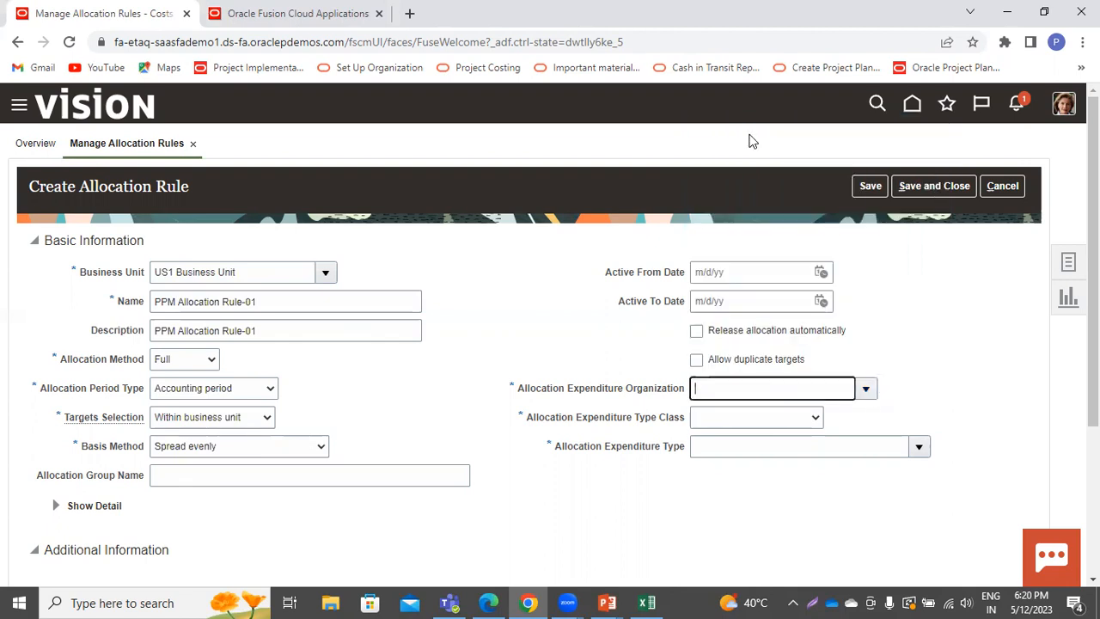
click(735, 420)
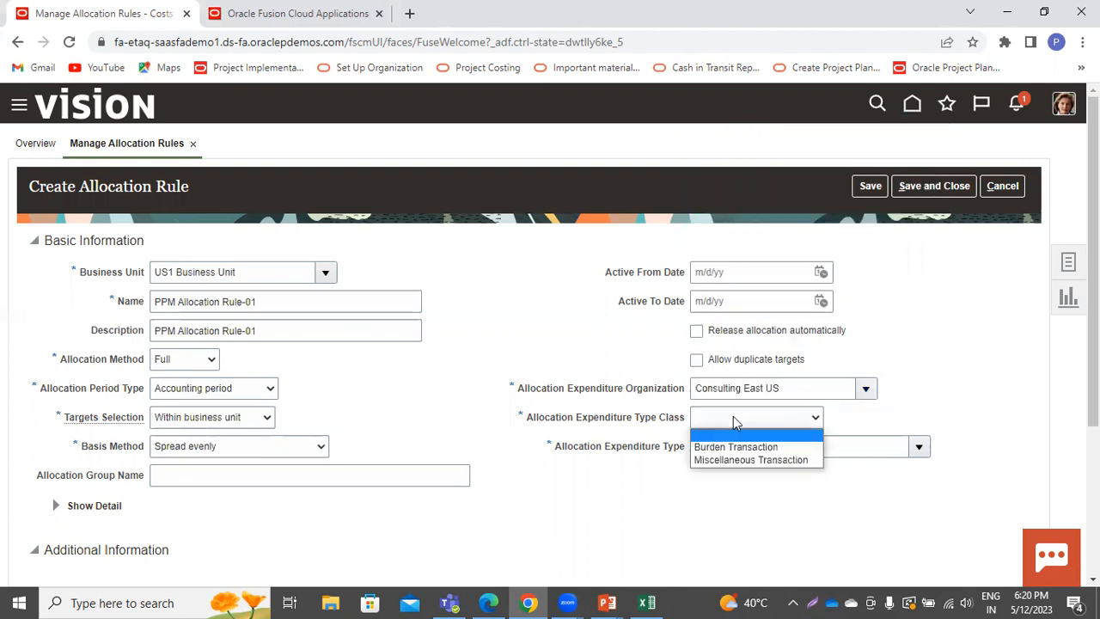
click(716, 460)
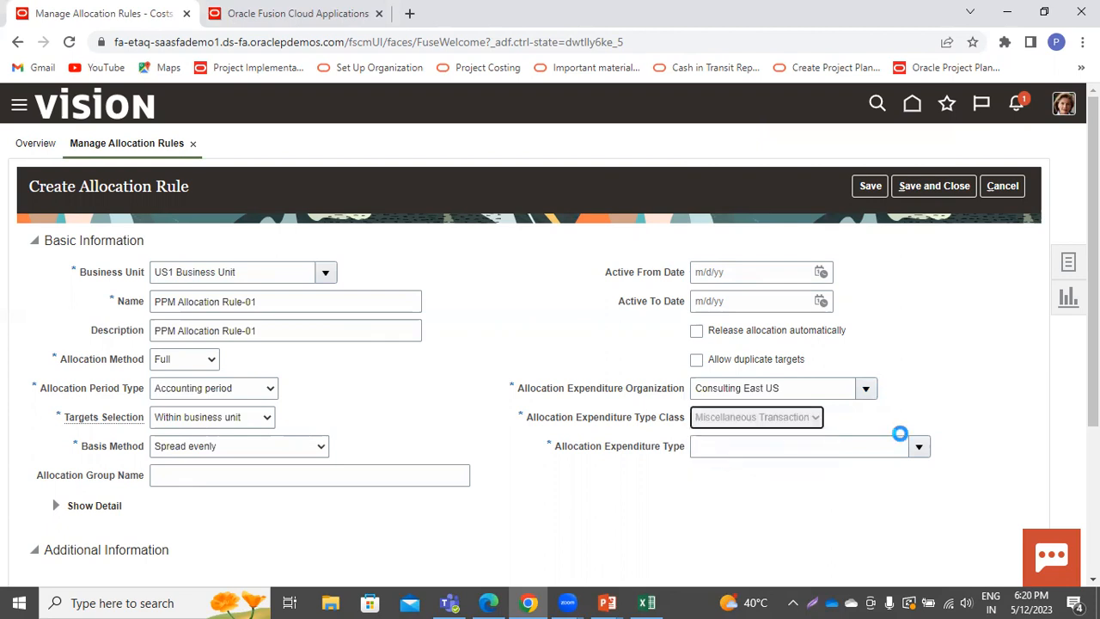
click(919, 446)
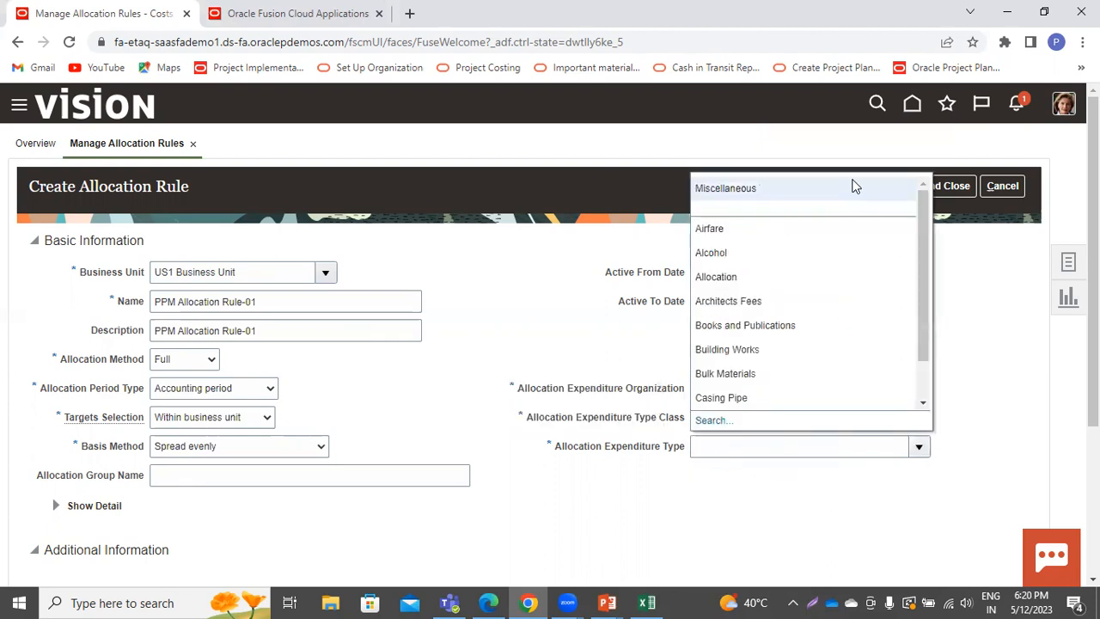
click(787, 191)
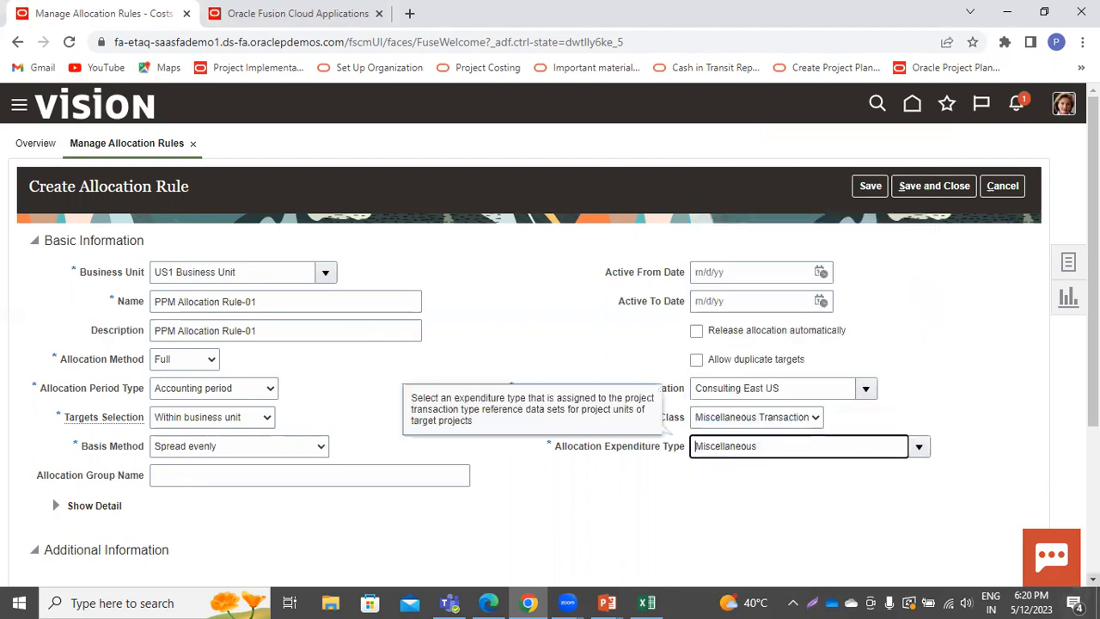
In the rule's sources, set the allocation pool percentage to 100 and the source amount class to Period-to-date
scroll(174, 552, down, 5)
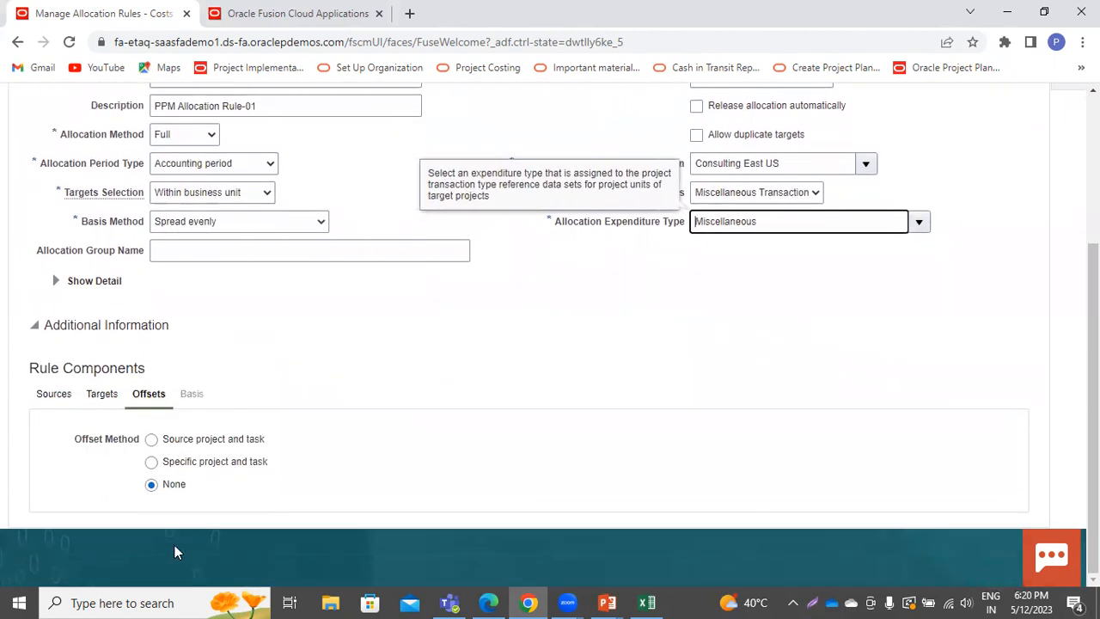
click(48, 395)
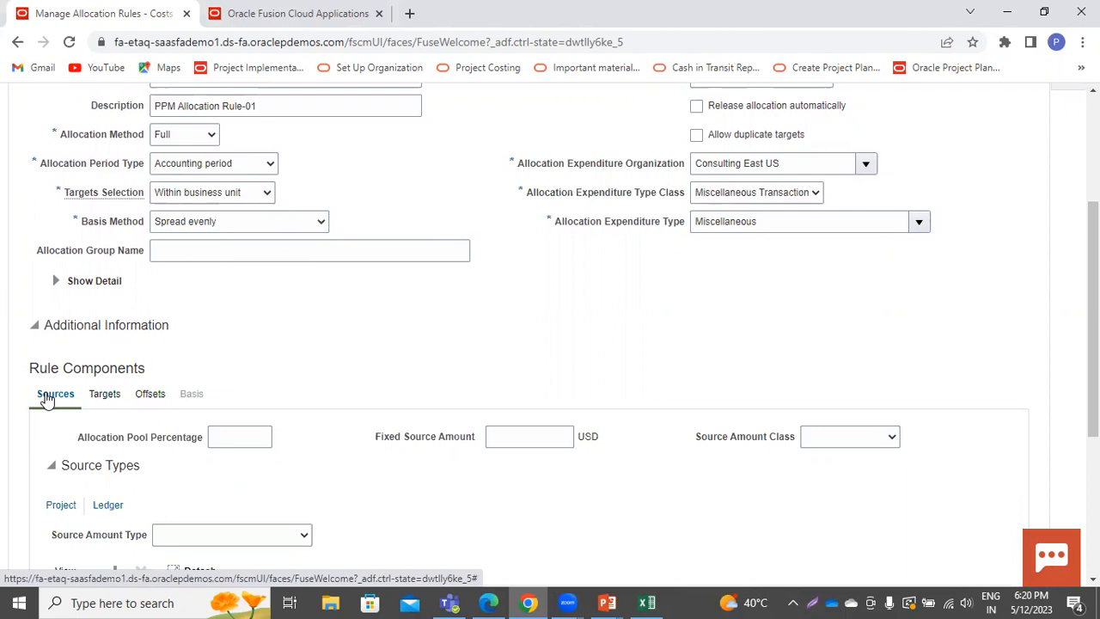
click(258, 439)
text(100)
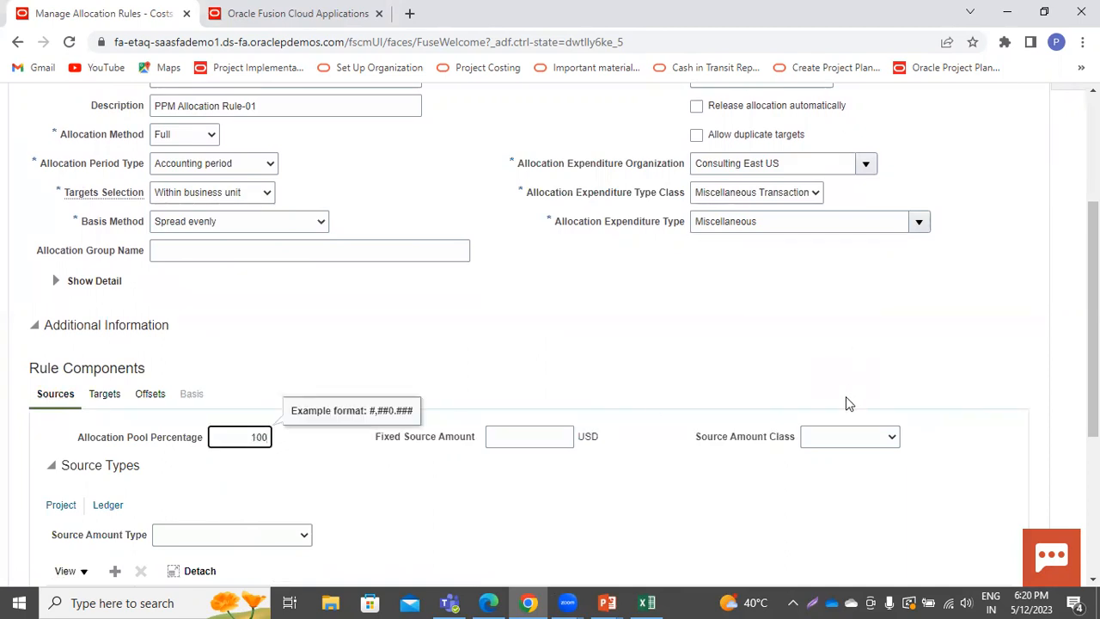
click(838, 437)
click(821, 481)
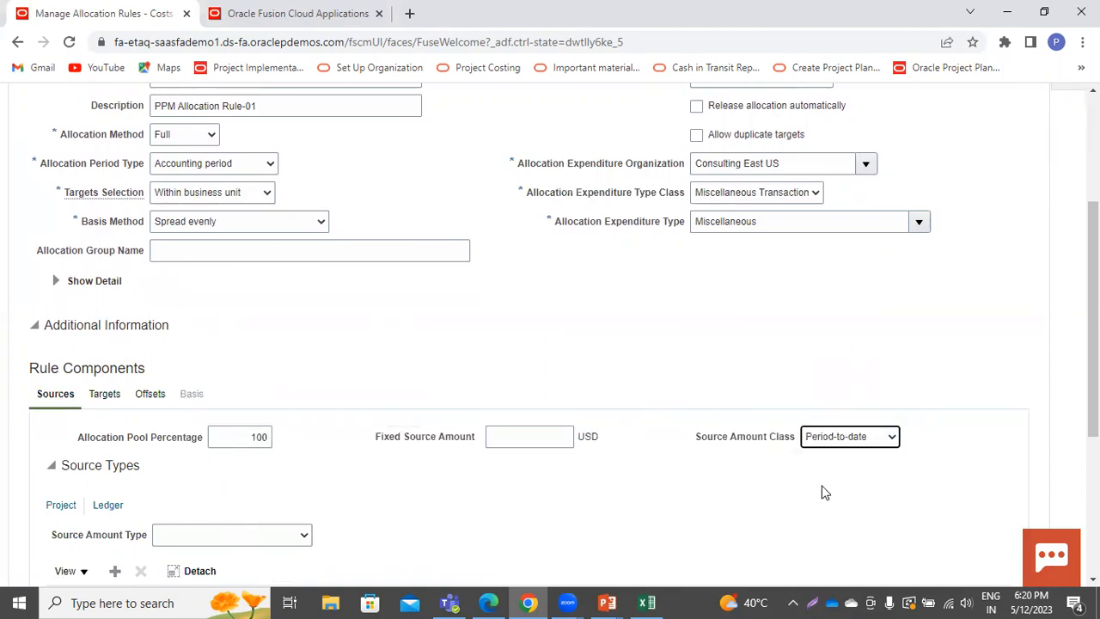
Set the source amount type for project sources to Total raw cost
scroll(825, 492, down, 3)
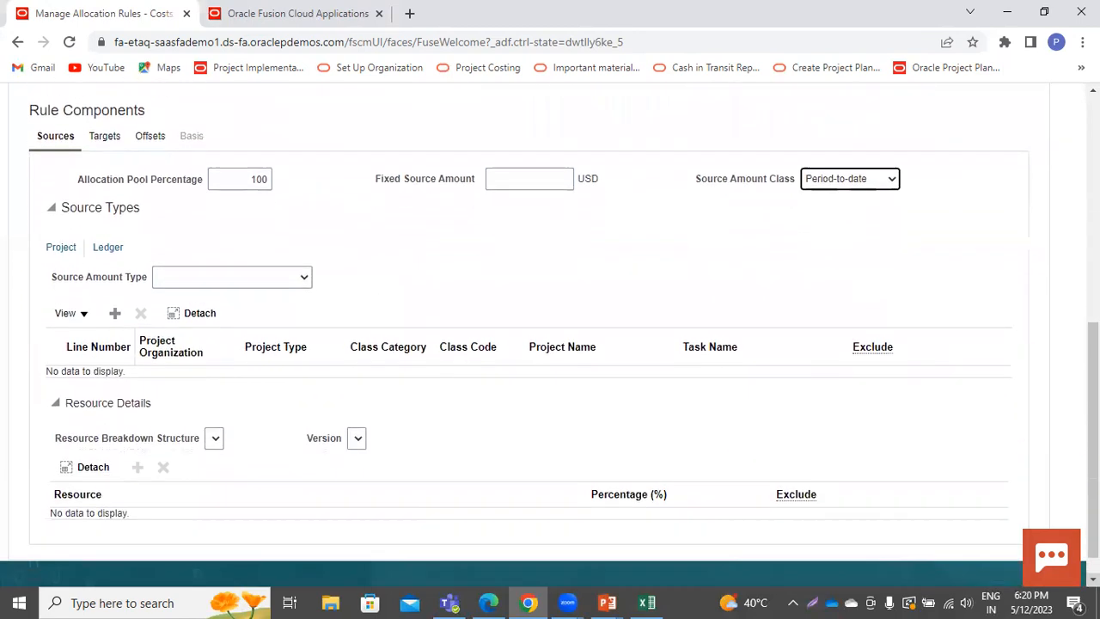
click(244, 280)
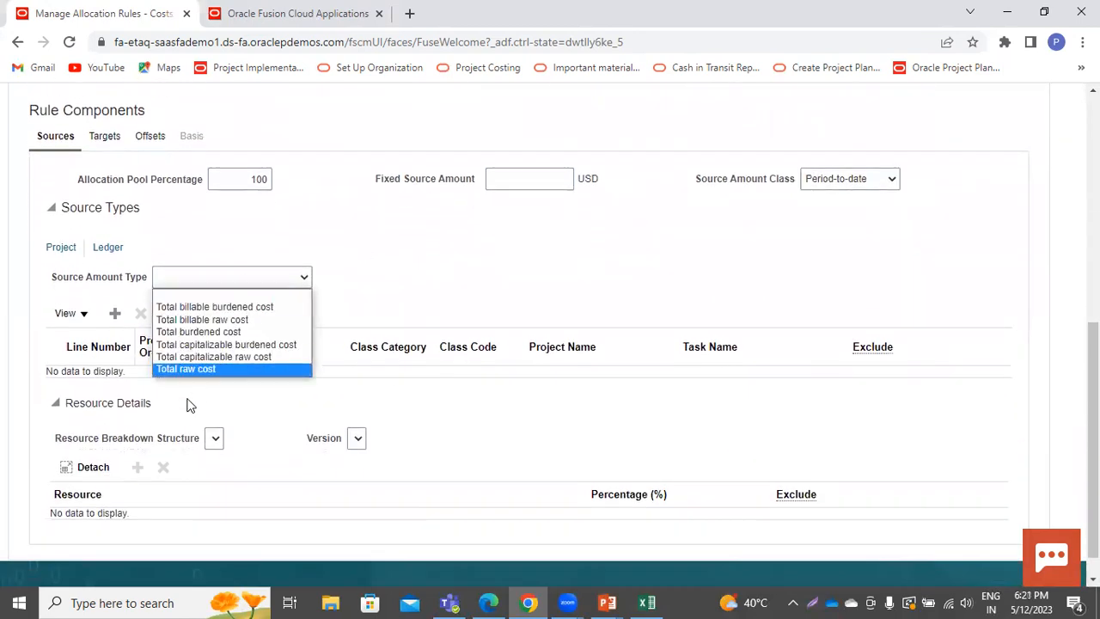
click(191, 370)
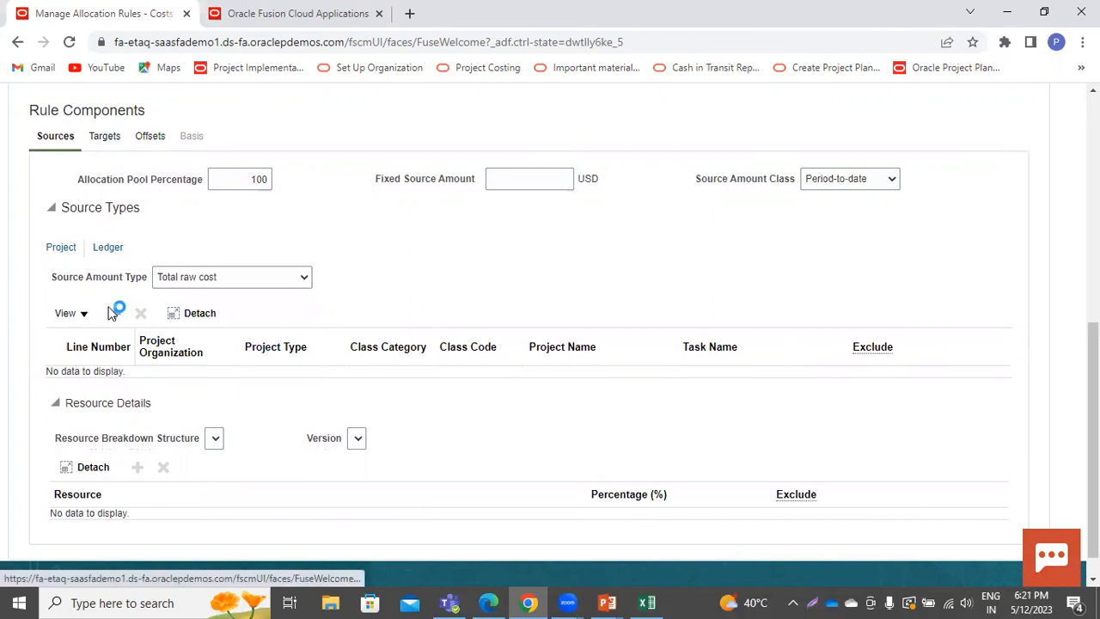
Add a source line for project PPM Allocation-01 and save the allocation rule
click(111, 313)
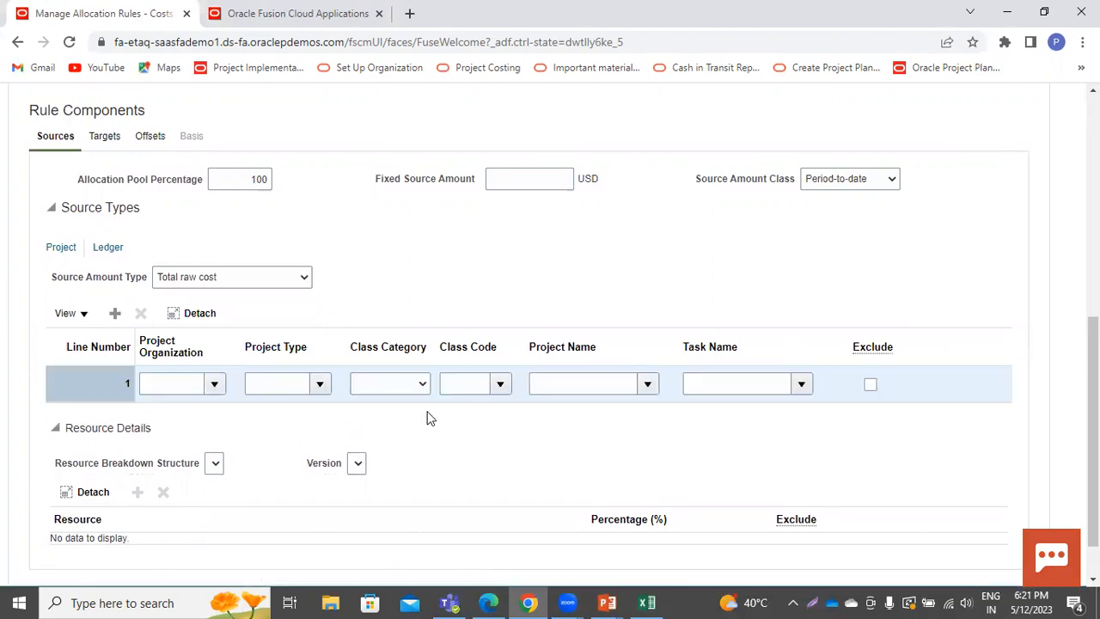
click(648, 386)
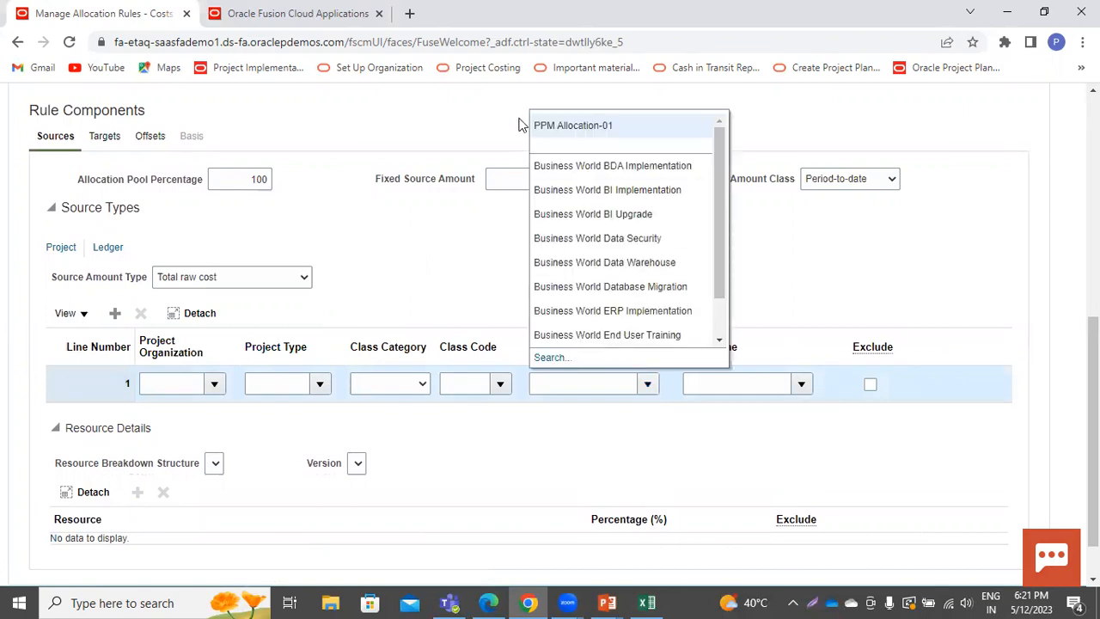
click(577, 125)
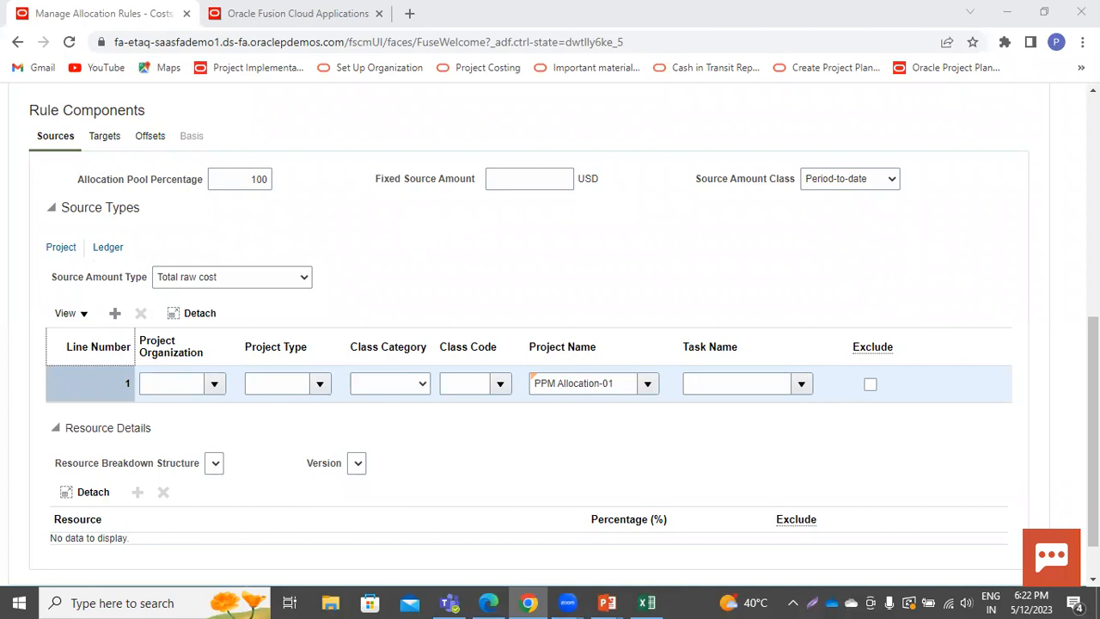
drag(1094, 404, 1094, 163)
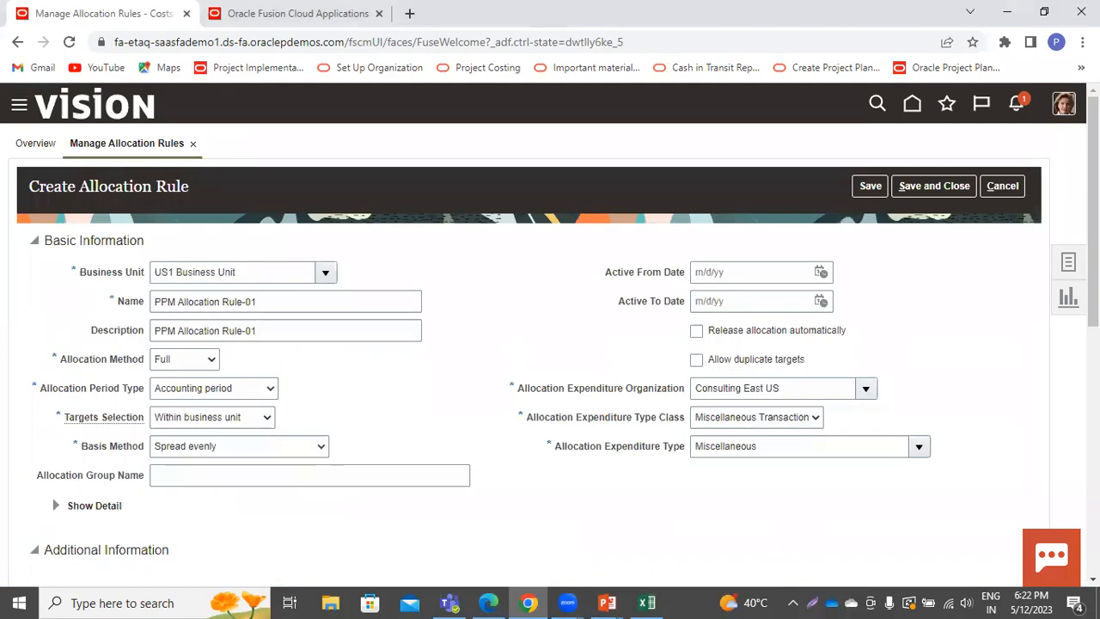
click(871, 187)
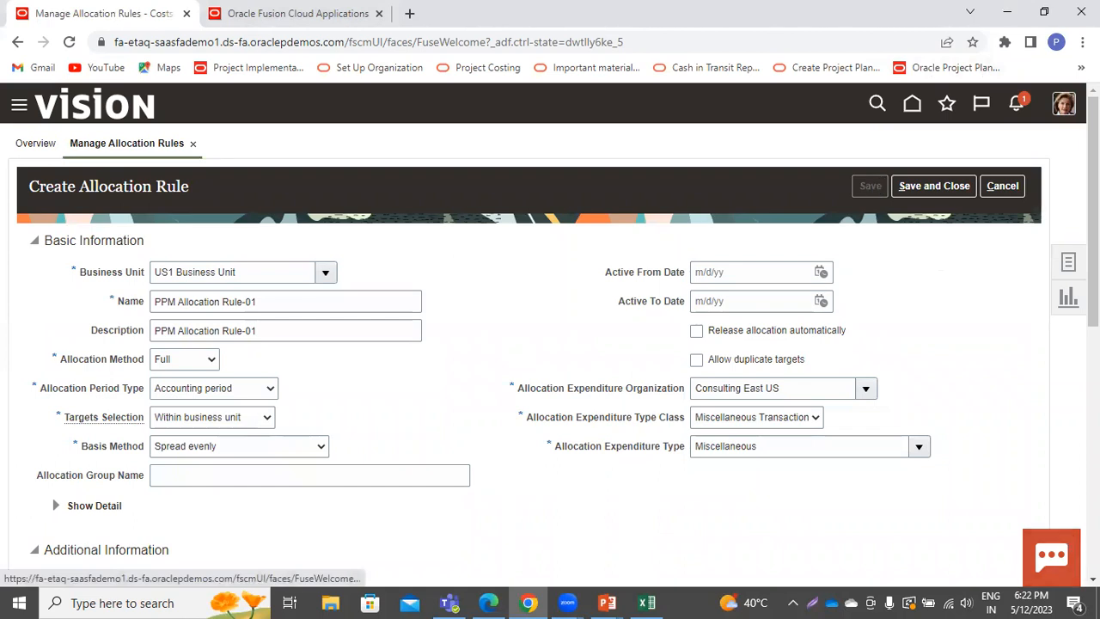
Add a target line to the rule for project PPM Allocation-03
scroll(484, 290, down, 5)
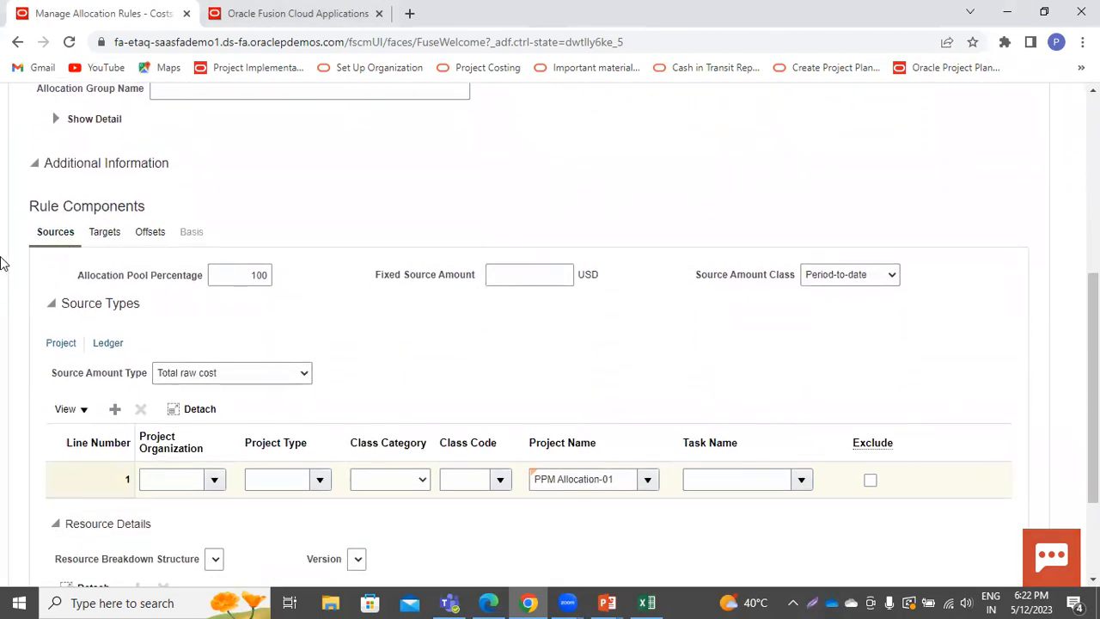
click(106, 237)
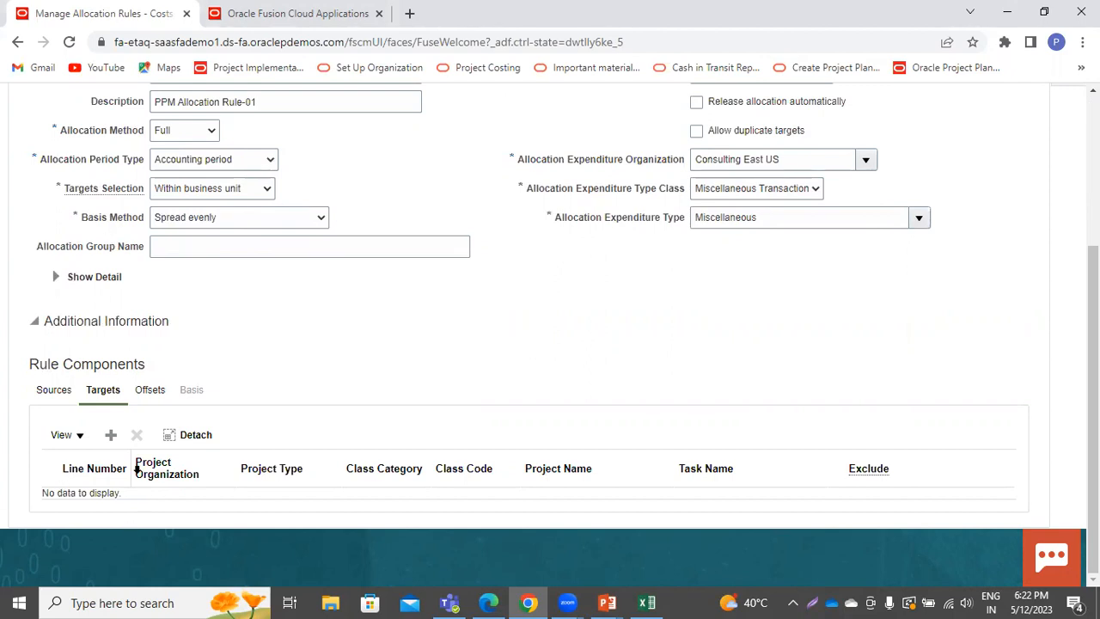
click(111, 436)
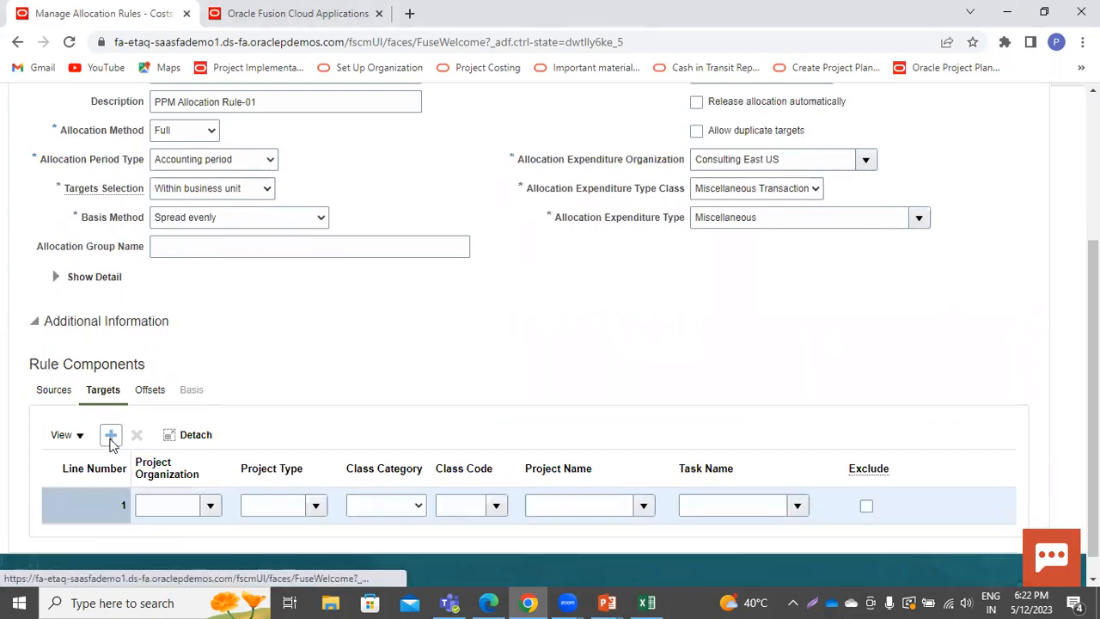
click(644, 509)
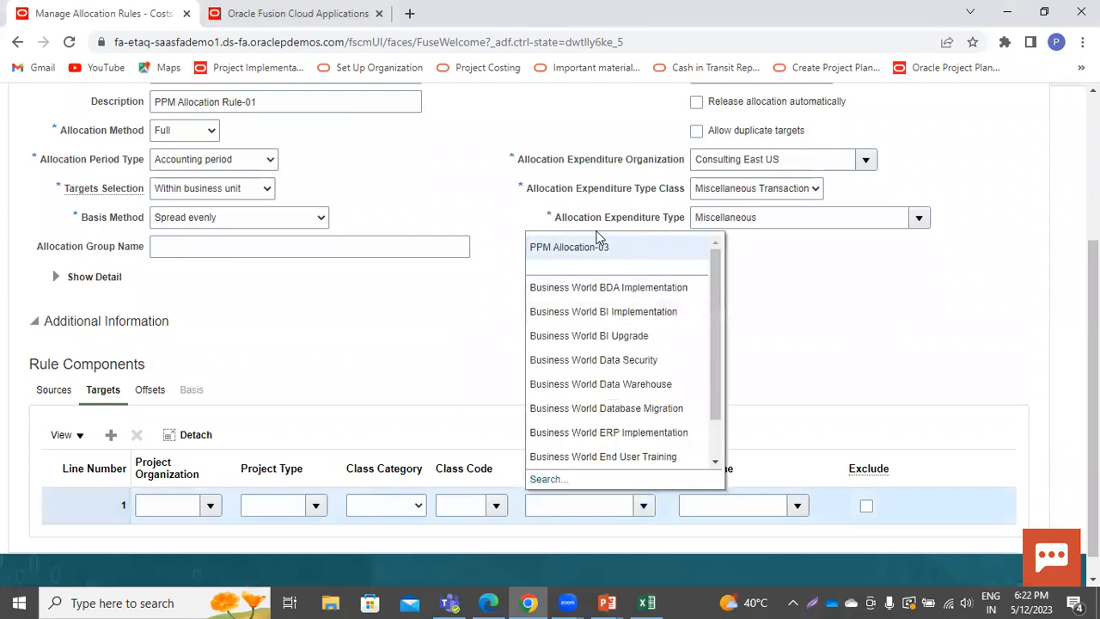
click(594, 247)
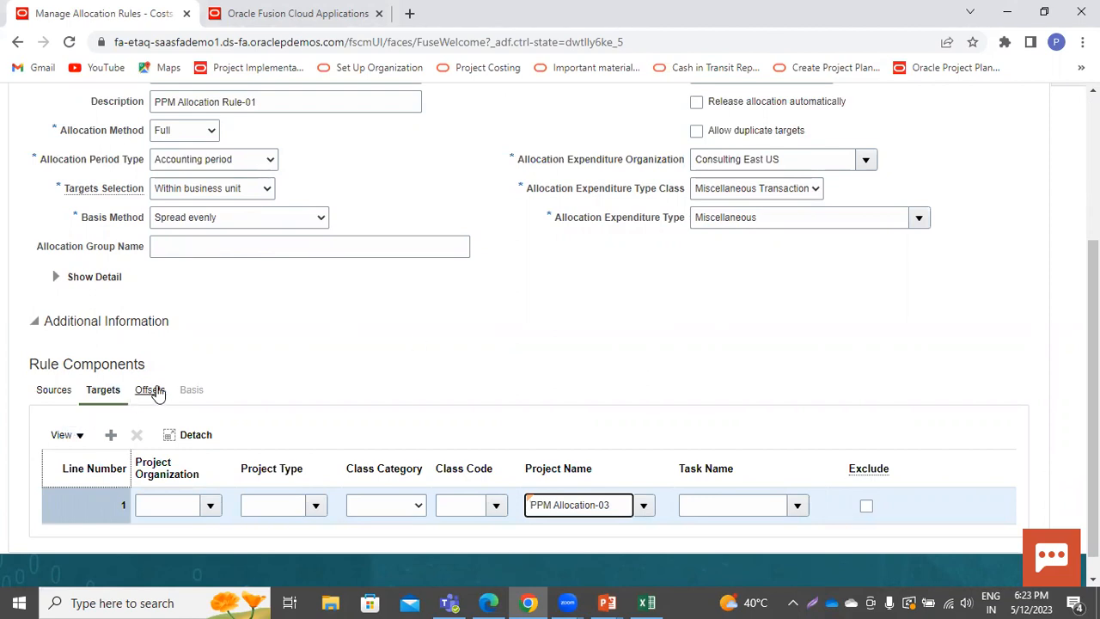
Set the allocation rule's offset method to Specific project and task
click(157, 391)
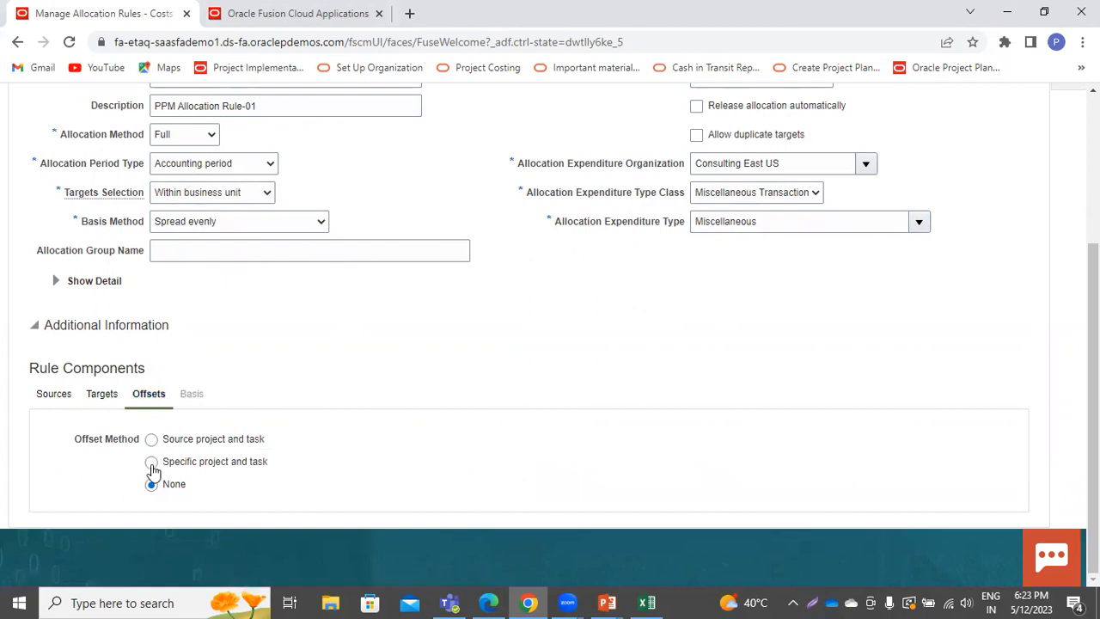
click(152, 465)
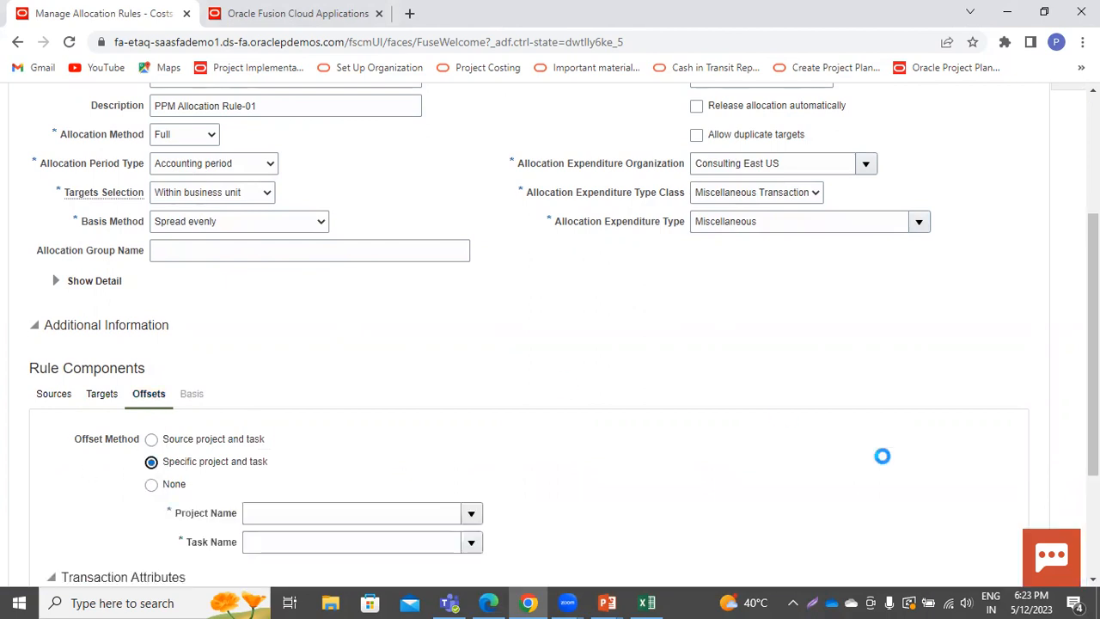
scroll(550, 335, down, 2)
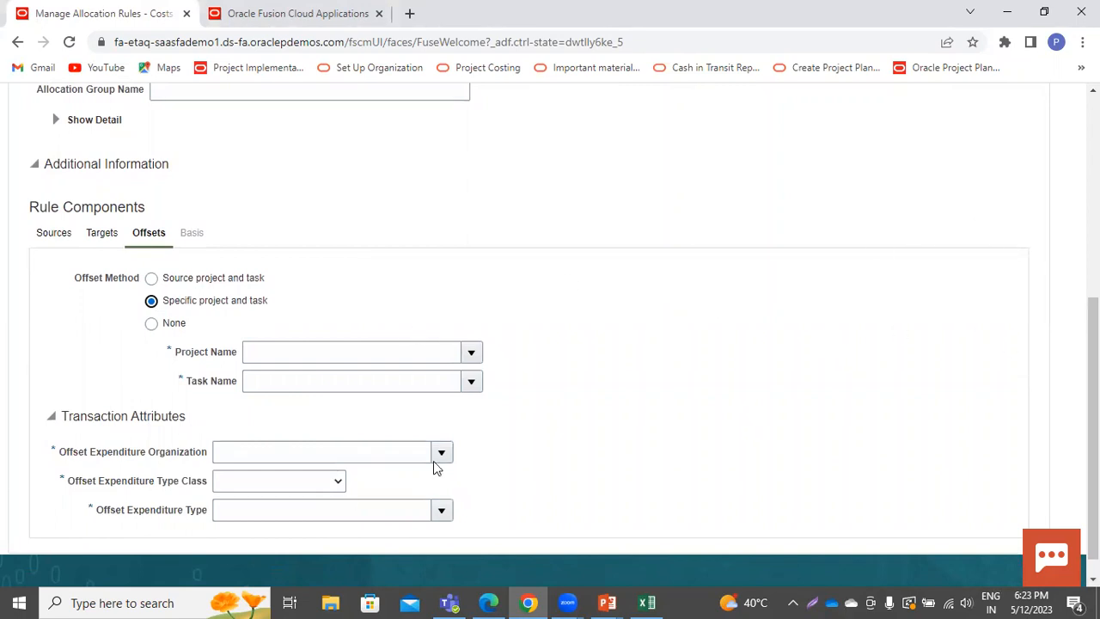
Find the PPM projects, set the offset project to PPM Allocation-03 and its offset task to Change Management
click(472, 352)
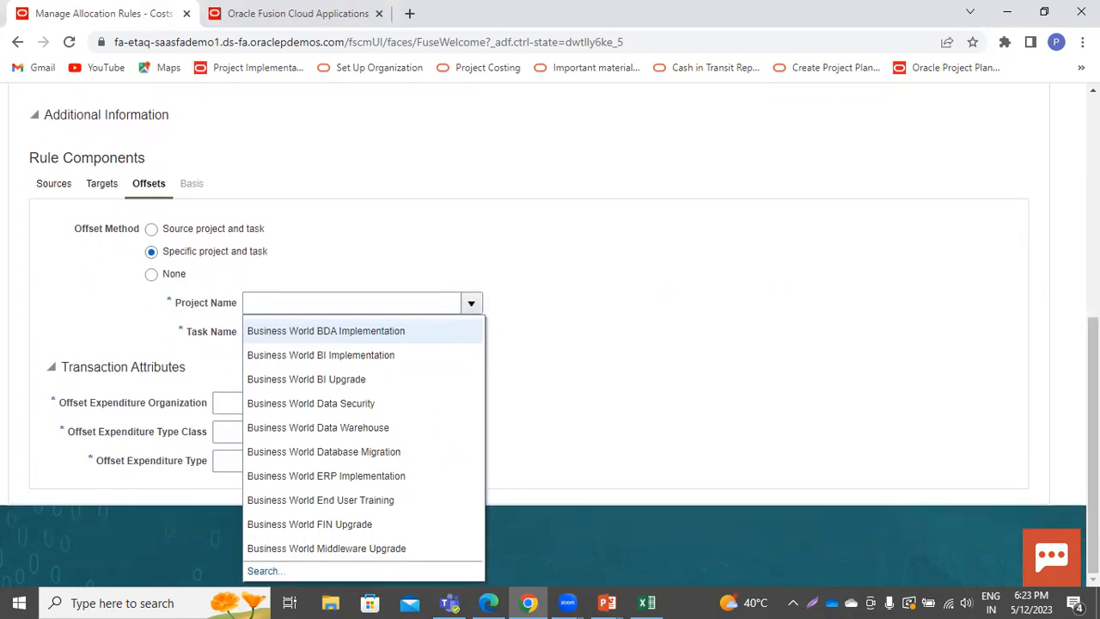
click(260, 571)
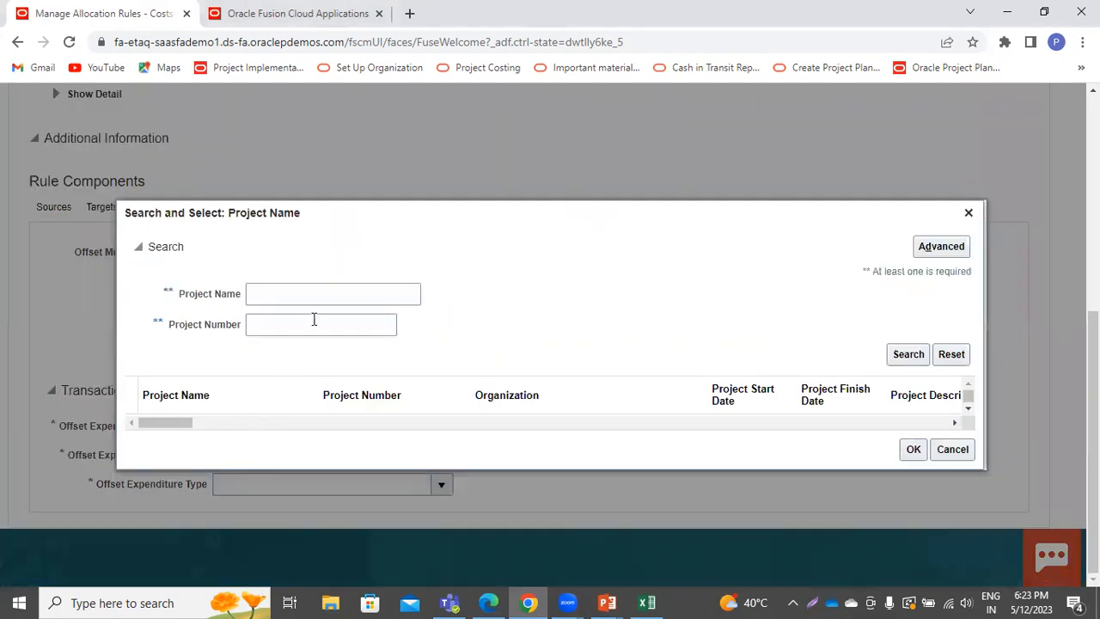
click(325, 289)
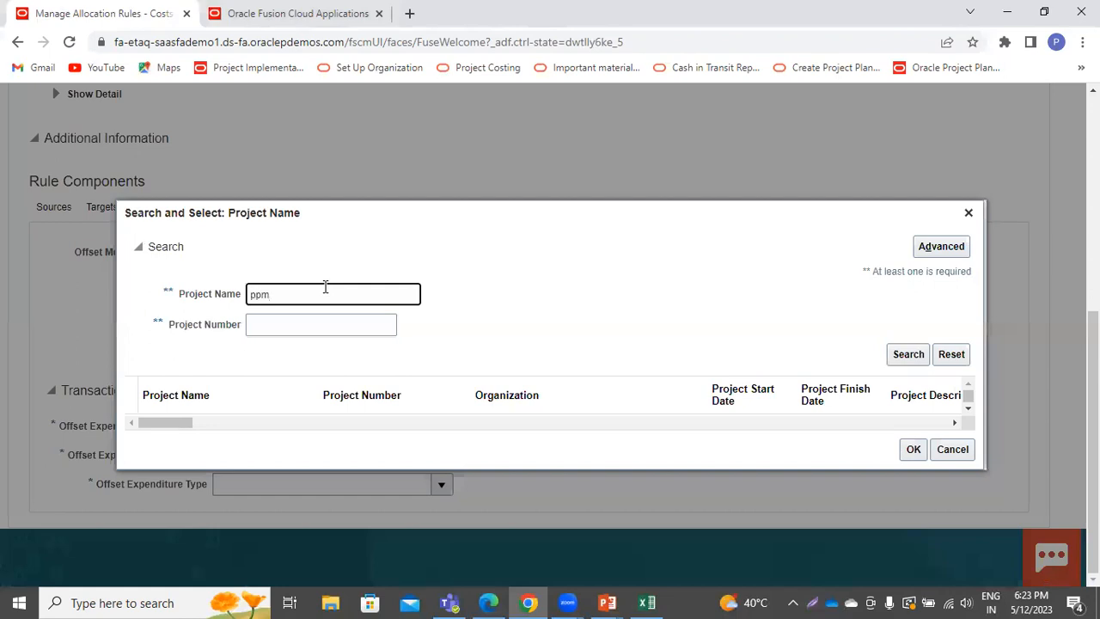
text(ppm)
key(Return)
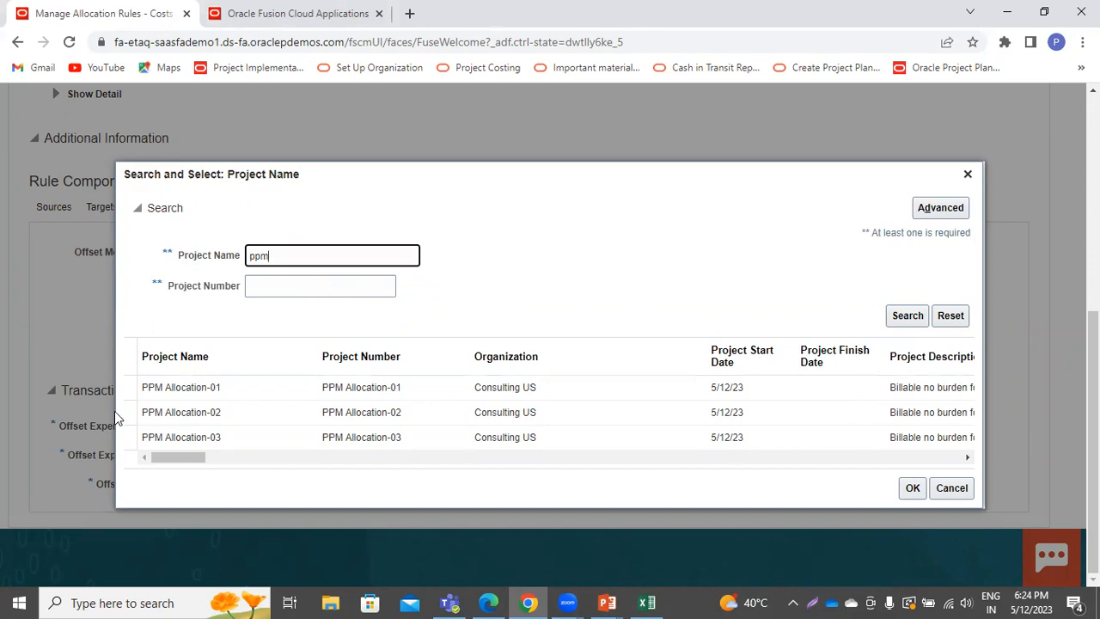
click(192, 419)
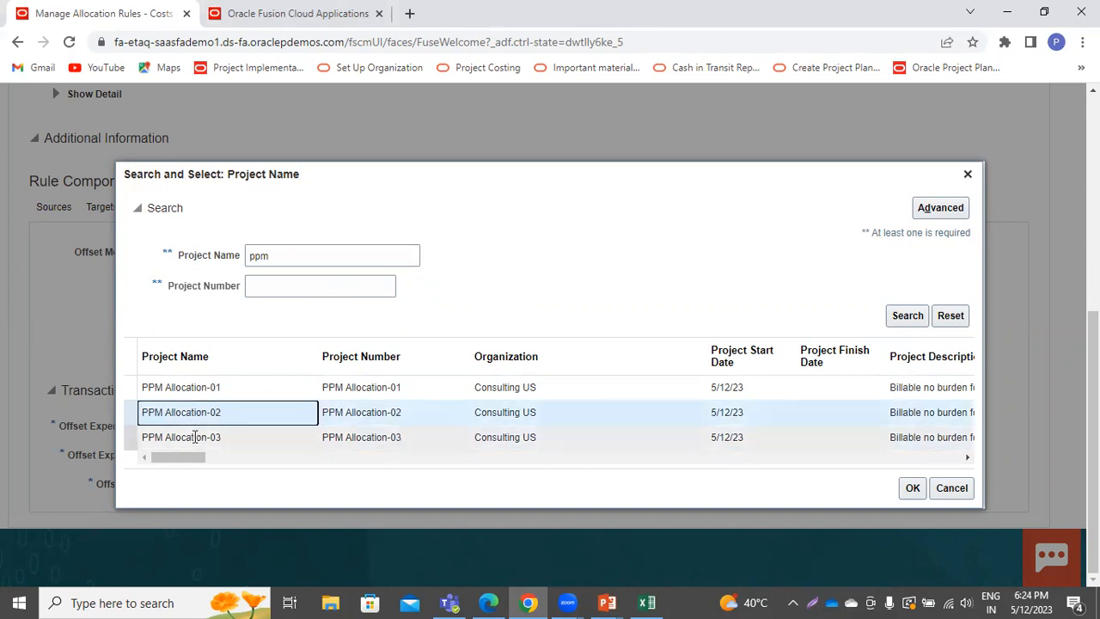
click(196, 437)
click(913, 488)
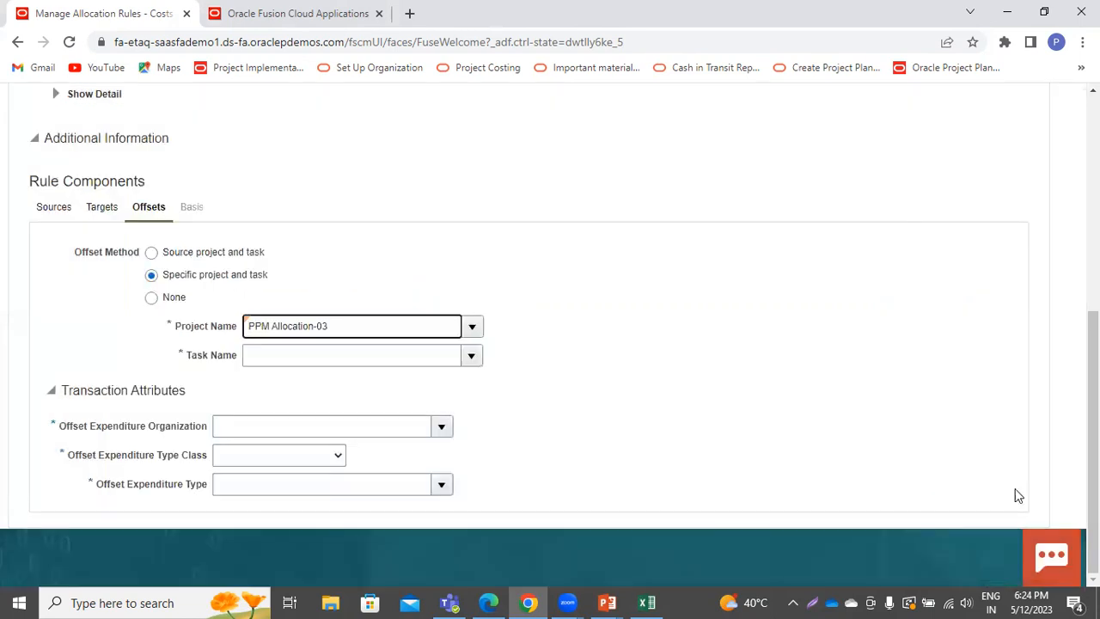
click(473, 358)
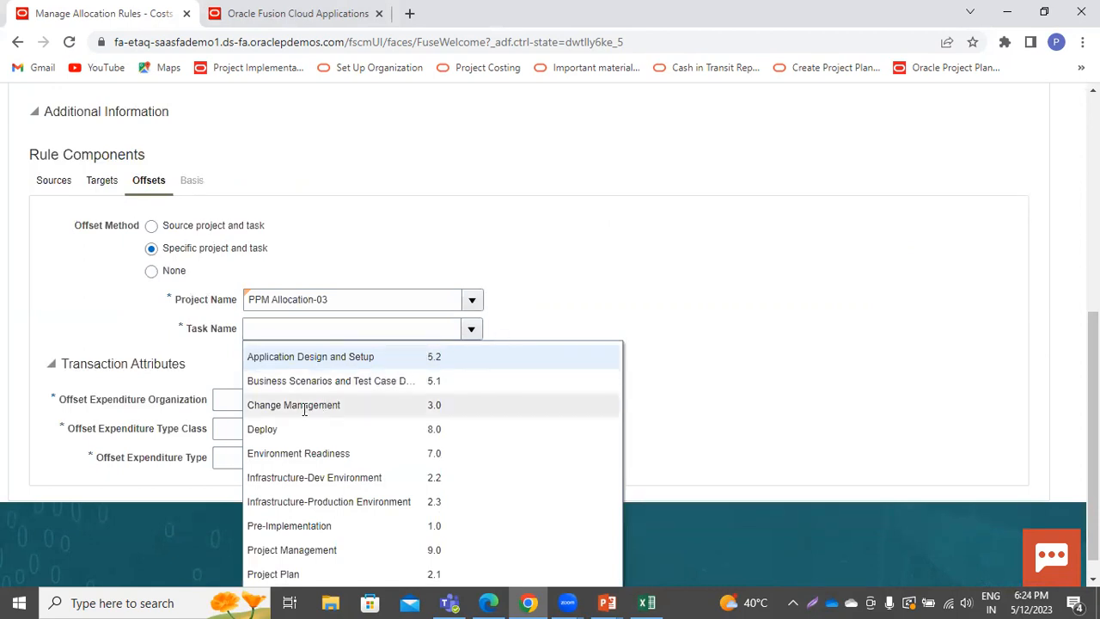
click(330, 407)
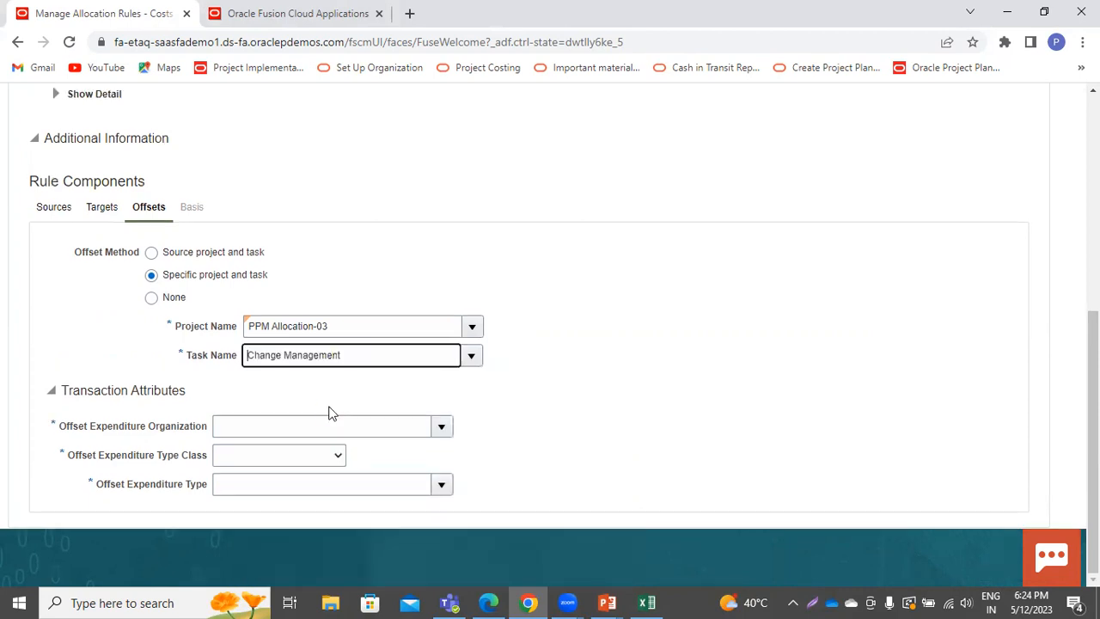
Set the offset expenditure organization to Consulting East US, its type class to Miscellaneous Transaction and its expenditure type to Airfare
click(441, 428)
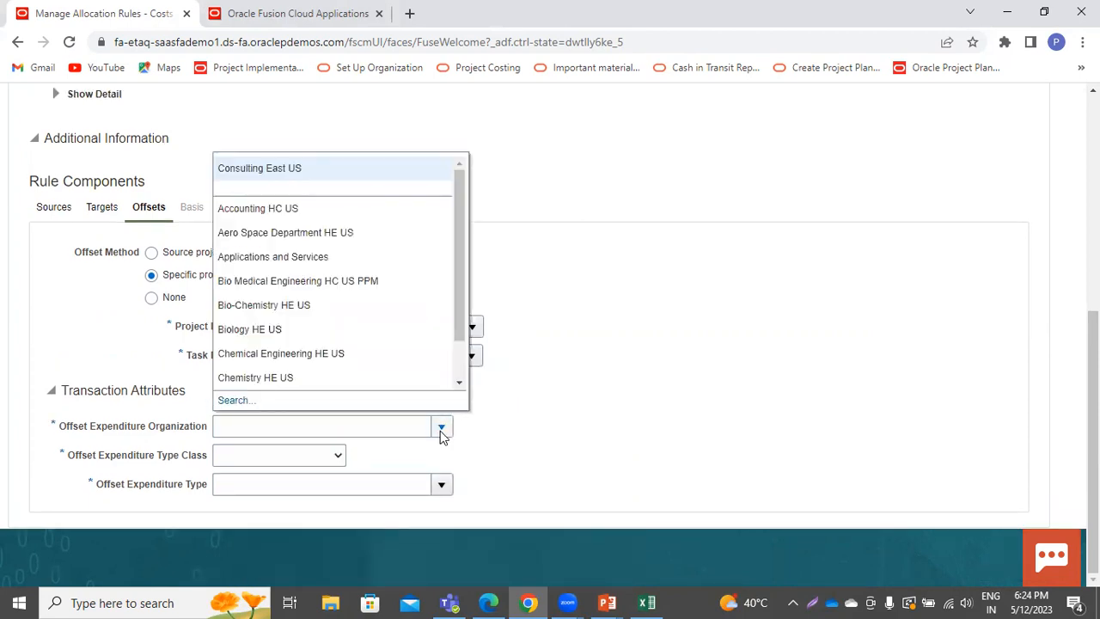
click(275, 168)
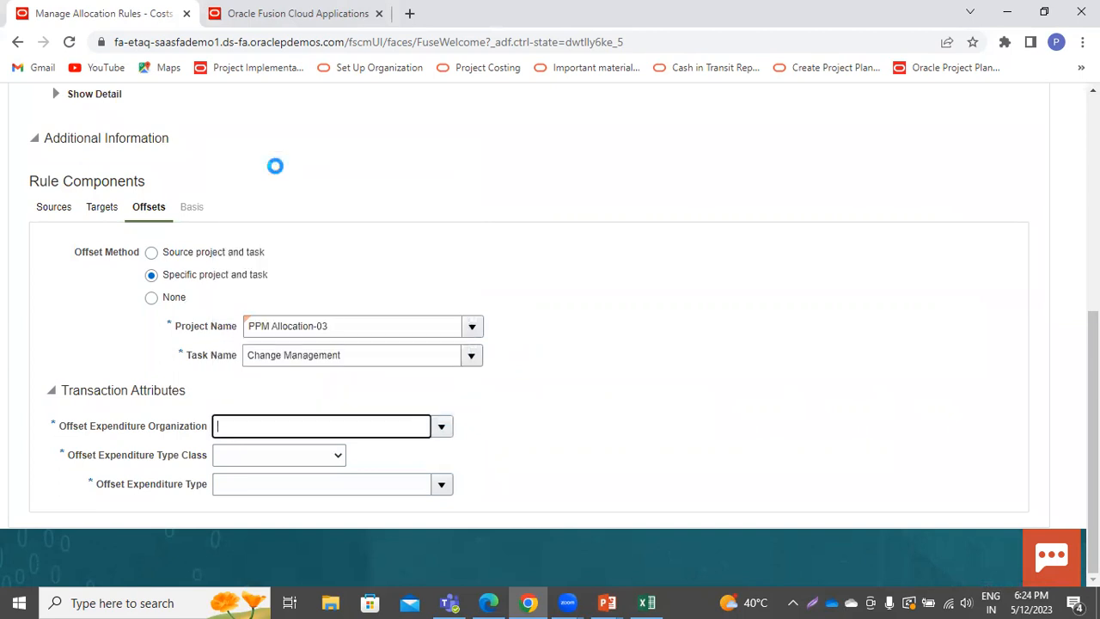
click(267, 457)
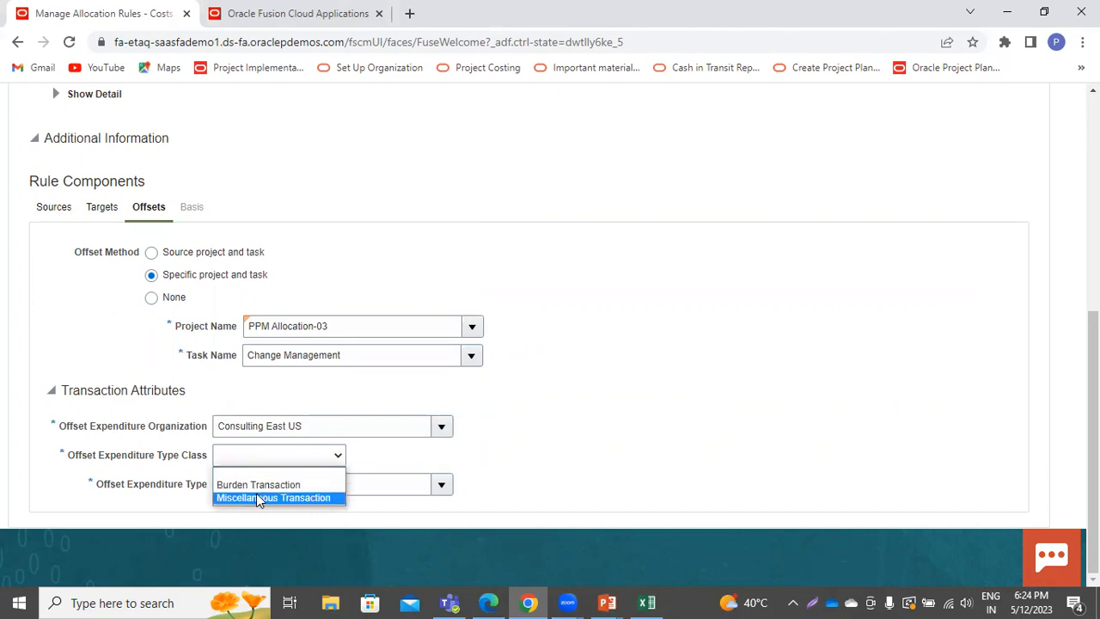
click(260, 497)
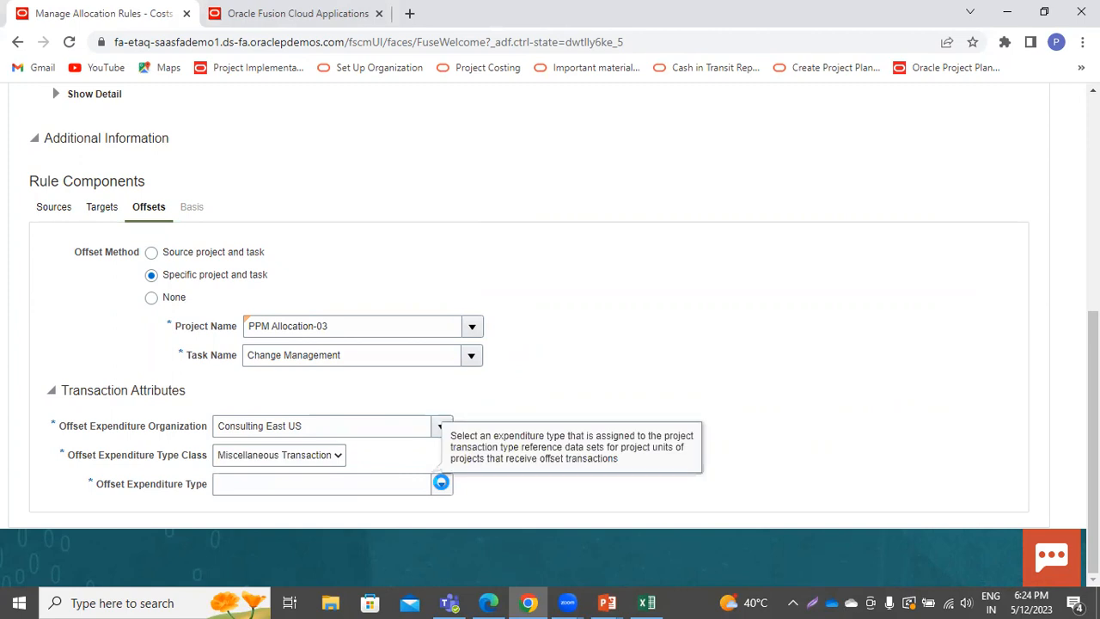
click(439, 485)
click(291, 227)
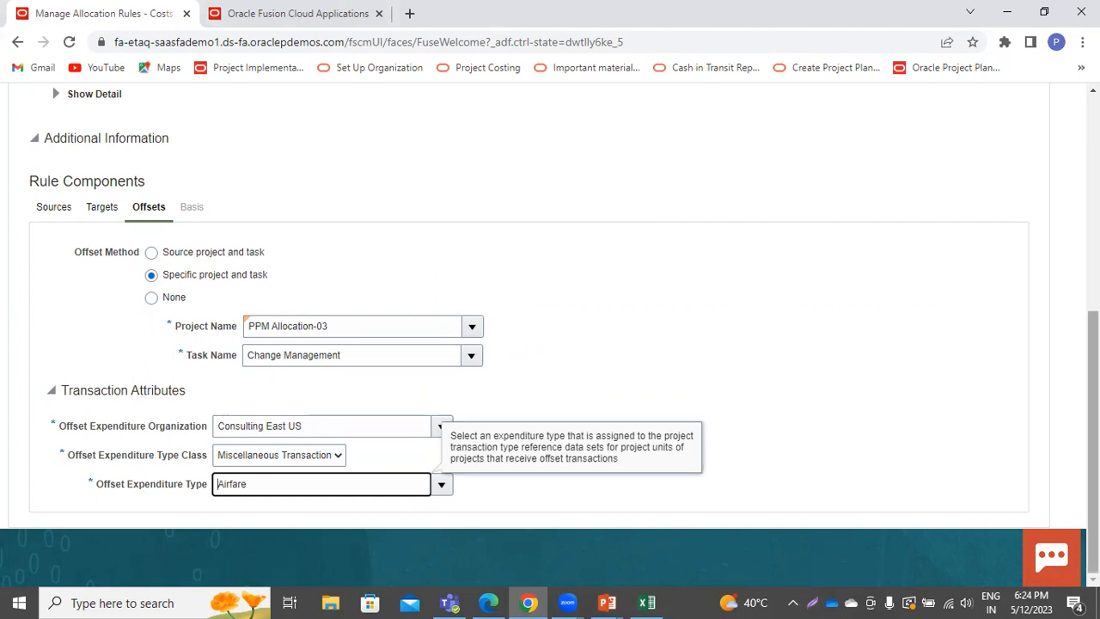
Search for PPM projects and change the rule's offset project to PPM Allocation-02
scroll(1047, 355, up, 1)
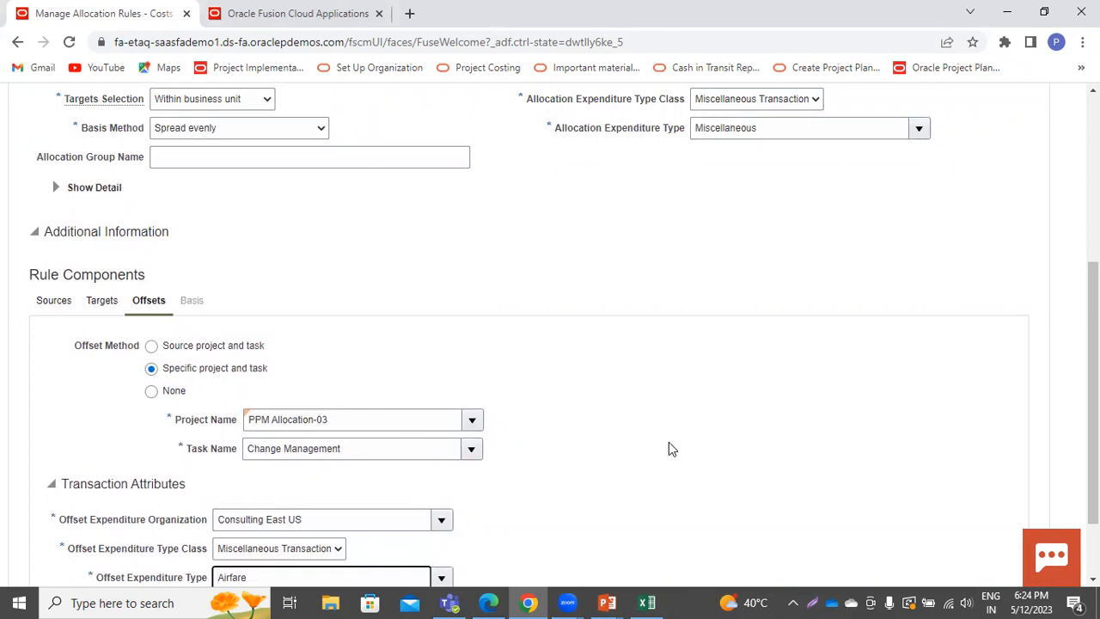
click(471, 421)
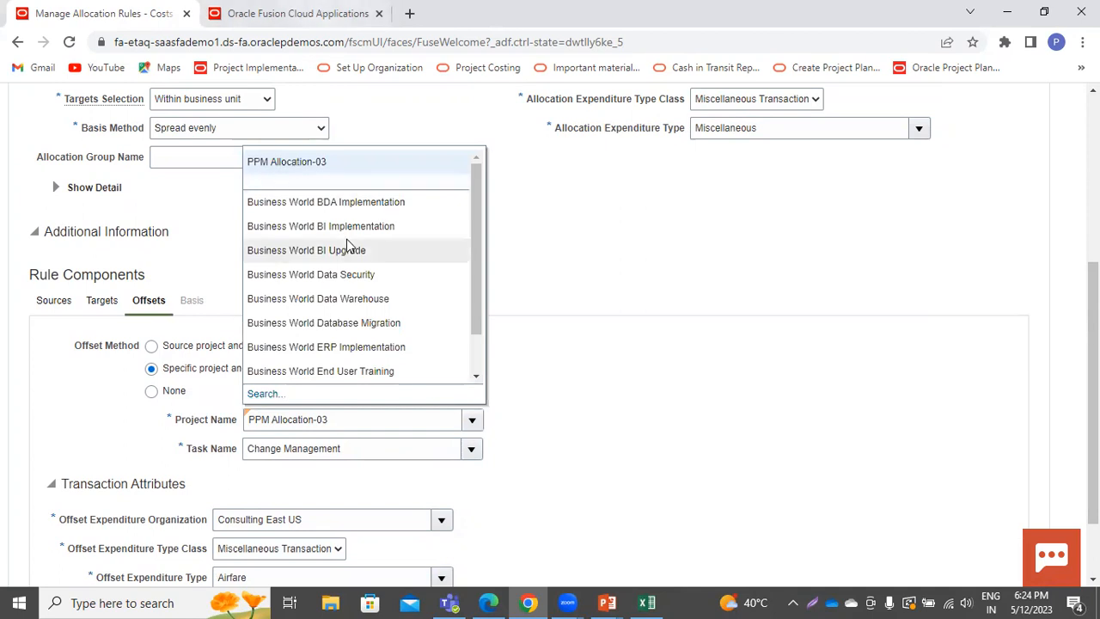
click(264, 395)
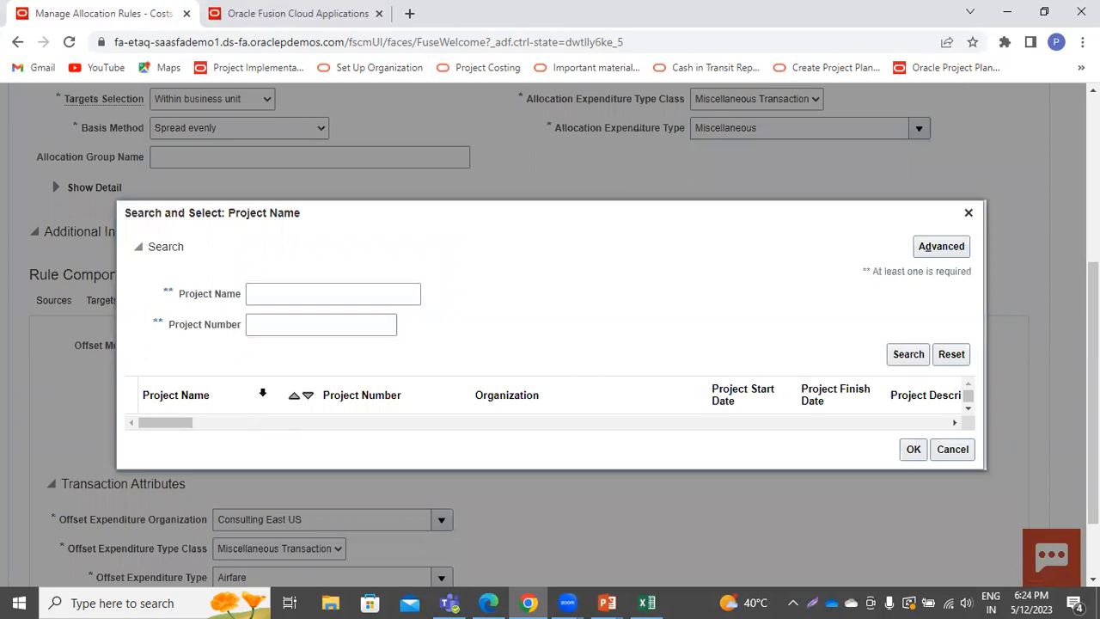
click(286, 296)
text(PPM)
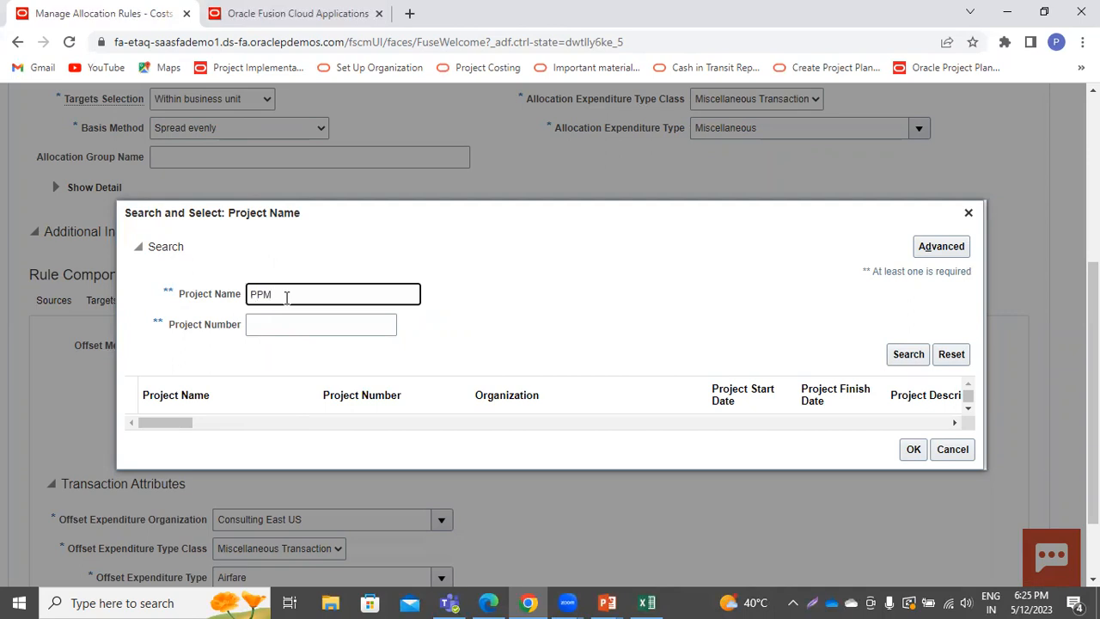
click(911, 355)
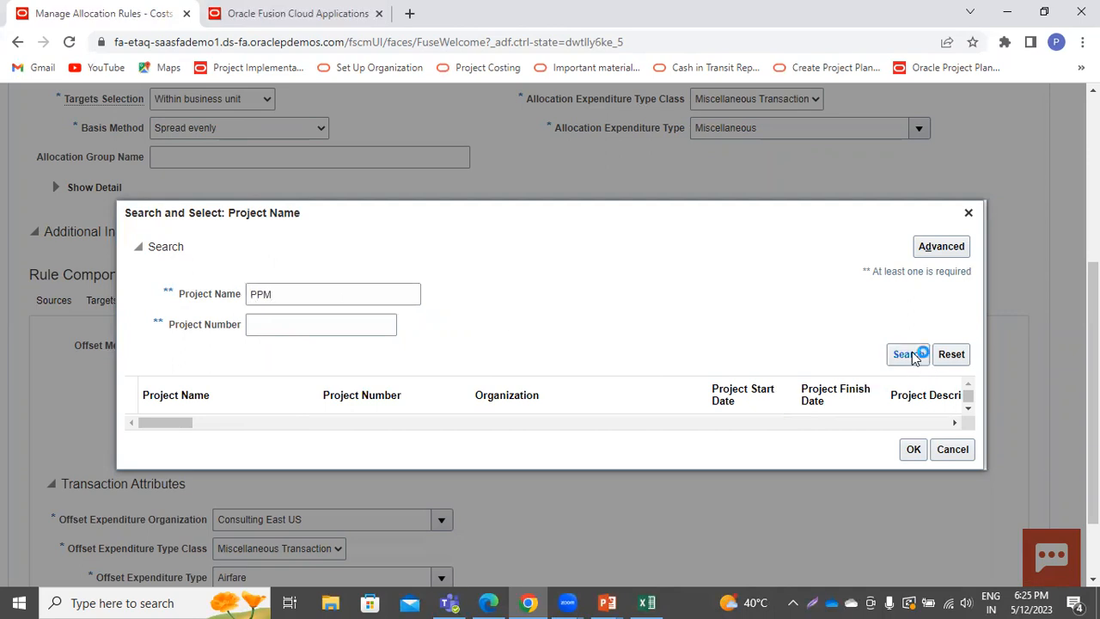
click(633, 410)
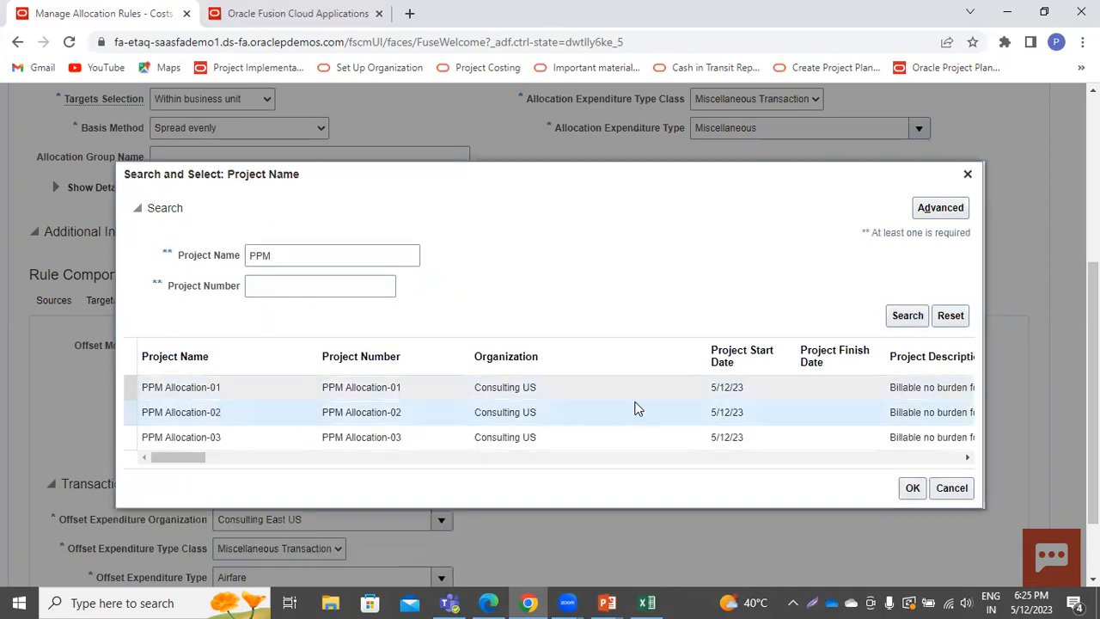
click(913, 488)
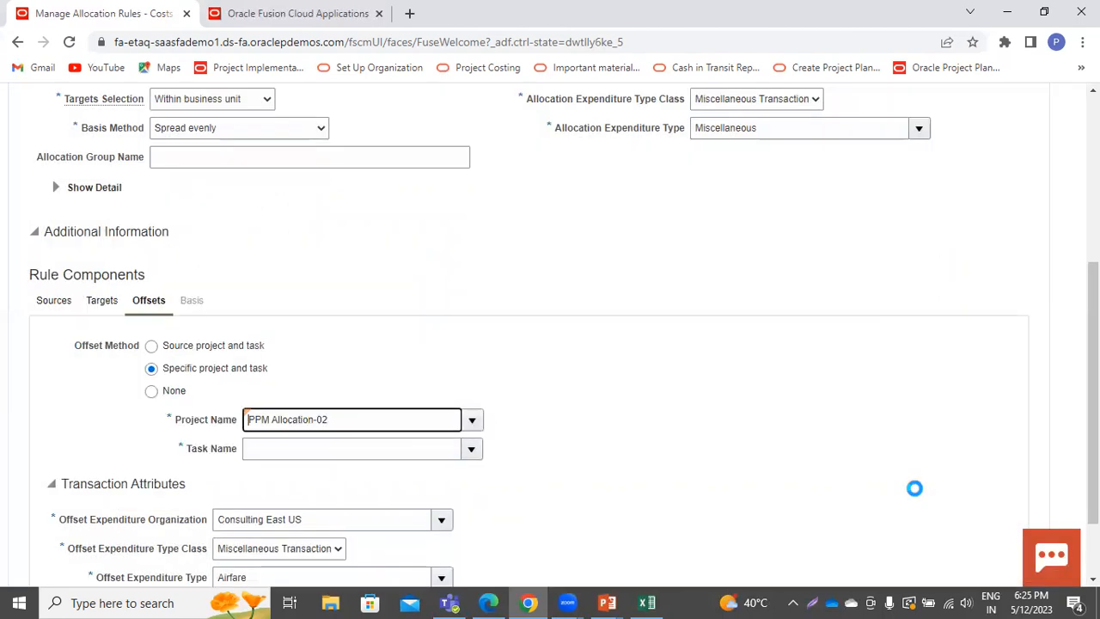
Open Project Financial Management in the second browser tab
click(292, 13)
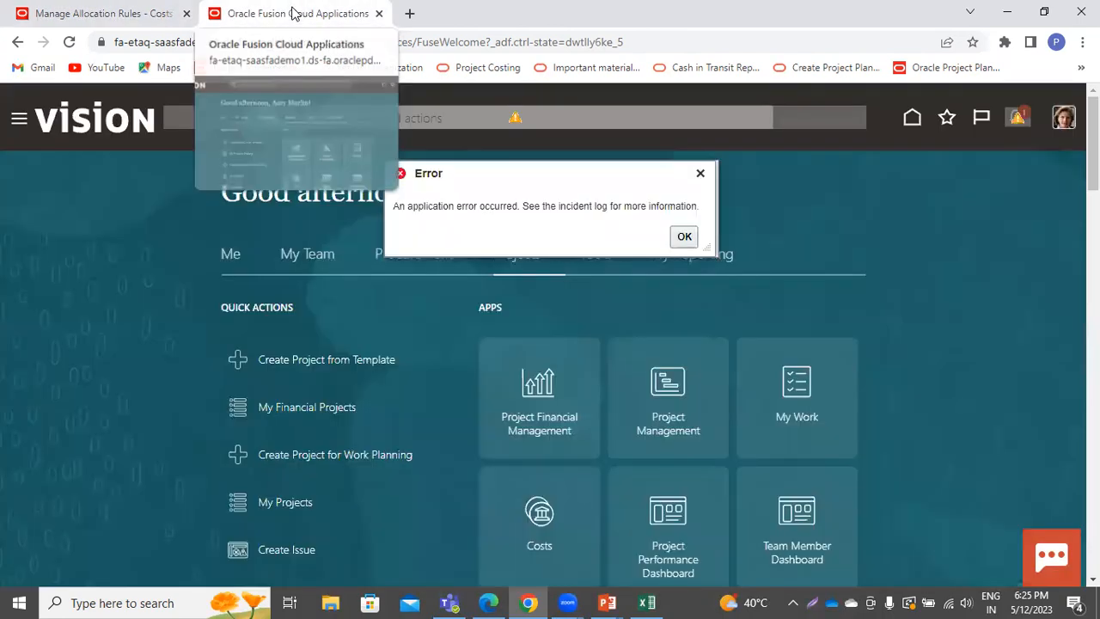
click(538, 391)
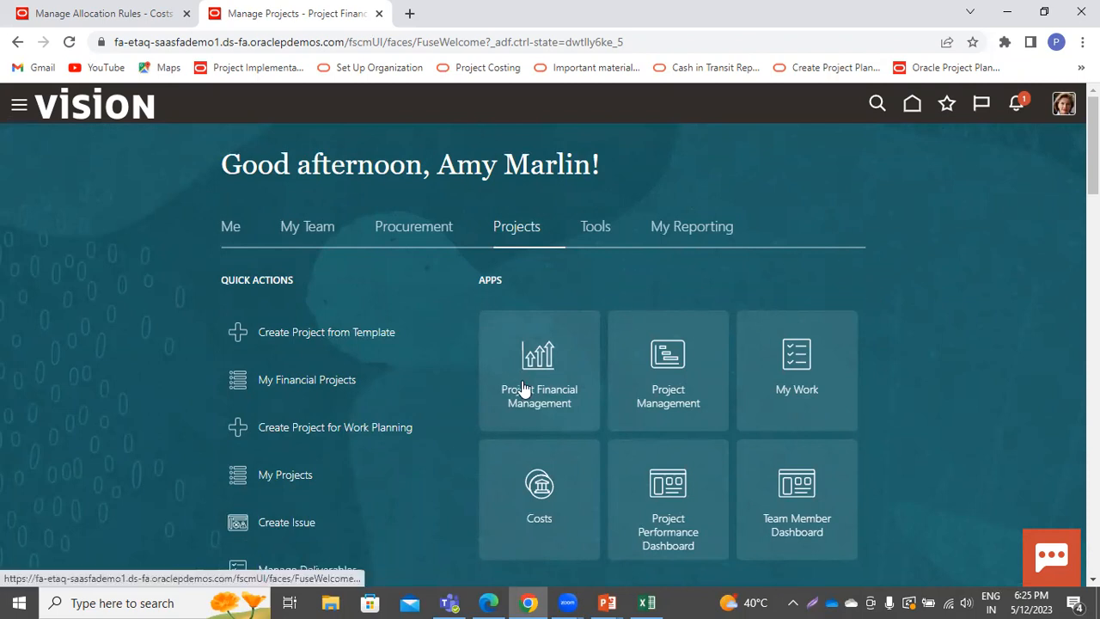
Try to duplicate the Manage Projects and Manage Allocation Rules browser tabs, and return to the rule's offsets
right_click(325, 19)
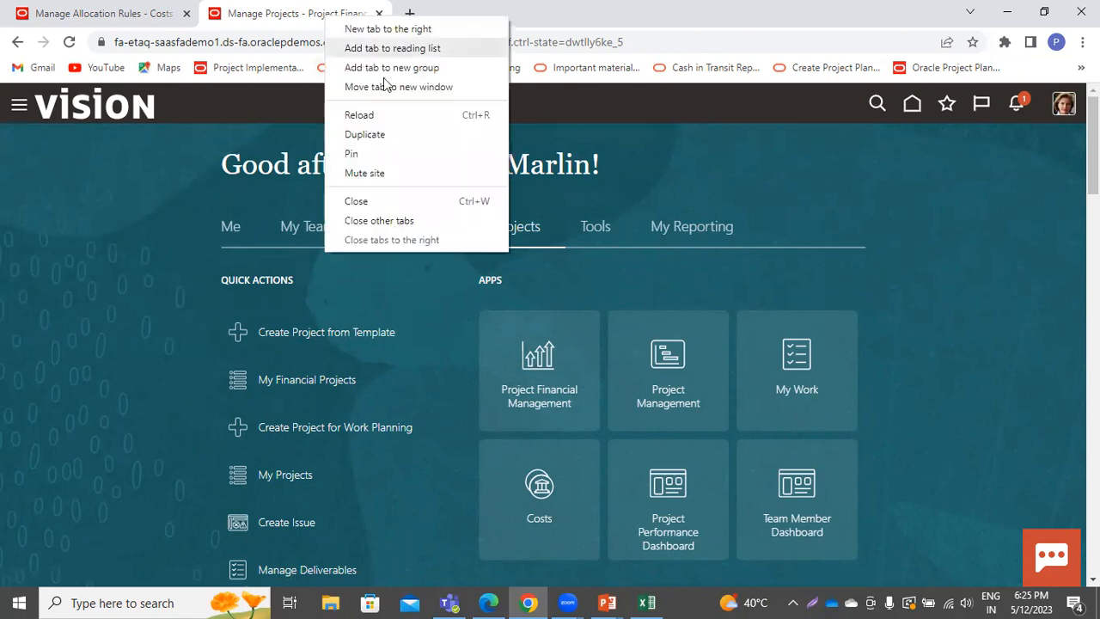
click(385, 134)
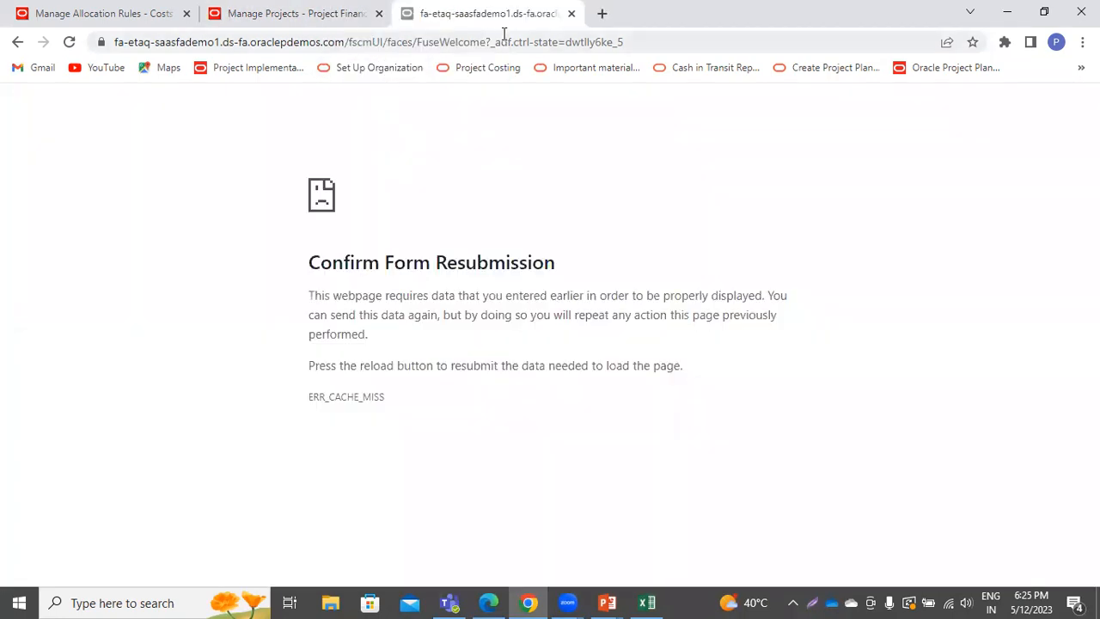
click(293, 13)
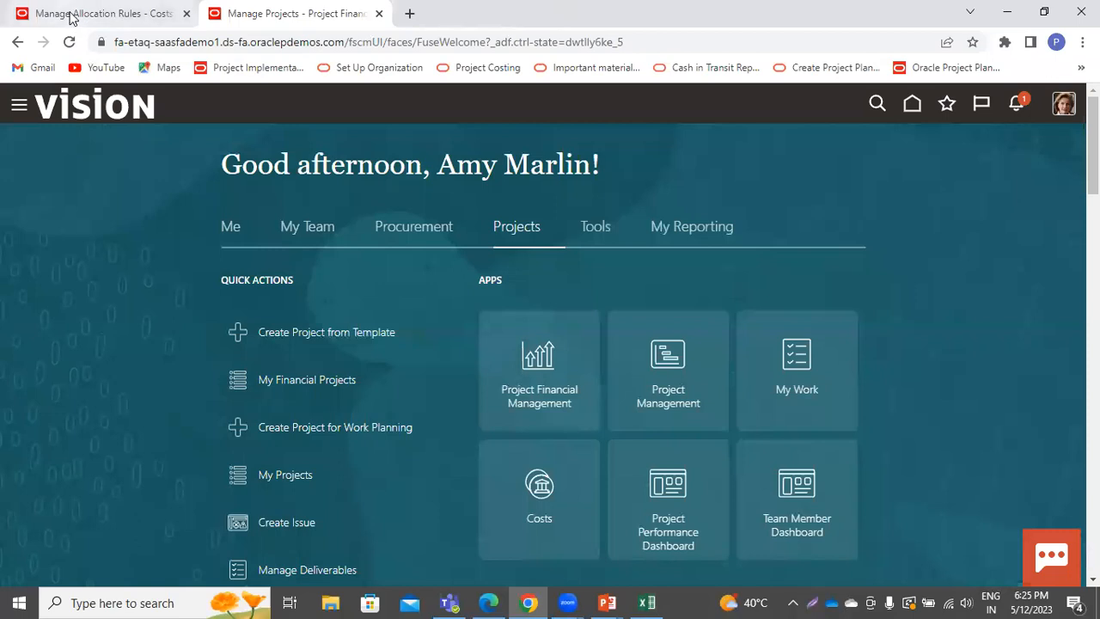
right_click(72, 17)
click(126, 132)
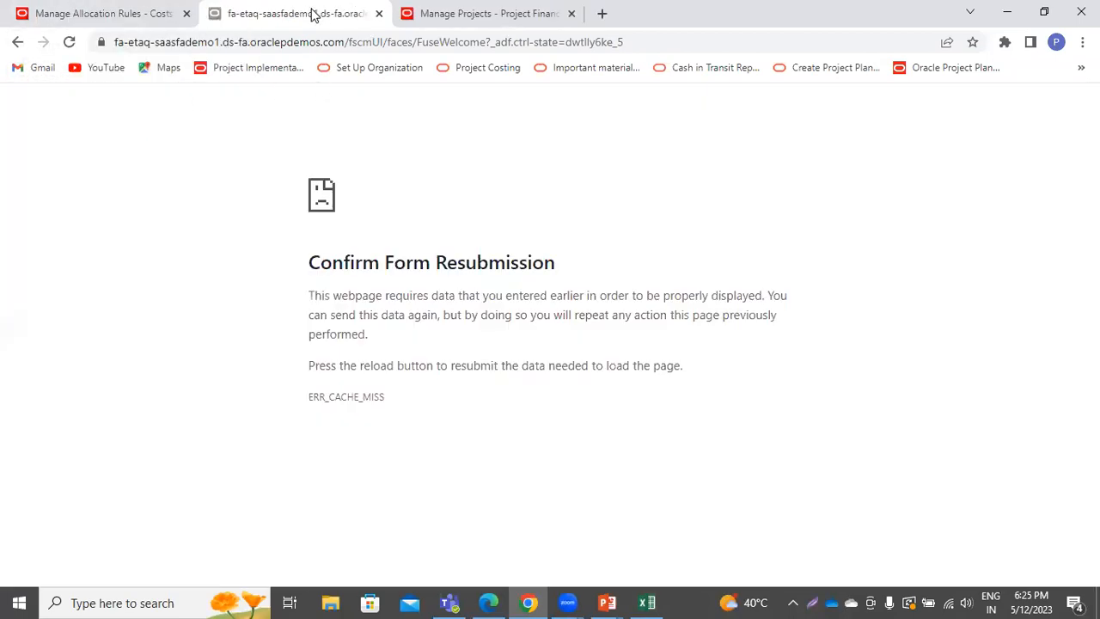
key(ctrl+Tab)
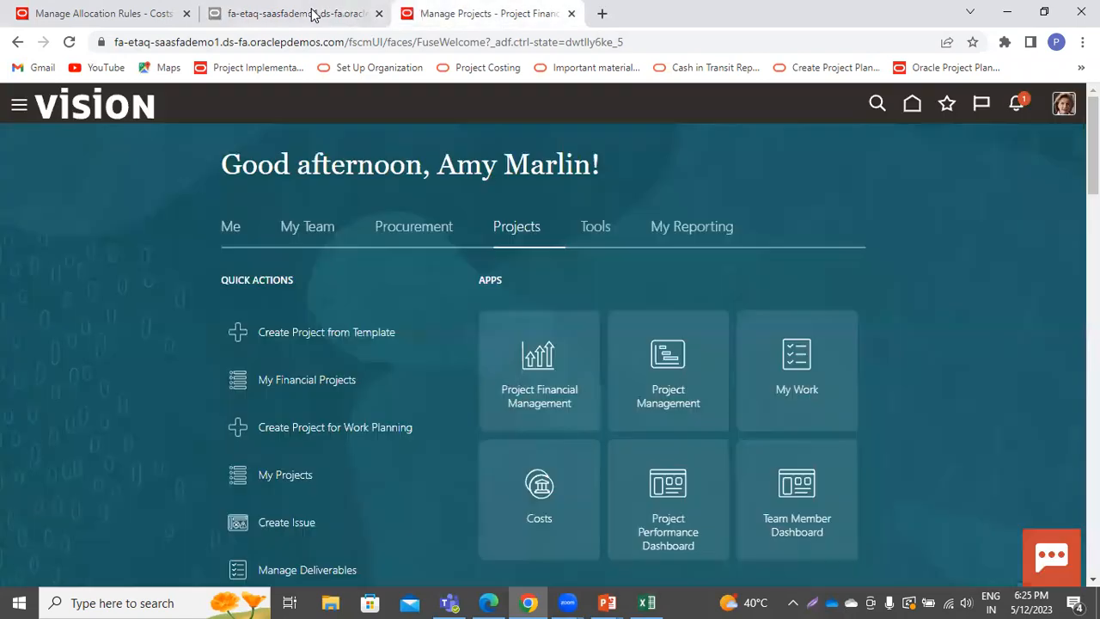
click(116, 11)
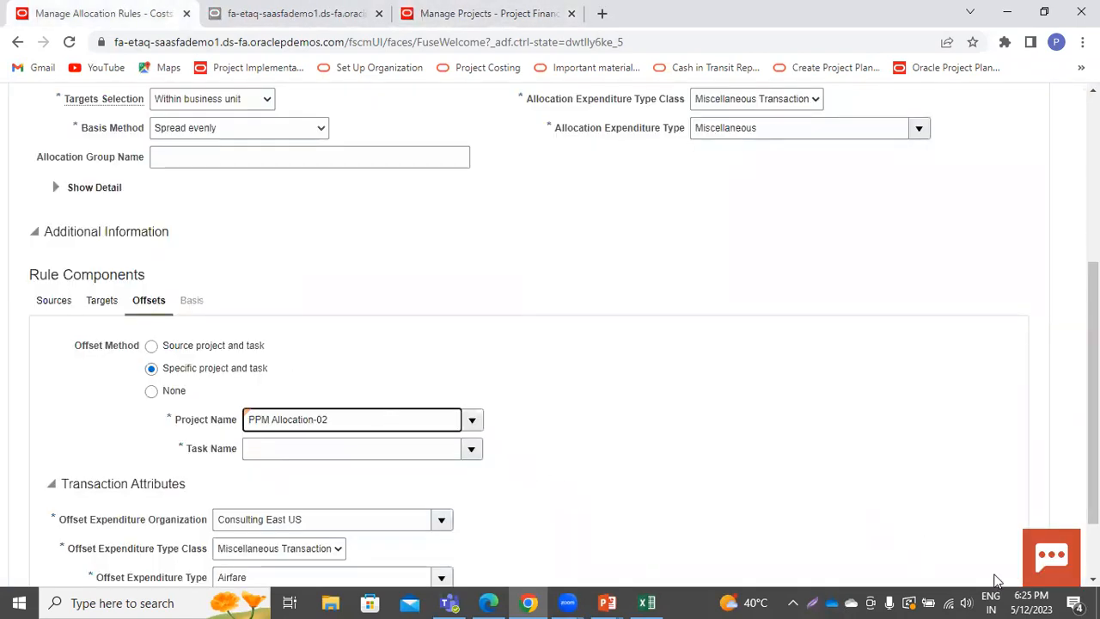
scroll(577, 302, down, 2)
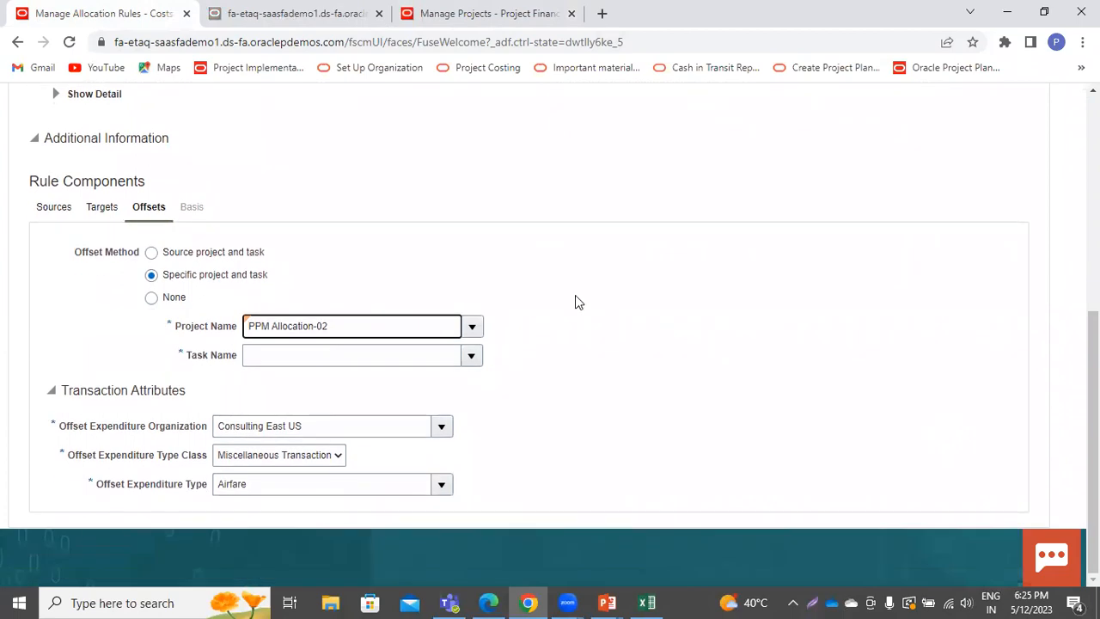
Reload the Manage Projects page in its browser tab and agree to resubmit the form data
click(439, 12)
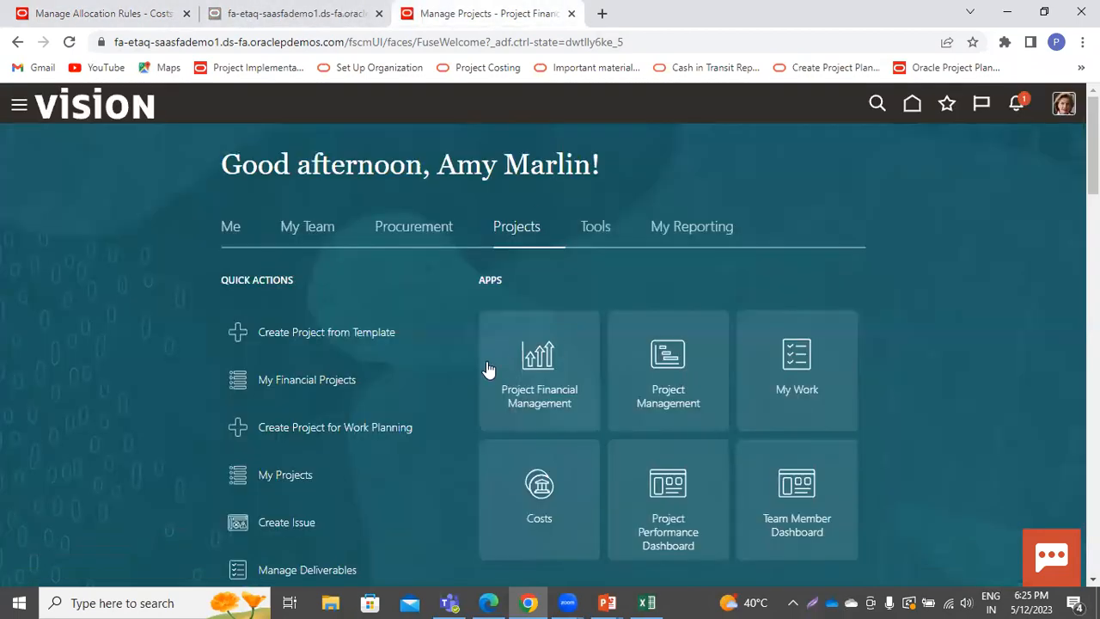
click(70, 42)
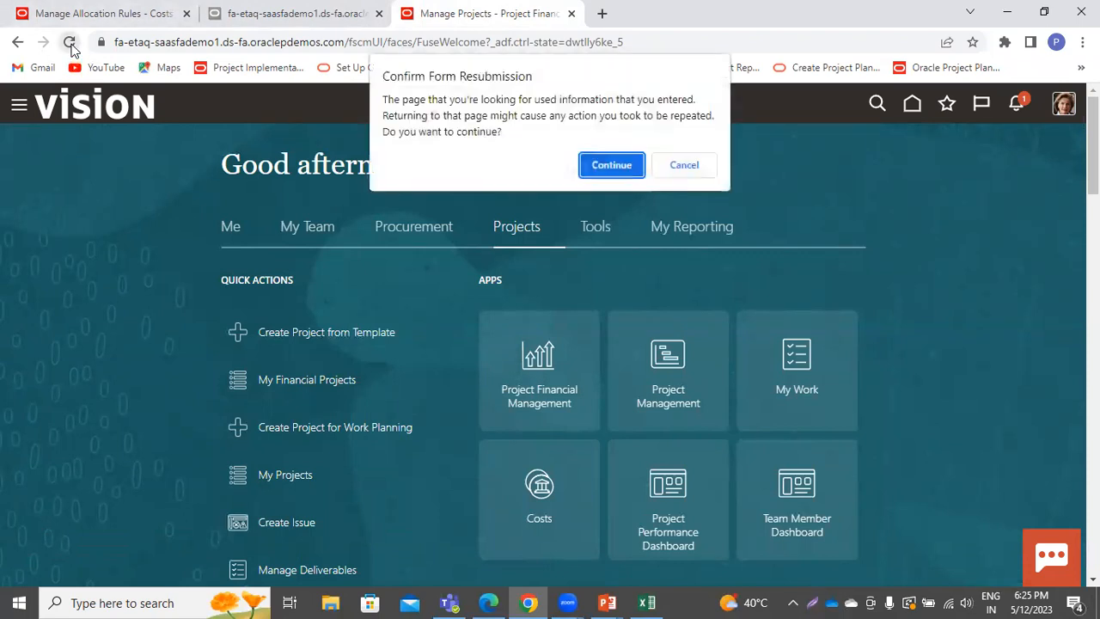
click(632, 168)
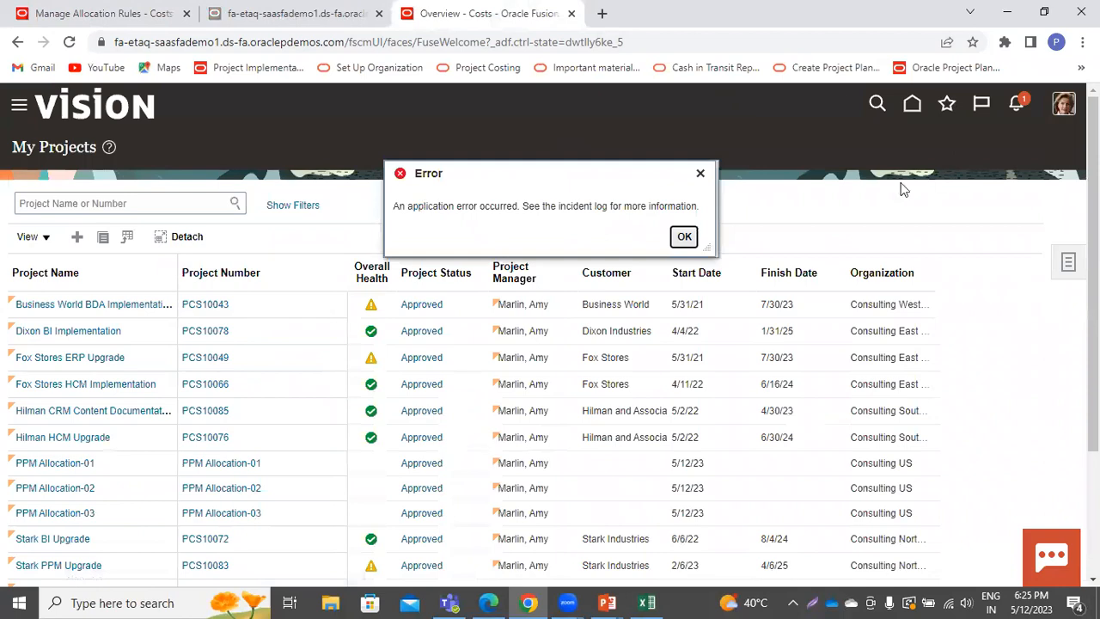
Open the financial project plan of PPM Allocation-02 and examine the planned and actual raw costs of its tasks
click(699, 174)
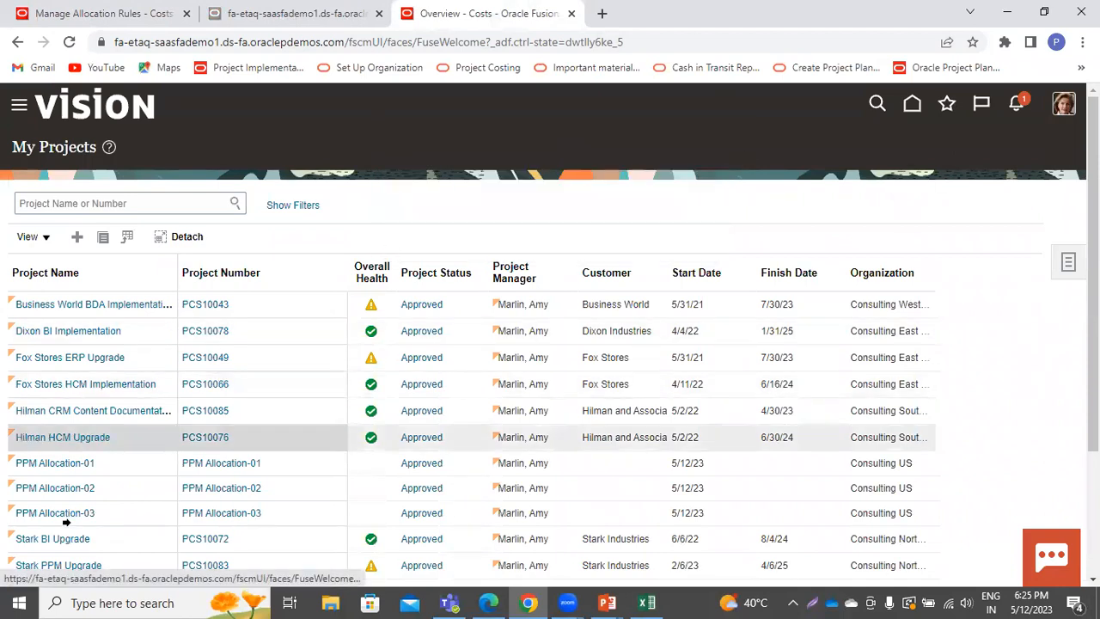
click(59, 492)
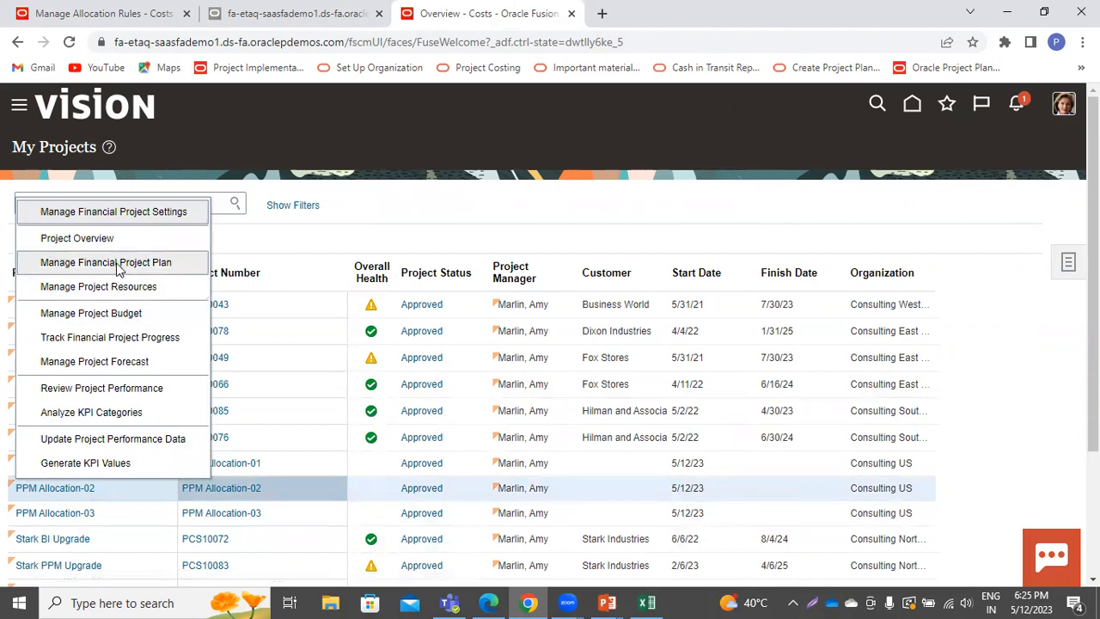
click(117, 266)
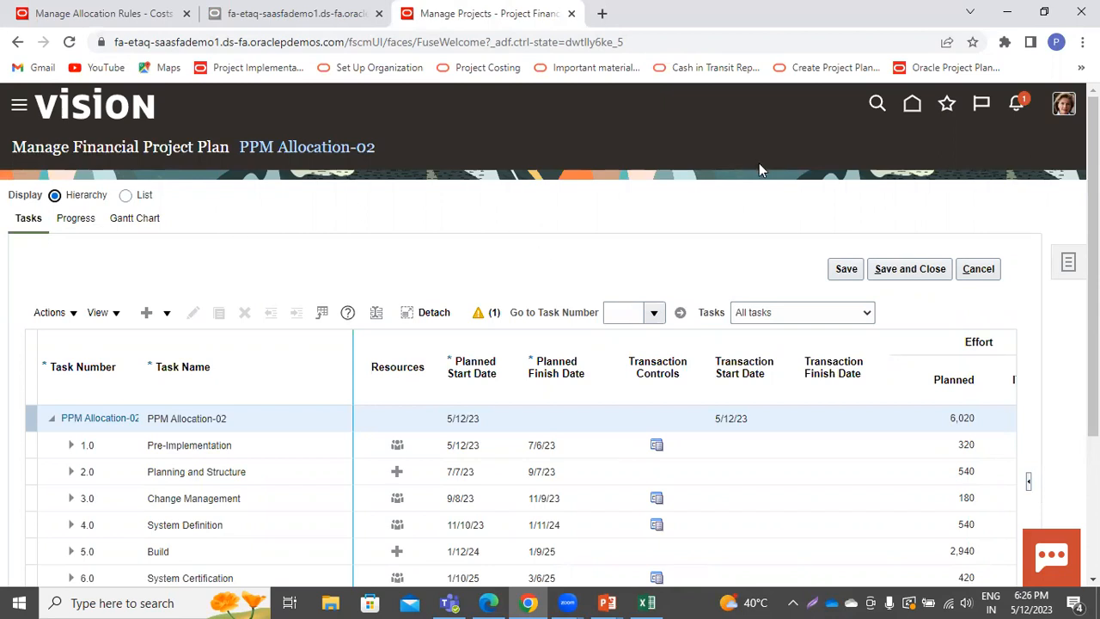
scroll(1002, 471, down, 3)
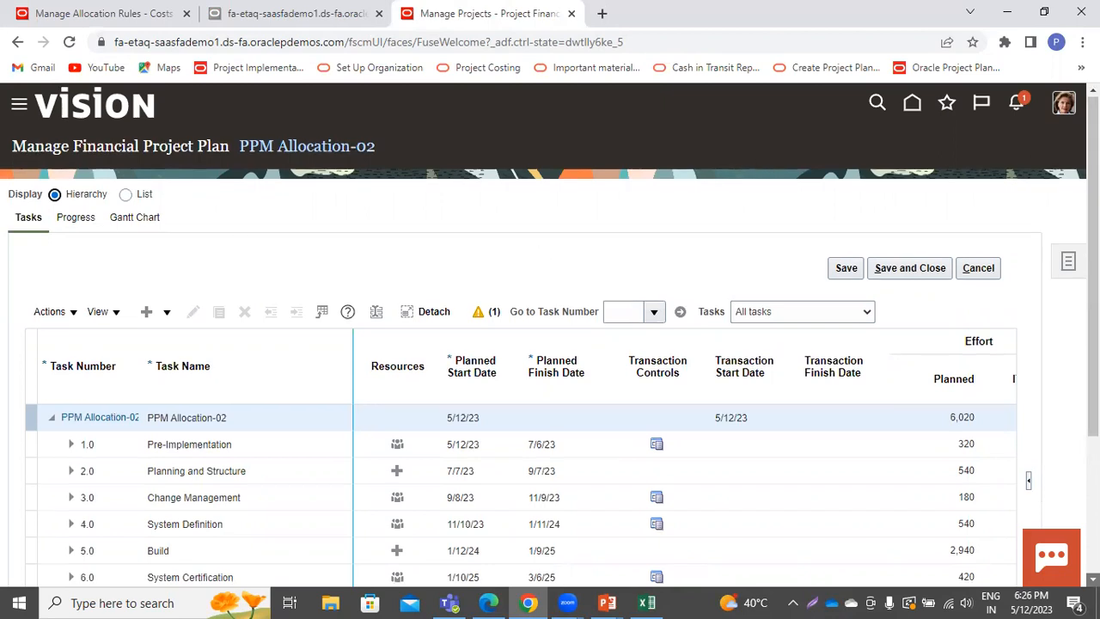
click(1009, 474)
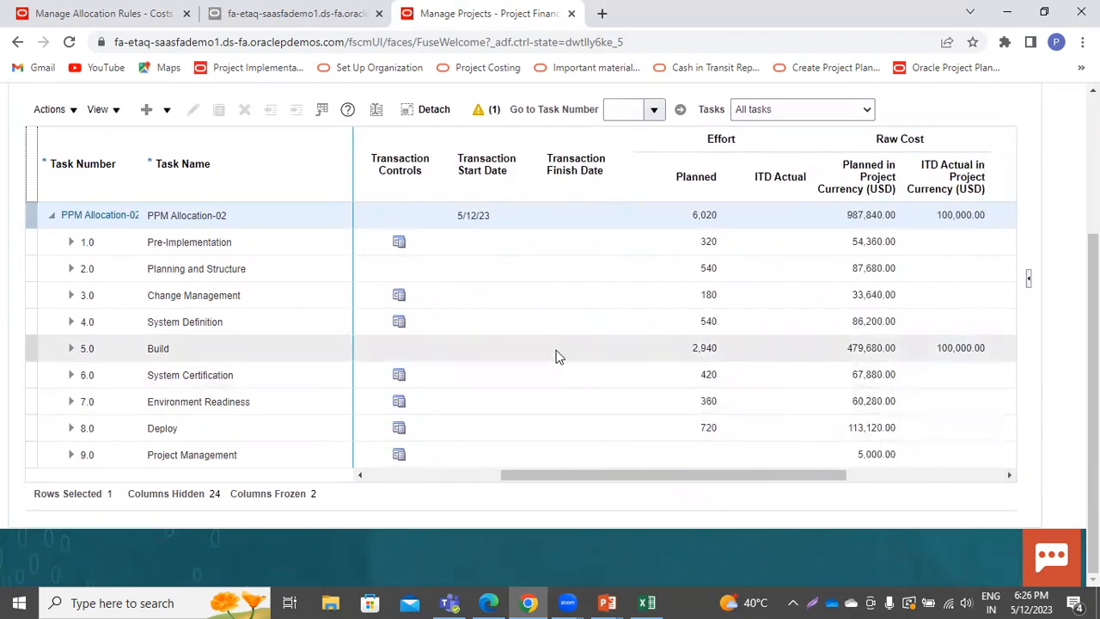
Return to the first browser tab, dismiss the error, and reopen Manage Allocation Rules through the Costs app
click(79, 13)
click(472, 357)
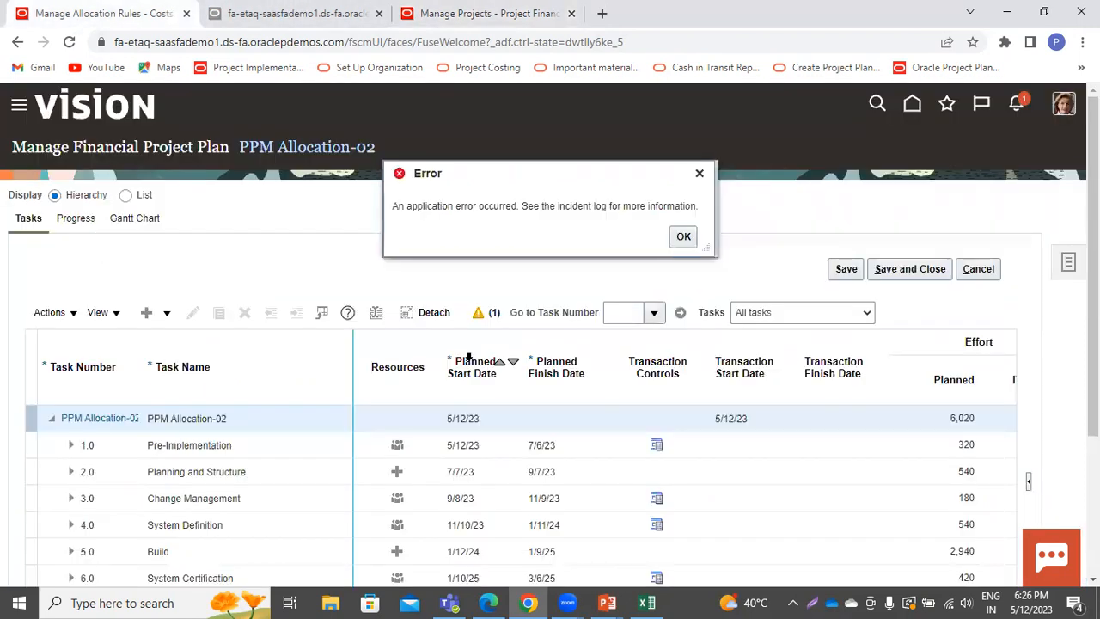
click(683, 237)
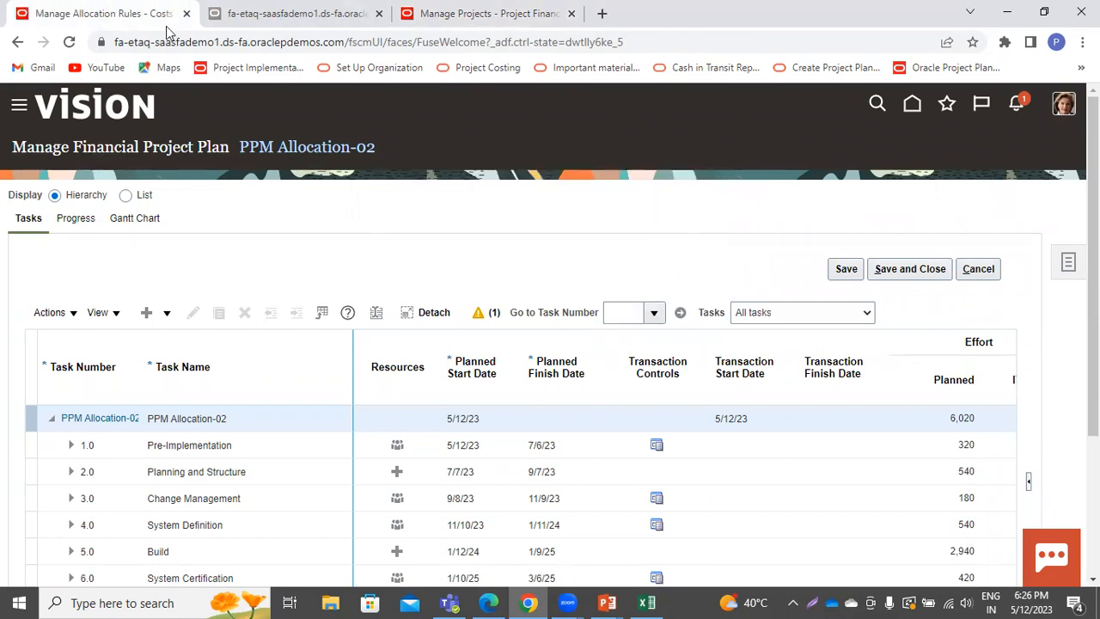
click(913, 104)
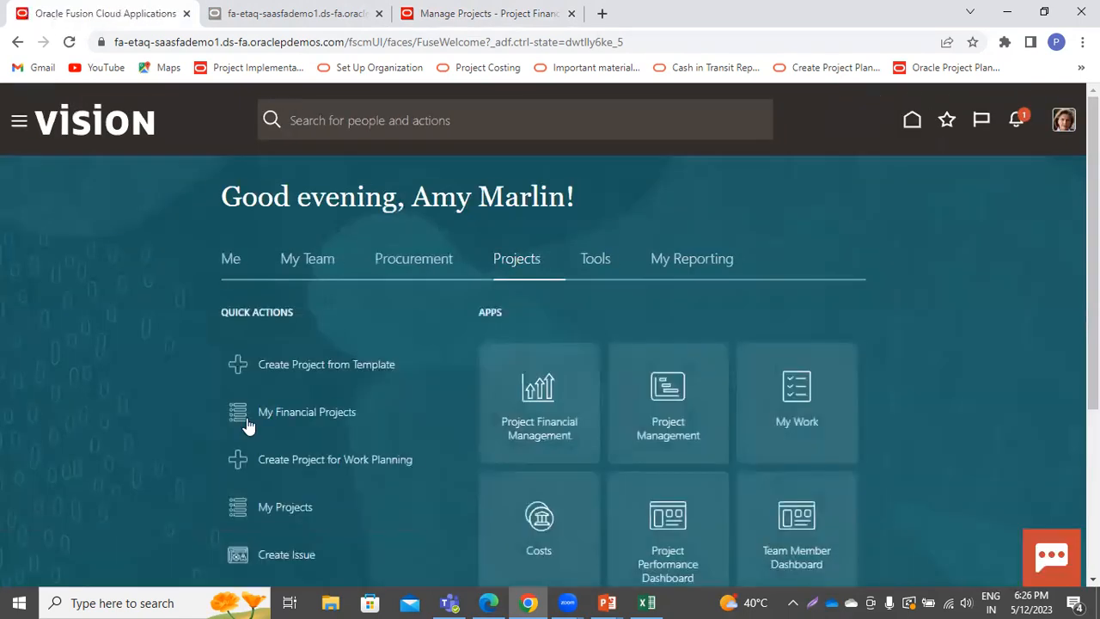
click(539, 516)
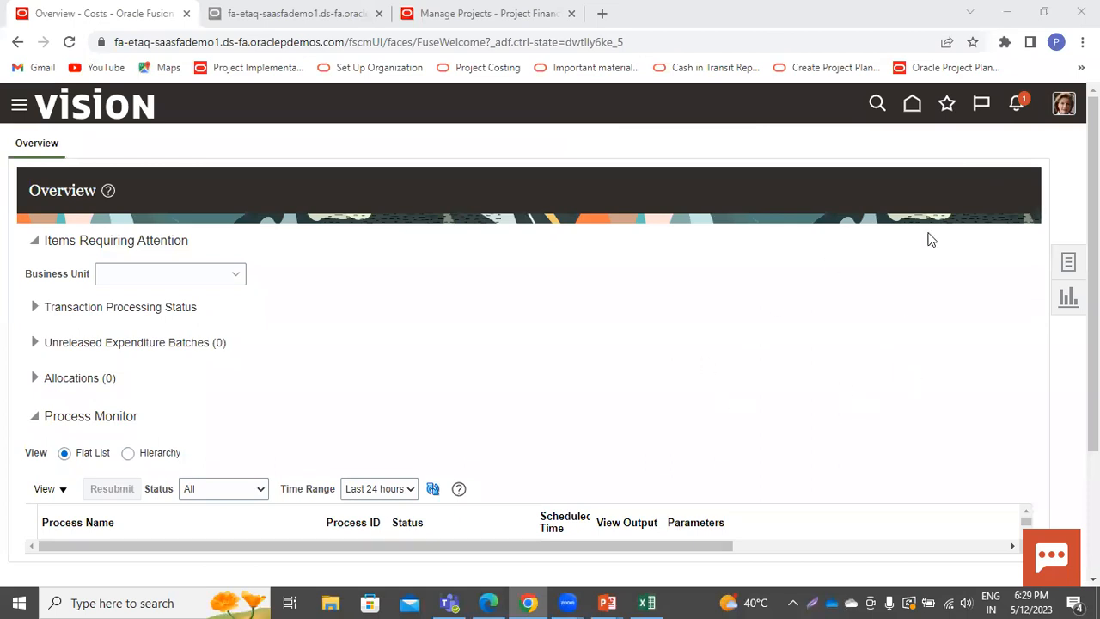
click(1068, 265)
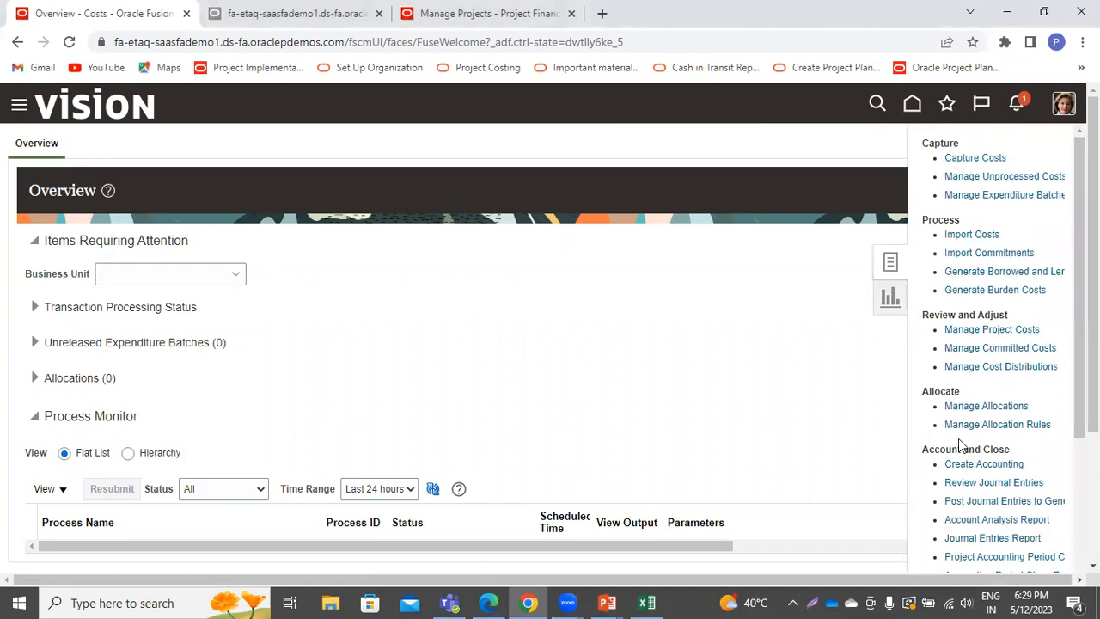
click(1002, 427)
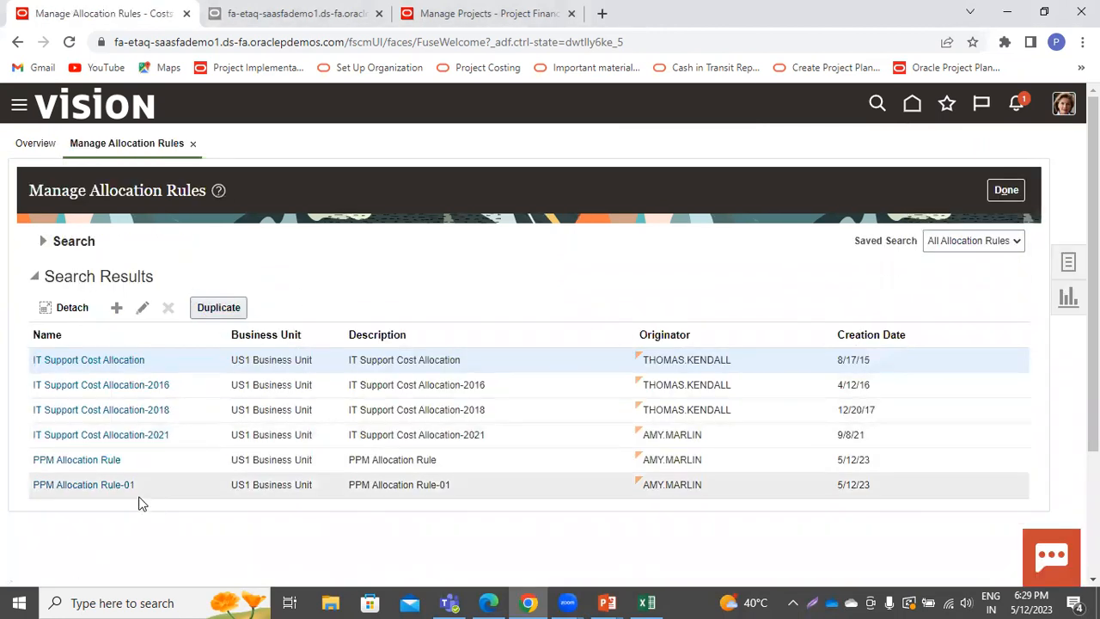
Start a new allocation rule for US1 Business Unit, using PPM Allocation Rule-S-01 as both name and description
click(118, 307)
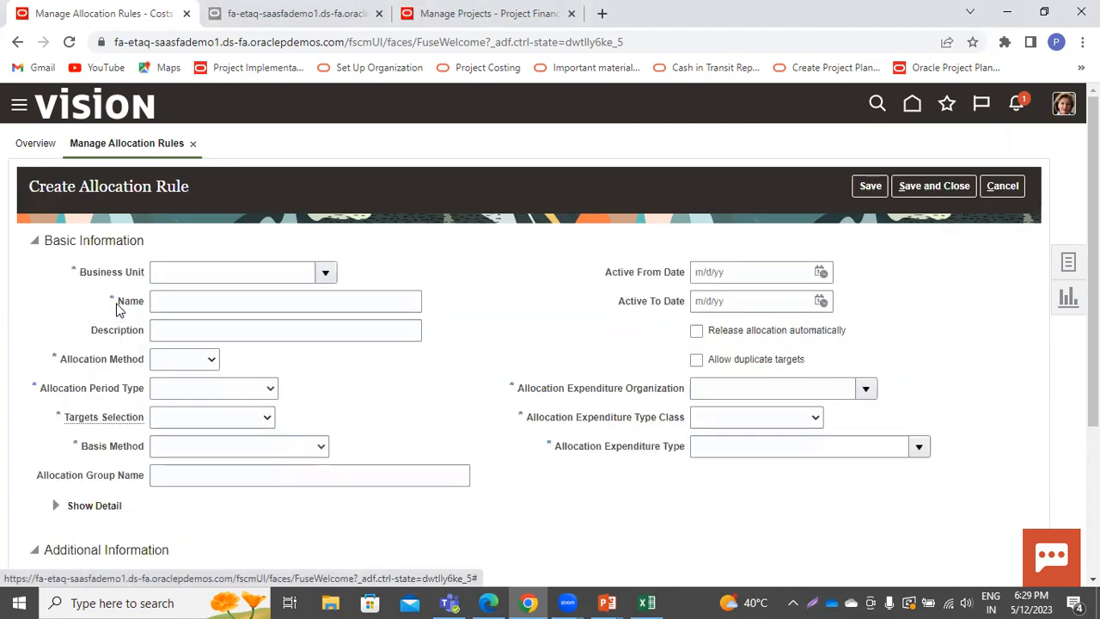
click(239, 273)
text(us)
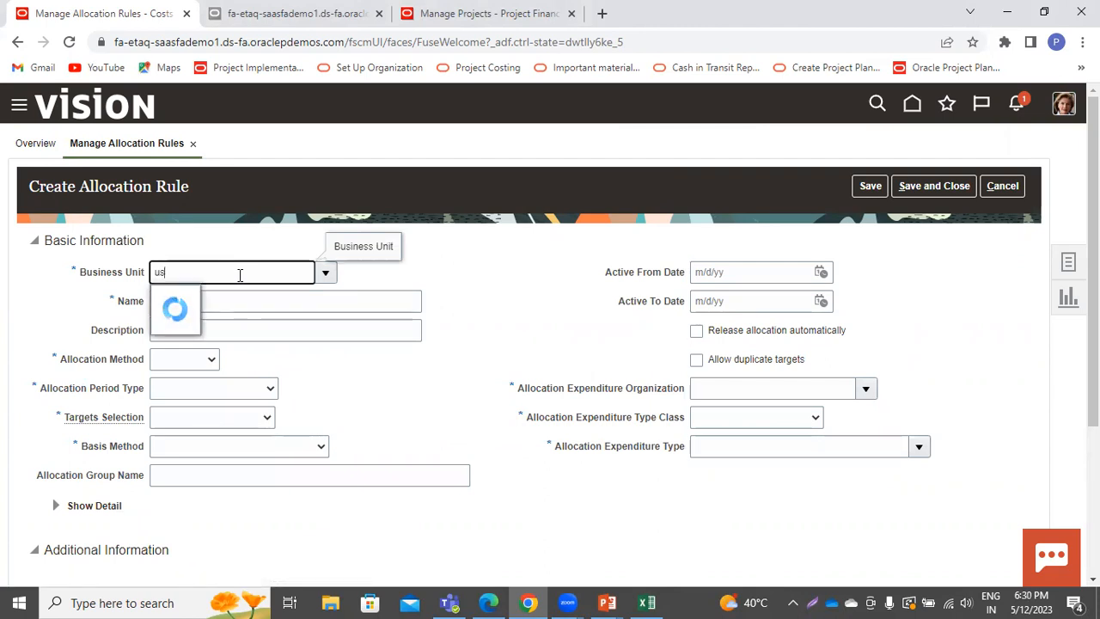
click(199, 298)
click(190, 302)
text(PPM Allocation Rule-S-01)
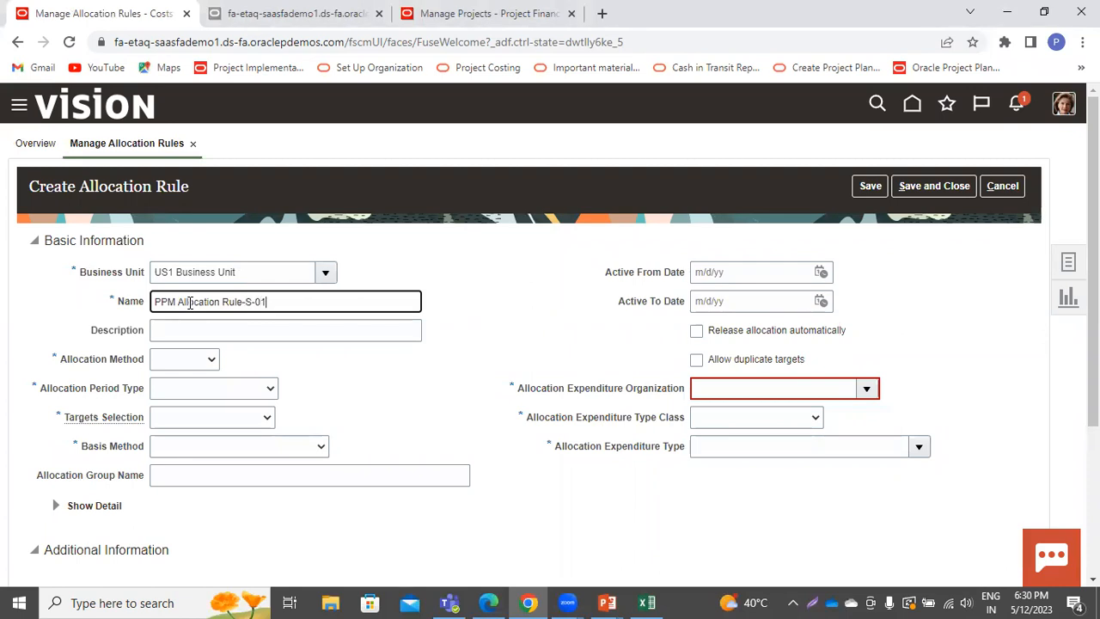
triple_click(232, 306)
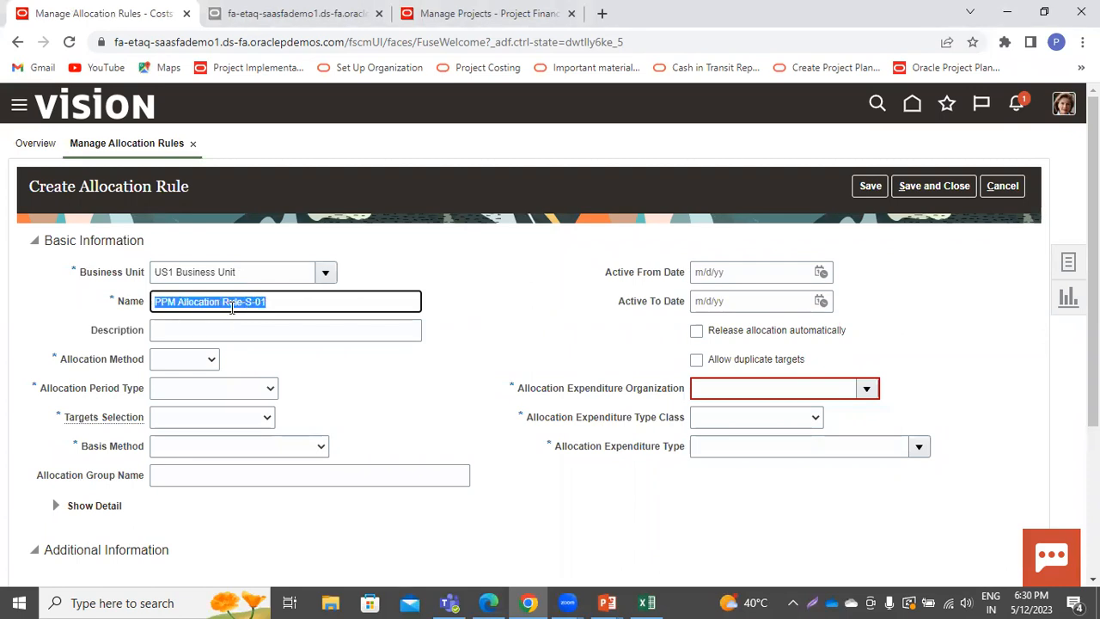
key(ctrl+c)
click(219, 334)
key(ctrl+v)
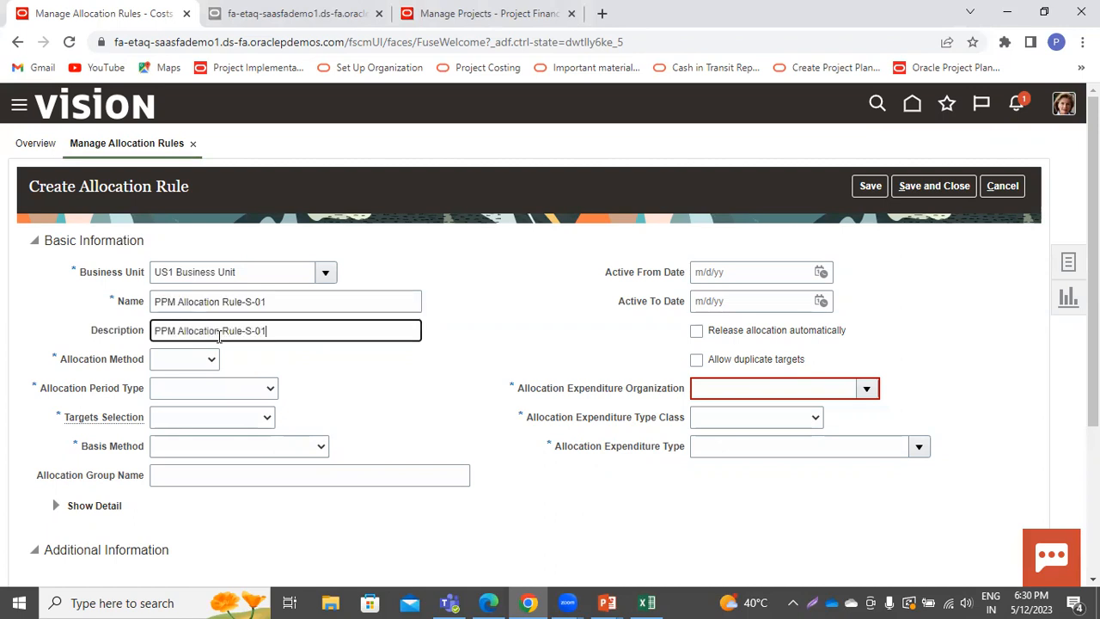
Set the allocation method to Full, period type to Accounting period, targets selection to Within business unit, and basis method to Spread evenly
click(188, 365)
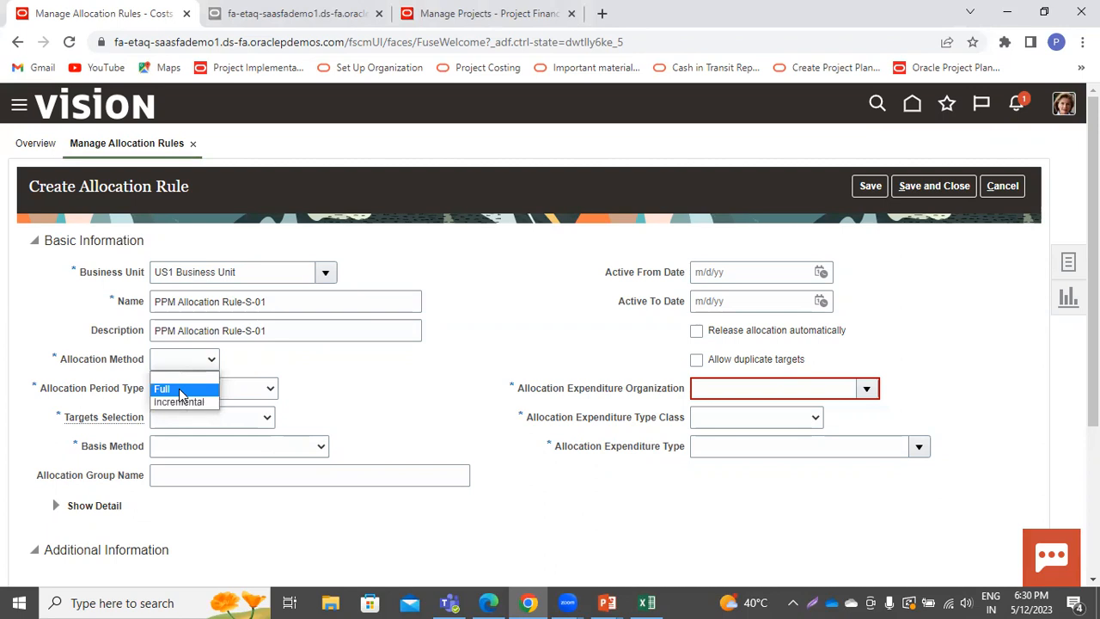
click(180, 392)
click(179, 389)
click(184, 420)
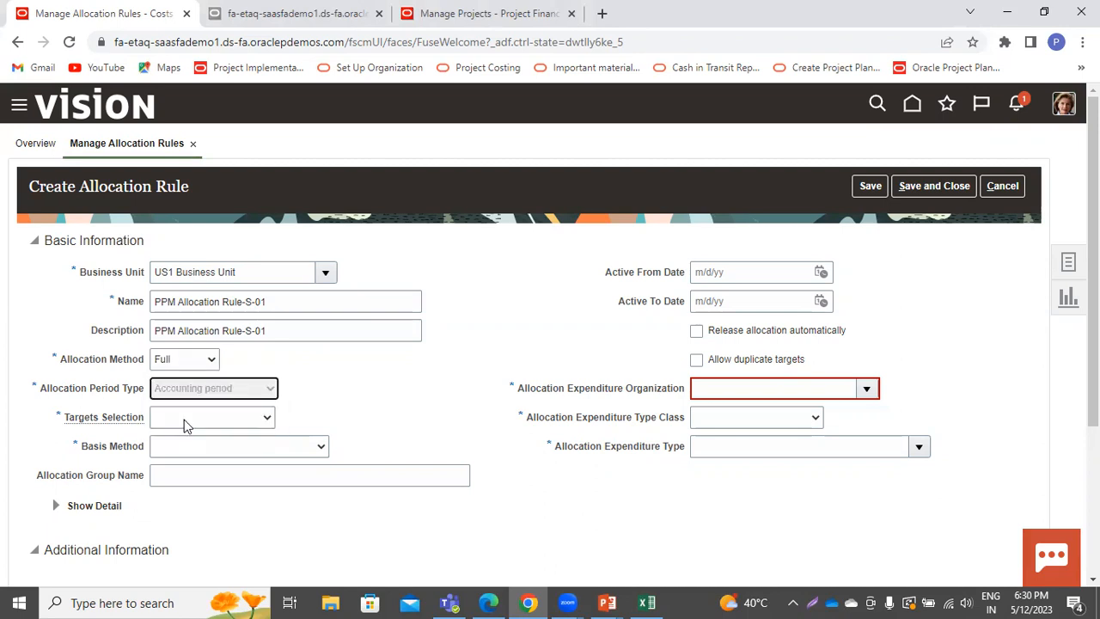
click(184, 420)
click(187, 462)
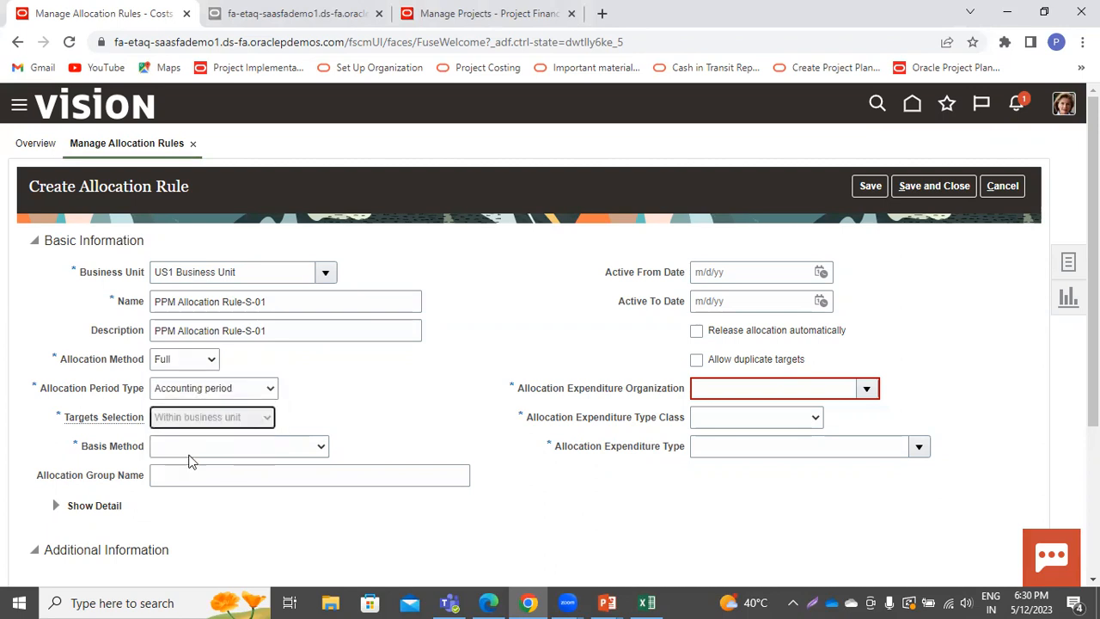
click(190, 451)
click(191, 489)
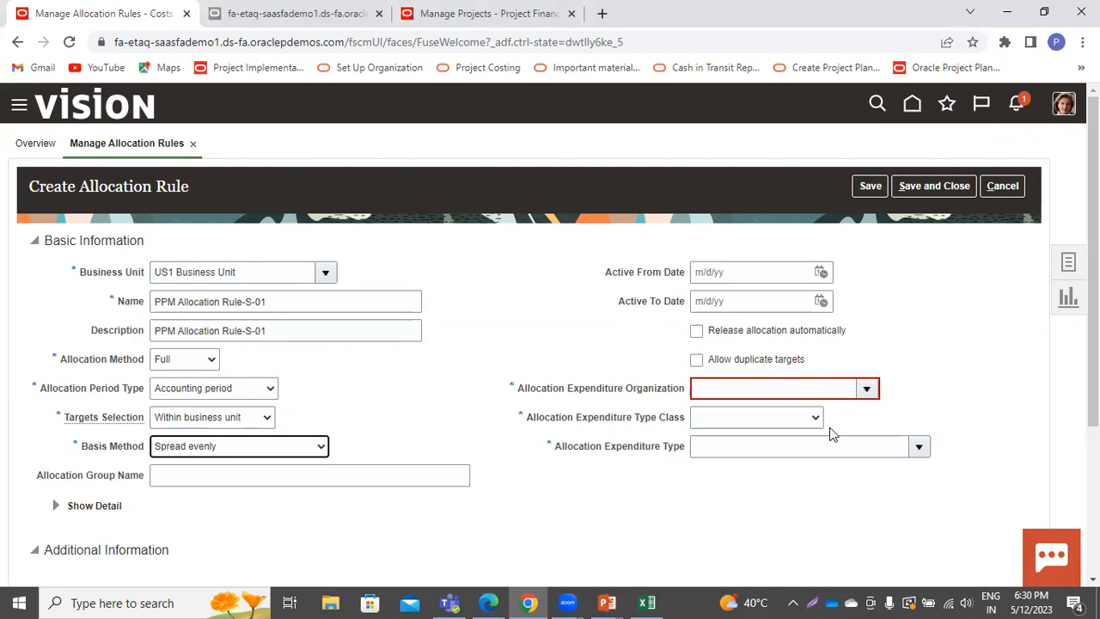
Set the allocation expenditure organization to Consulting East US, the type class to Miscellaneous Transaction, and the expenditure type to Miscellaneous
click(868, 391)
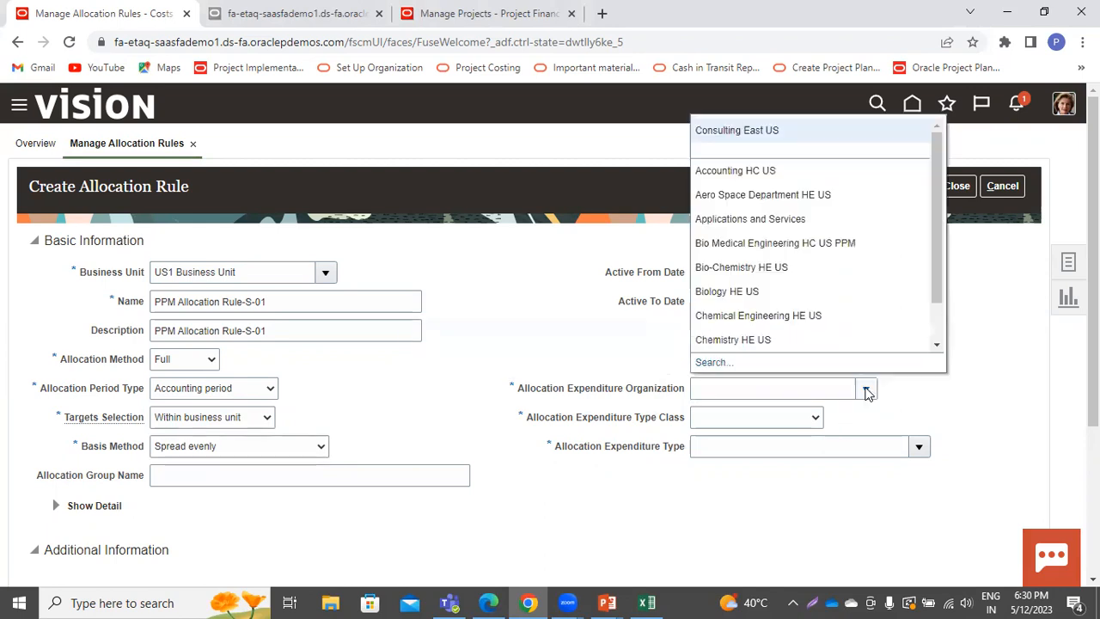
click(738, 129)
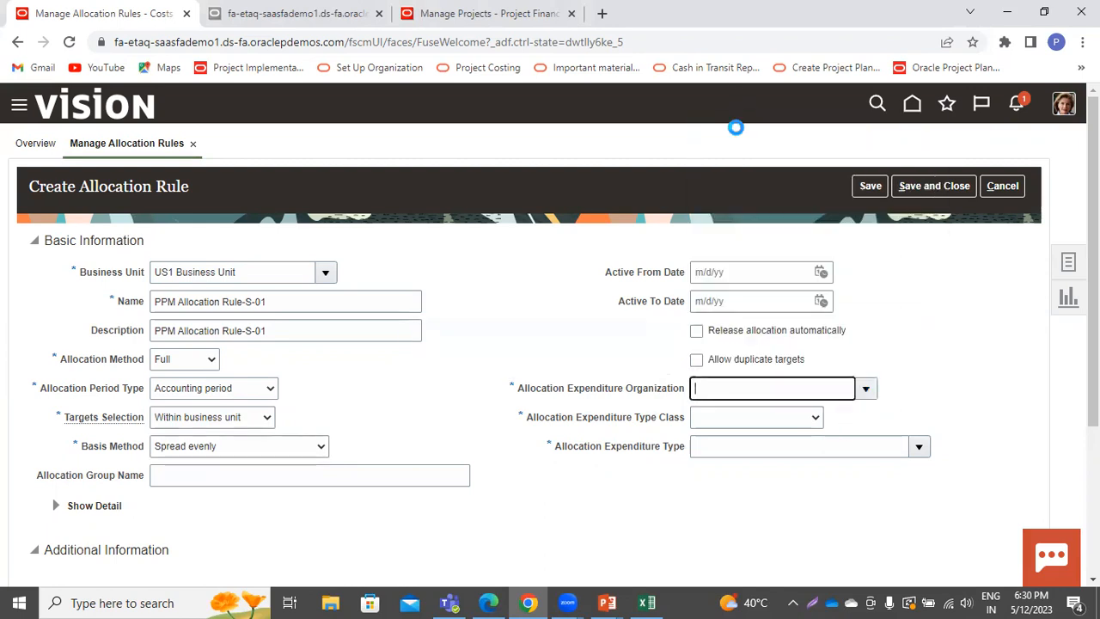
click(799, 421)
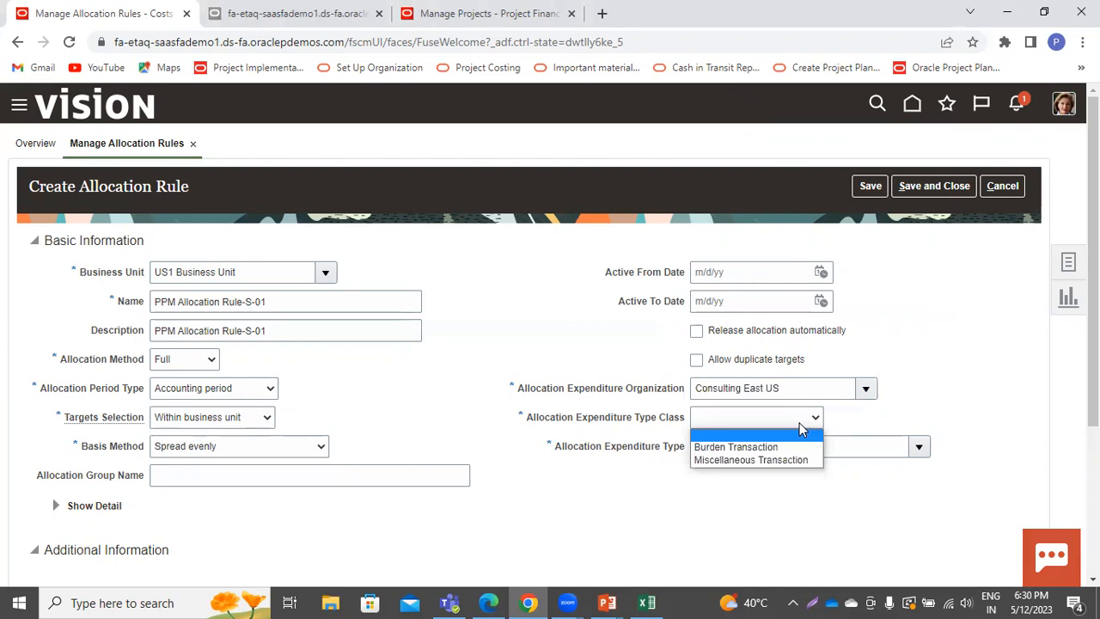
click(751, 460)
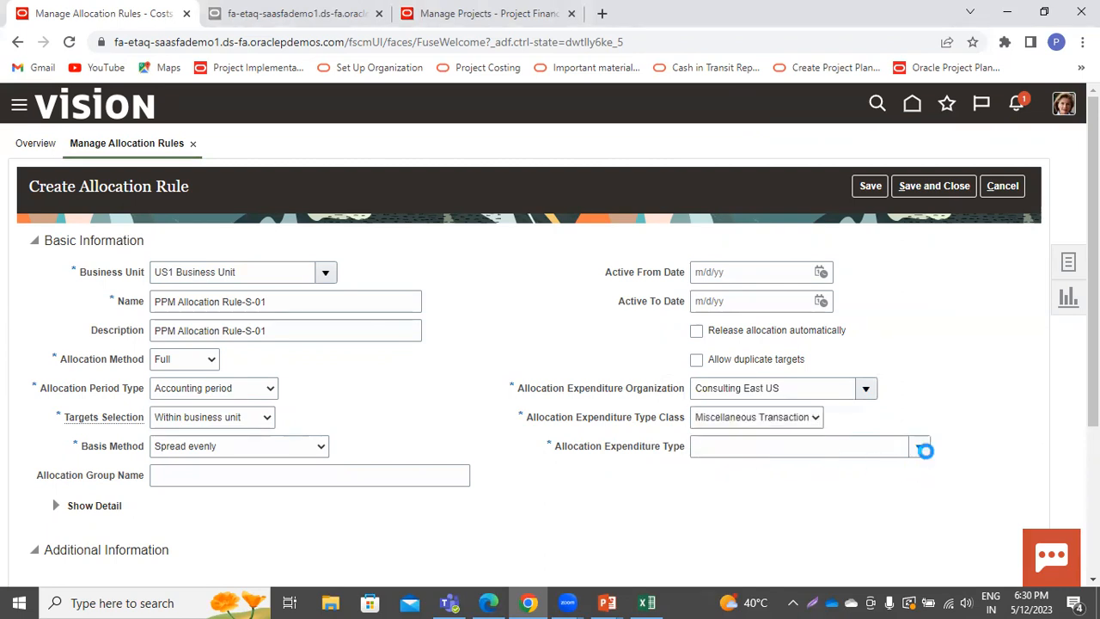
click(919, 446)
click(705, 189)
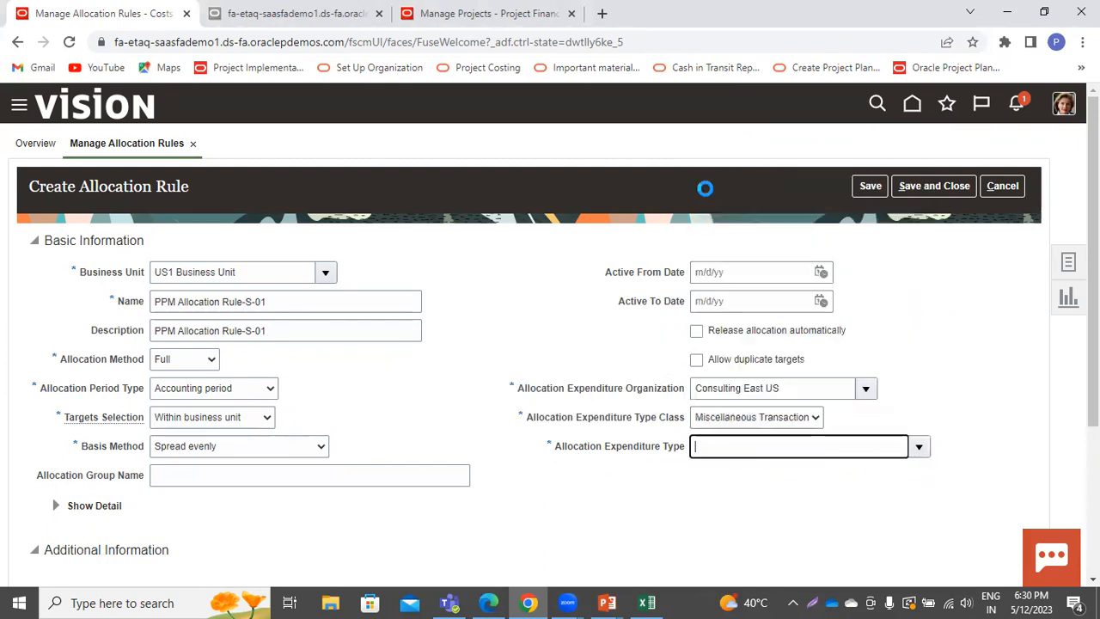
In the rule's sources, set the allocation pool percentage to 100 and the source amount class to Period-to-date
scroll(294, 536, down, 3)
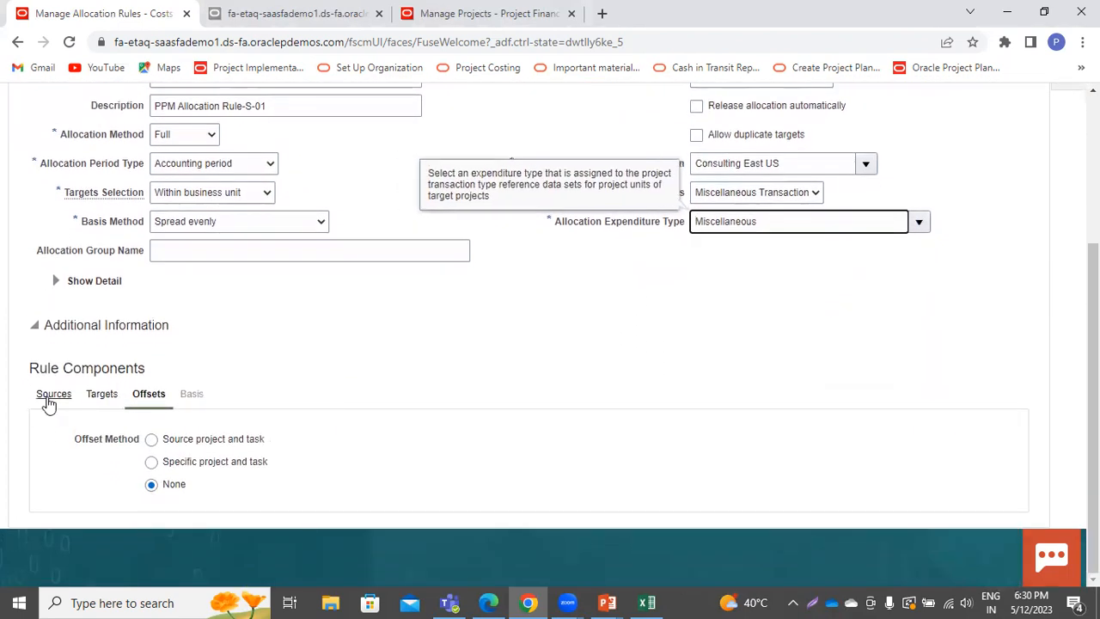
click(49, 397)
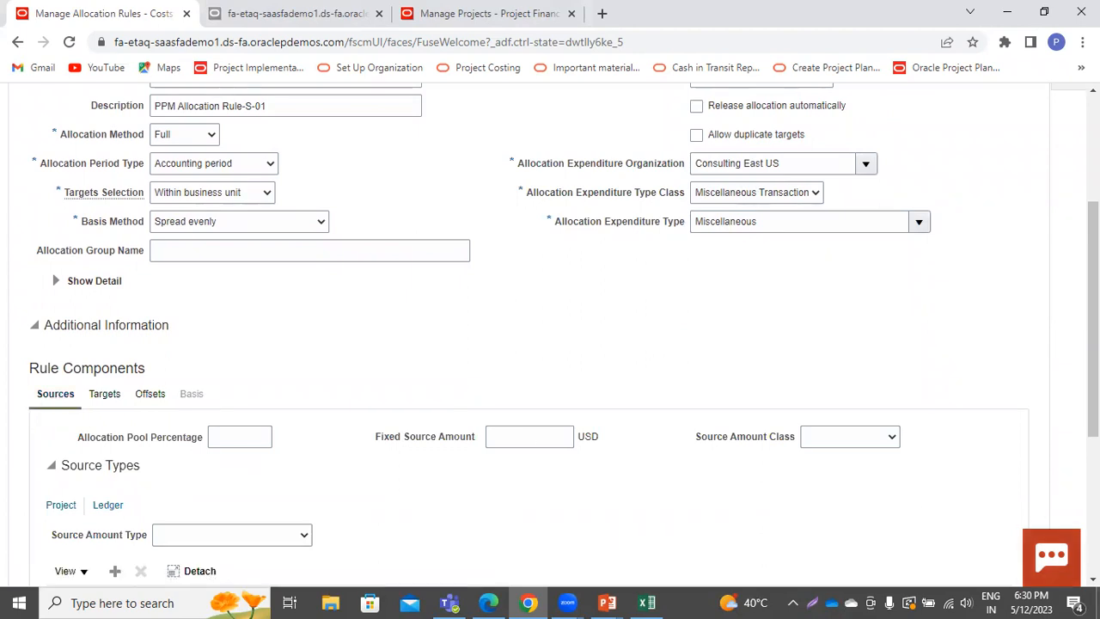
scroll(728, 533, down, 1)
scroll(550, 336, down, 3)
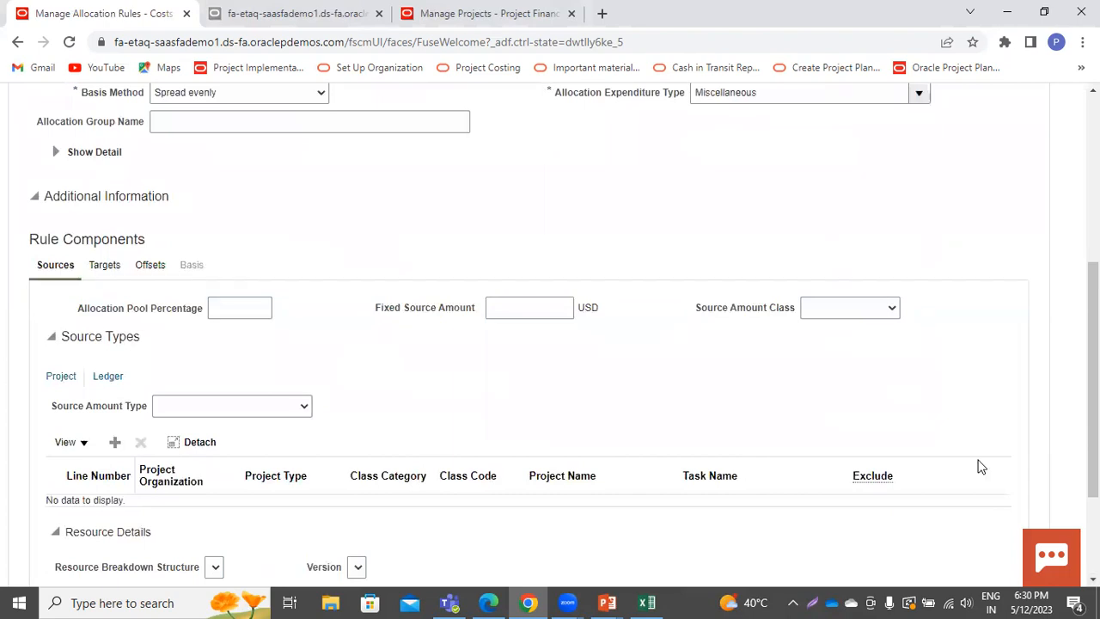
click(222, 311)
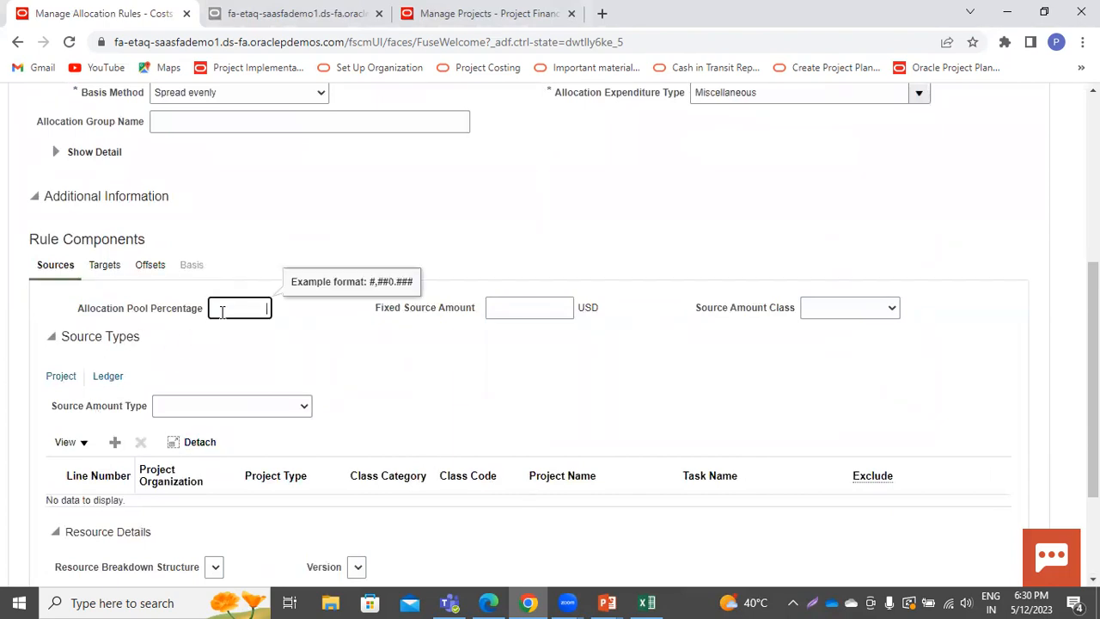
key(Tab)
key(Tab)
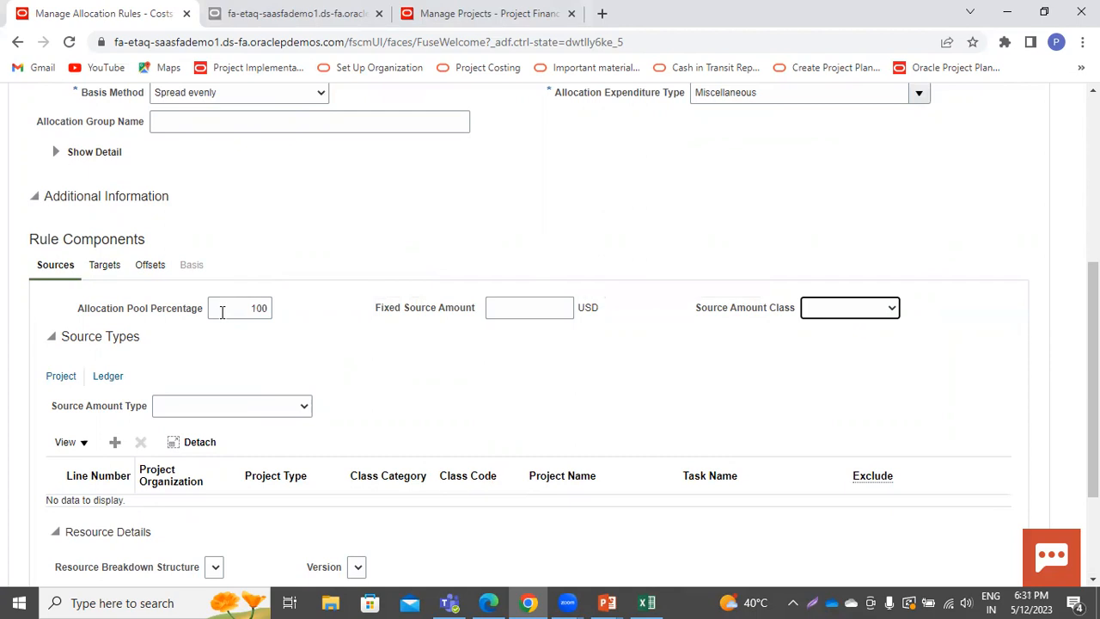
key(Down)
key(Down)
key(Tab)
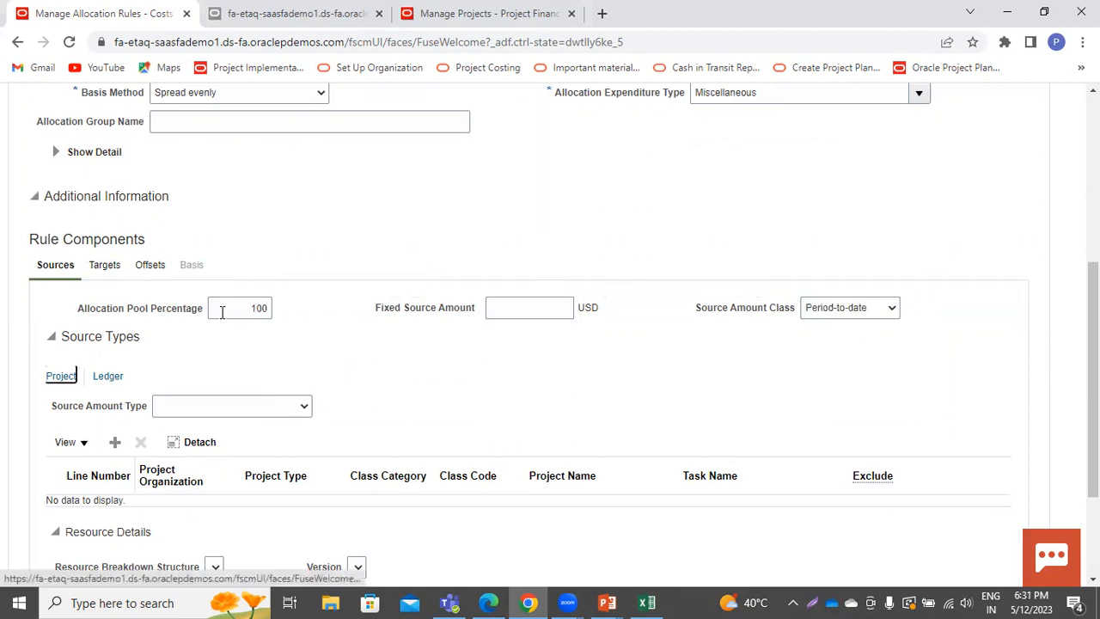
Set the source amount type to Total raw cost and add a project source line for PPM Allocation-01
click(245, 406)
click(203, 498)
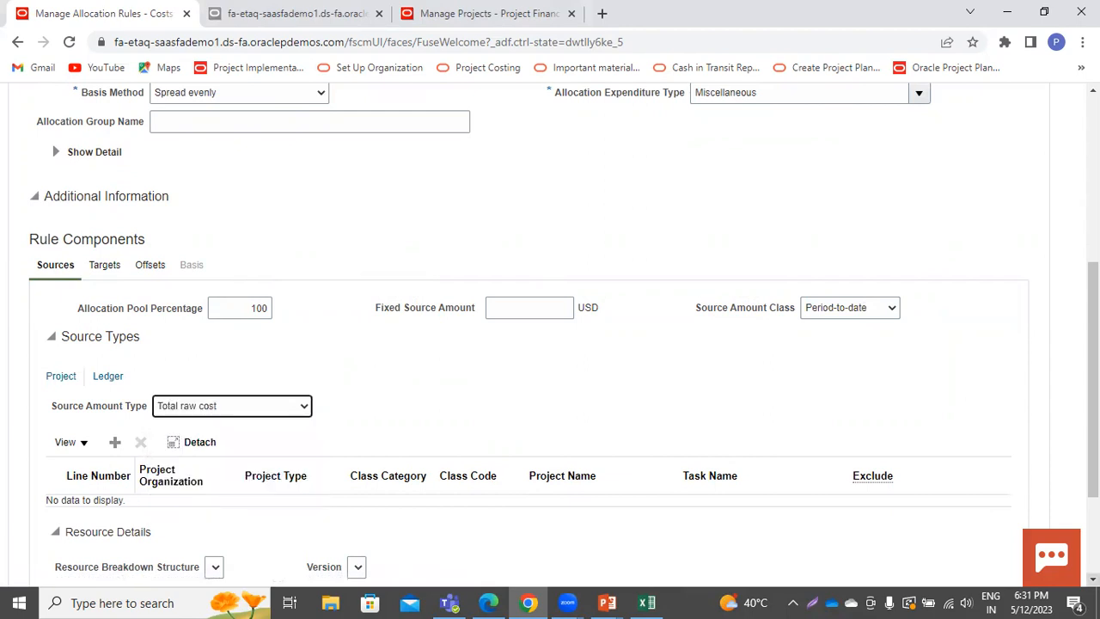
scroll(210, 283, down, 2)
click(115, 313)
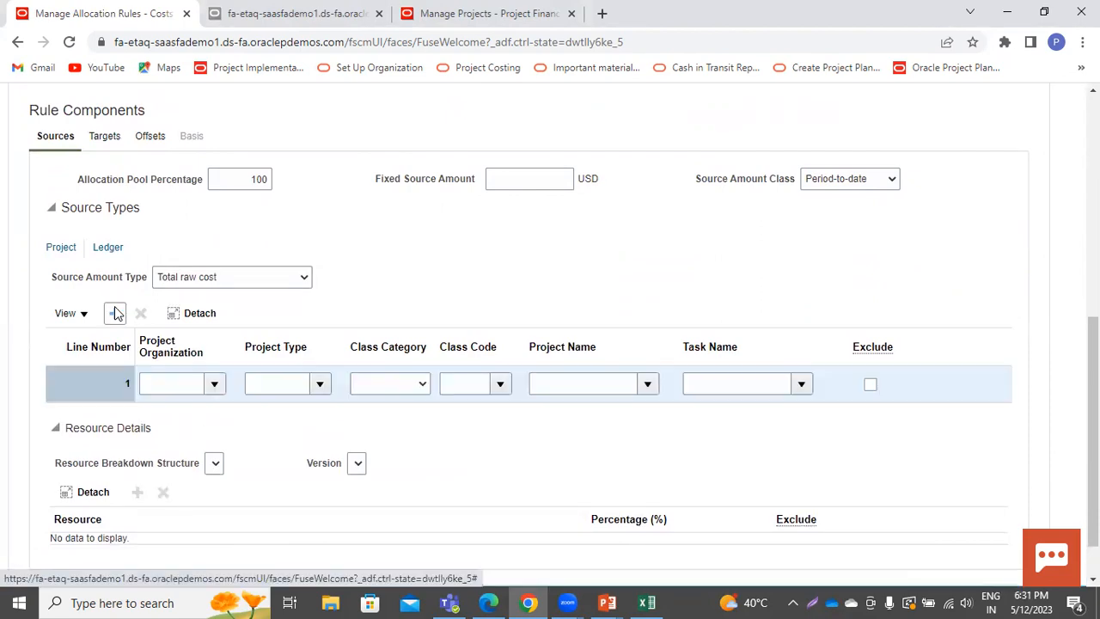
click(649, 385)
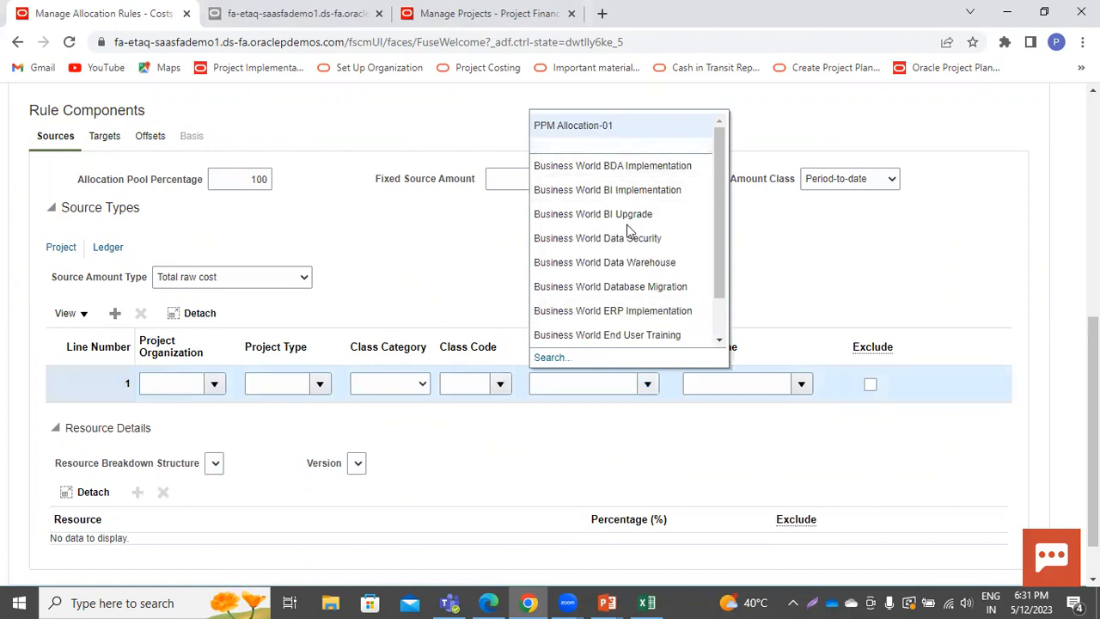
click(606, 127)
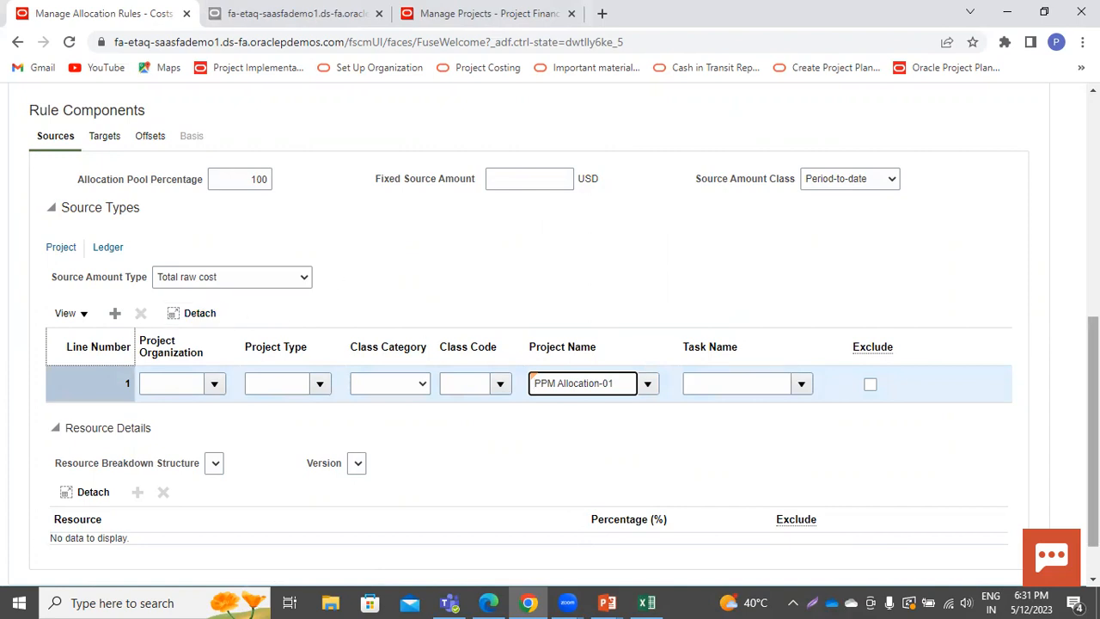
Save the allocation rule and add a target line for project PPM Allocation-03
drag(1094, 434, 1053, 193)
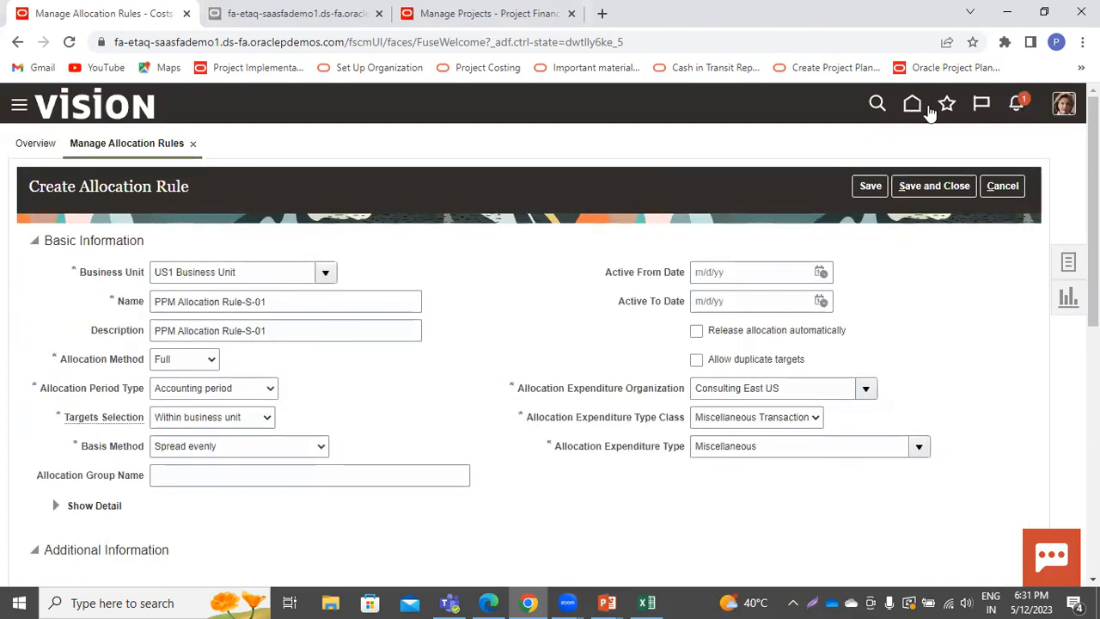
click(870, 185)
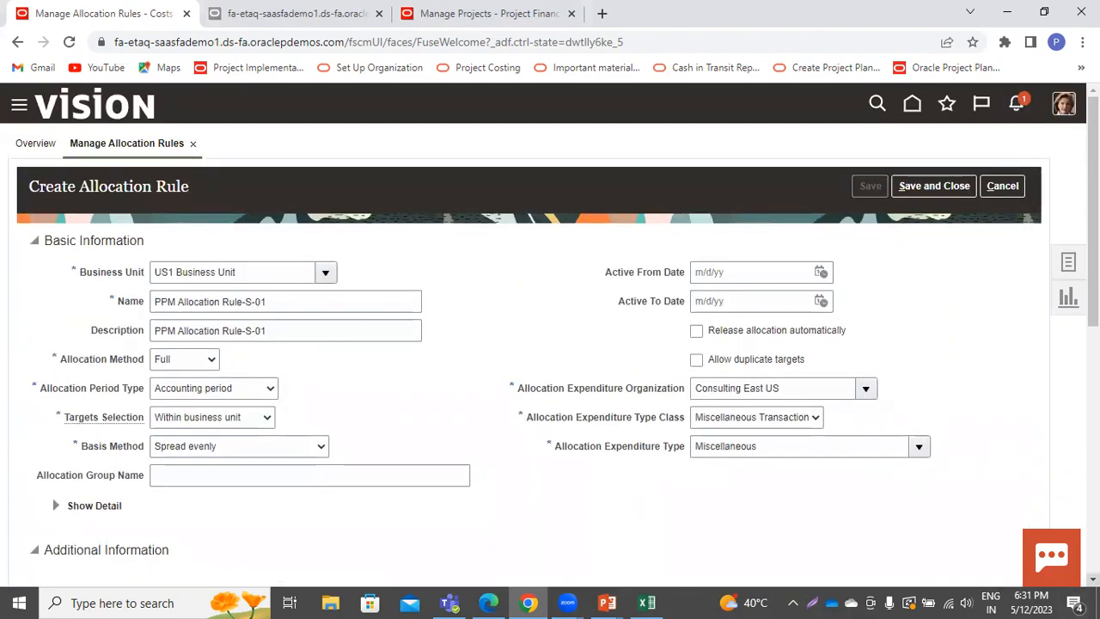
scroll(52, 406, down, 1)
scroll(53, 406, down, 4)
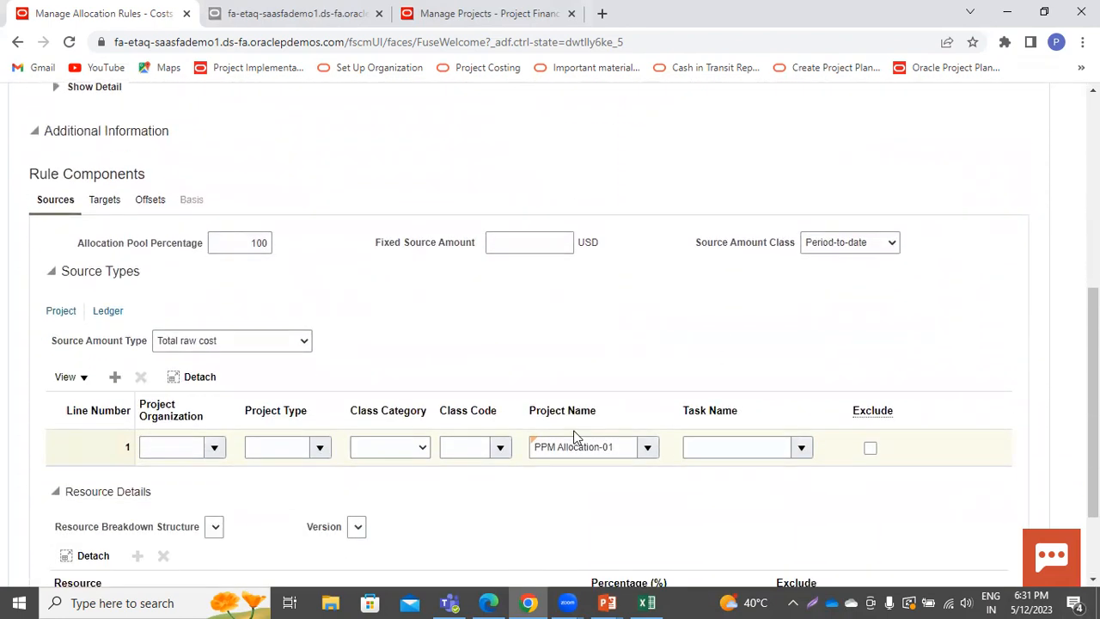
click(98, 203)
click(110, 435)
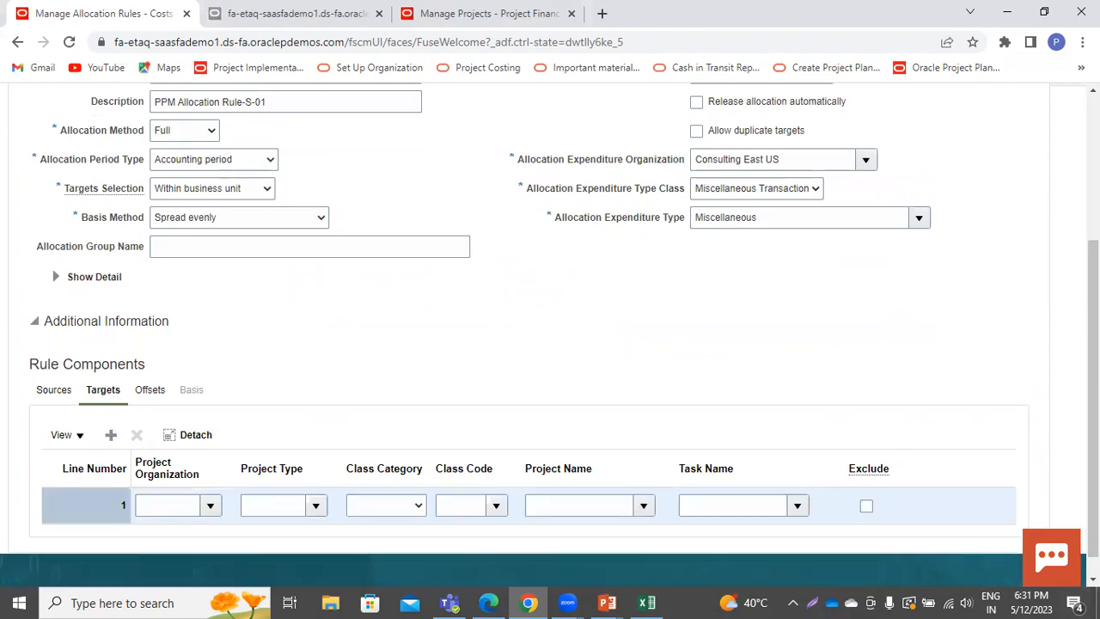
key(ctrl+a)
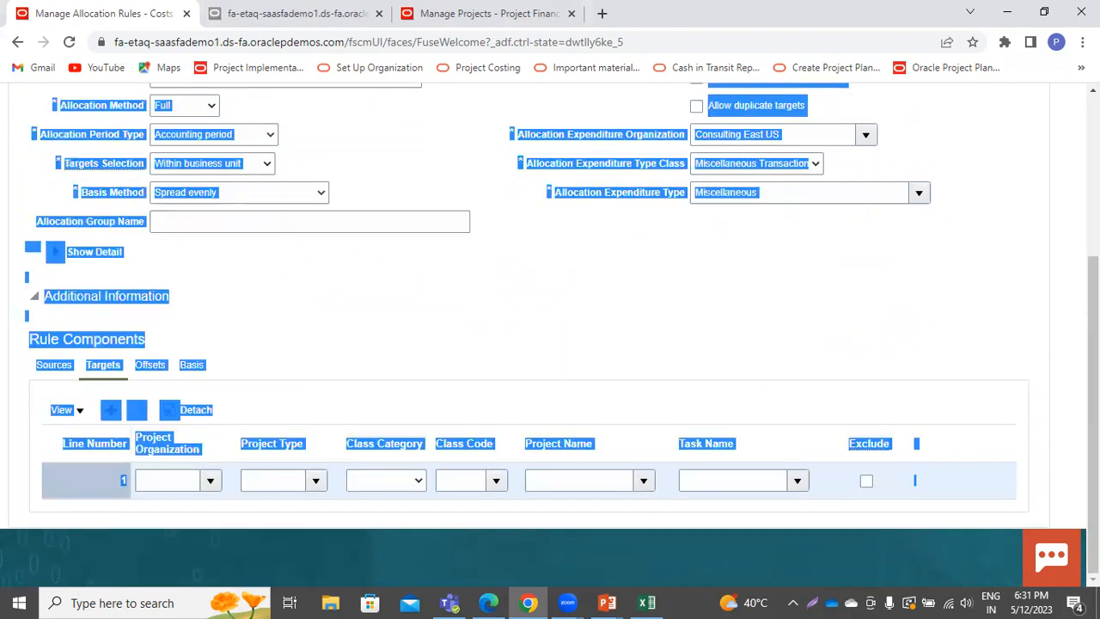
click(644, 480)
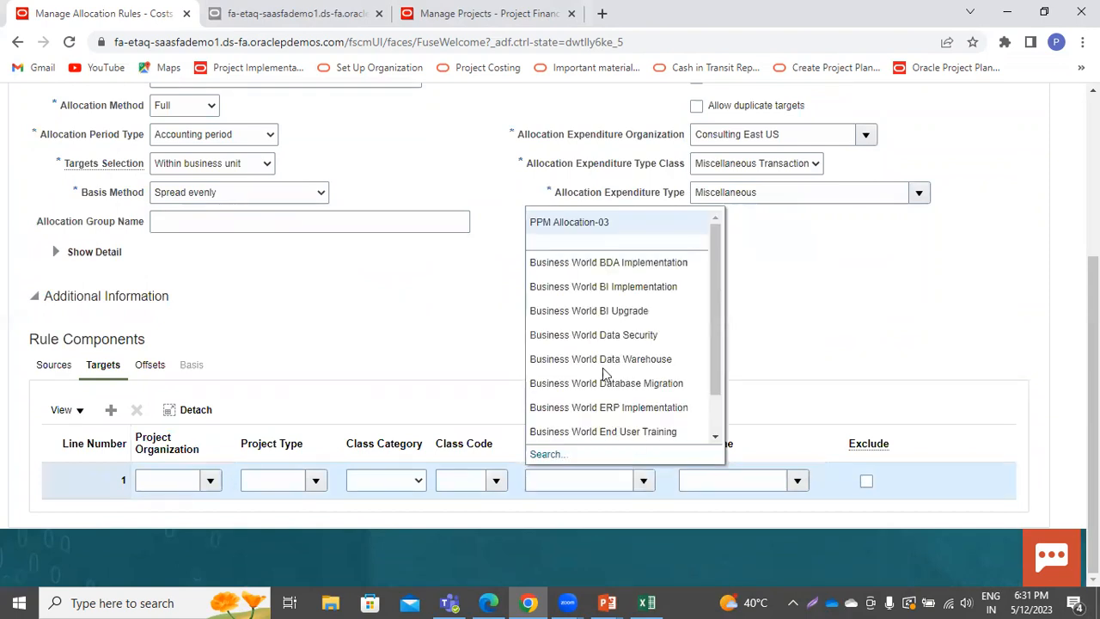
click(589, 222)
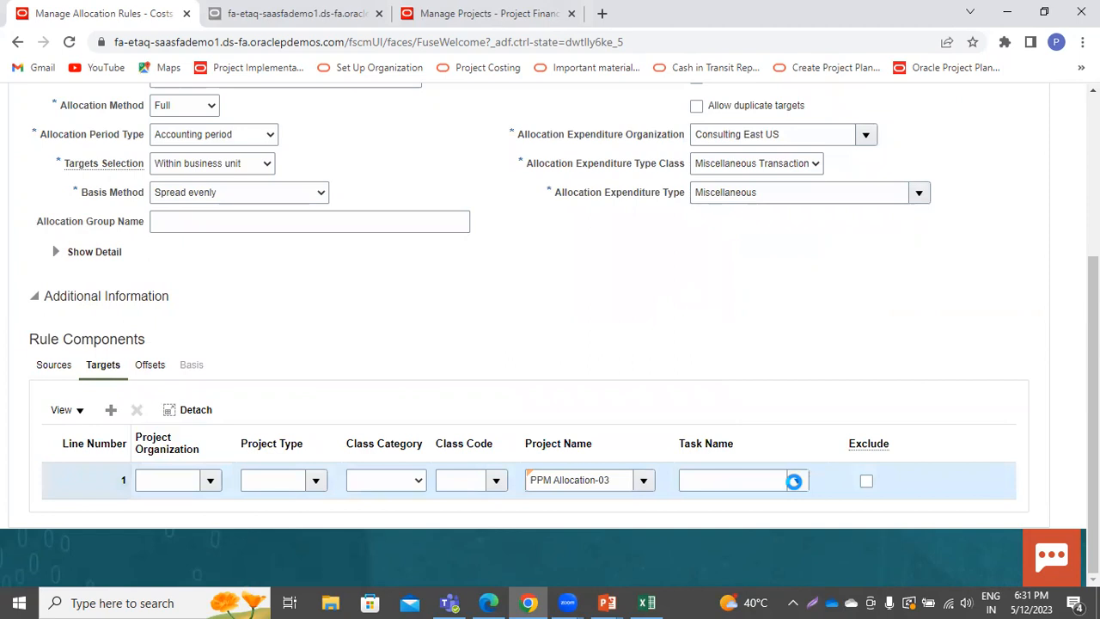
click(450, 207)
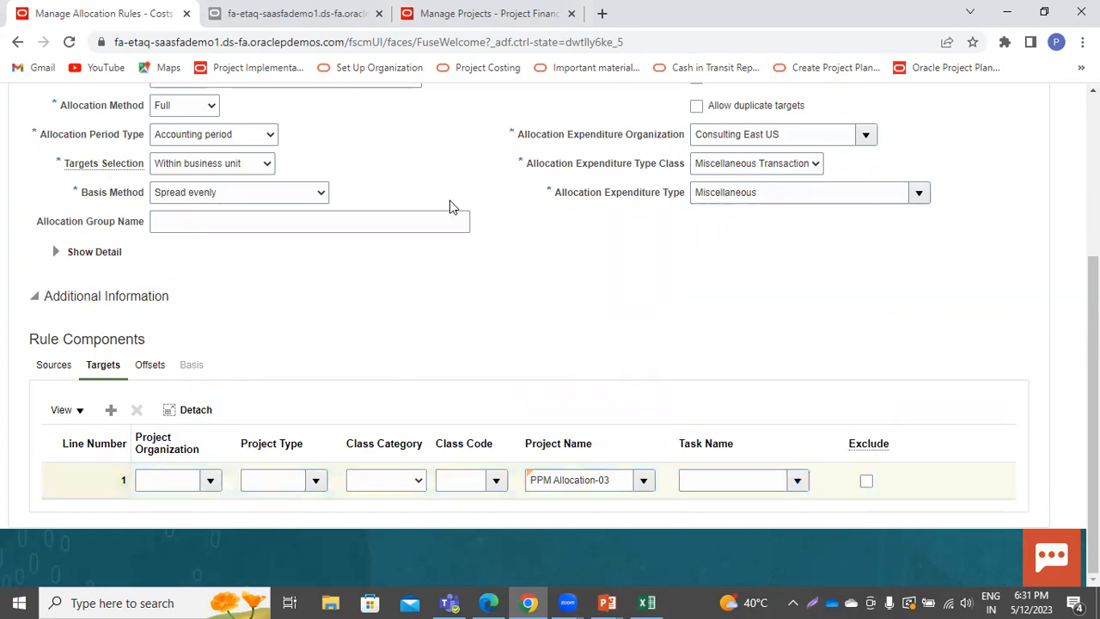
Set the rule's offset method to Specific project and task, with PPM Allocation-02 as the offset project
click(153, 368)
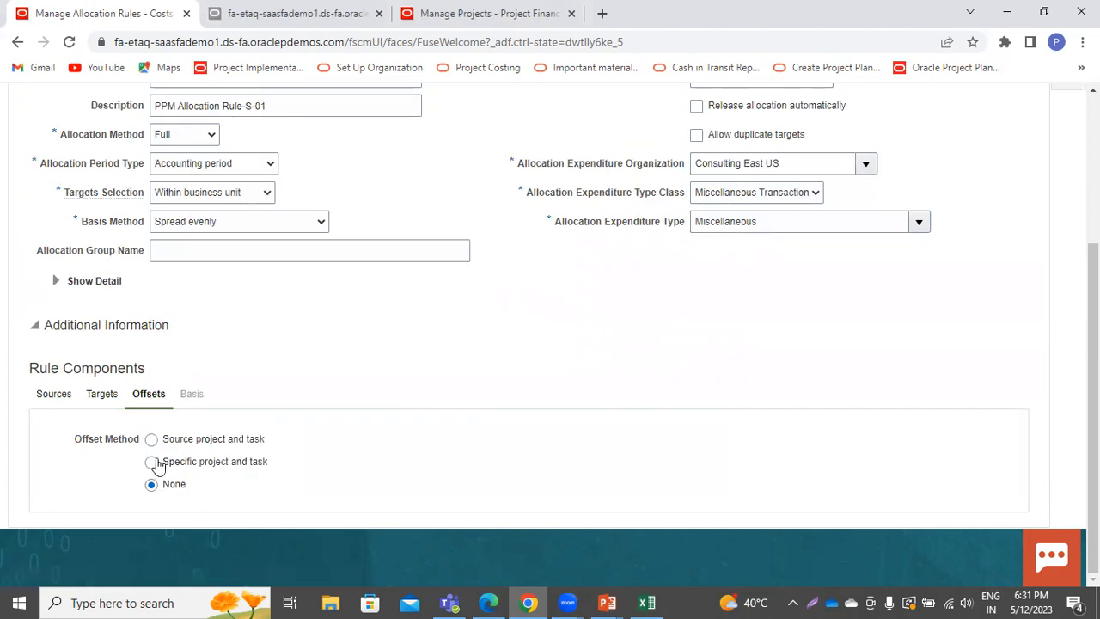
click(153, 463)
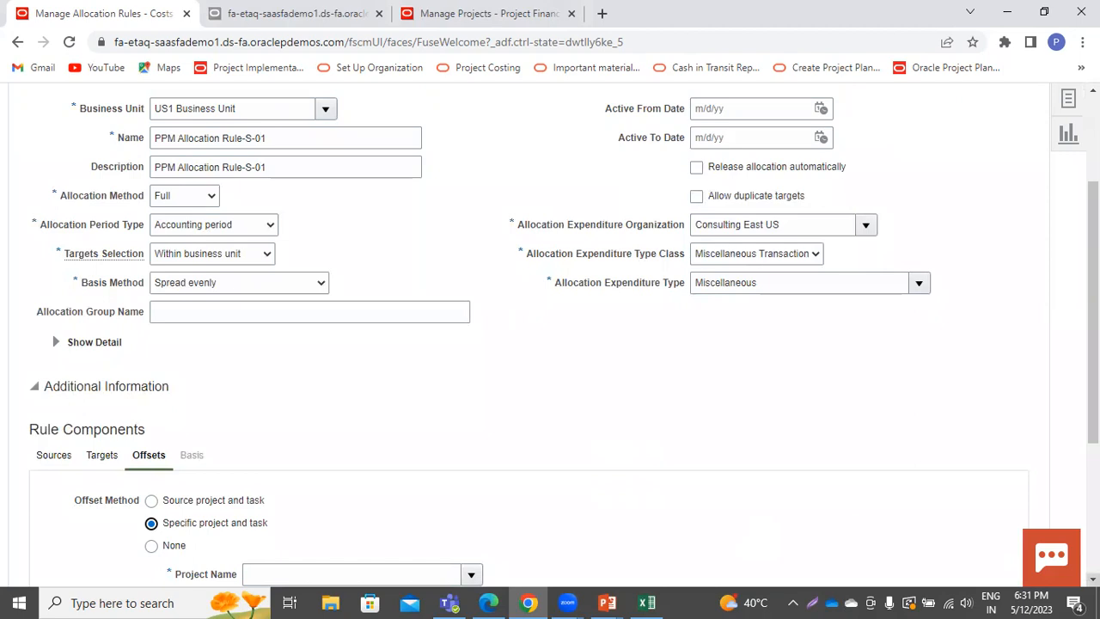
click(1093, 580)
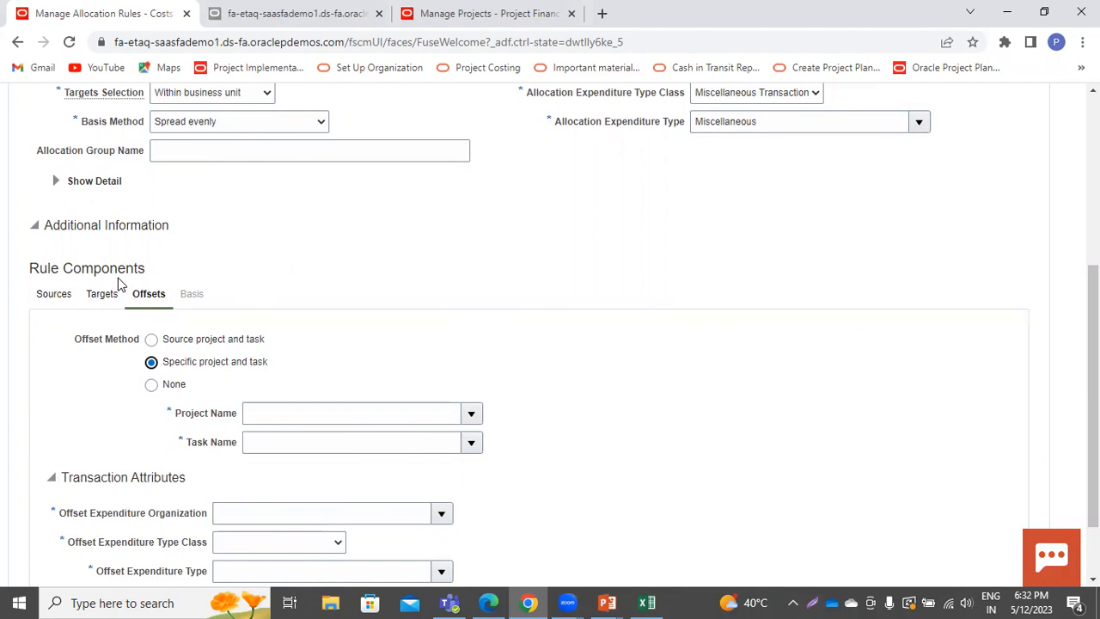
click(471, 415)
click(309, 160)
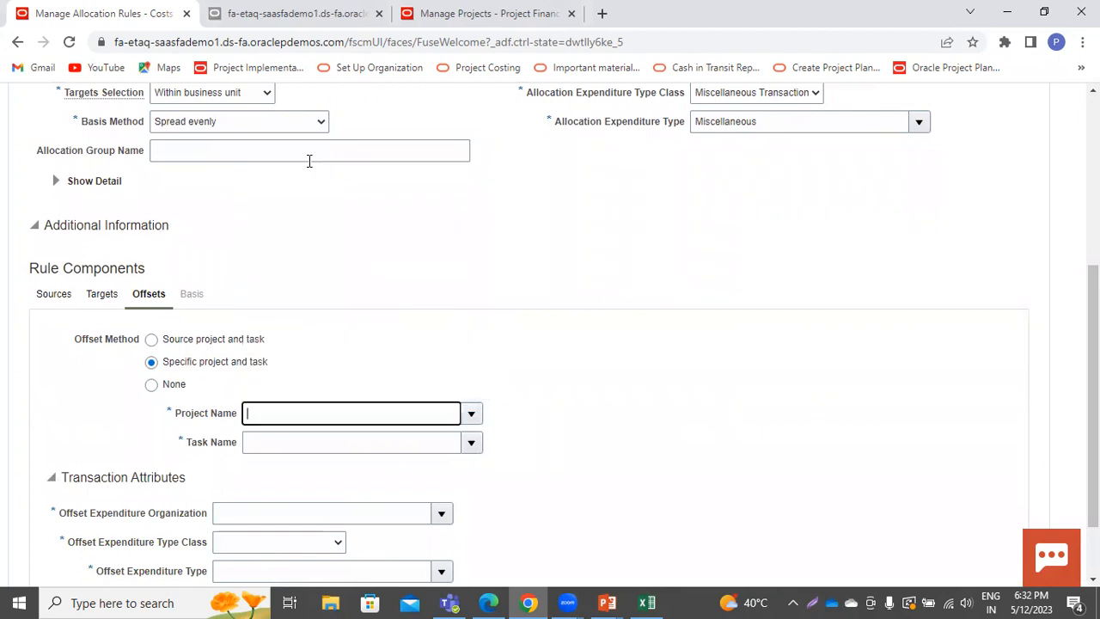
Search the offset project's tasks by number 5 and choose task 5.1, Business Scenarios and Test Case Development
click(471, 444)
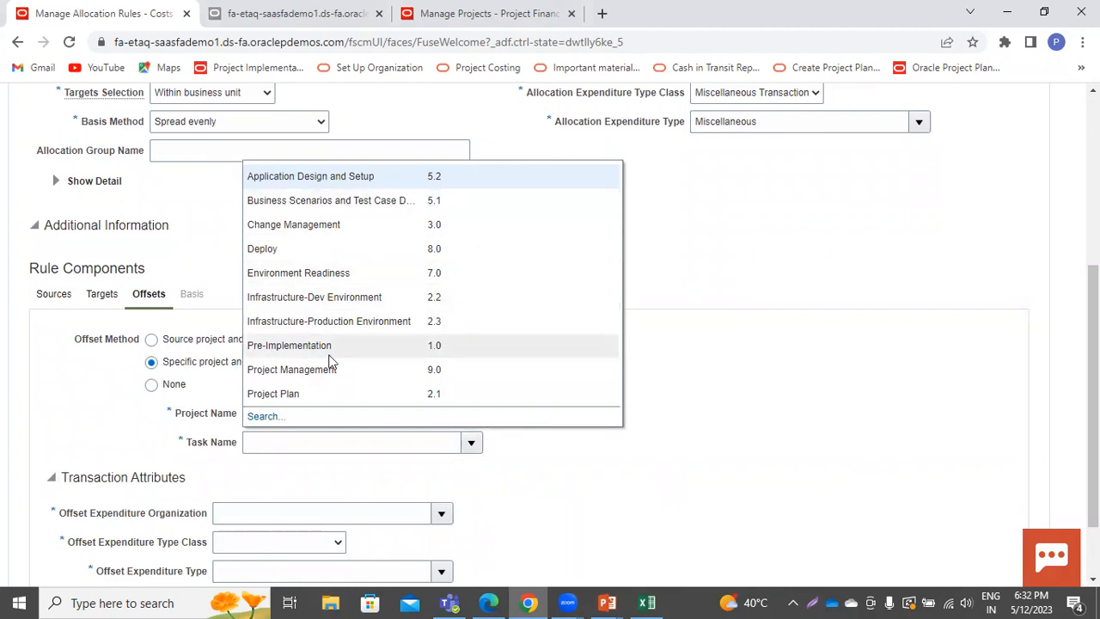
click(269, 416)
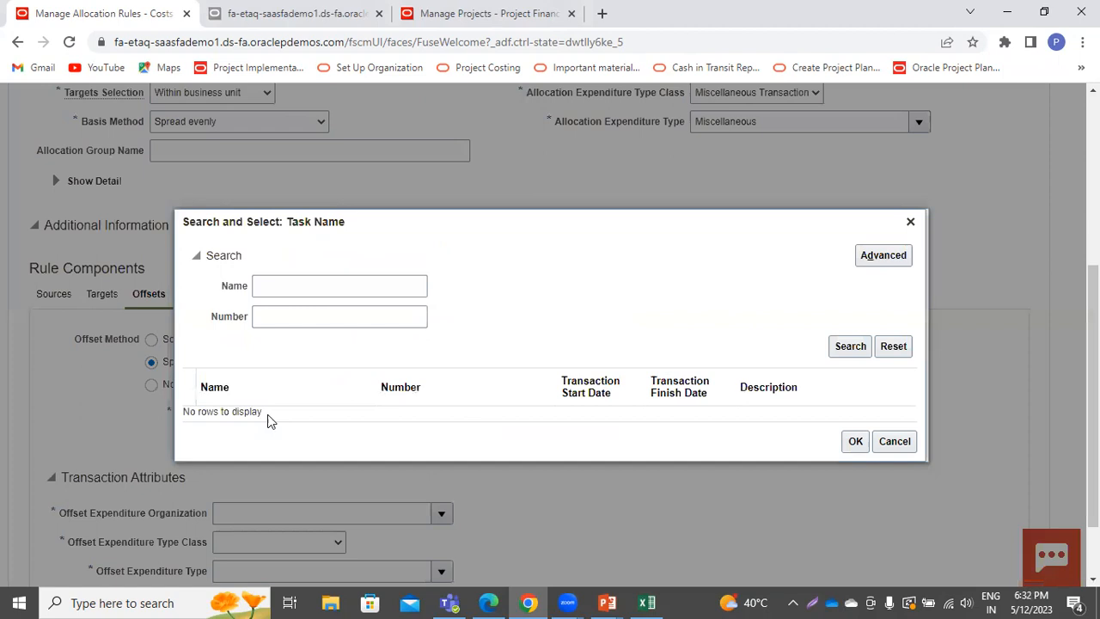
click(344, 289)
click(342, 317)
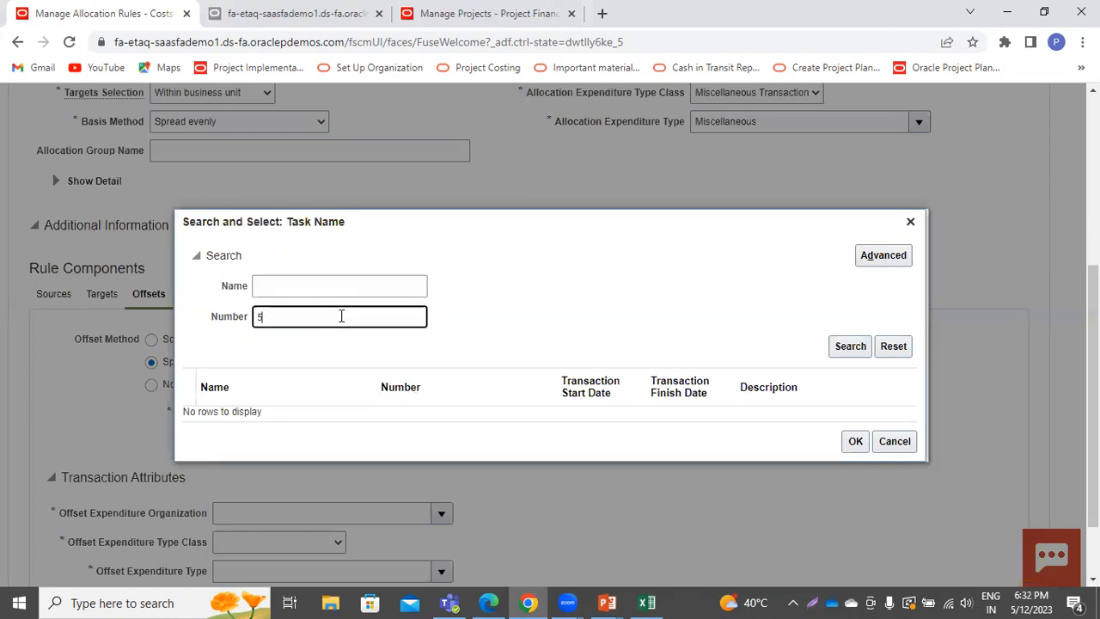
key(Return)
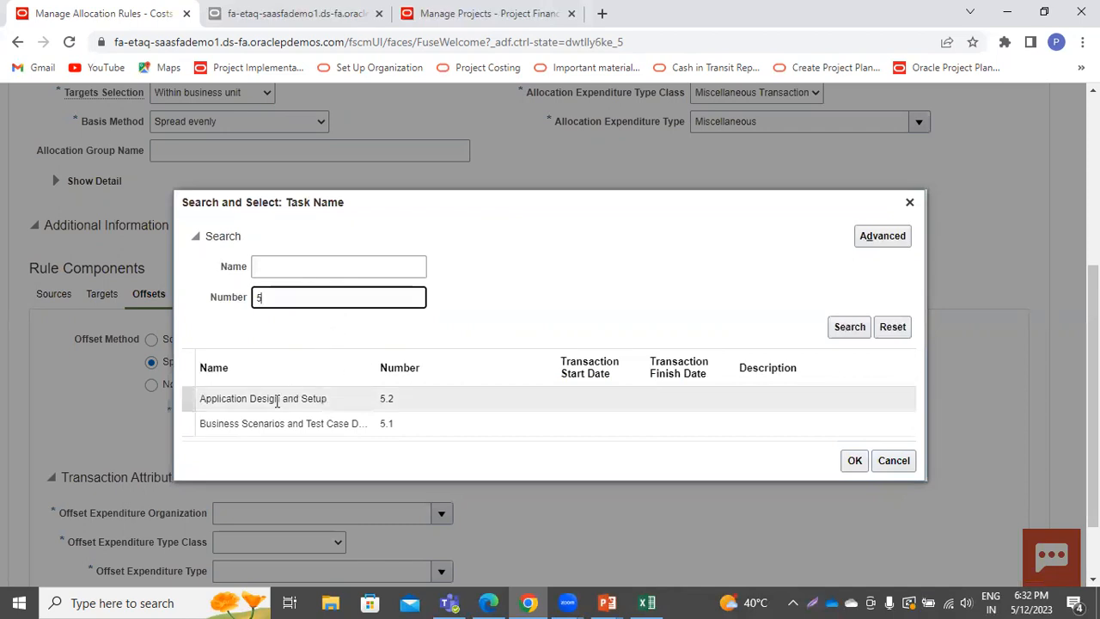
click(260, 427)
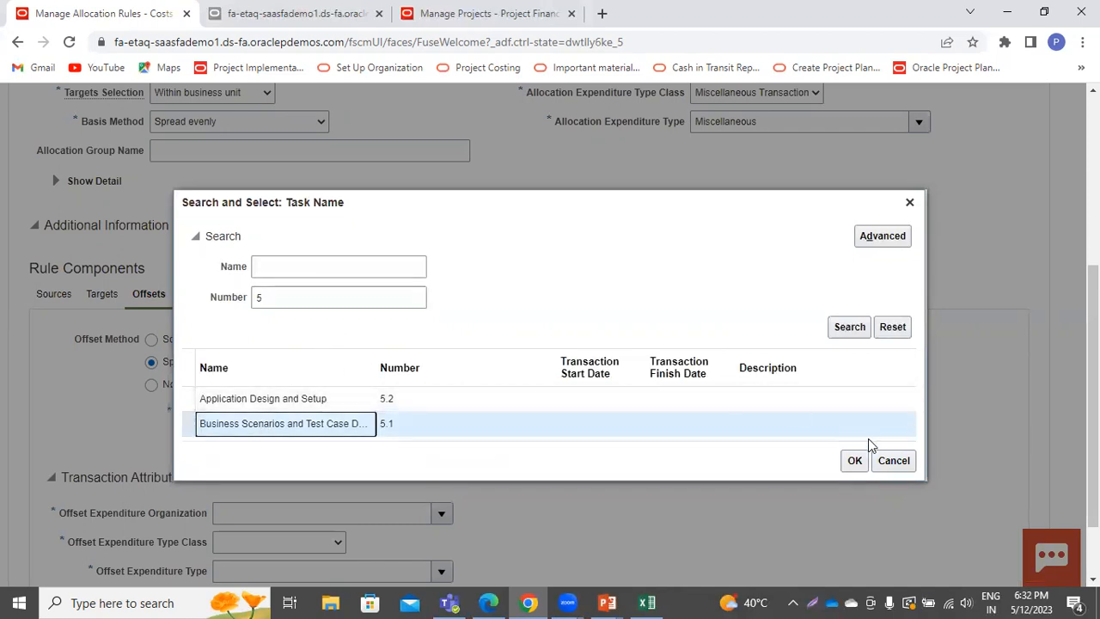
click(856, 461)
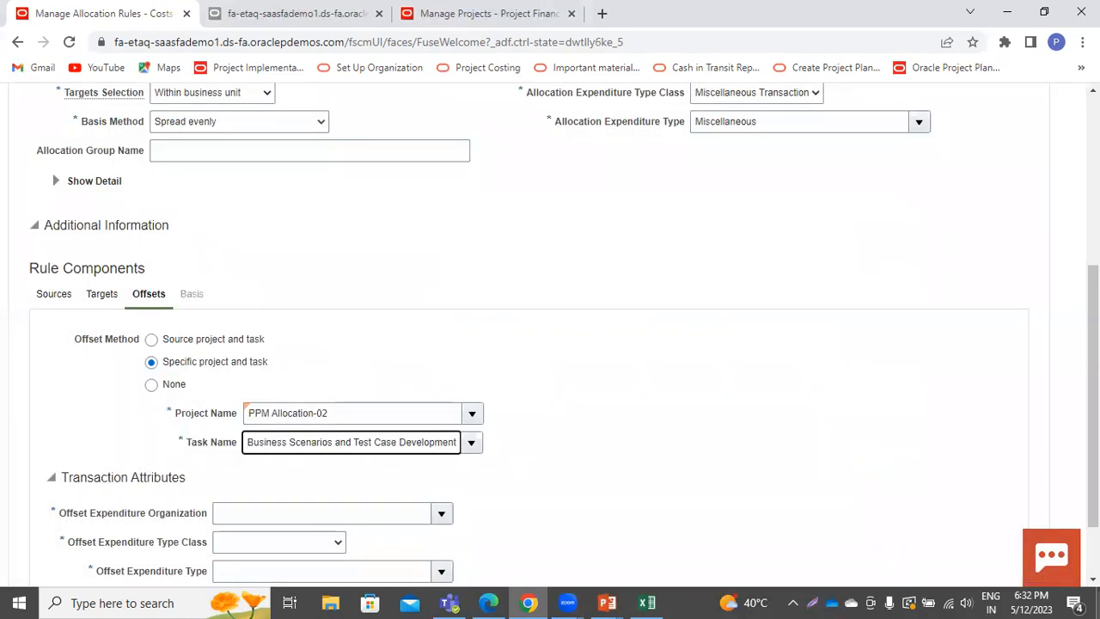
Set the offset expenditure organization to Consulting East US, the type class to Miscellaneous Transaction, and the expenditure type to Airfare
scroll(543, 481, down, 2)
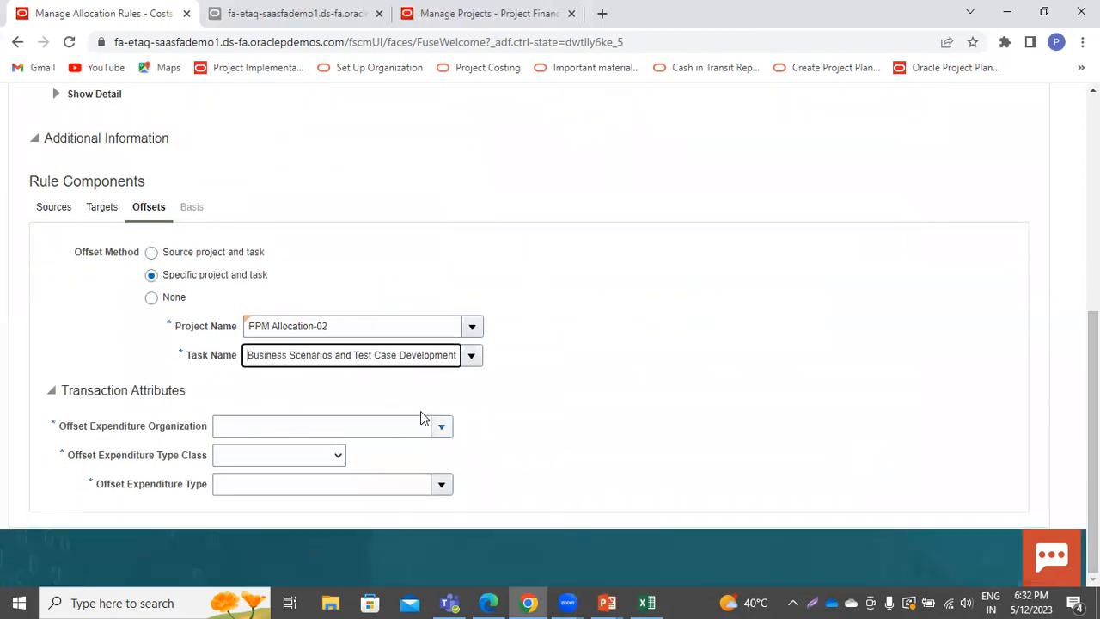
click(443, 427)
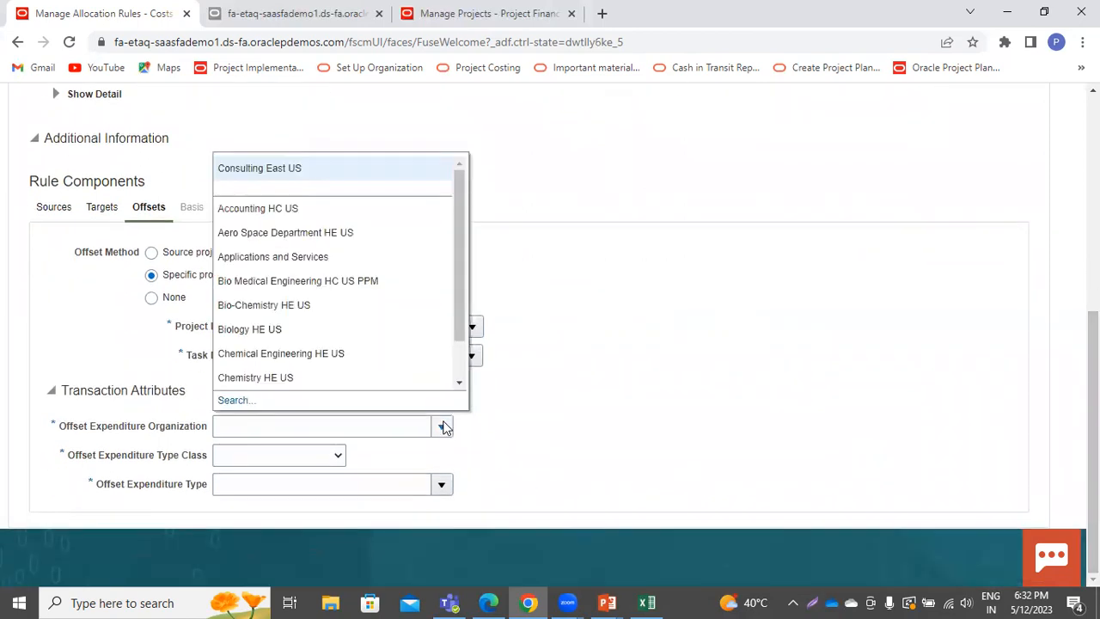
click(292, 167)
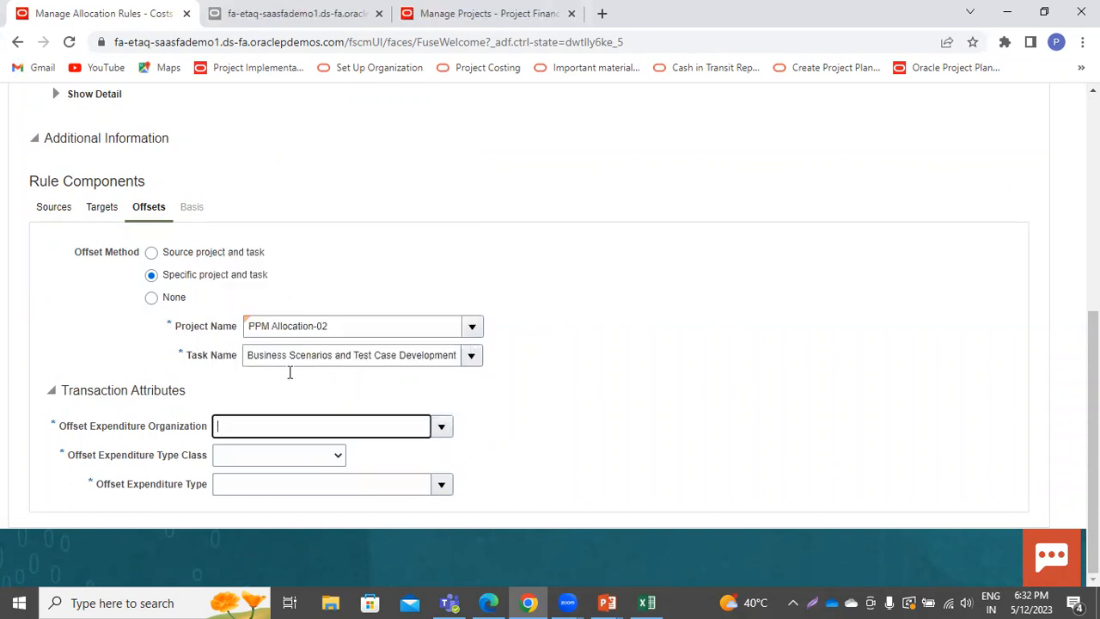
click(280, 455)
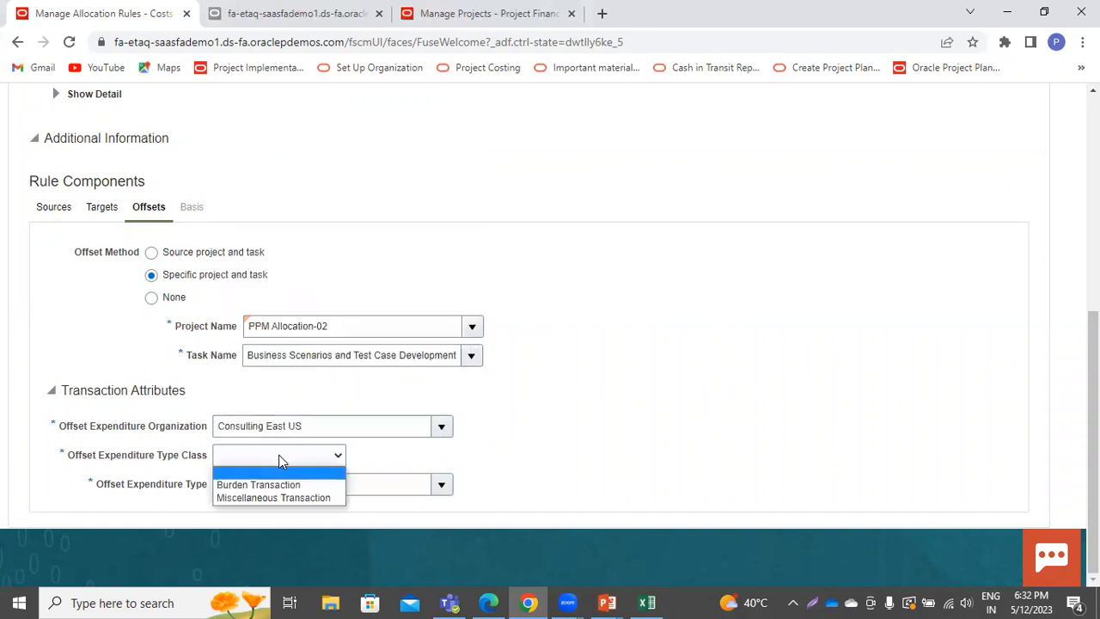
click(264, 497)
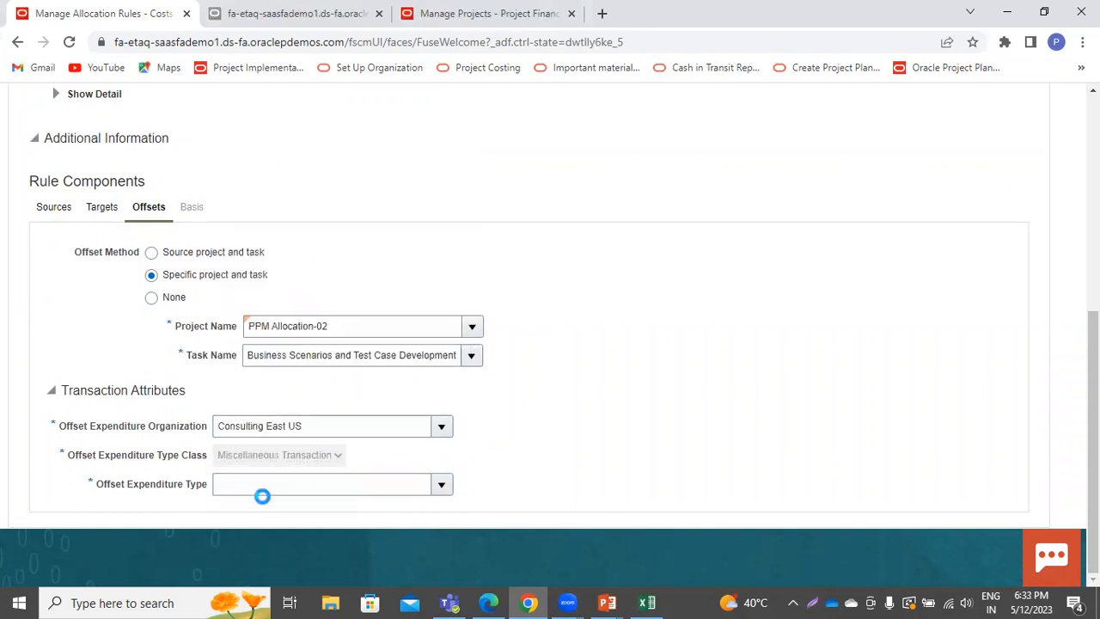
click(443, 487)
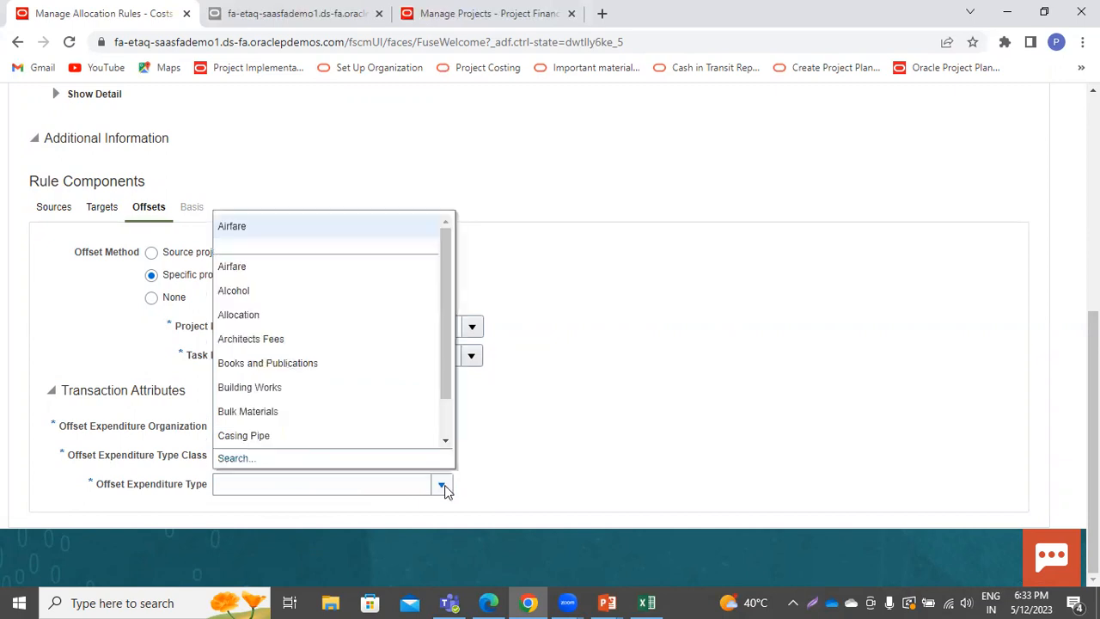
click(266, 226)
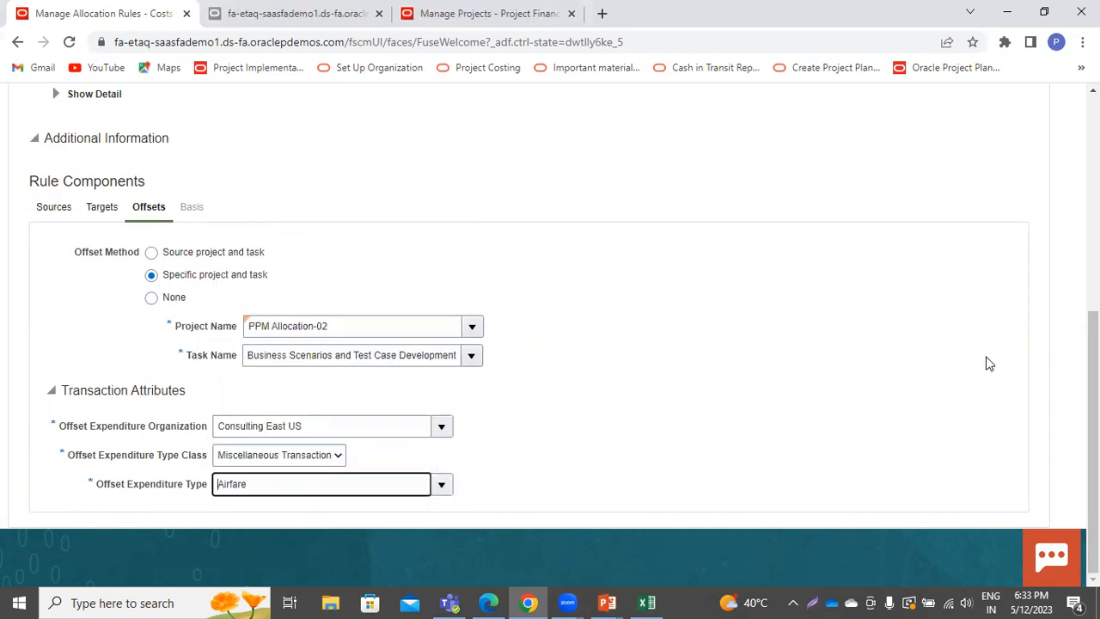
Save and close the allocation rule, and return to the costs overview
scroll(1051, 208, up, 5)
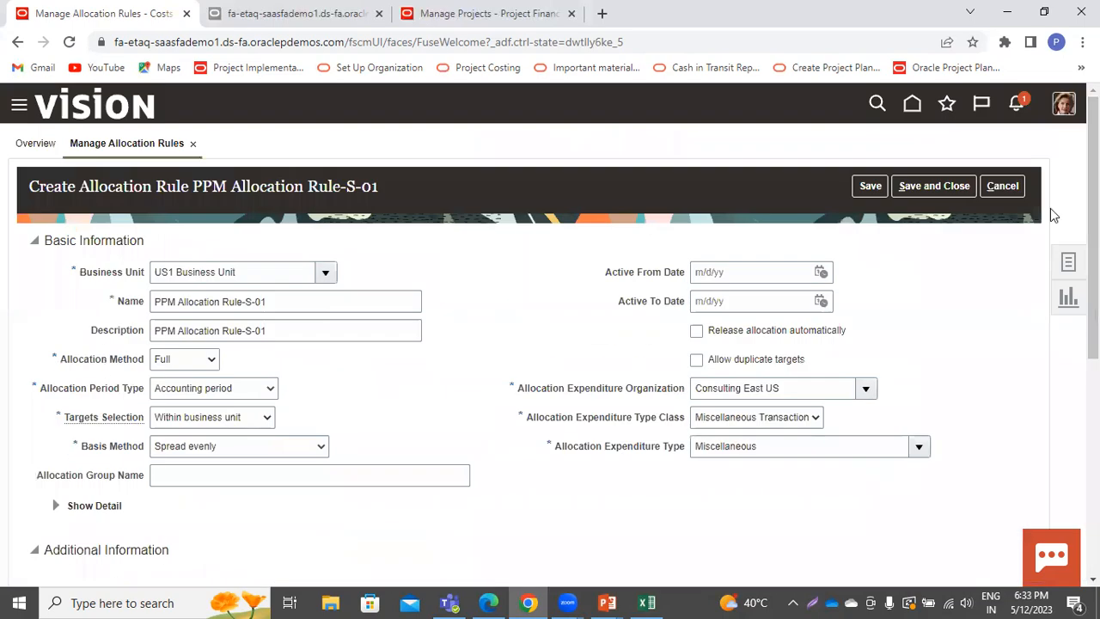
click(909, 181)
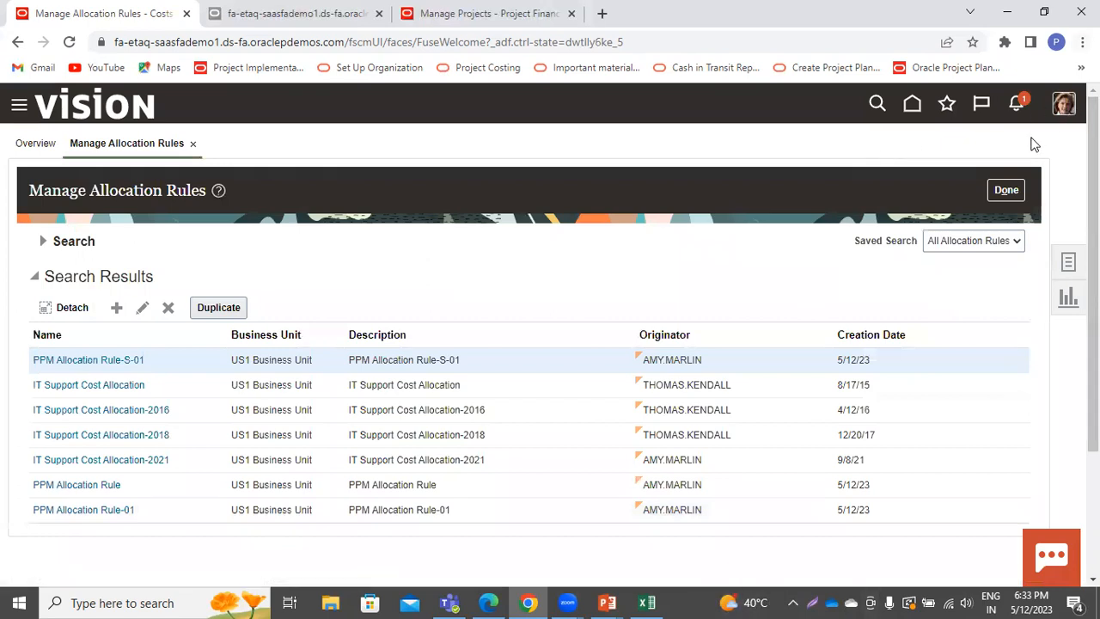
click(1007, 191)
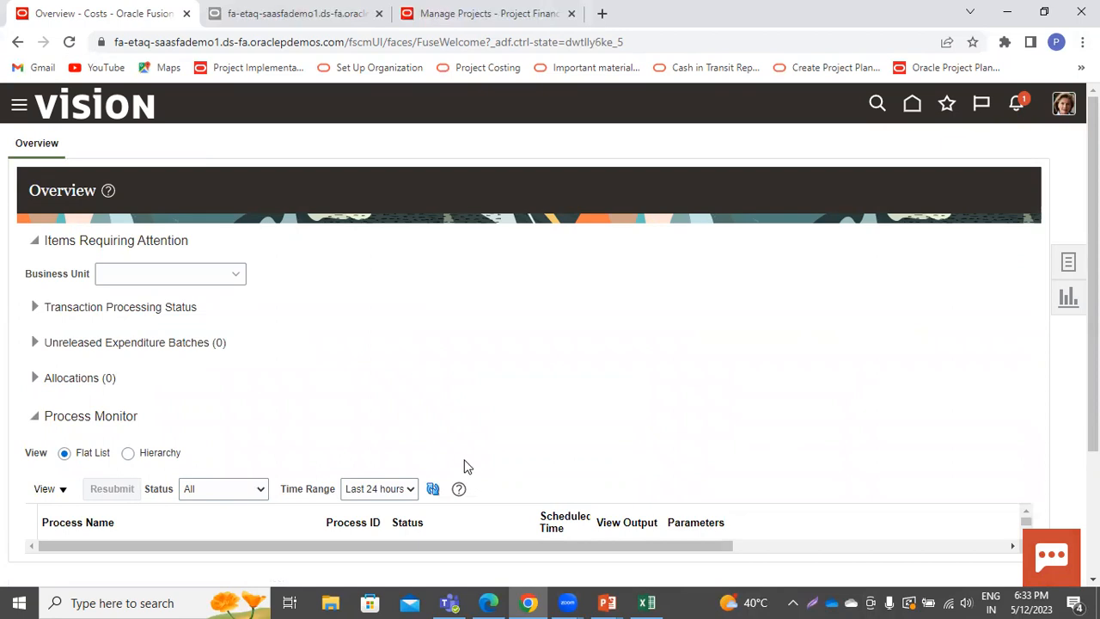
Refresh the process monitor and start a new Generate Group Allocations process from allocation management
click(432, 489)
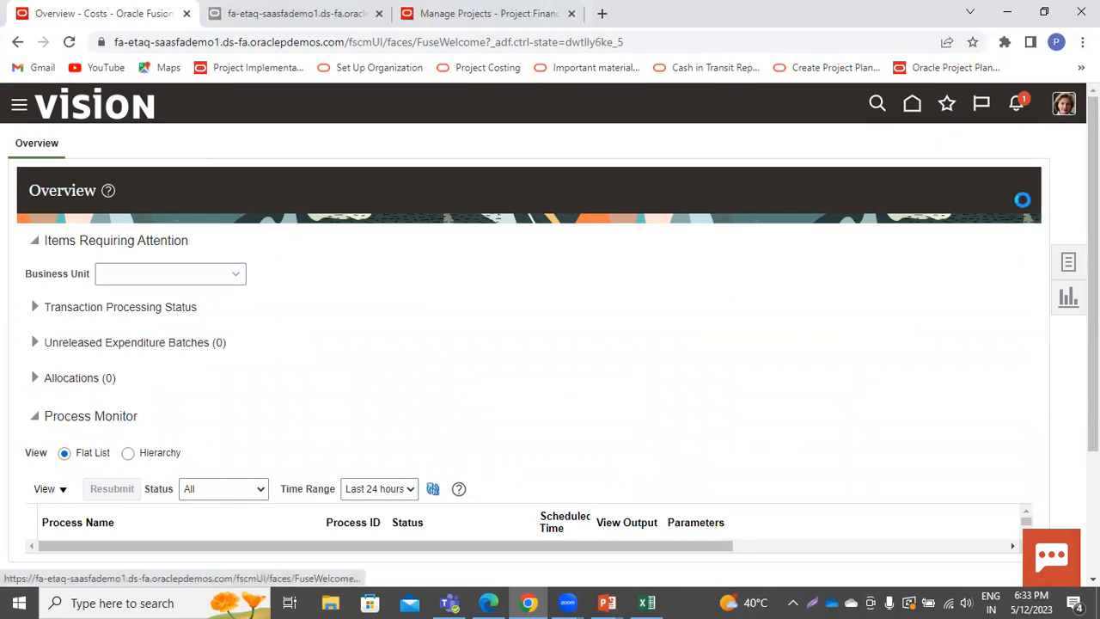
click(1068, 262)
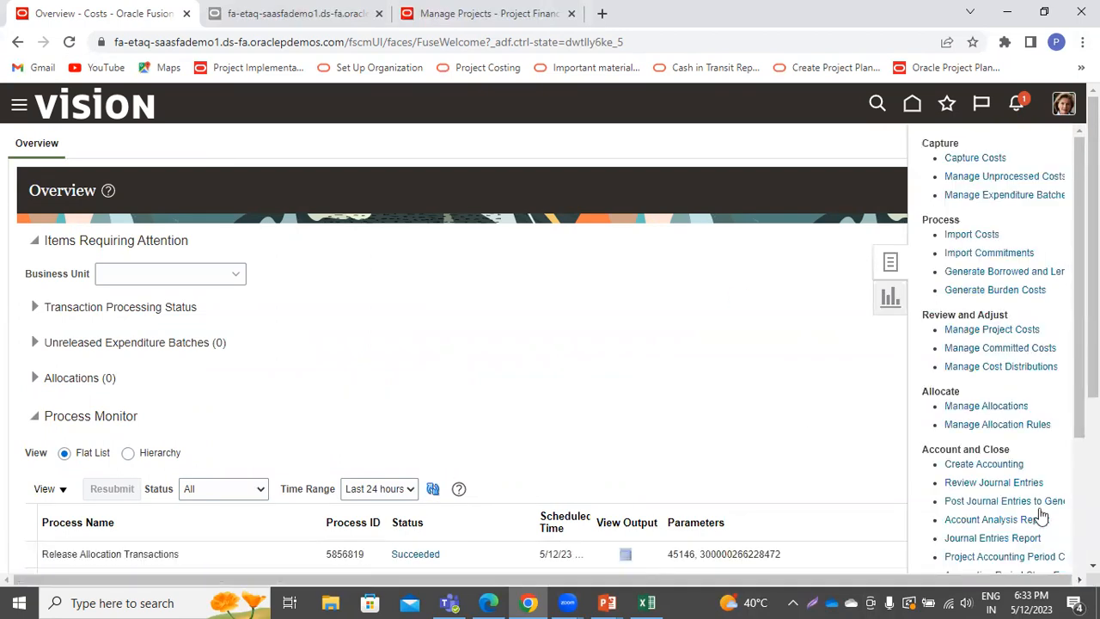
click(968, 407)
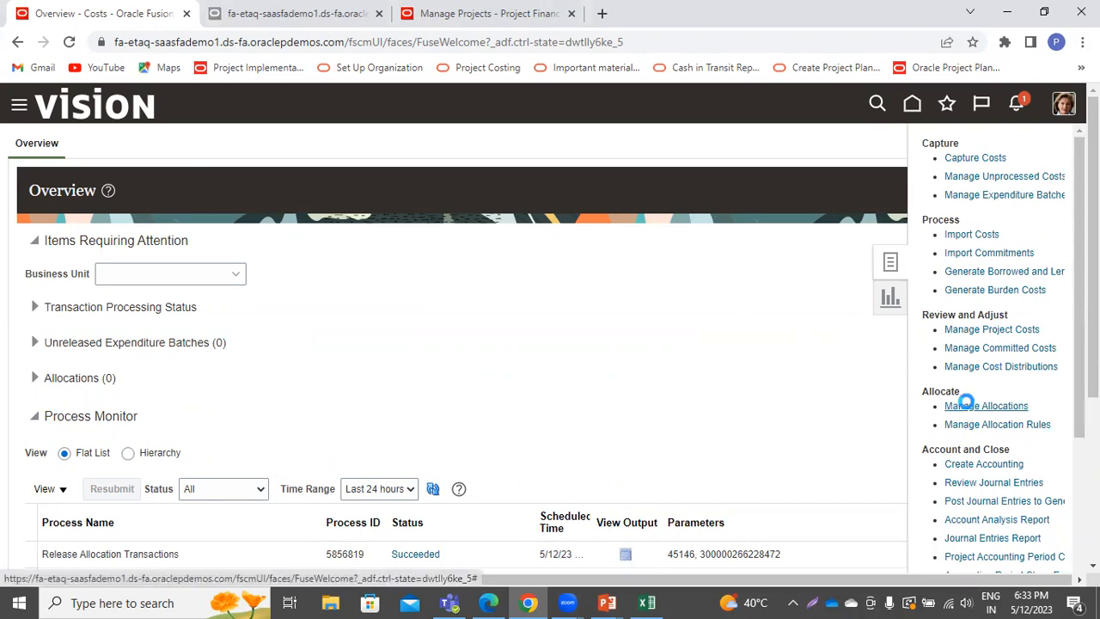
click(935, 190)
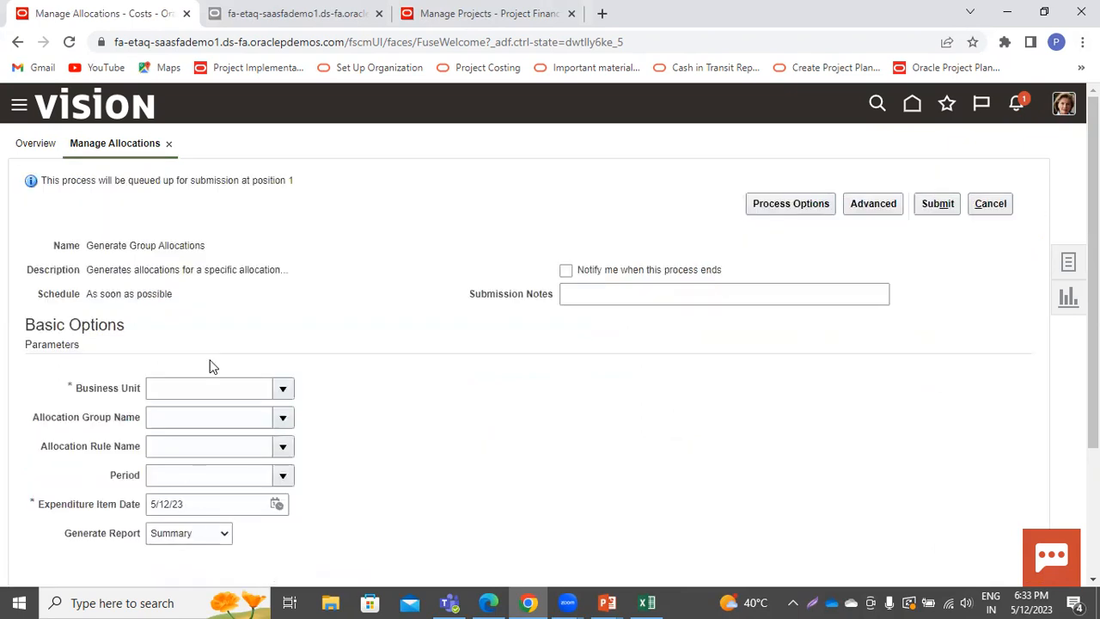
Set the group allocation process's business unit to US1 Business Unit and its allocation rule to PPM Allocation Rule-S-01
click(282, 388)
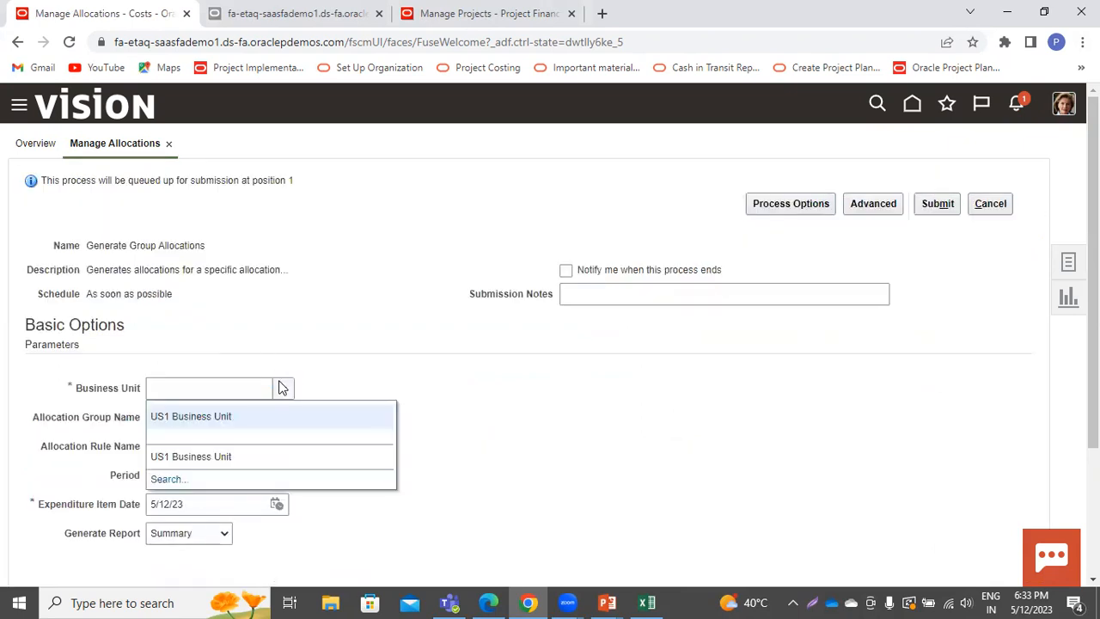
click(217, 416)
click(284, 454)
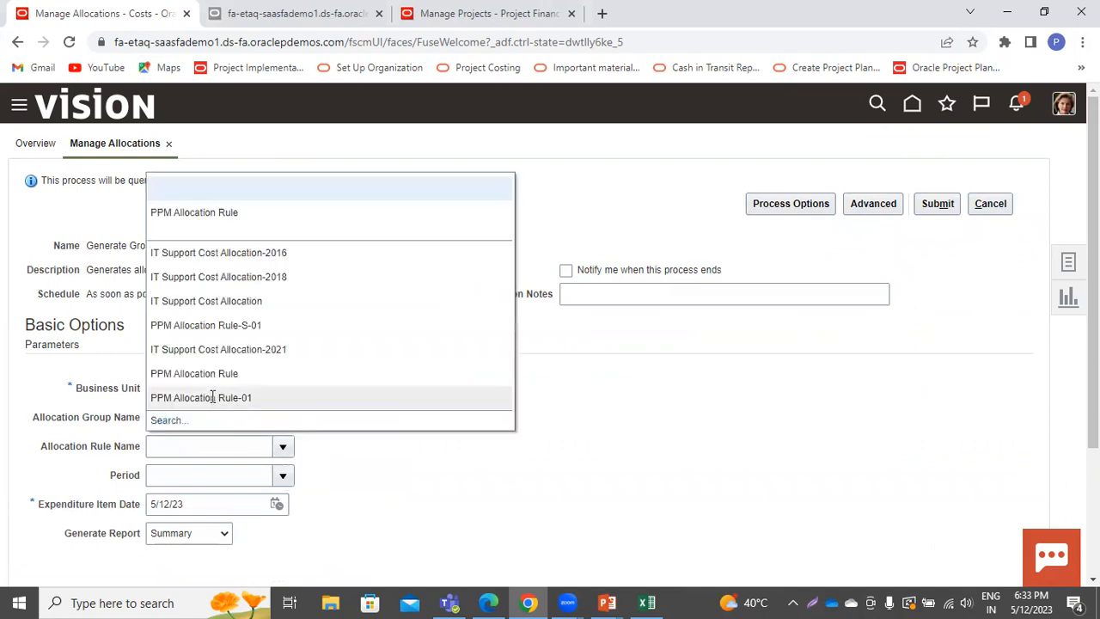
click(196, 327)
Open the search for the allocation period, look for periods by 5, and repeat the search without a filter
click(284, 476)
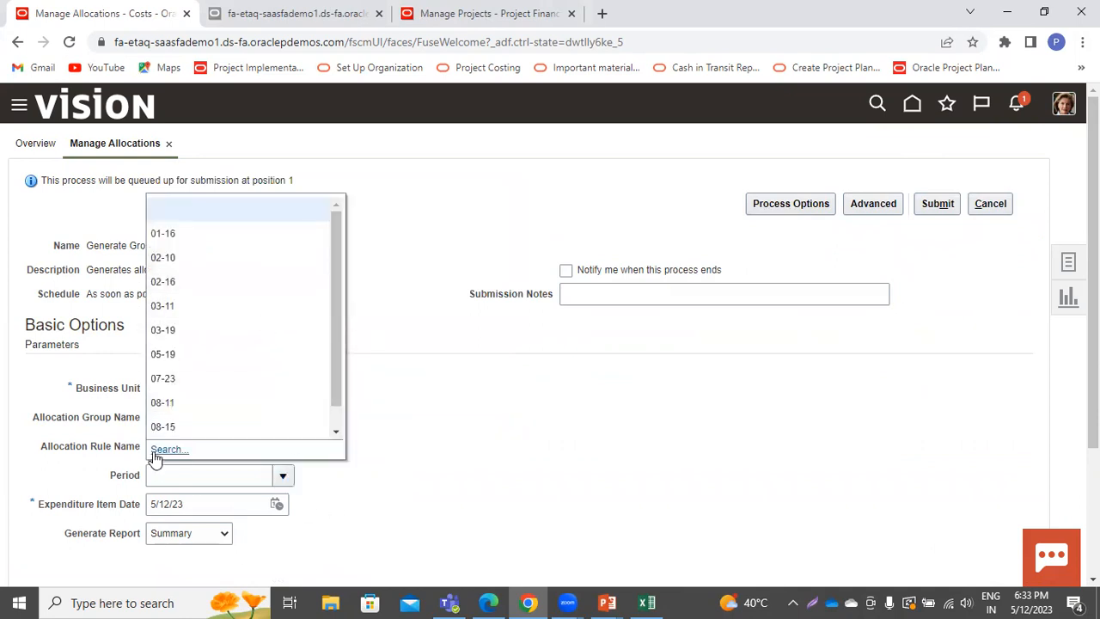
click(153, 454)
click(543, 291)
text(5)
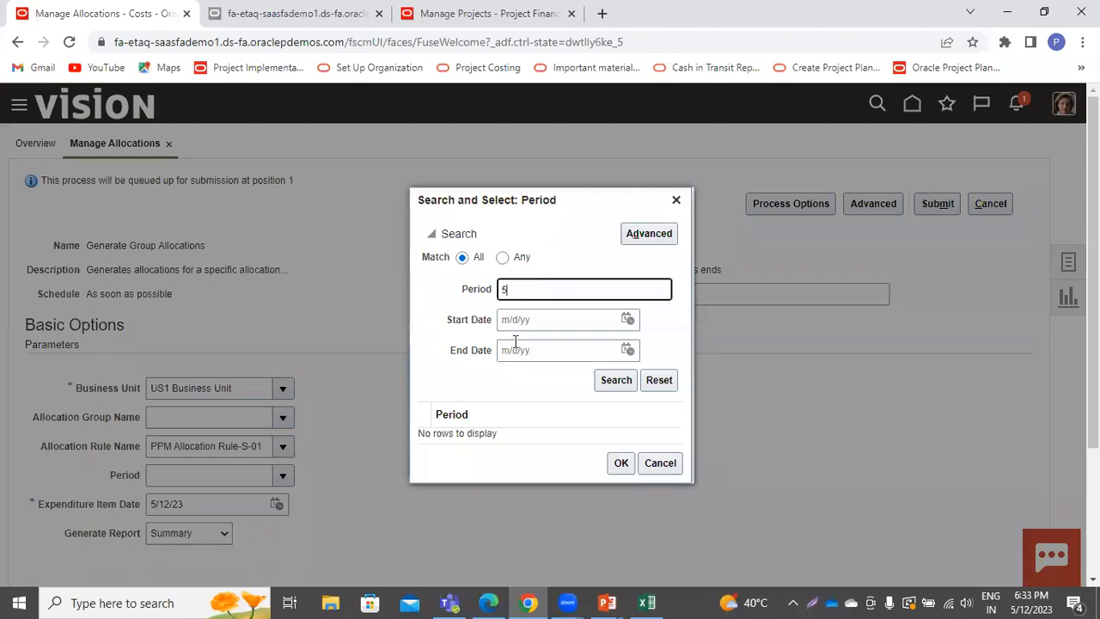
click(607, 385)
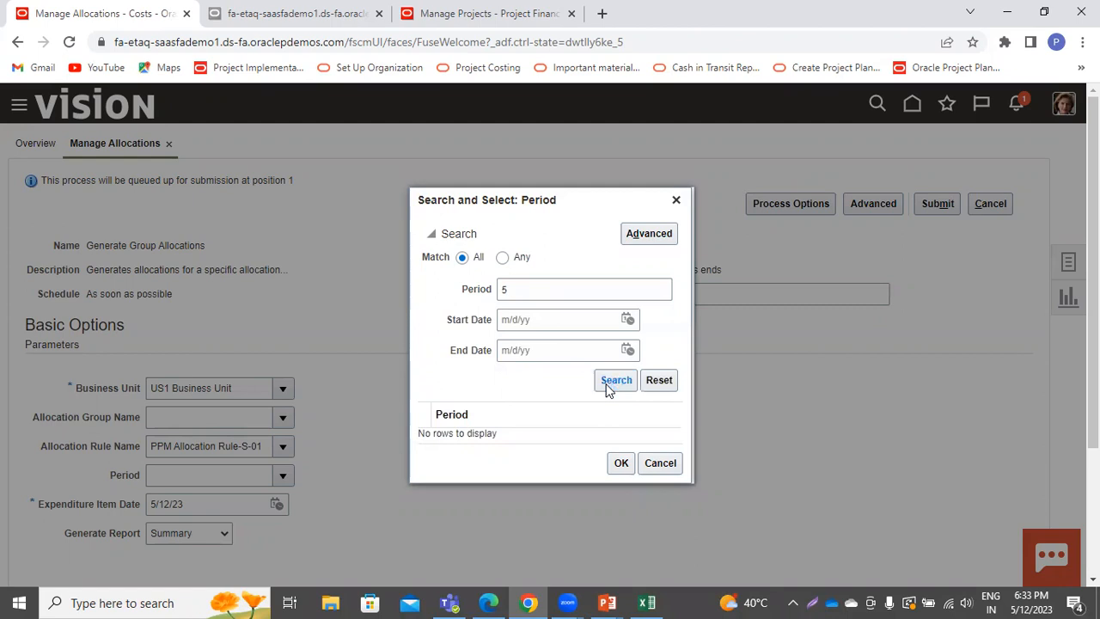
double_click(589, 289)
key(BackSpace)
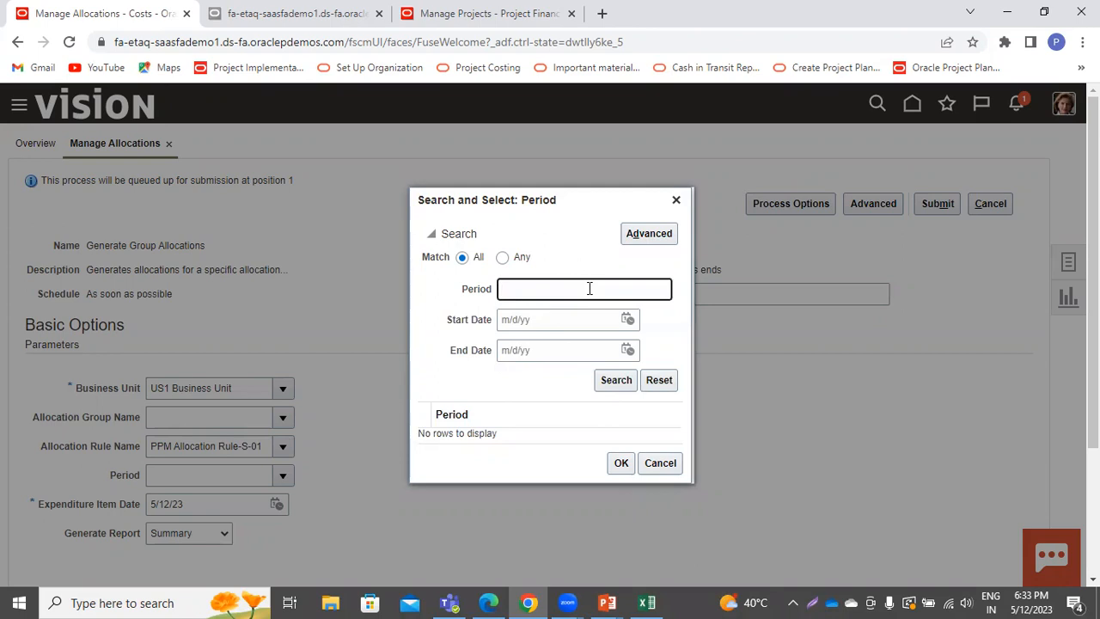
click(616, 381)
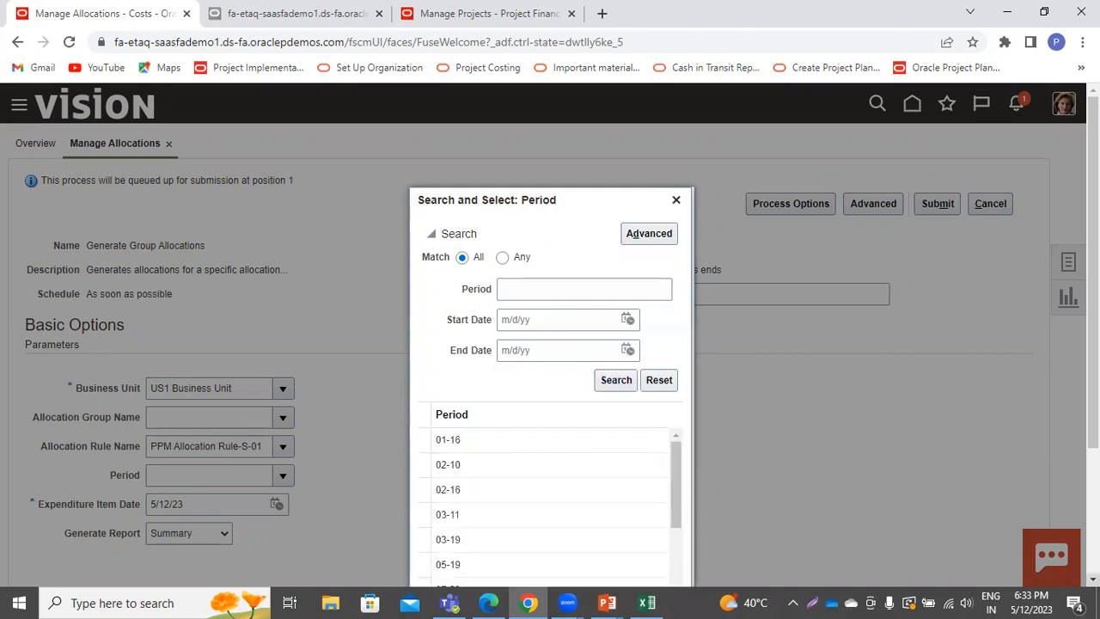
Search the periods by 05 and choose 05-23 as the allocation period
scroll(528, 258, down, 1)
click(530, 224)
text(05)
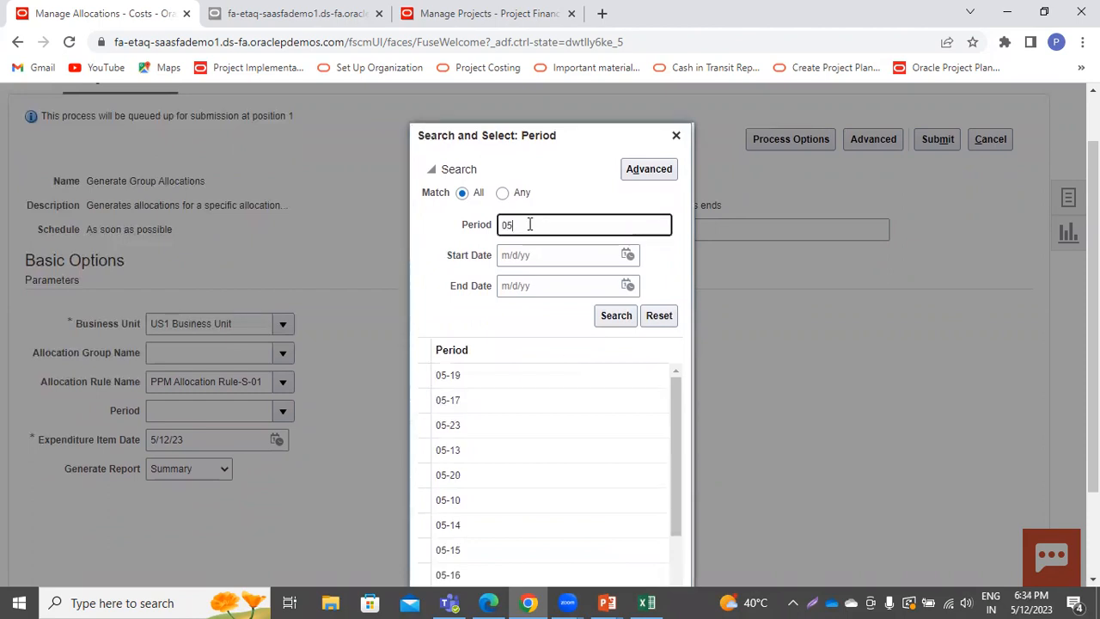
click(609, 321)
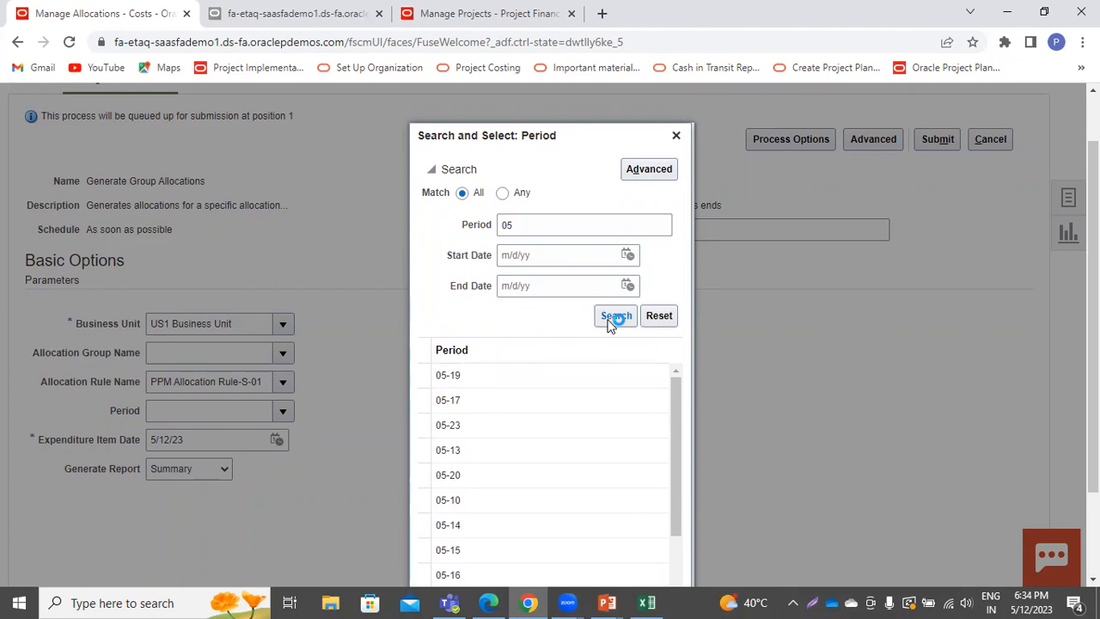
click(453, 424)
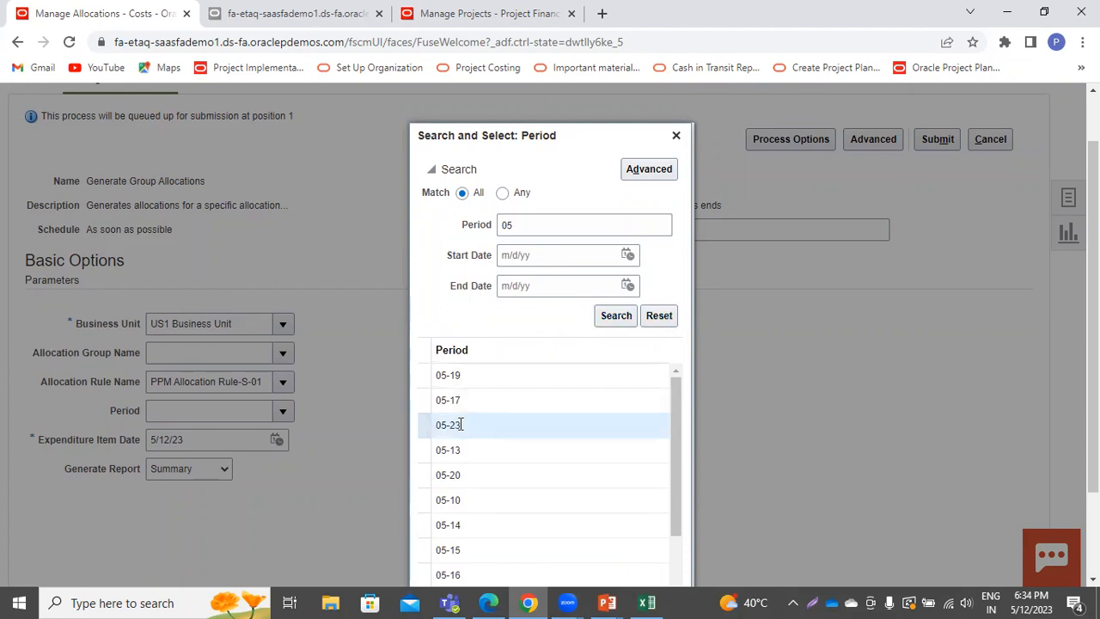
scroll(462, 424, down, 2)
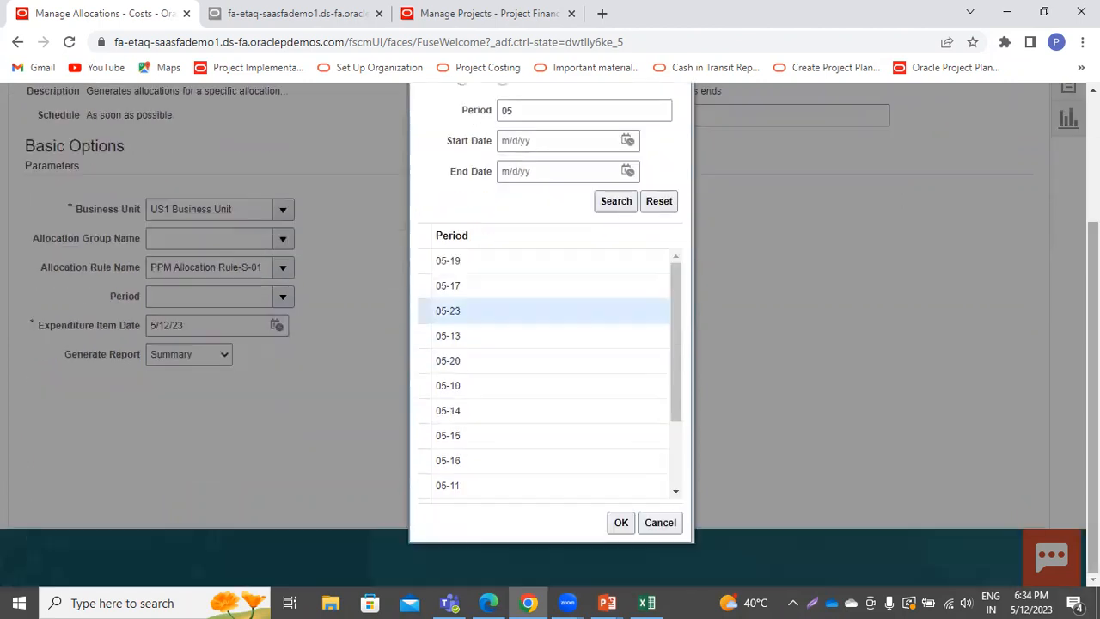
click(632, 523)
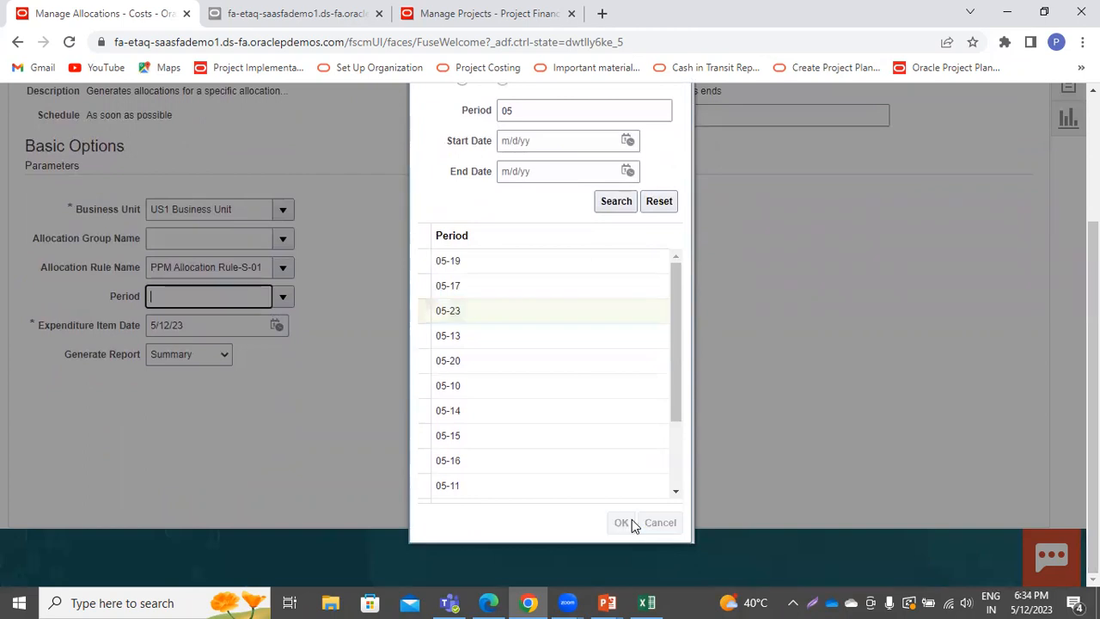
Set the generated report to Detail, submit the Generate Group Allocations process and acknowledge the submission
click(163, 359)
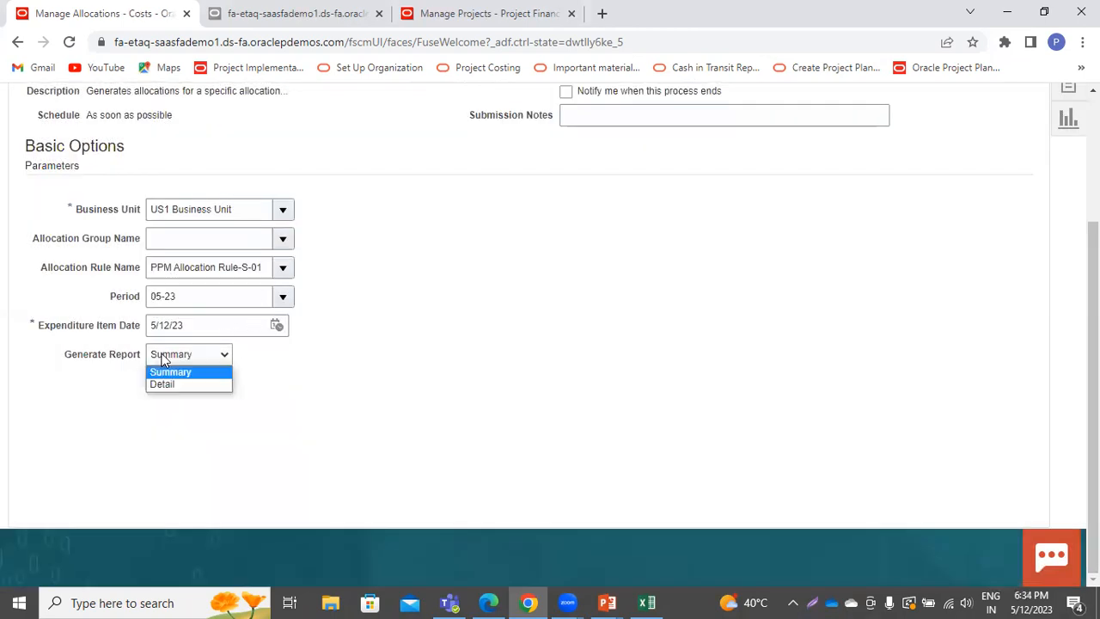
click(171, 387)
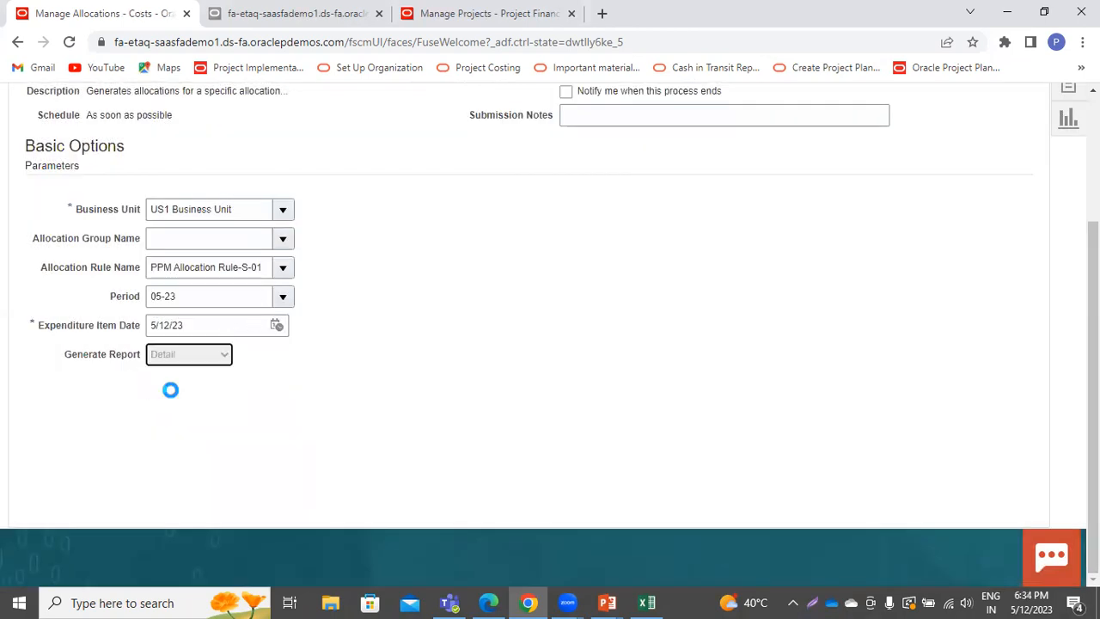
drag(1094, 343, 943, 219)
drag(1093, 344, 1093, 215)
click(924, 206)
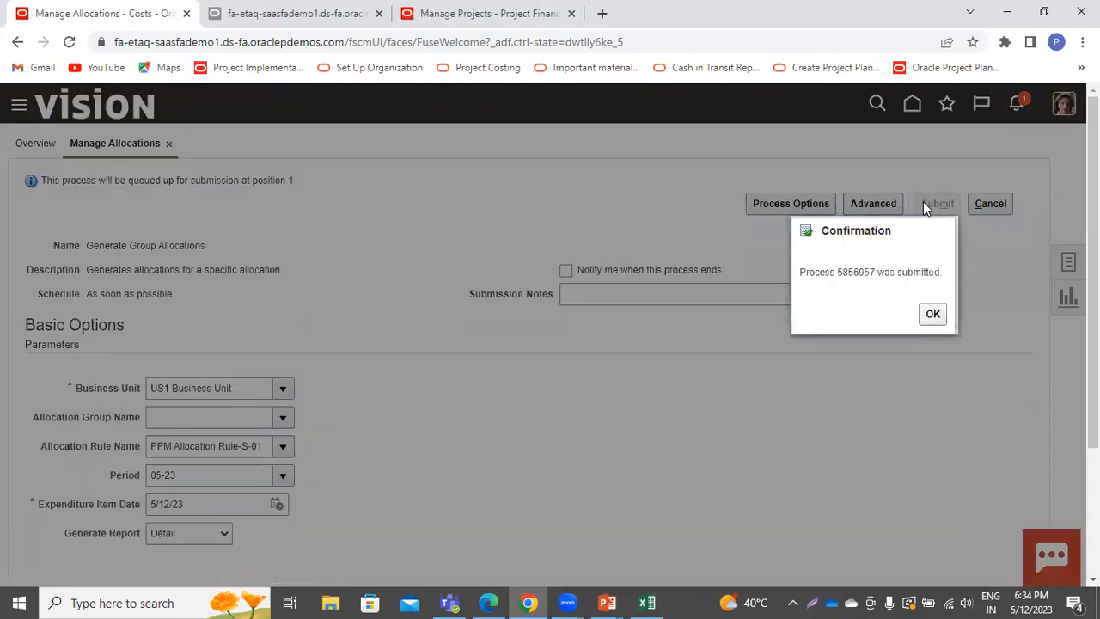
click(932, 316)
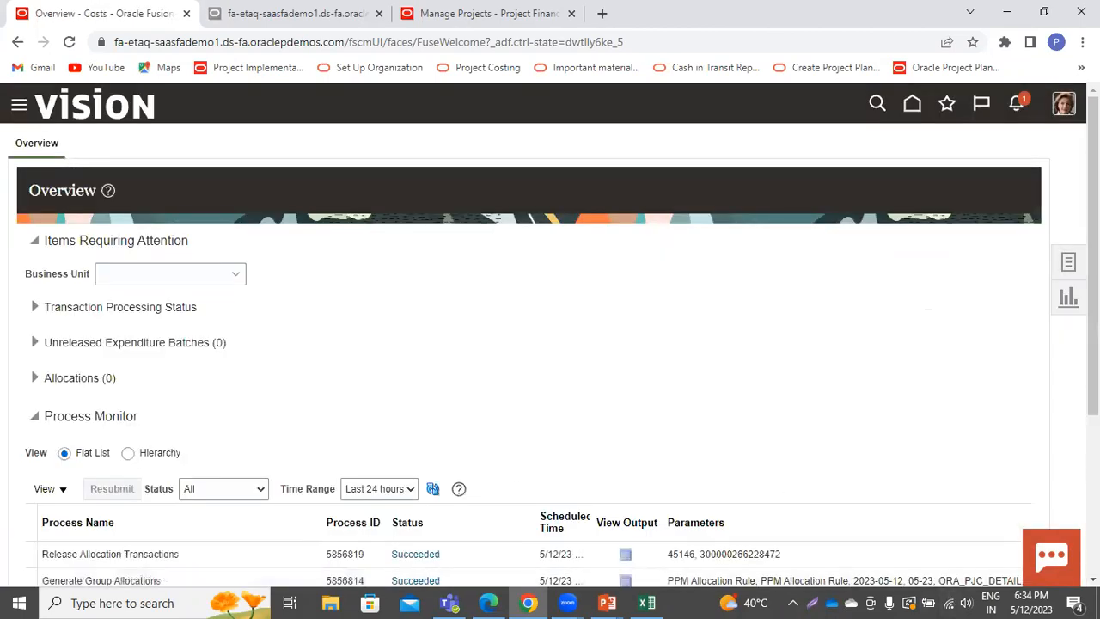
Refresh the process monitor to check the submitted process, and open allocation management
click(433, 491)
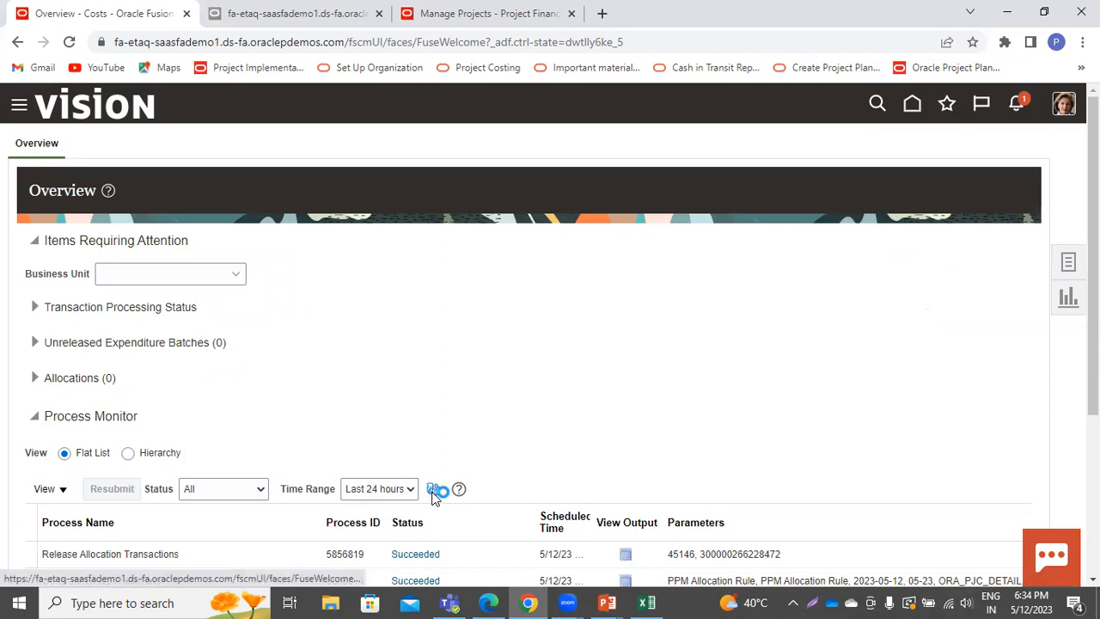
click(433, 490)
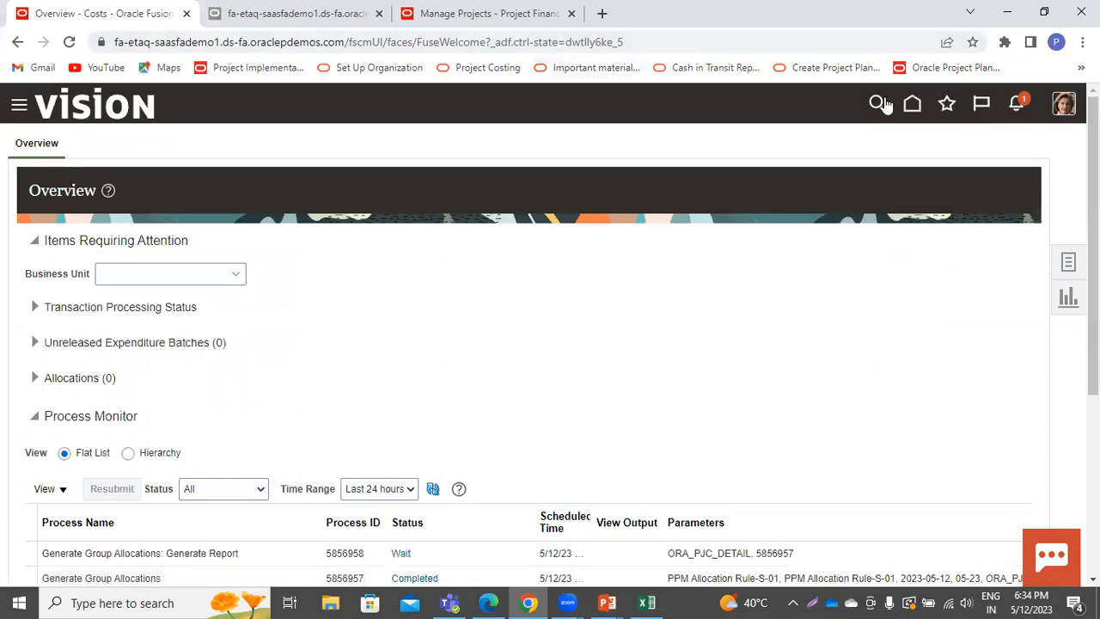
click(1070, 264)
click(969, 409)
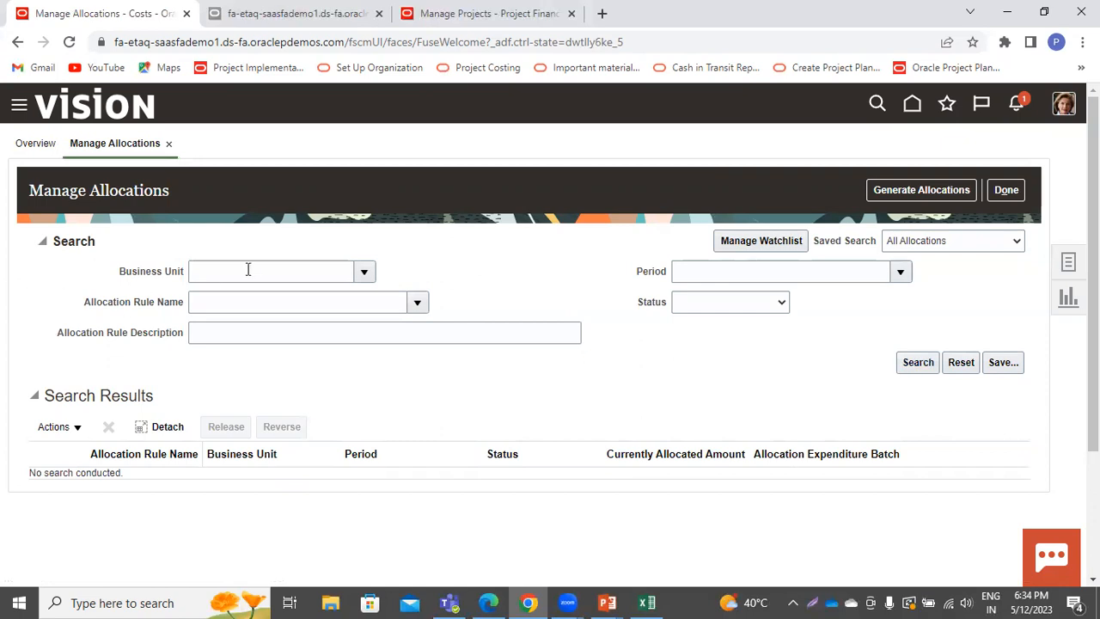
Search the allocations by the rule name PPM Allocation Rule-S-01
click(285, 303)
click(420, 302)
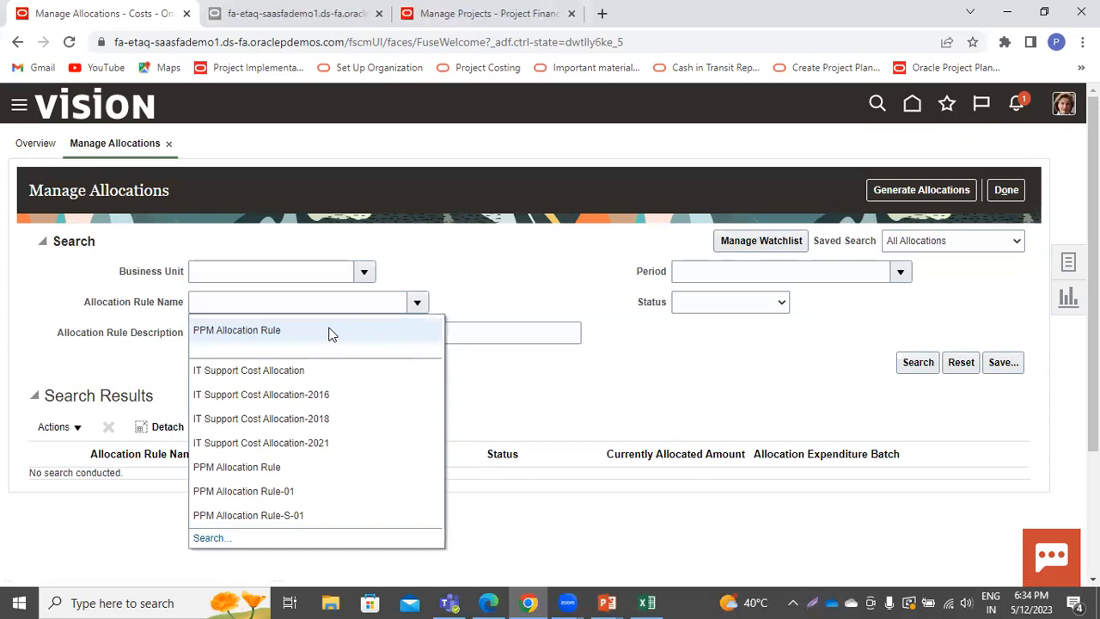
click(251, 515)
click(918, 363)
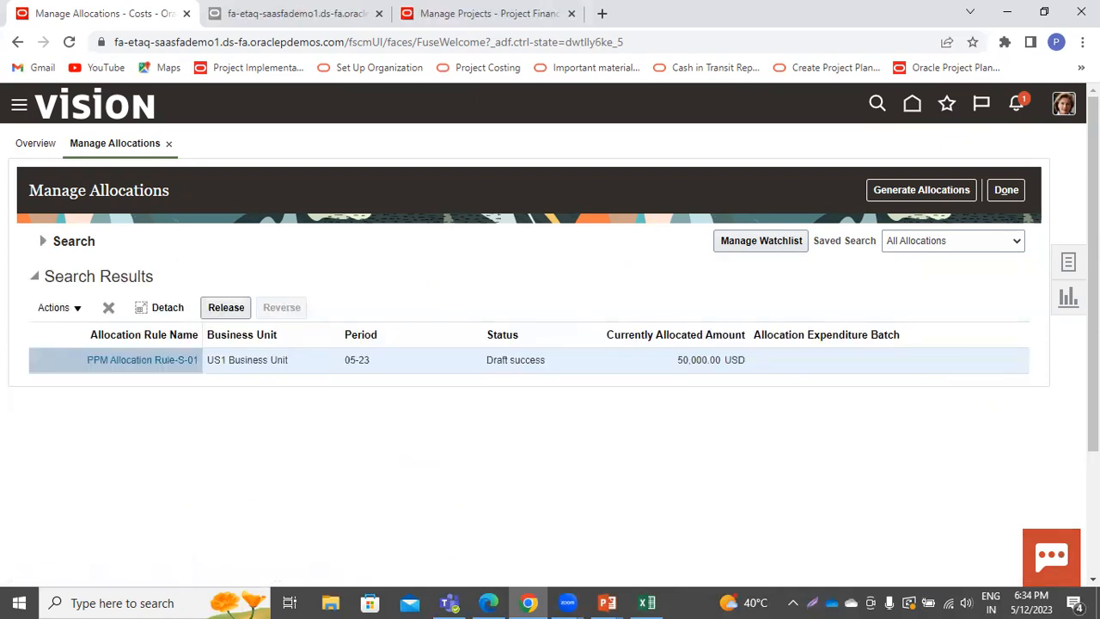
Open the PPM Allocation Rule-S-01 allocation and review its offset and allocation transactions
scroll(550, 344, down, 2)
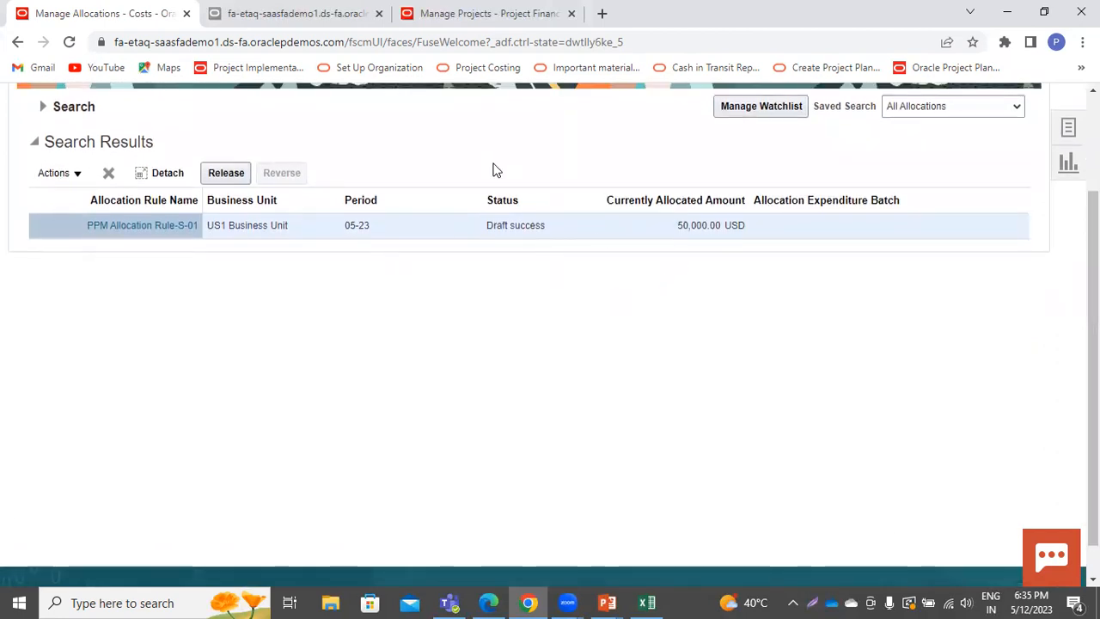
click(126, 224)
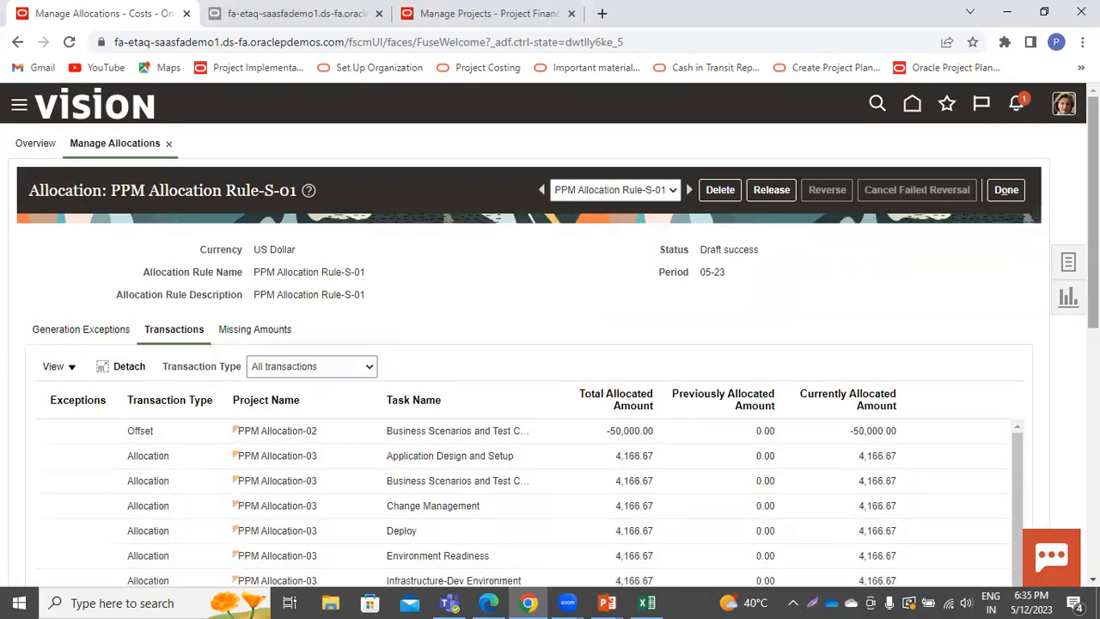
scroll(550, 343, down, 3)
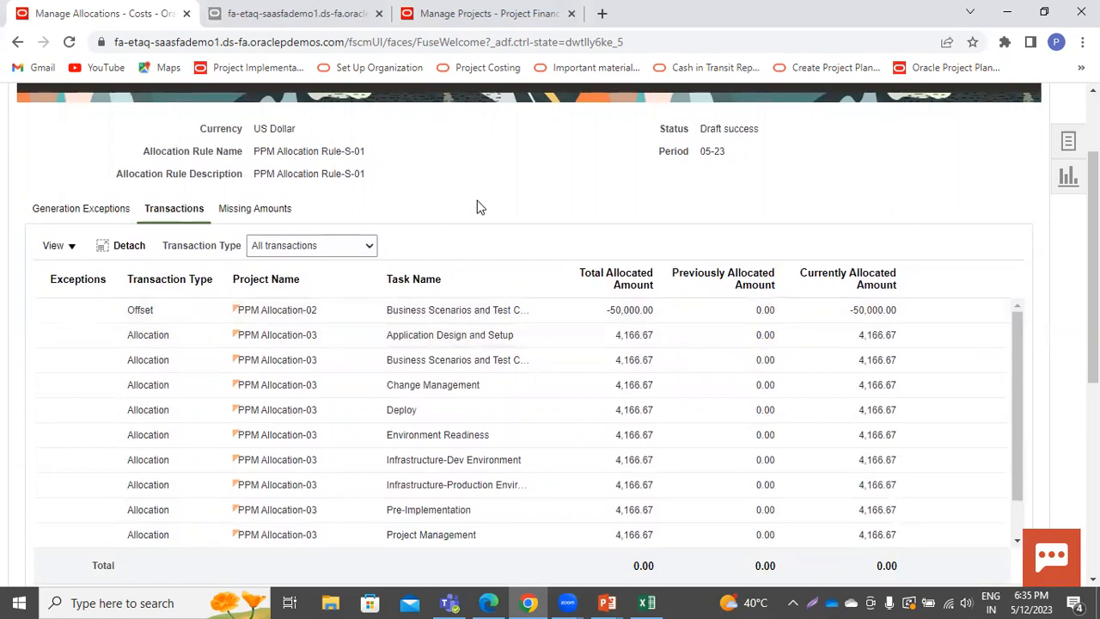
drag(1019, 380, 1000, 291)
scroll(557, 273, up, 2)
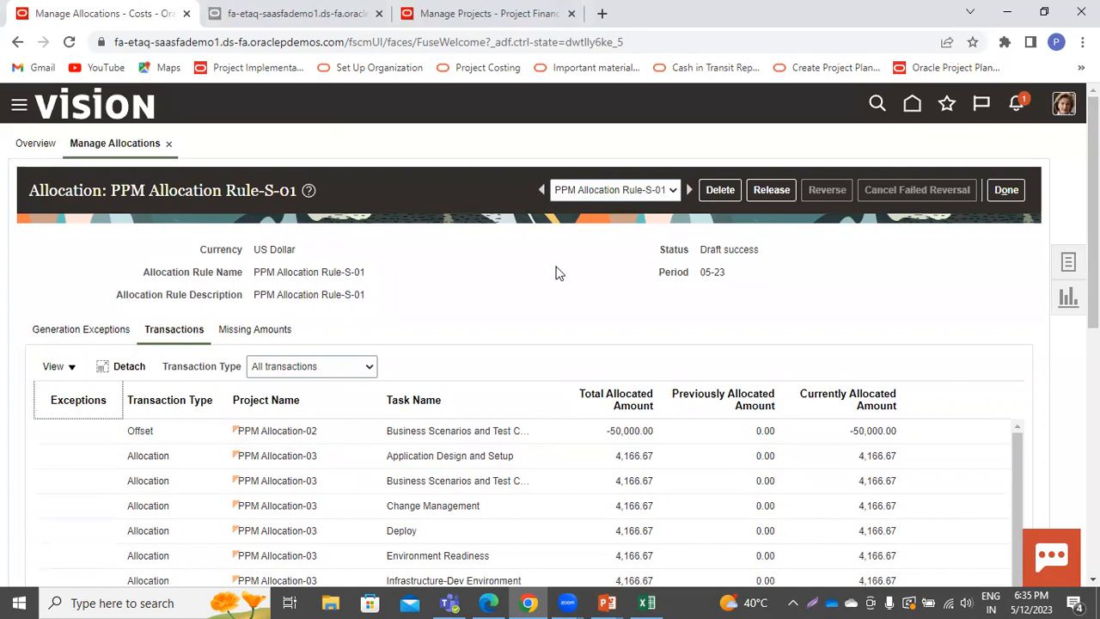
Release the PPM Allocation Rule-S-01 allocation, acknowledge the submission and return to the allocation search results
click(773, 192)
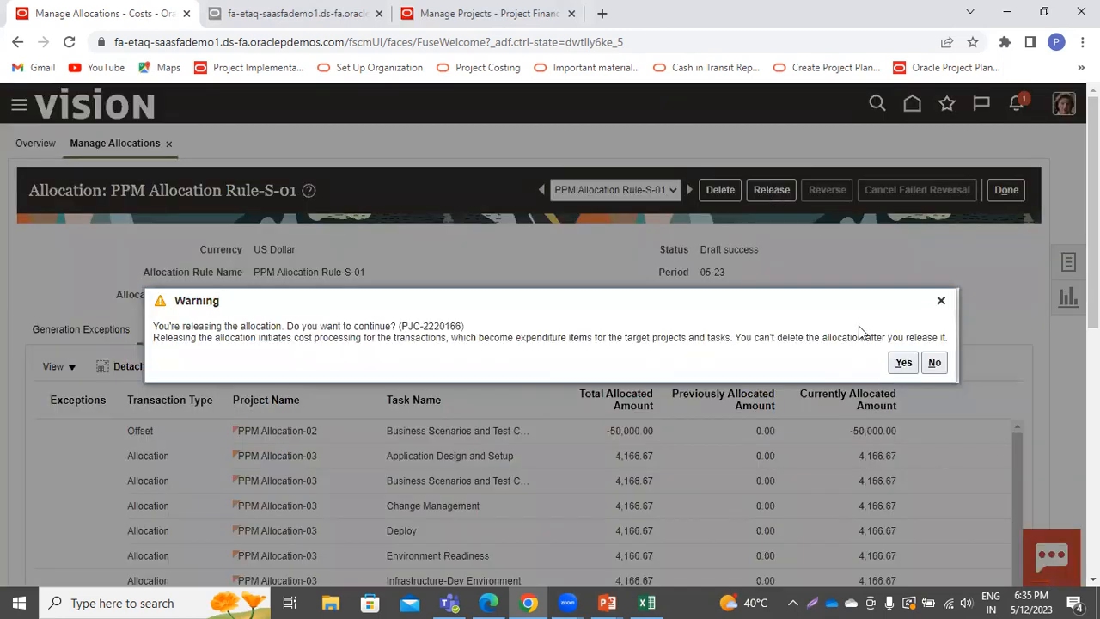
click(904, 363)
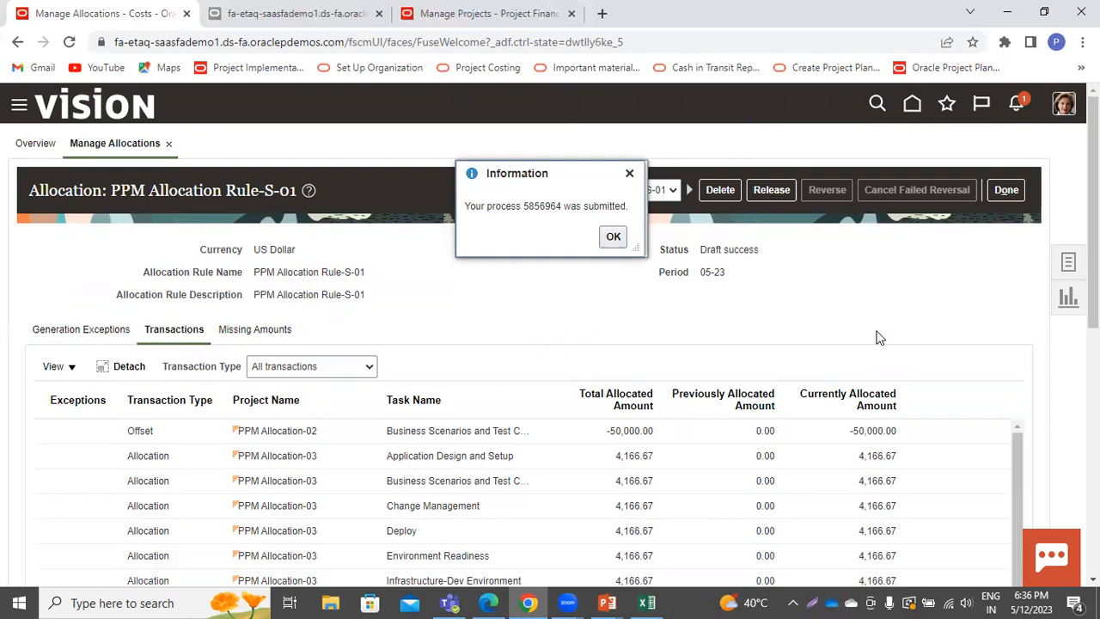
click(613, 237)
click(1002, 190)
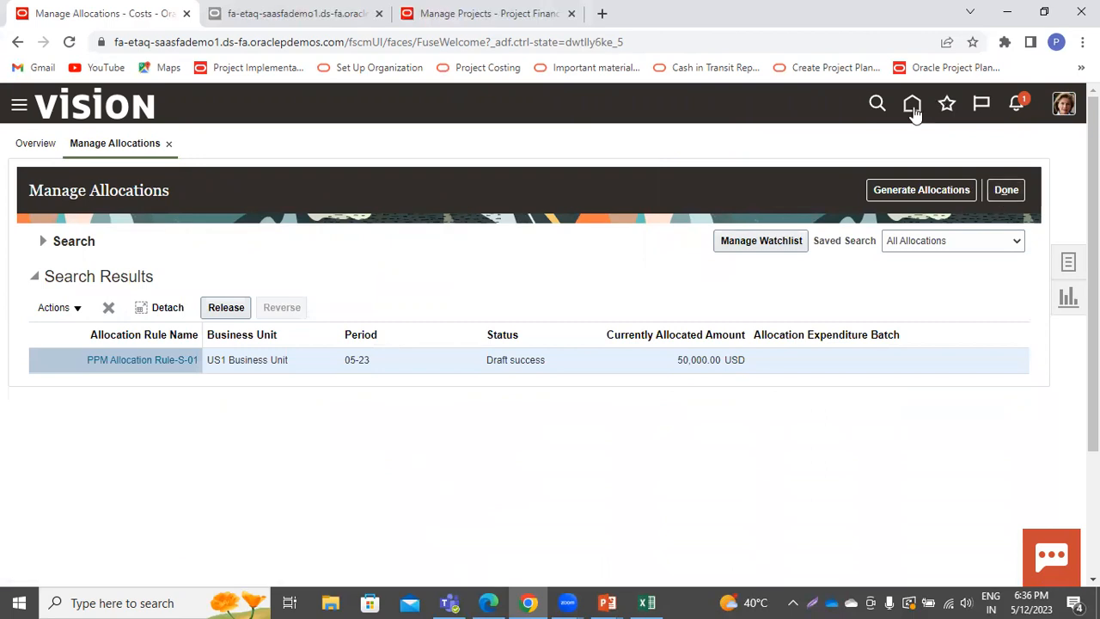
Go from the home page to Project Financial Management and open the financial project plan of PPM Allocation-03
click(913, 106)
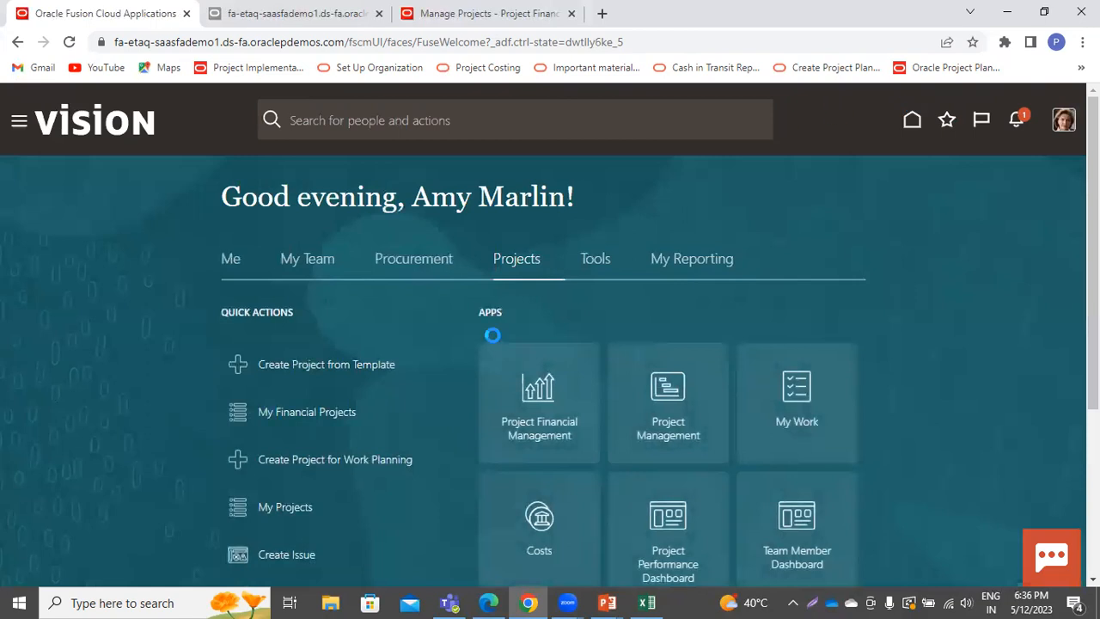
click(527, 406)
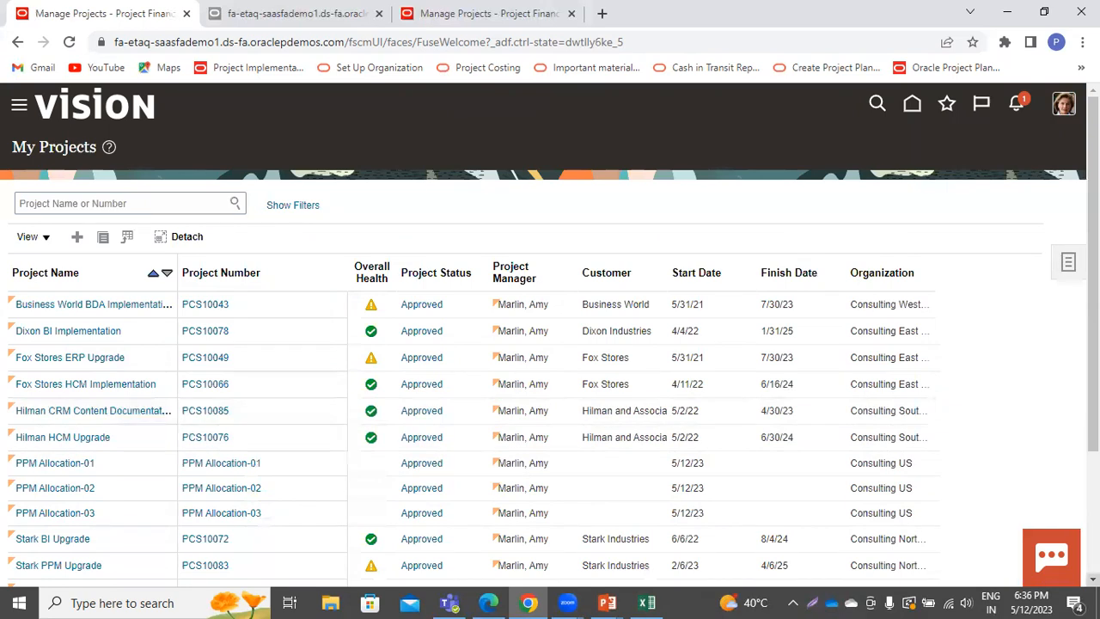
scroll(790, 516, down, 1)
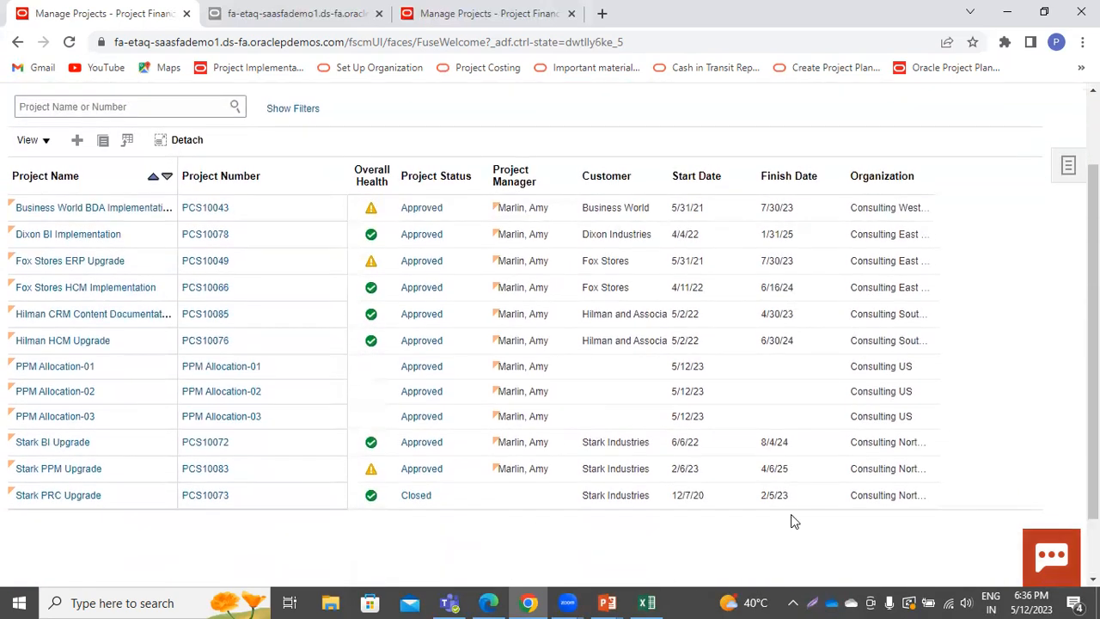
click(52, 418)
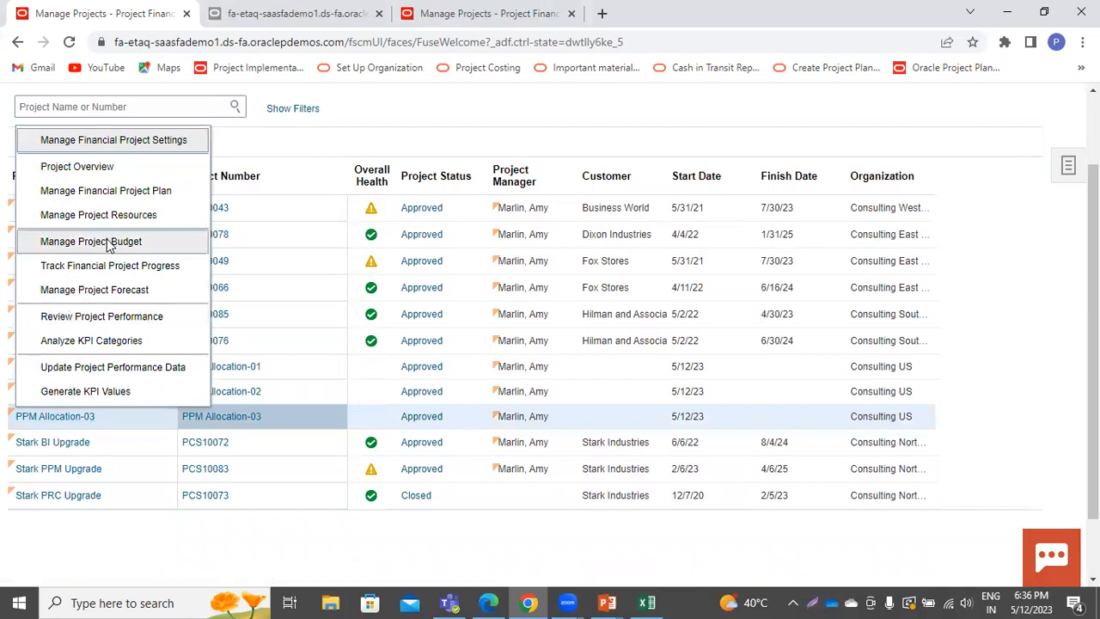
click(137, 190)
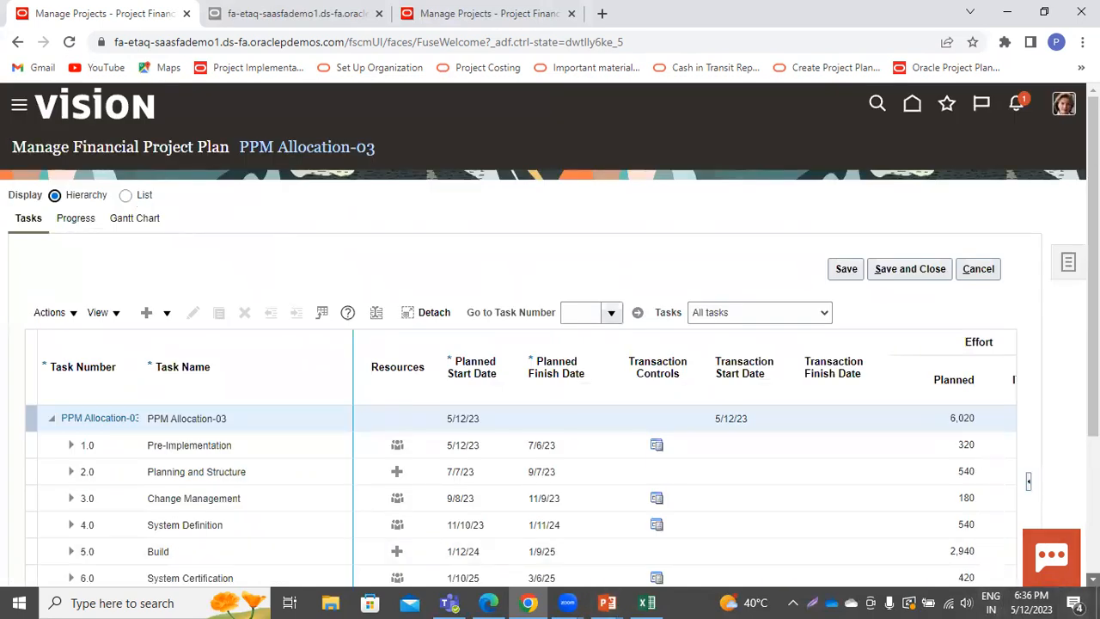
Examine the planned and actual raw costs per task of PPM Allocation-03, and save and close its plan
scroll(894, 450, down, 3)
drag(669, 474, 867, 484)
drag(1094, 404, 1093, 355)
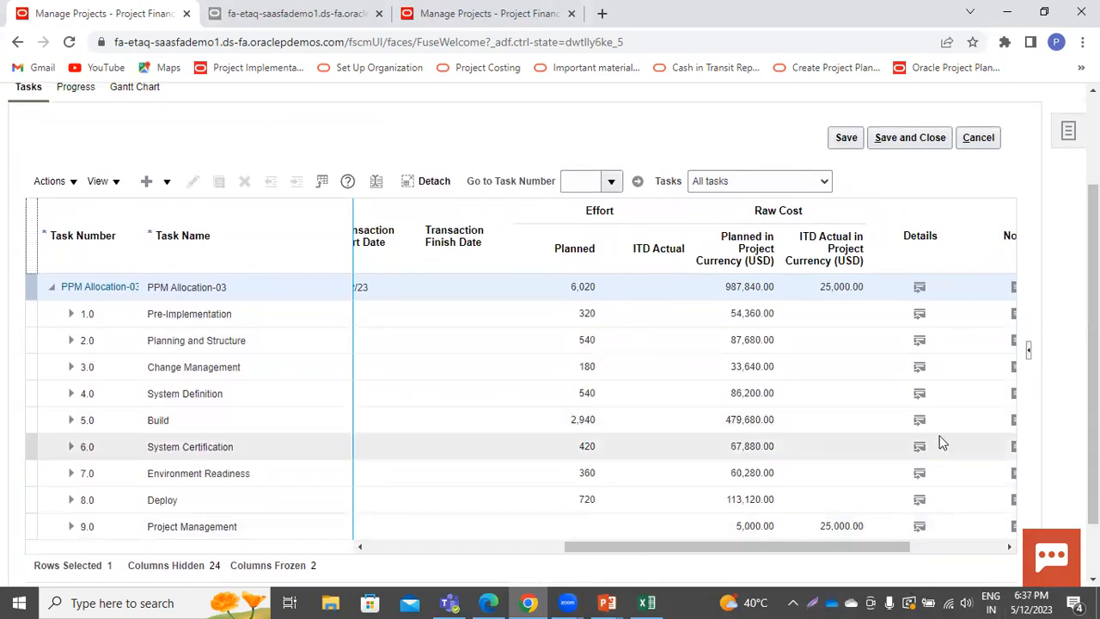
drag(1093, 354, 1094, 263)
click(879, 268)
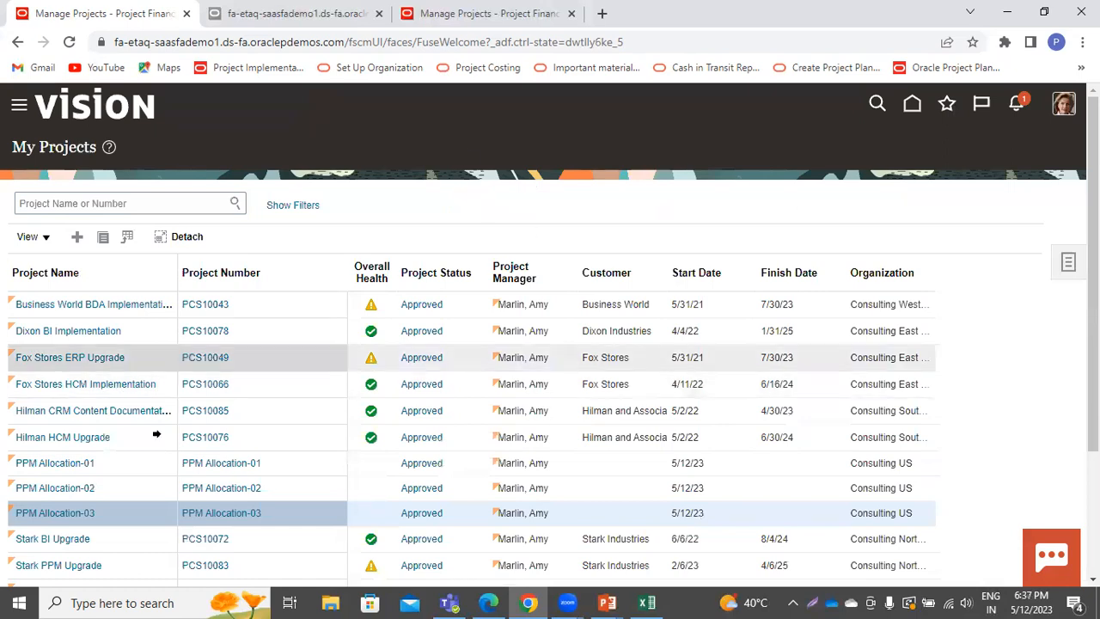
Open the financial project plan of PPM Allocation-02, examine its planned and actual raw costs per task, and save and close it
click(67, 488)
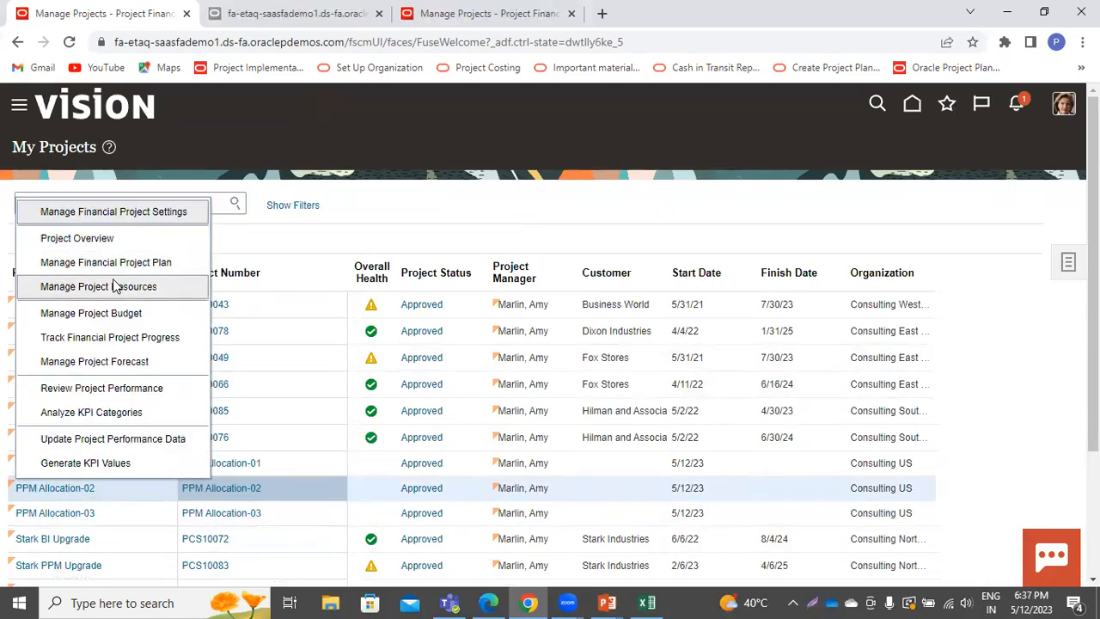
click(124, 263)
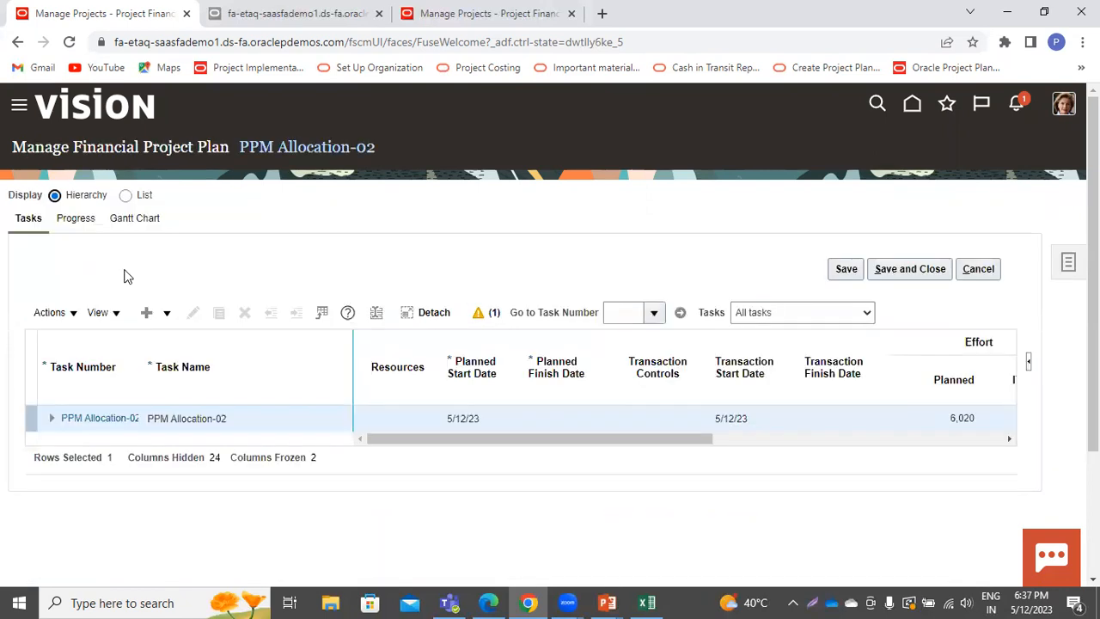
click(52, 420)
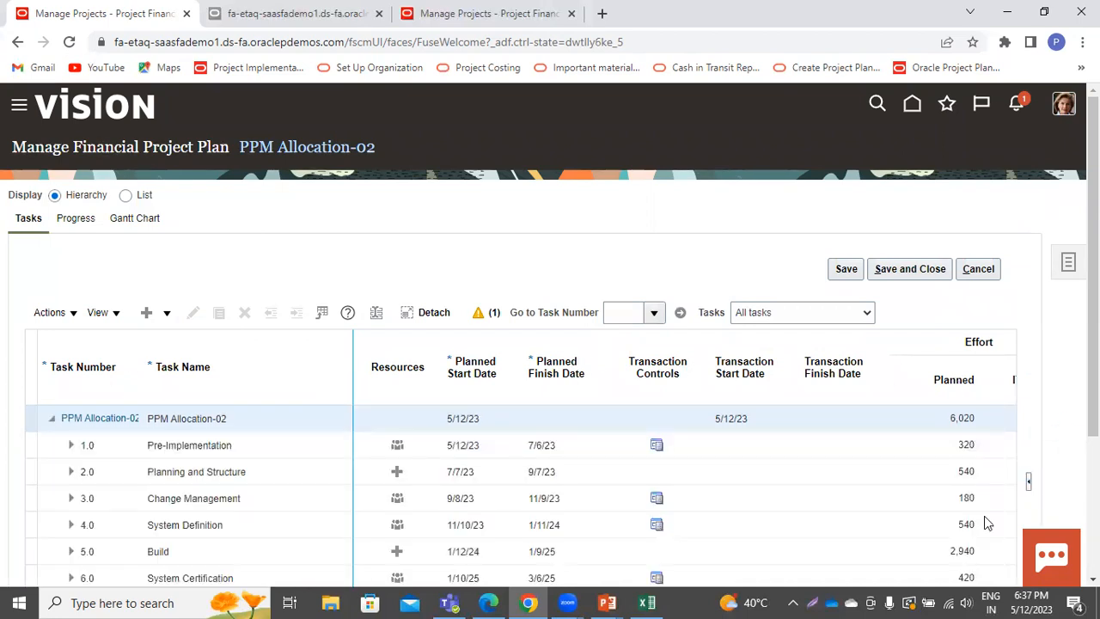
scroll(984, 515, down, 3)
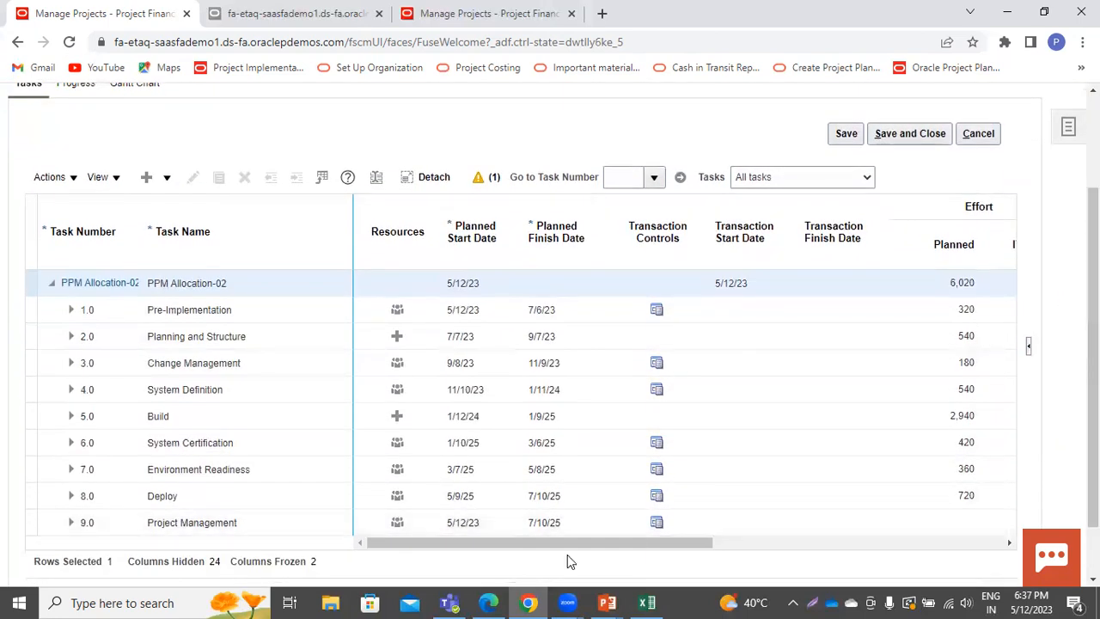
drag(571, 542, 870, 557)
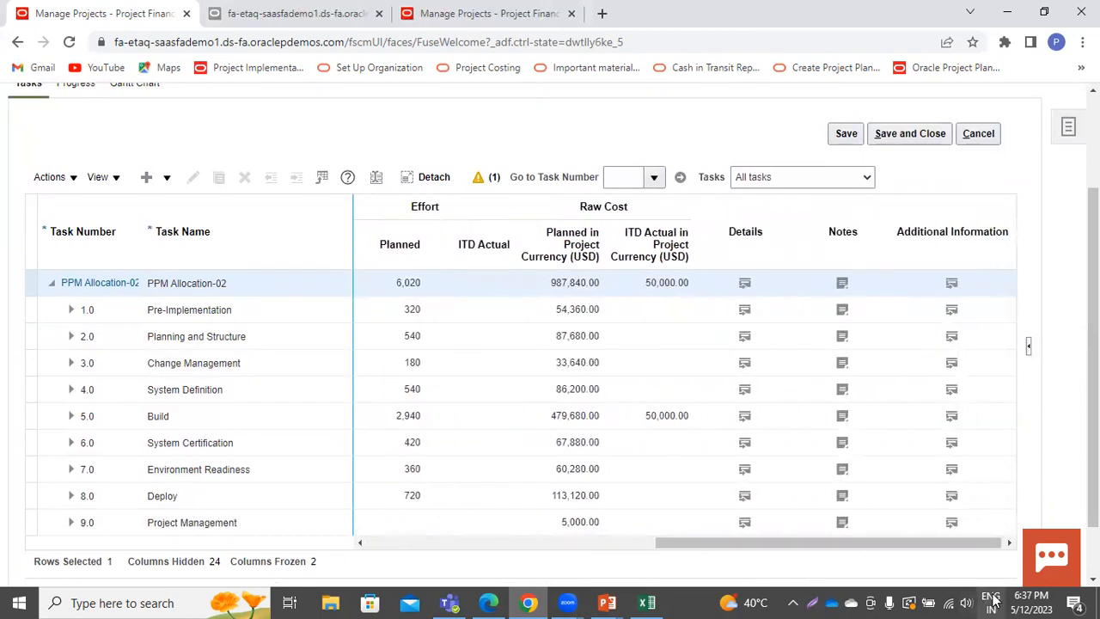
scroll(962, 451, down, 2)
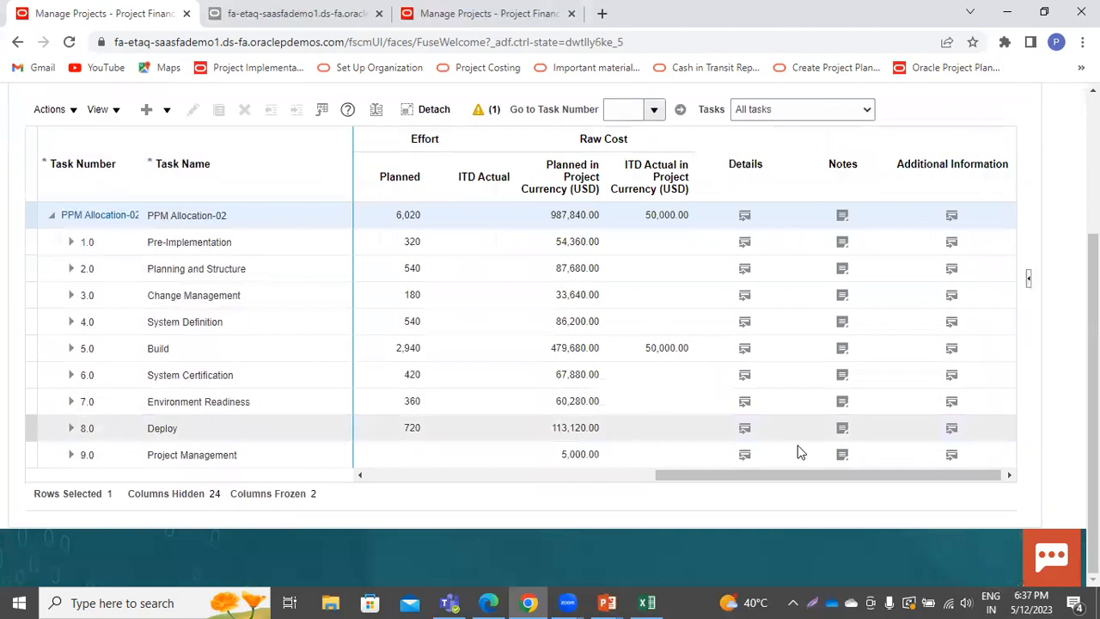
drag(786, 477, 262, 488)
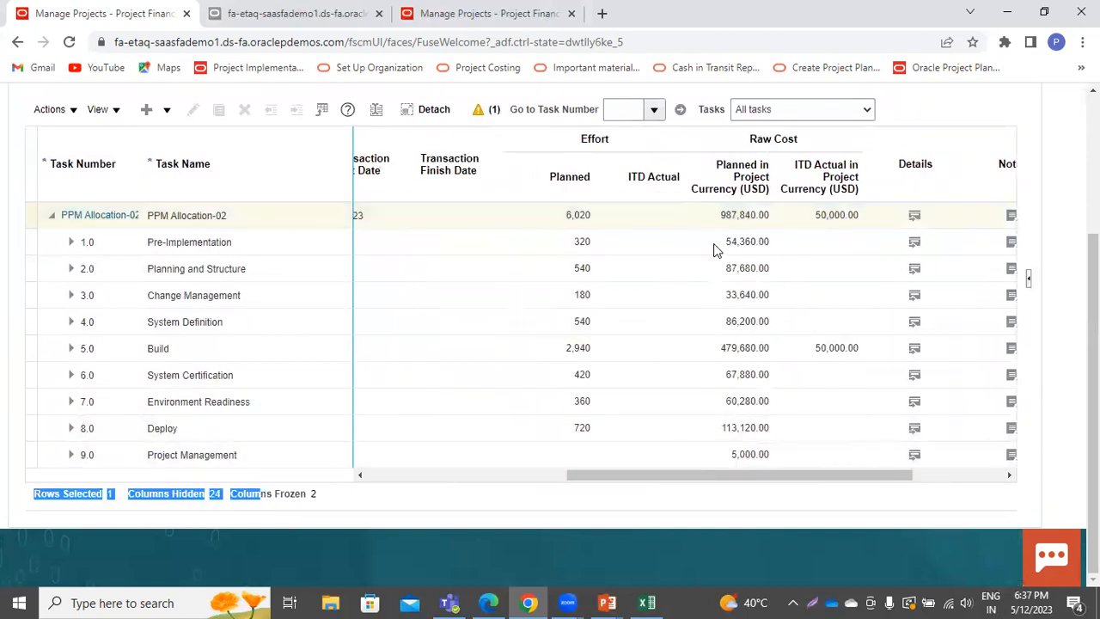
scroll(1093, 344, up, 5)
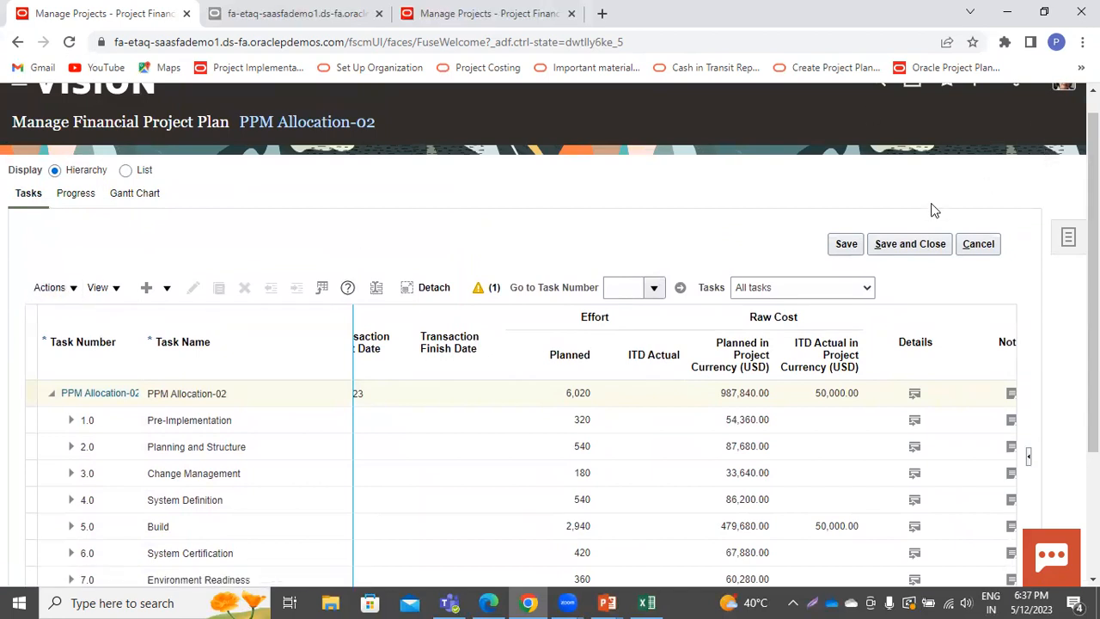
click(921, 237)
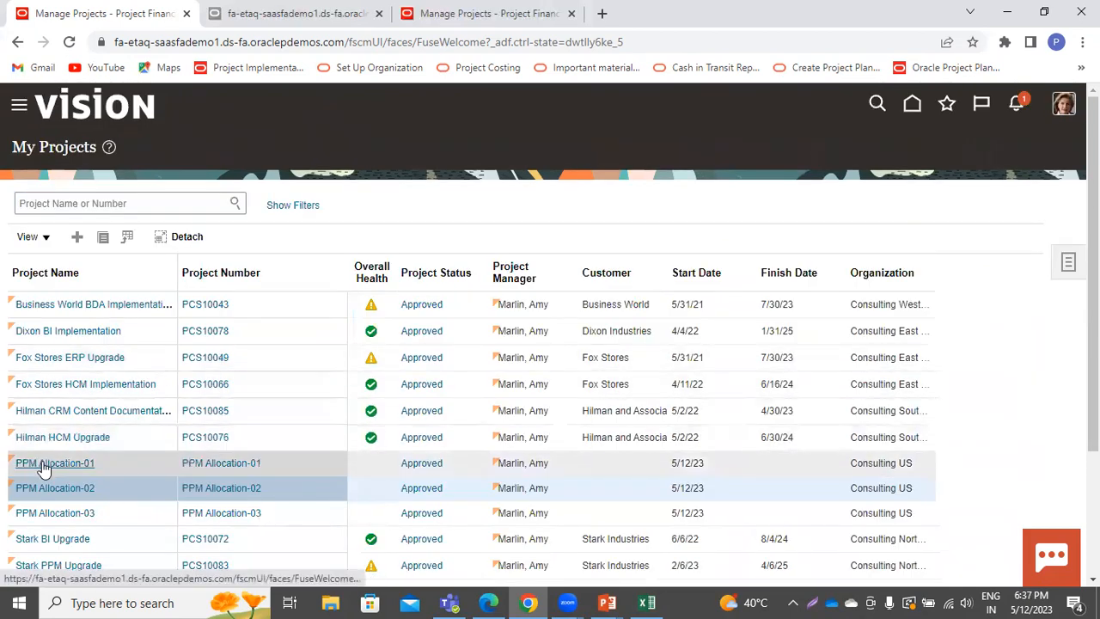
Examine the raw costs per task in the financial project plan of PPM Allocation-01, save and close it, and return to the home page
click(43, 467)
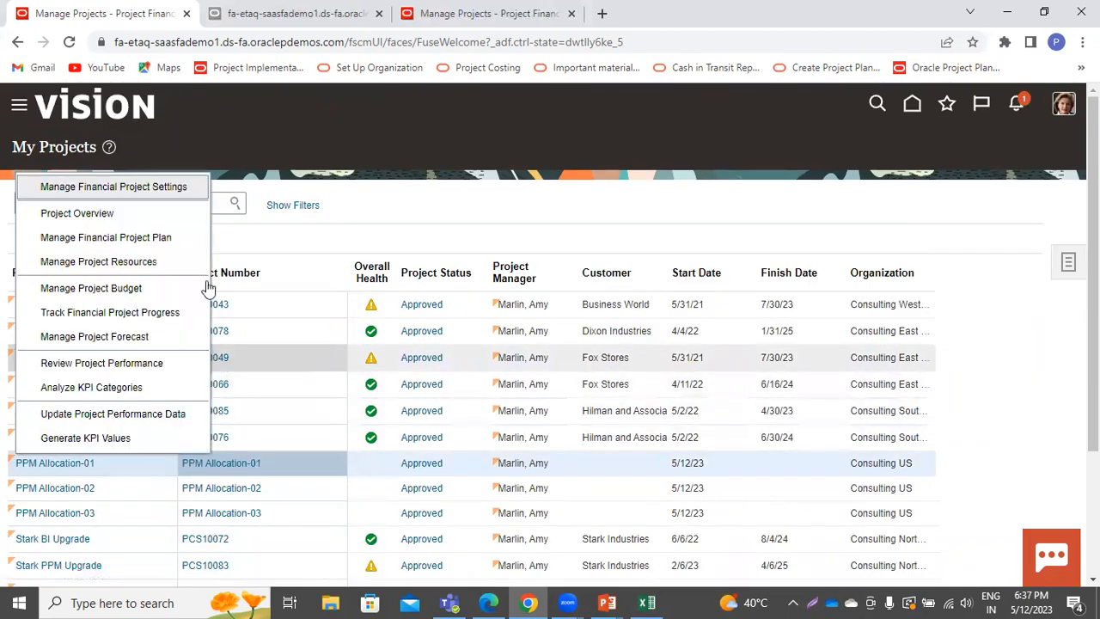
click(157, 237)
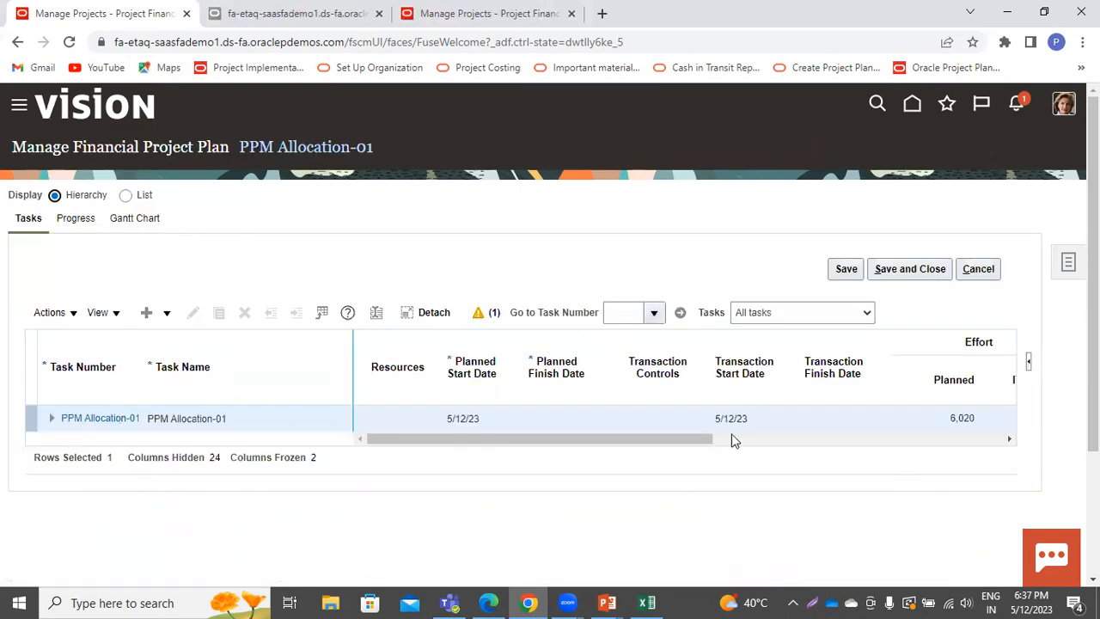
click(52, 419)
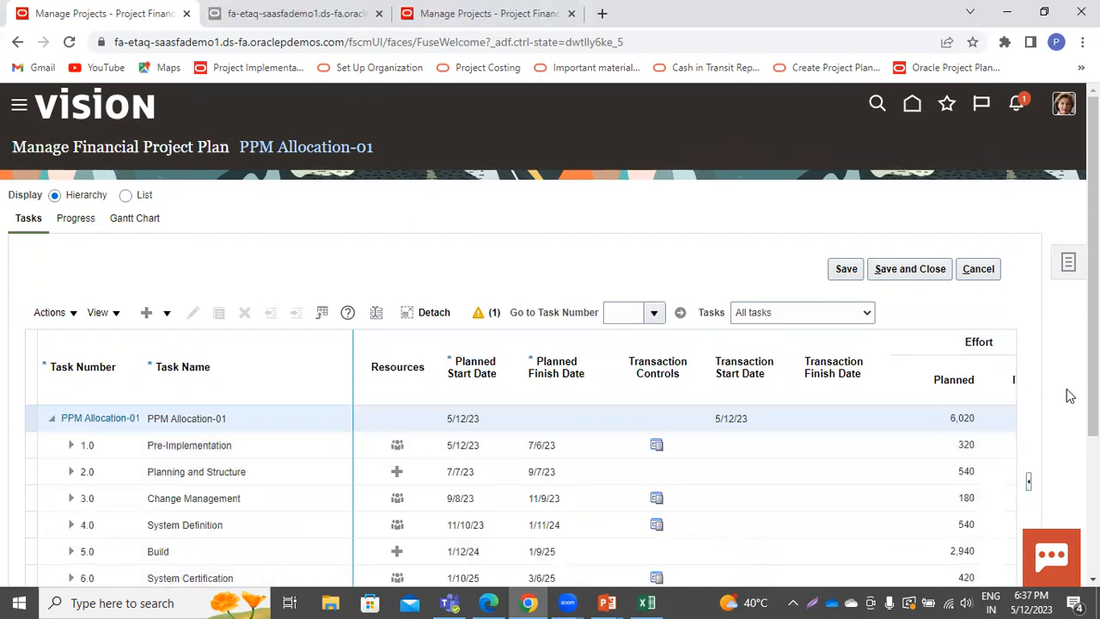
scroll(1071, 395, down, 2)
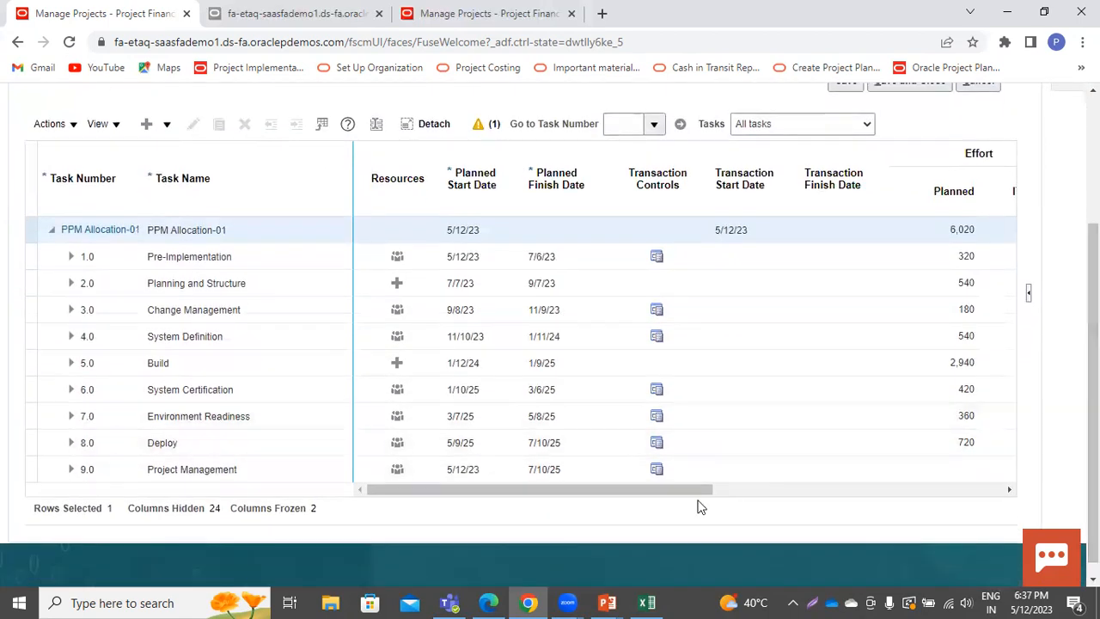
drag(667, 487, 1002, 499)
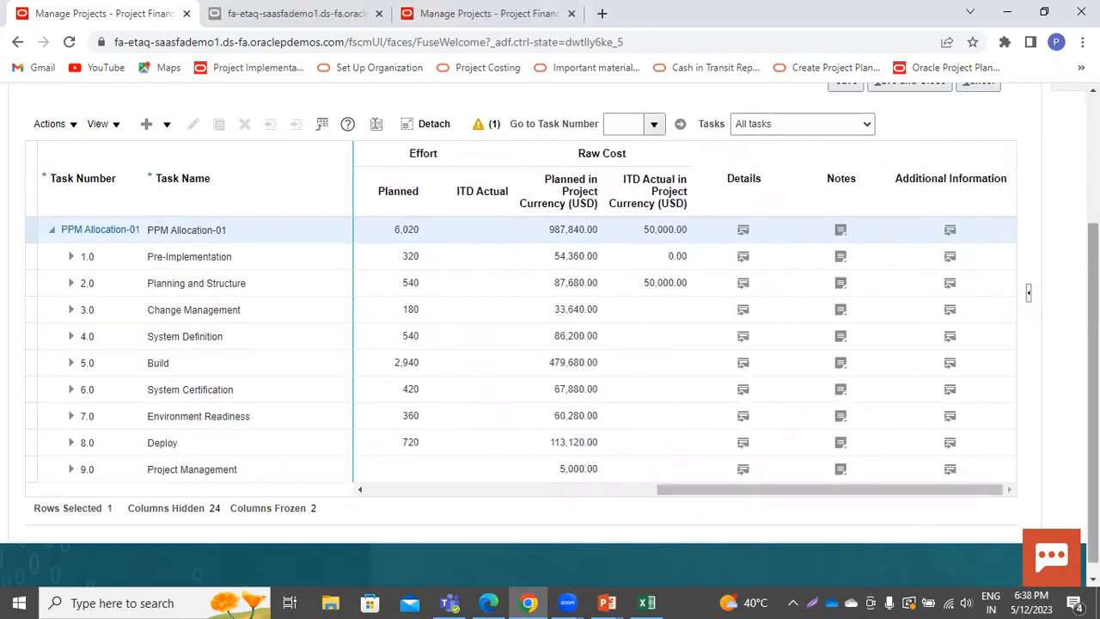
scroll(894, 185, up, 3)
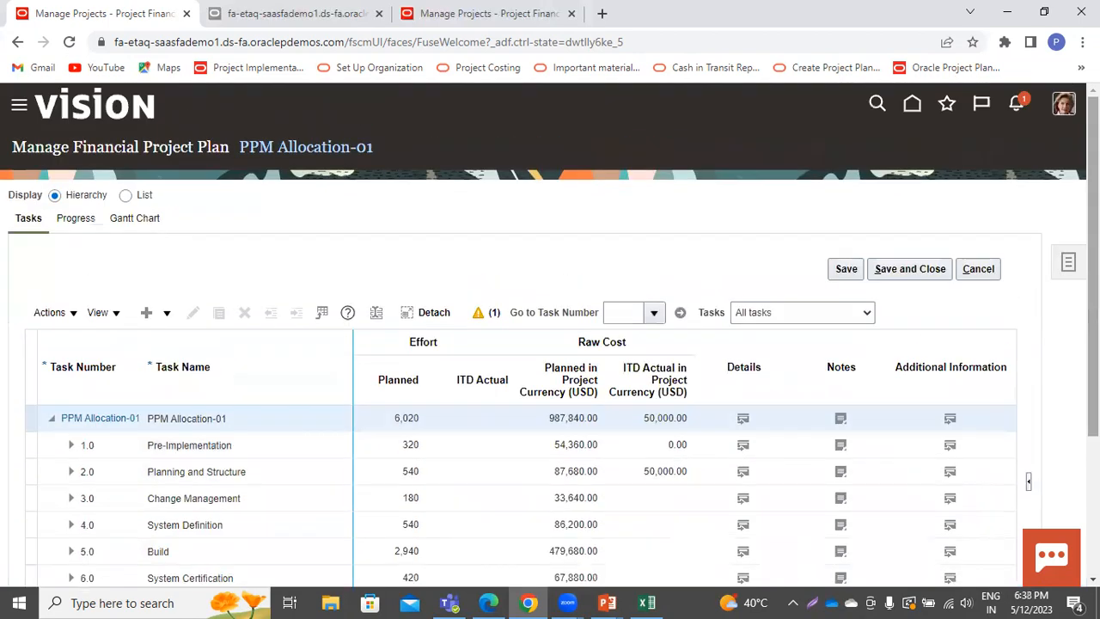
click(912, 271)
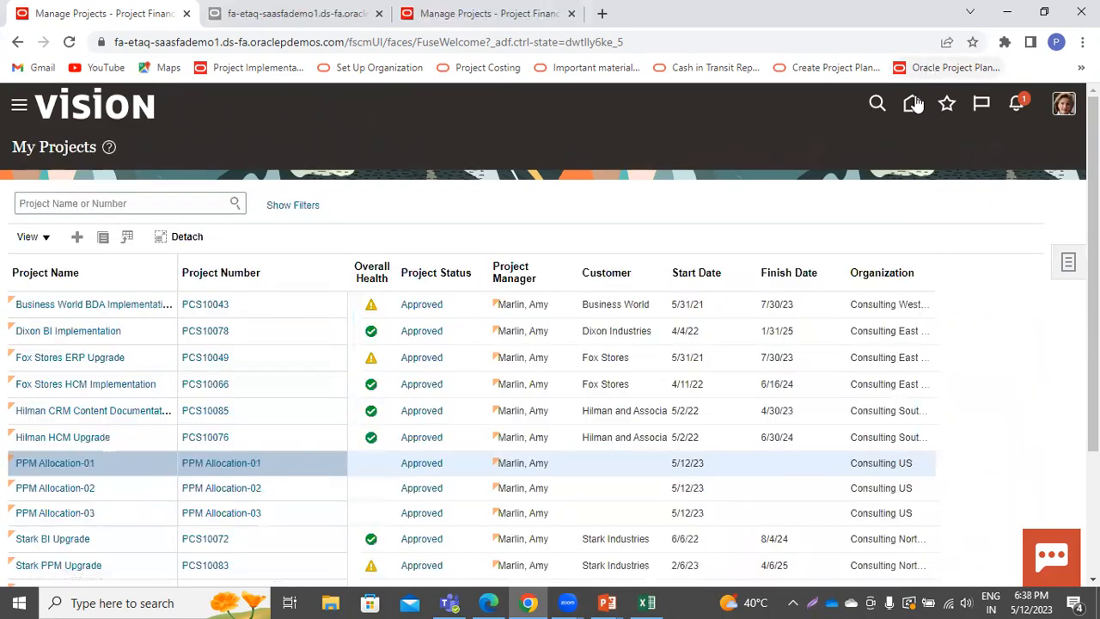
click(916, 104)
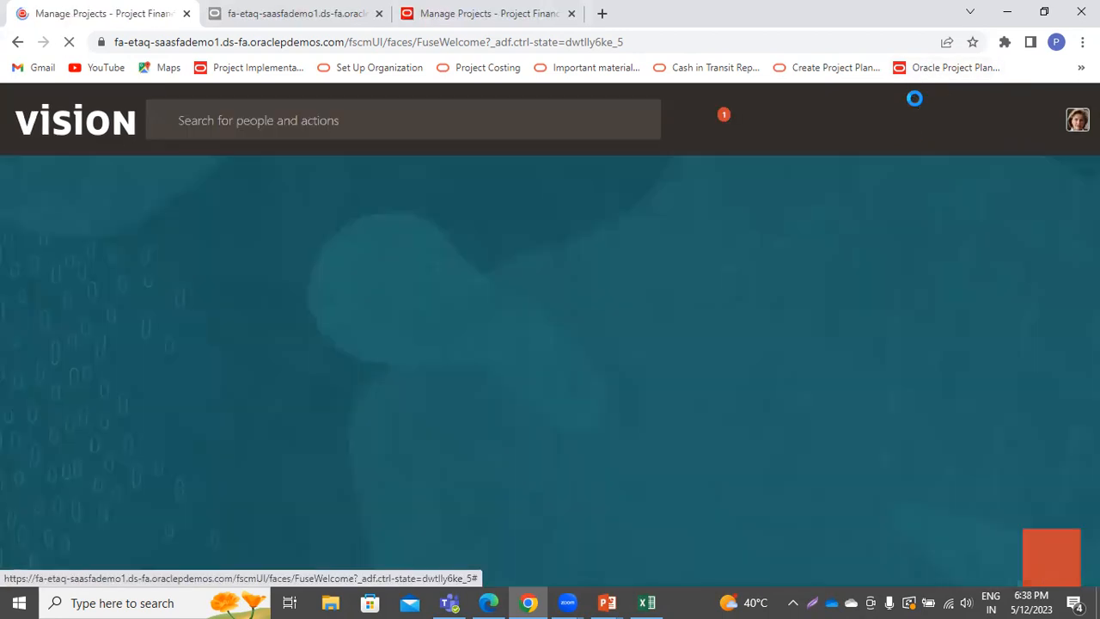